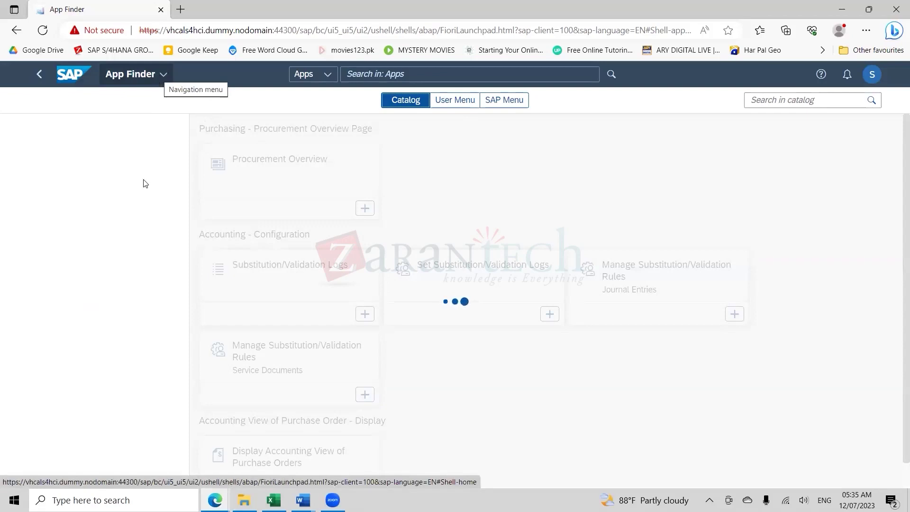
# Browse the SAP menu and the app catalog, and open the Consolidation - Basic Configuration catalog
pyautogui.click(509, 104)
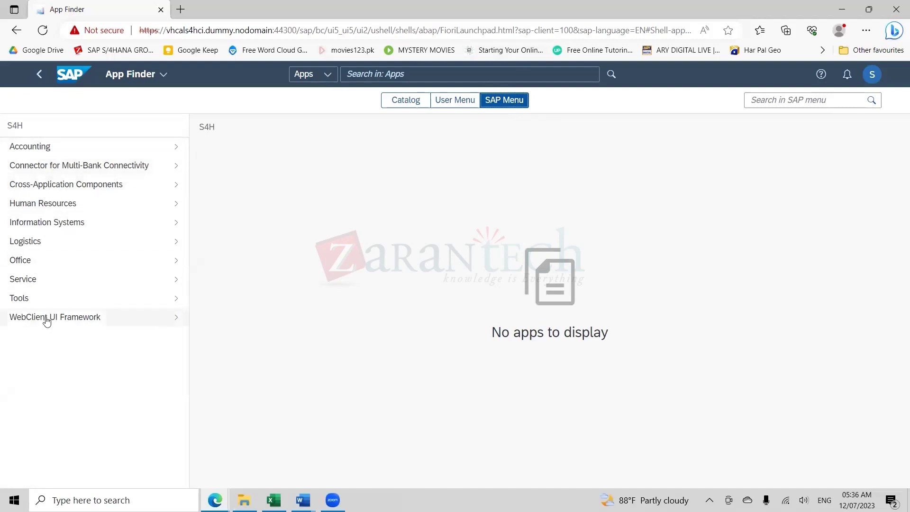
pyautogui.click(400, 100)
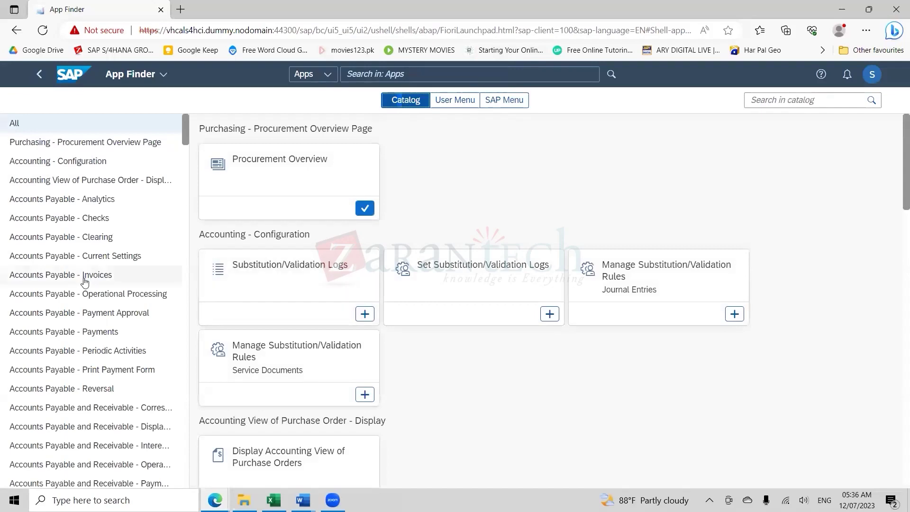
pyautogui.scroll(-7, 97, 291)
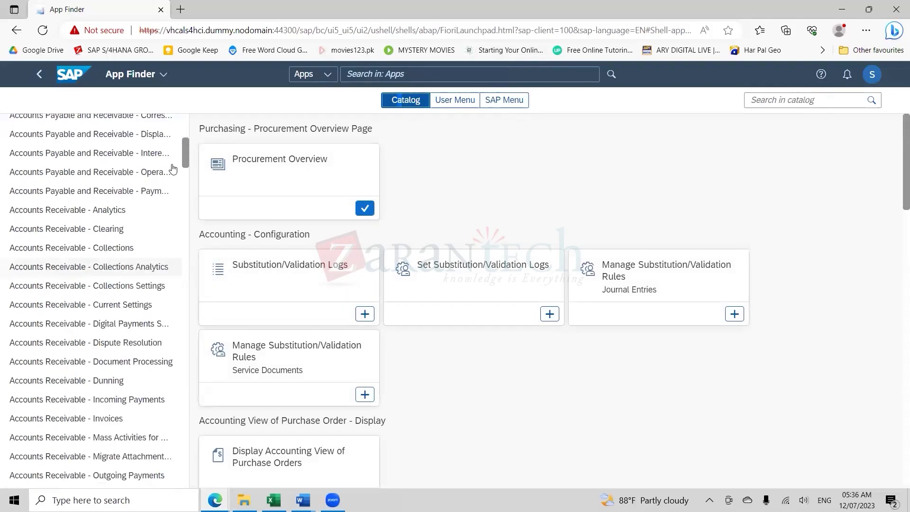
pyautogui.scroll(-6, 186, 161)
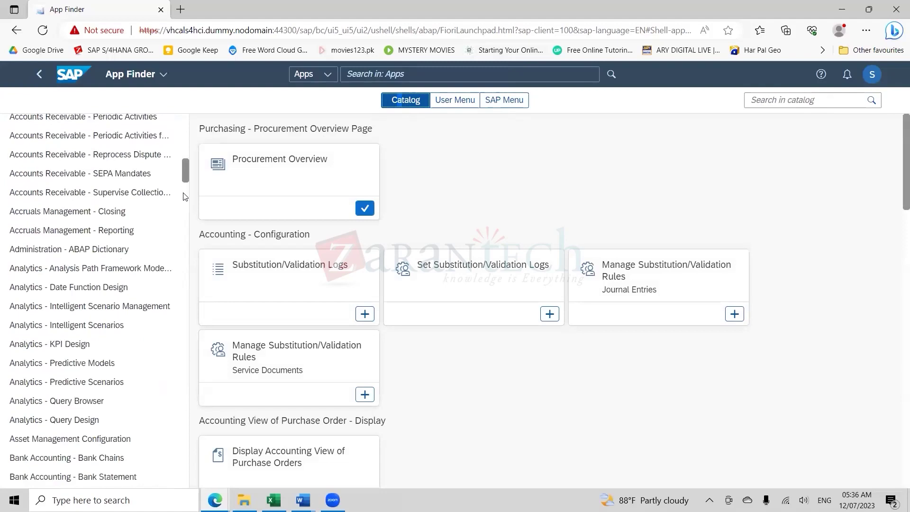
pyautogui.scroll(-15, 184, 211)
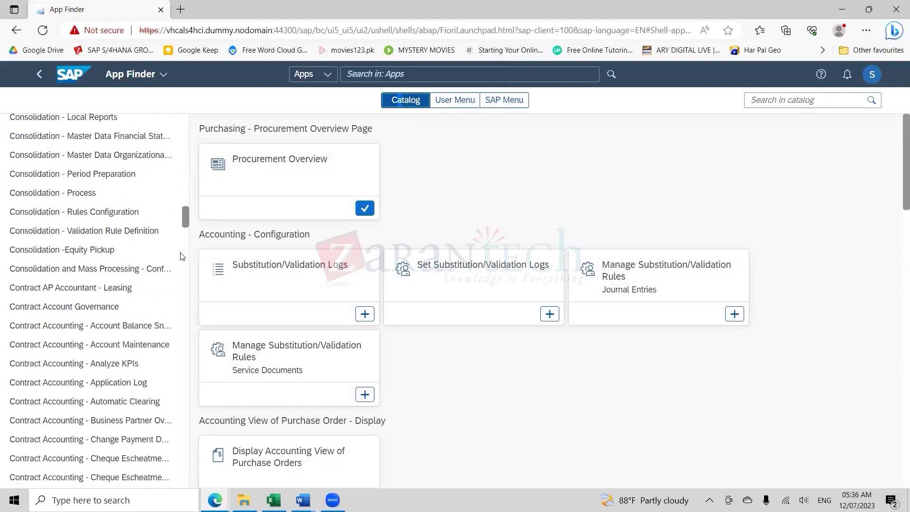
pyautogui.scroll(-1, 180, 260)
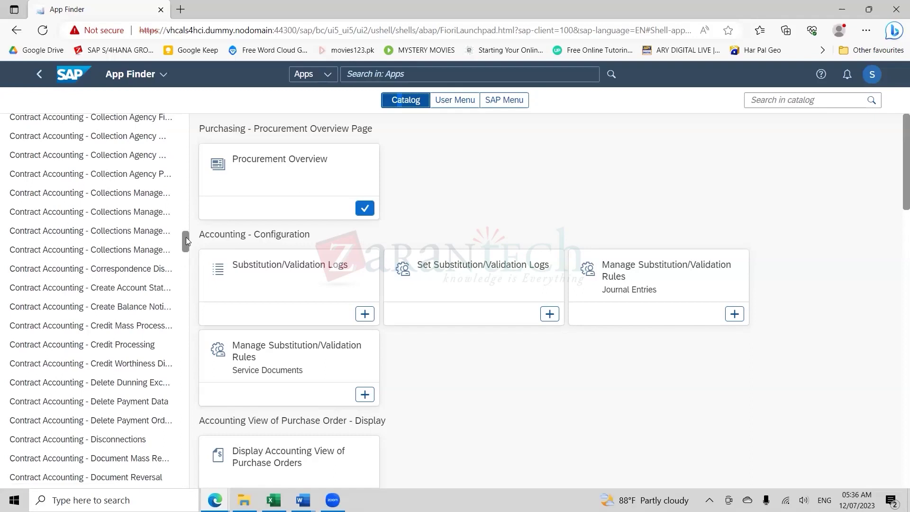
pyautogui.scroll(7, 187, 241)
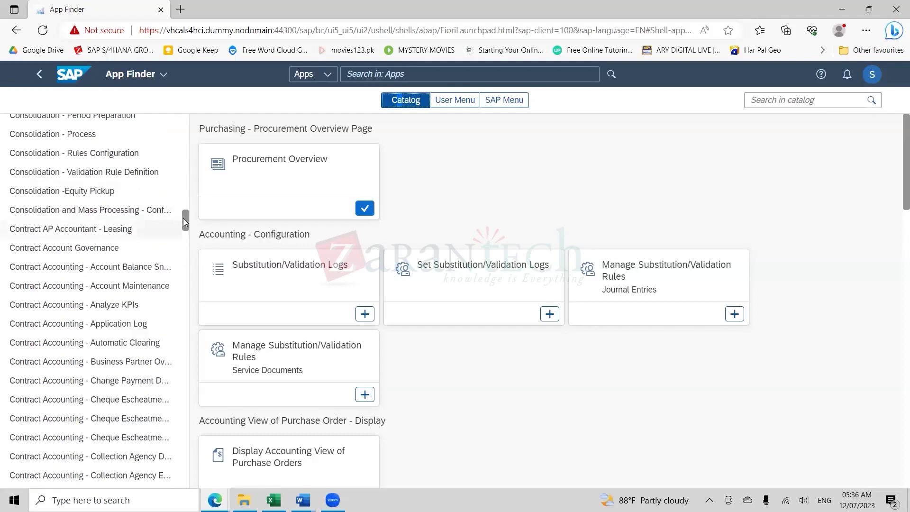
pyautogui.scroll(5, 186, 203)
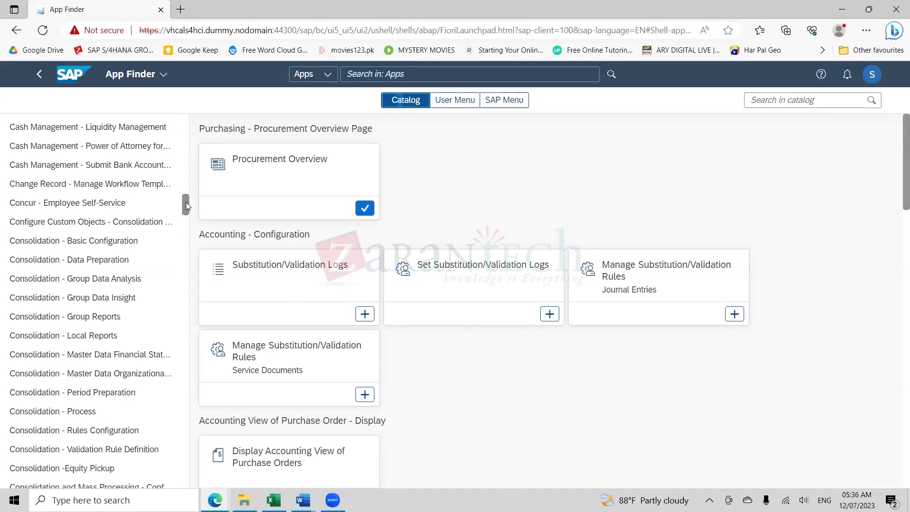
pyautogui.click(105, 243)
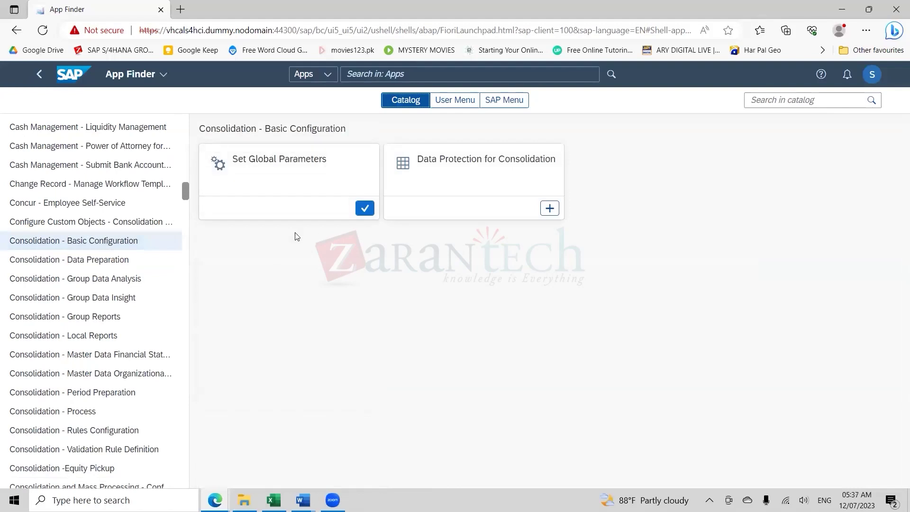
# Add the Set Global Parameters app to the My Home page
pyautogui.click(366, 209)
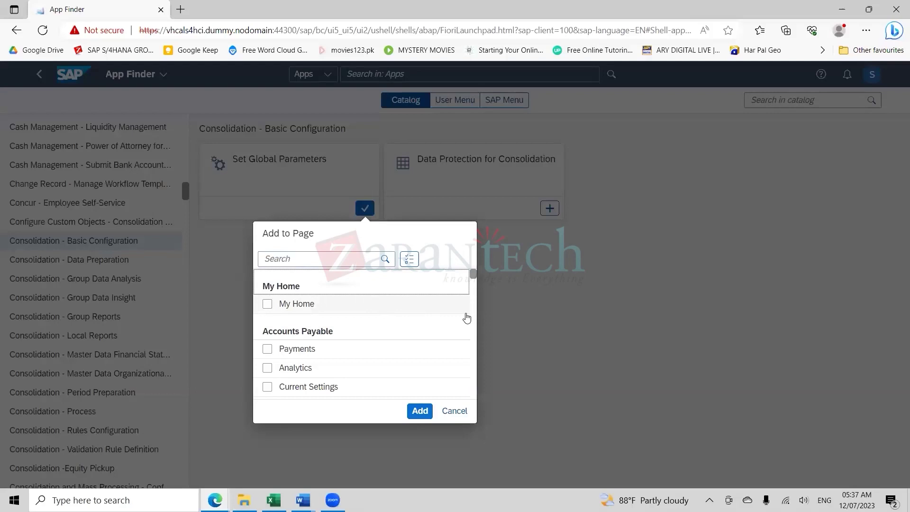
pyautogui.click(267, 304)
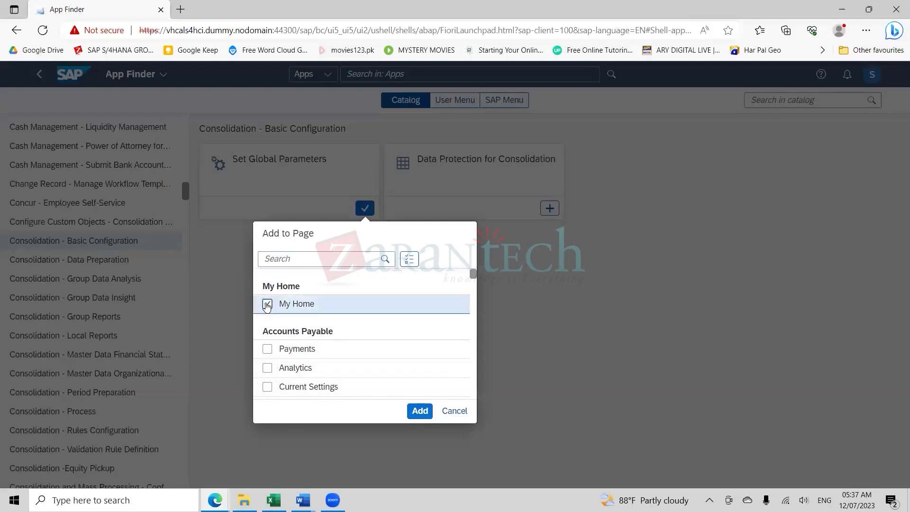
pyautogui.click(421, 411)
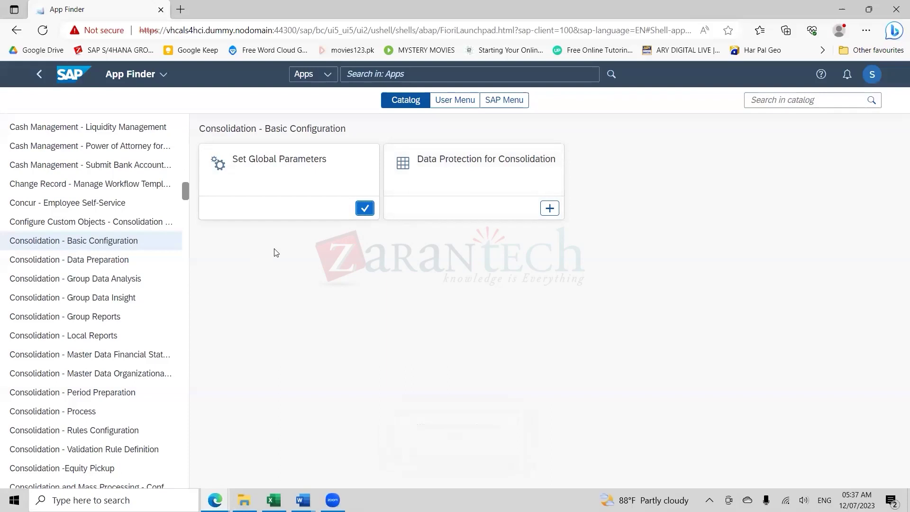
# Add Data Monitor from the Consolidation - Data Preparation catalog to My Home, and cancel the page assignment for Set Global Parameters
pyautogui.click(97, 262)
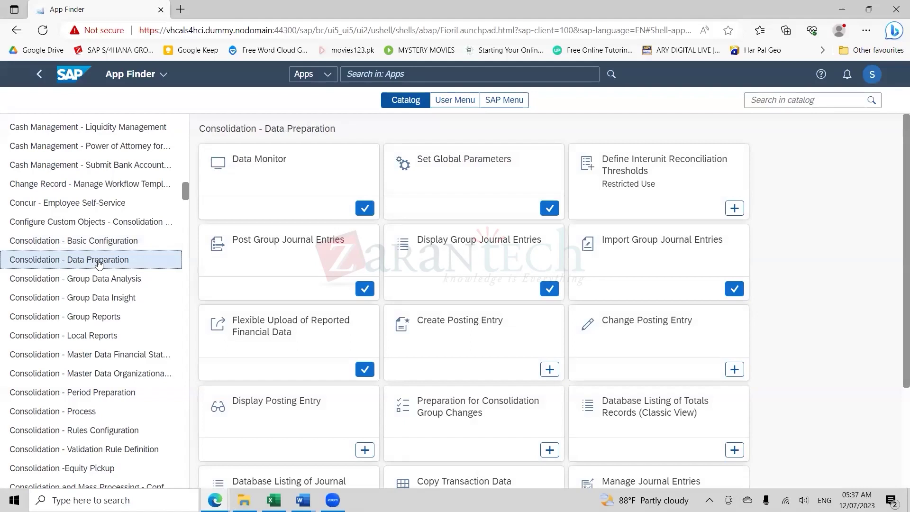
pyautogui.click(365, 210)
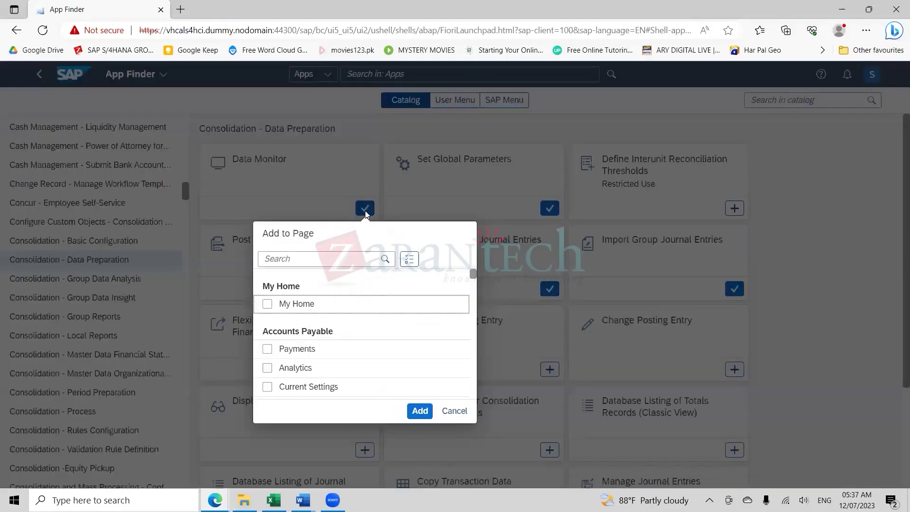
pyautogui.click(269, 305)
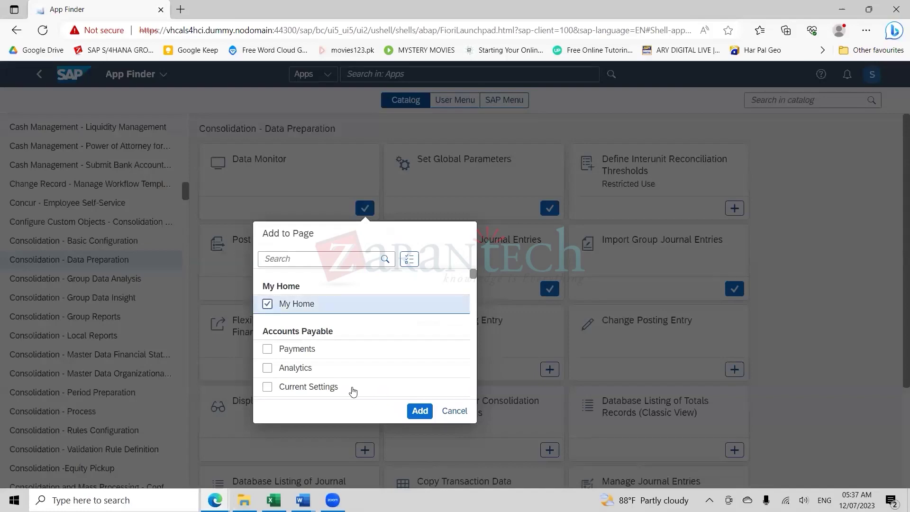
pyautogui.click(419, 412)
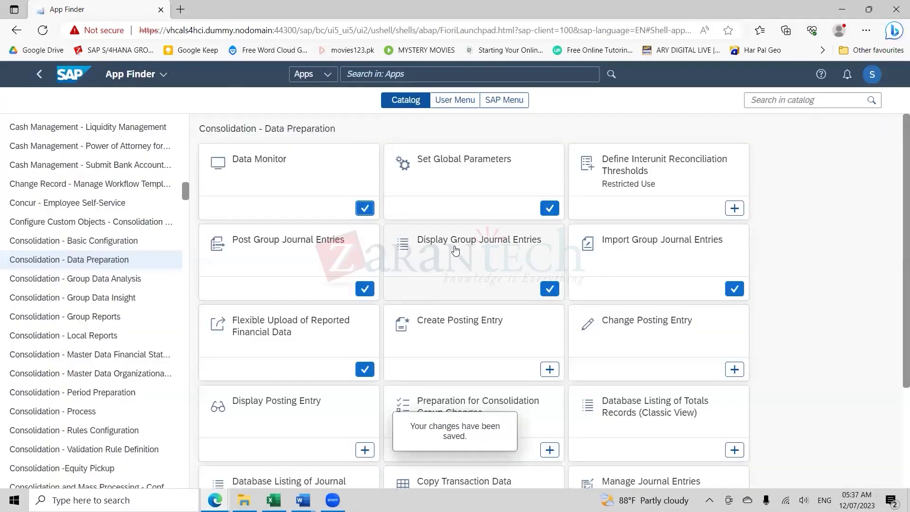
pyautogui.click(550, 209)
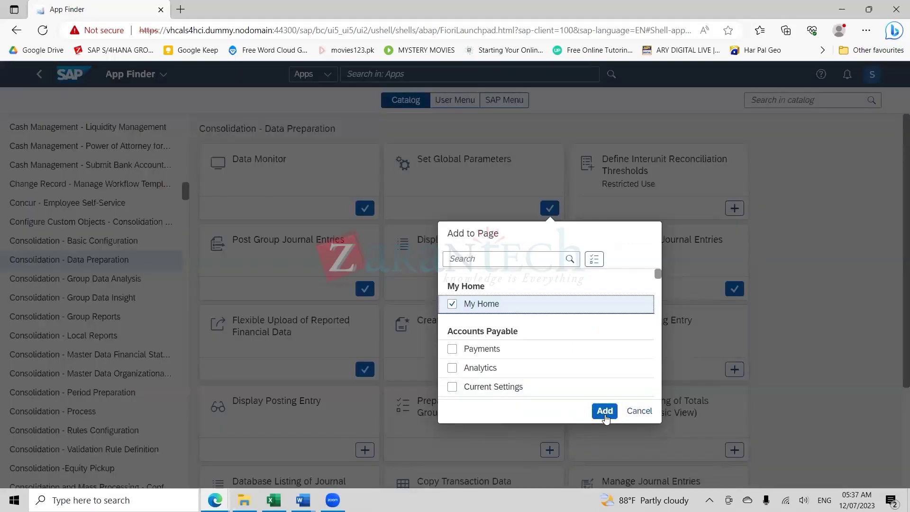
pyautogui.click(639, 411)
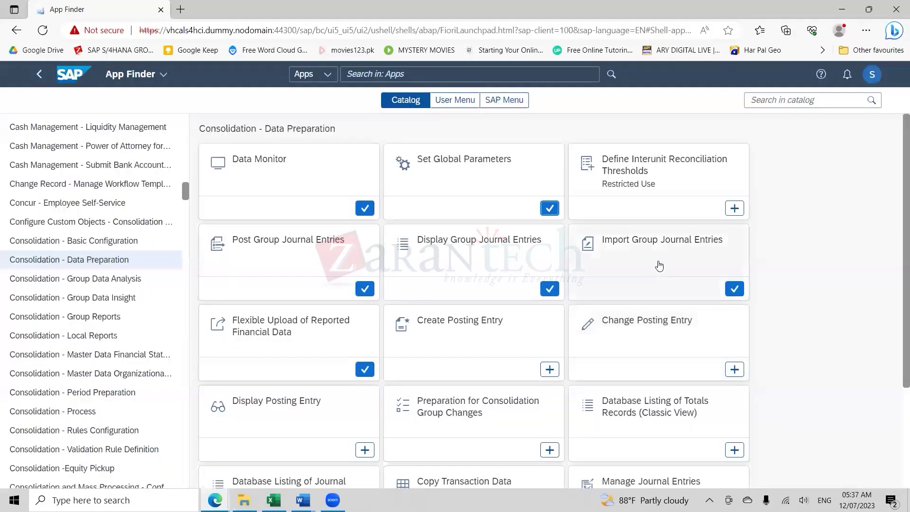
# Add the Import Group Journal Entries and Display Group Journal Entries apps to the My Home page
pyautogui.click(735, 289)
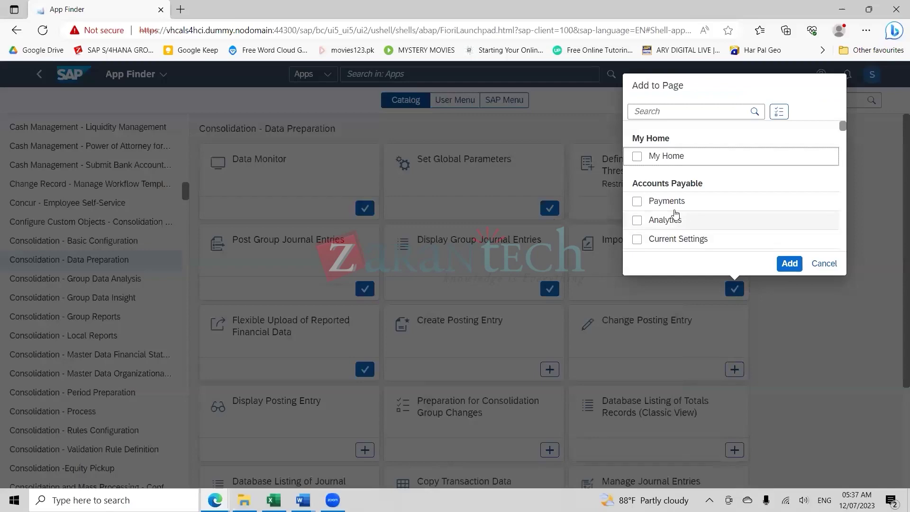
pyautogui.click(637, 156)
pyautogui.click(790, 264)
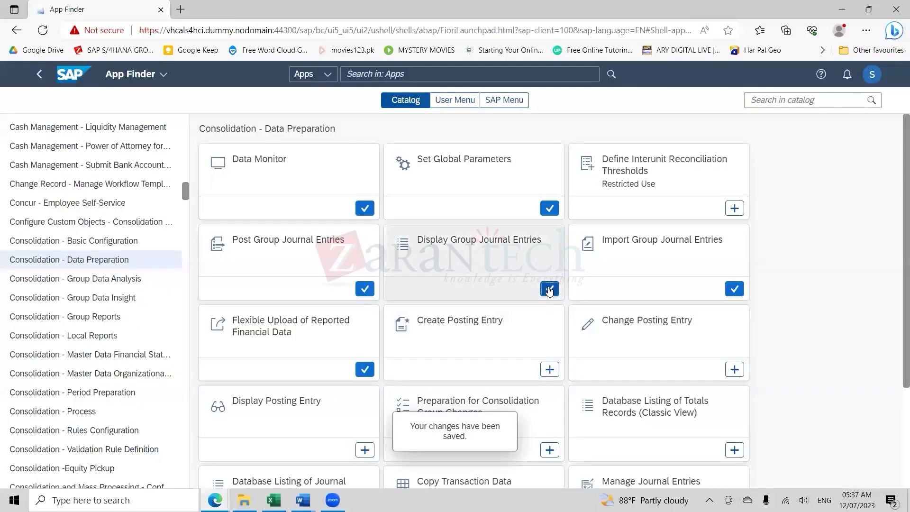
pyautogui.click(549, 289)
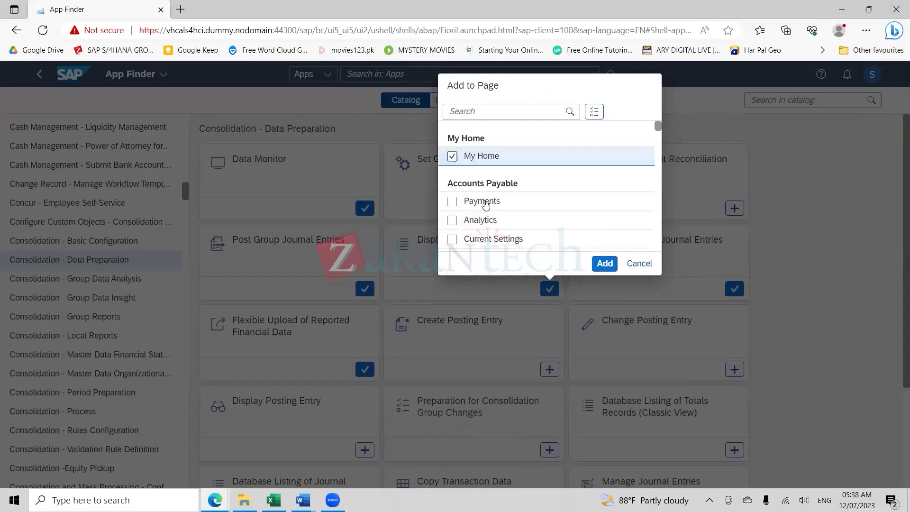
pyautogui.click(605, 264)
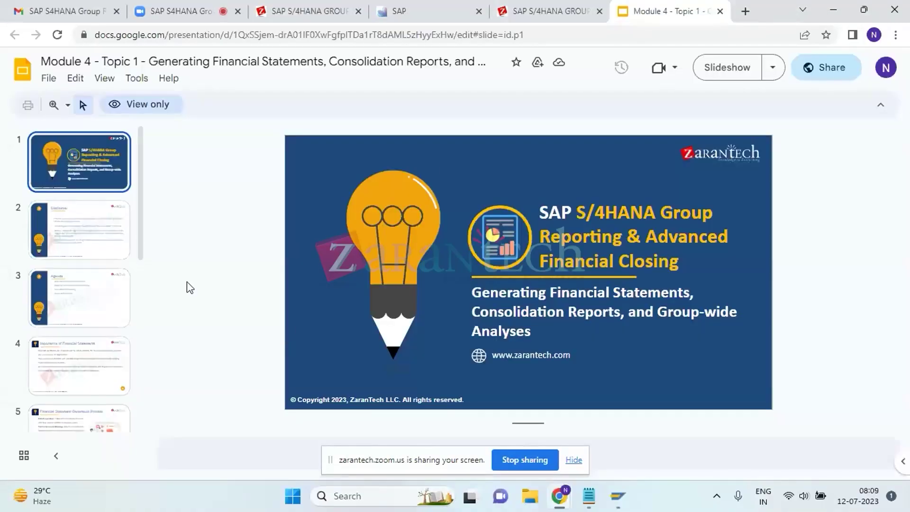
# Hide the screen-sharing notice and view the Disclaimer and Agenda slides of the Module 4 - Topic 1 presentation
pyautogui.click(578, 465)
pyautogui.click(575, 461)
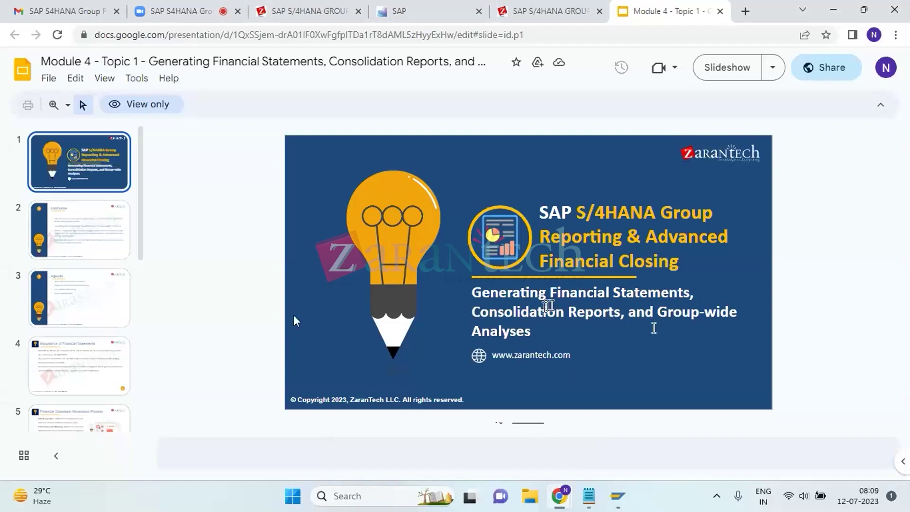
pyautogui.click(79, 234)
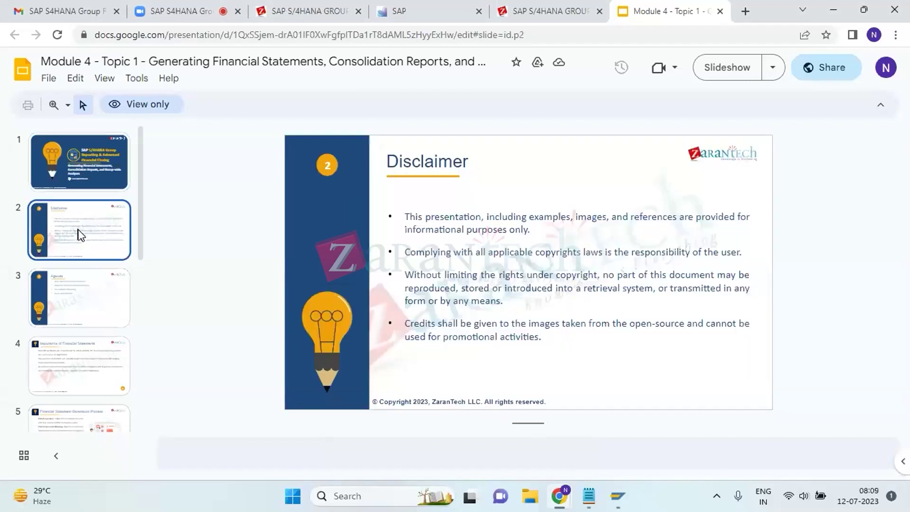
pyautogui.click(96, 322)
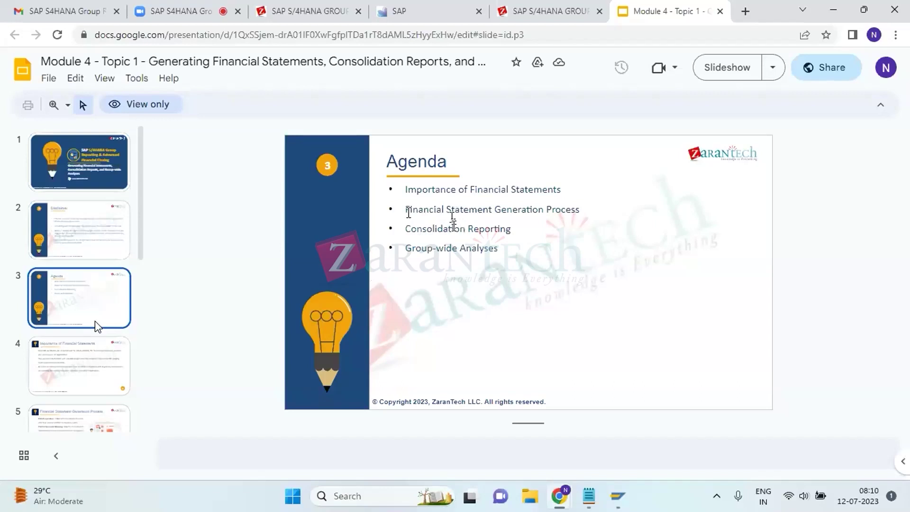
# Switch to the SAP Fiori launchpad, continue past the open Global parameters dialog, and return to the home page
pyautogui.click(441, 11)
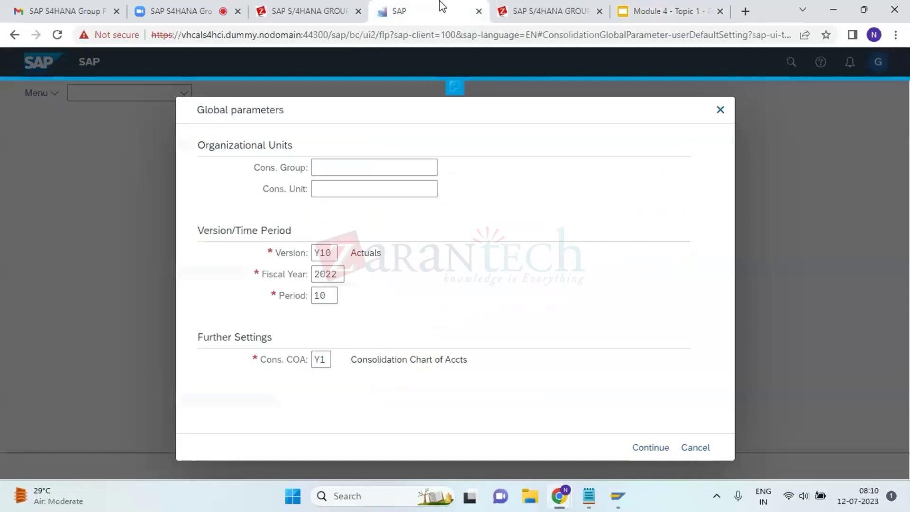
pyautogui.click(720, 111)
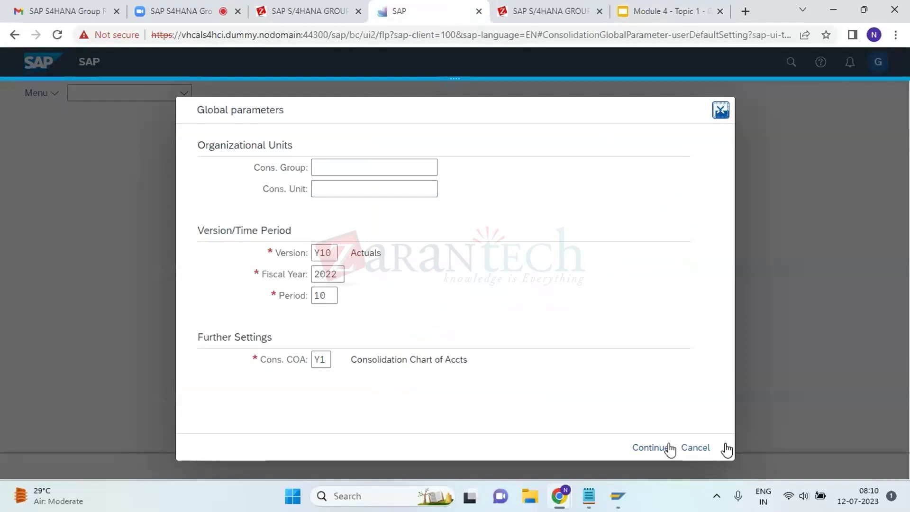
pyautogui.click(660, 448)
pyautogui.click(657, 445)
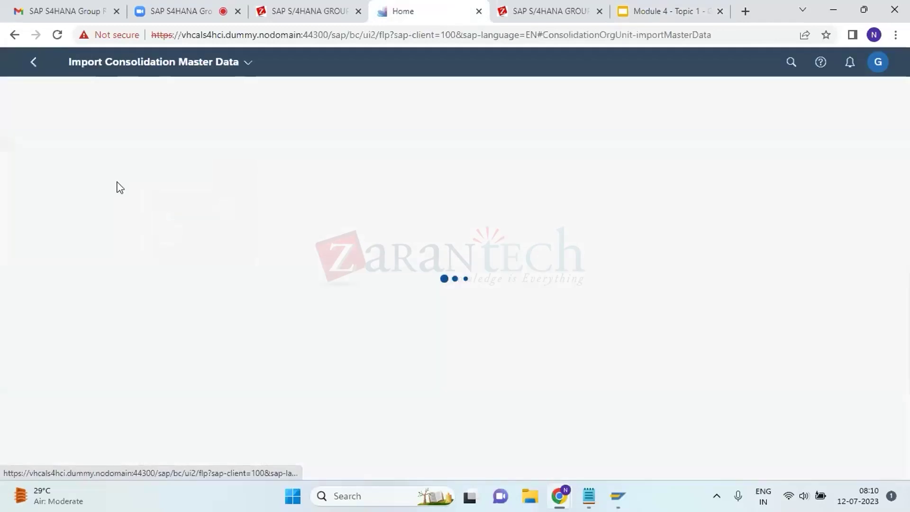
pyautogui.click(32, 64)
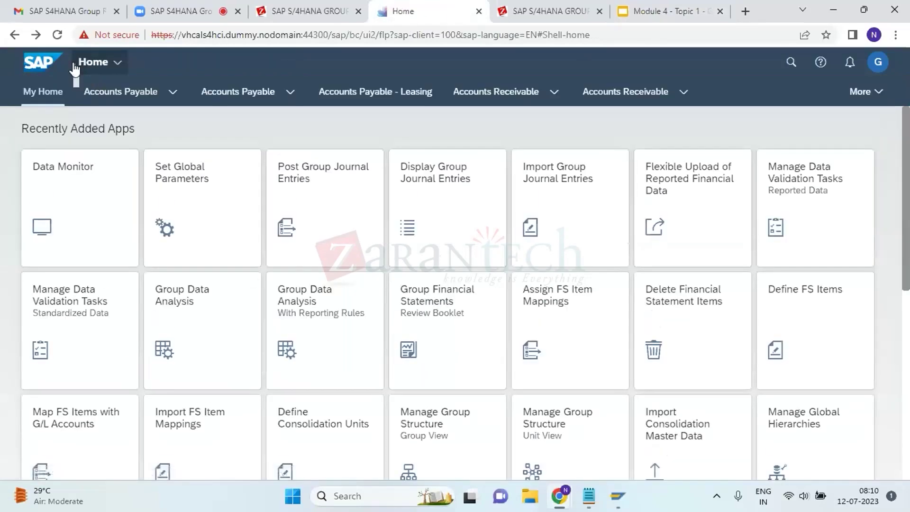
# Open Set Global Parameters and choose CGA21 as the consolidation group from the value list
pyautogui.click(207, 192)
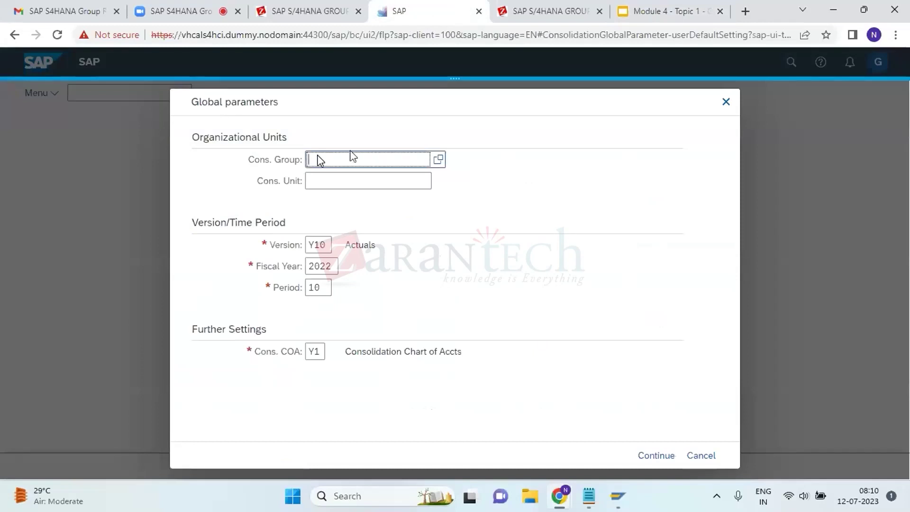
pyautogui.click(439, 164)
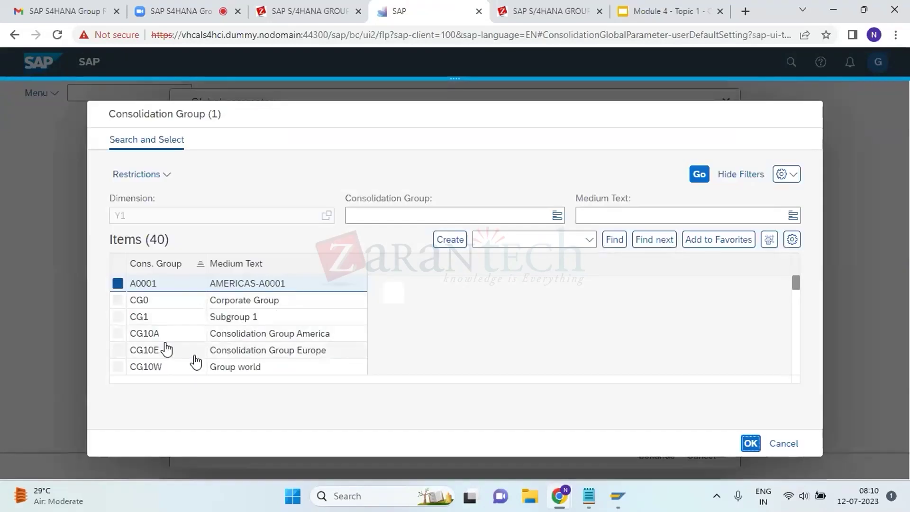
pyautogui.scroll(-10, 221, 350)
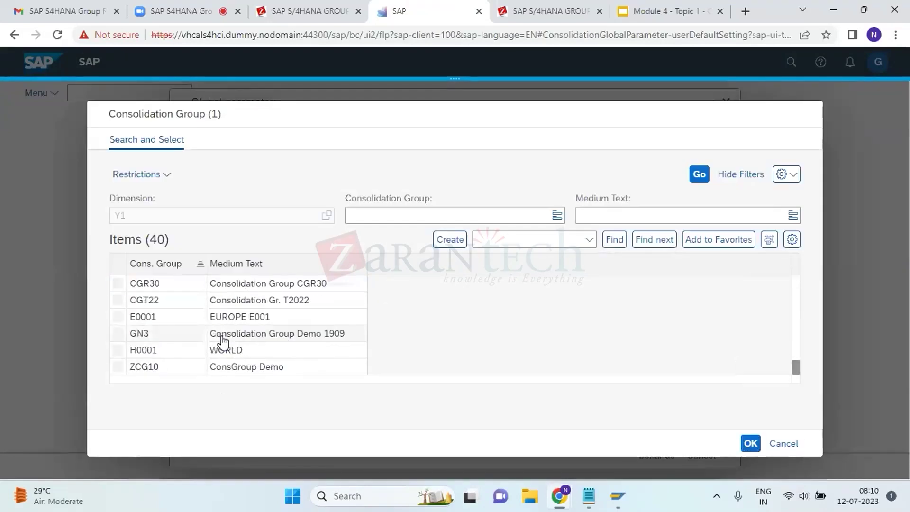
pyautogui.scroll(4, 223, 341)
pyautogui.scroll(3, 223, 340)
pyautogui.scroll(-1, 222, 340)
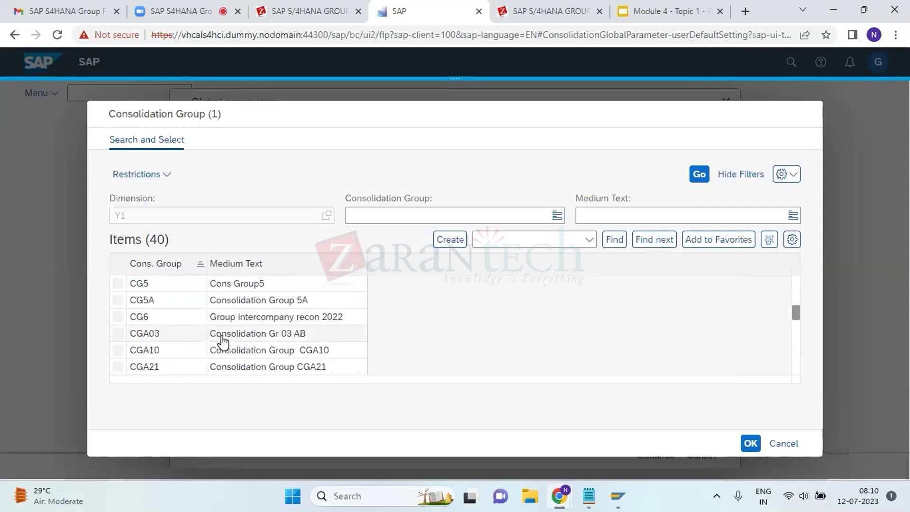
pyautogui.click(118, 366)
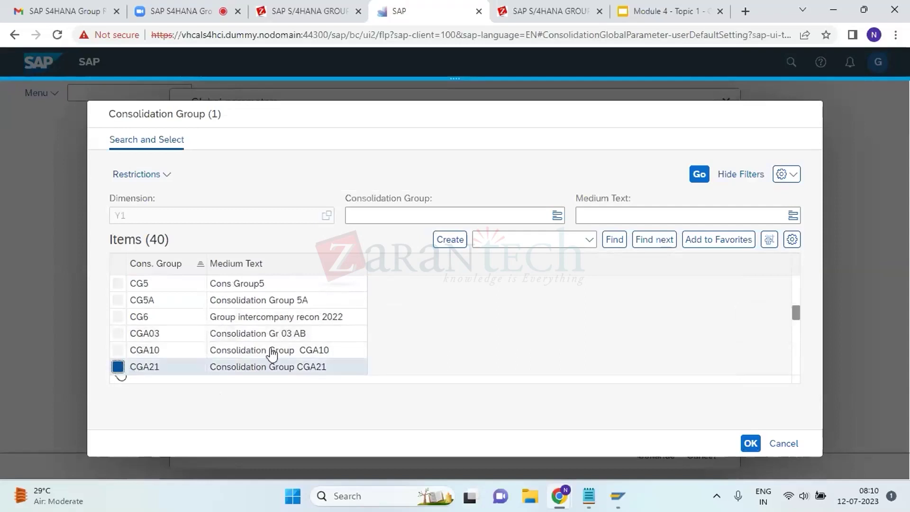
pyautogui.click(750, 443)
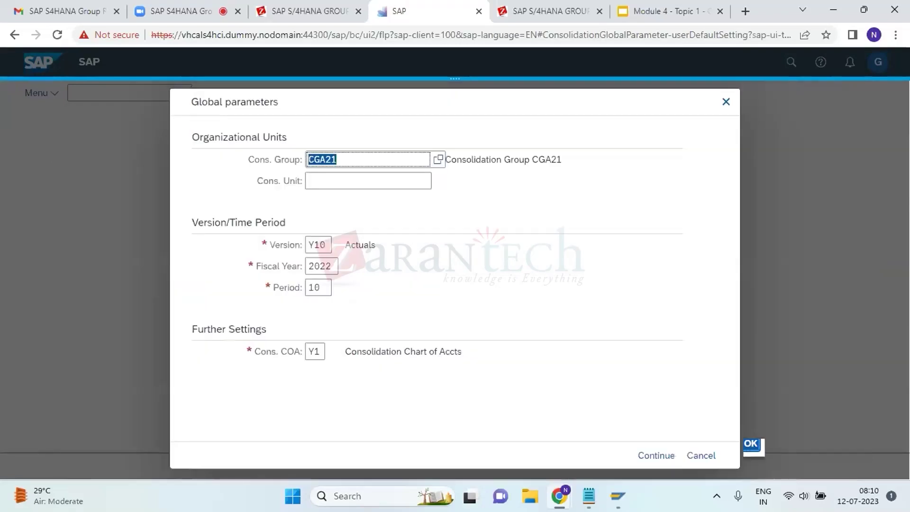
# Confirm the global parameters and open the Group Data Analysis app from the home page
pyautogui.click(659, 457)
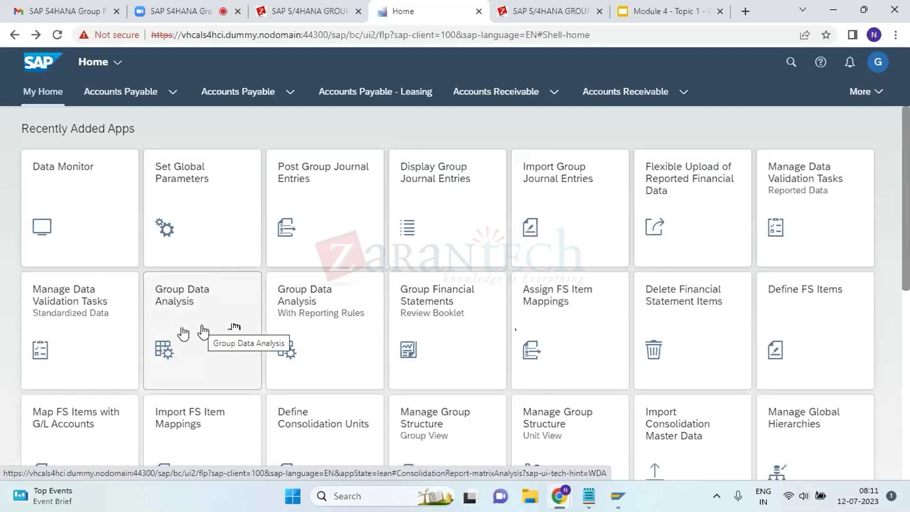
pyautogui.click(321, 336)
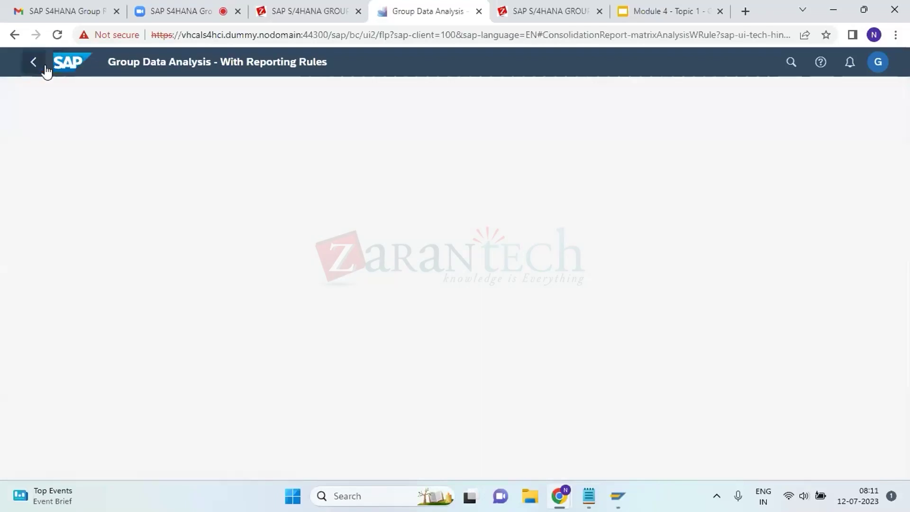
pyautogui.click(69, 71)
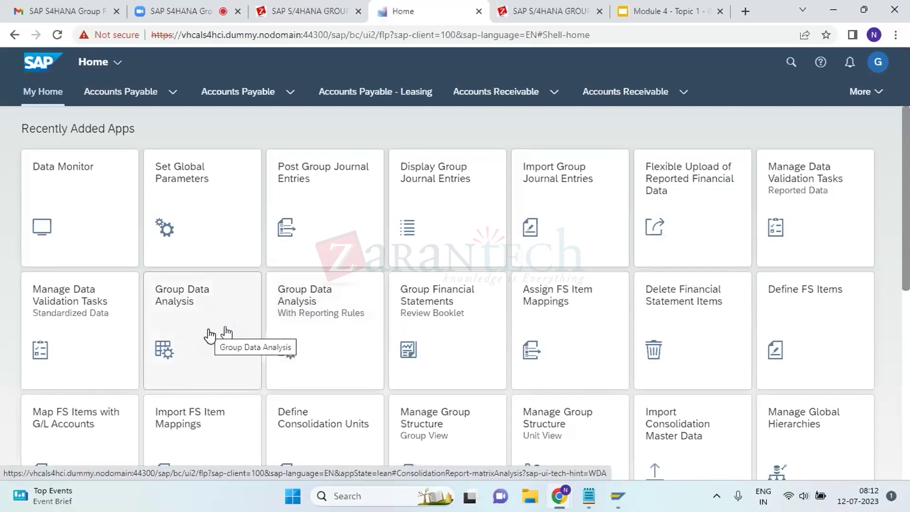
pyautogui.click(208, 334)
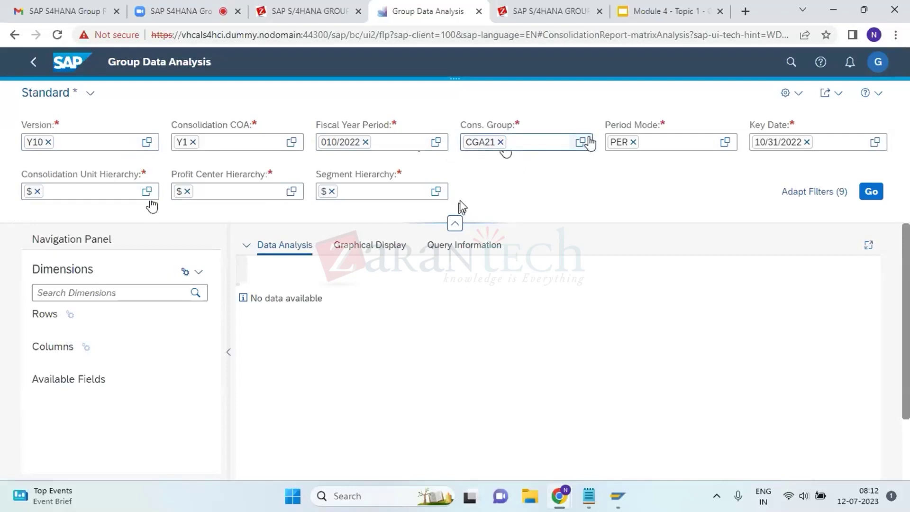
# Look through the consolidation groups available for the Cons. Group filter and leave the list without changing the selection
pyautogui.click(580, 142)
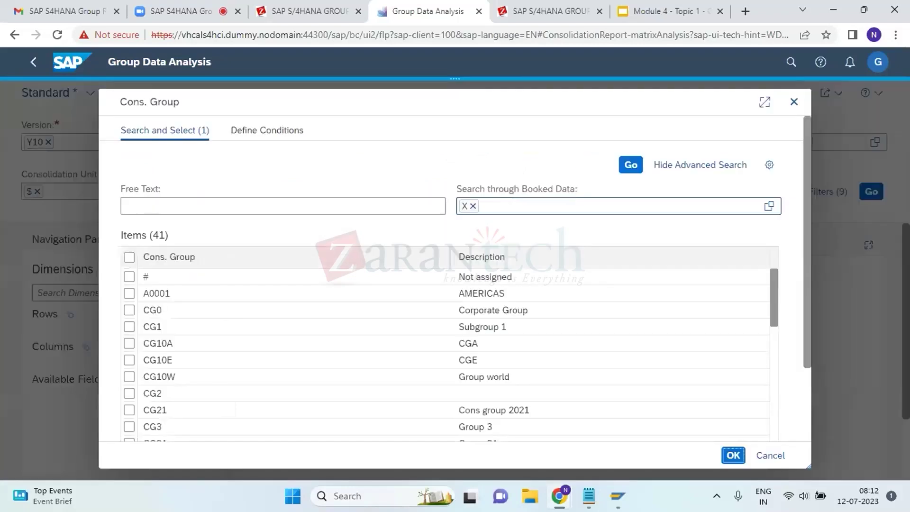
pyautogui.scroll(-10, 361, 401)
pyautogui.scroll(-3, 361, 403)
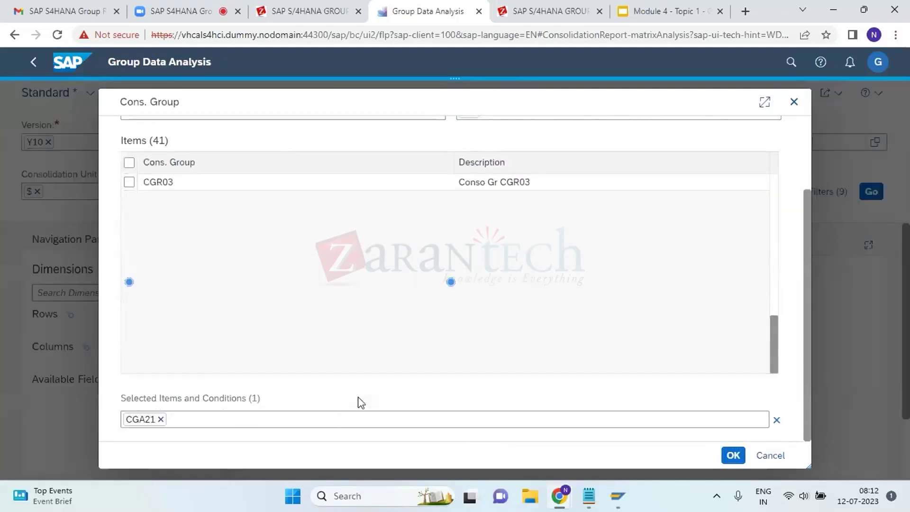
pyautogui.scroll(3, 361, 403)
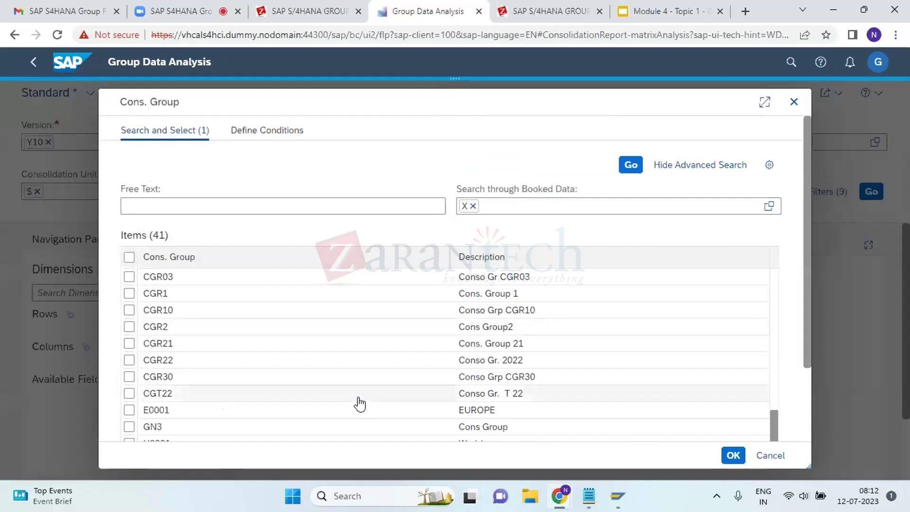
pyautogui.click(781, 456)
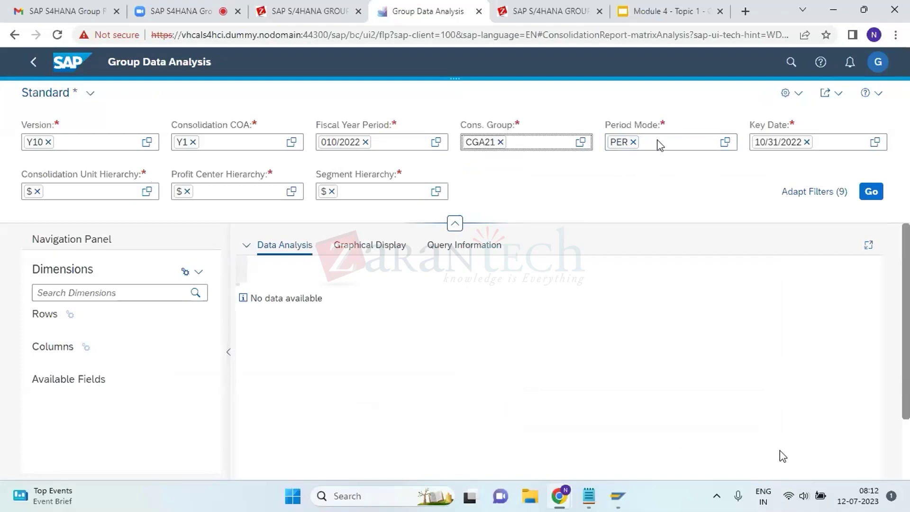
# Clear the Period Mode filter and reselect PER (Periodic) from its value list
pyautogui.press('BackSpace')
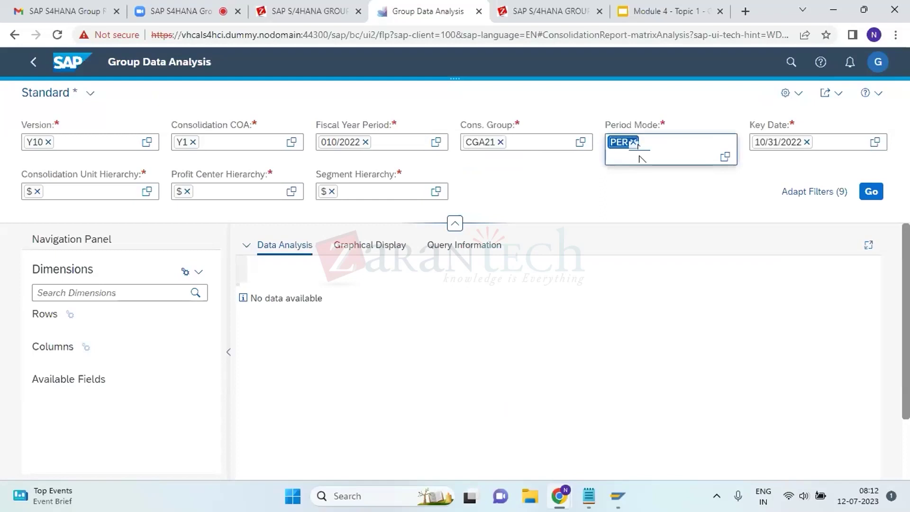
pyautogui.press('BackSpace')
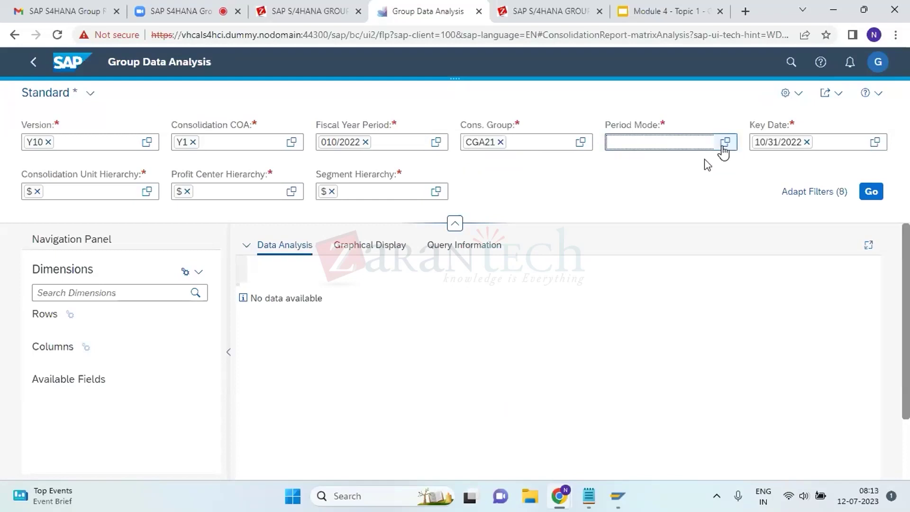
pyautogui.click(725, 142)
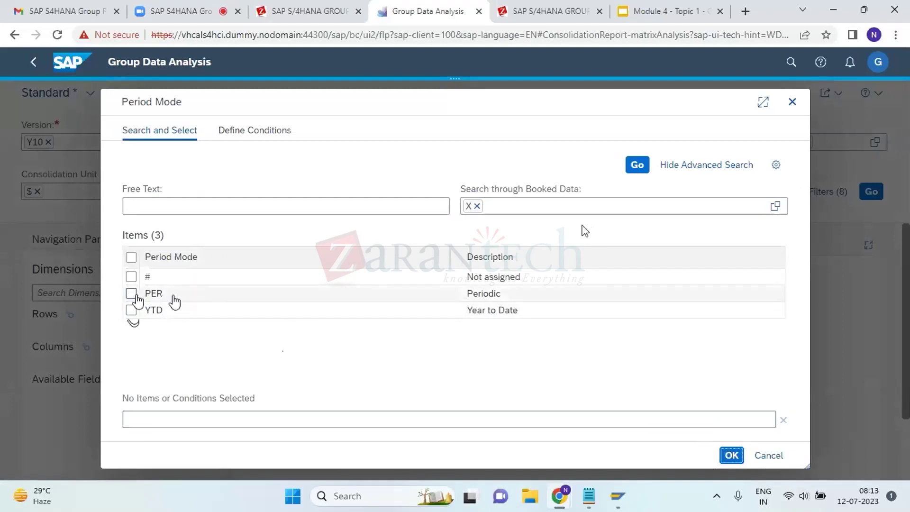
pyautogui.click(133, 294)
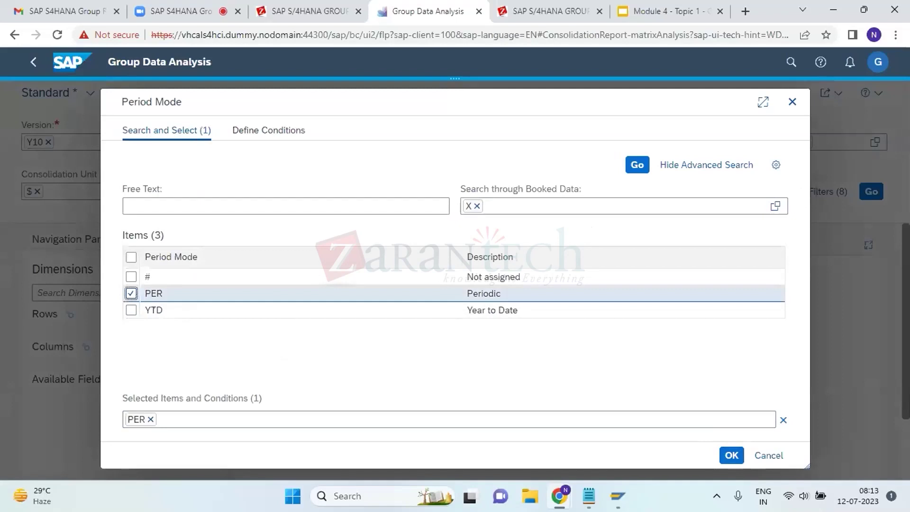
pyautogui.click(732, 455)
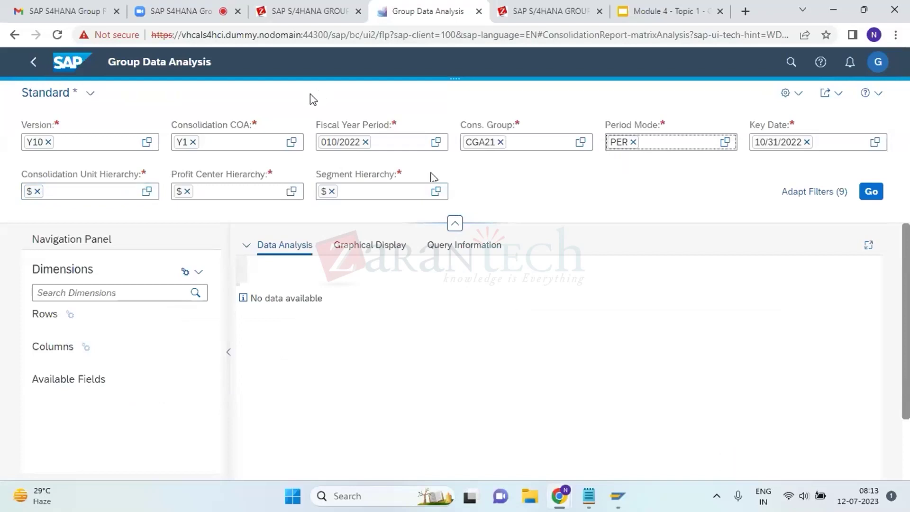
# Open the Fiori home page in a new browser tab, launch Manage Global Hierarchies from it, and reload the page
pyautogui.middleClick(70, 63)
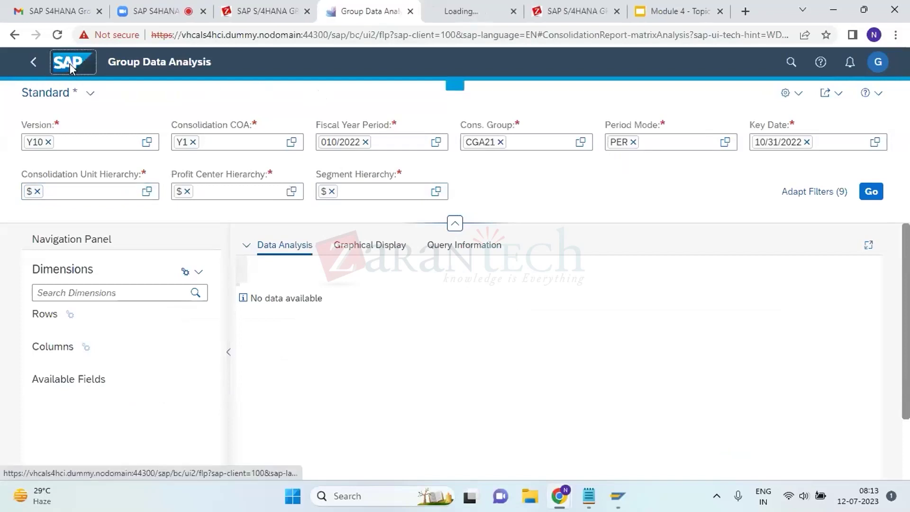
pyautogui.click(469, 7)
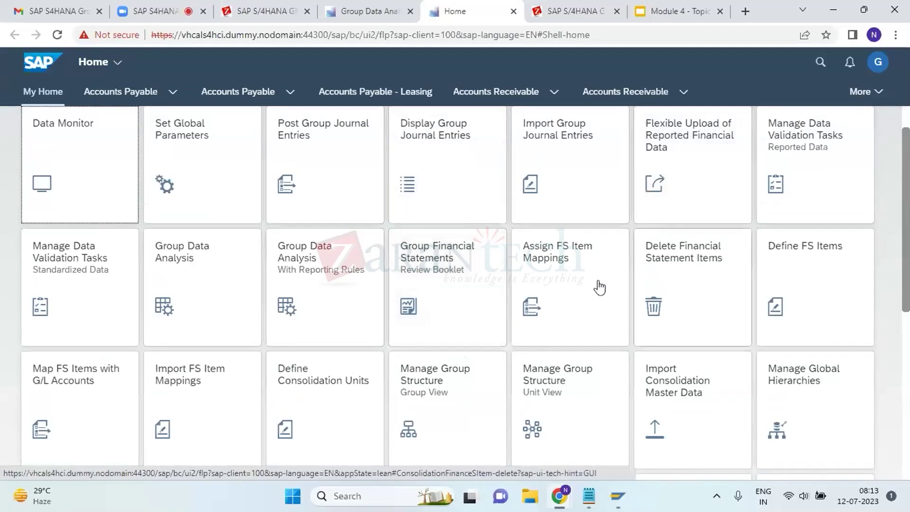
pyautogui.scroll(-1, 519, 349)
pyautogui.click(518, 349)
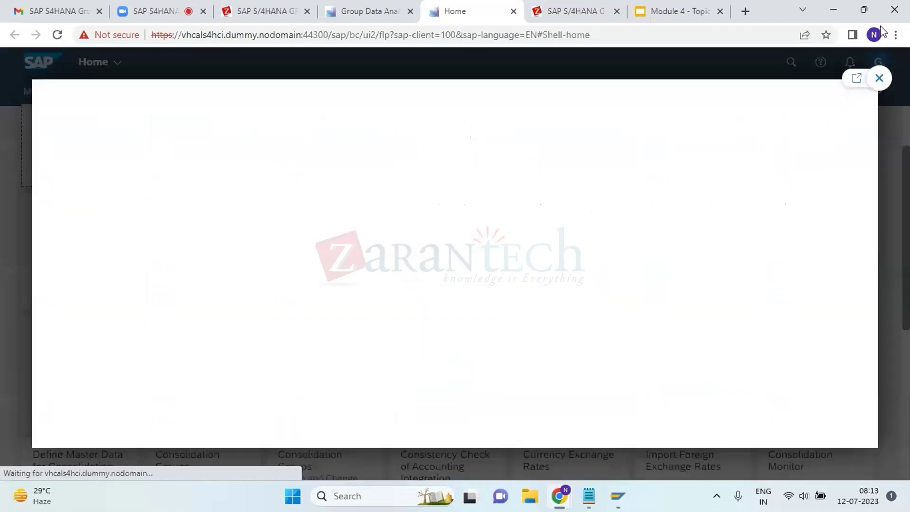
pyautogui.click(879, 78)
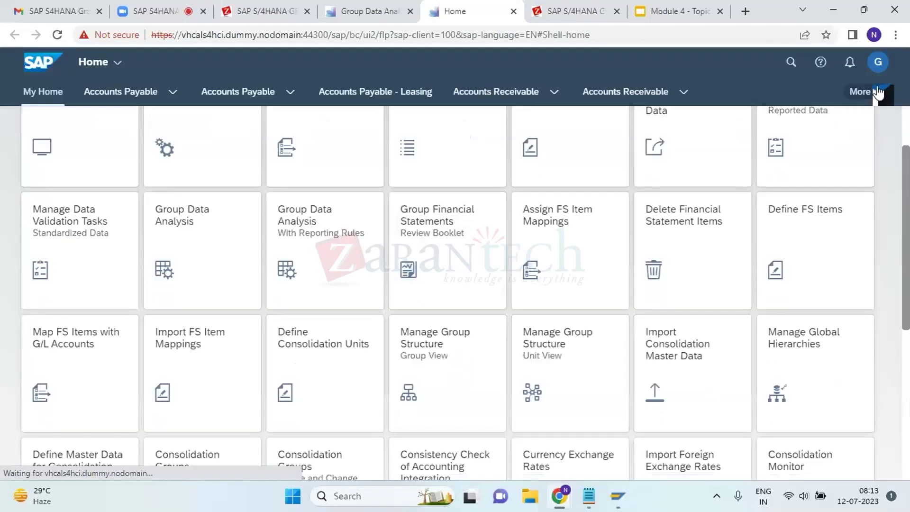
pyautogui.click(825, 350)
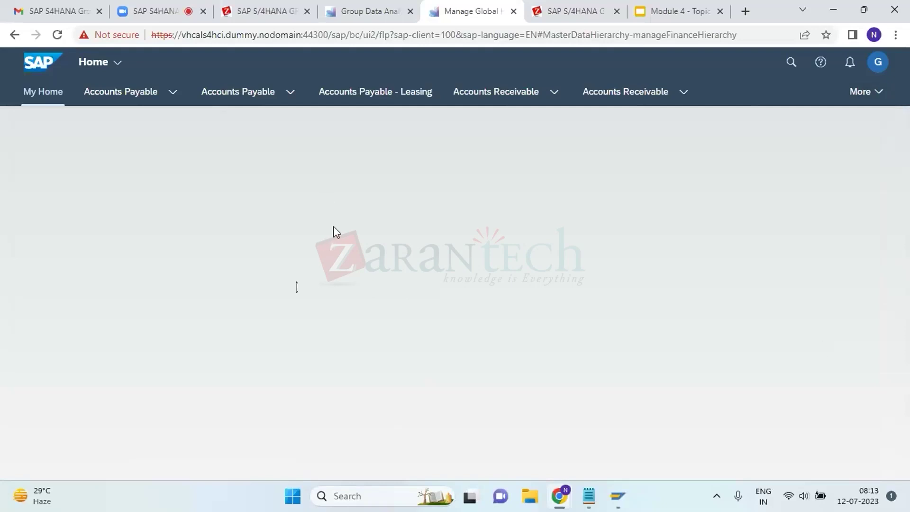
pyautogui.click(56, 37)
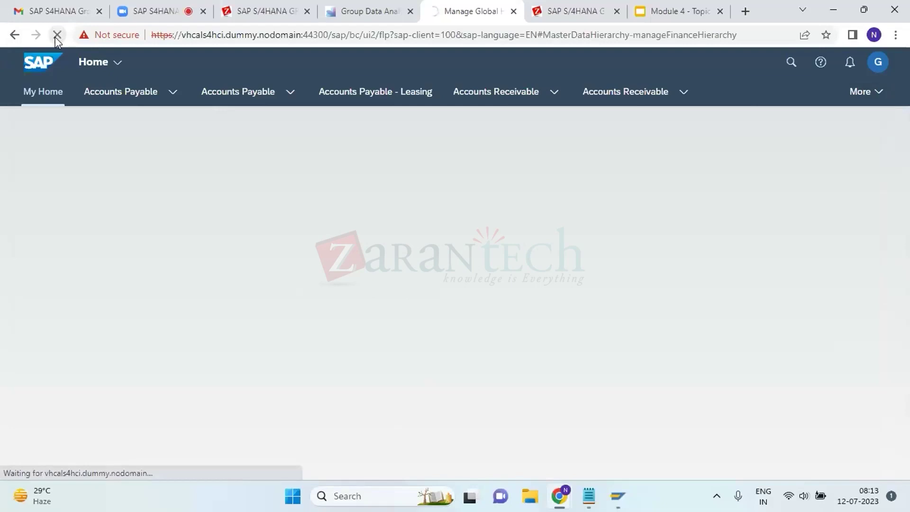
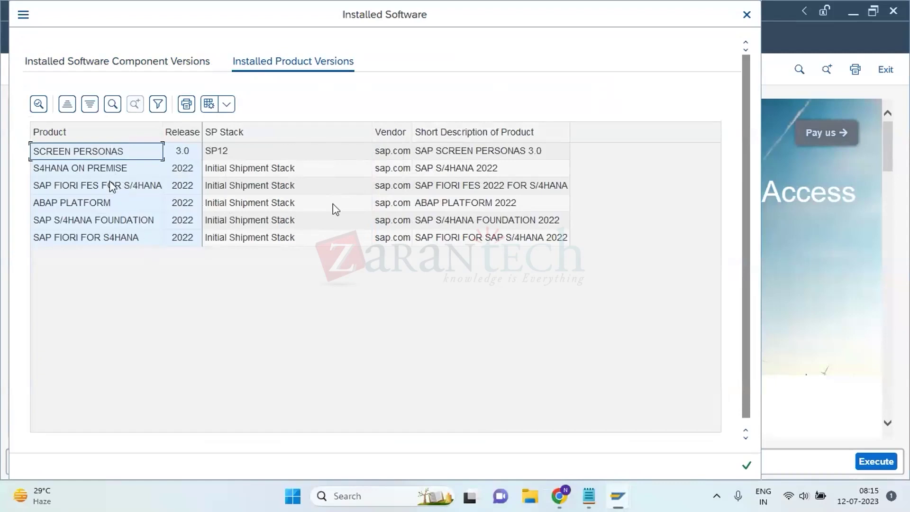
# Check the S4HANA ON PREMISE entry in the installed product versions and close the Installed Software and System Status dialogs
pyautogui.click(81, 171)
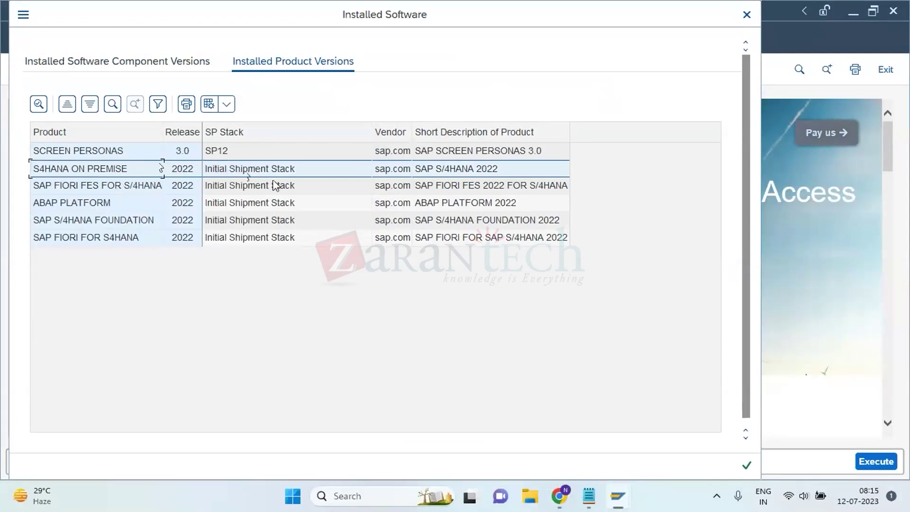
pyautogui.click(746, 15)
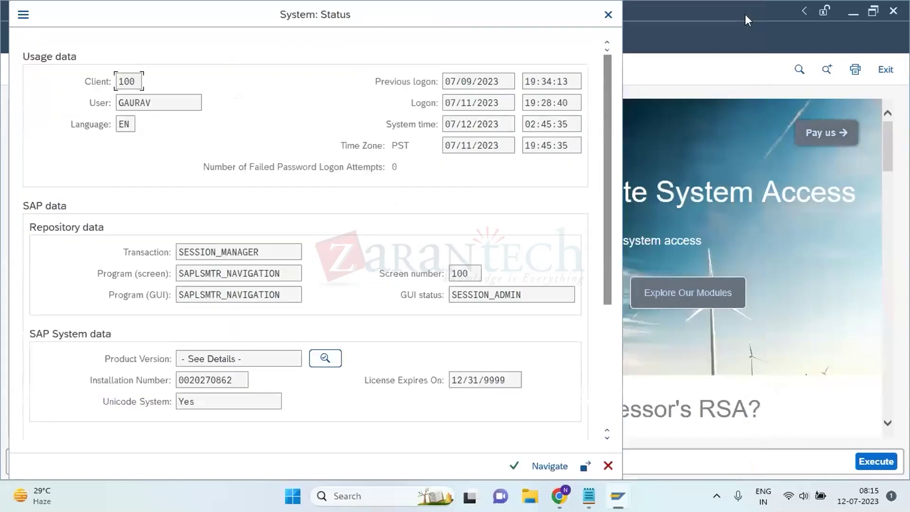
pyautogui.click(616, 17)
# Switch to the Chrome window with Manage Global Hierarchies and set the hierarchy Status filter to Active
pyautogui.moveTo(560, 497)
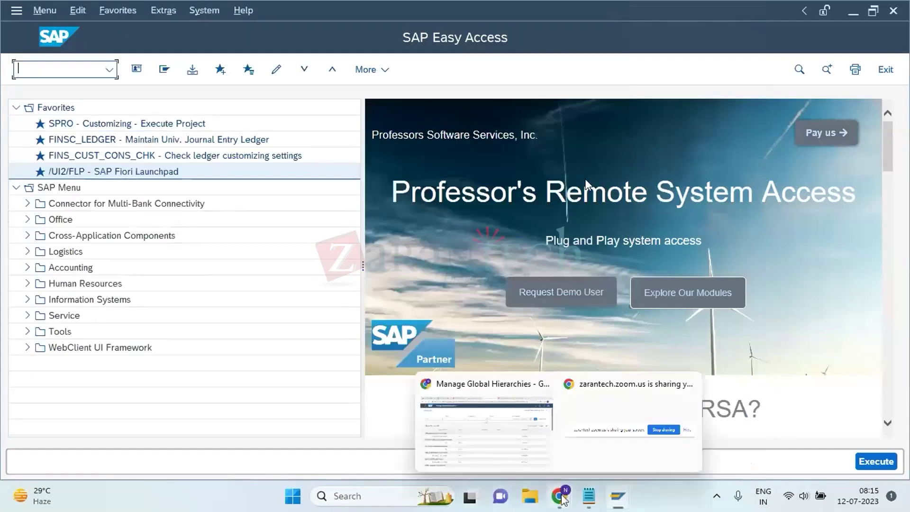
pyautogui.click(538, 453)
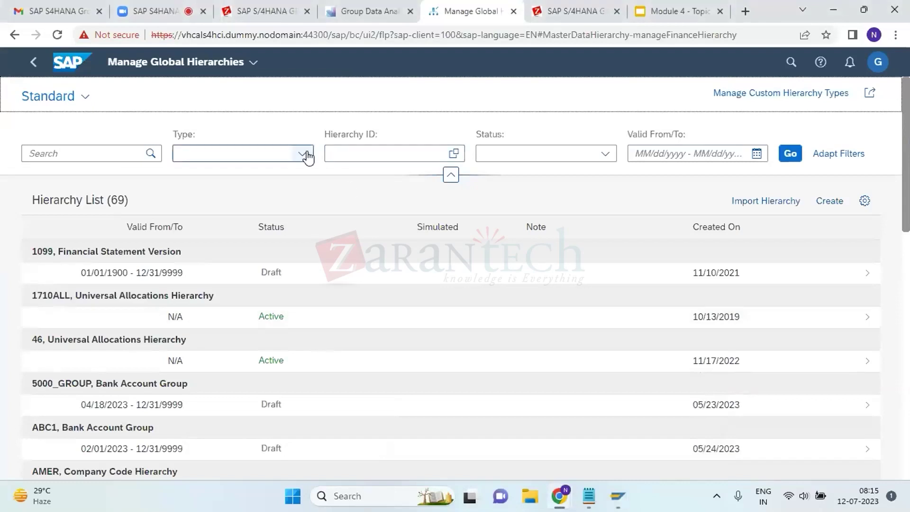
pyautogui.click(589, 152)
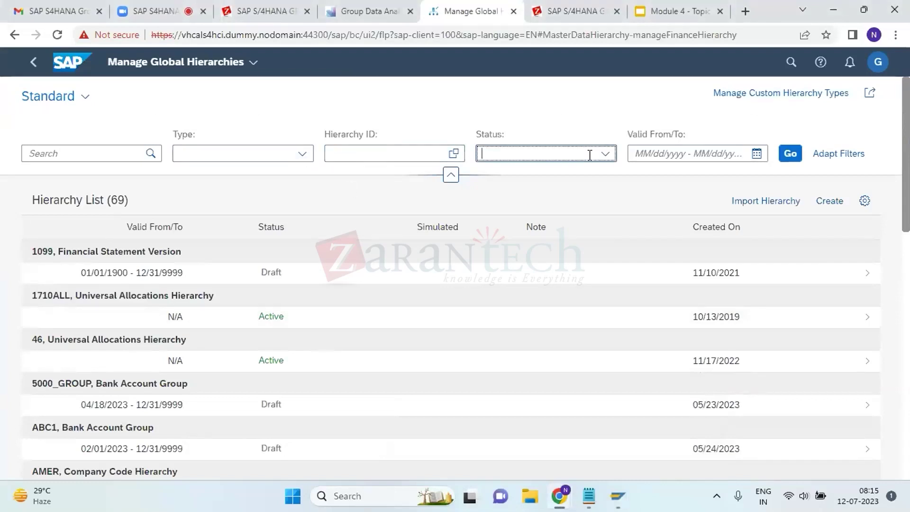
pyautogui.click(604, 160)
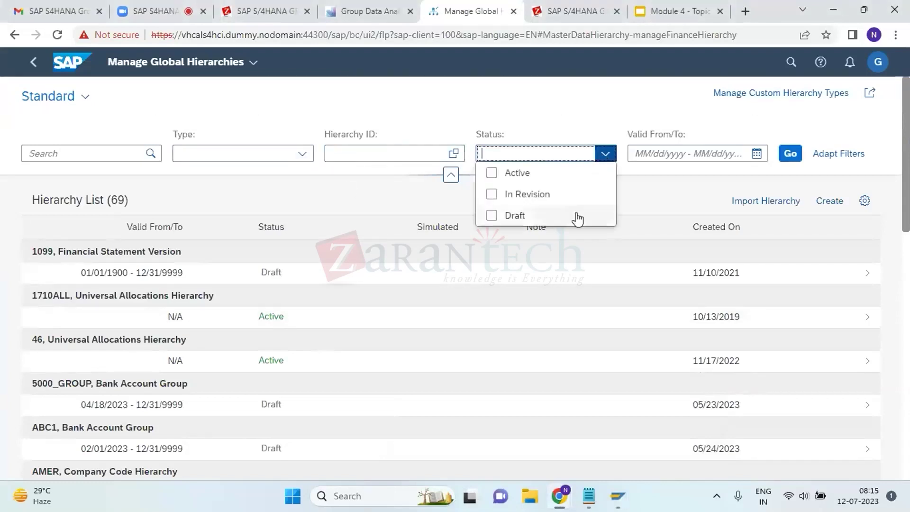
pyautogui.click(524, 173)
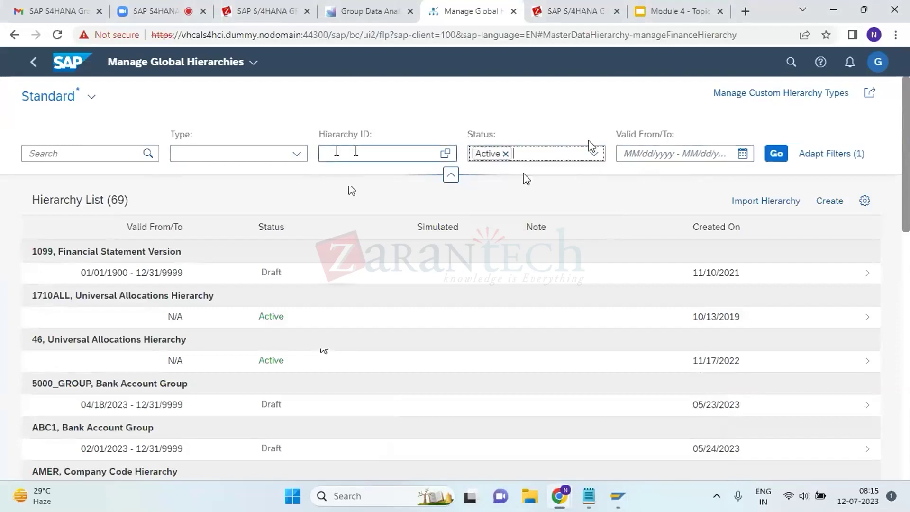
# Set the hierarchy Type filter to Consolidation Financial Statement Item, Consolidation Unit, Consolidation Subitem and Consolidation Segment
pyautogui.click(296, 153)
pyautogui.click(302, 367)
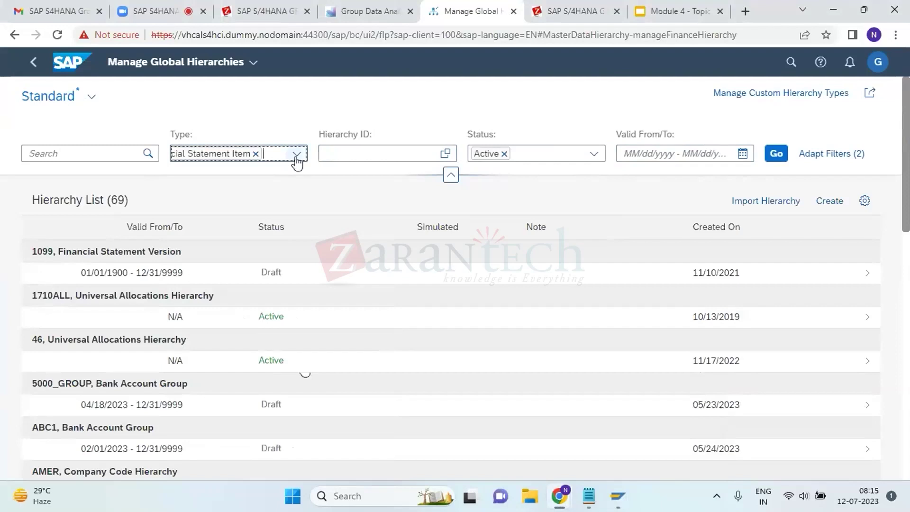
pyautogui.click(297, 159)
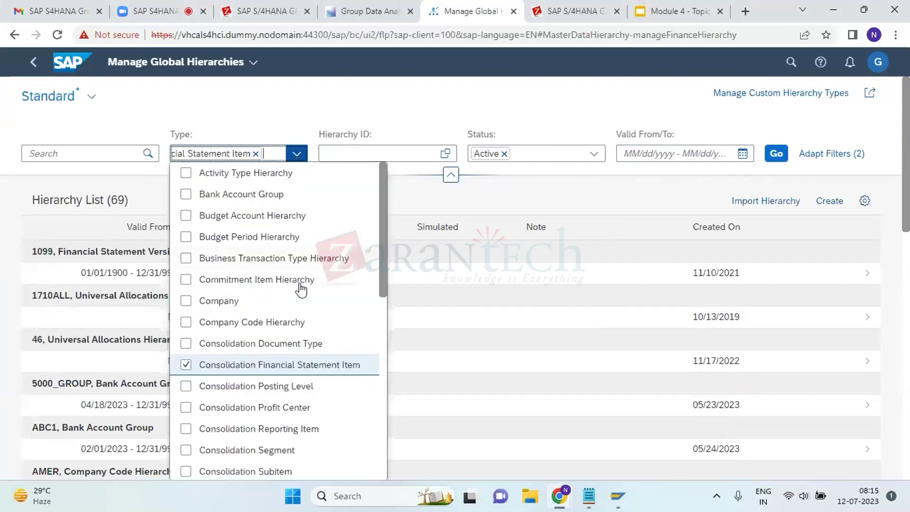
pyautogui.scroll(-1, 191, 448)
pyautogui.scroll(-1, 191, 448)
pyautogui.click(189, 436)
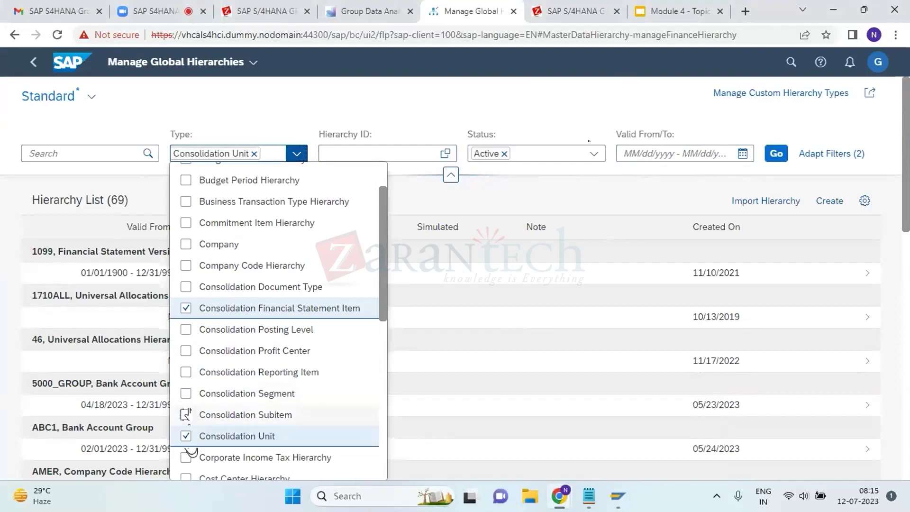
pyautogui.click(187, 414)
pyautogui.click(188, 396)
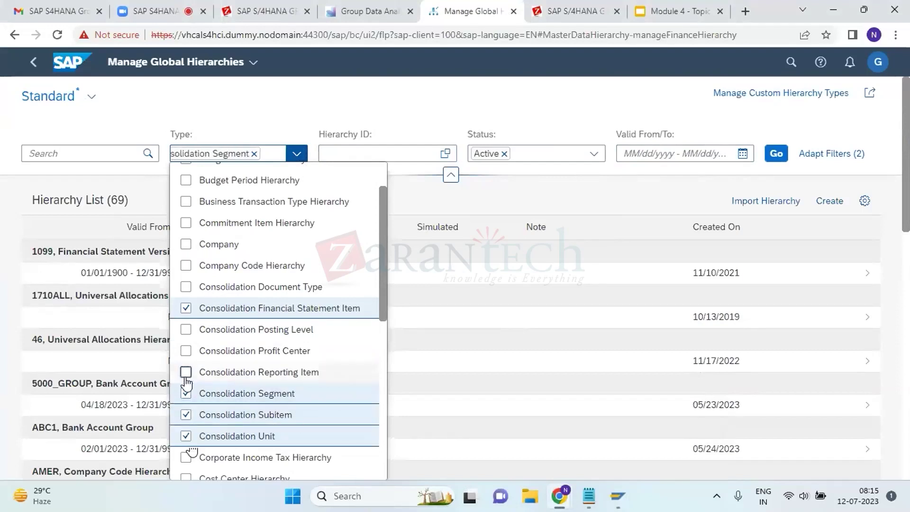
# Add Consolidation Profit Center, Consolidation Posting Level and Consolidation Document Type to the hierarchy Type filter, leaving out Consolidation Reporting Item
pyautogui.click(186, 375)
pyautogui.click(186, 376)
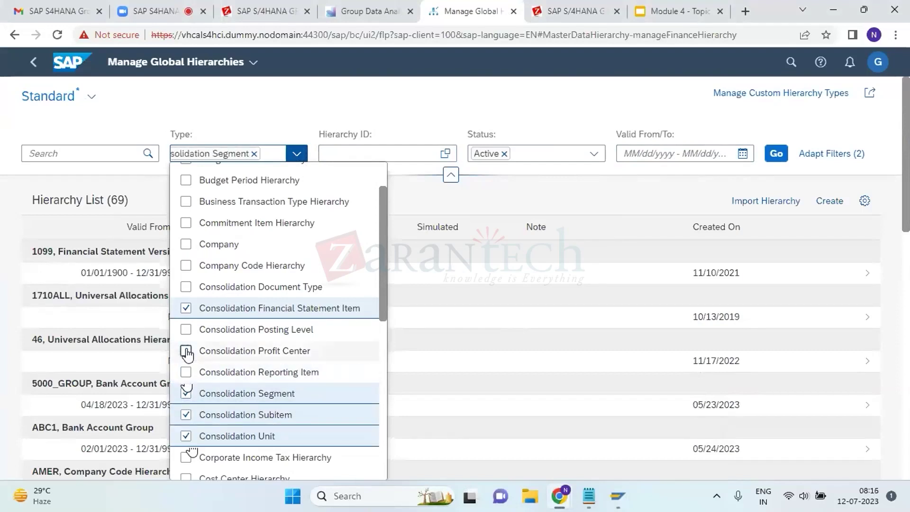
pyautogui.click(186, 351)
pyautogui.click(187, 331)
pyautogui.scroll(-1, 258, 392)
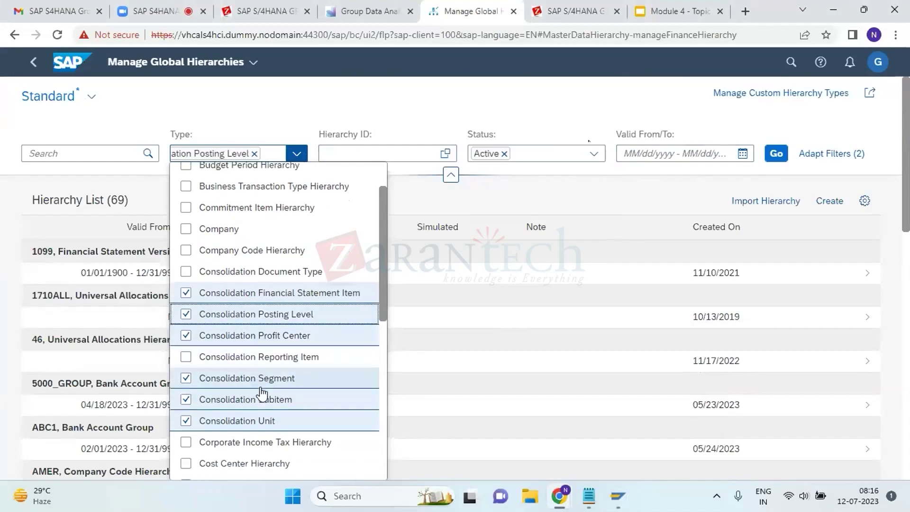
pyautogui.scroll(1, 261, 394)
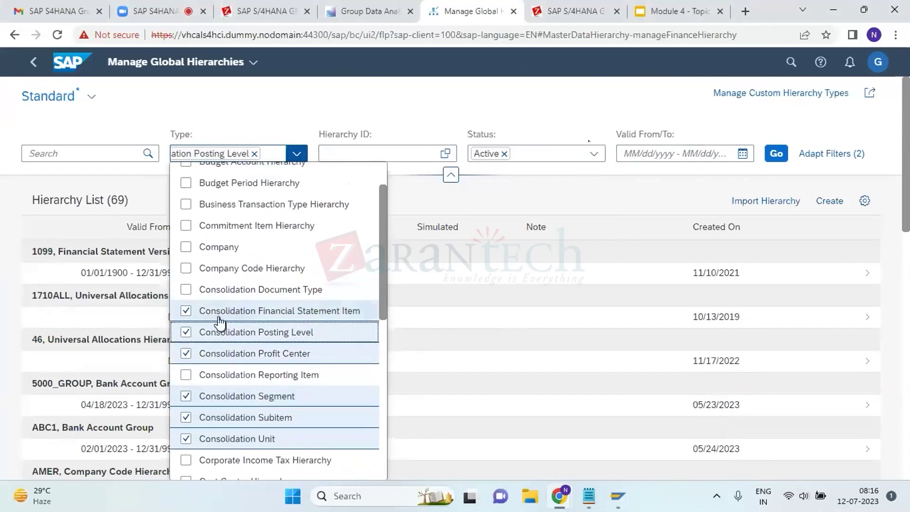
pyautogui.click(186, 291)
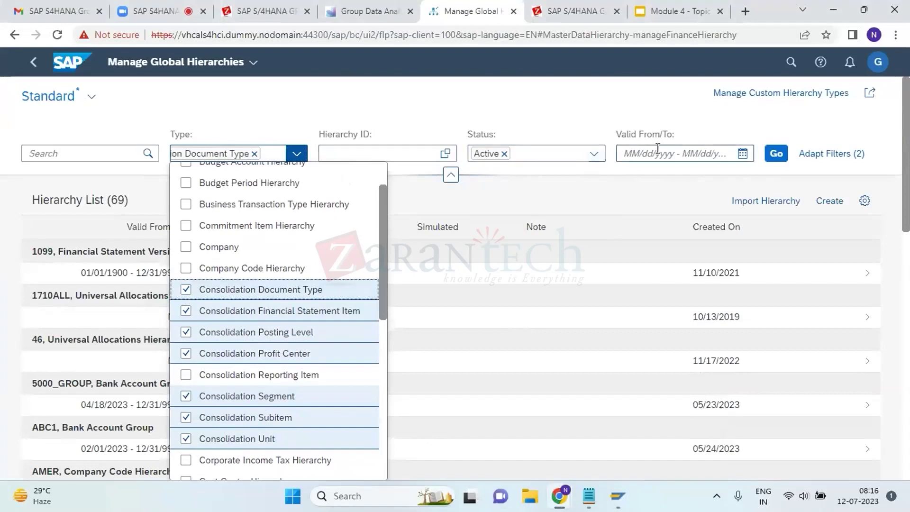
# Apply the Type and Status filters and open the REGION Consolidation Unit hierarchy from the results
pyautogui.click(777, 155)
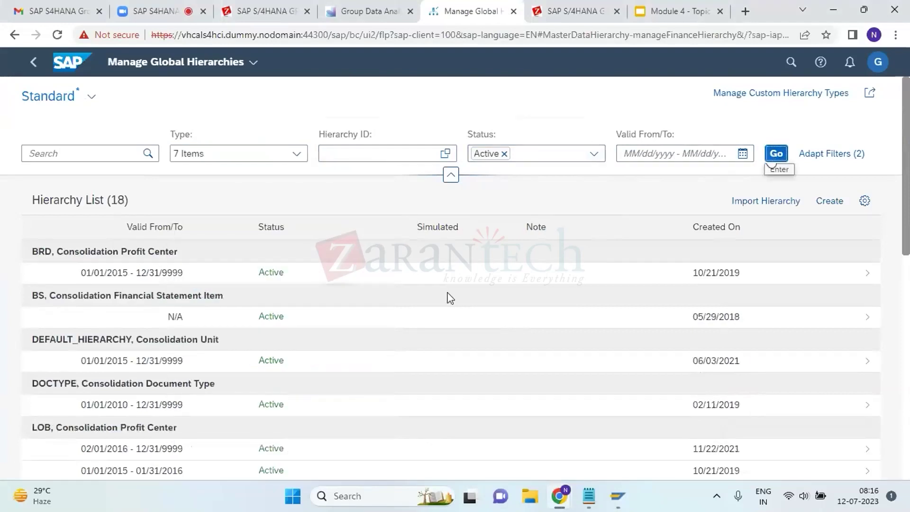
pyautogui.scroll(-3, 368, 382)
pyautogui.scroll(-4, 369, 384)
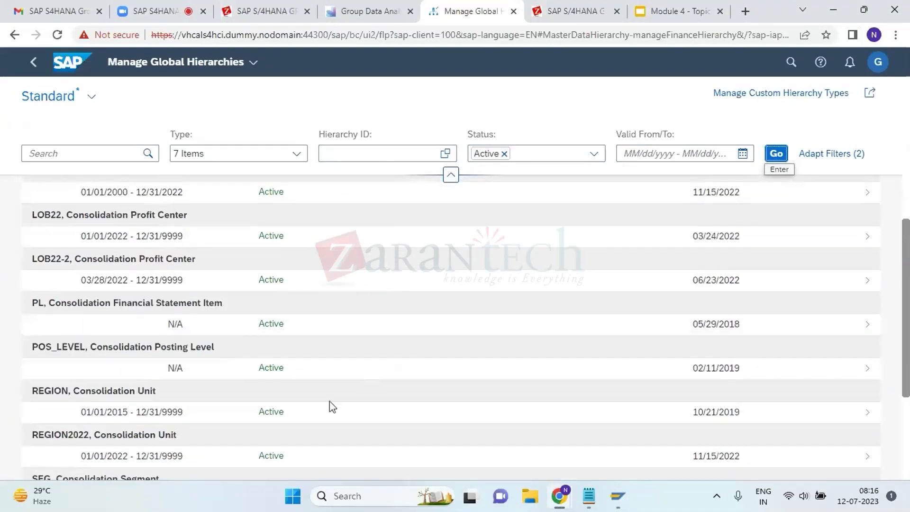
pyautogui.click(305, 413)
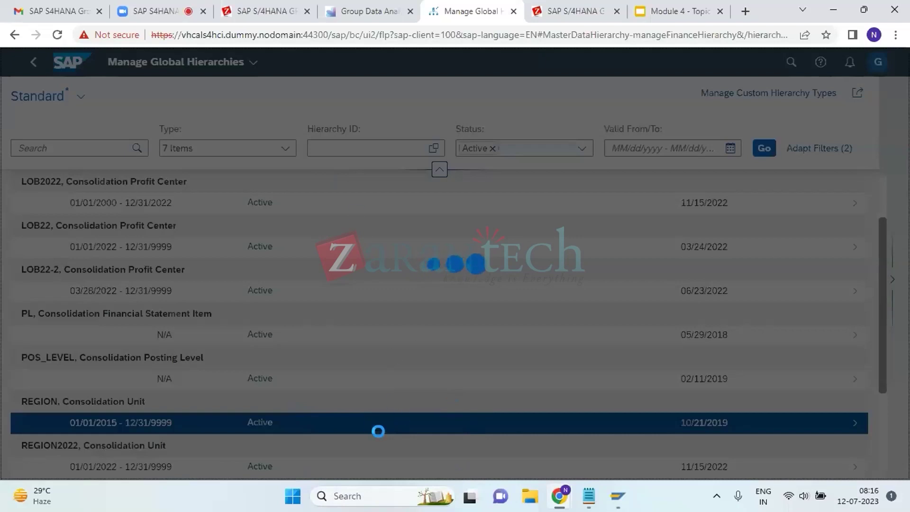
# Check the Group Data Analysis filter fields and examine the region and company nodes of the REGION hierarchy in Manage Global Hierarchies
pyautogui.click(360, 13)
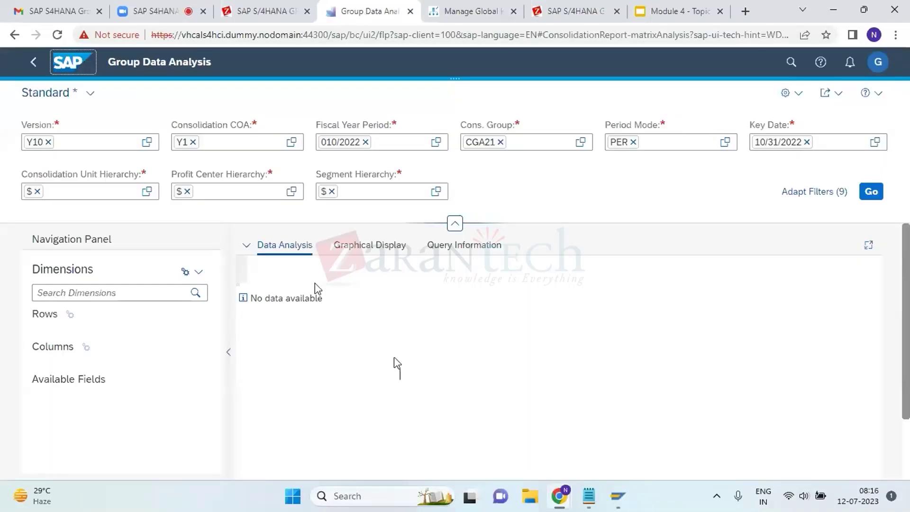
pyautogui.click(442, 7)
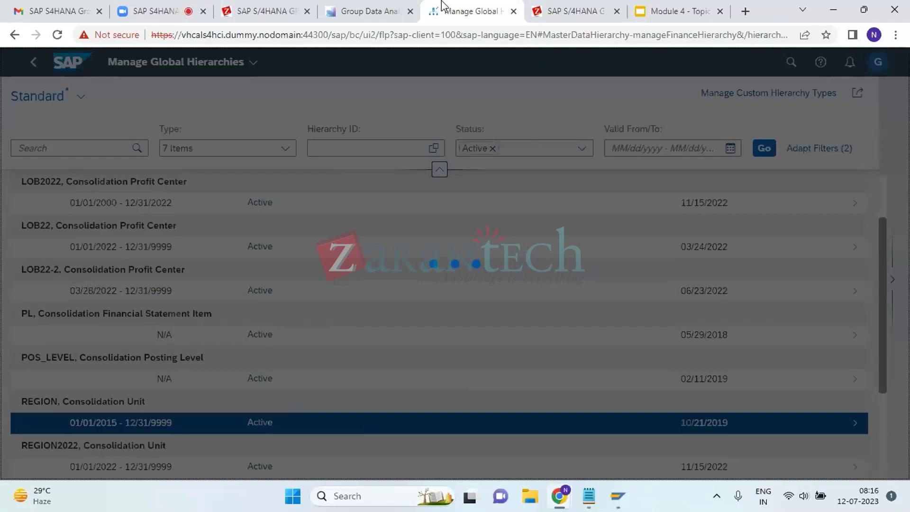
pyautogui.click(371, 10)
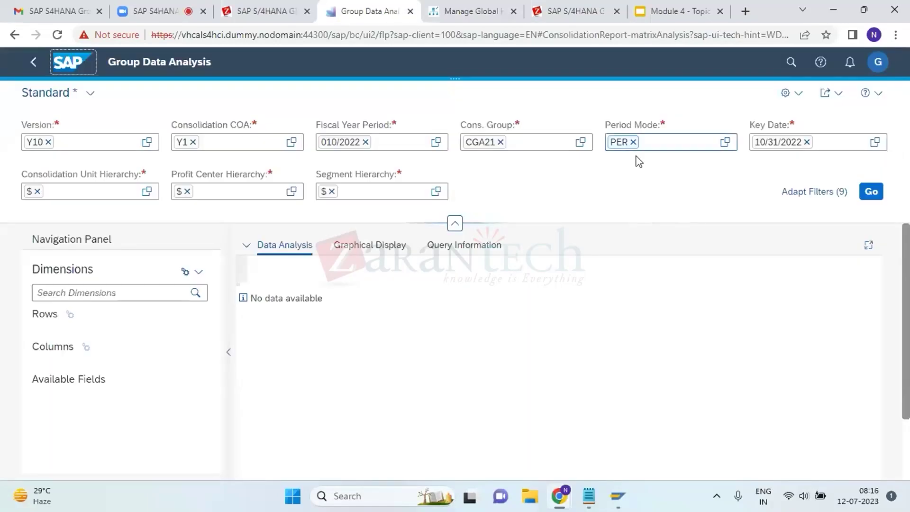
pyautogui.click(482, 5)
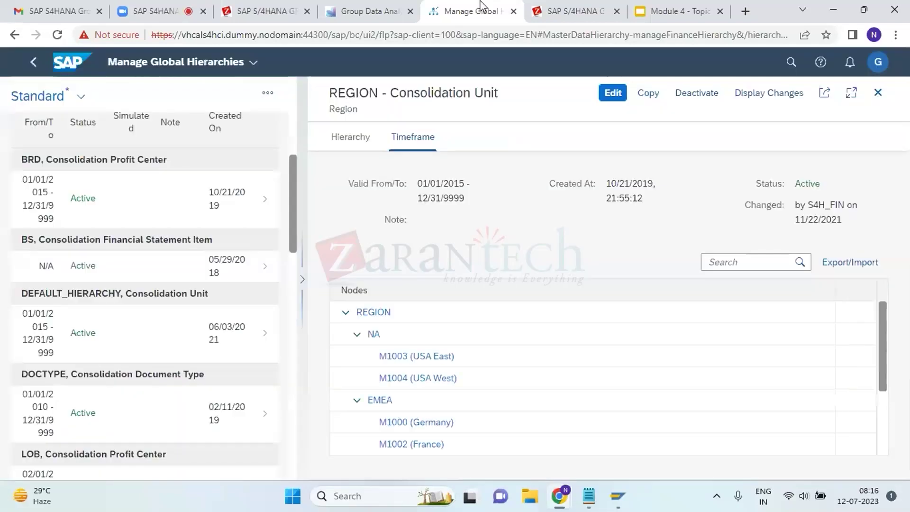
pyautogui.scroll(-3, 477, 426)
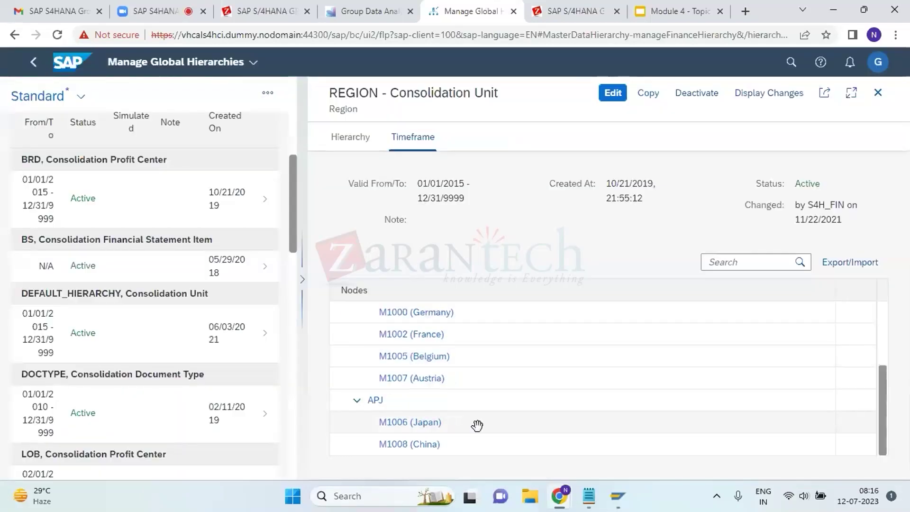
# Open the REGION2022 Consolidation Unit hierarchy and examine its nodes
pyautogui.scroll(-8, 149, 422)
pyautogui.scroll(-5, 149, 417)
pyautogui.click(144, 395)
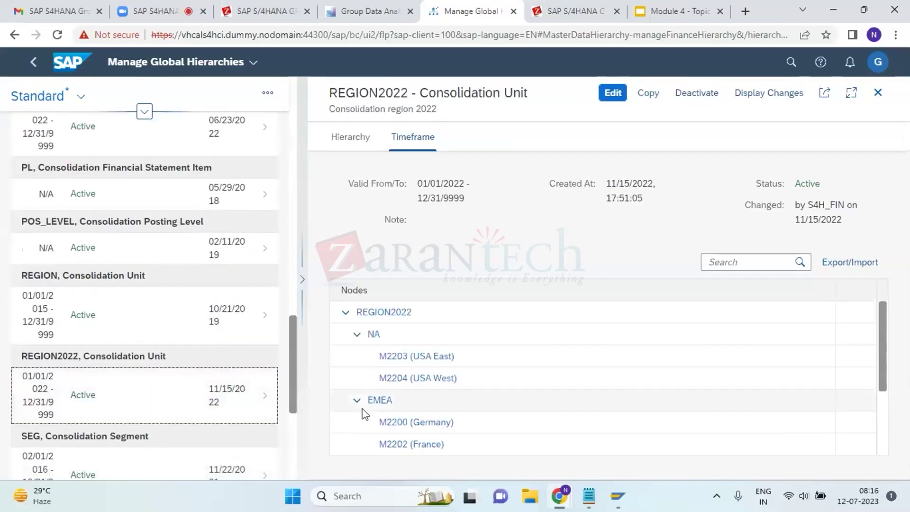
pyautogui.scroll(-3, 365, 414)
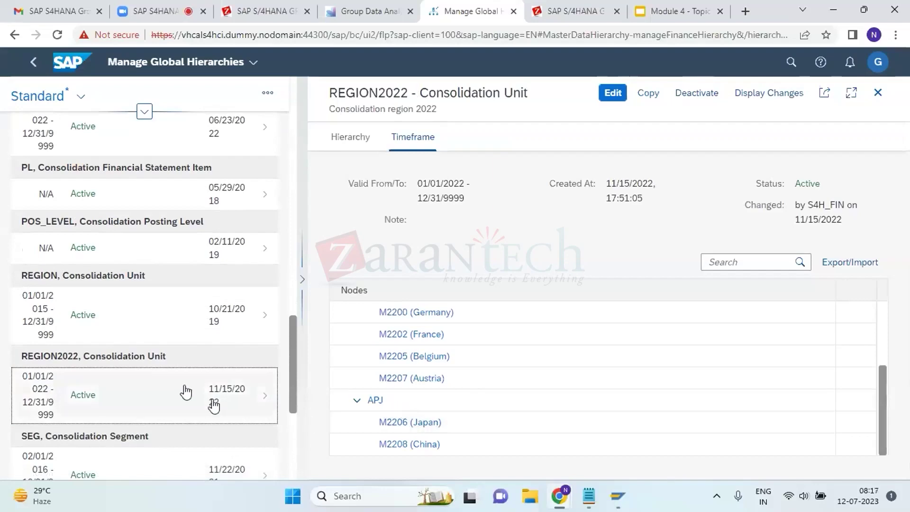
# Start creating a new hierarchy and set its type to Consolidation Unit
pyautogui.scroll(-5, 185, 386)
pyautogui.scroll(15, 185, 384)
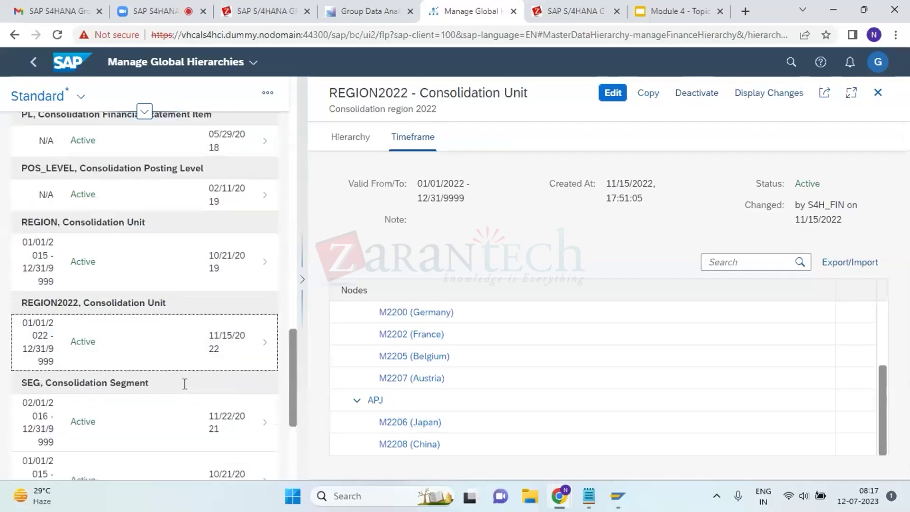
pyautogui.scroll(8, 183, 383)
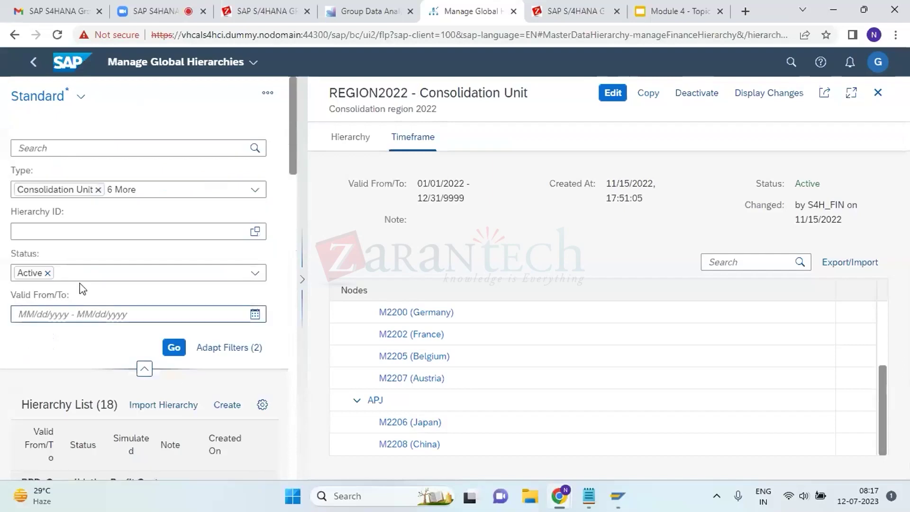
pyautogui.click(227, 406)
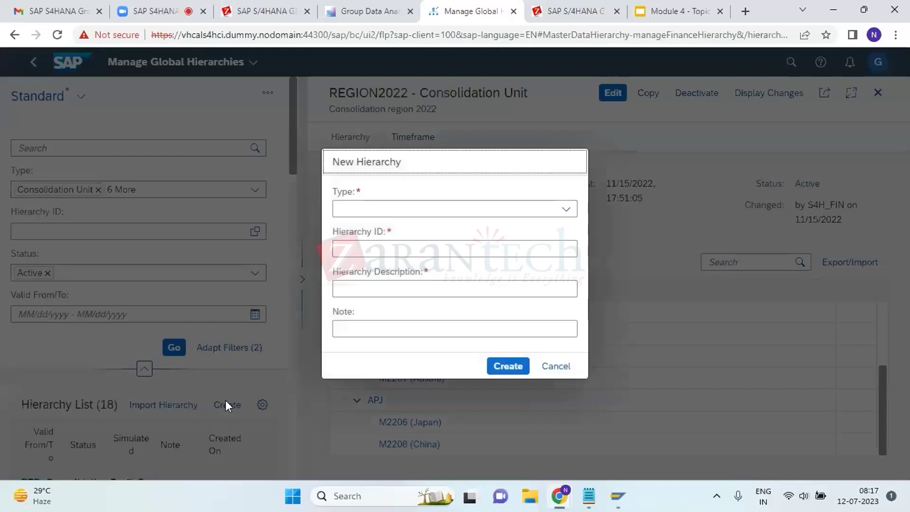
pyautogui.click(566, 208)
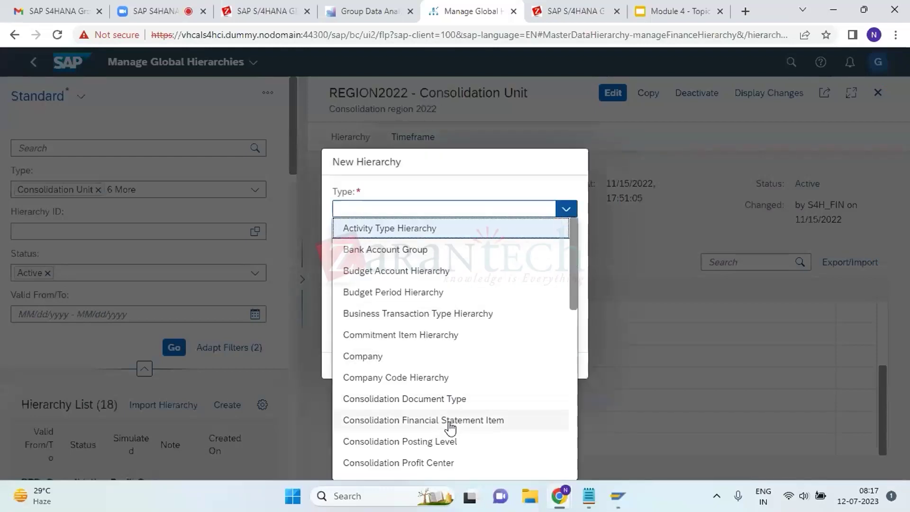
pyautogui.scroll(-2, 433, 458)
pyautogui.click(433, 436)
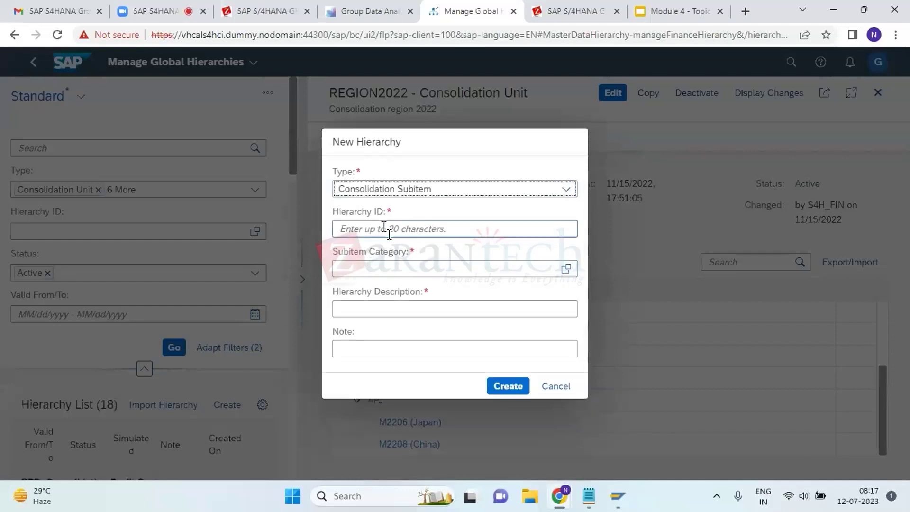
pyautogui.press('Down')
# Set the new hierarchy's ID to CGA21, checking it against the Cons. Group in Group Data Analysis
pyautogui.click(383, 227)
pyautogui.write('CGA')
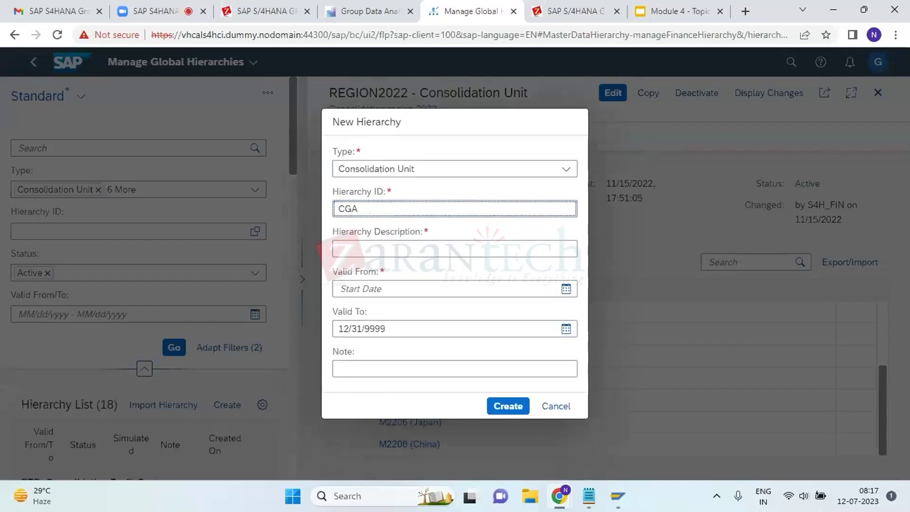
pyautogui.click(367, 7)
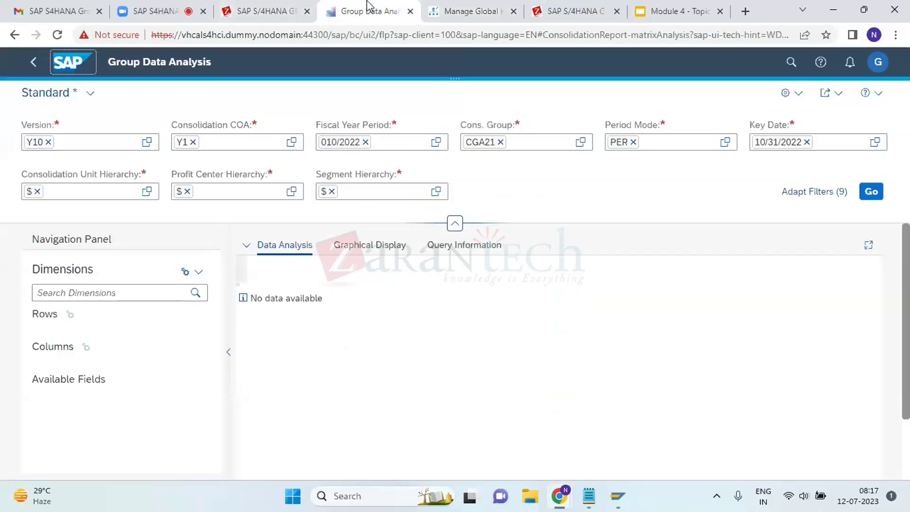
pyautogui.click(480, 8)
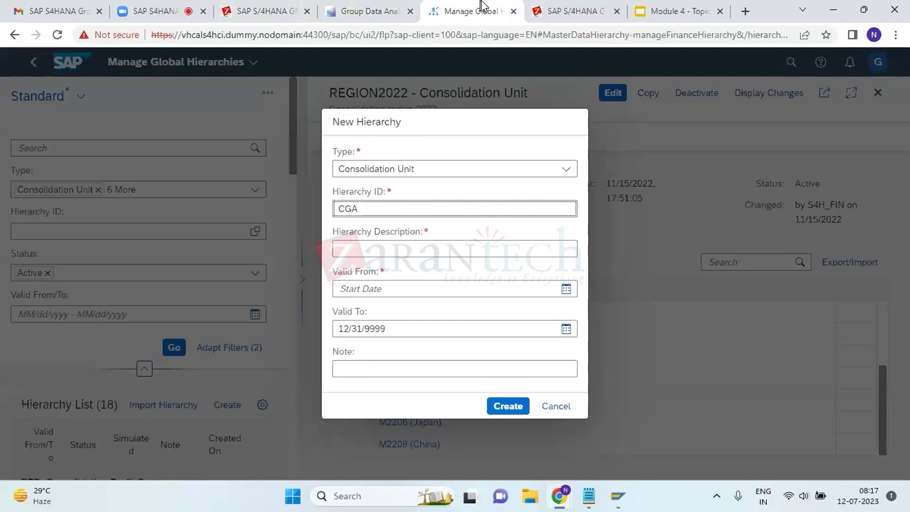
pyautogui.press('Tab')
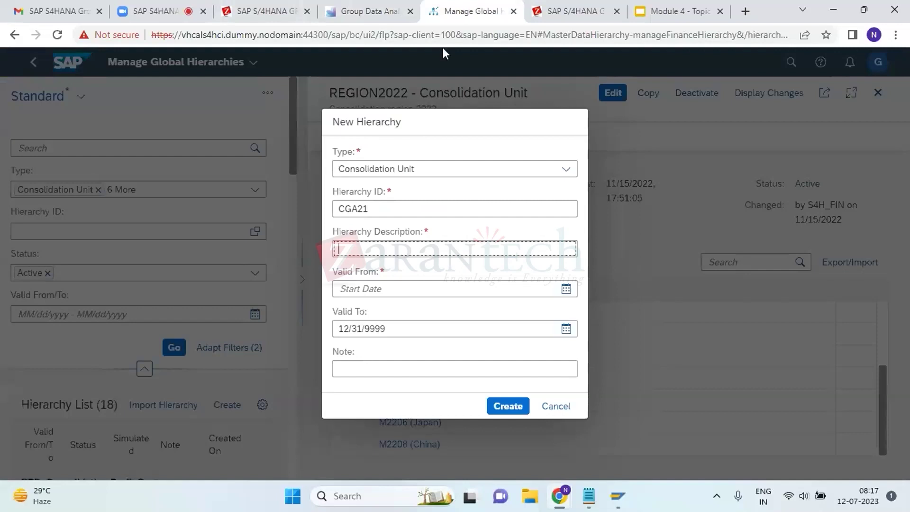
# Copy the hierarchy ID into the description and complete it as "CGA21 - Hierarchy"
pyautogui.click(376, 212)
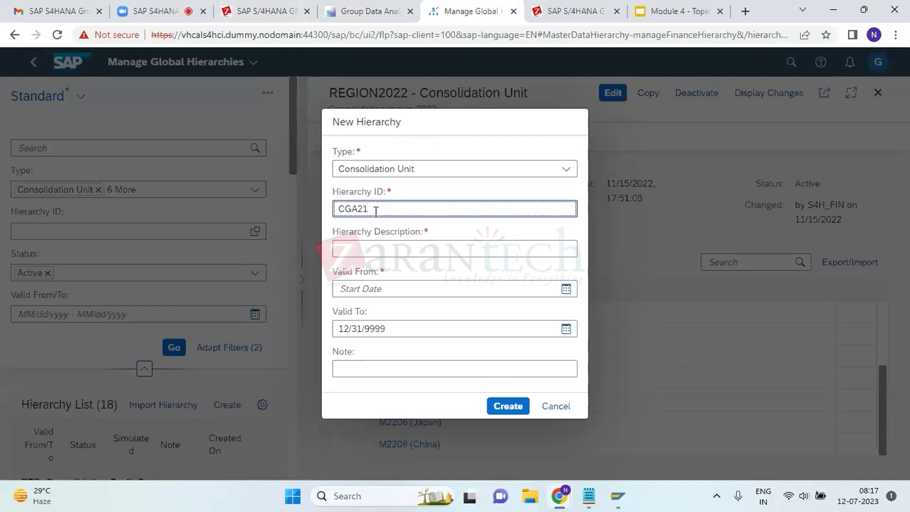
pyautogui.moveTo(376, 211); pyautogui.dragTo(311, 213)
pyautogui.hotkey('ctrl', 'c')
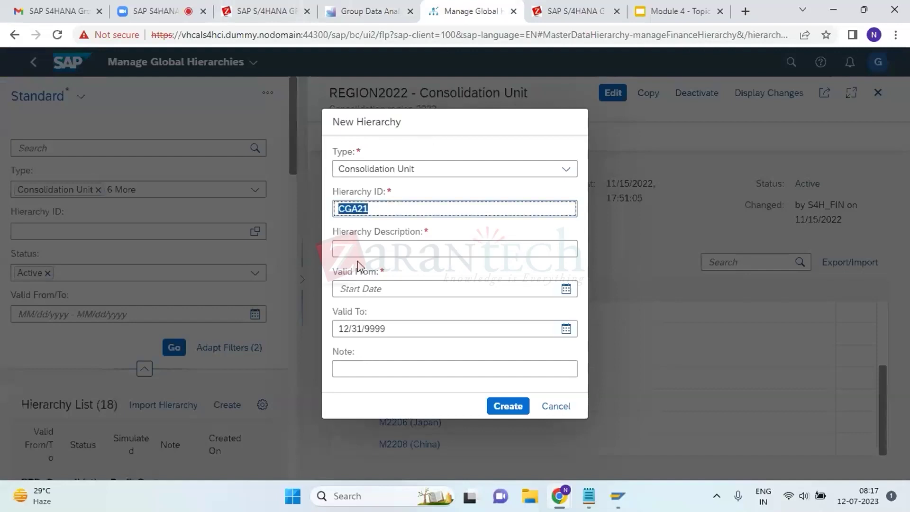
pyautogui.click(360, 249)
pyautogui.hotkey('ctrl', 'v')
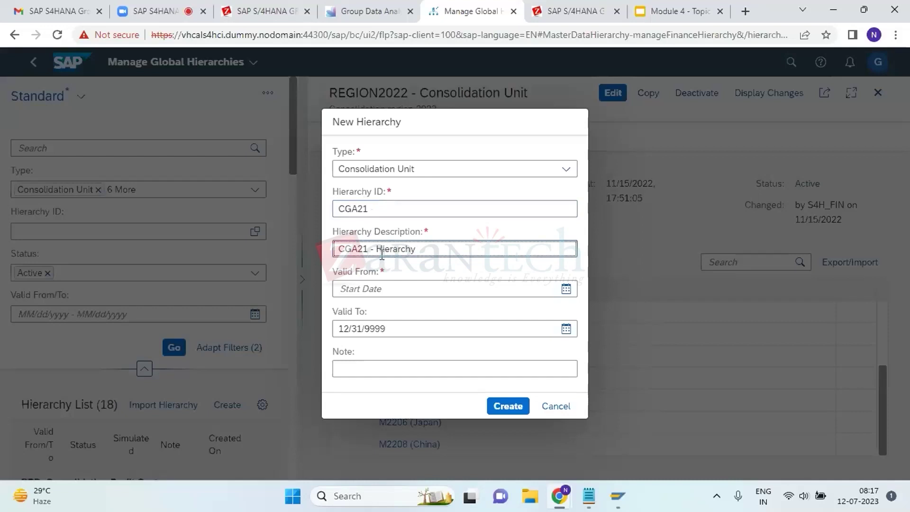
# Set the Valid From date to 07/01/2021 and create the hierarchy
pyautogui.click(569, 290)
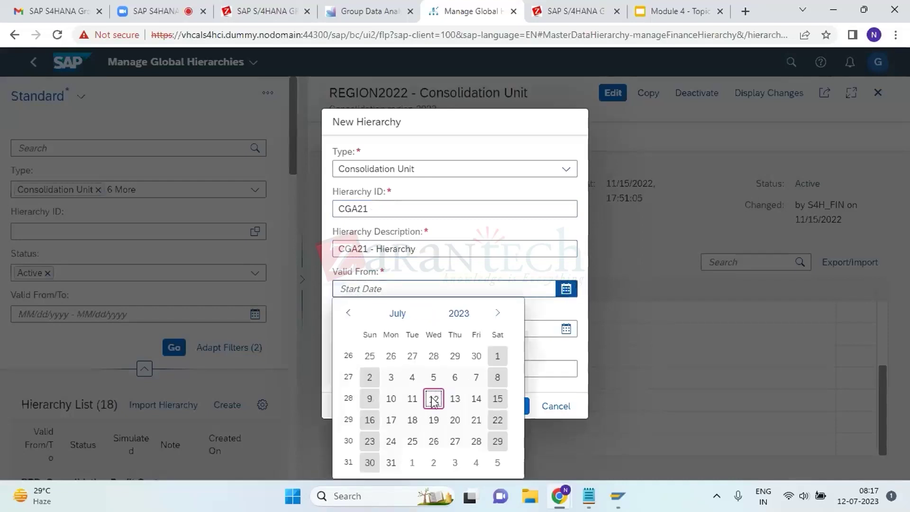
pyautogui.click(456, 317)
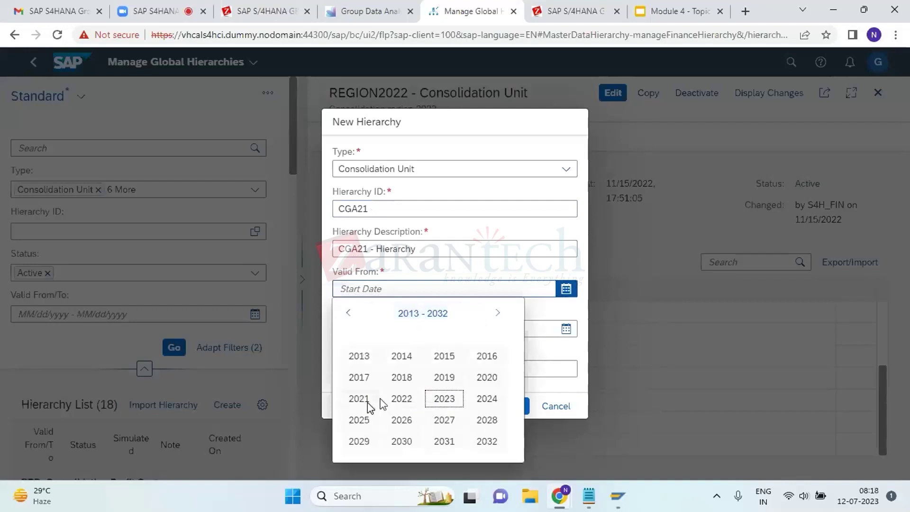
pyautogui.click(366, 401)
pyautogui.click(455, 358)
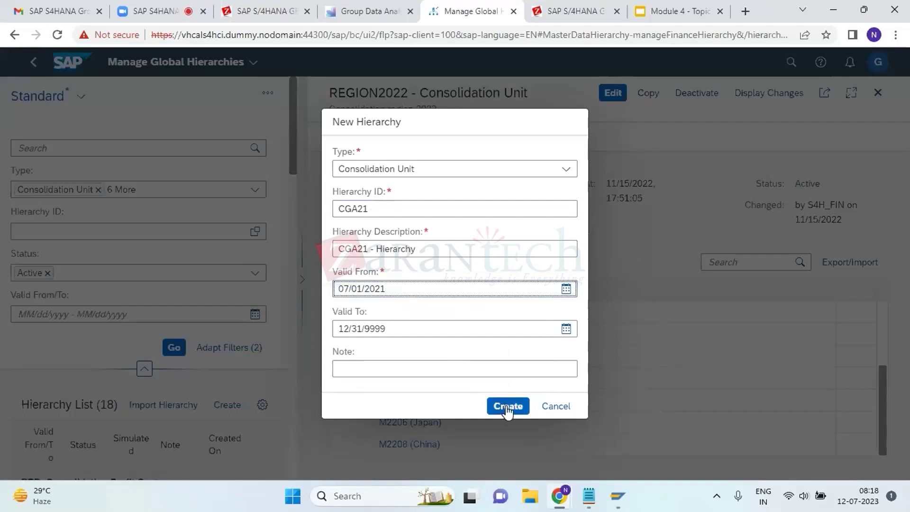
pyautogui.click(506, 408)
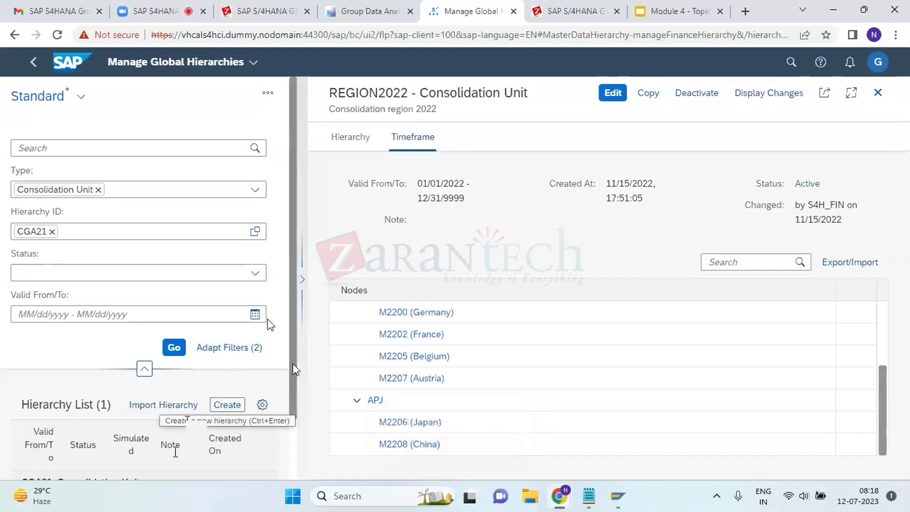
# Open the draft CGA21 Consolidation Unit hierarchy from the list in edit mode
pyautogui.scroll(-3, 290, 379)
pyautogui.click(242, 446)
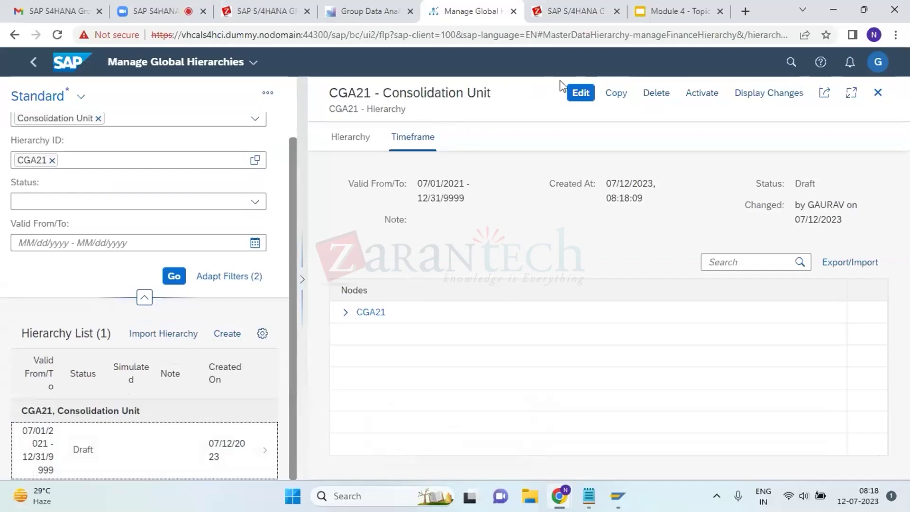
pyautogui.click(587, 94)
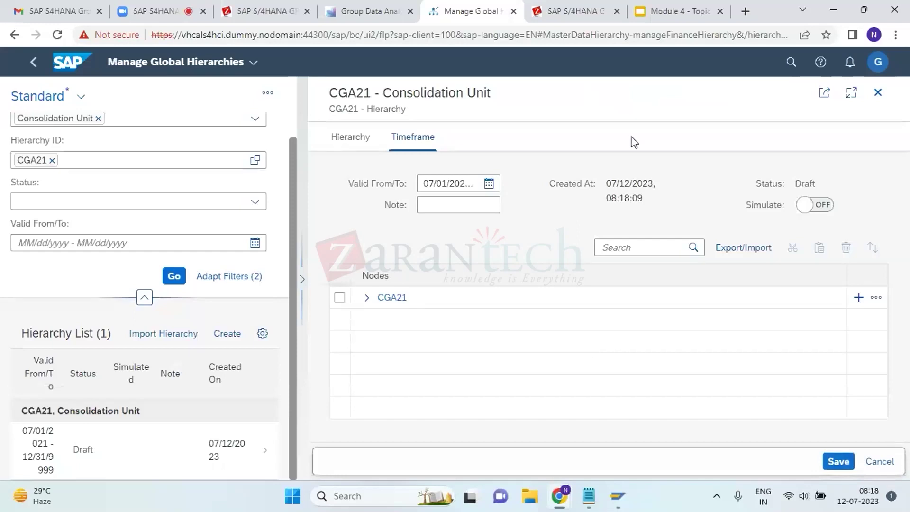
# Export the CGA21 hierarchy to a spreadsheet and open the downloaded file in Excel
pyautogui.click(772, 253)
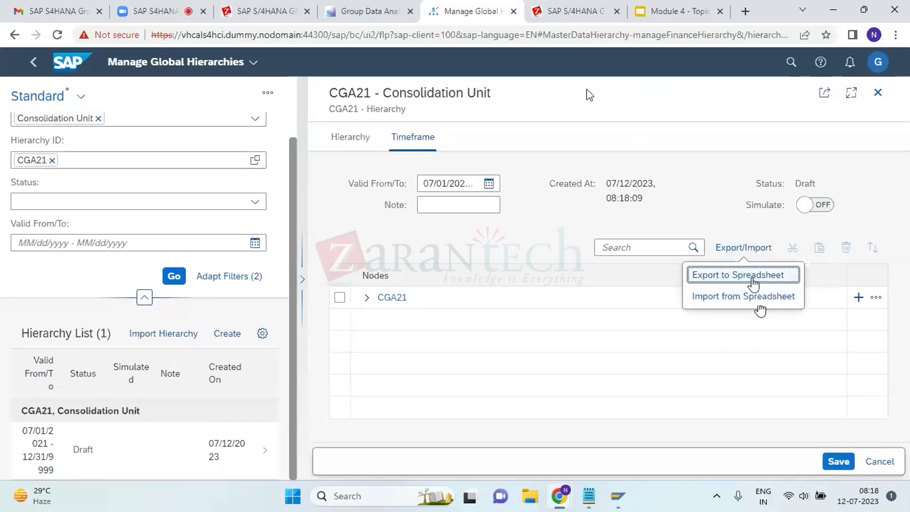
pyautogui.click(754, 280)
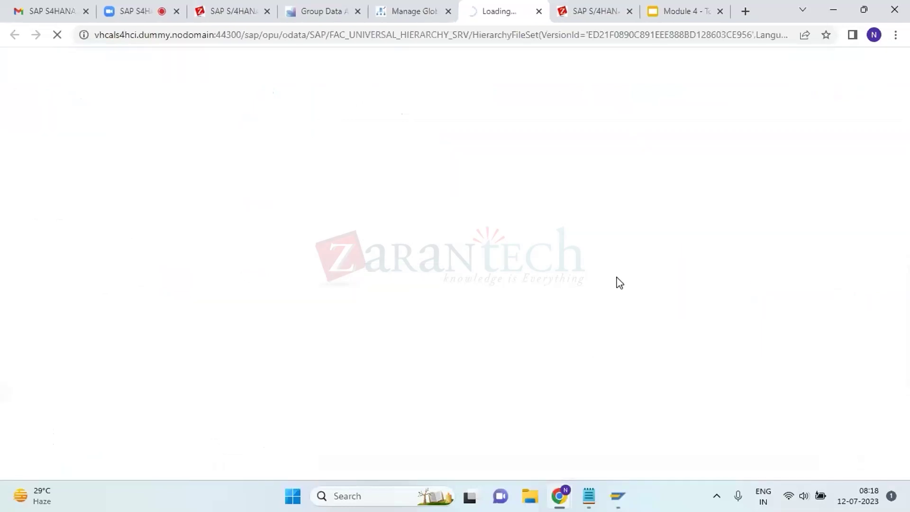
pyautogui.click(95, 462)
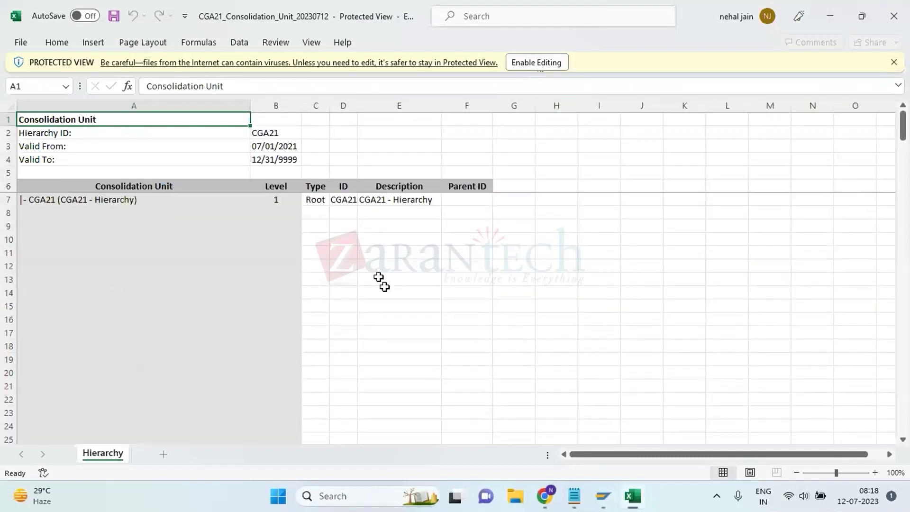
# Enable editing of the exported workbook and set the type in row 8 to Node
pyautogui.click(326, 216)
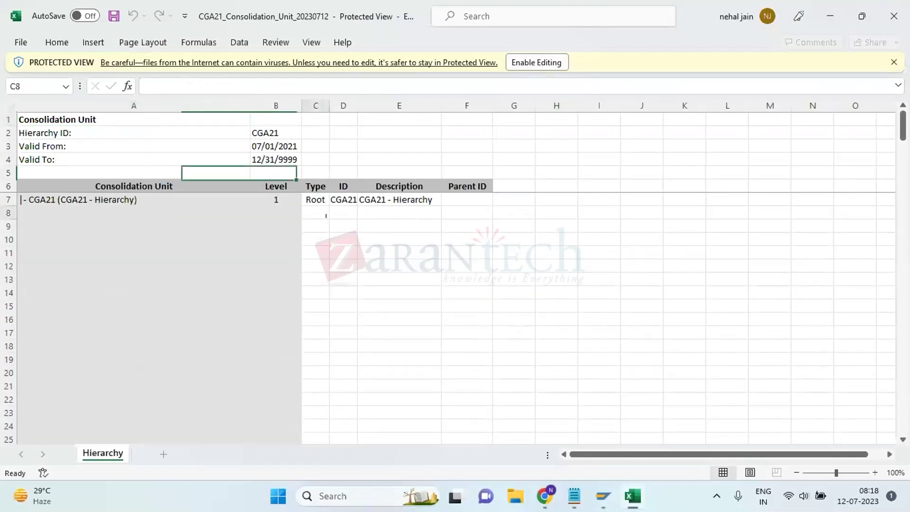
pyautogui.click(558, 66)
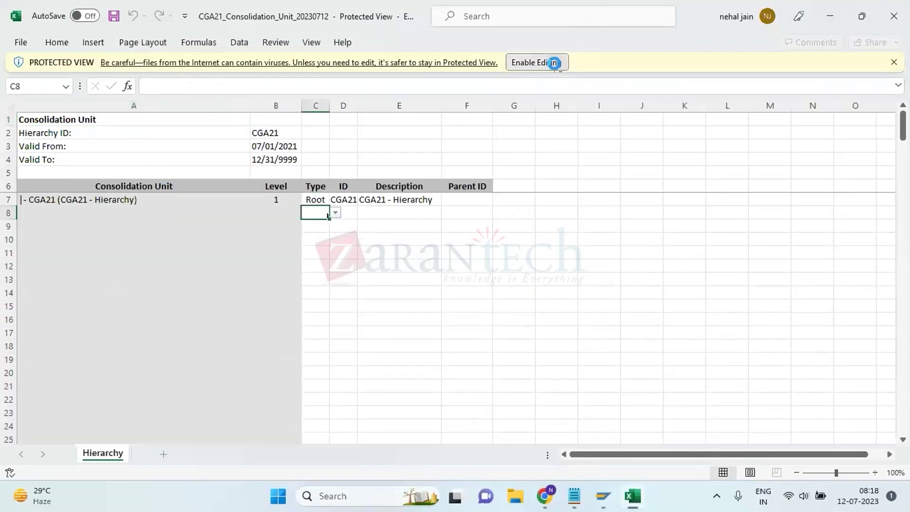
pyautogui.click(320, 260)
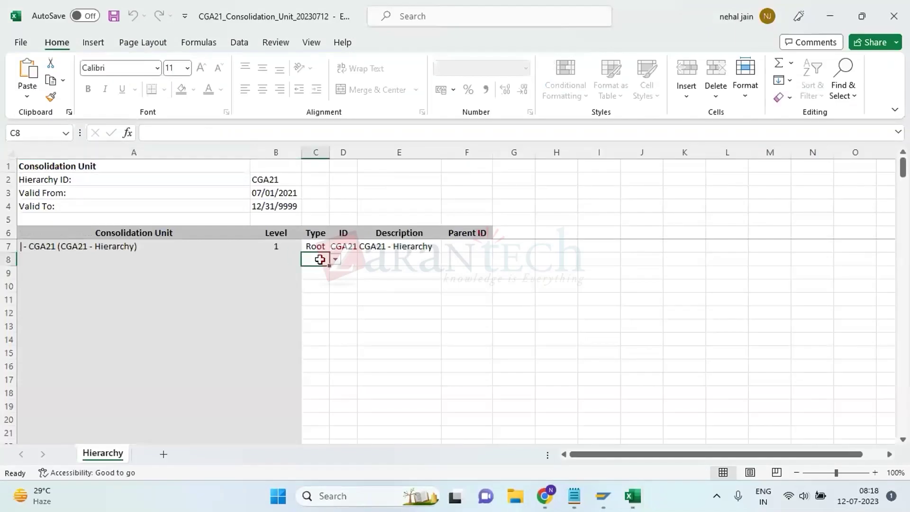
pyautogui.click(336, 261)
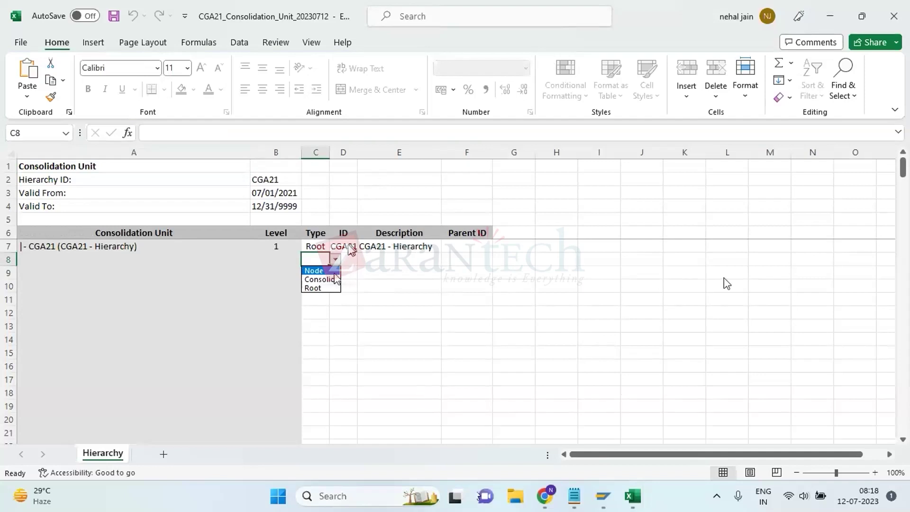
pyautogui.press('Return')
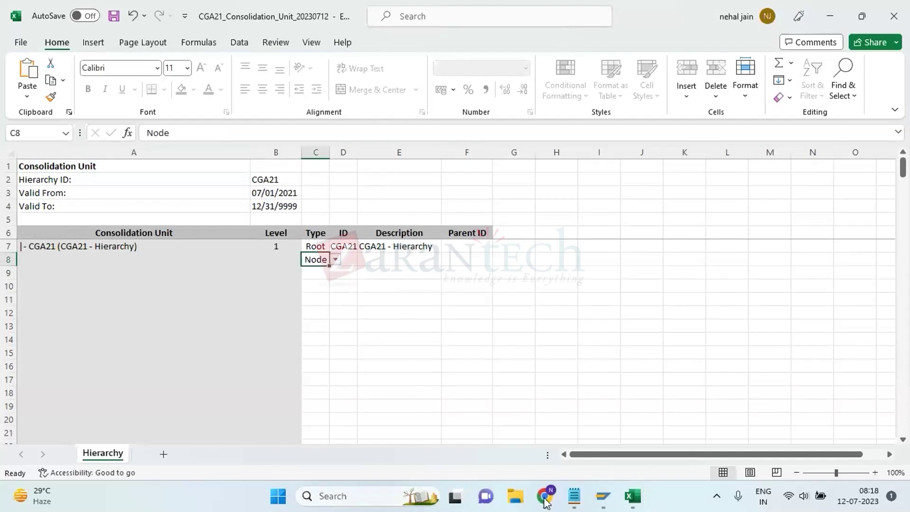
# Check the spreadsheet export and import options of the CGA21 hierarchy in Manage Global Hierarchies and return to the Excel workbook
pyautogui.moveTo(546, 502)
pyautogui.click(512, 451)
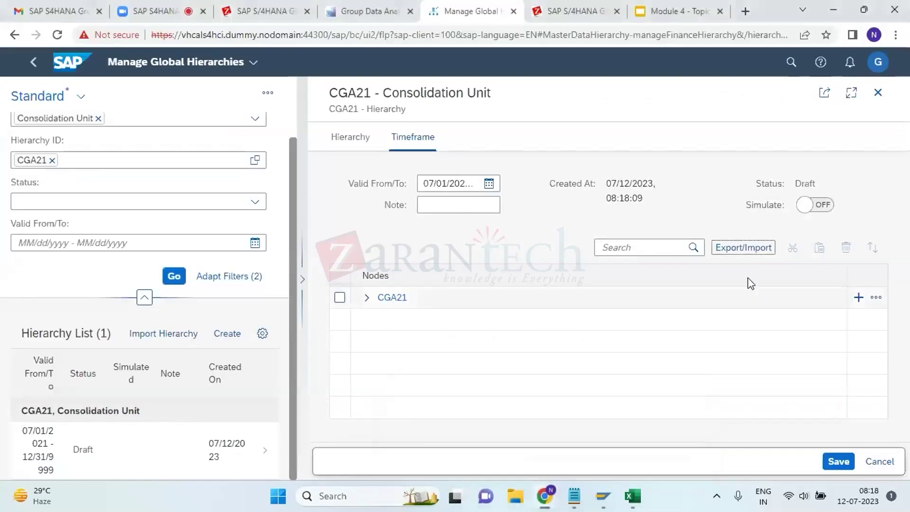
pyautogui.click(770, 250)
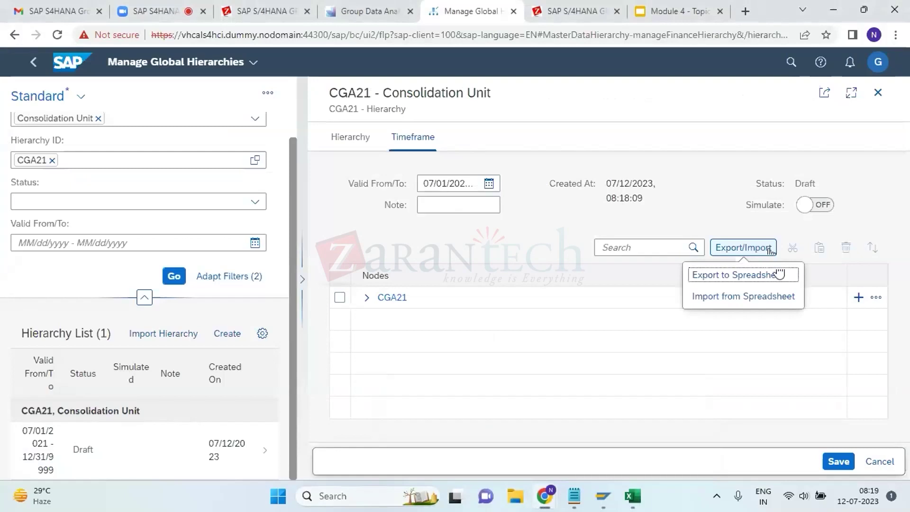
pyautogui.click(630, 503)
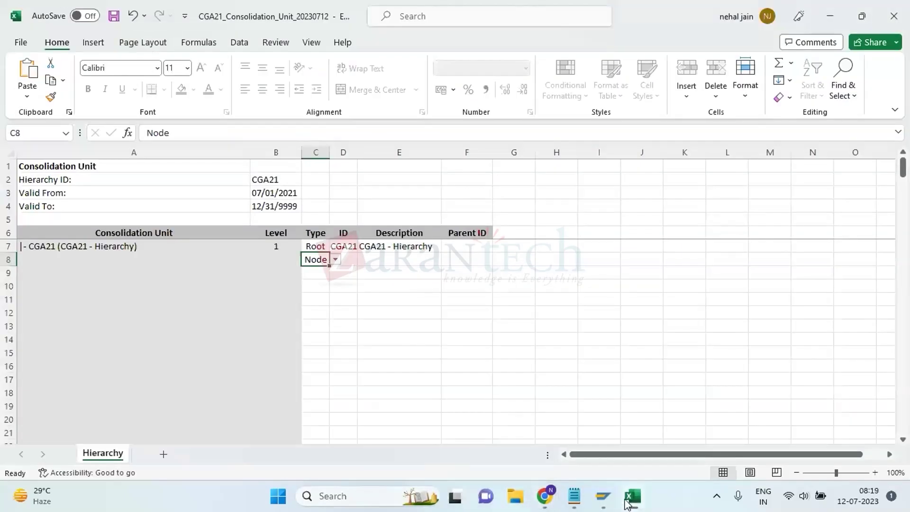
# Enter NON_SAP as the ID of the node in row 8 and copy it into the node's description
pyautogui.click(349, 261)
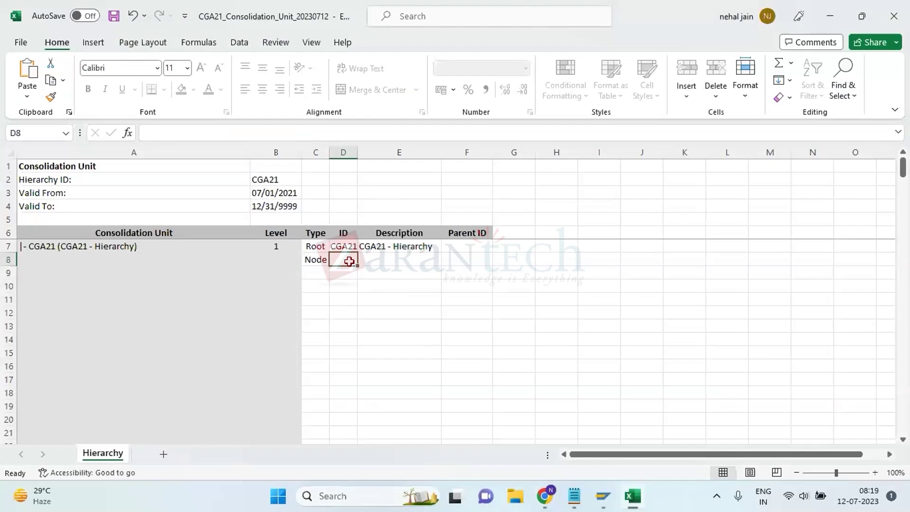
pyautogui.write('NON SAP')
pyautogui.press('Return')
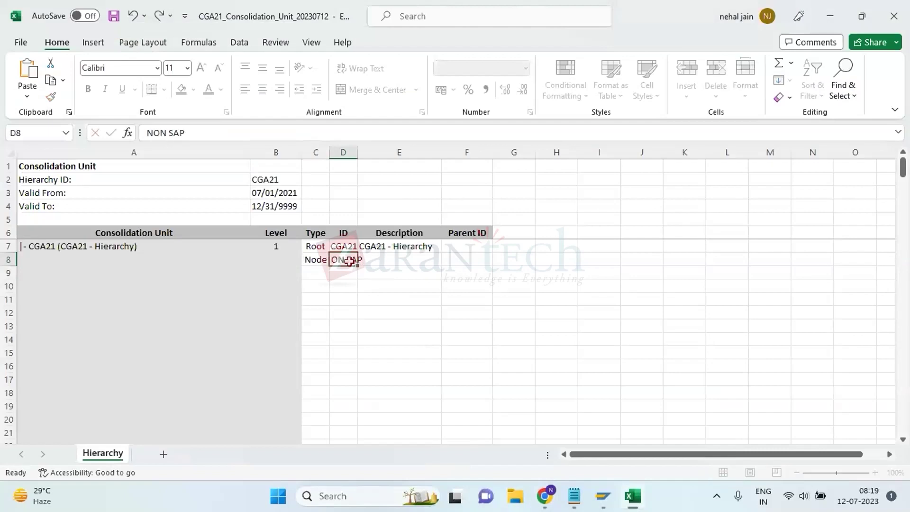
pyautogui.doubleClick(349, 261)
pyautogui.press('BackSpace')
pyautogui.write('_')
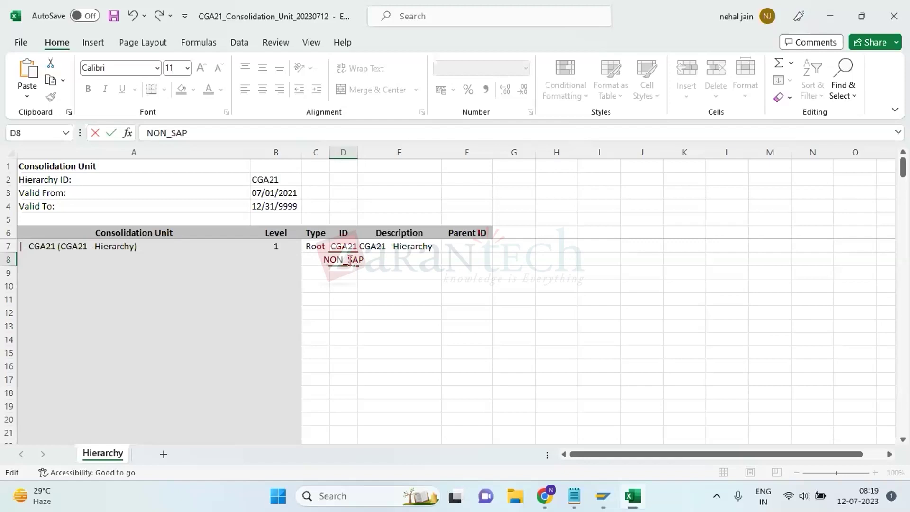
pyautogui.press('Tab')
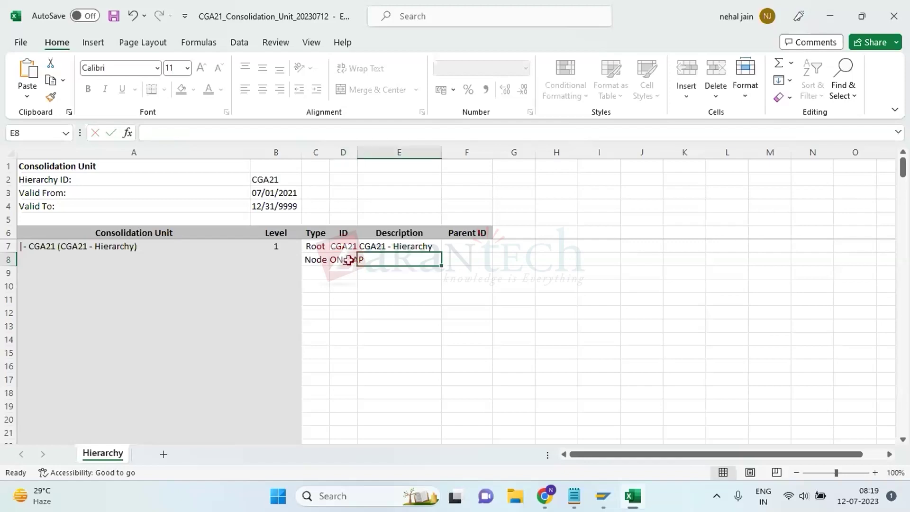
pyautogui.click(349, 261)
pyautogui.hotkey('ctrl', 'c')
pyautogui.press('Tab')
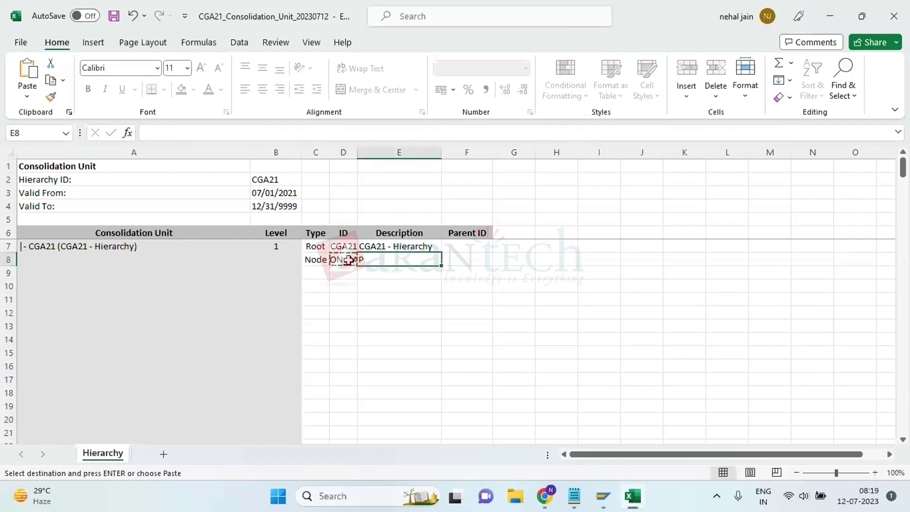
pyautogui.hotkey('ctrl', 'v')
pyautogui.press('Down')
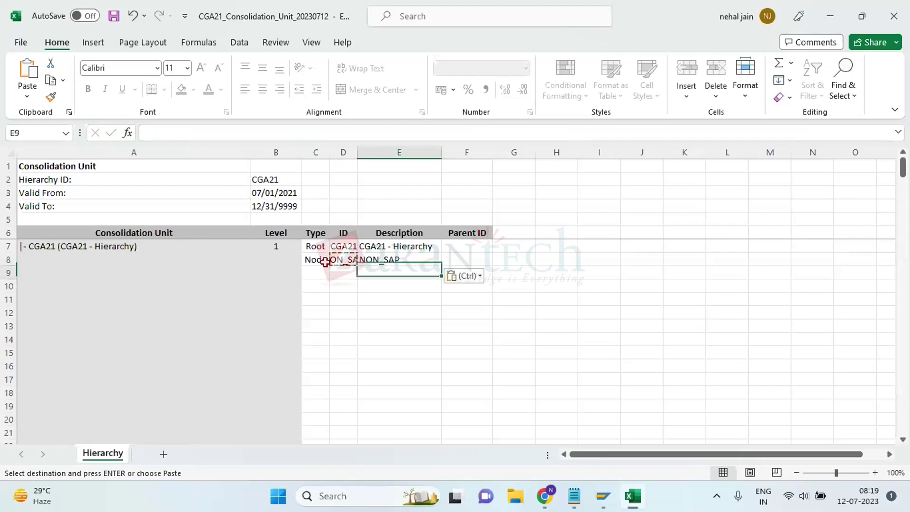
# Copy the root ID CGA21 into the Parent ID of the NON_SAP node
pyautogui.press('Up')
pyautogui.press('Up')
pyautogui.press('Left')
pyautogui.press('Down')
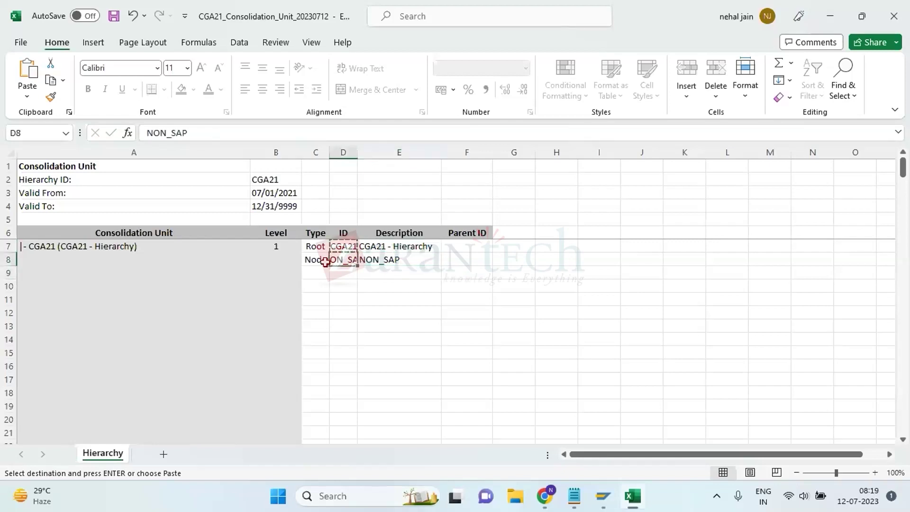
pyautogui.press('Right')
pyautogui.press('Right')
pyautogui.hotkey('ctrl', 'v')
# Set the type in row 9 to Consolidation Unit
pyautogui.press('Down')
pyautogui.press('Left')
pyautogui.press('Left')
pyautogui.press('Left')
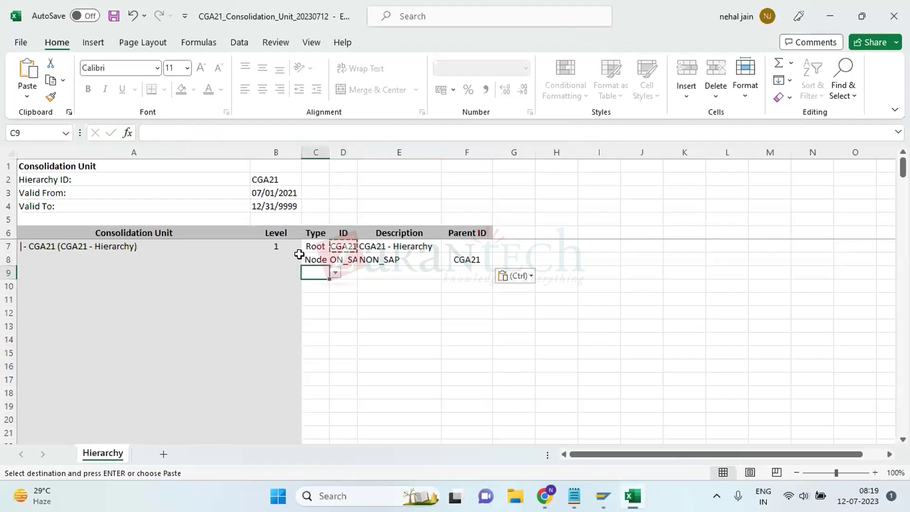
pyautogui.click(335, 273)
pyautogui.click(327, 293)
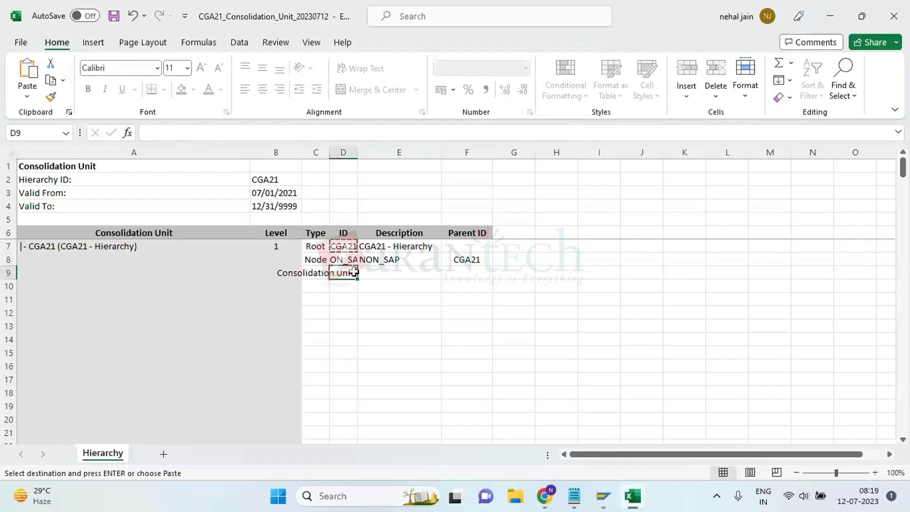
# Switch to the browser and open the Data Monitor from the SAP home page in a separate tab
pyautogui.hotkey('alt', 'Tab')
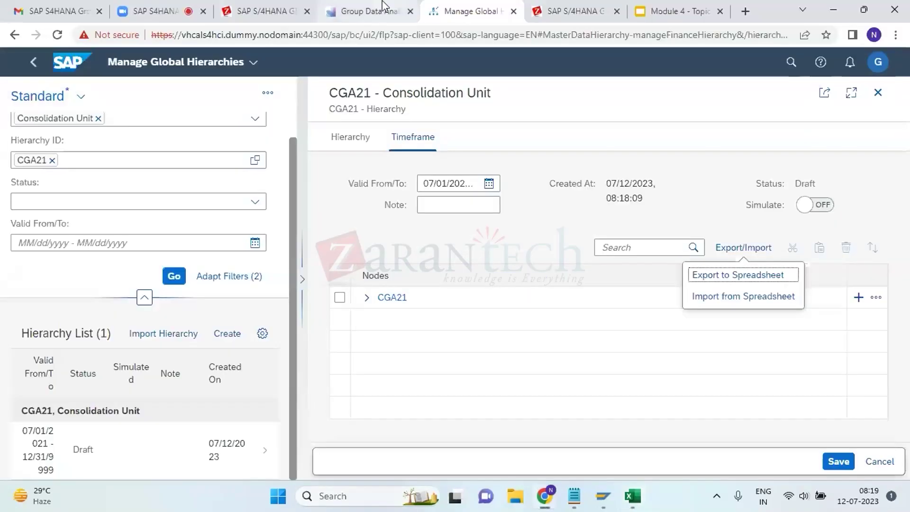
pyautogui.middleClick(61, 61)
pyautogui.click(484, 5)
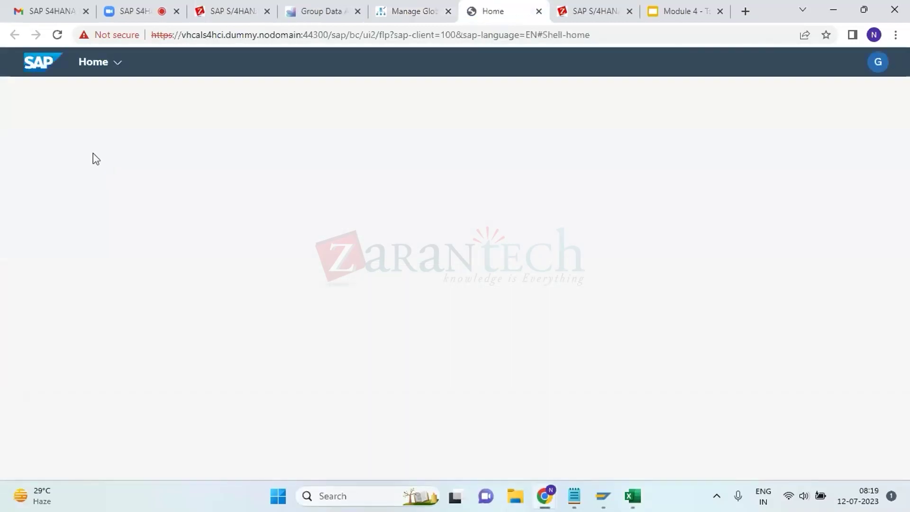
pyautogui.click(93, 153)
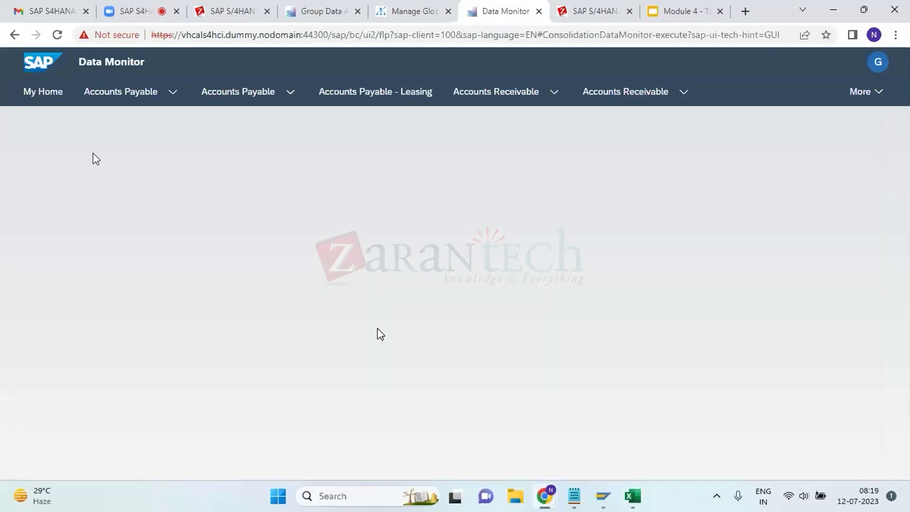
# Return to the Excel workbook and set the type in row 10 to Consolidation Unit
pyautogui.hotkey('alt', 'Tab')
pyautogui.click(319, 288)
pyautogui.click(336, 287)
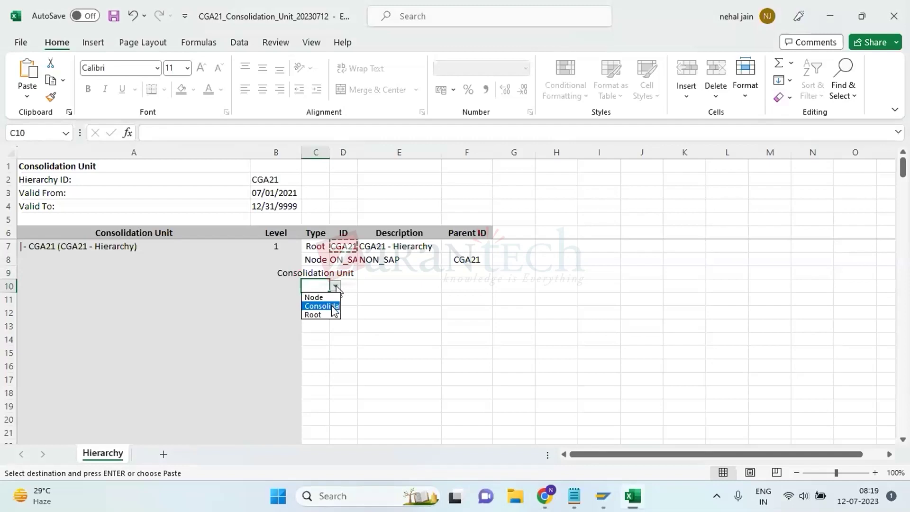
pyautogui.click(334, 308)
# Copy the NON_SAP node ID into the Parent ID of the consolidation units in rows 9 and 10
pyautogui.click(347, 261)
pyautogui.hotkey('ctrl', 'c')
pyautogui.press('Down')
pyautogui.press('Right')
pyautogui.press('Right')
pyautogui.hotkey('shift', 'Down')
pyautogui.hotkey('ctrl', 'v')
# Enter SAP as the ID in row 11, below the two NON_SAP consolidation units
pyautogui.press('Left')
pyautogui.press('Left')
pyautogui.press('Down')
pyautogui.press('Down')
pyautogui.press('Down')
pyautogui.press('Up')
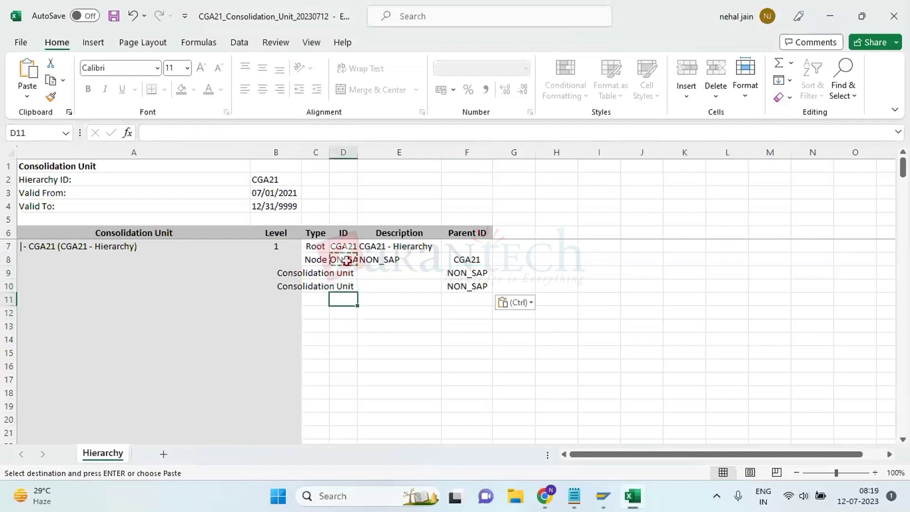
pyautogui.write('SAP')
pyautogui.press('Return')
# Copy the SAP ID into the Parent ID of rows 12 and 13
pyautogui.press('Up')
pyautogui.hotkey('ctrl', 'c')
pyautogui.click(347, 261)
pyautogui.press('Down')
pyautogui.press('Down')
pyautogui.press('Down')
pyautogui.press('Down')
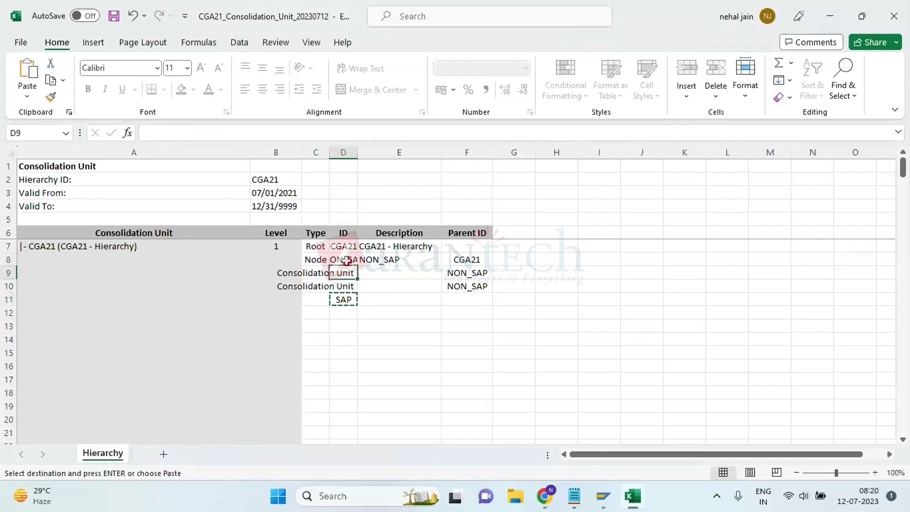
pyautogui.press('Right')
pyautogui.press('Right')
pyautogui.hotkey('shift', 'Down')
pyautogui.hotkey('ctrl', 'v')
# Set the type of the SAP entry in row 11 to Node
pyautogui.click(347, 260)
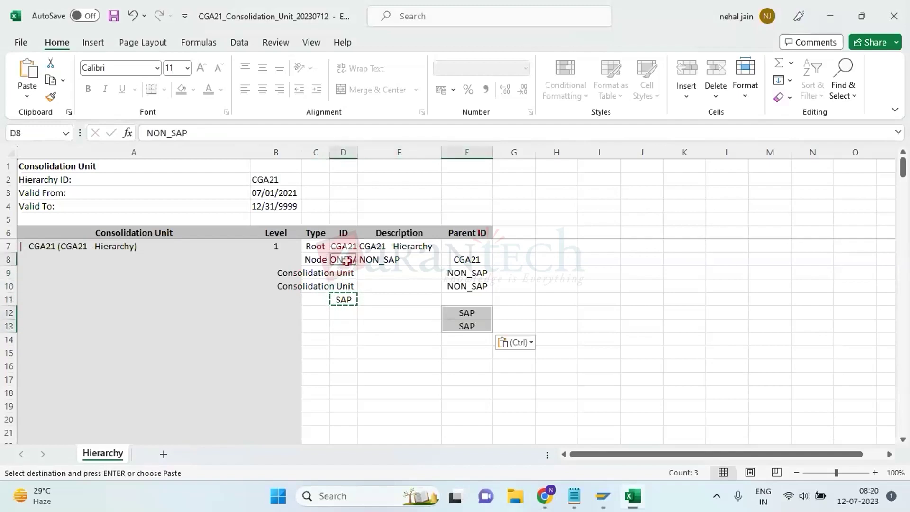
pyautogui.press('Left')
pyautogui.press('Left')
pyautogui.press('Left')
pyautogui.press('Down')
pyautogui.press('Down')
pyautogui.press('Right')
pyautogui.press('Right')
pyautogui.press('Down')
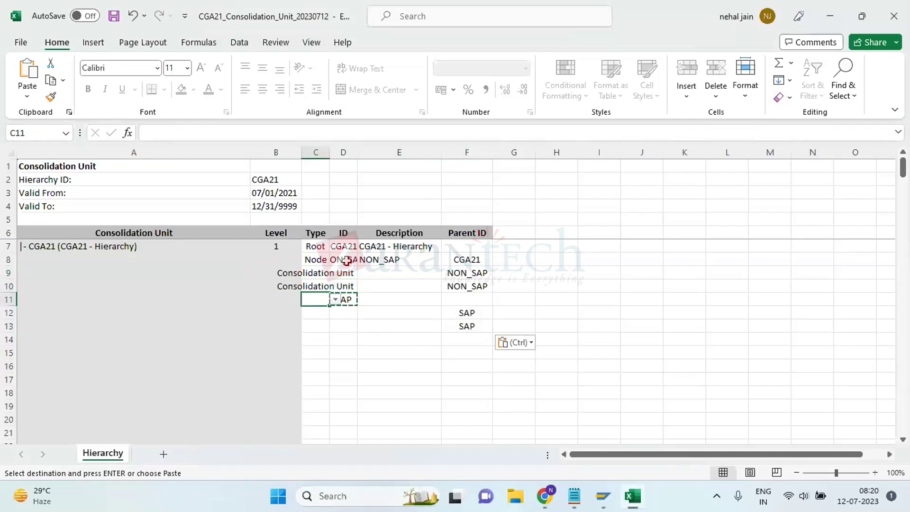
pyautogui.click(336, 299)
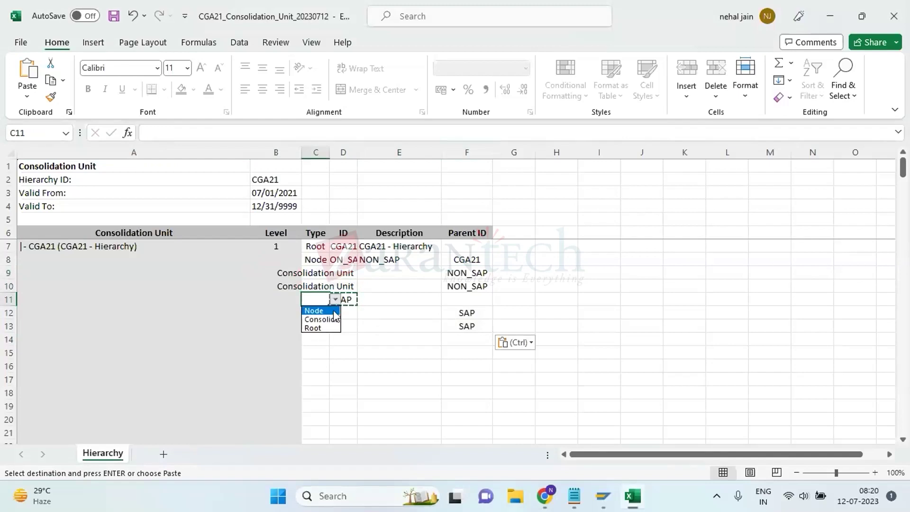
pyautogui.click(326, 312)
# Set the type in rows 12 and 13 to Consolidation Unit
pyautogui.click(321, 310)
pyautogui.click(336, 313)
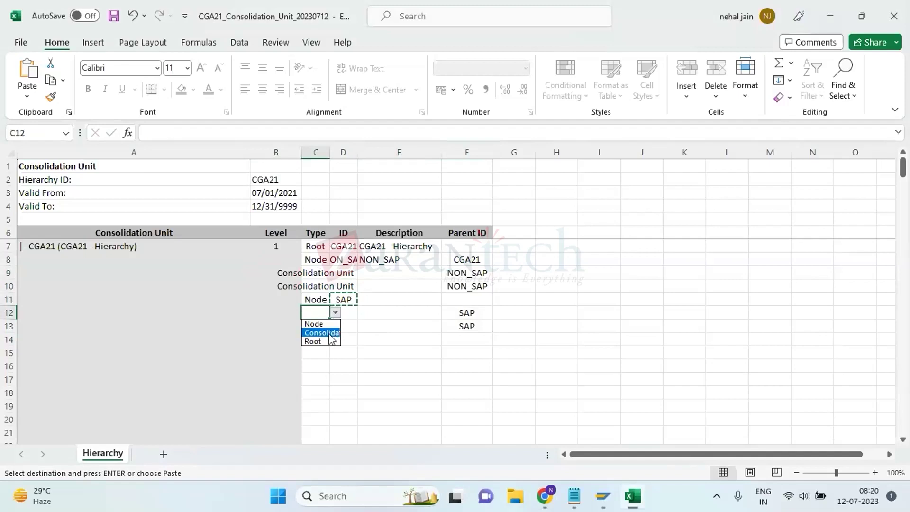
pyautogui.click(331, 335)
pyautogui.click(320, 325)
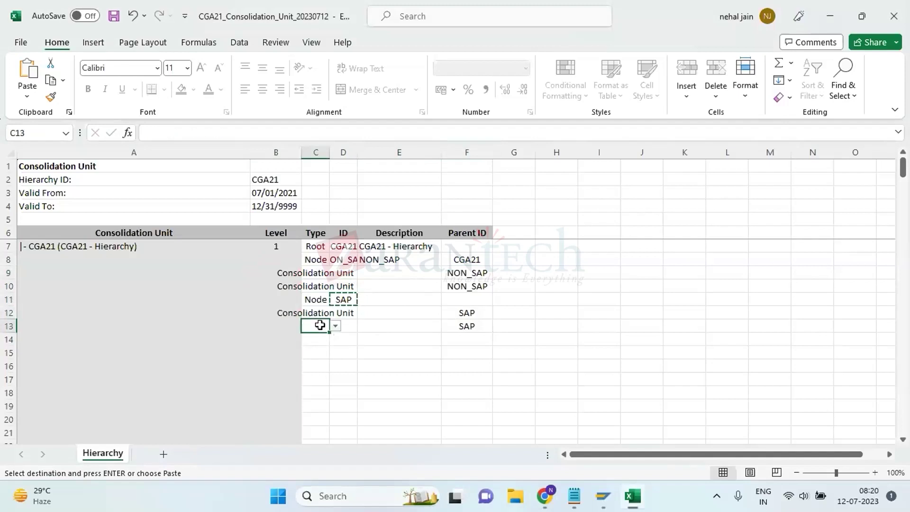
pyautogui.press('Return')
# Copy the Parent ID CGA21 from the NON_SAP node to the SAP node in row 11
pyautogui.click(468, 299)
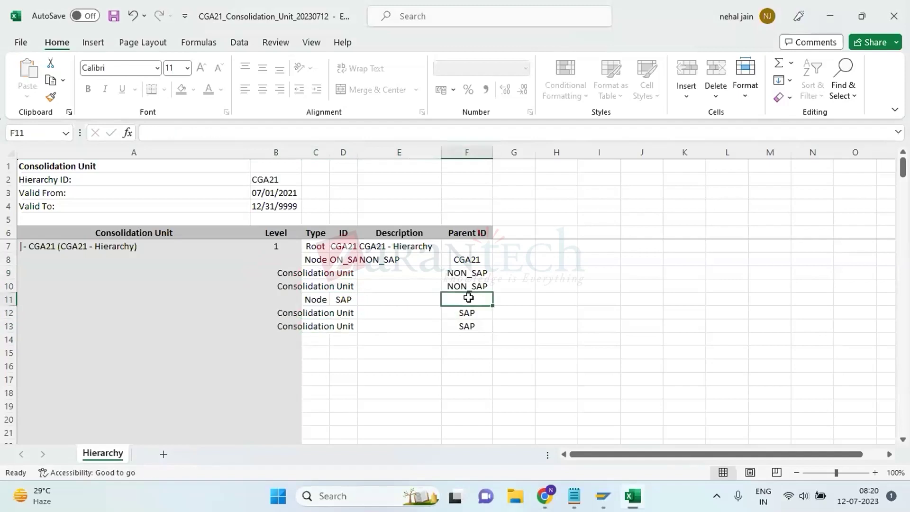
pyautogui.click(467, 260)
pyautogui.hotkey('ctrl', 'c')
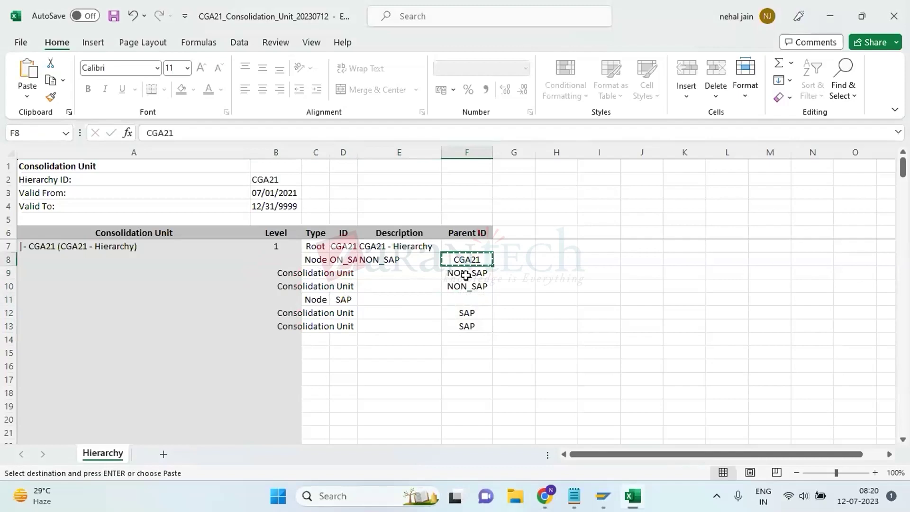
pyautogui.click(465, 297)
pyautogui.hotkey('ctrl', 'v')
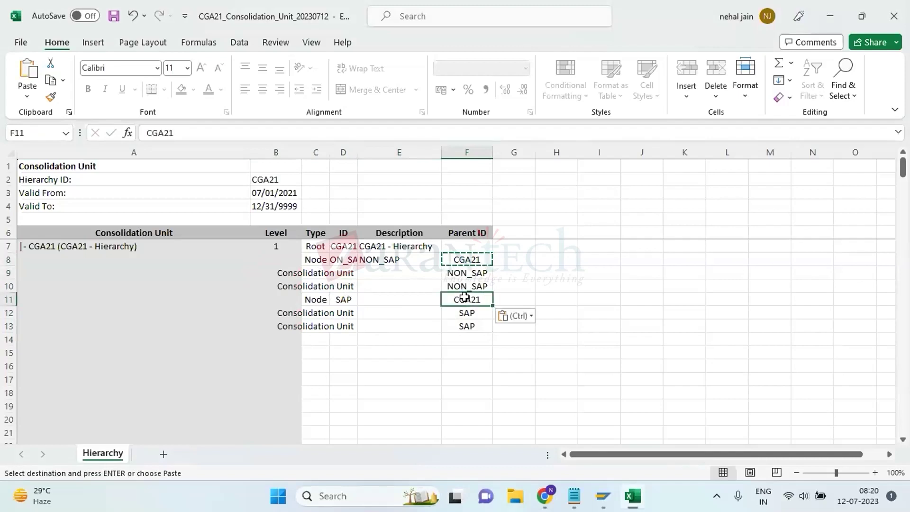
pyautogui.click(403, 314)
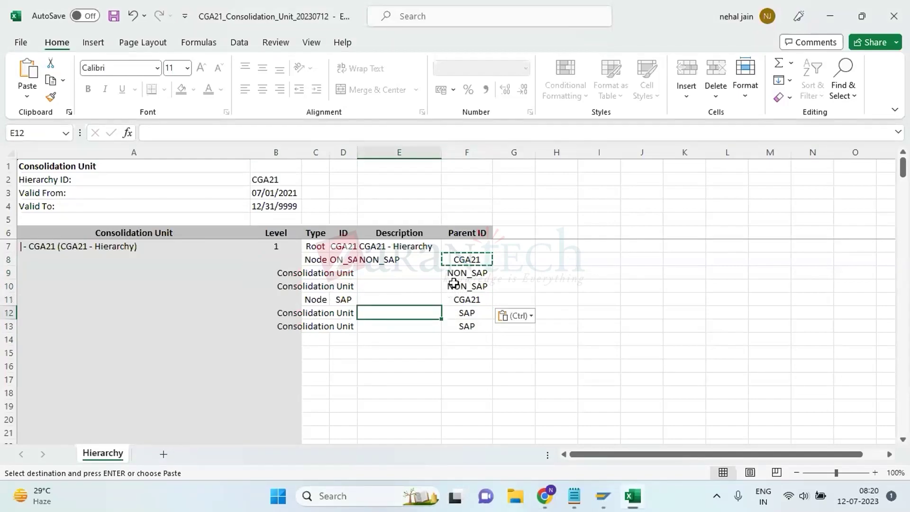
pyautogui.press('Escape')
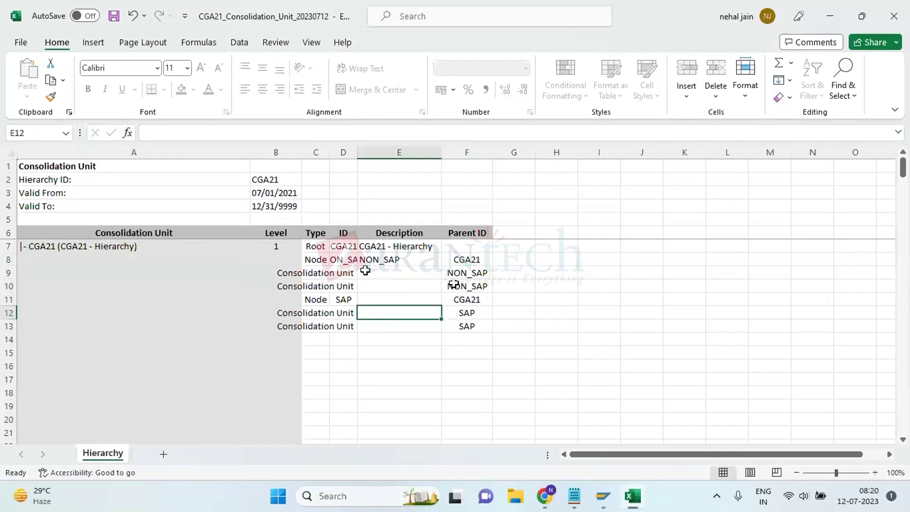
# Enter the unit IDs 1610 and S000 from the Data Monitor in rows 9 and 10 under the NON_SAP node
pyautogui.hotkey('alt', 'Tab')
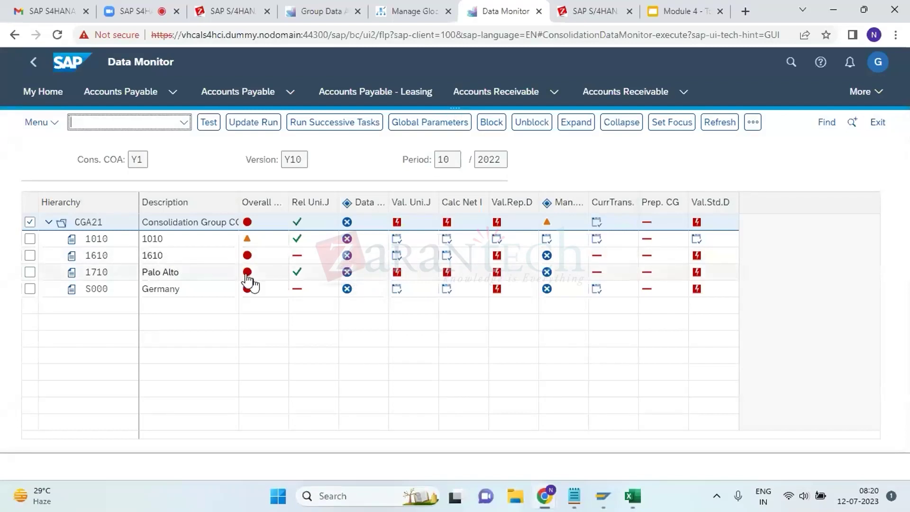
pyautogui.click(107, 258)
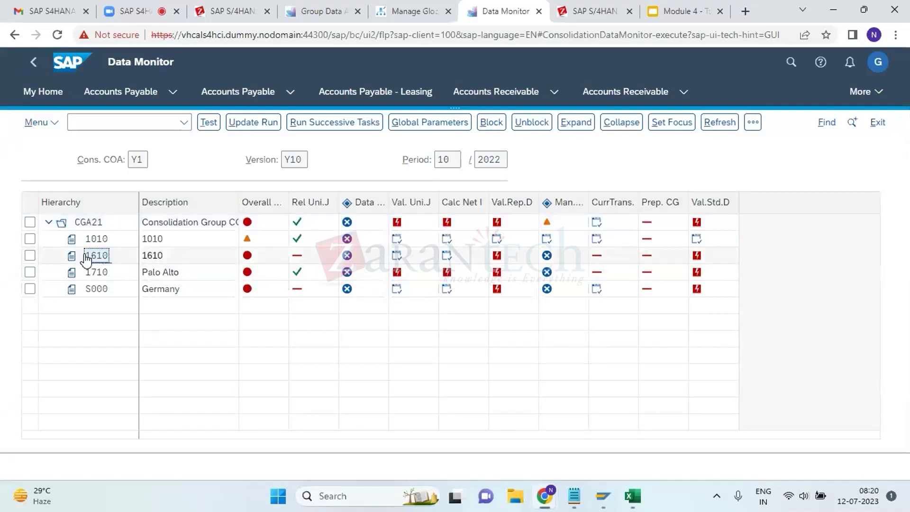
pyautogui.hotkey('alt', 'Tab')
pyautogui.click(343, 272)
pyautogui.write('1610')
pyautogui.press('Return')
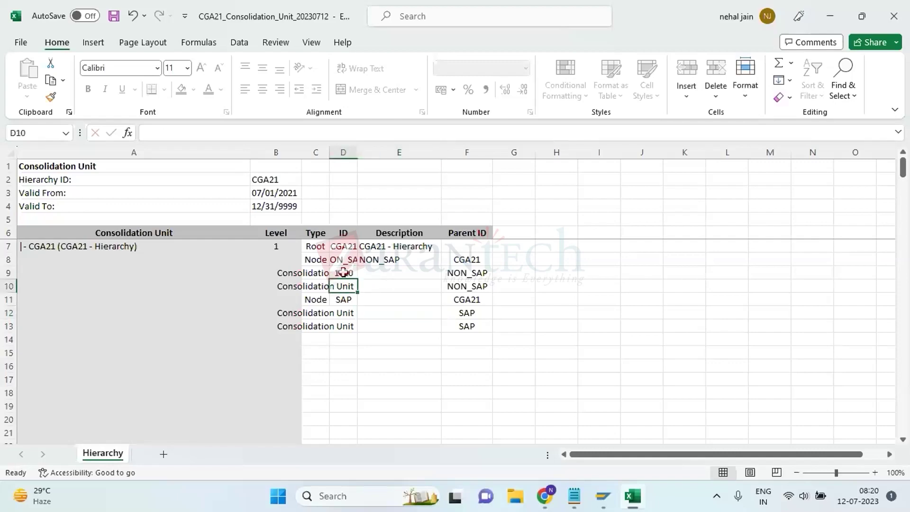
pyautogui.hotkey('alt', 'Tab')
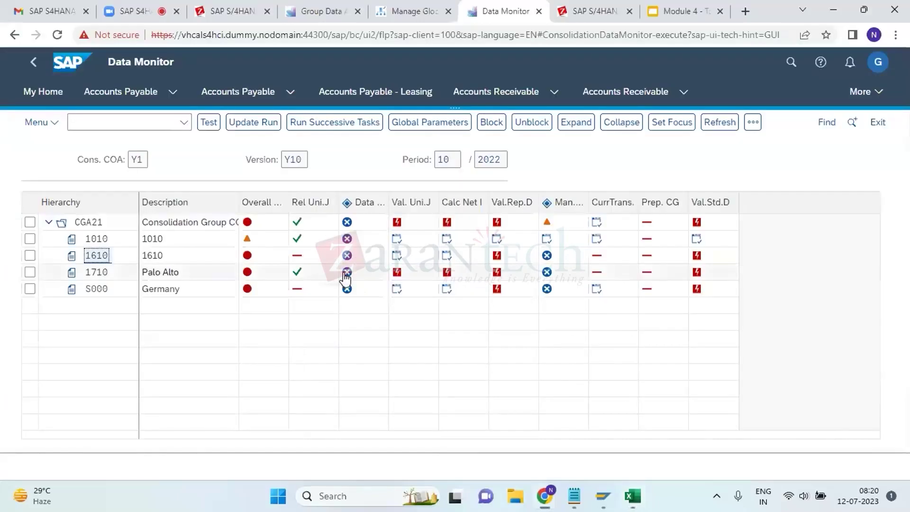
pyautogui.hotkey('alt', 'Tab')
pyautogui.write('SAP000')
pyautogui.press('Return')
pyautogui.press('Return')
# Enter the unit IDs 1010 and 1710 from the Data Monitor in rows 12 and 13 under the SAP node
pyautogui.hotkey('alt', 'Tab')
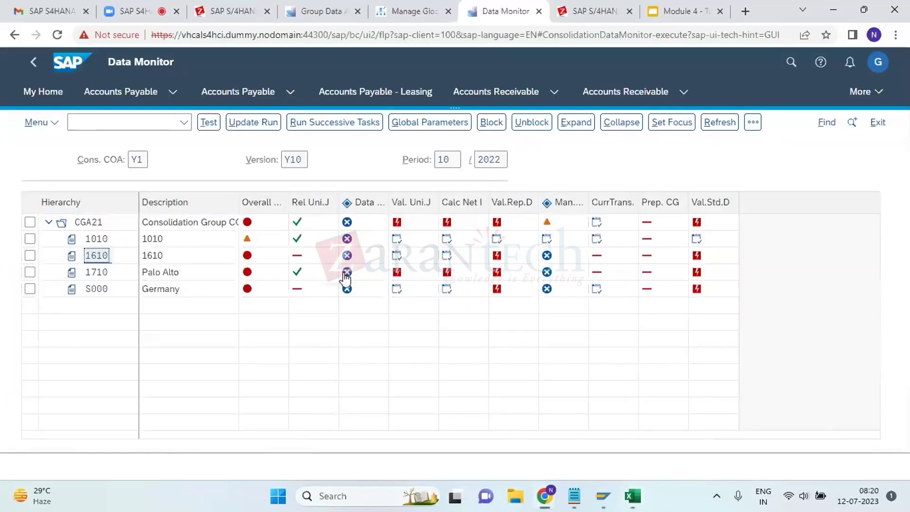
pyautogui.hotkey('alt', 'Tab')
pyautogui.write('1010')
pyautogui.press('Return')
pyautogui.write('1')
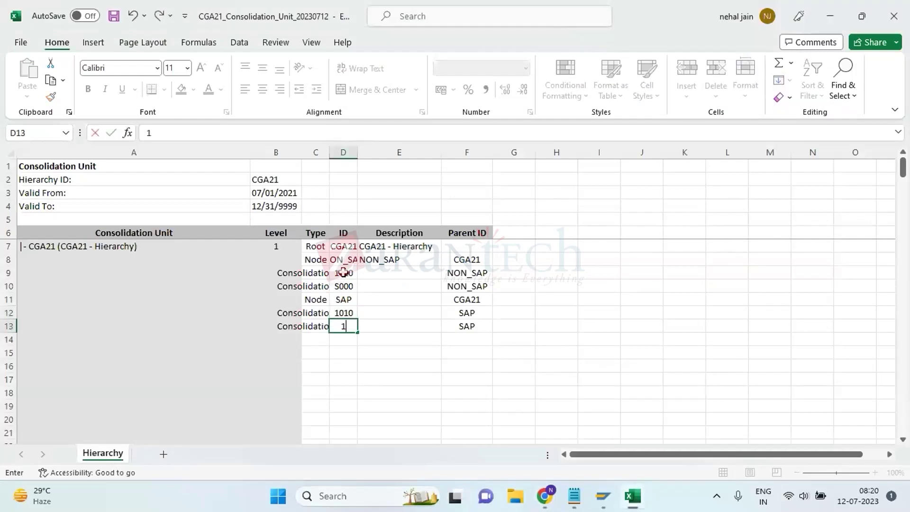
pyautogui.press('Return')
pyautogui.hotkey('alt', 'Tab')
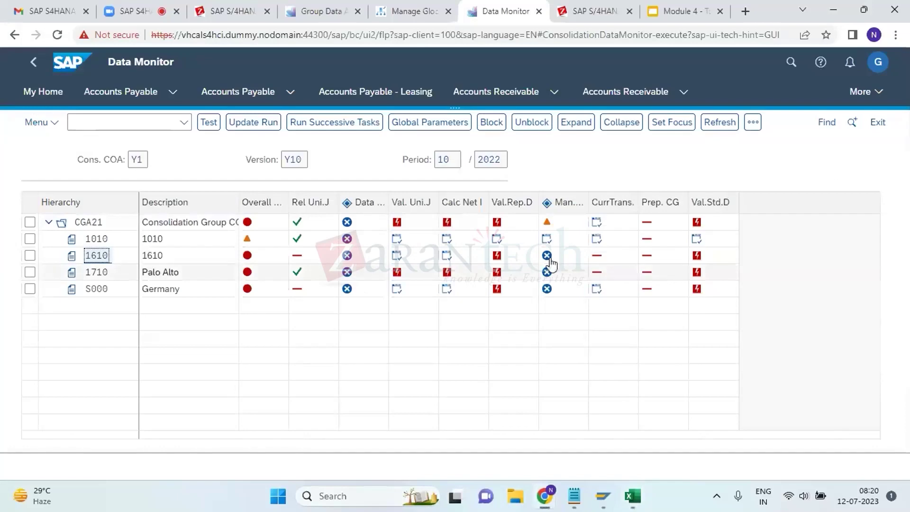
pyautogui.click(417, 11)
pyautogui.moveTo(835, 311)
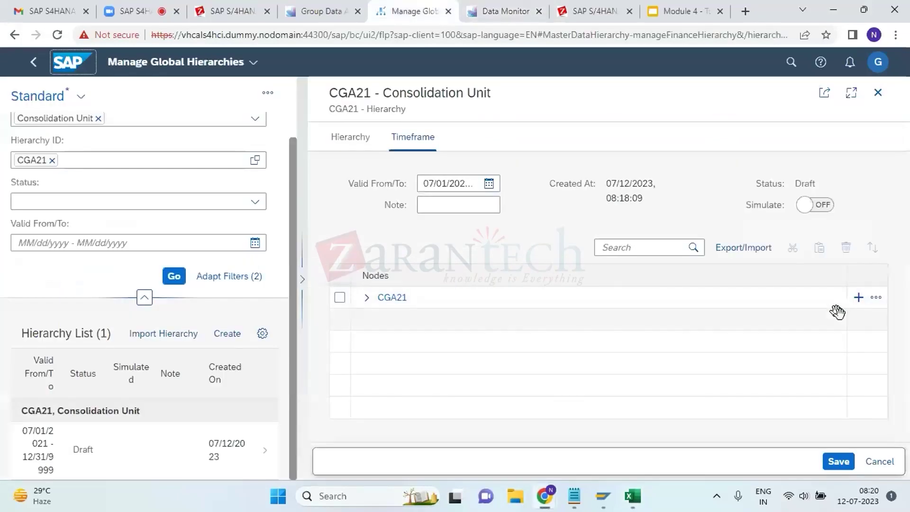
pyautogui.click(859, 298)
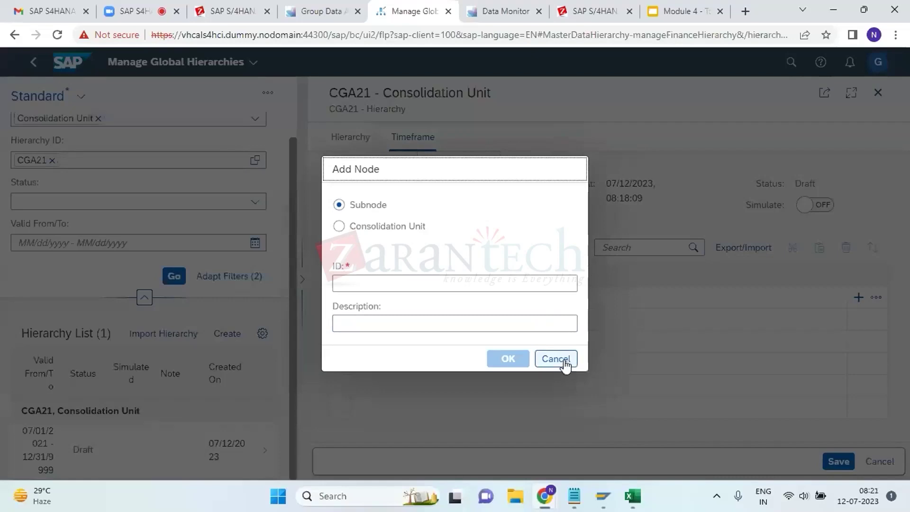
pyautogui.click(339, 226)
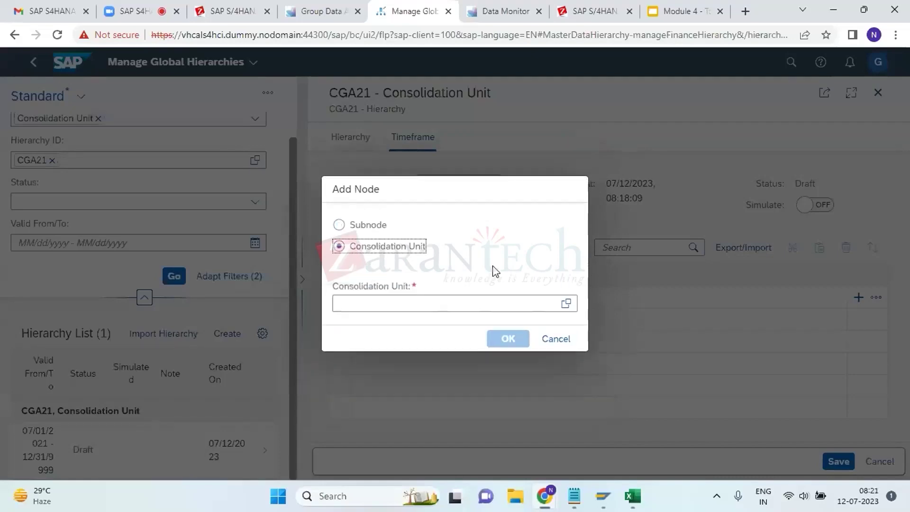
pyautogui.hotkey('alt', 'Tab')
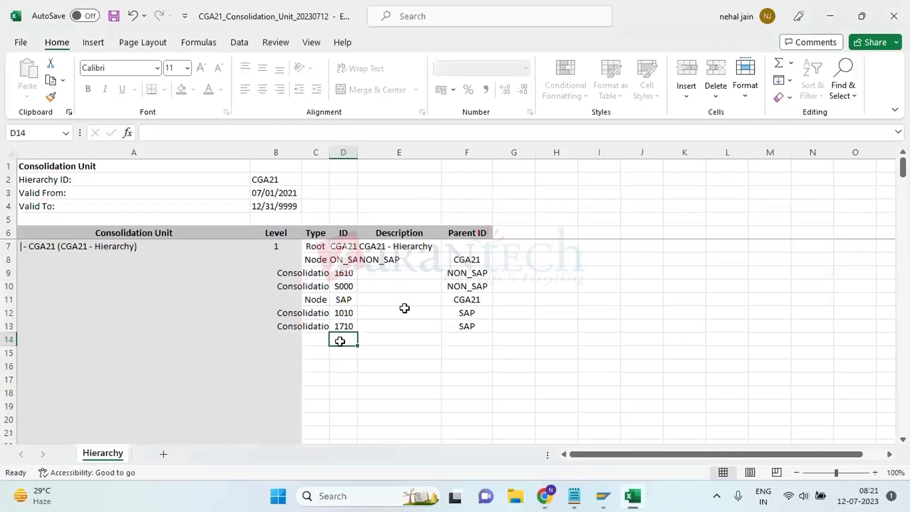
# Set the description of the SAP node in row 11 to SAP and save the workbook
pyautogui.hotkey('ctrl', 's')
pyautogui.click(392, 301)
pyautogui.write('SAP')
pyautogui.press('Return')
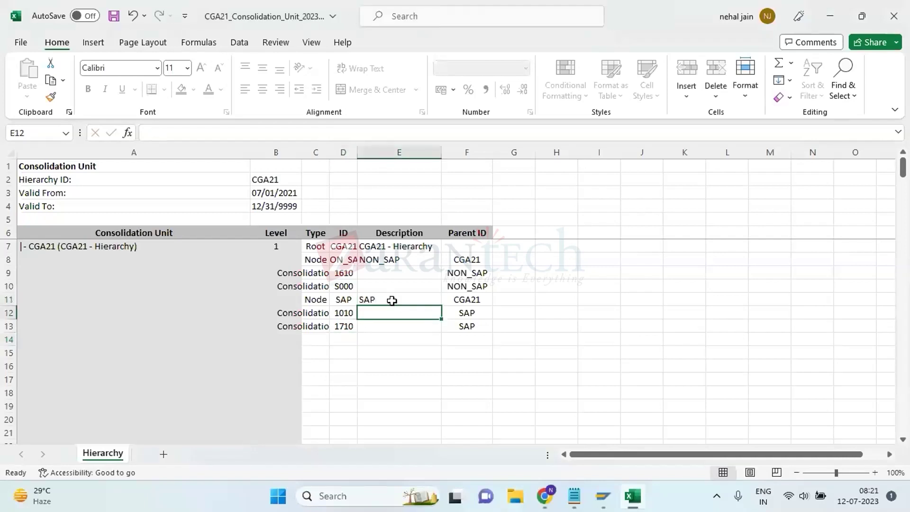
pyautogui.hotkey('ctrl', 's')
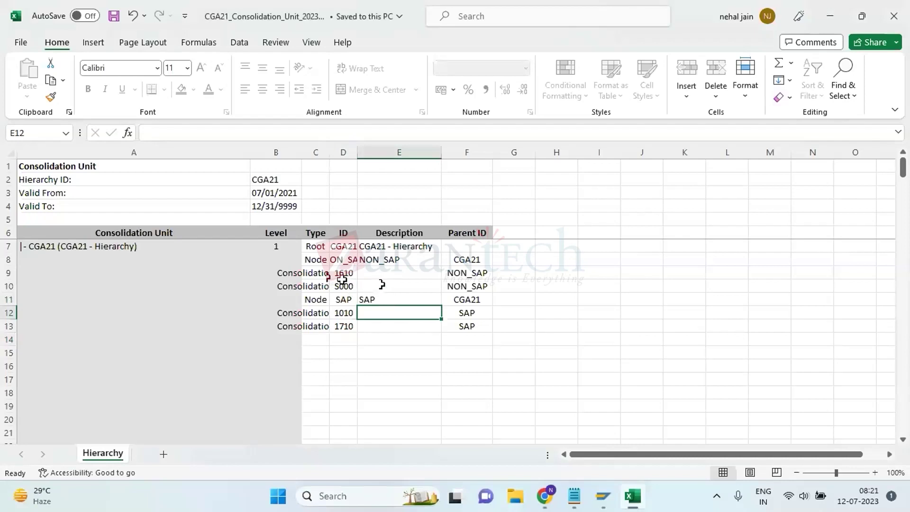
# Close the hierarchy workbook and cancel the open Add Node dialog in Manage Global Hierarchies
pyautogui.click(325, 260)
pyautogui.scroll(-3, 325, 260)
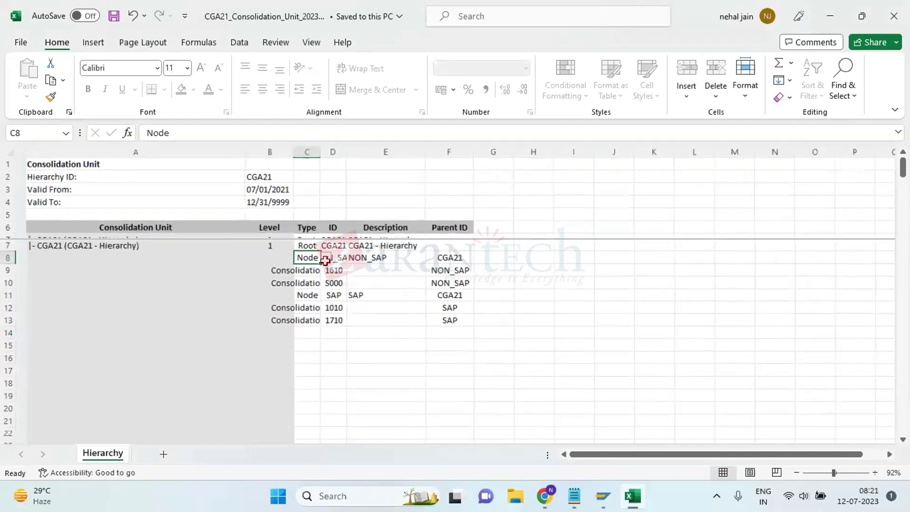
pyautogui.click(393, 256)
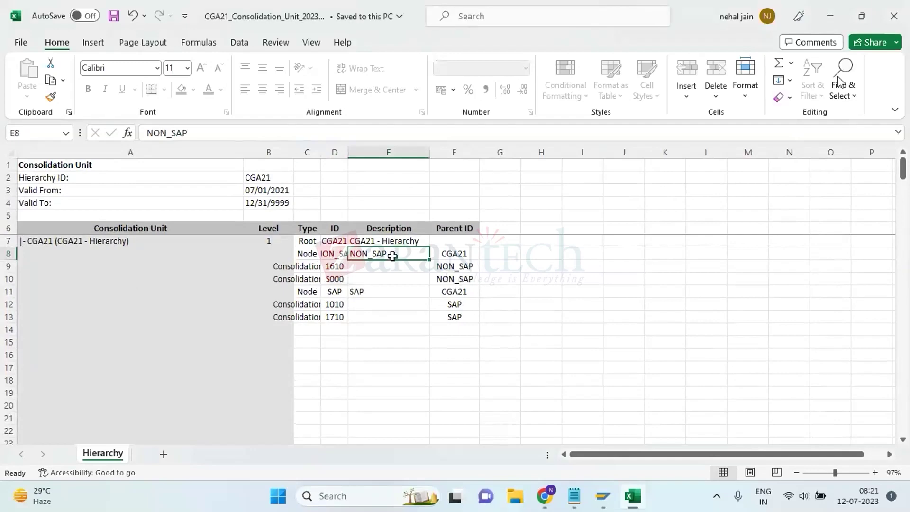
pyautogui.click(894, 16)
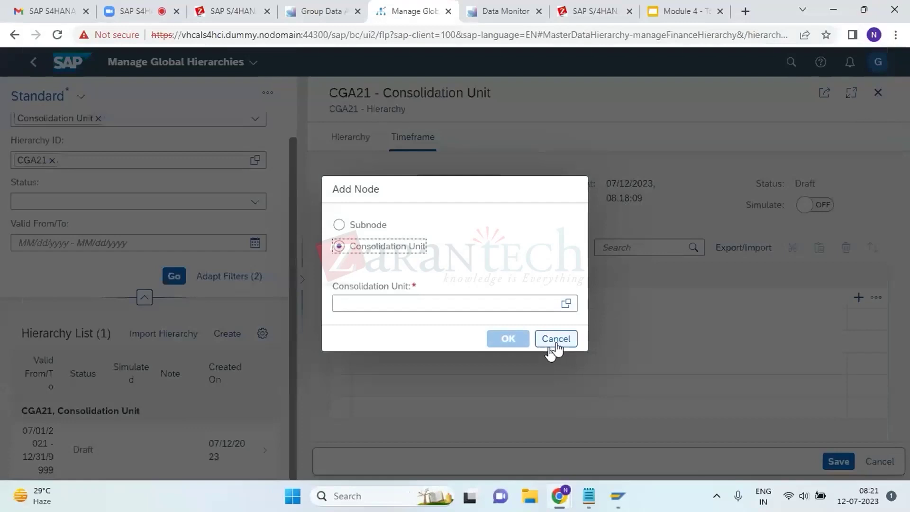
pyautogui.click(556, 342)
# Import the CGA21 hierarchy nodes from the spreadsheet CGA21_Consolidation_Unit_20230712 in Downloads
pyautogui.click(740, 247)
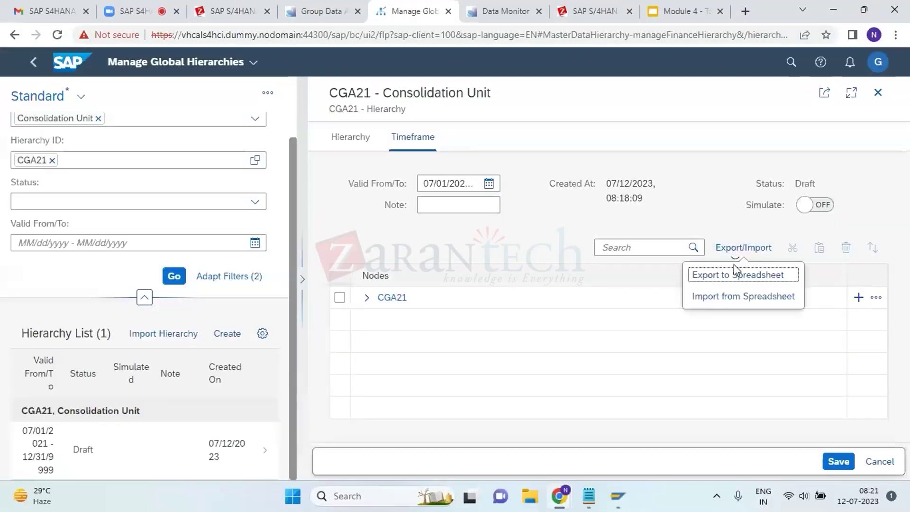
pyautogui.click(736, 296)
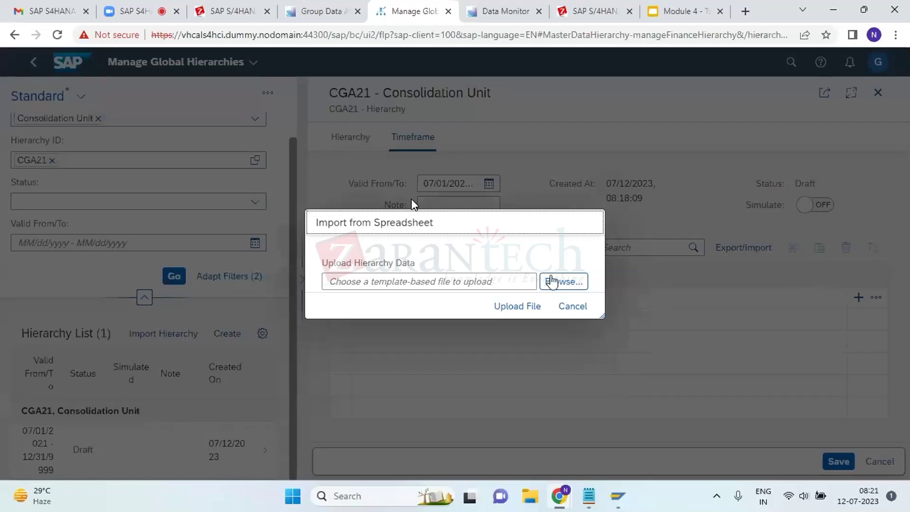
pyautogui.click(551, 282)
pyautogui.doubleClick(178, 126)
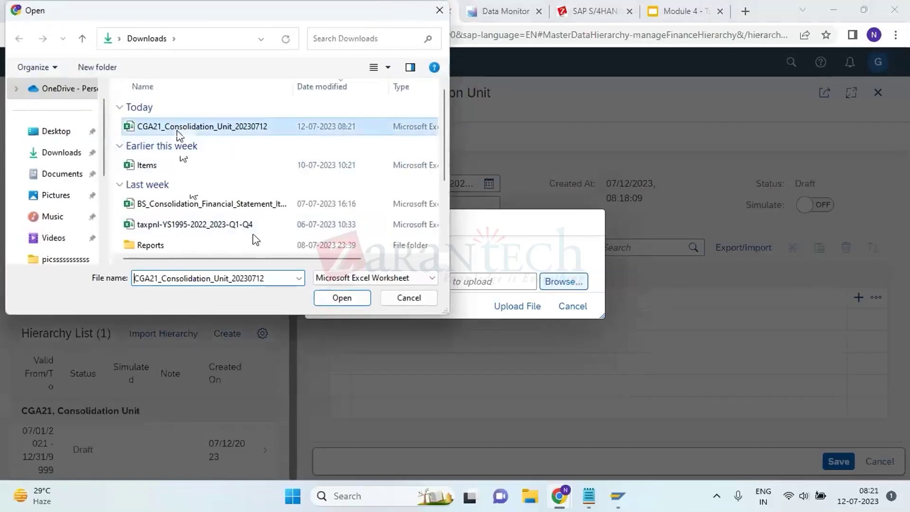
pyautogui.click(513, 308)
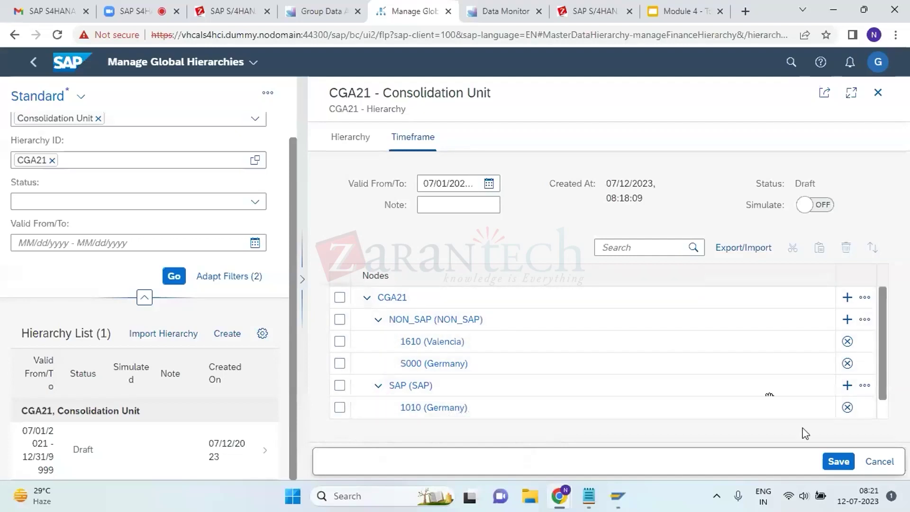
# Save the imported CGA21 hierarchy timeframe with Simulate turned on and activate it
pyautogui.scroll(-1, 658, 395)
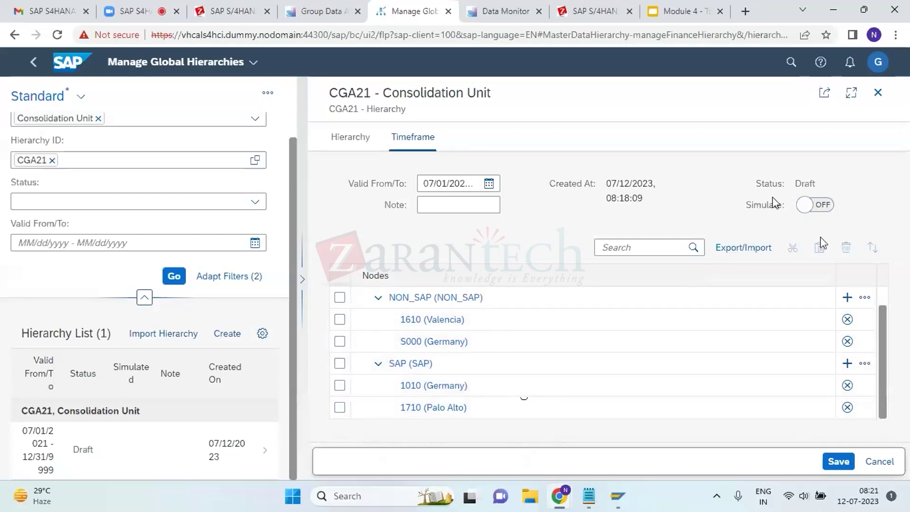
pyautogui.click(824, 209)
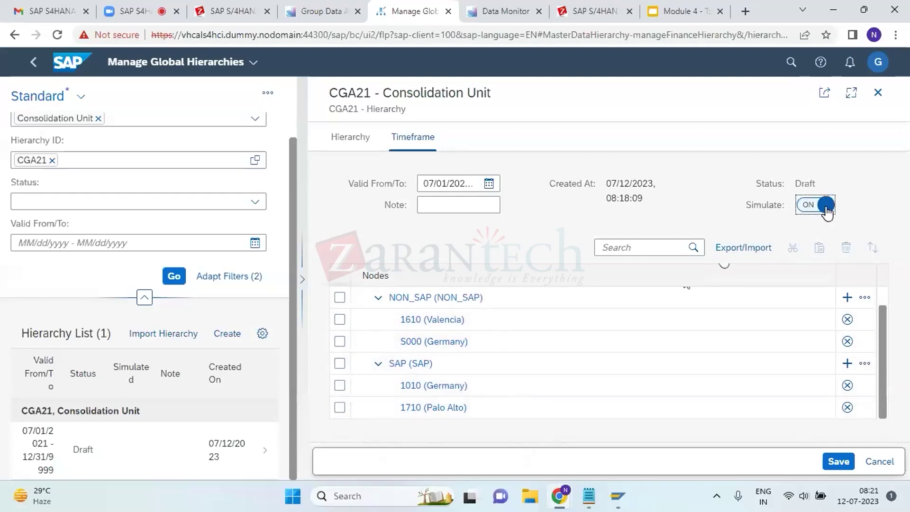
pyautogui.click(839, 464)
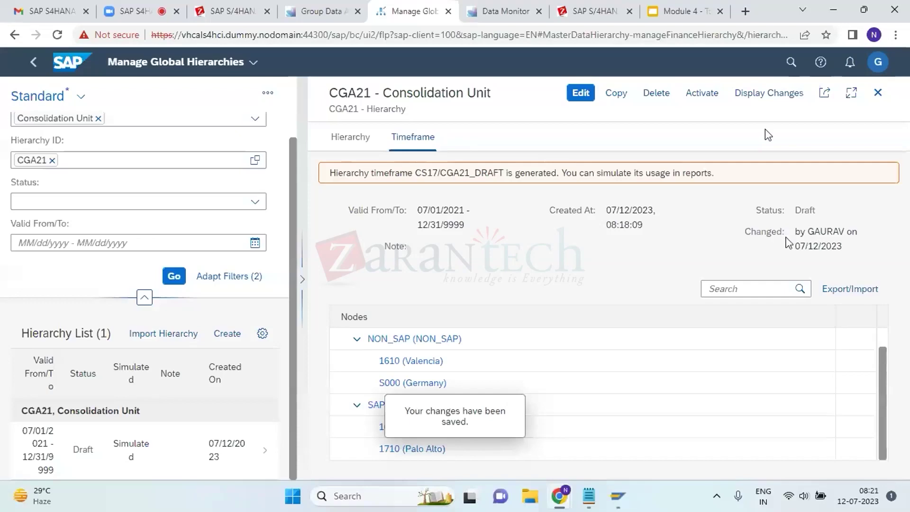
pyautogui.click(694, 101)
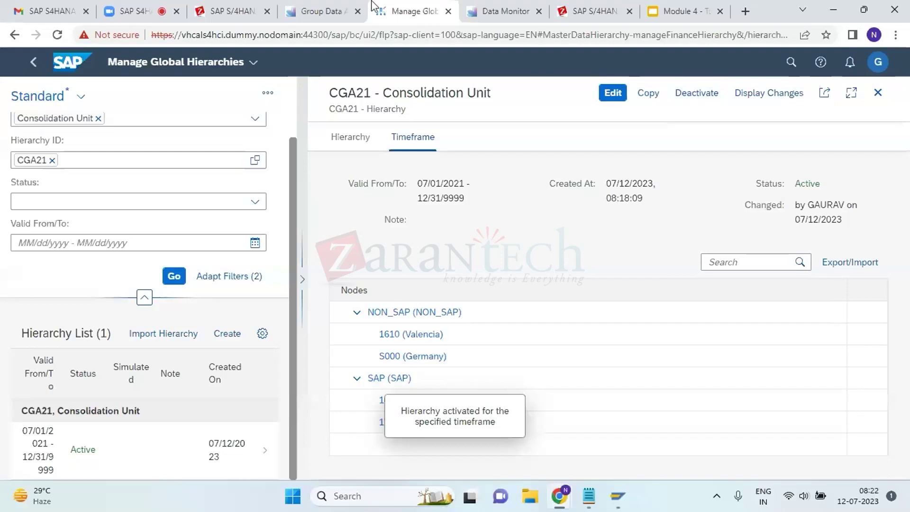
# Switch to Group Data Analysis and replace the Consolidation Unit Hierarchy value with CS17/CGA21
pyautogui.click(303, 7)
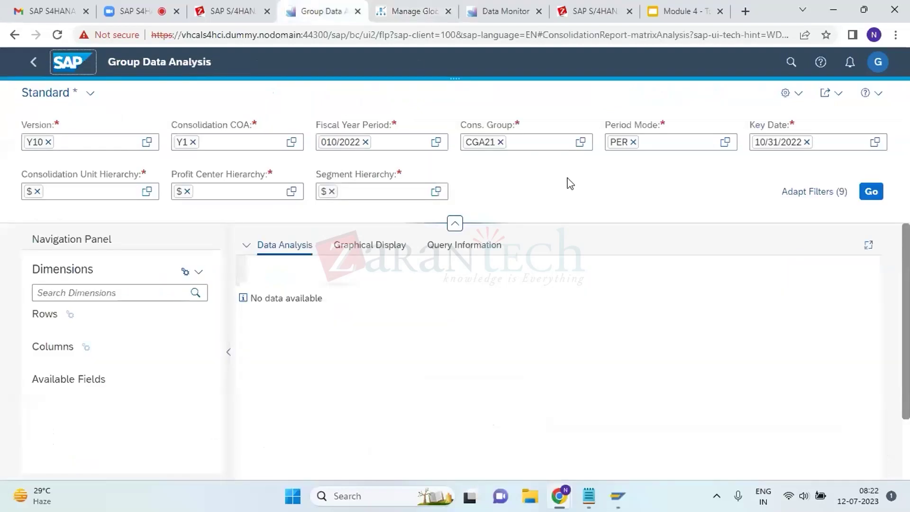
pyautogui.click(36, 193)
pyautogui.press('BackSpace')
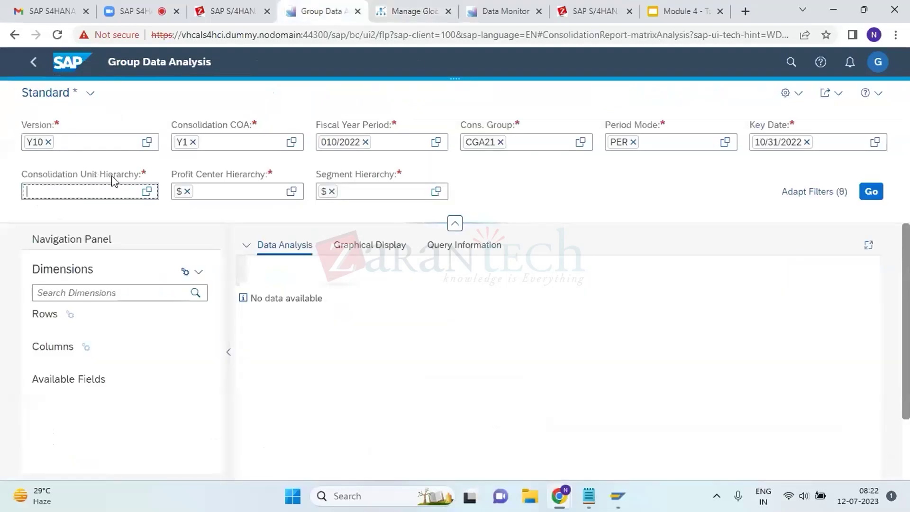
pyautogui.click(148, 193)
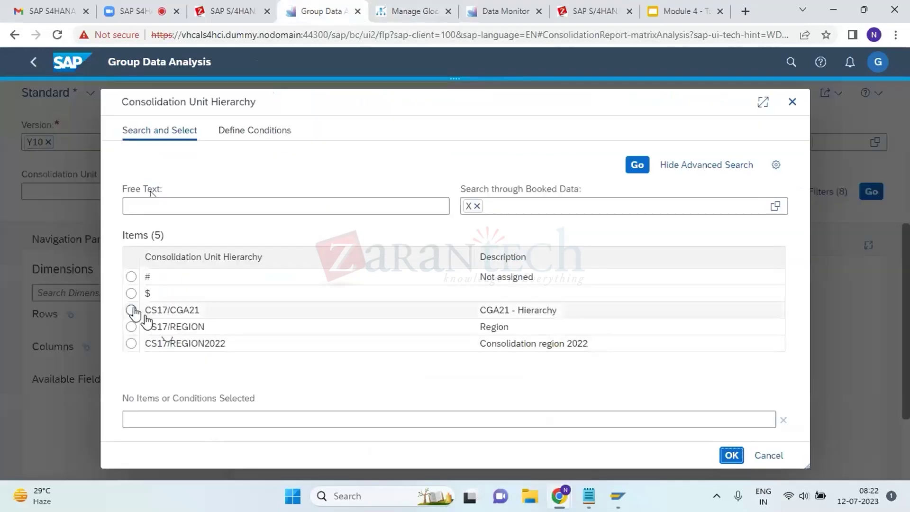
pyautogui.click(131, 311)
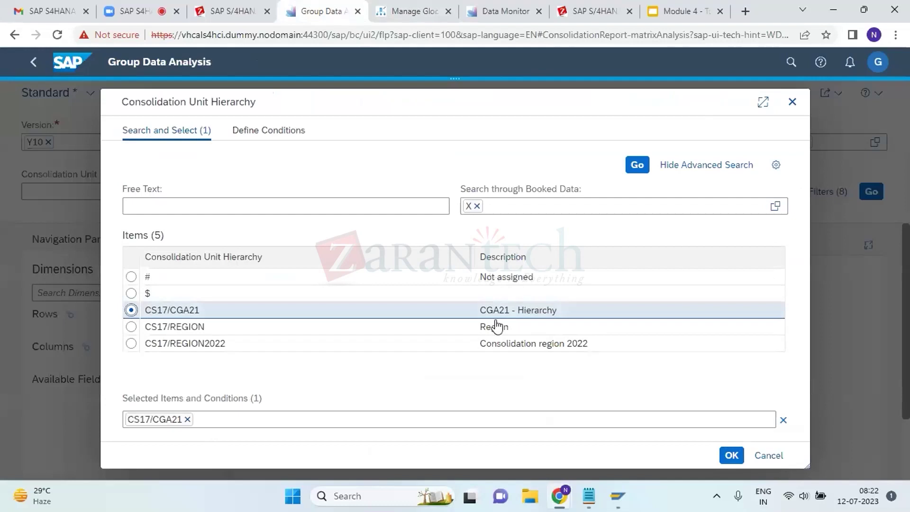
pyautogui.click(732, 457)
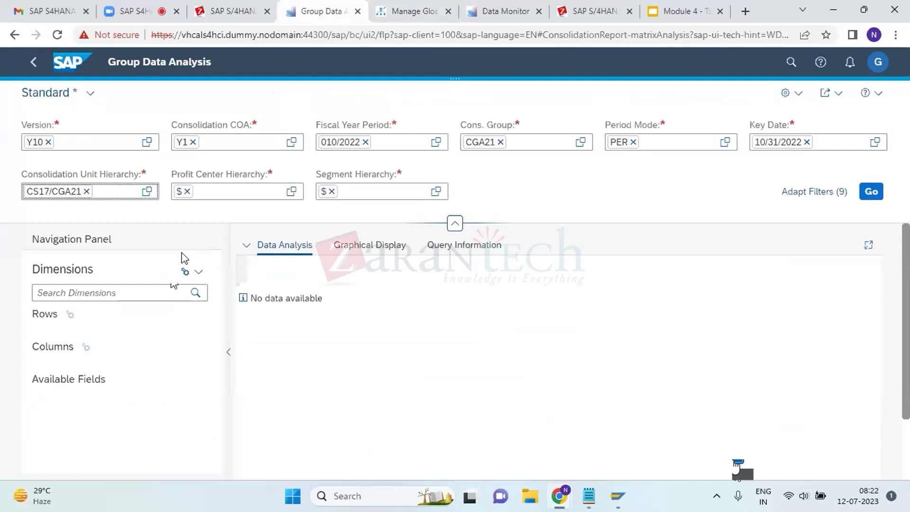
# Adapt the report filters to include the Consolidation Unit filter
pyautogui.click(820, 197)
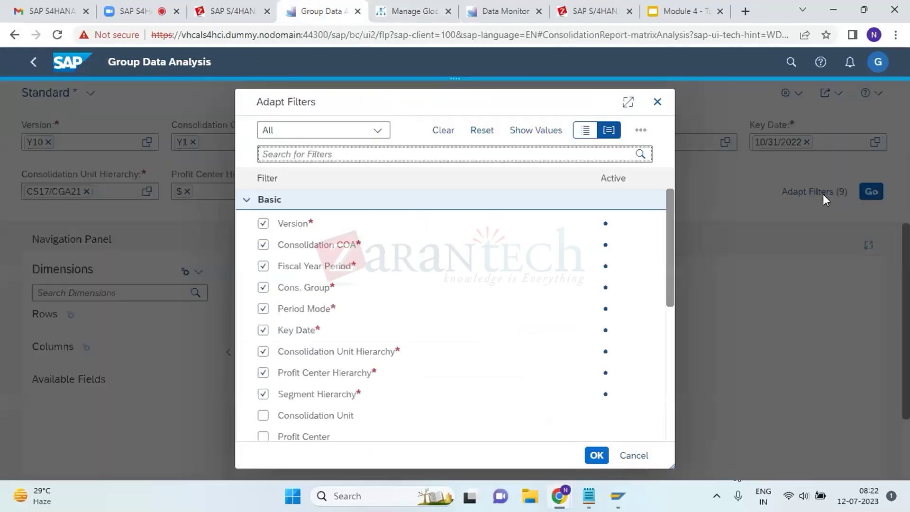
pyautogui.scroll(-2, 415, 406)
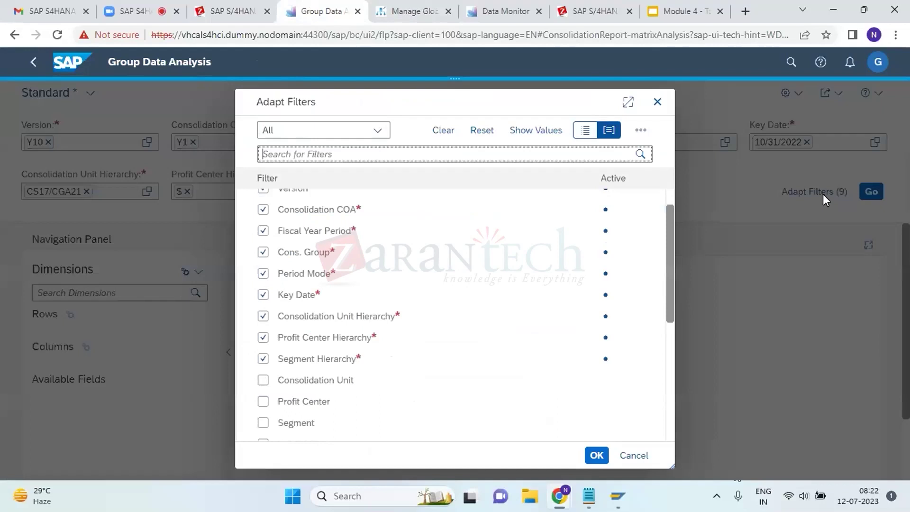
pyautogui.scroll(-1, 415, 406)
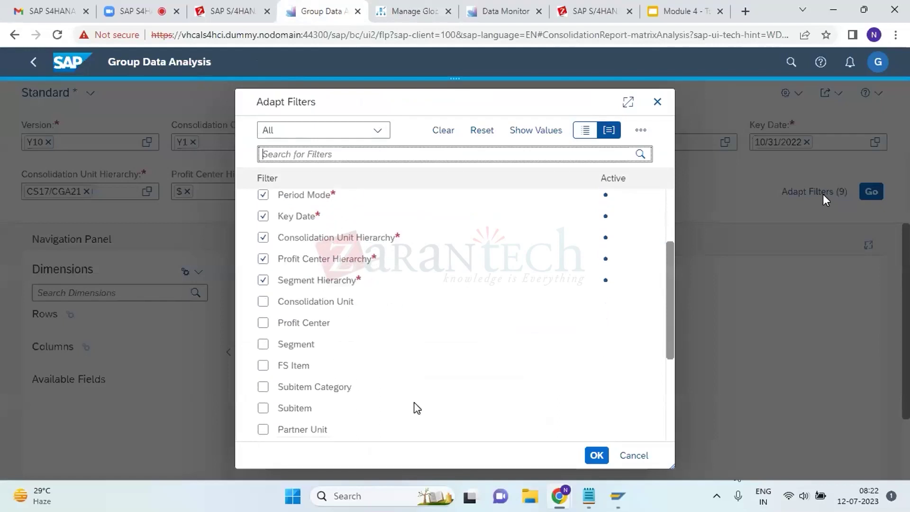
pyautogui.click(263, 302)
pyautogui.scroll(-1, 327, 409)
pyautogui.scroll(-2, 327, 408)
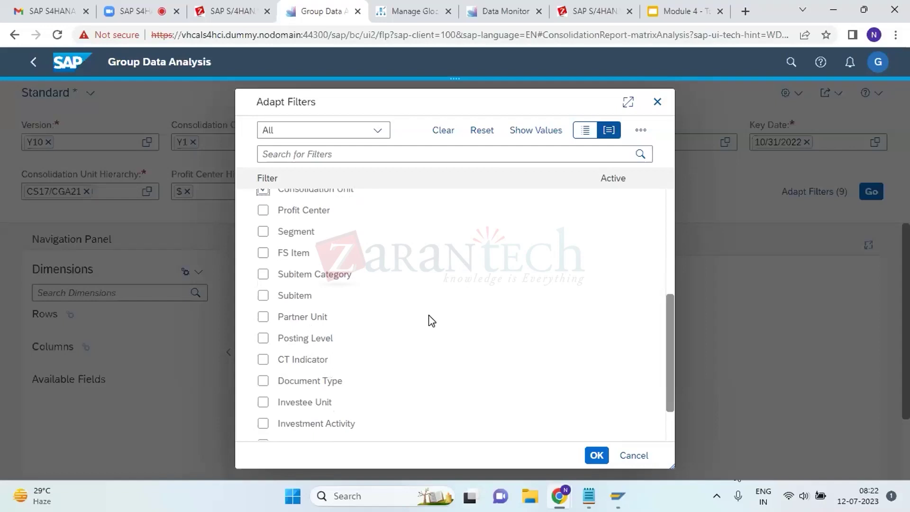
pyautogui.scroll(2, 429, 332)
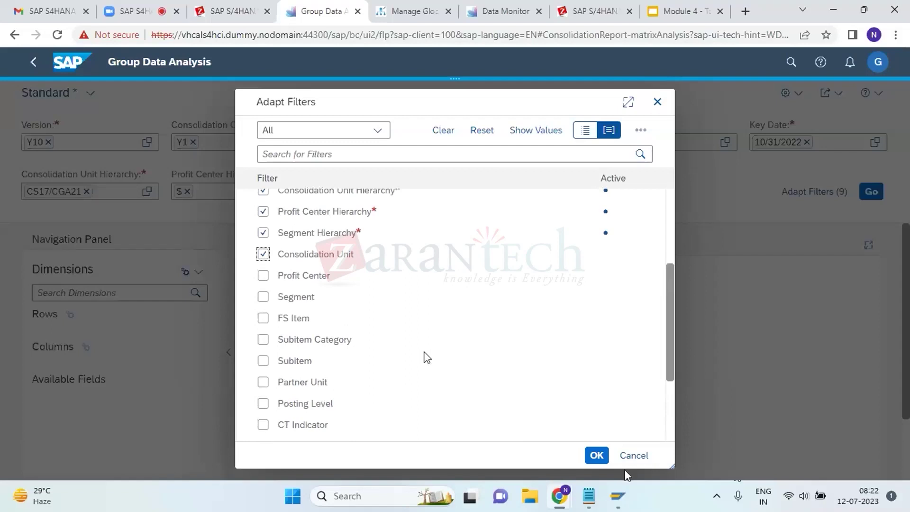
pyautogui.click(596, 456)
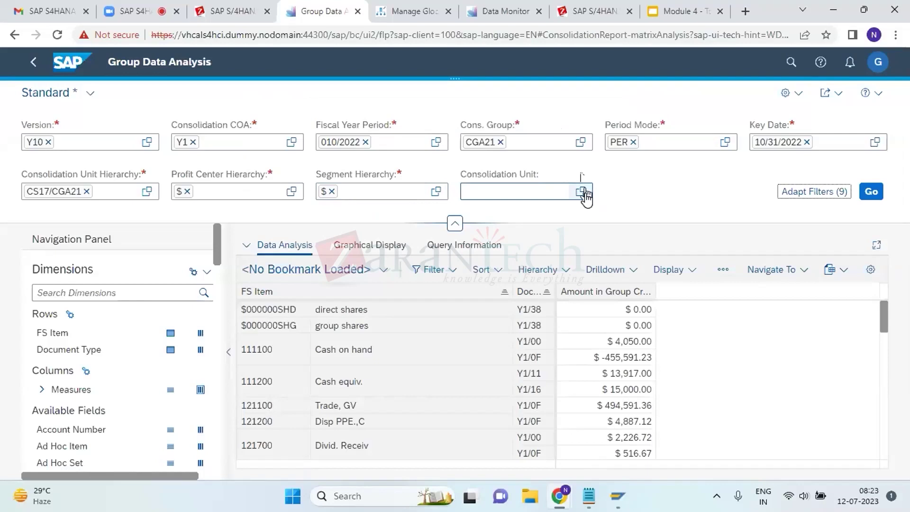
# Run the report with the adapted filters and save the filter settings as a public view named TEST_1
pyautogui.click(581, 191)
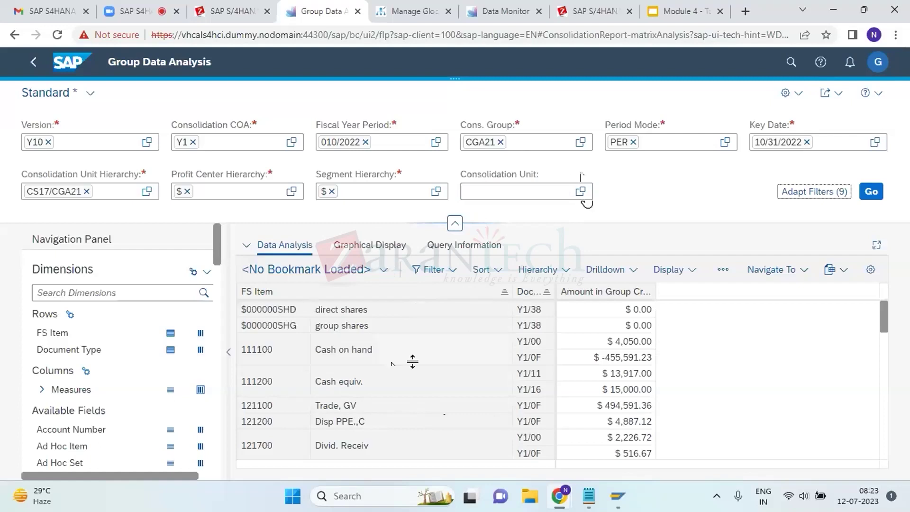
pyautogui.click(872, 198)
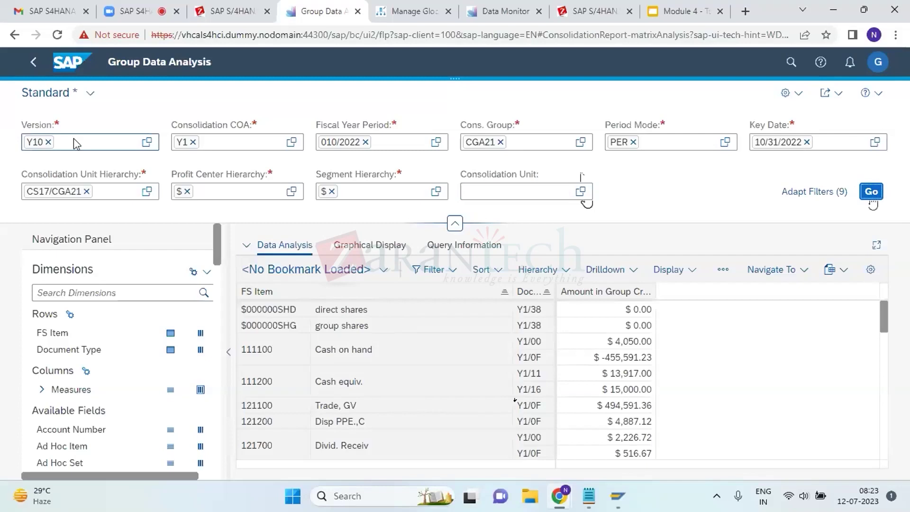
pyautogui.click(90, 93)
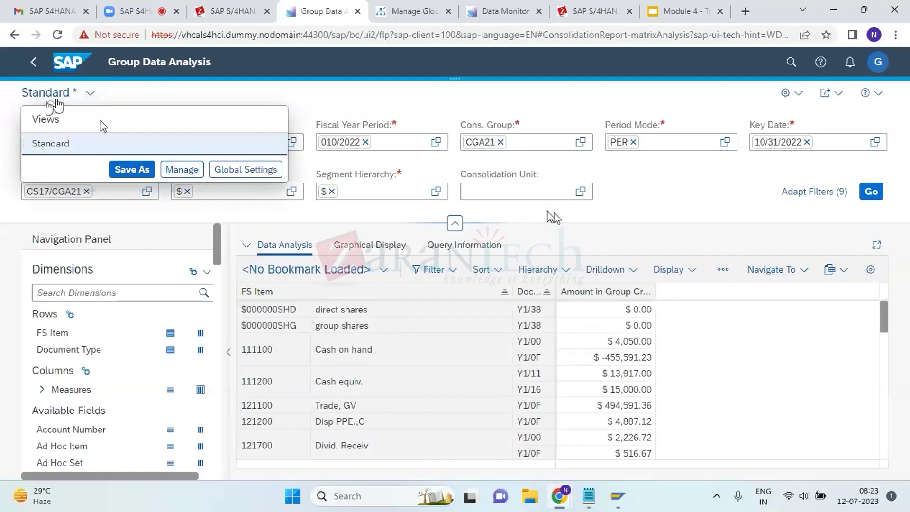
pyautogui.click(557, 218)
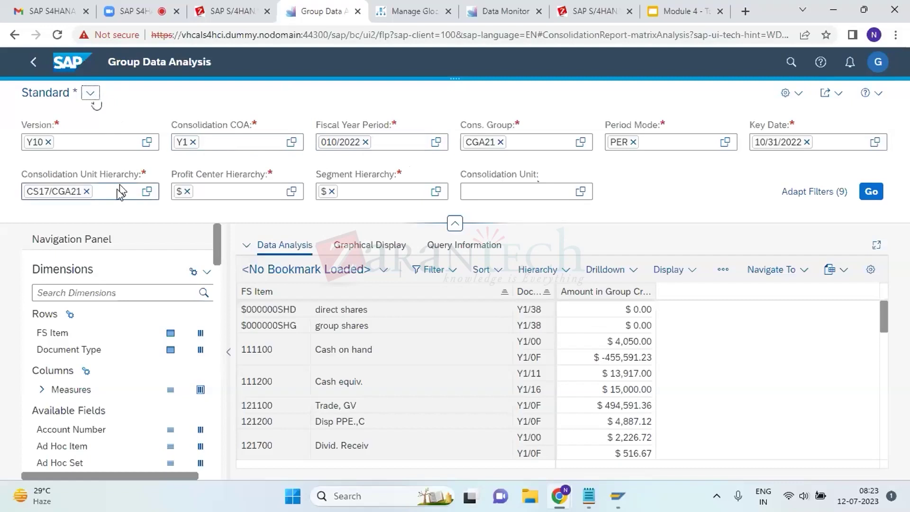
pyautogui.click(91, 93)
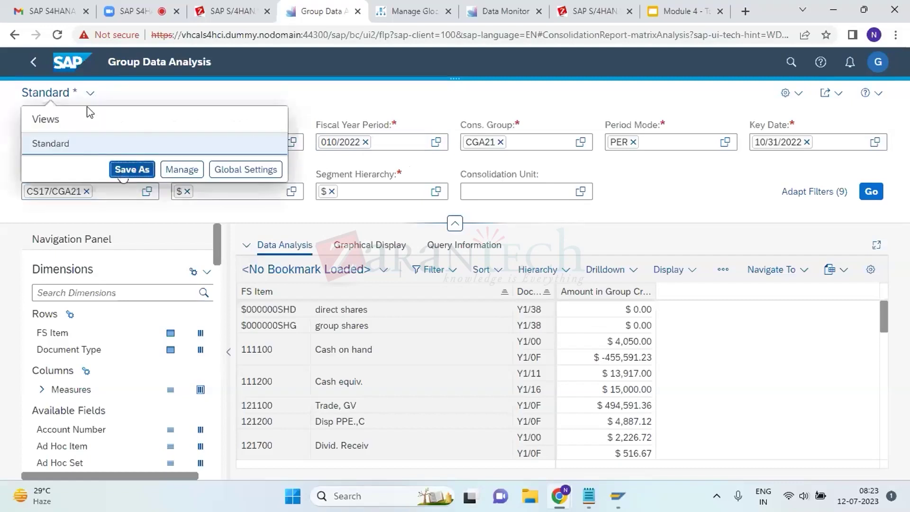
pyautogui.click(124, 171)
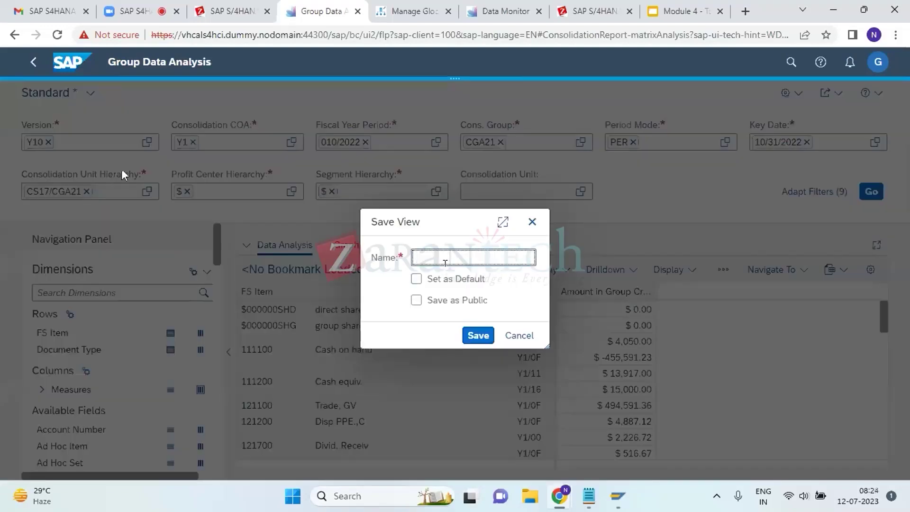
pyautogui.write('TEST_1')
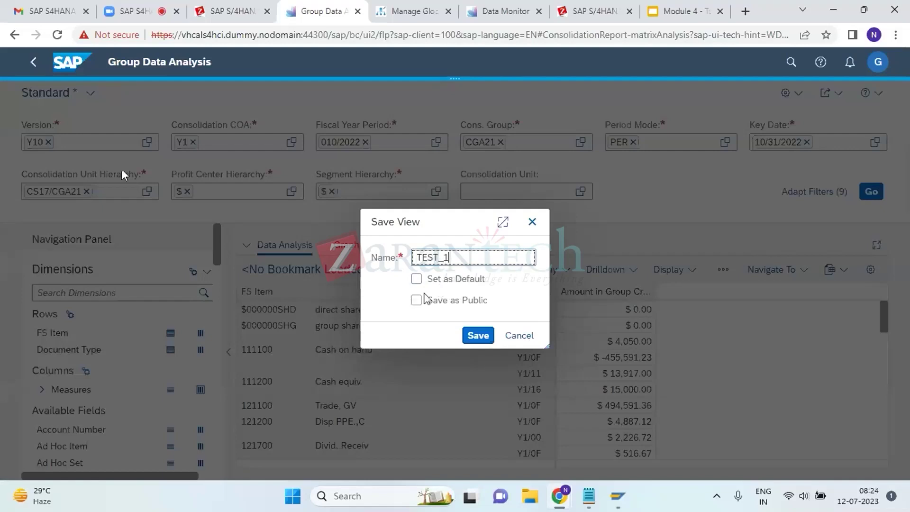
pyautogui.click(416, 300)
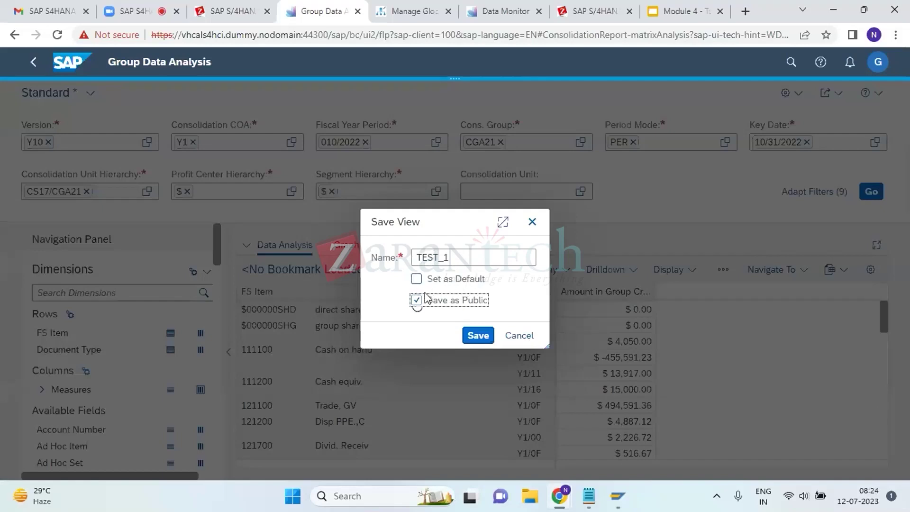
pyautogui.click(475, 336)
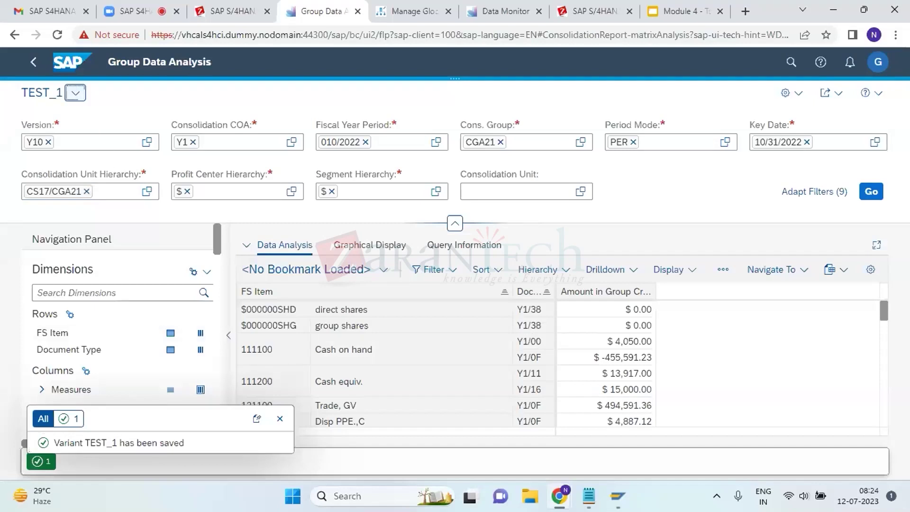
pyautogui.click(77, 93)
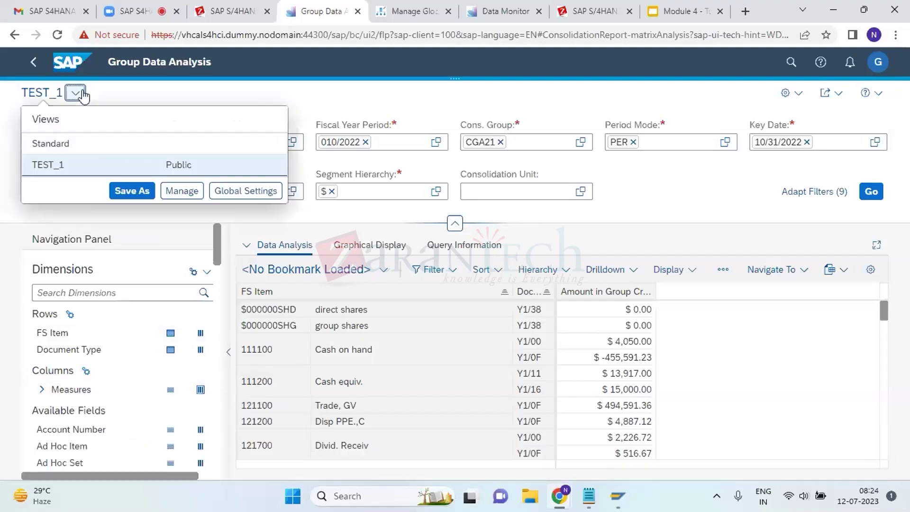
pyautogui.click(330, 224)
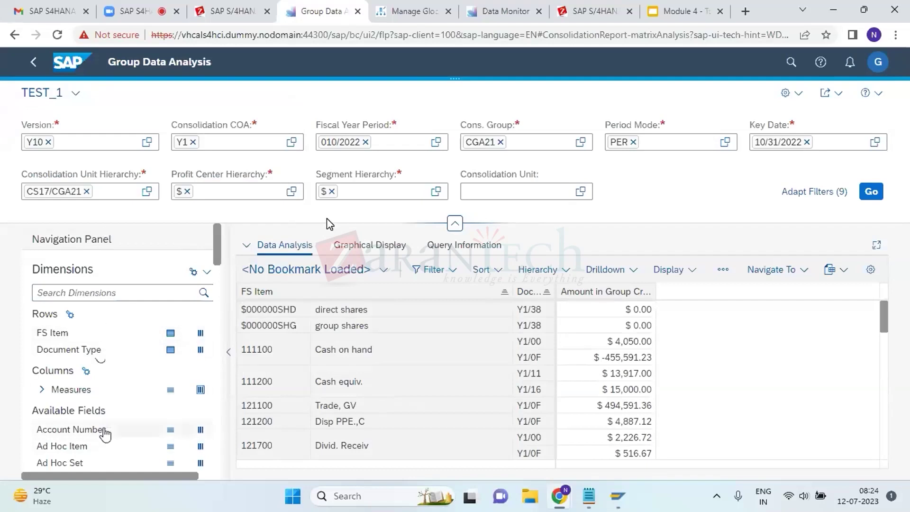
# Review the nodes of the CGA21 hierarchy in Manage Global Hierarchies and return to Group Data Analysis
pyautogui.scroll(-2, 105, 436)
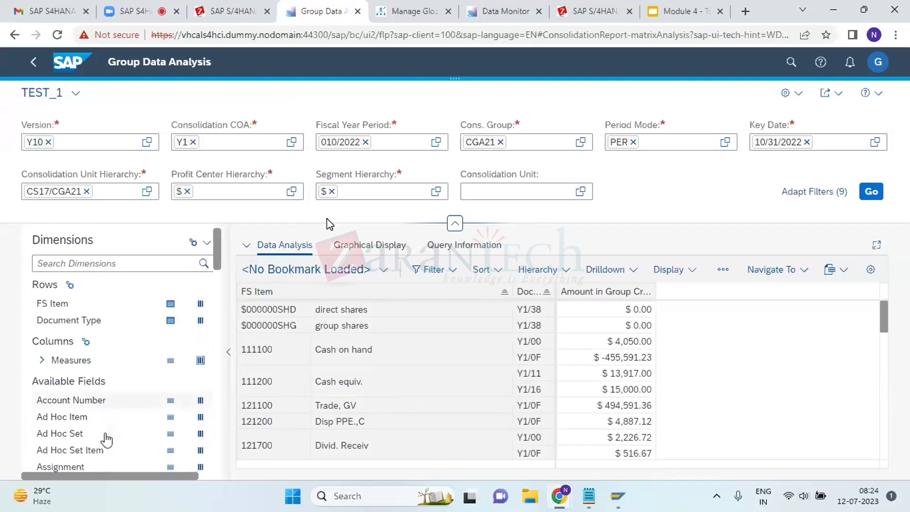
pyautogui.scroll(2, 106, 440)
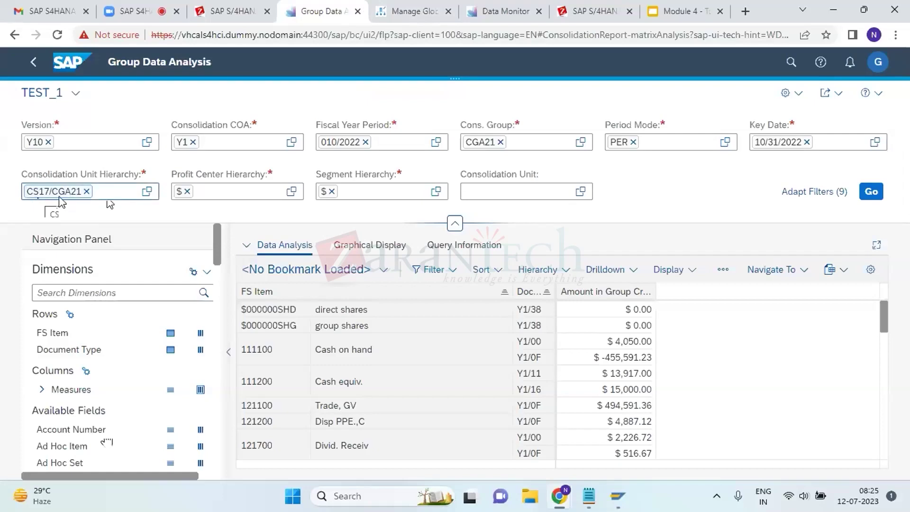
pyautogui.click(400, 10)
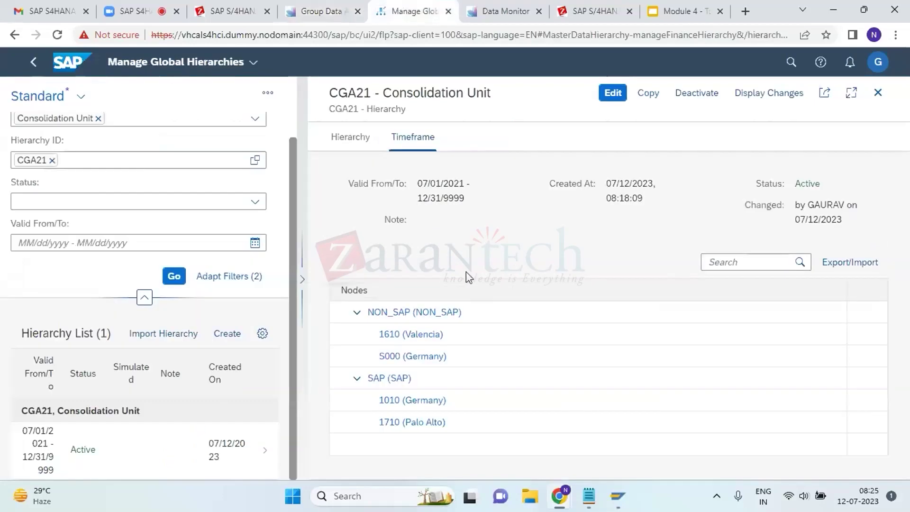
pyautogui.click(316, 10)
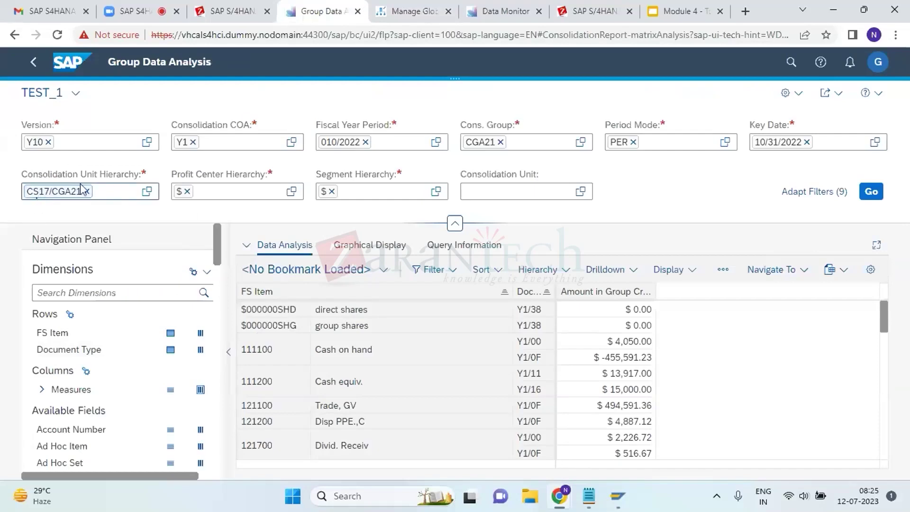
pyautogui.click(390, 6)
pyautogui.moveTo(408, 11)
pyautogui.mouseDown()
pyautogui.moveTo(459, 220)
pyautogui.moveTo(424, 230)
pyautogui.moveTo(127, 211)
pyautogui.moveTo(179, 152)
pyautogui.moveTo(407, 16)
pyautogui.mouseUp()
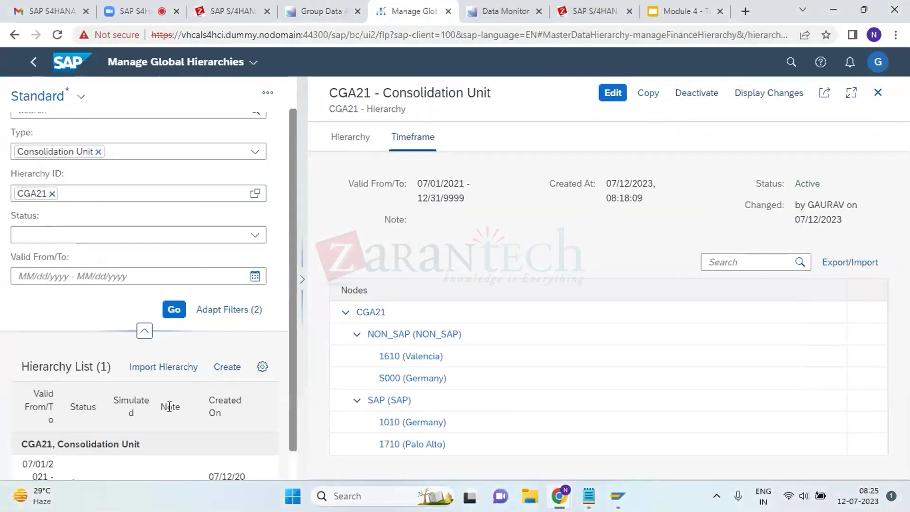
pyautogui.click(326, 10)
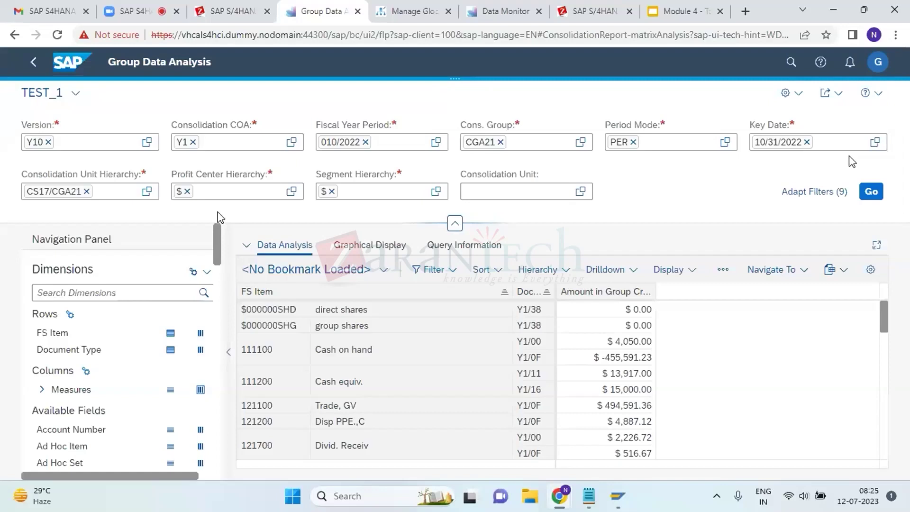
# Examine the values available for the Profit Center Hierarchy filter without changing the selection
pyautogui.click(183, 192)
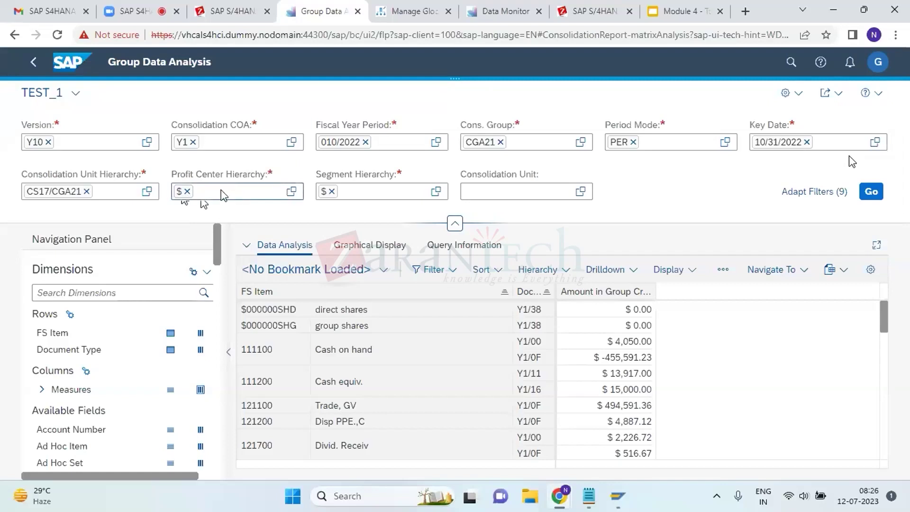
pyautogui.click(289, 196)
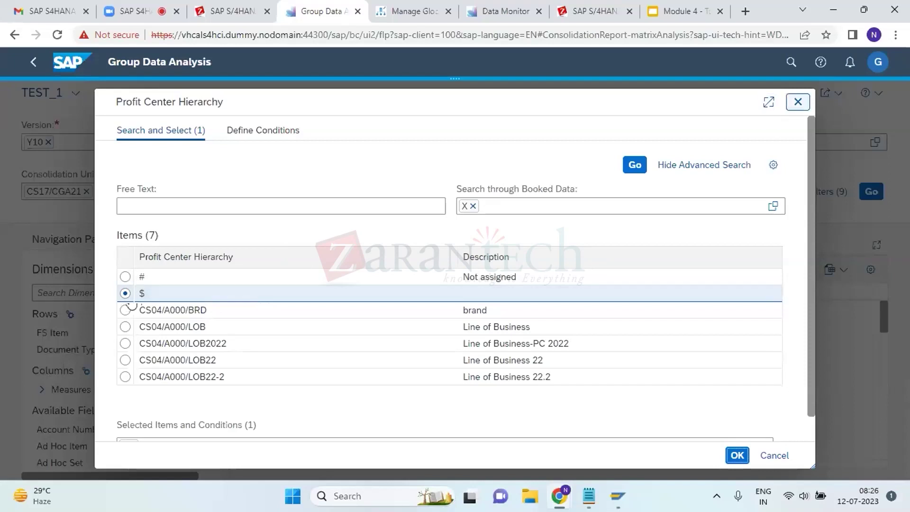
pyautogui.click(799, 104)
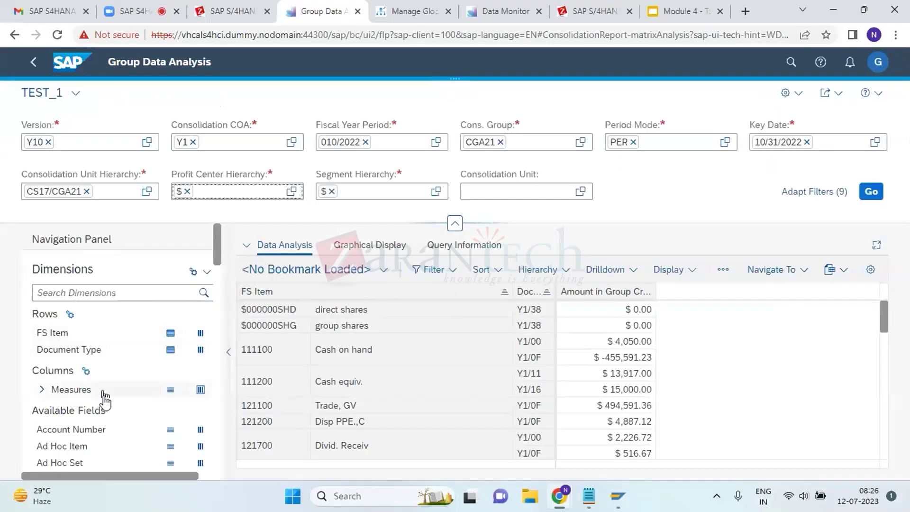
# Add the Partner Unit dimension to the report rows
pyautogui.scroll(-3, 126, 432)
pyautogui.scroll(-6, 128, 439)
pyautogui.scroll(-6, 127, 438)
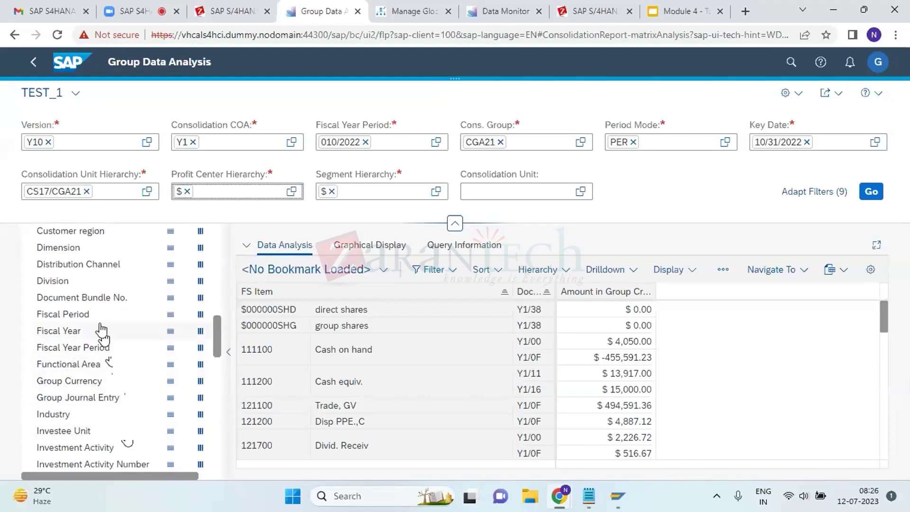
pyautogui.scroll(-6, 121, 422)
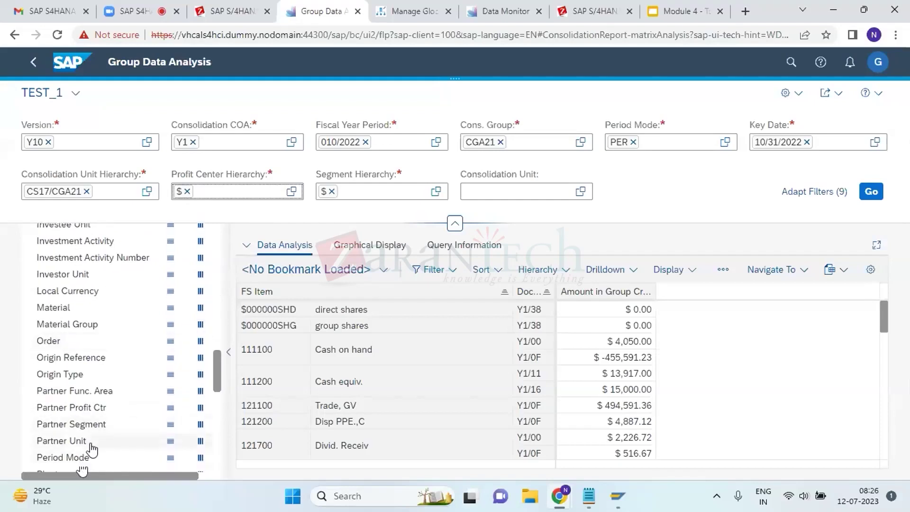
pyautogui.click(170, 442)
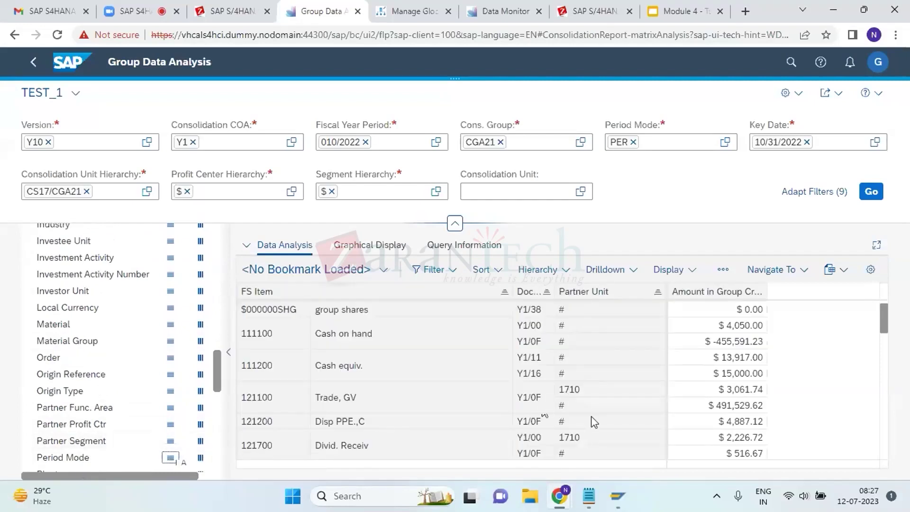
# Filter the Partner Unit column to exclude the value # (Not assigned) from the results
pyautogui.rightClick(579, 340)
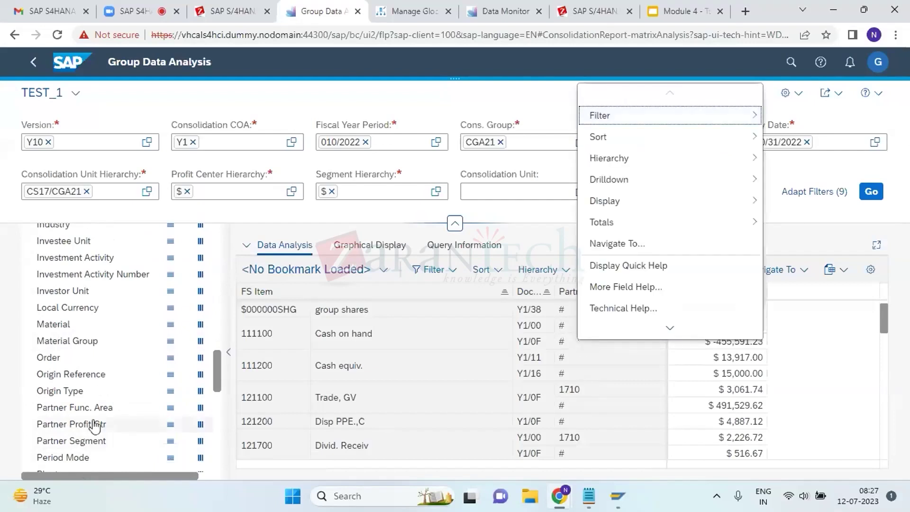
pyautogui.scroll(15, 130, 315)
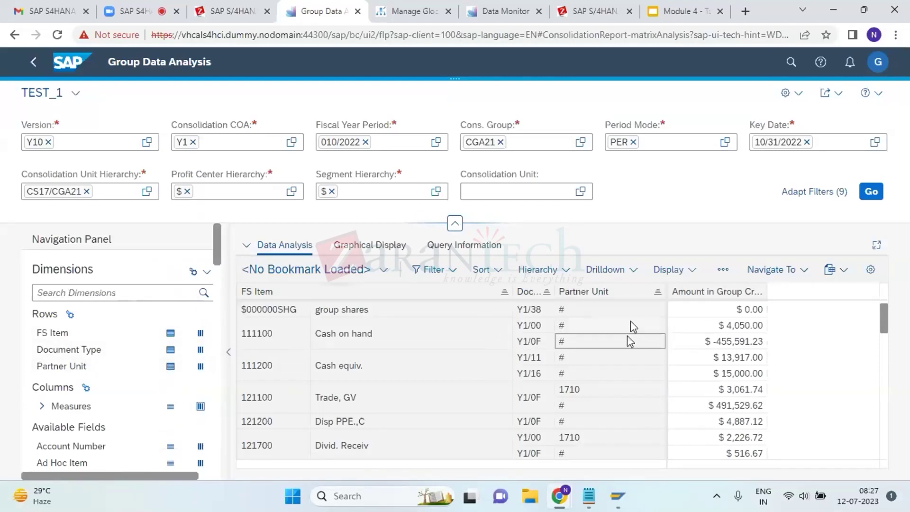
pyautogui.rightClick(580, 344)
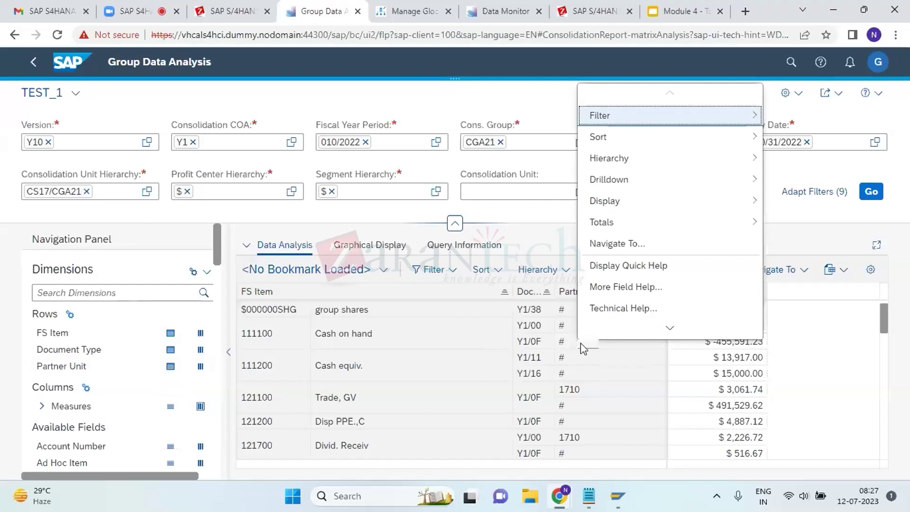
pyautogui.moveTo(642, 116)
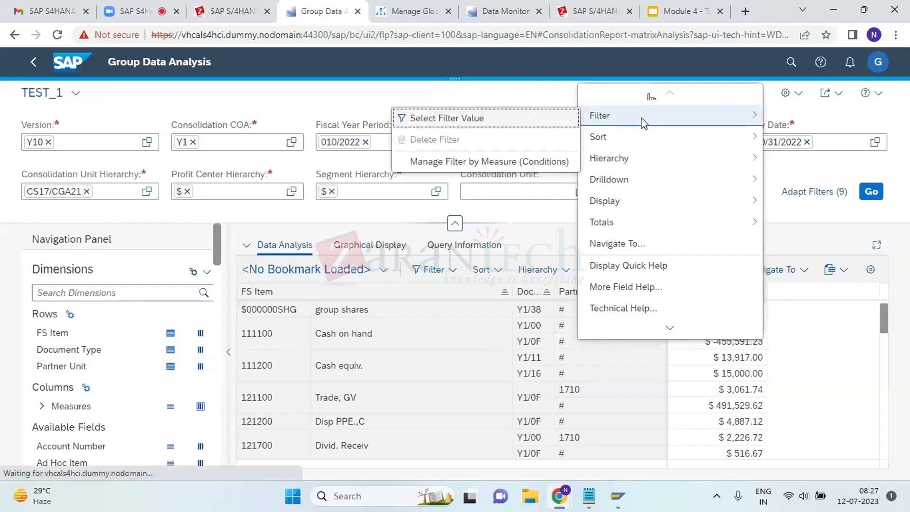
pyautogui.click(542, 122)
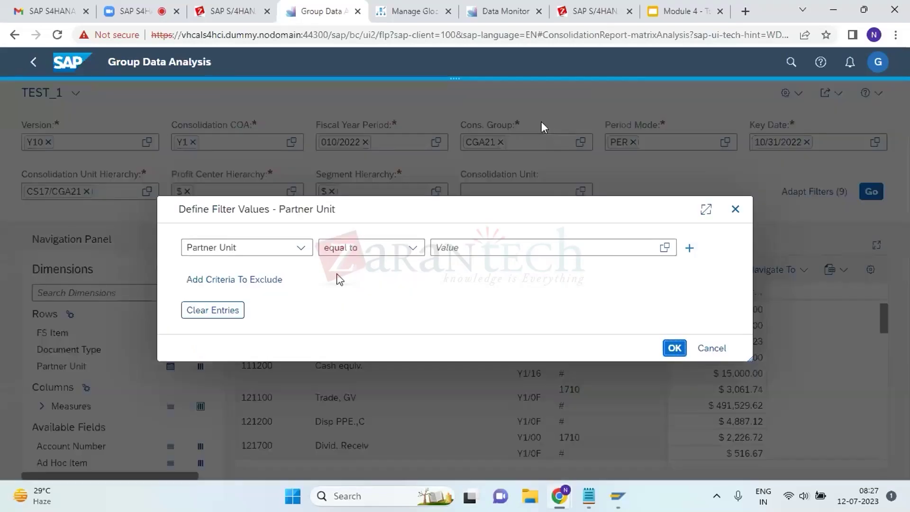
pyautogui.click(235, 311)
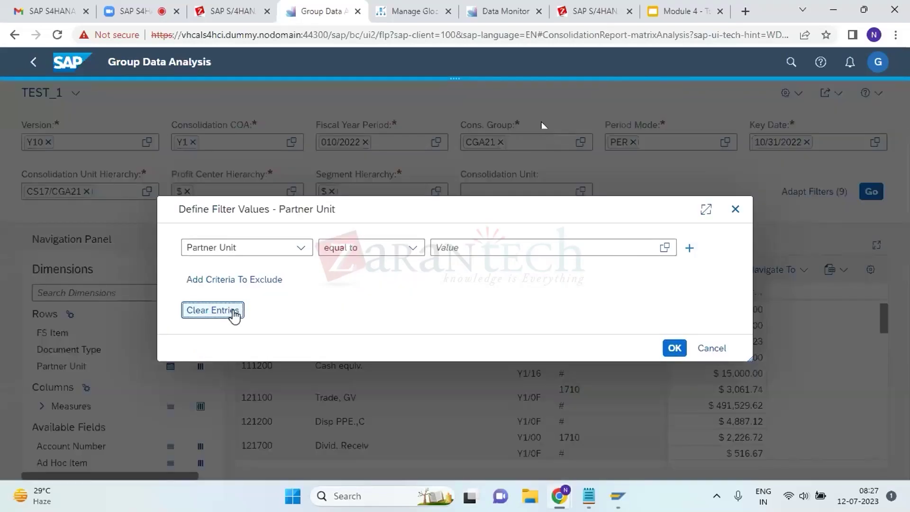
pyautogui.click(261, 284)
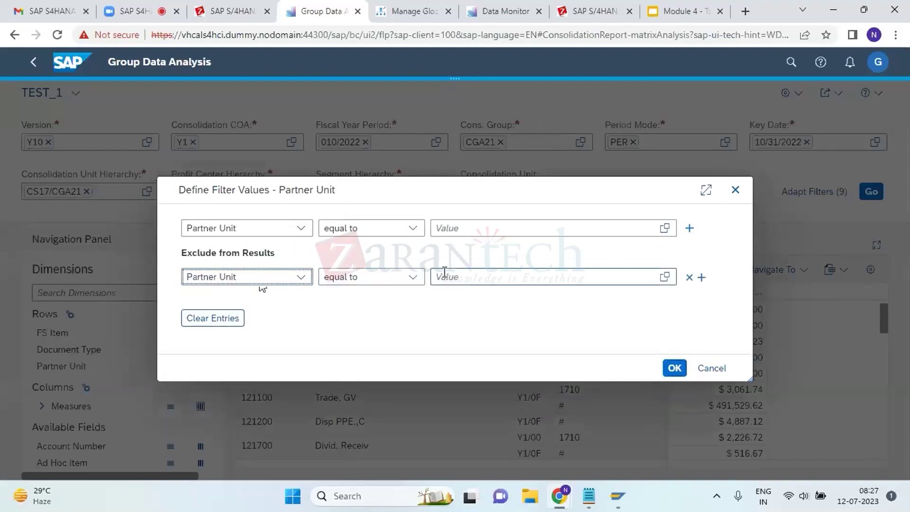
pyautogui.click(476, 276)
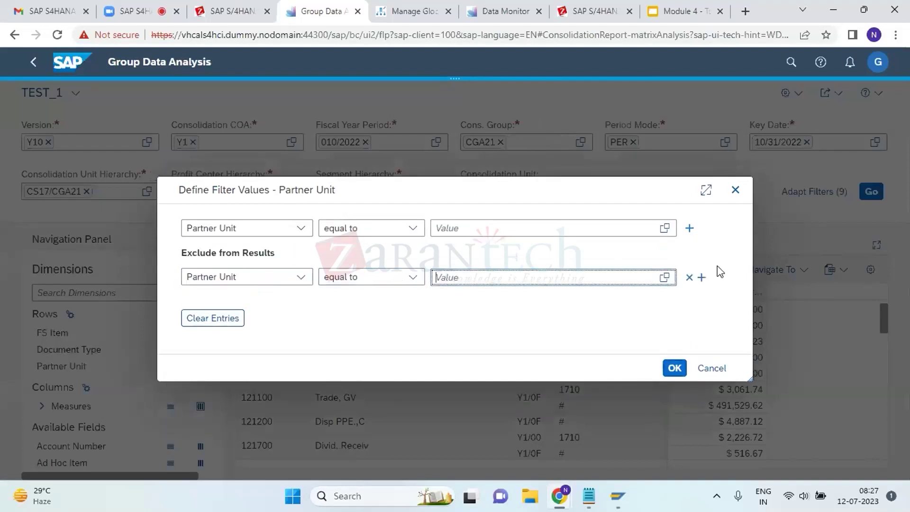
pyautogui.click(665, 277)
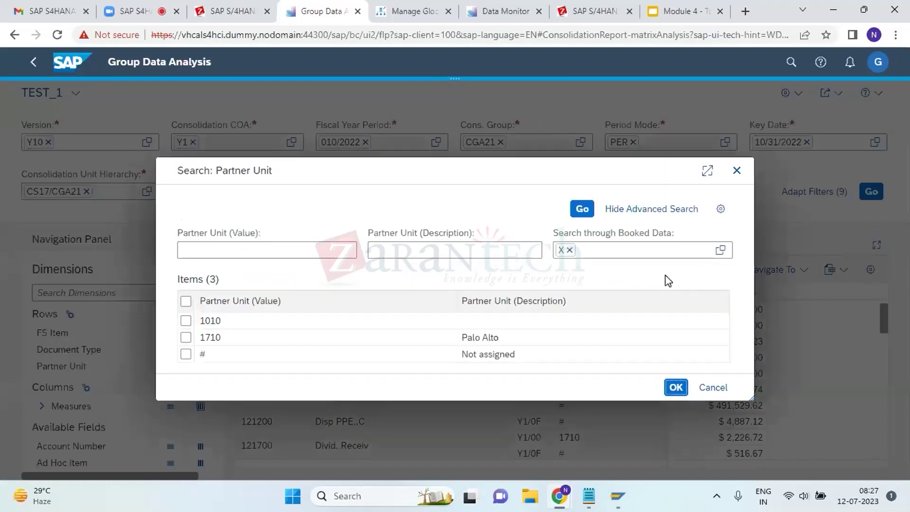
pyautogui.click(186, 354)
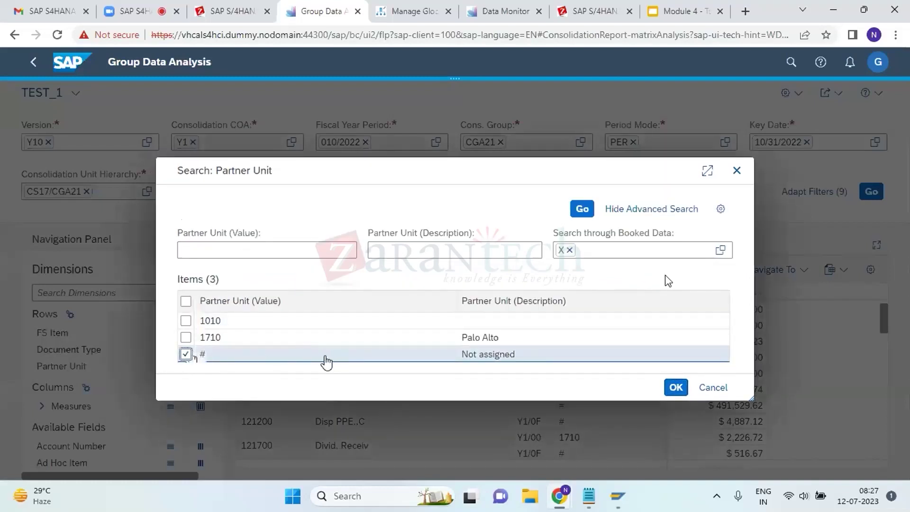
pyautogui.click(676, 394)
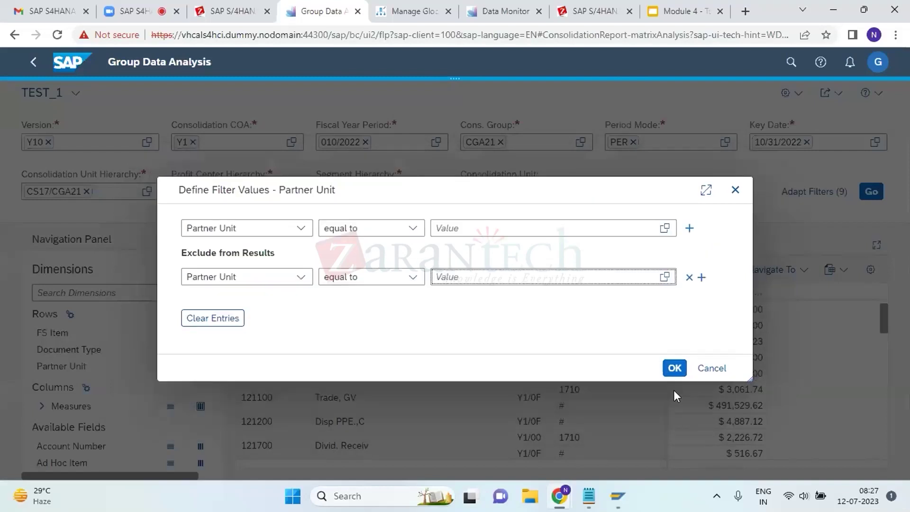
pyautogui.click(674, 367)
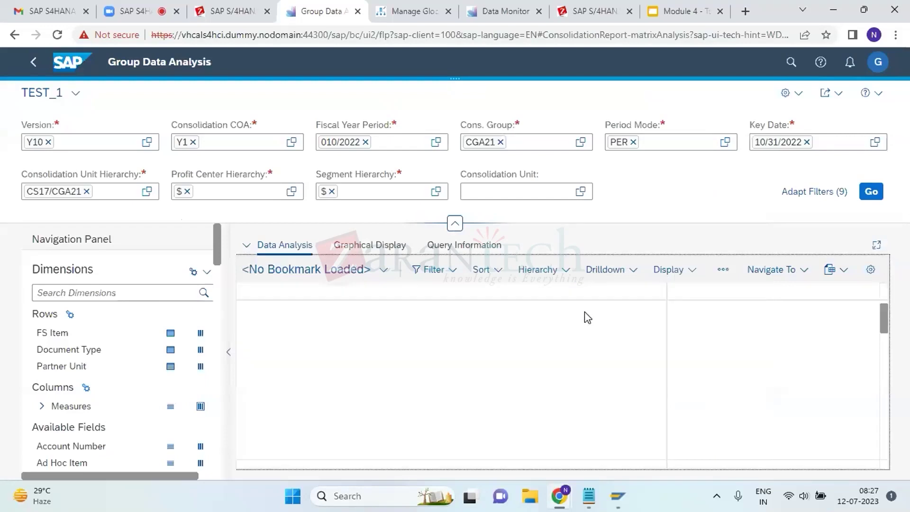
# Define filter values on the Partner Unit row dimension with an exclusion criterion equal to #
pyautogui.rightClick(584, 311)
pyautogui.click(564, 308)
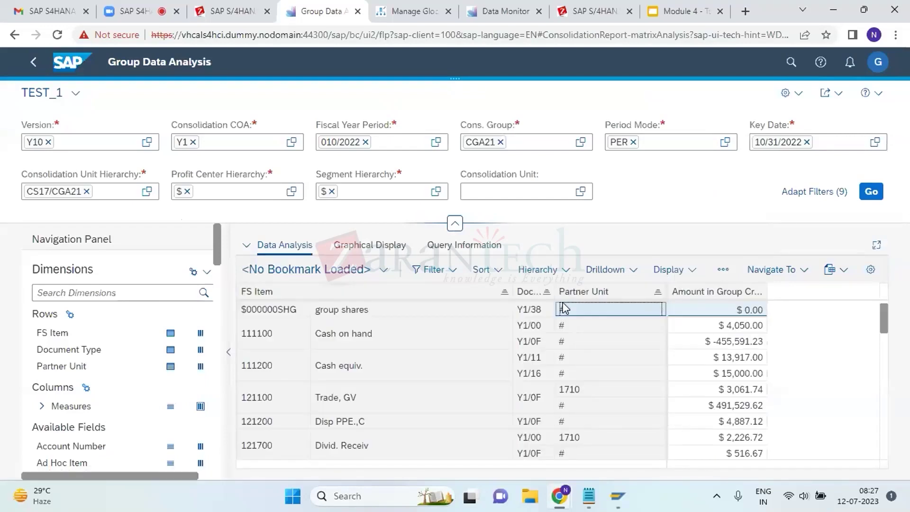
pyautogui.rightClick(109, 373)
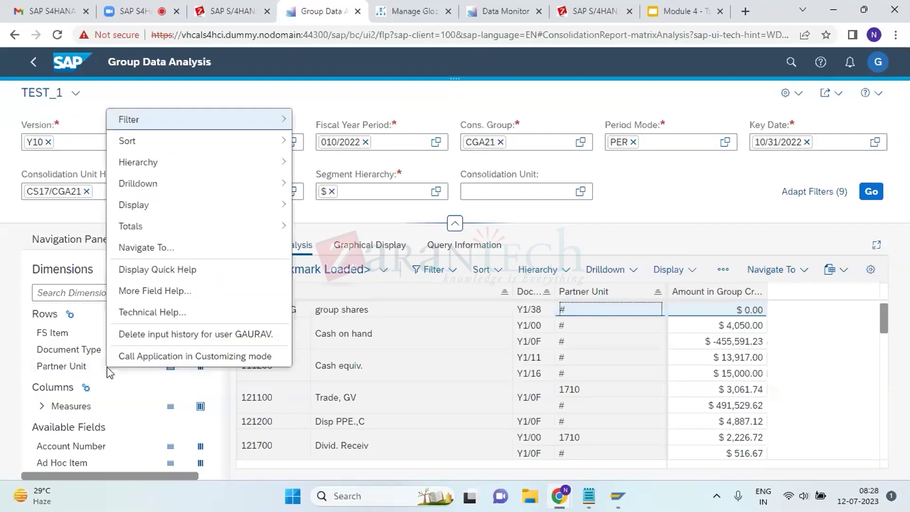
pyautogui.moveTo(247, 124)
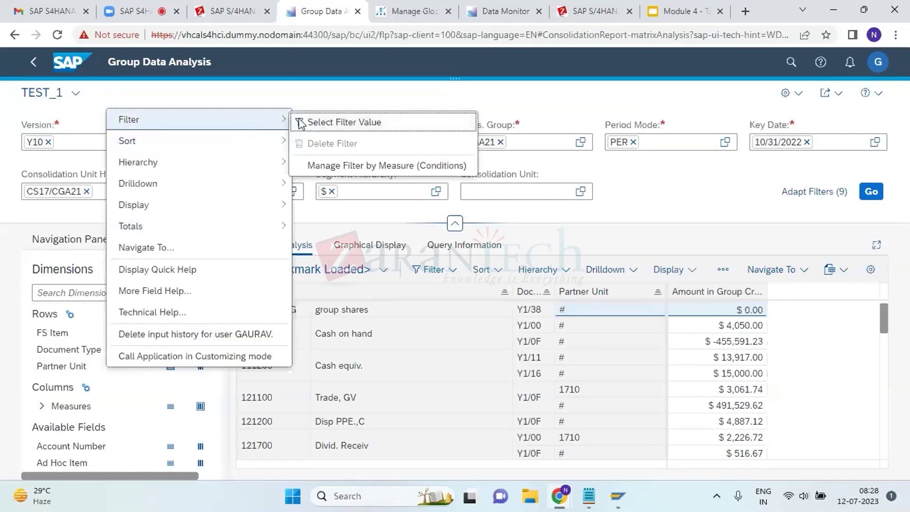
pyautogui.click(315, 123)
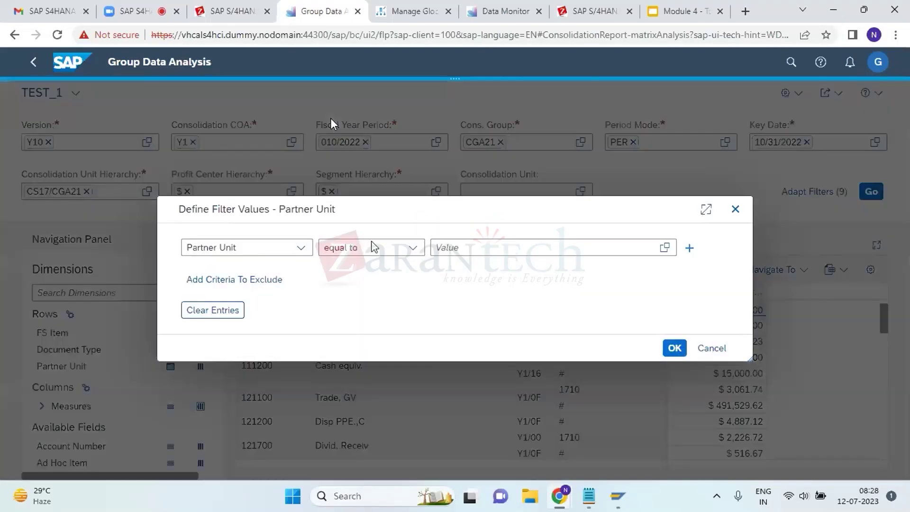
pyautogui.click(237, 281)
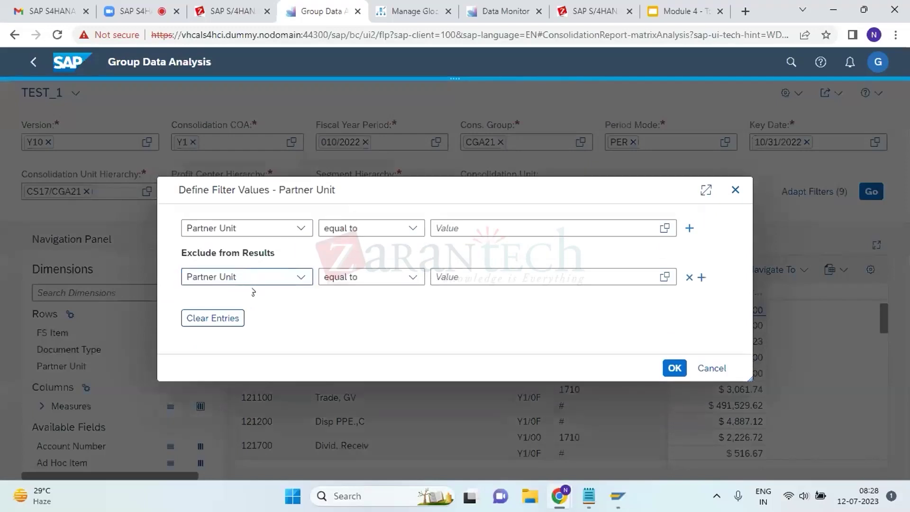
pyautogui.click(451, 277)
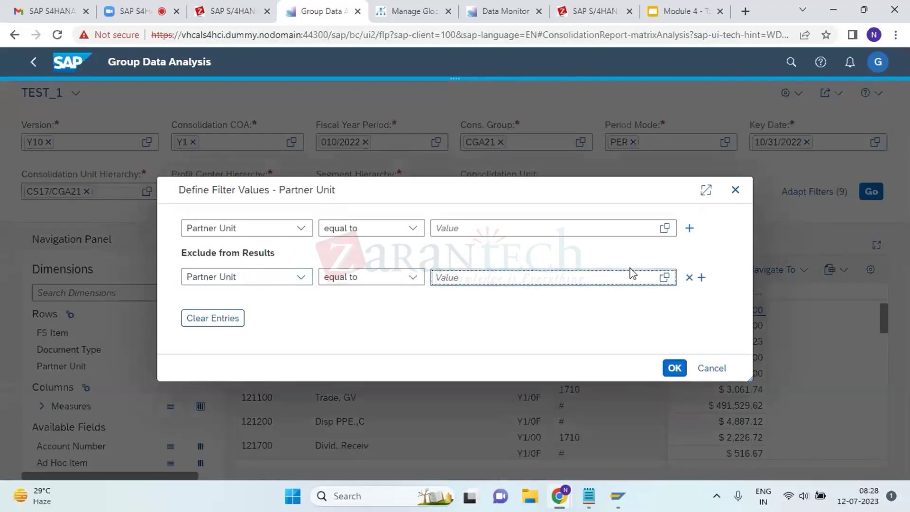
pyautogui.click(664, 277)
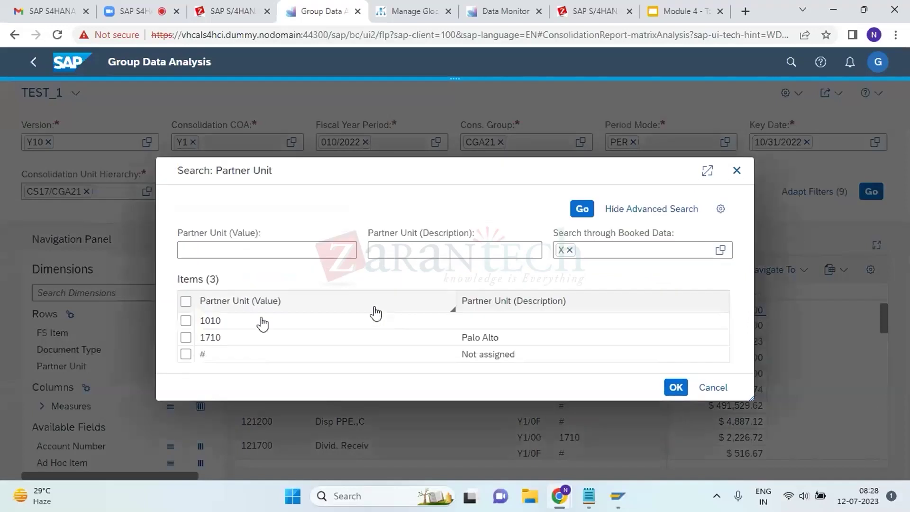
pyautogui.click(186, 353)
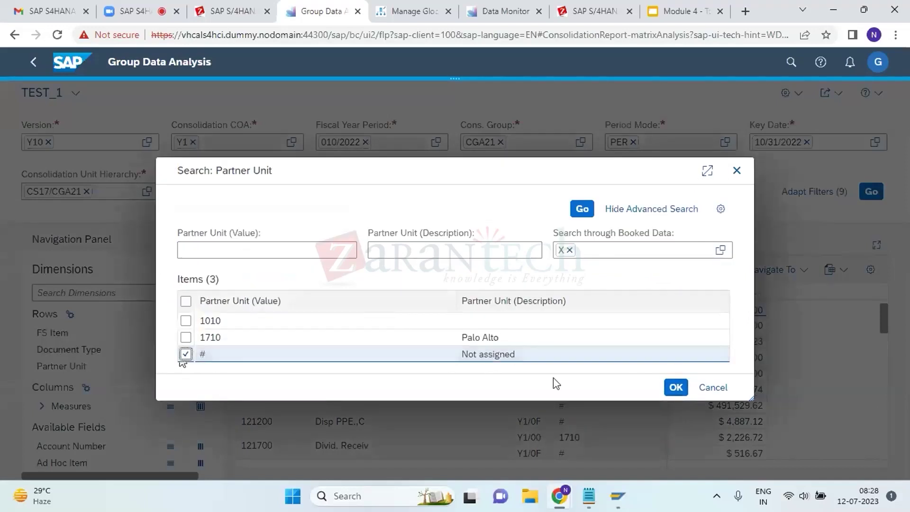
pyautogui.click(673, 391)
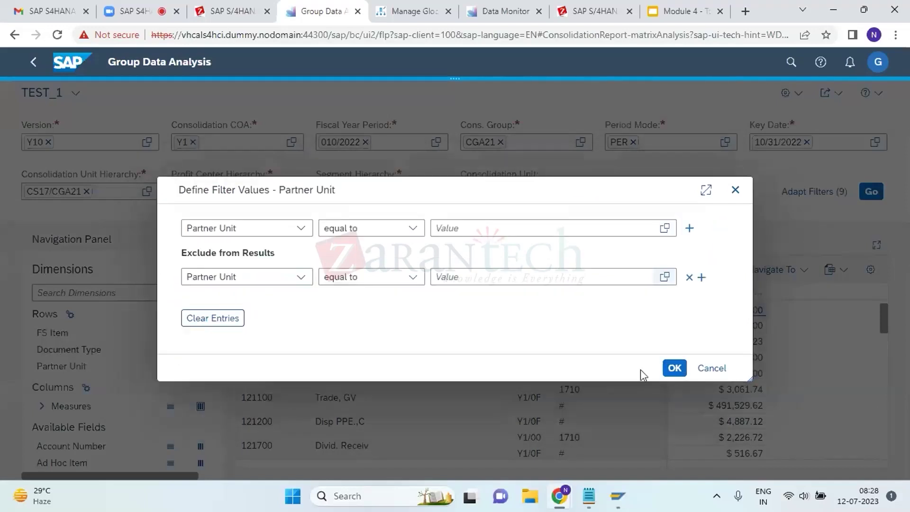
pyautogui.click(491, 270)
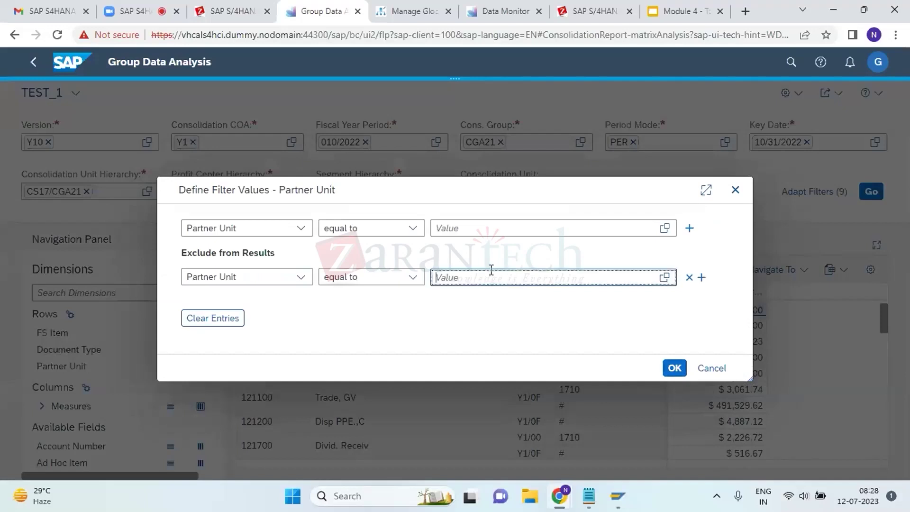
pyautogui.write('#')
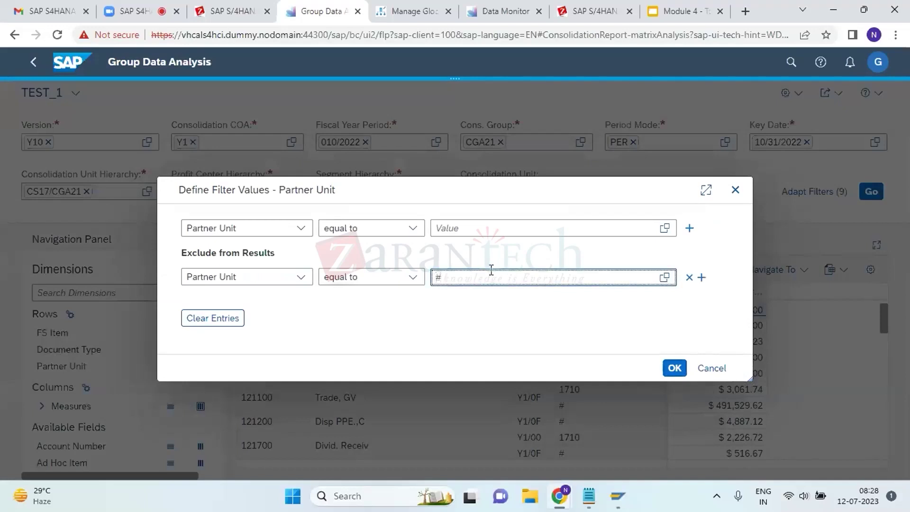
pyautogui.click(505, 335)
pyautogui.click(675, 370)
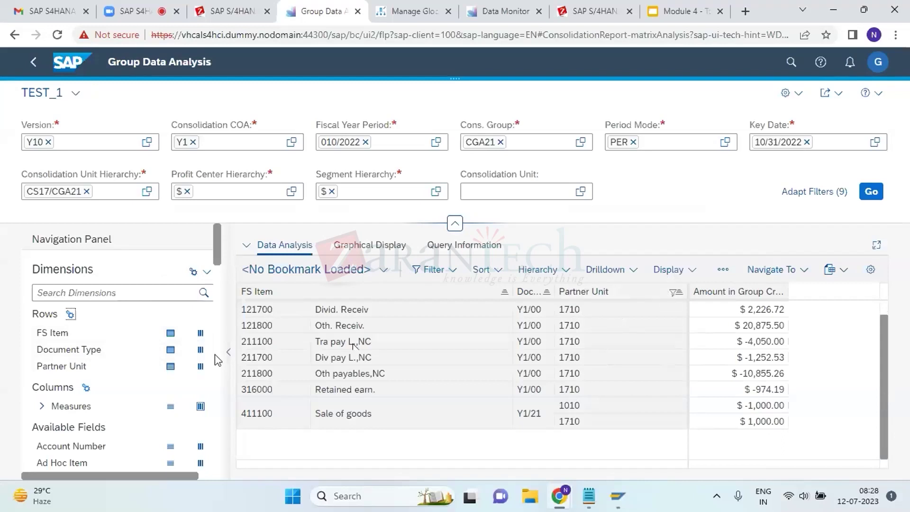
# Delete the filter from the Partner Unit dimension
pyautogui.rightClick(95, 368)
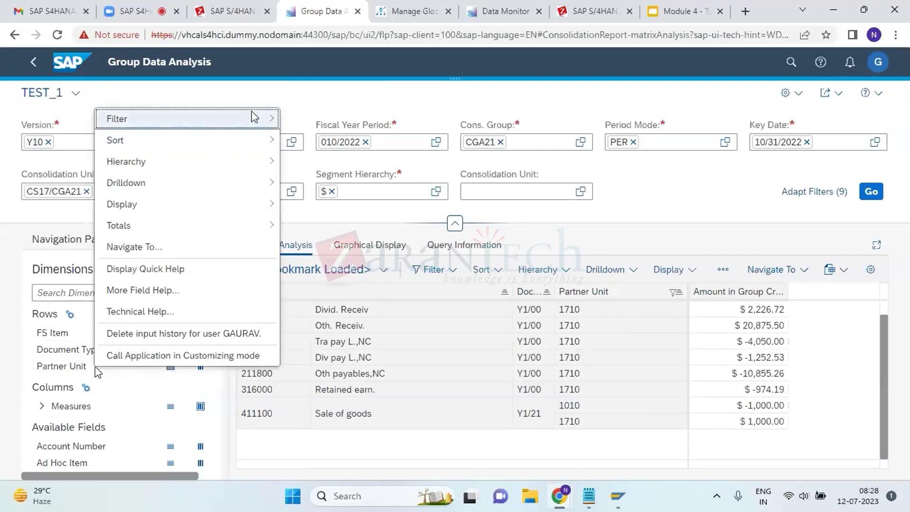
pyautogui.moveTo(253, 114)
pyautogui.click(353, 143)
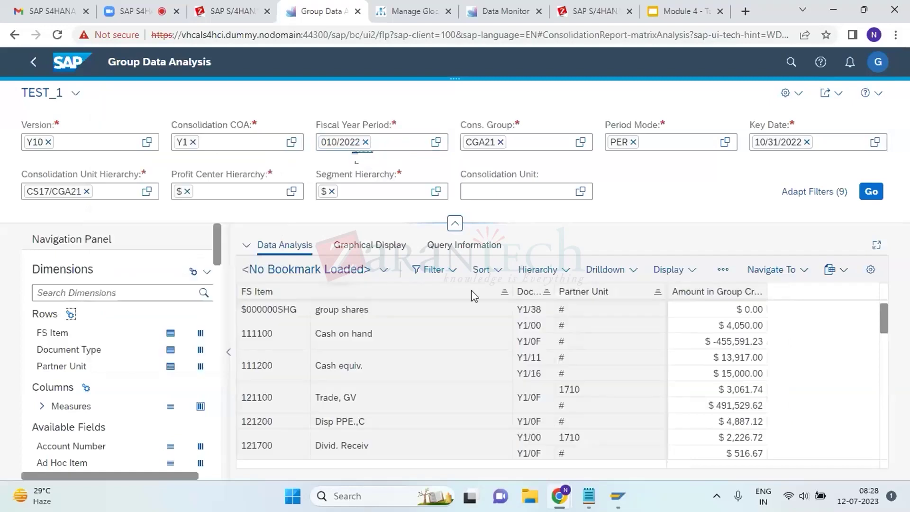
# Examine the comparison operators, including between, and the selectable values for a Partner Unit filter without applying one
pyautogui.rightClick(71, 371)
pyautogui.moveTo(186, 124)
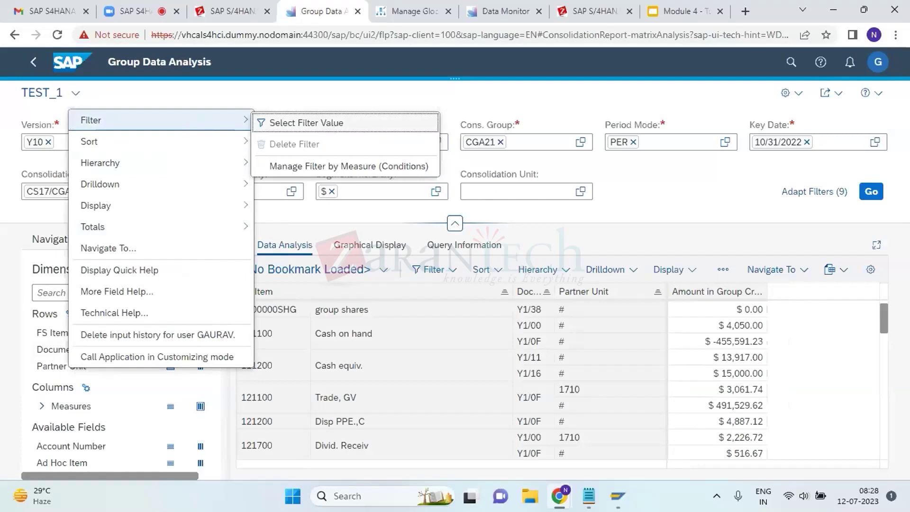
pyautogui.click(331, 124)
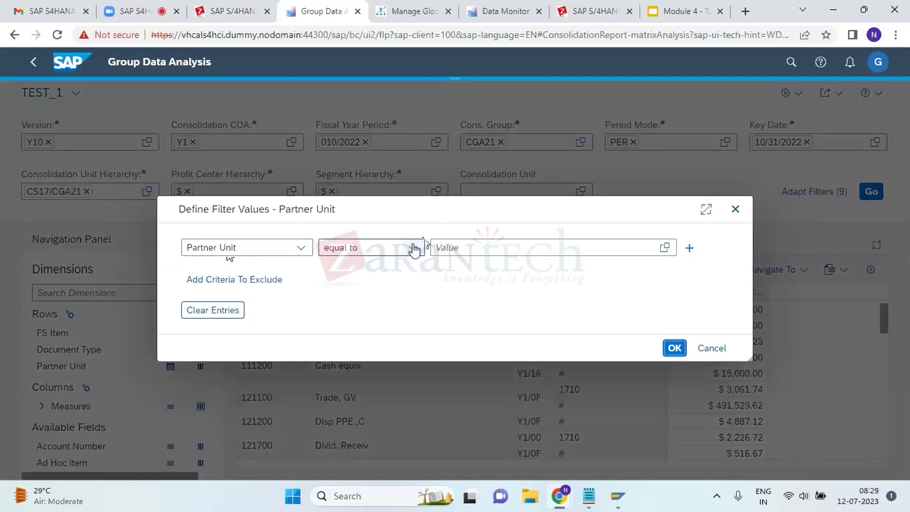
pyautogui.click(413, 249)
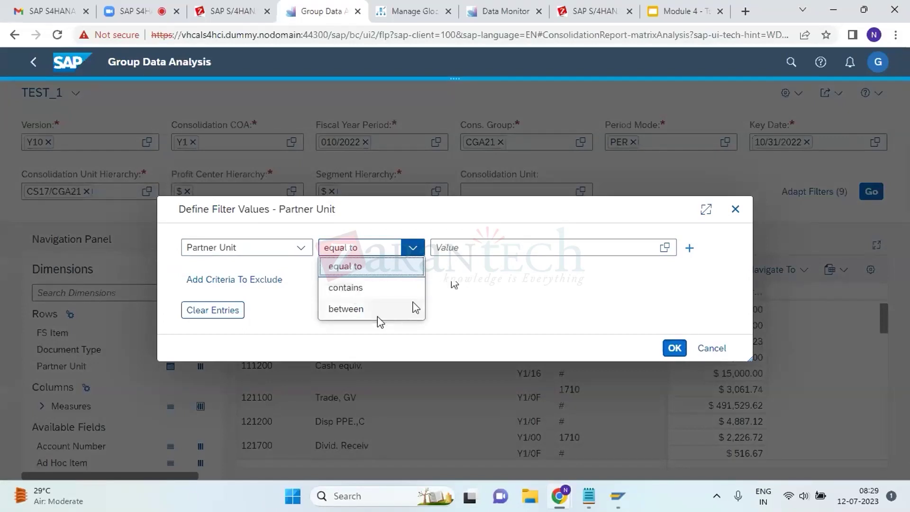
pyautogui.click(415, 309)
pyautogui.click(484, 247)
pyautogui.click(527, 248)
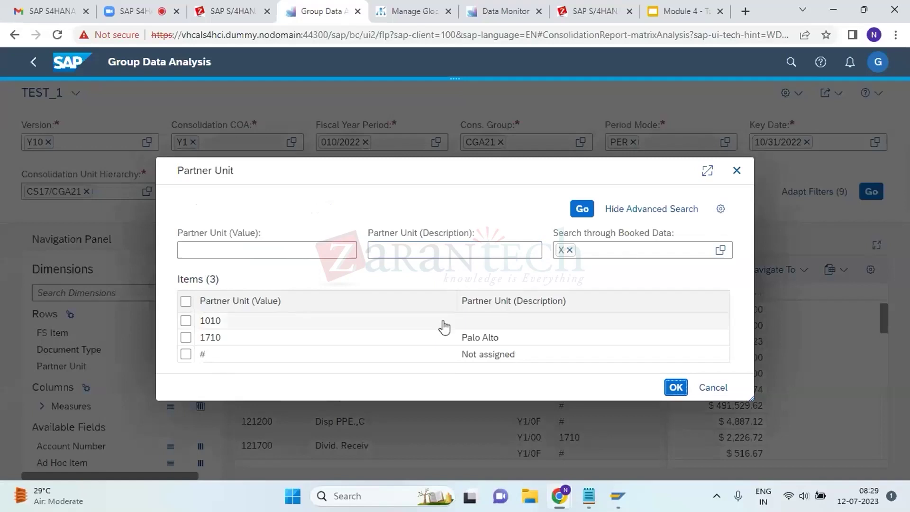
pyautogui.click(715, 390)
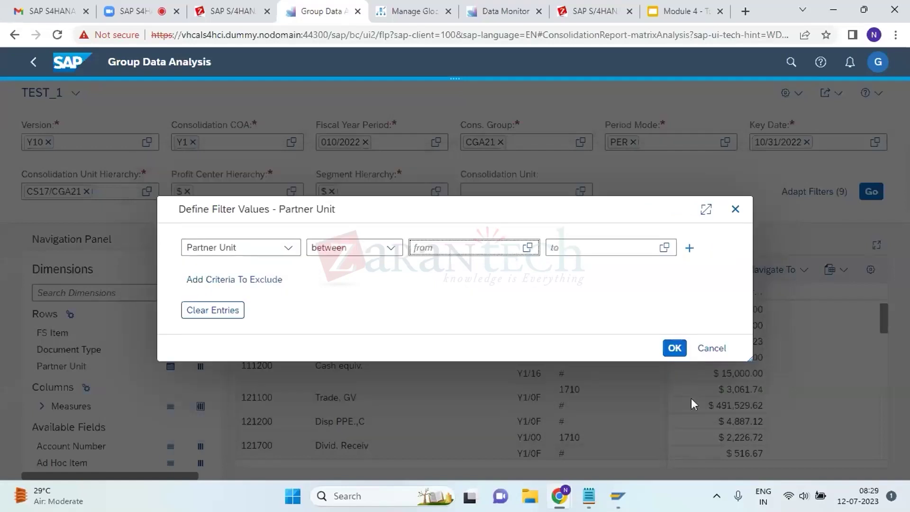
pyautogui.click(703, 351)
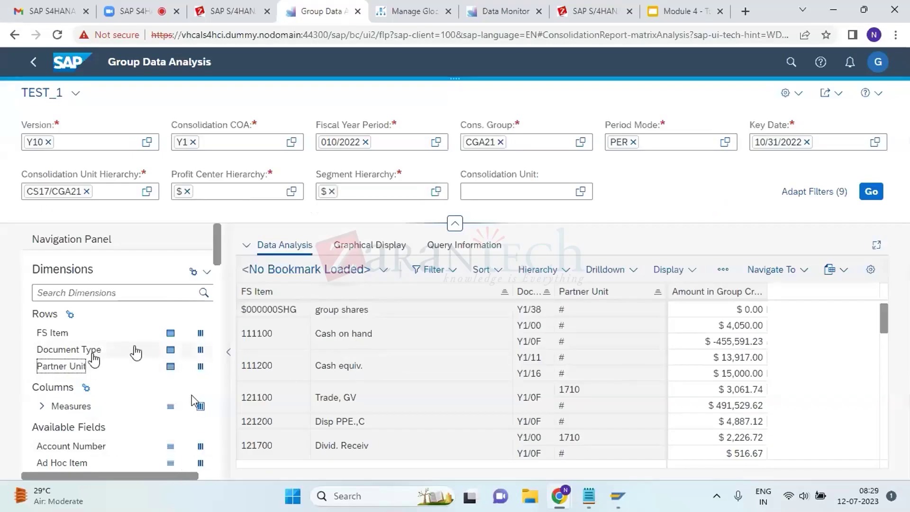
# Replace Document Type and Partner Unit in the report rows with the Account Number dimension
pyautogui.click(115, 351)
pyautogui.moveTo(116, 352); pyautogui.dragTo(121, 437)
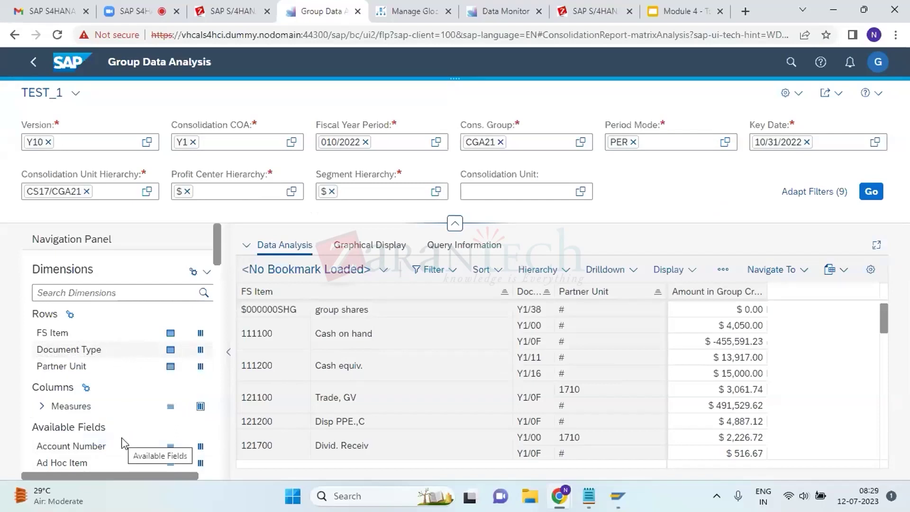
pyautogui.moveTo(72, 351); pyautogui.dragTo(98, 456)
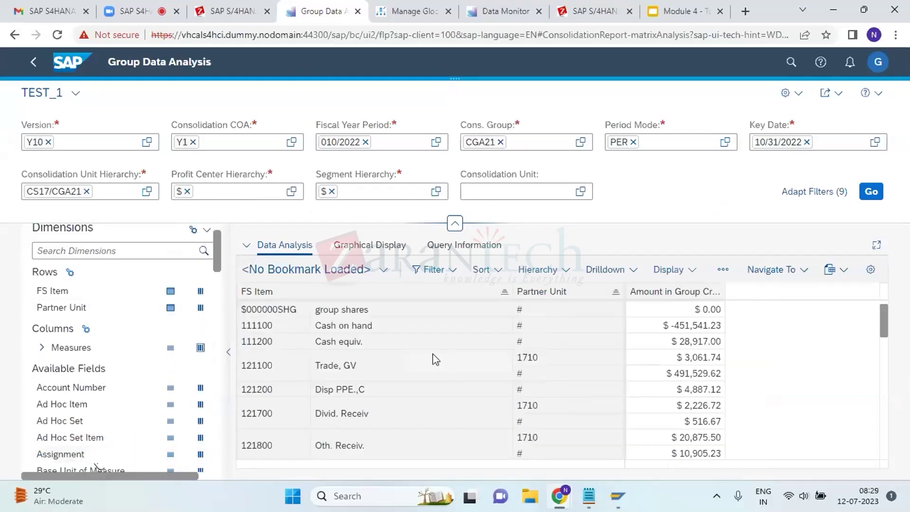
pyautogui.moveTo(91, 389); pyautogui.dragTo(171, 390)
pyautogui.click(171, 389)
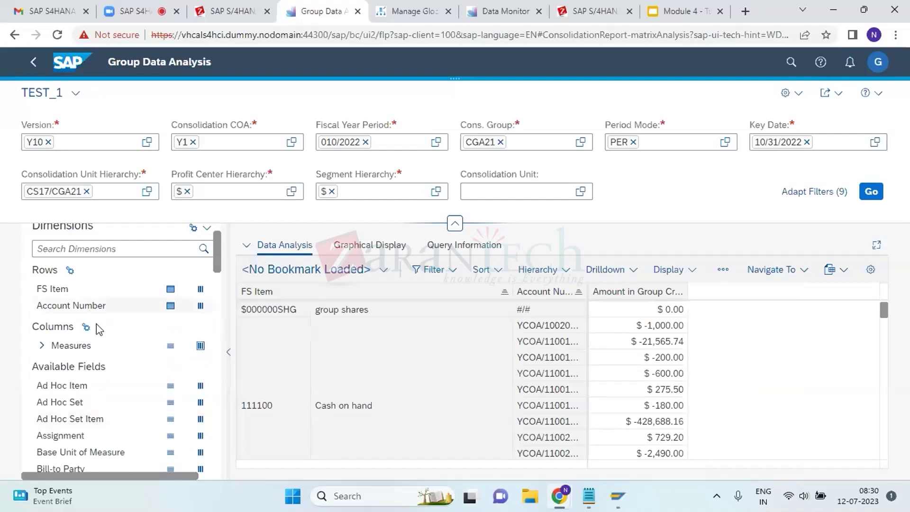
# Add the Fiscal Year Period dimension to the report columns
pyautogui.scroll(-5, 137, 443)
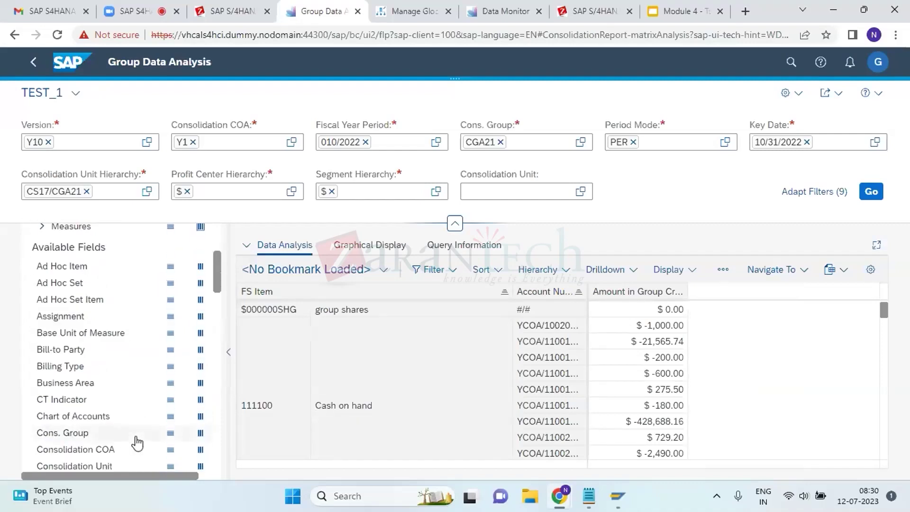
pyautogui.scroll(-5, 137, 442)
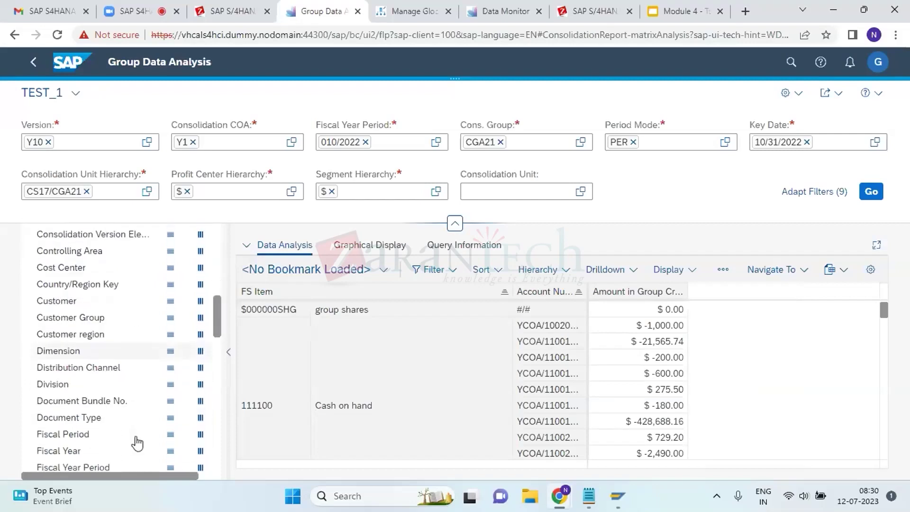
pyautogui.scroll(-2, 137, 442)
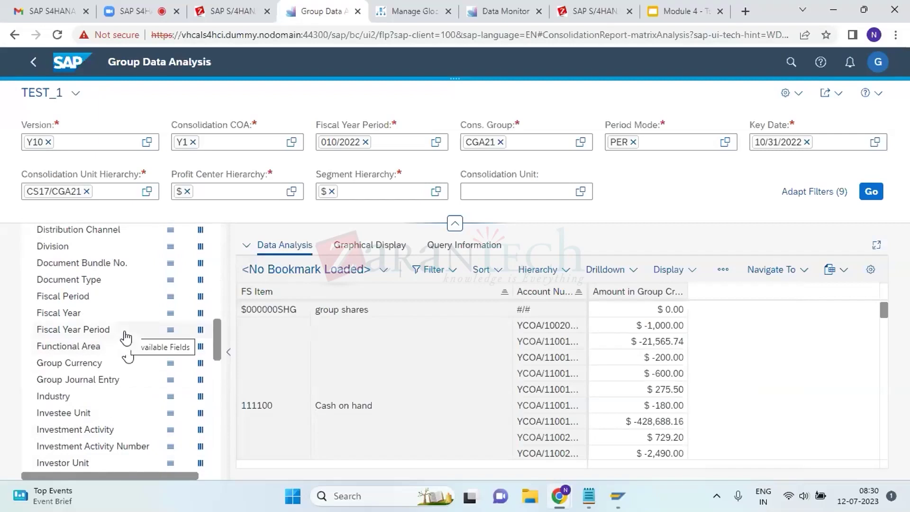
pyautogui.click(200, 330)
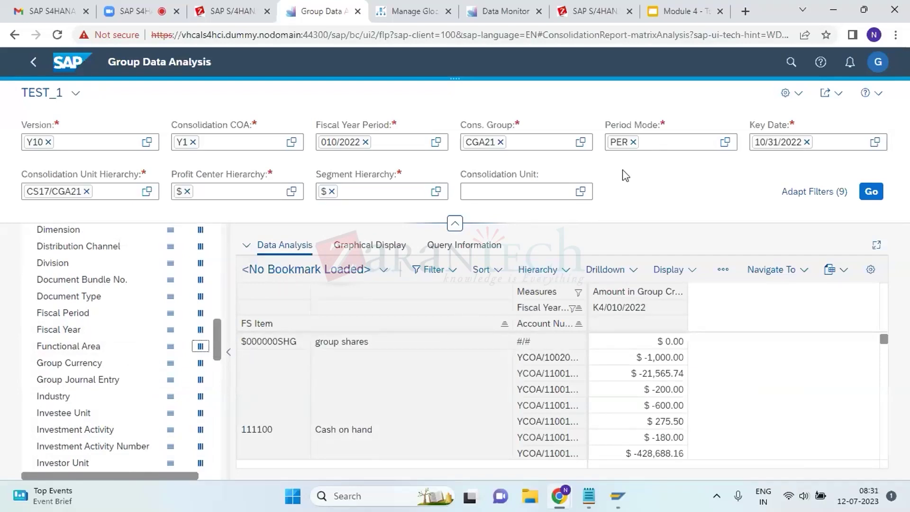
# Add YTD to the Period Mode filter alongside PER and set the Consolidation Unit Hierarchy to $
pyautogui.click(662, 142)
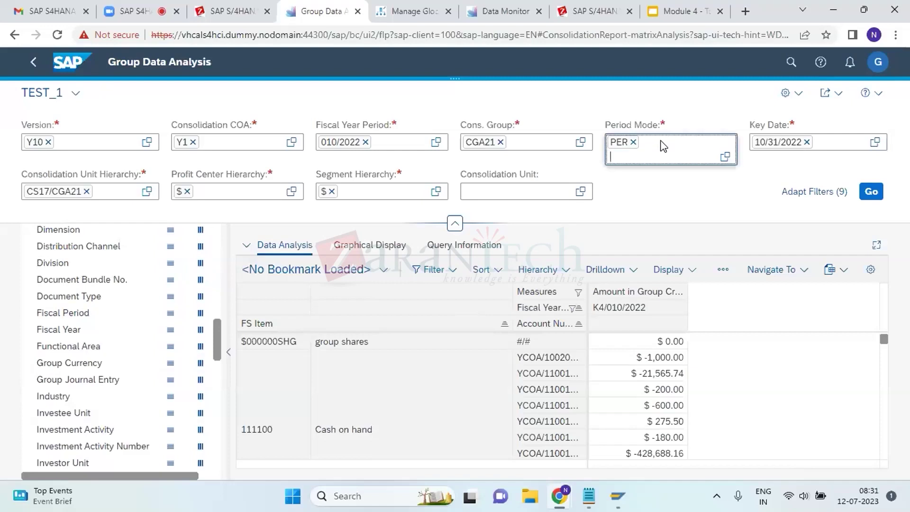
pyautogui.write('YTD')
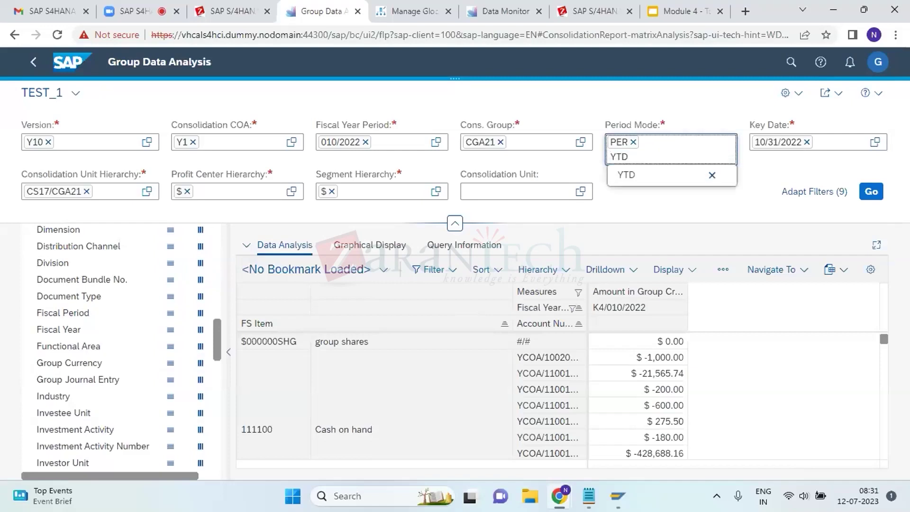
pyautogui.press('Return')
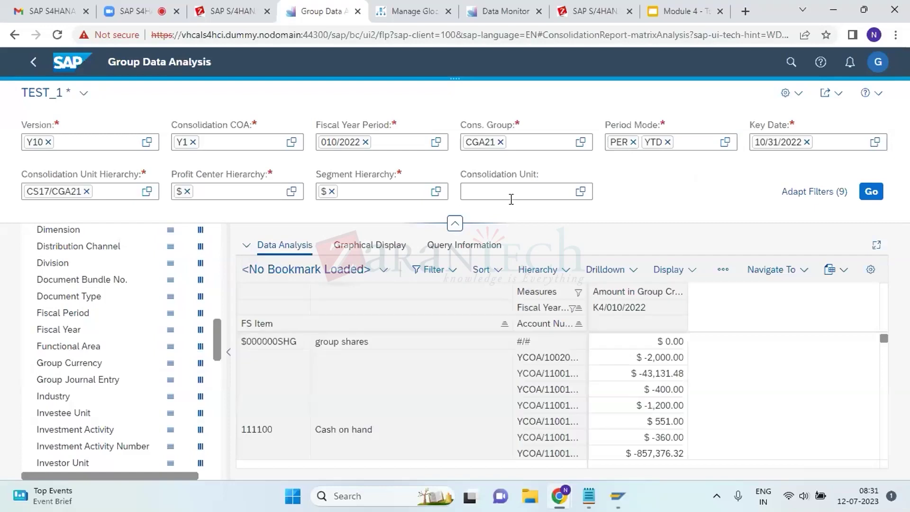
pyautogui.click(87, 192)
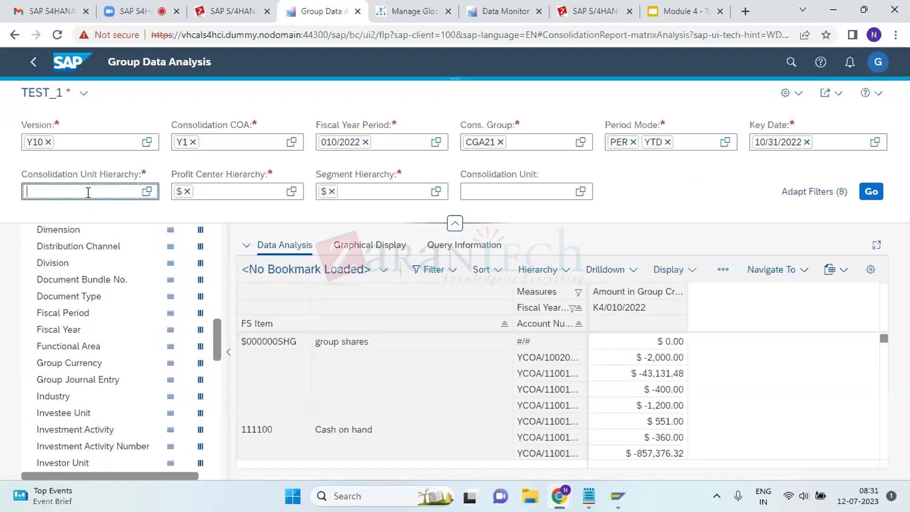
pyautogui.press('Return')
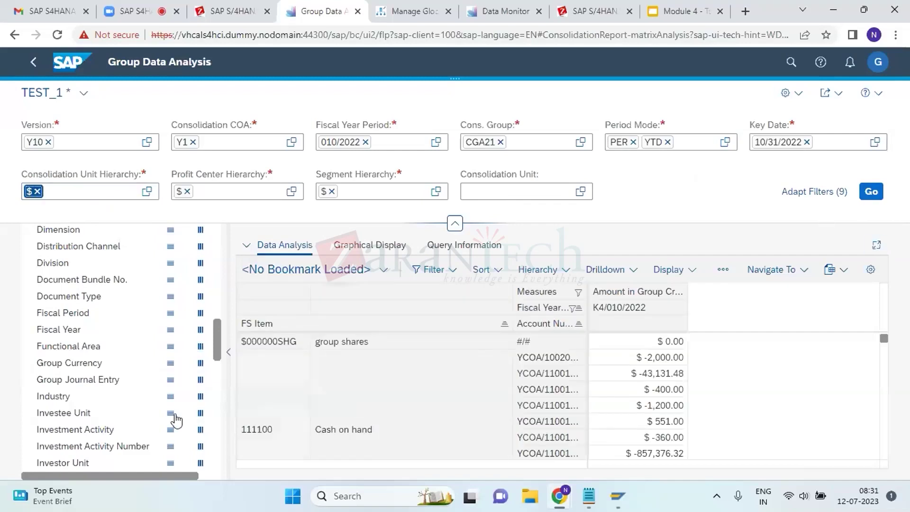
# Add the Period Mode dimension to the report columns and compare the PER and YTD amounts by account
pyautogui.scroll(-1, 119, 426)
pyautogui.scroll(-5, 119, 426)
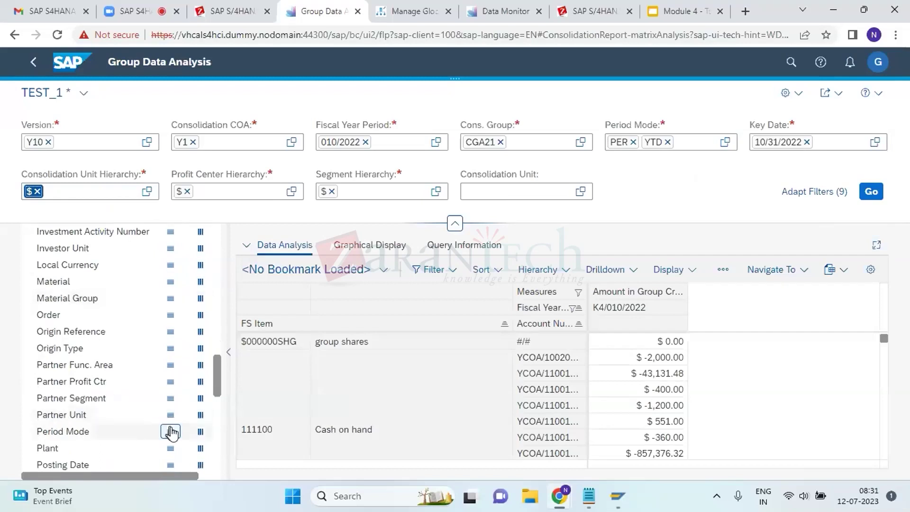
pyautogui.click(201, 432)
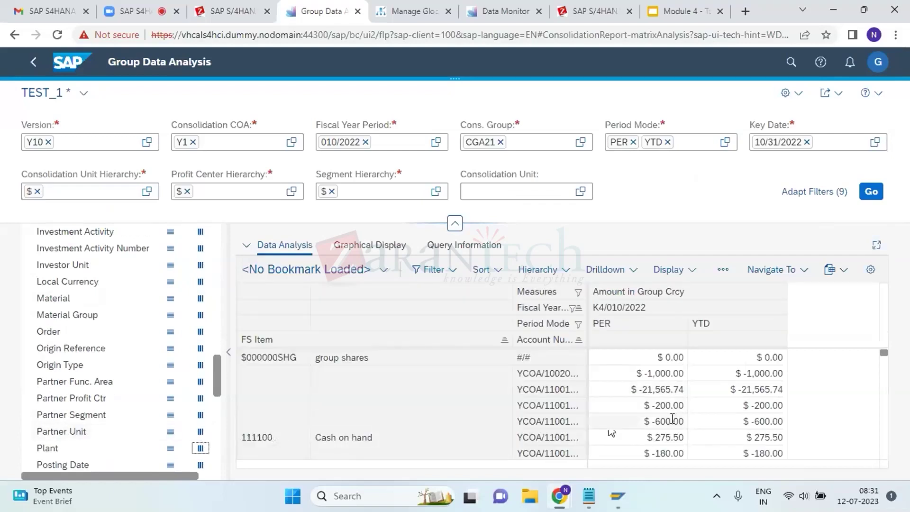
pyautogui.scroll(-5, 671, 420)
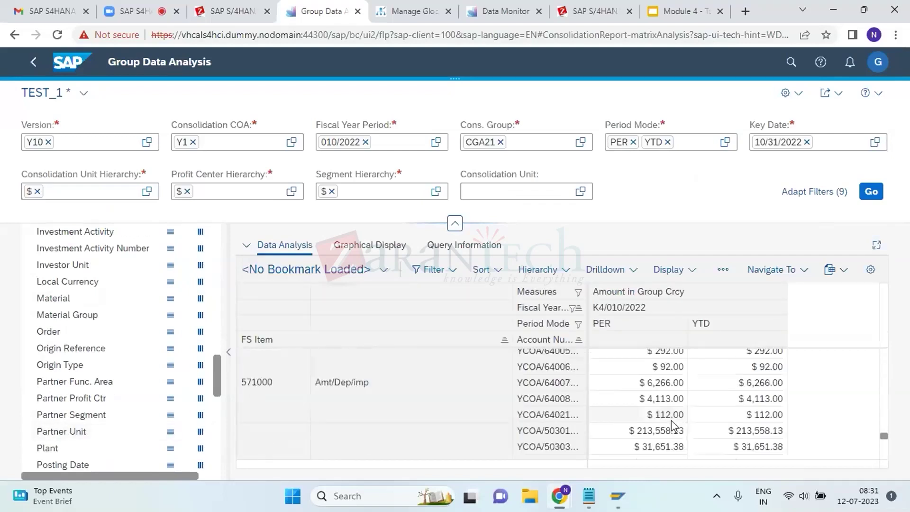
# Compare the PER and YTD amounts through the account rows, including the unassigned account row under FS item 161190
pyautogui.scroll(-3, 716, 411)
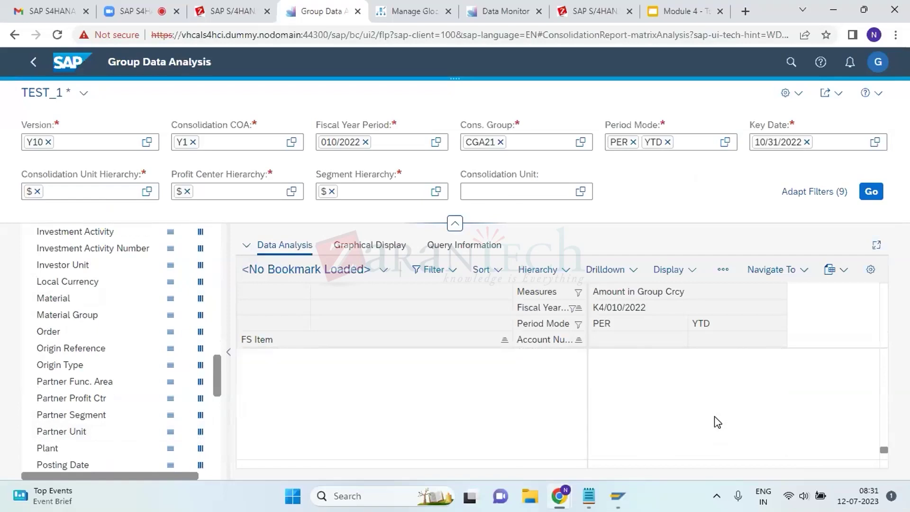
pyautogui.scroll(10, 715, 417)
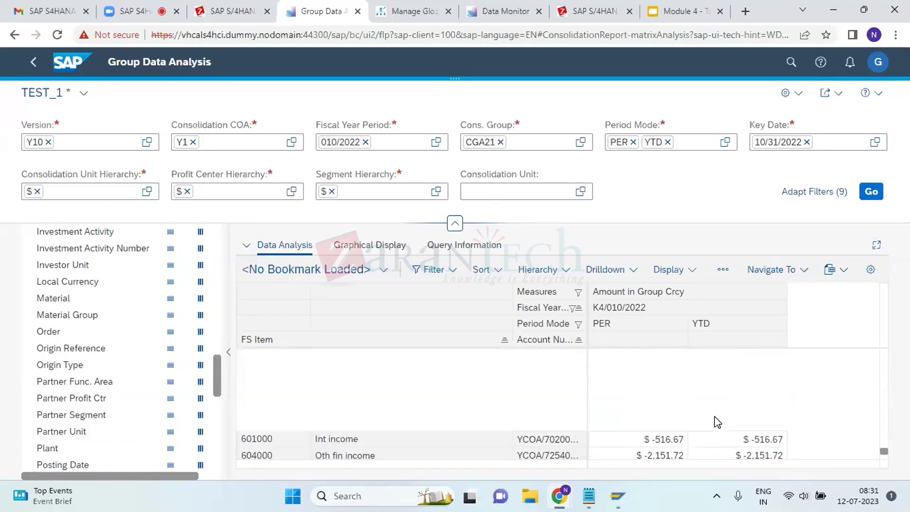
pyautogui.scroll(-5, 716, 421)
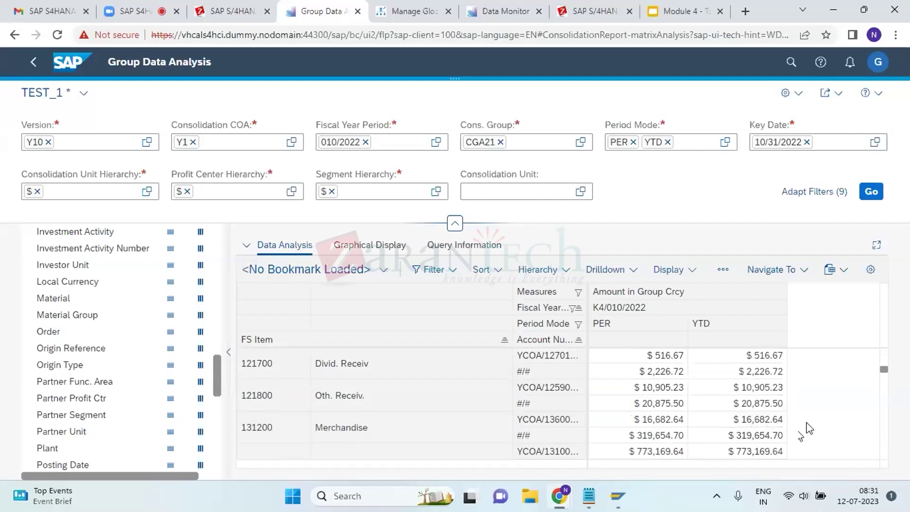
pyautogui.scroll(-3, 809, 428)
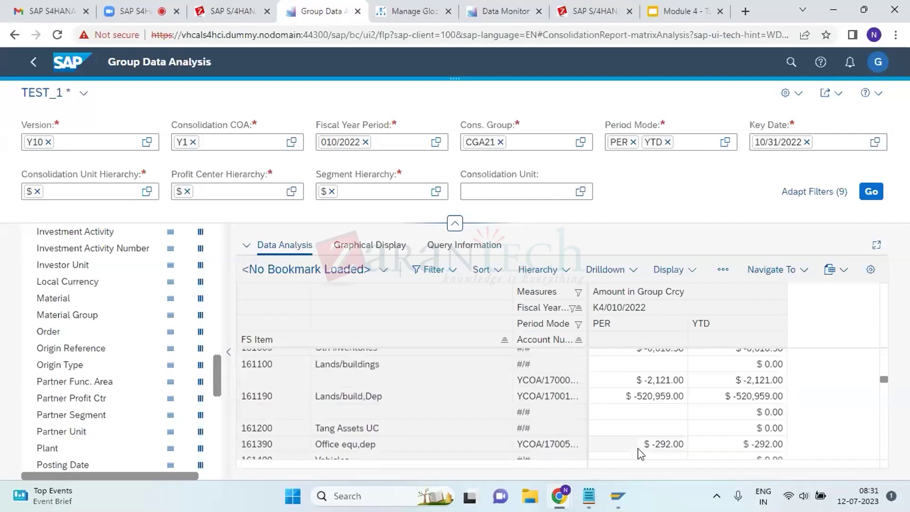
pyautogui.click(552, 412)
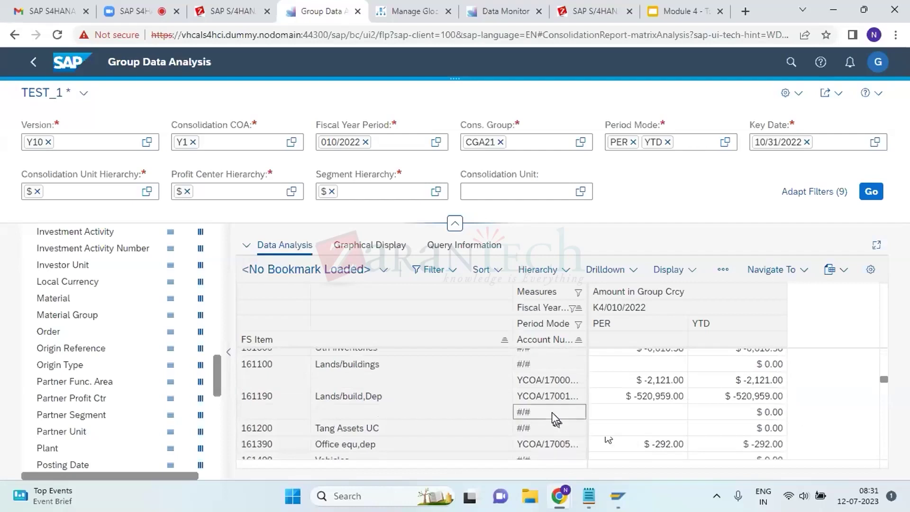
pyautogui.rightClick(552, 412)
pyautogui.click(627, 418)
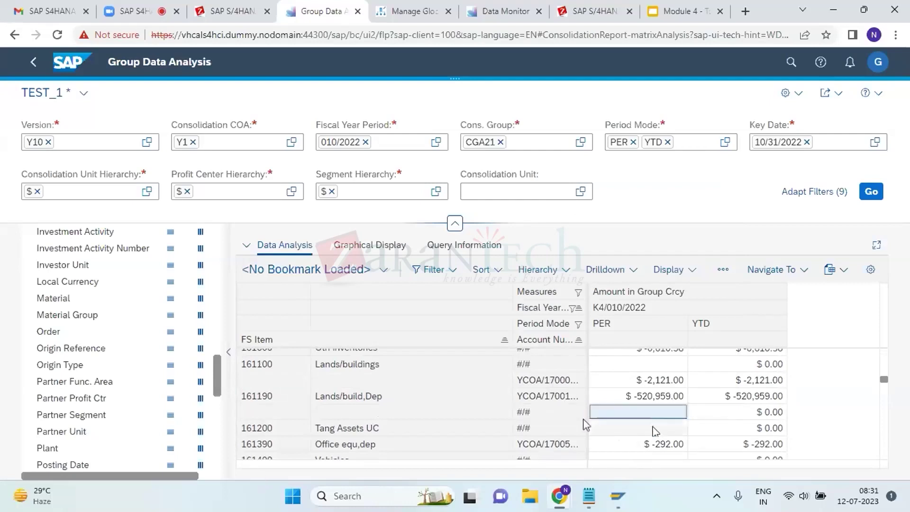
# Suppress the zero values for the FS Item rows of the report
pyautogui.click(279, 415)
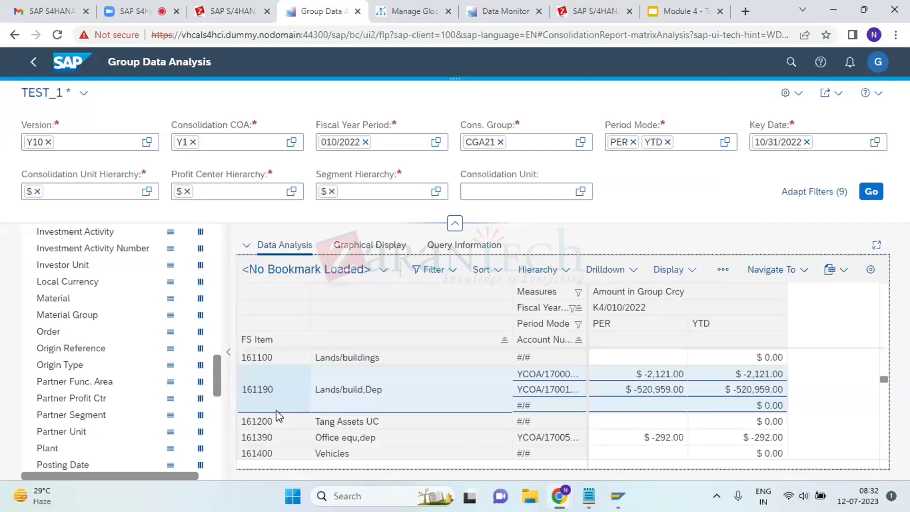
pyautogui.rightClick(278, 412)
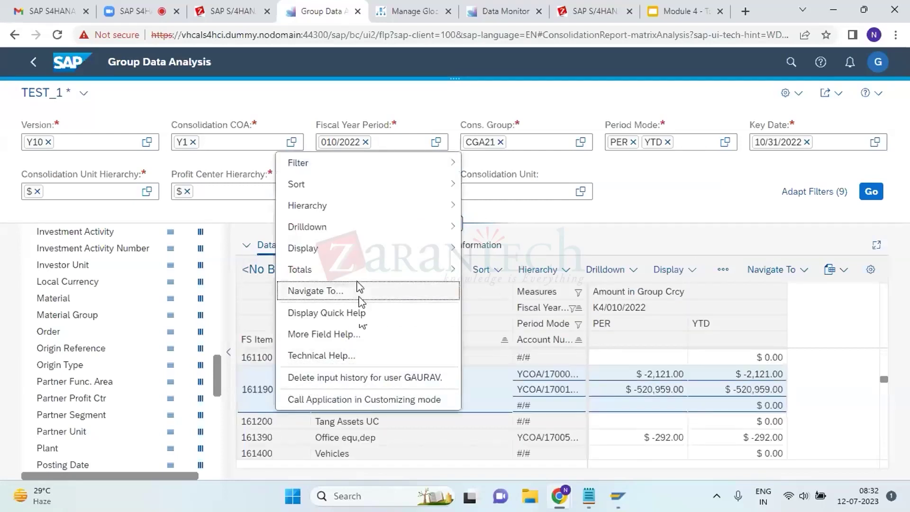
pyautogui.moveTo(356, 280)
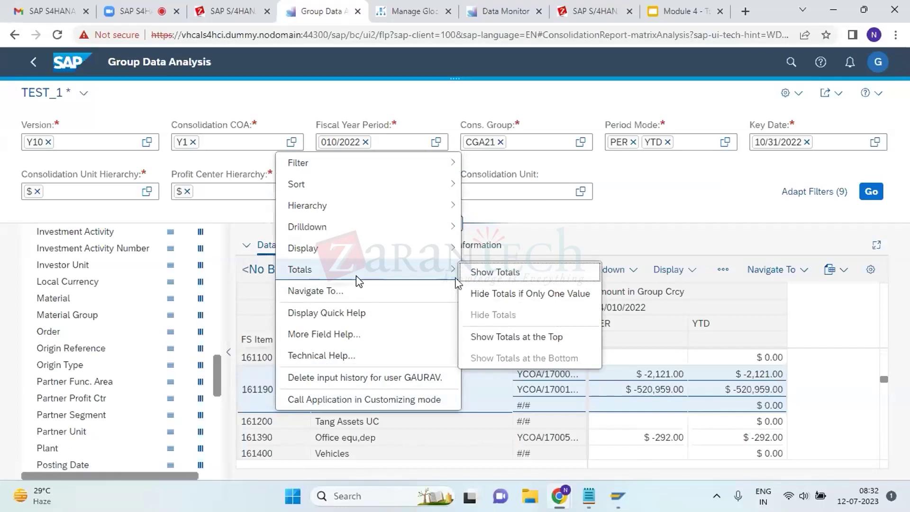
pyautogui.moveTo(427, 256)
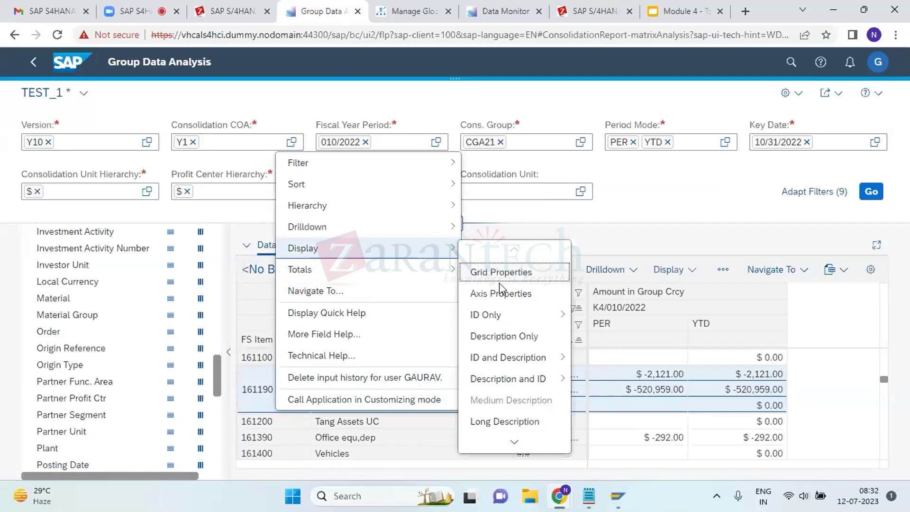
pyautogui.click(513, 442)
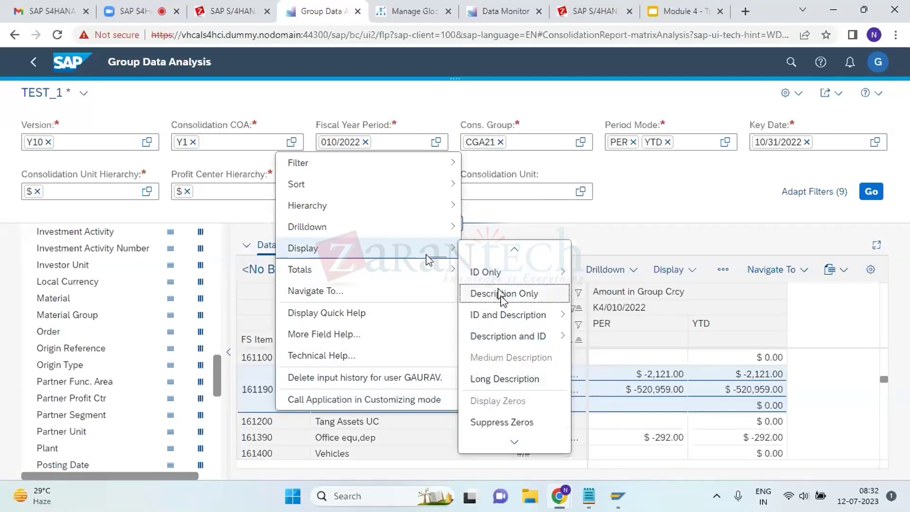
pyautogui.click(512, 422)
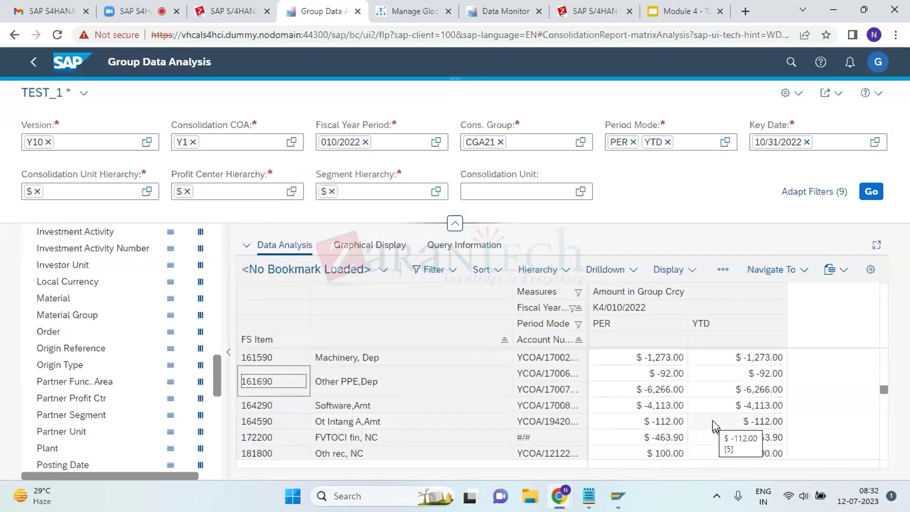
# Review the PER and YTD amounts down to the financial expense items and check the FS Item display options
pyautogui.scroll(-10, 713, 420)
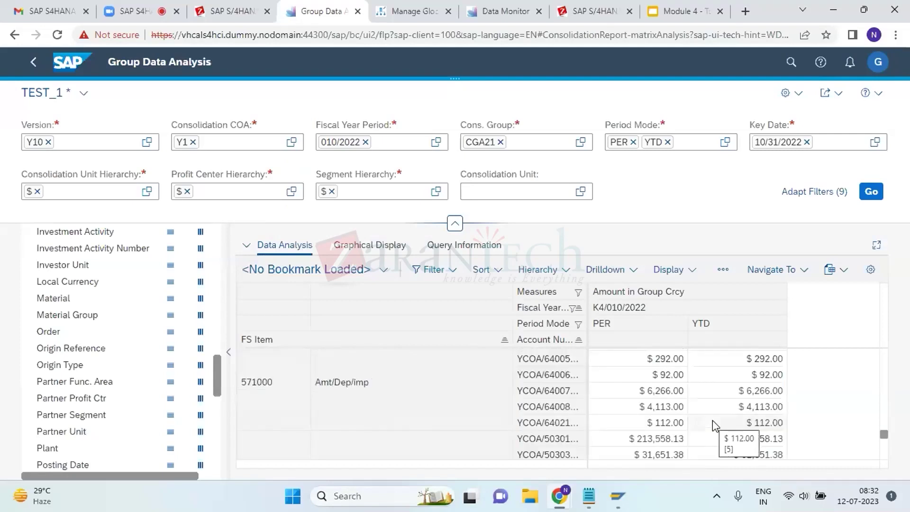
pyautogui.scroll(-2, 712, 420)
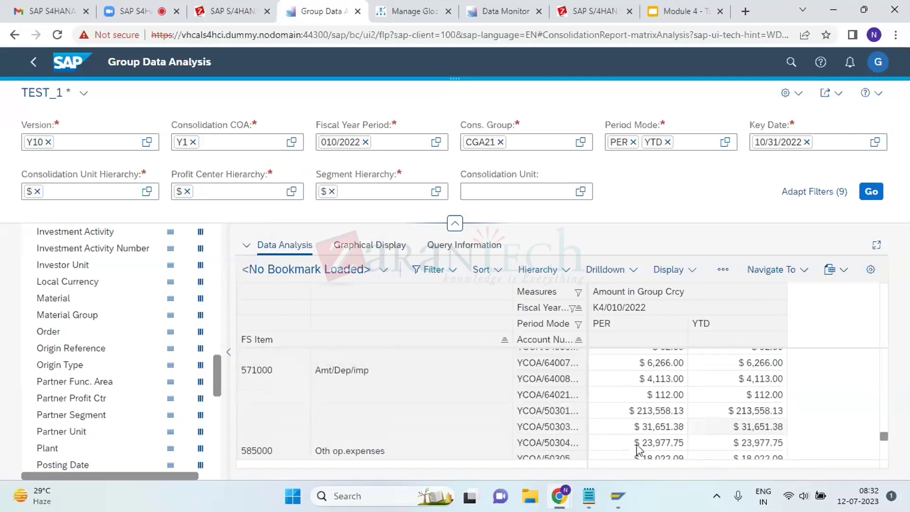
pyautogui.click(285, 363)
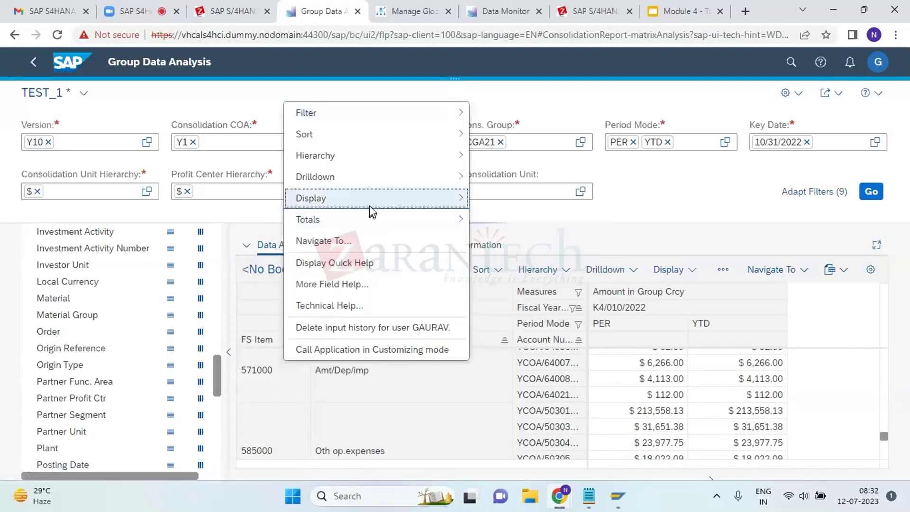
pyautogui.moveTo(370, 207)
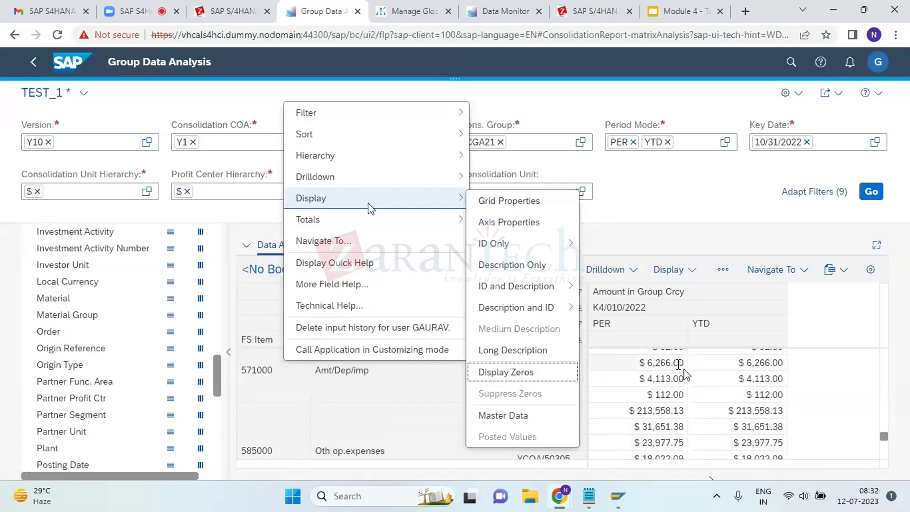
pyautogui.click(706, 431)
pyautogui.scroll(-3, 705, 440)
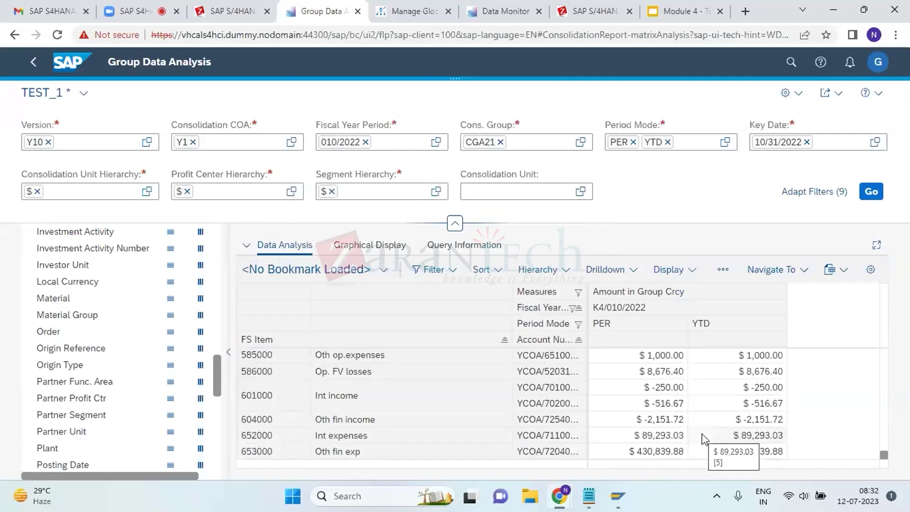
pyautogui.scroll(5, 706, 440)
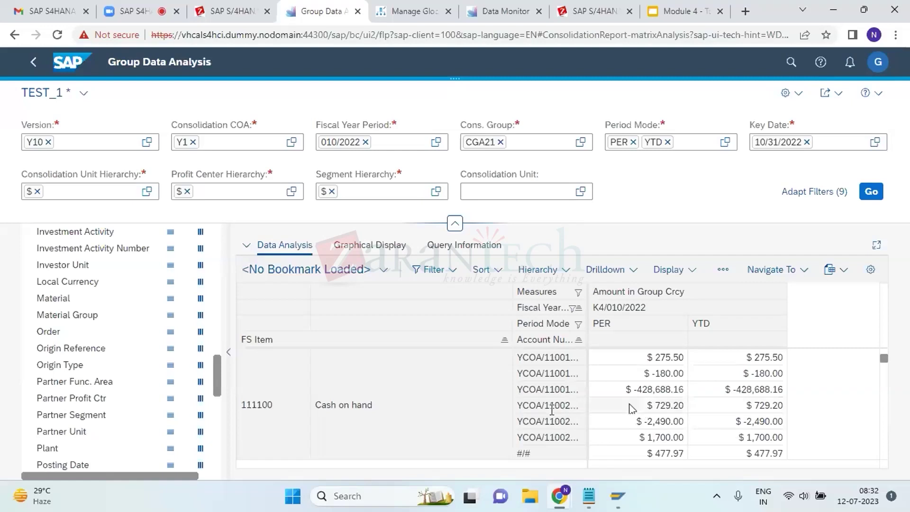
pyautogui.rightClick(274, 401)
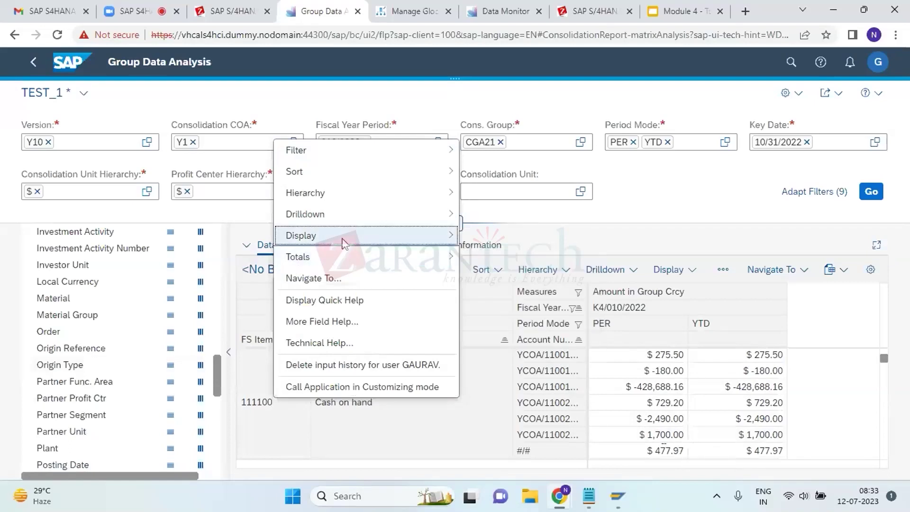
pyautogui.moveTo(368, 236)
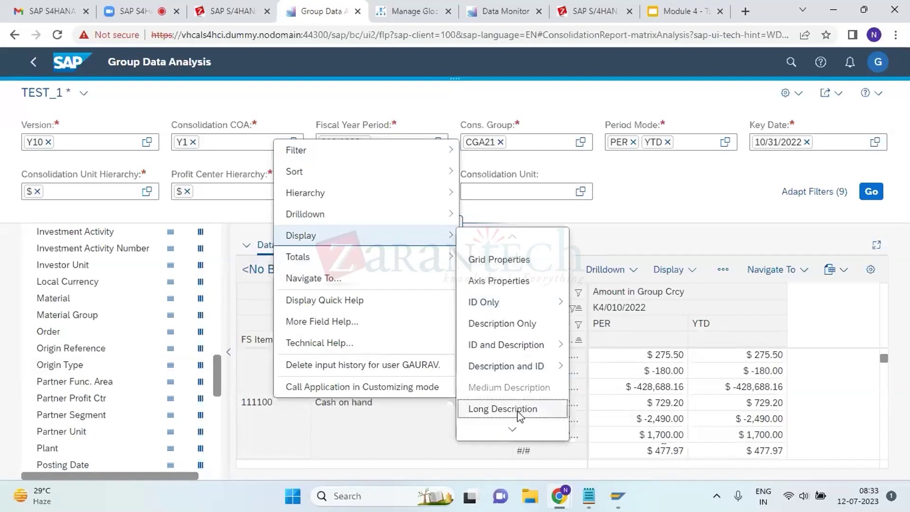
pyautogui.scroll(-2, 519, 413)
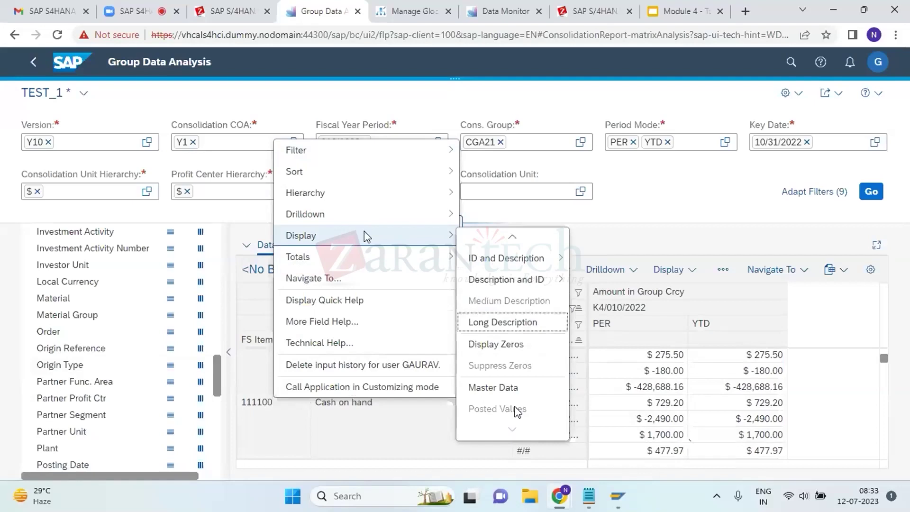
pyautogui.moveTo(346, 223)
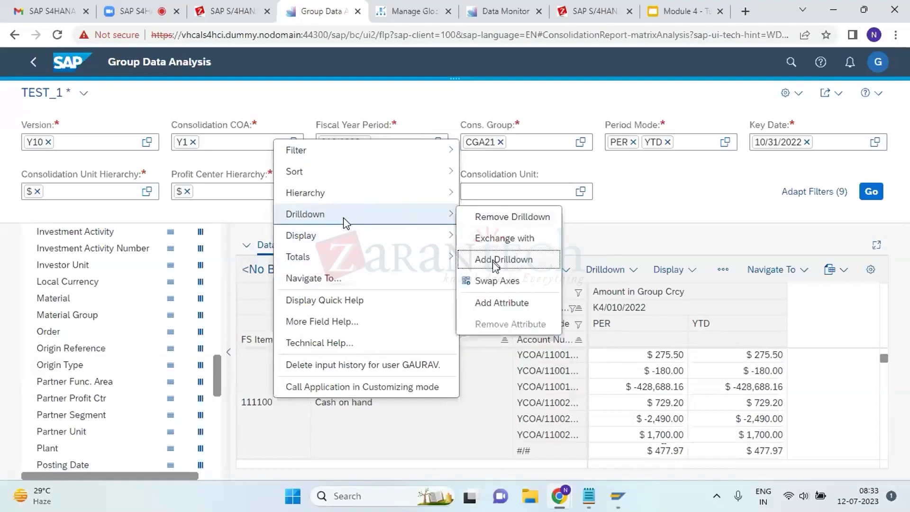
pyautogui.moveTo(418, 195)
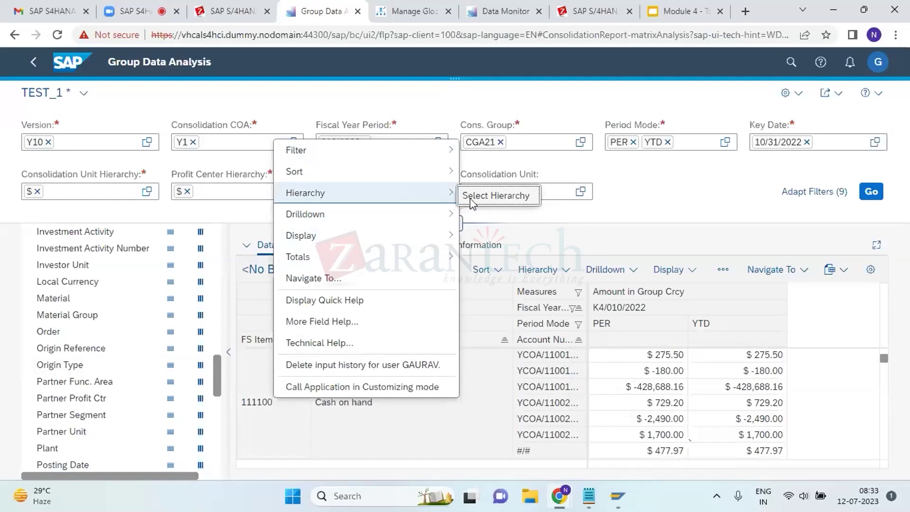
pyautogui.click(459, 432)
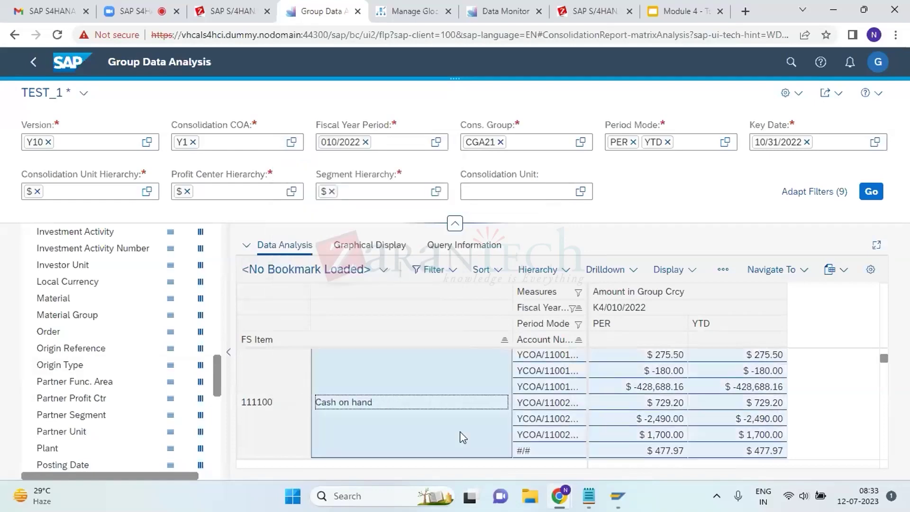
# Remove the Account Number dimension from the report rows, keeping only FS Item
pyautogui.scroll(10, 143, 332)
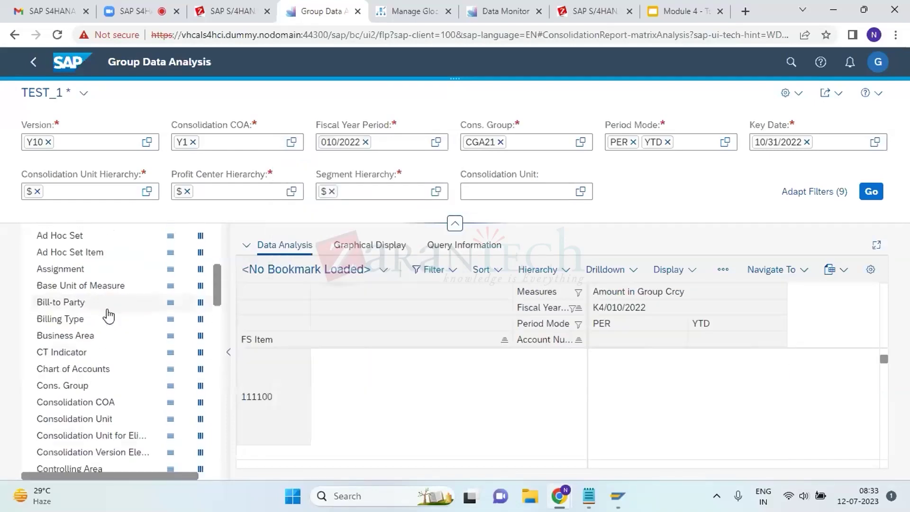
pyautogui.scroll(2, 110, 316)
pyautogui.click(172, 351)
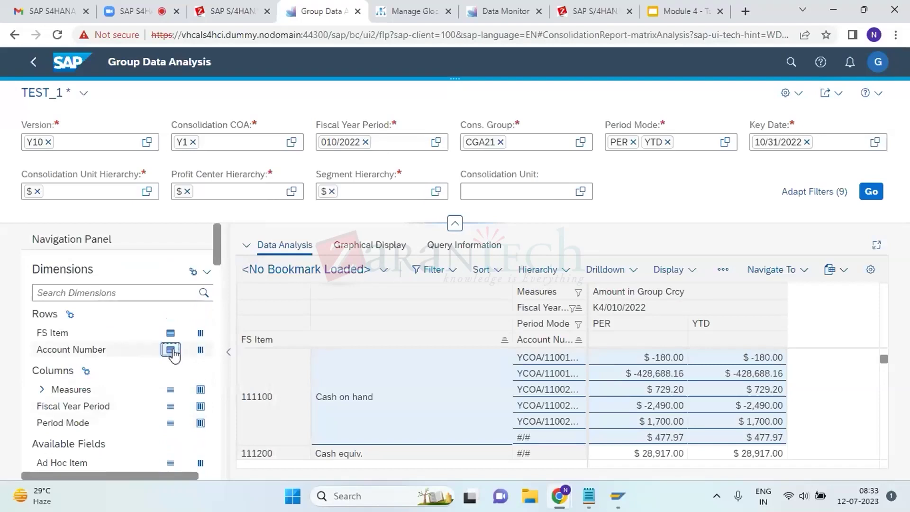
pyautogui.click(171, 351)
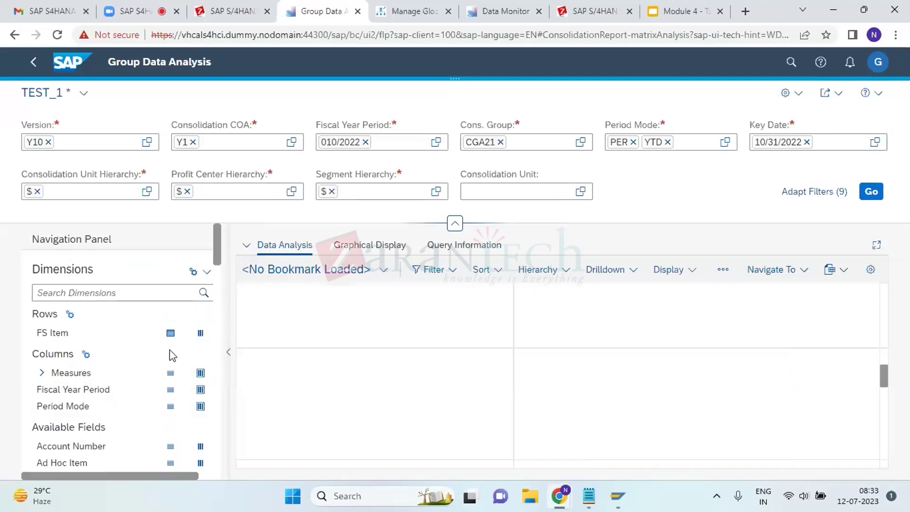
# Assign the Y1/BS Balance Sheet hierarchy valid from 01/01/1900 to the FS Item dimension
pyautogui.rightClick(68, 333)
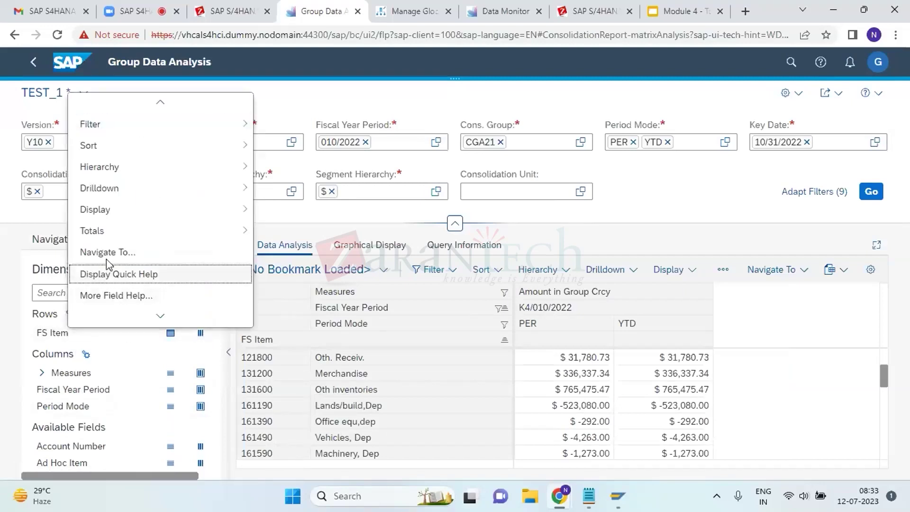
pyautogui.moveTo(208, 174)
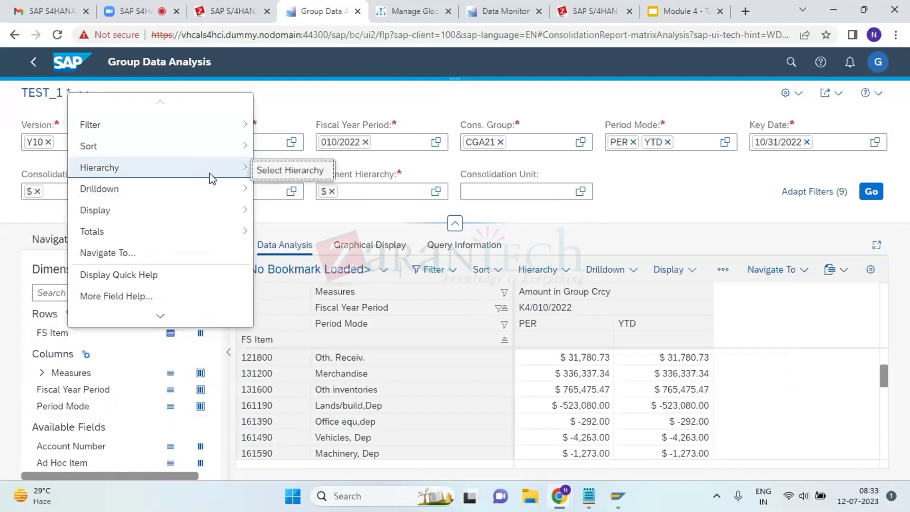
pyautogui.click(287, 173)
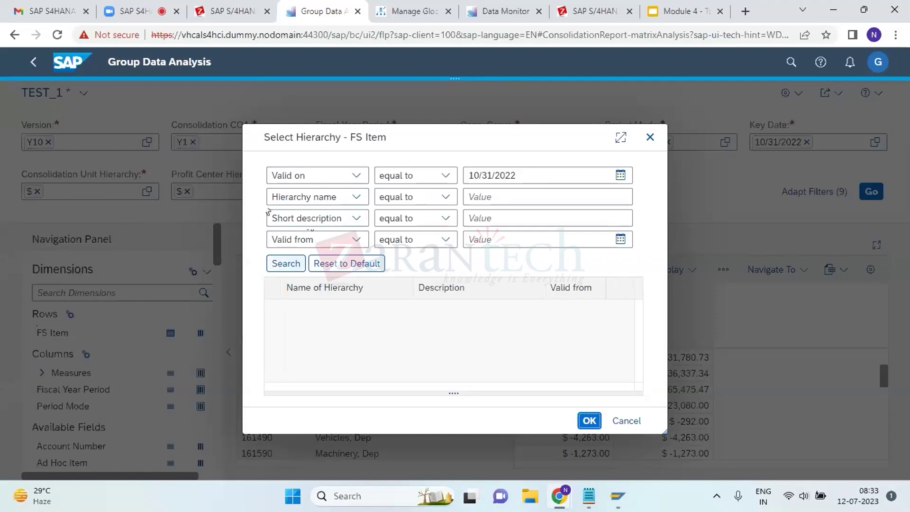
pyautogui.click(296, 264)
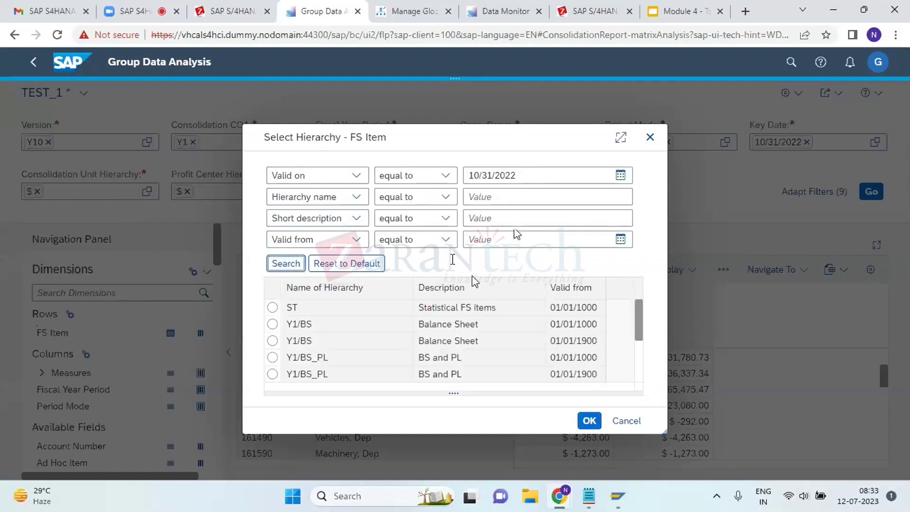
pyautogui.scroll(-3, 496, 365)
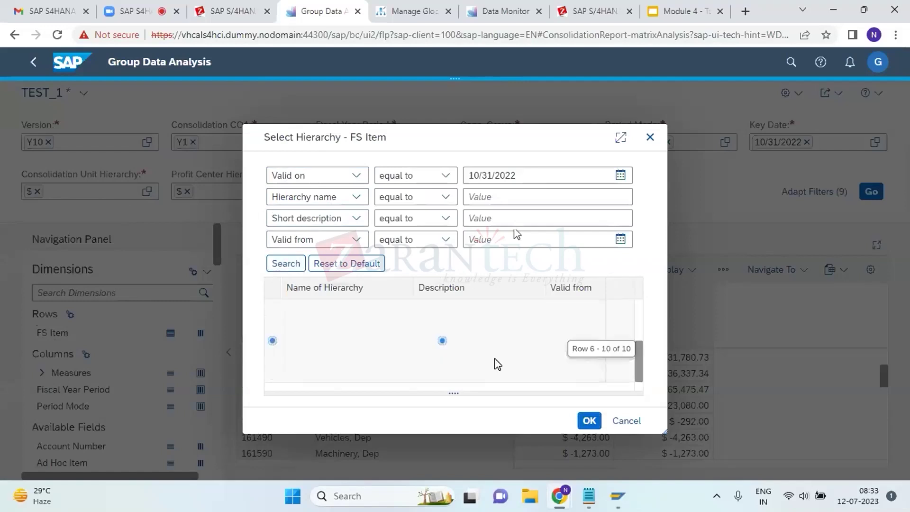
pyautogui.scroll(3, 496, 365)
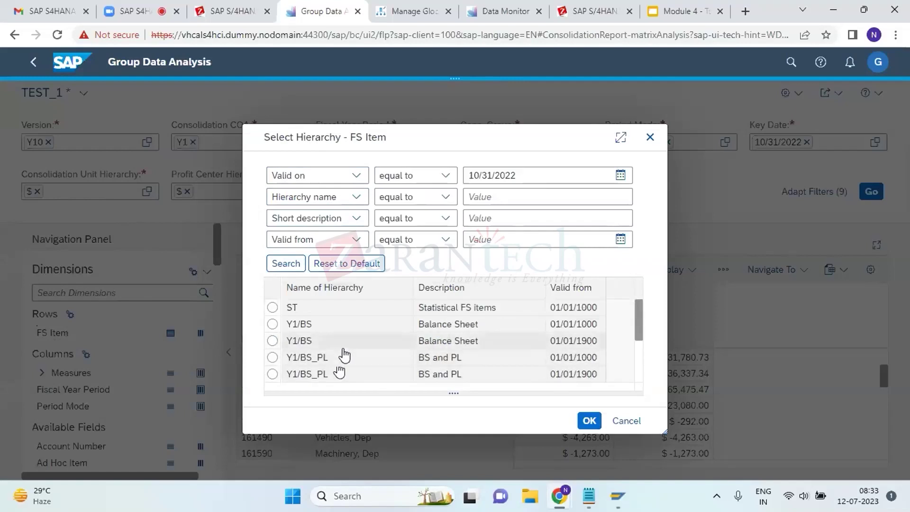
pyautogui.click(273, 341)
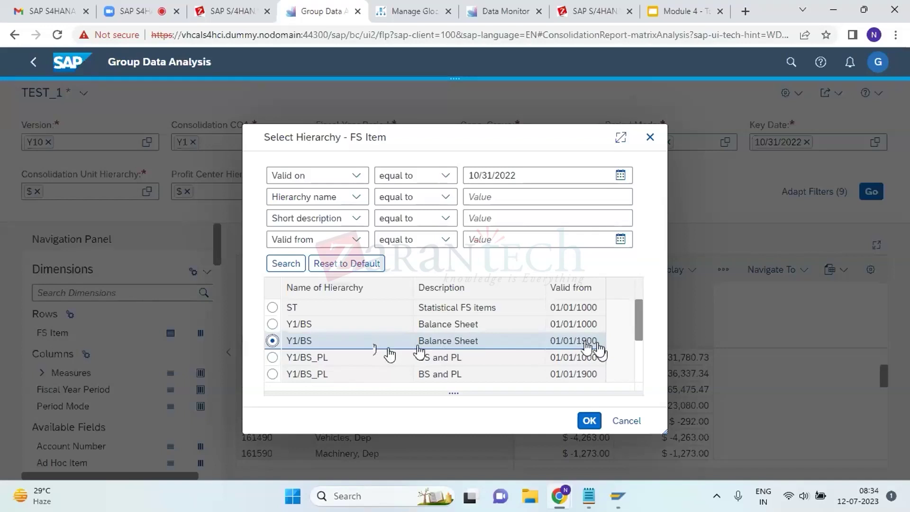
pyautogui.click(591, 421)
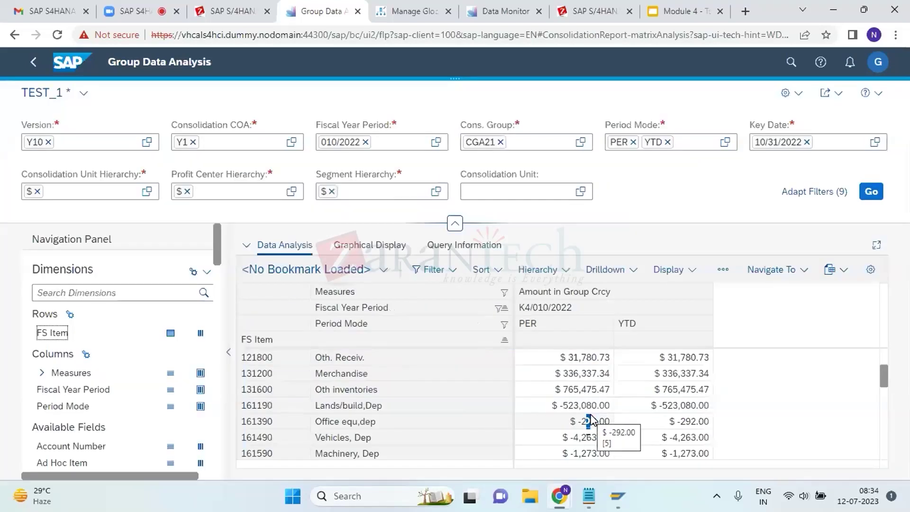
# Retry assigning the Y1/BS Balance Sheet hierarchy valid from 01/01/1900 to the FS Item rows
pyautogui.click(302, 406)
pyautogui.scroll(3, 302, 406)
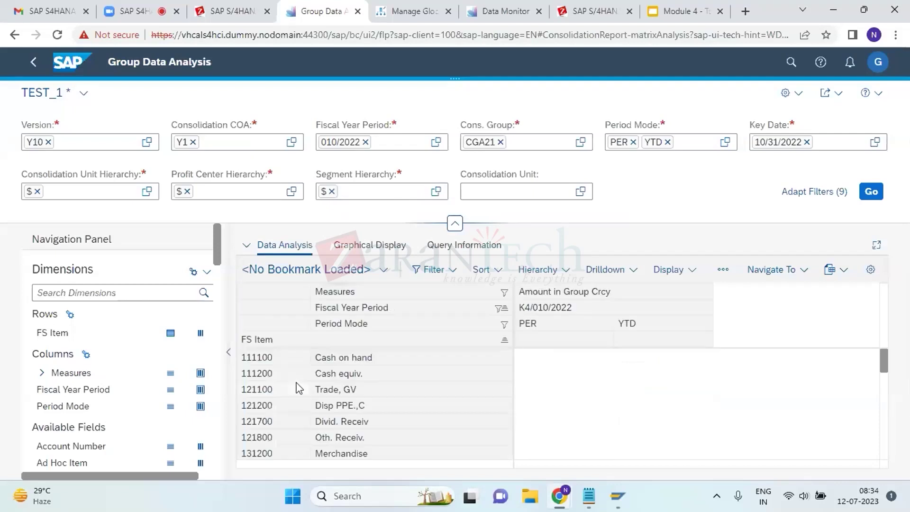
pyautogui.rightClick(70, 333)
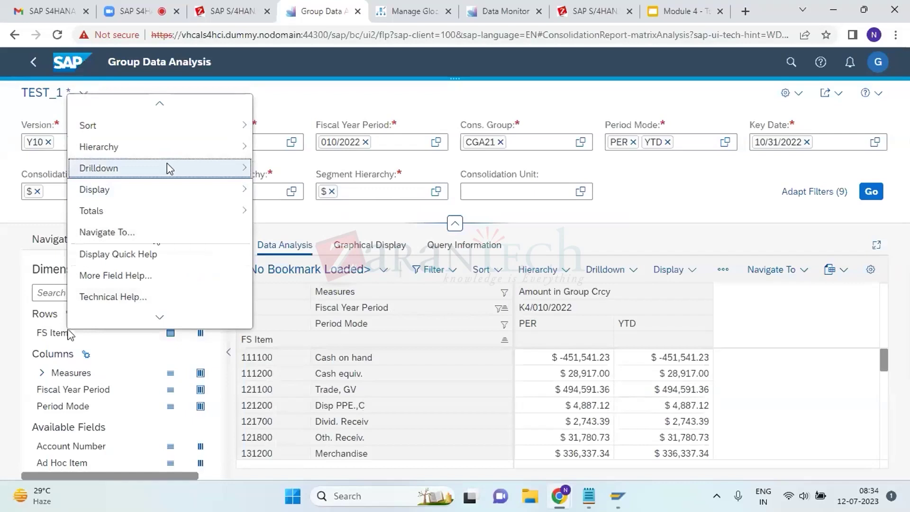
pyautogui.moveTo(169, 157)
pyautogui.click(272, 151)
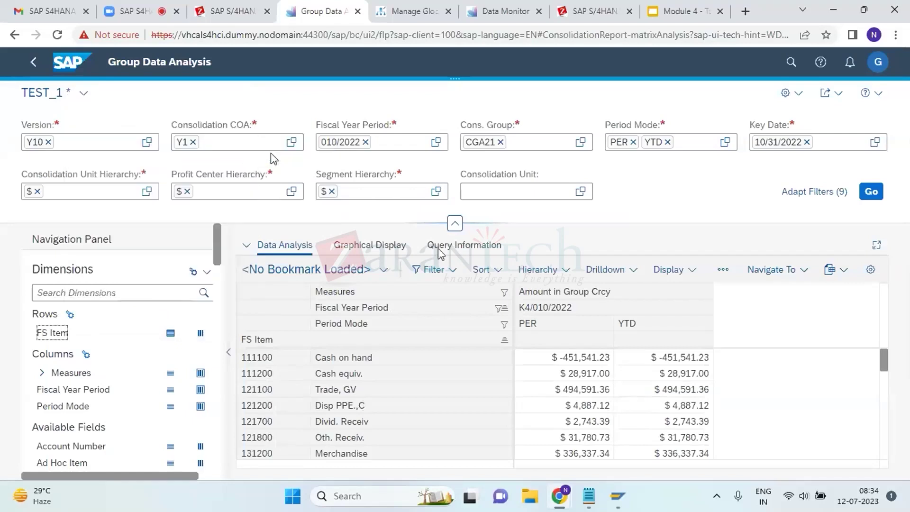
pyautogui.click(285, 264)
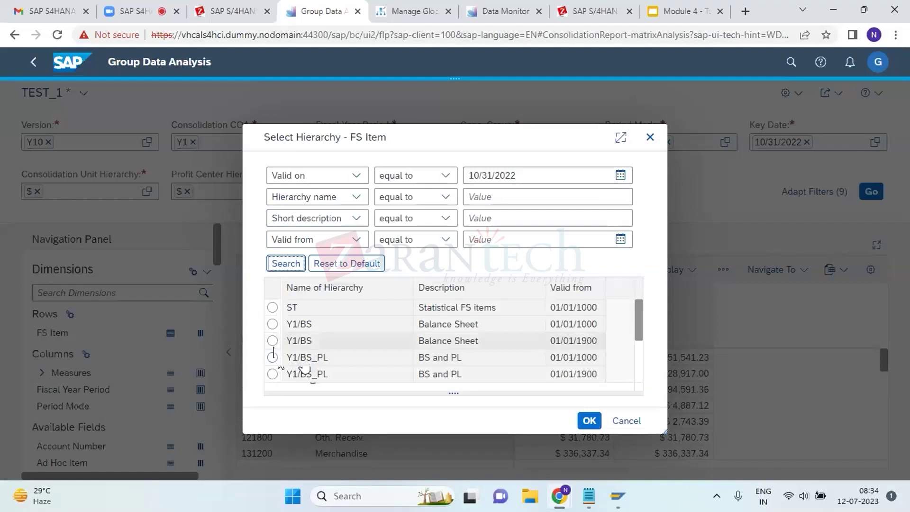
pyautogui.click(272, 341)
pyautogui.click(586, 424)
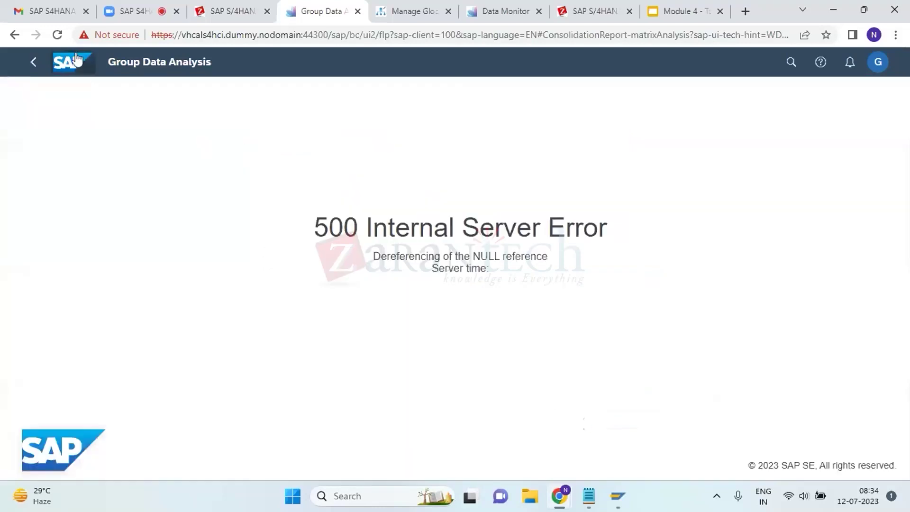
# Reload the failed page, return to the home page and reopen the Group Data Analysis app
pyautogui.click(57, 34)
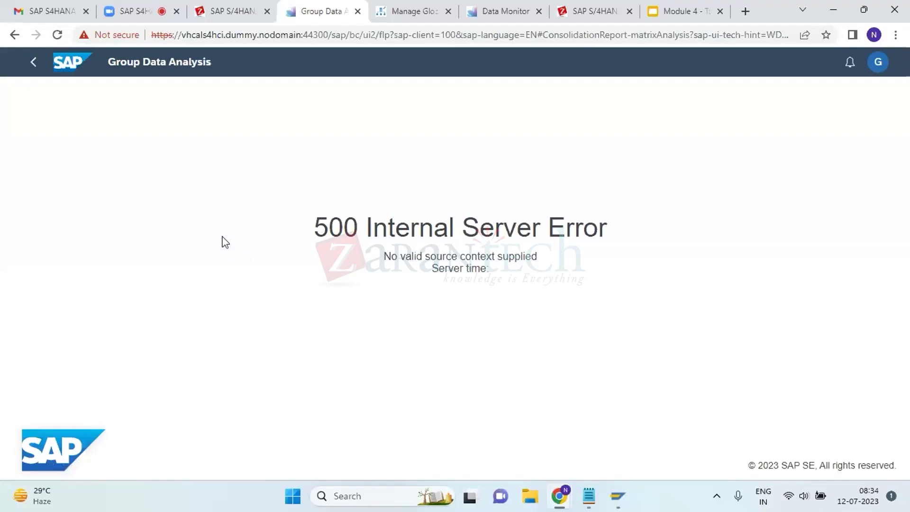
pyautogui.click(57, 36)
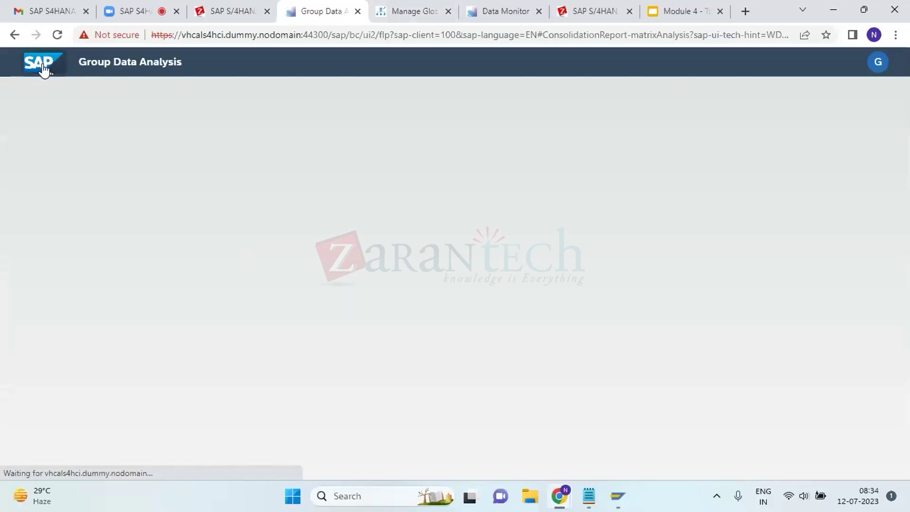
pyautogui.click(43, 66)
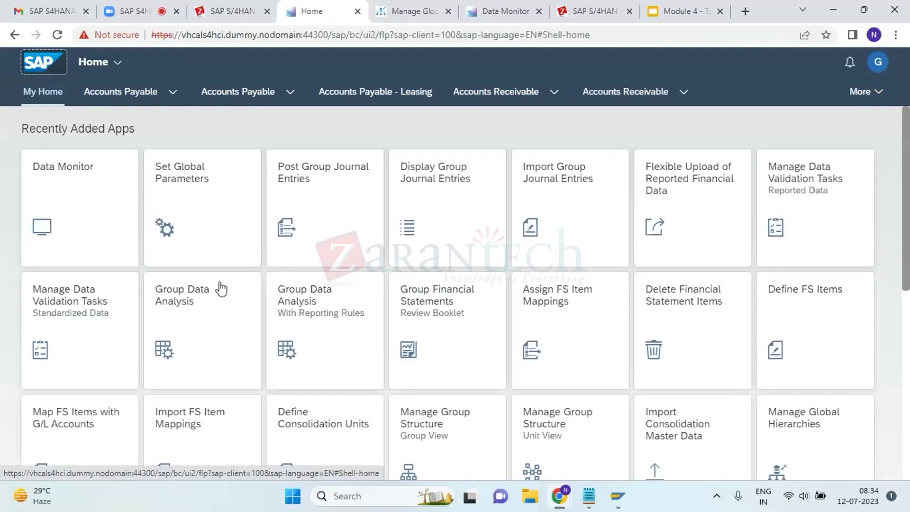
pyautogui.click(219, 328)
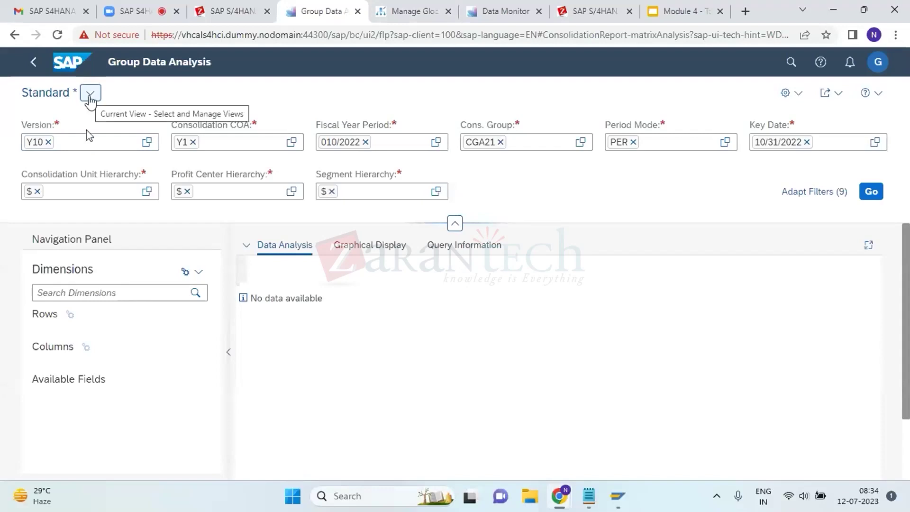
# Load the saved public view TEST_1 in place of the Standard view
pyautogui.click(90, 93)
pyautogui.click(97, 145)
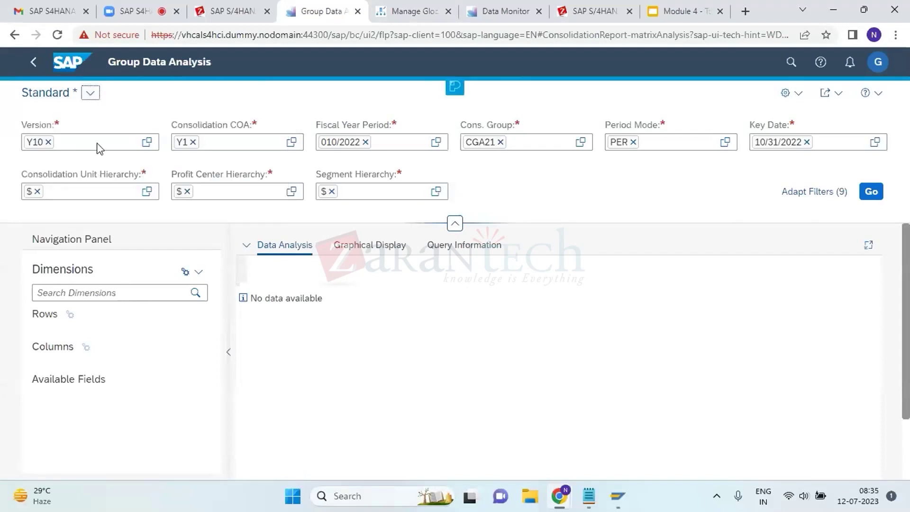
pyautogui.click(90, 94)
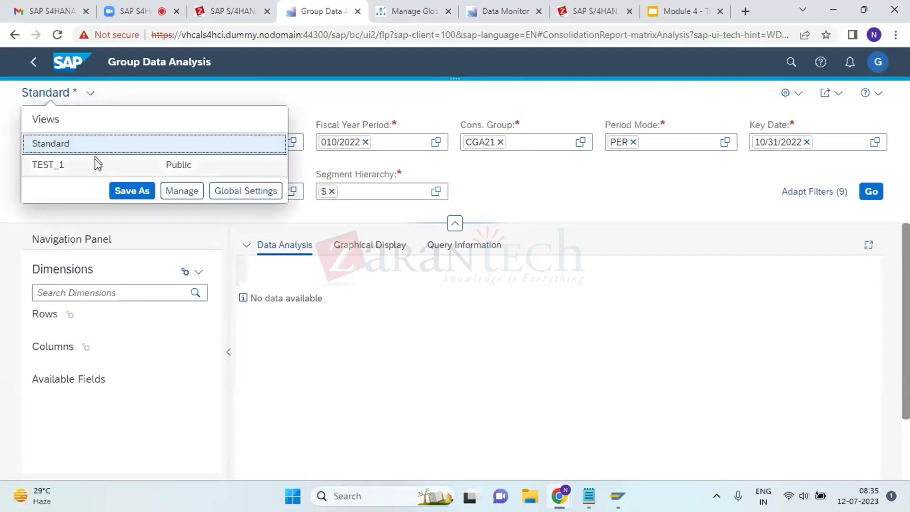
pyautogui.click(95, 161)
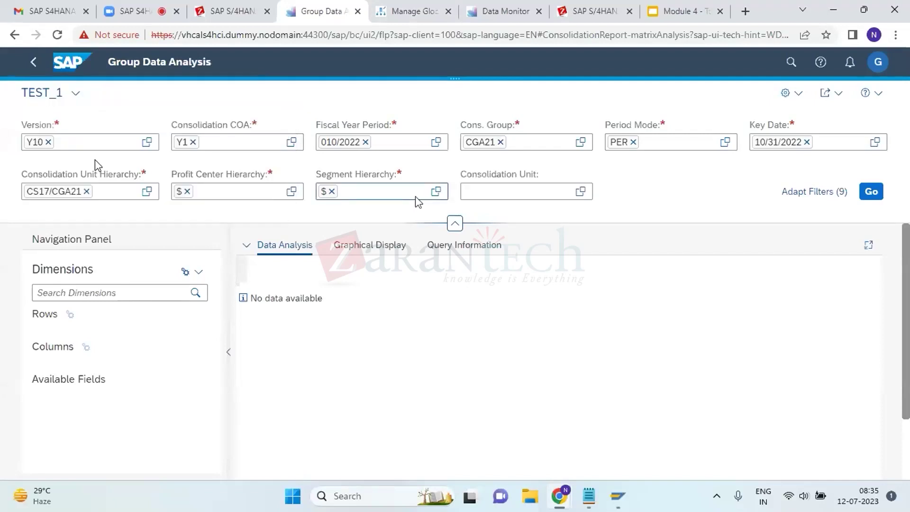
# Set the Consolidation Unit Hierarchy to $, add YTD to the Period Mode and run the report
pyautogui.click(88, 193)
pyautogui.click(86, 191)
pyautogui.write('$')
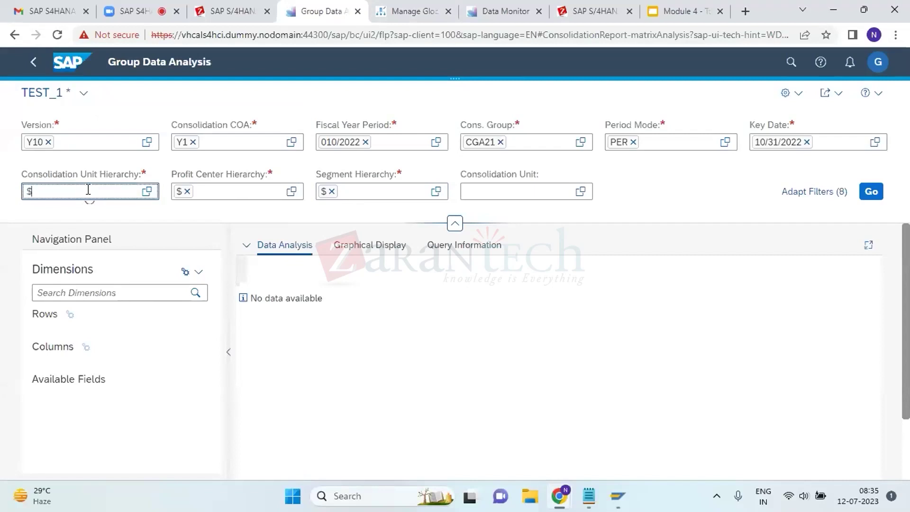
pyautogui.click(653, 146)
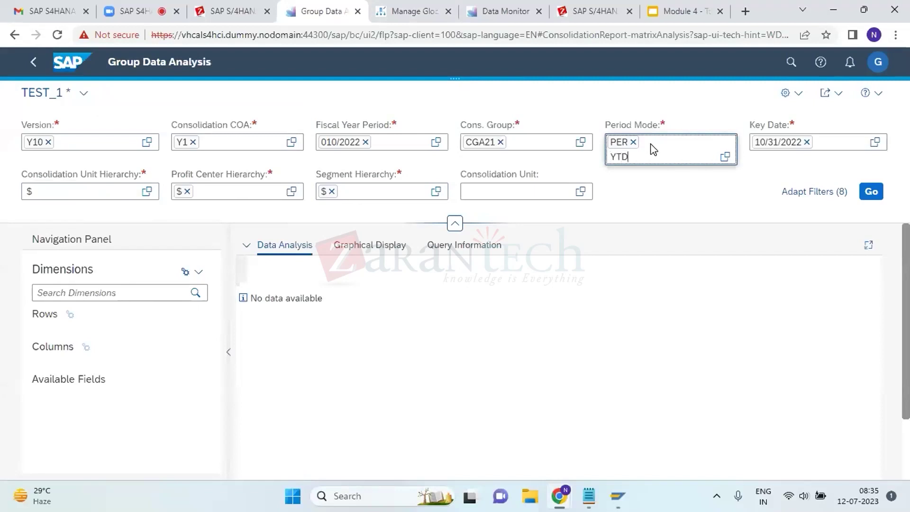
pyautogui.click(870, 192)
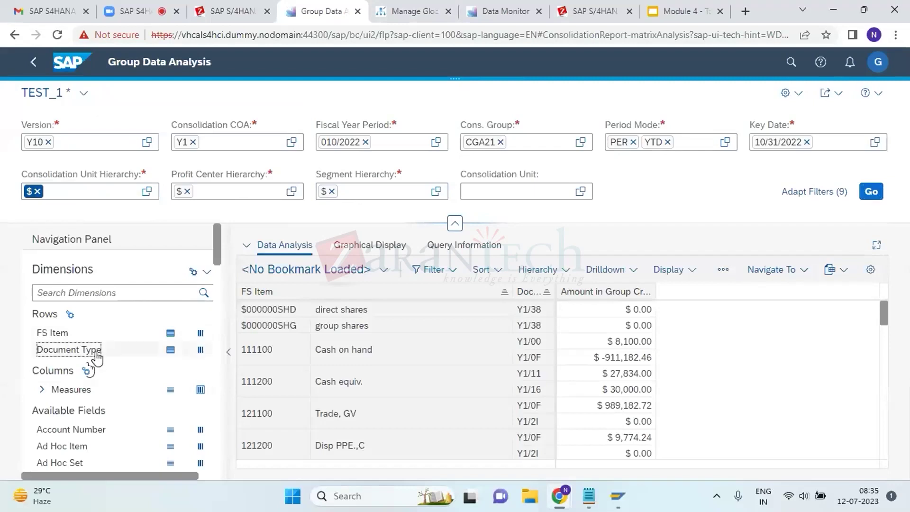
# Remove Document Type from the report rows and suppress the zero values for FS Item
pyautogui.moveTo(87, 350); pyautogui.dragTo(101, 436)
pyautogui.rightClick(81, 331)
pyautogui.moveTo(203, 229)
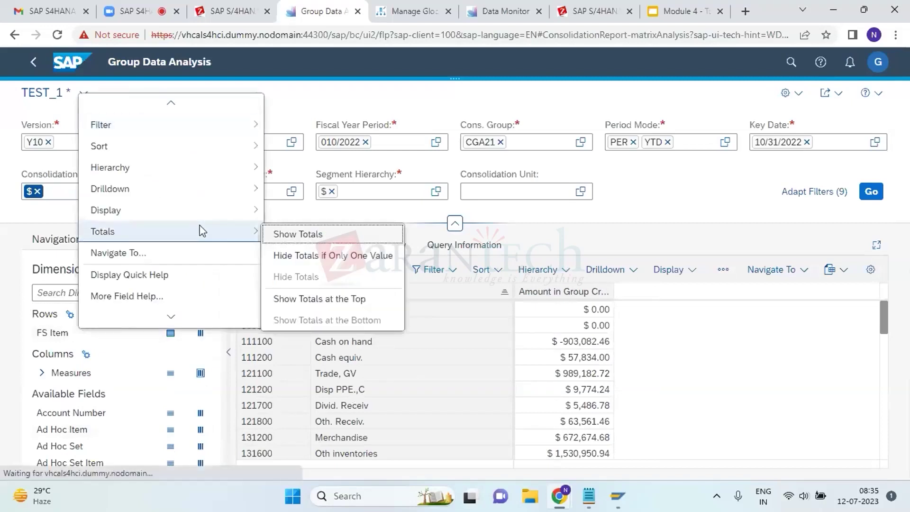
pyautogui.moveTo(248, 219)
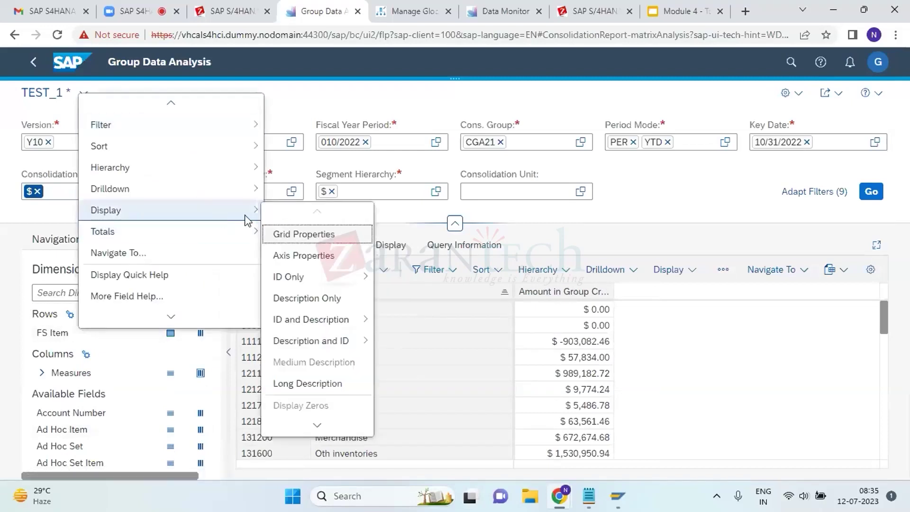
pyautogui.click(317, 425)
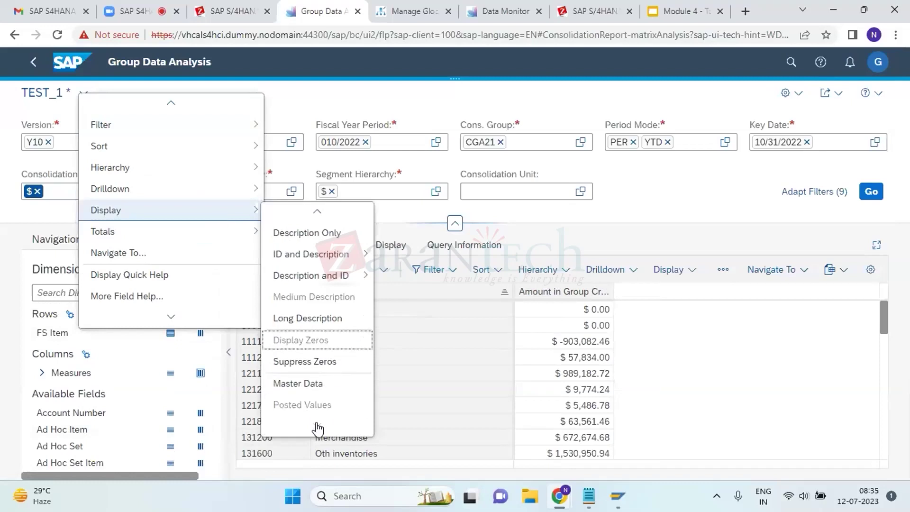
pyautogui.click(311, 363)
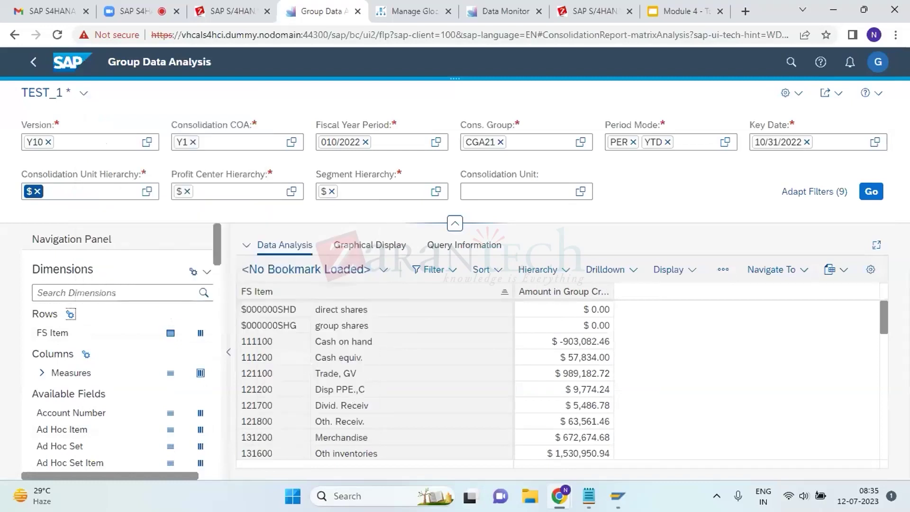
# Try to assign the Y1/BS Balance Sheet hierarchy valid from 01/01/1900 to FS Item in the reloaded report
pyautogui.click(52, 333)
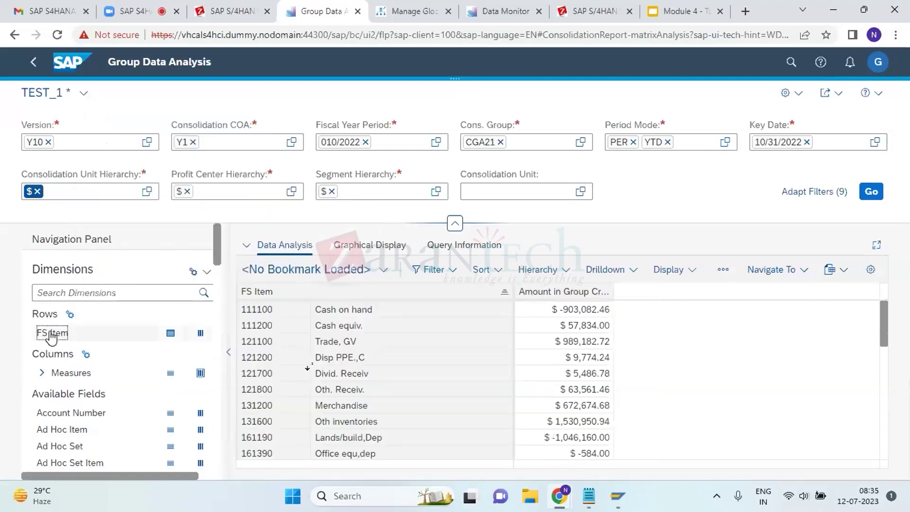
pyautogui.rightClick(51, 333)
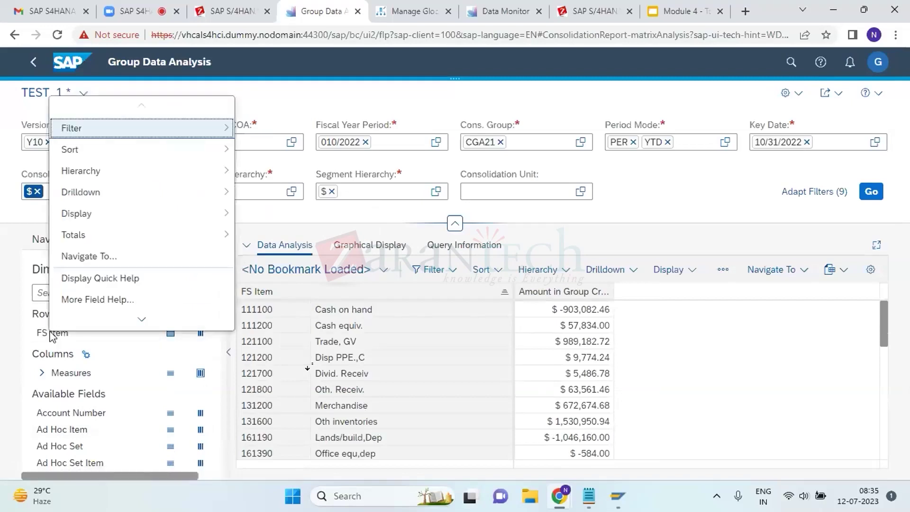
pyautogui.moveTo(204, 172)
pyautogui.click(273, 171)
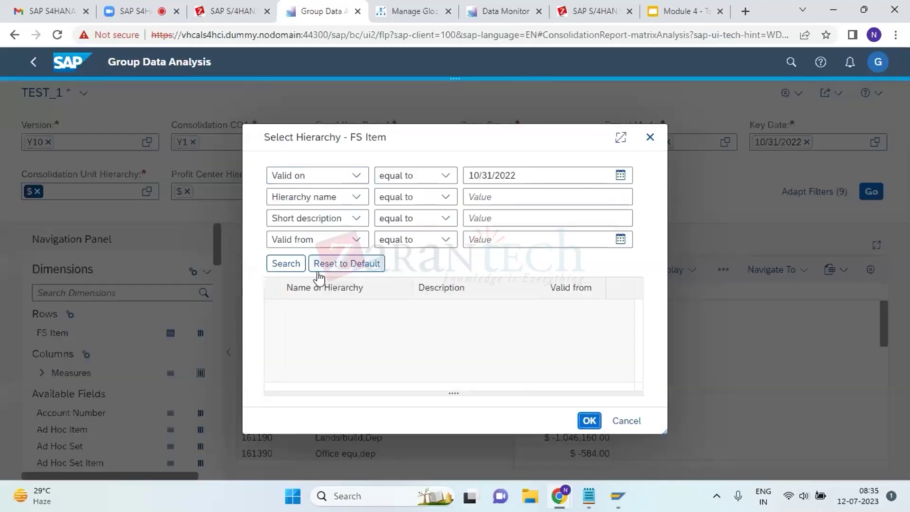
pyautogui.click(282, 267)
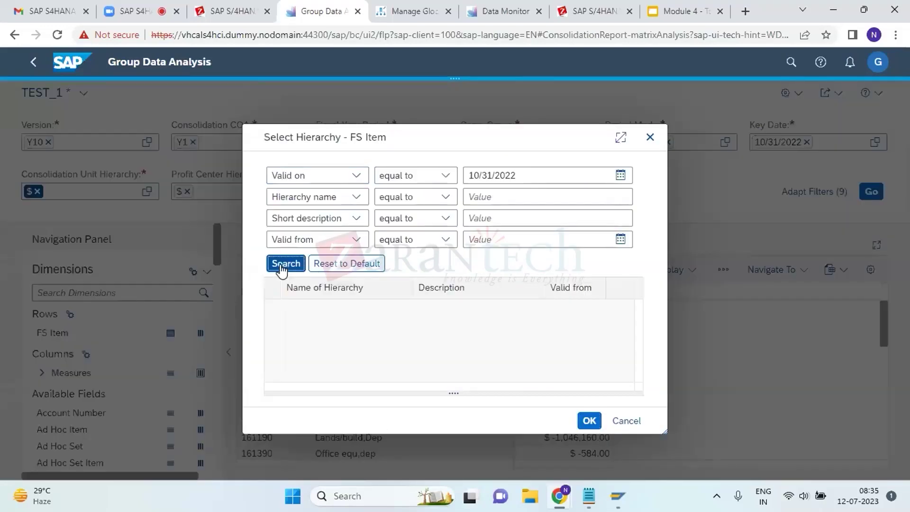
pyautogui.click(273, 341)
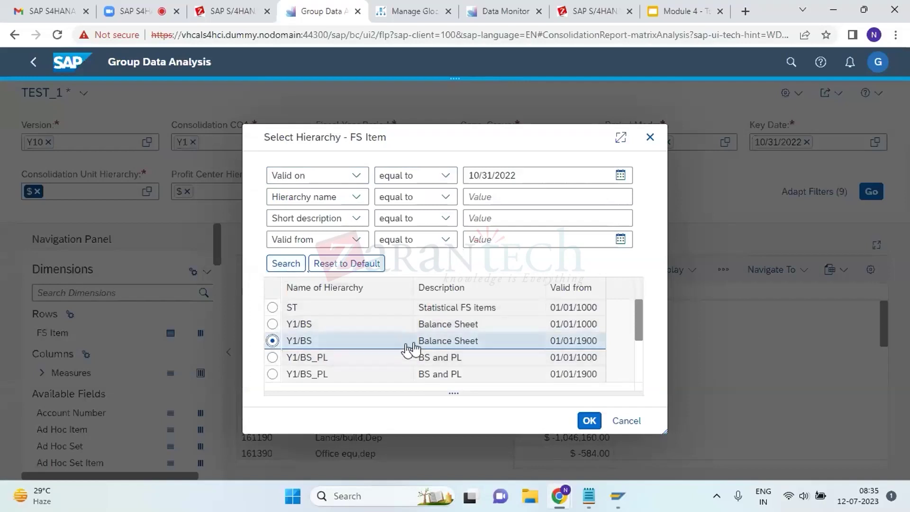
pyautogui.click(589, 422)
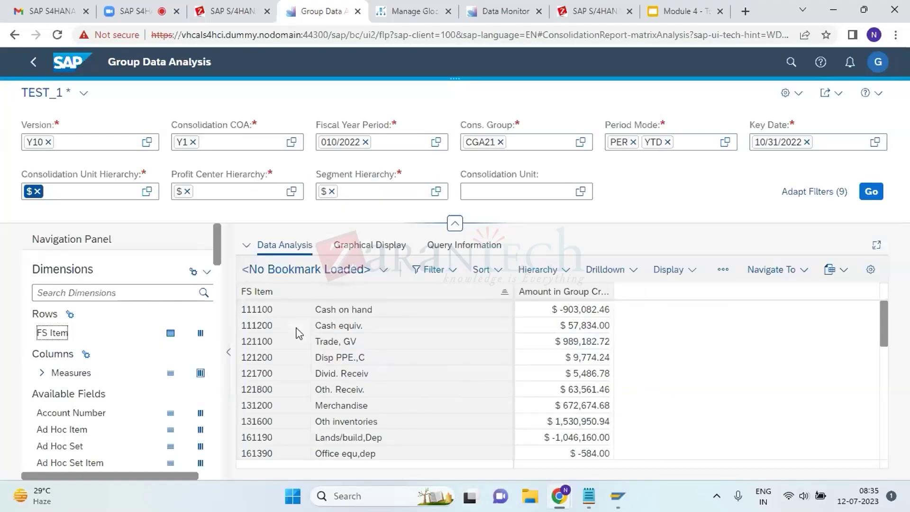
# Try to assign the Y1/BS Balance Sheet hierarchy valid from 01/01/1000 to the FS Item dimension
pyautogui.moveTo(275, 341); pyautogui.dragTo(235, 342)
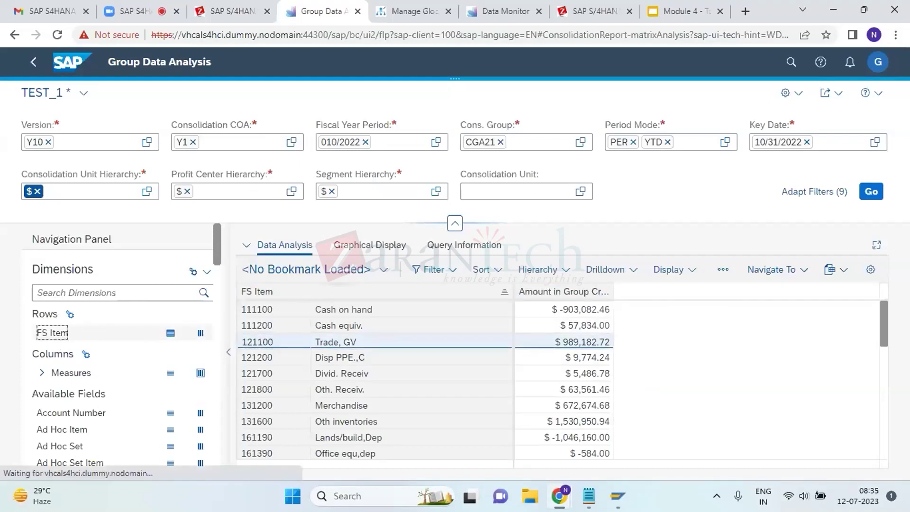
pyautogui.rightClick(66, 334)
pyautogui.moveTo(178, 177)
pyautogui.click(259, 183)
pyautogui.click(294, 263)
pyautogui.click(273, 325)
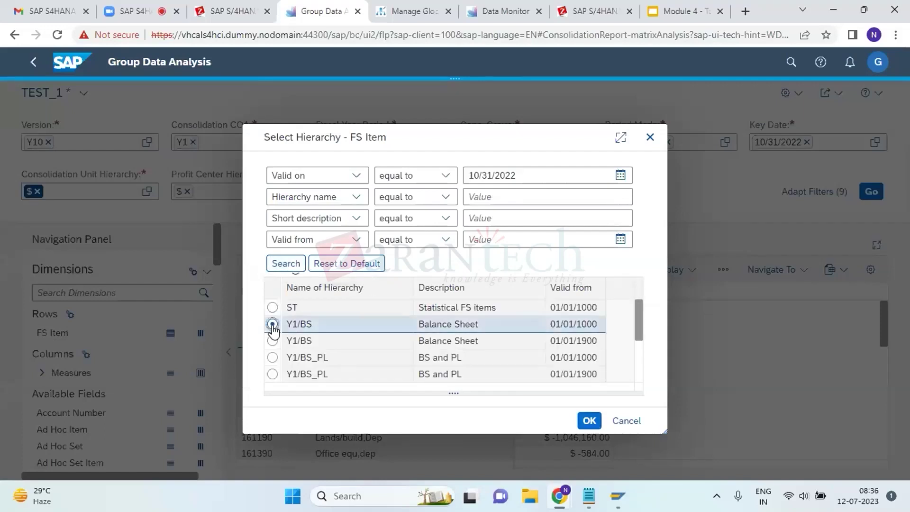
pyautogui.click(590, 421)
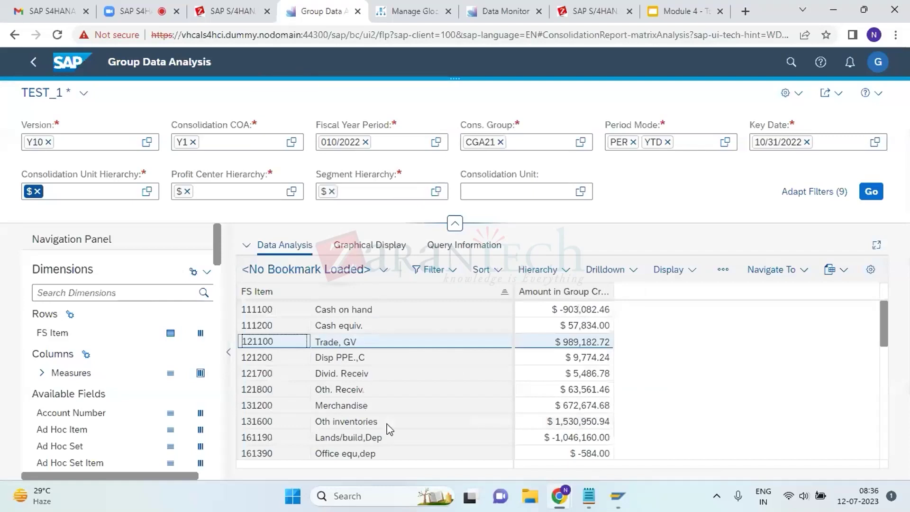
pyautogui.scroll(-8, 108, 405)
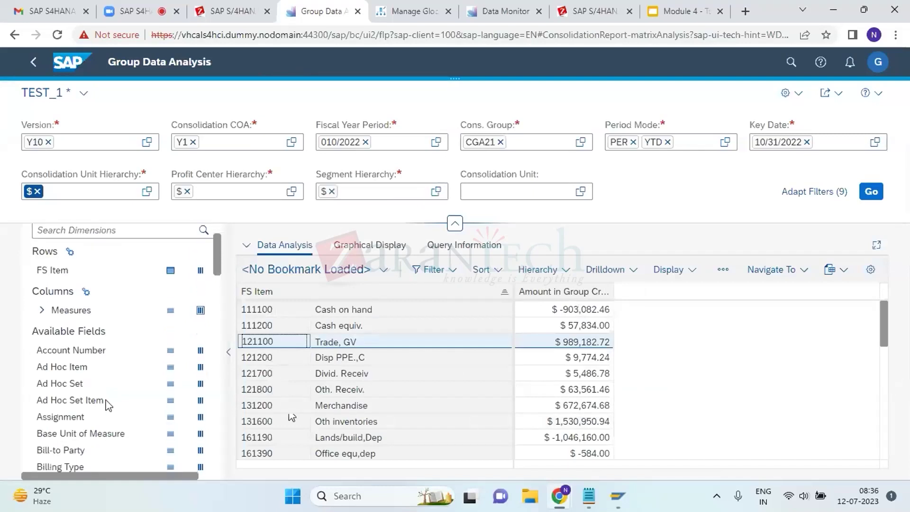
pyautogui.scroll(-8, 108, 405)
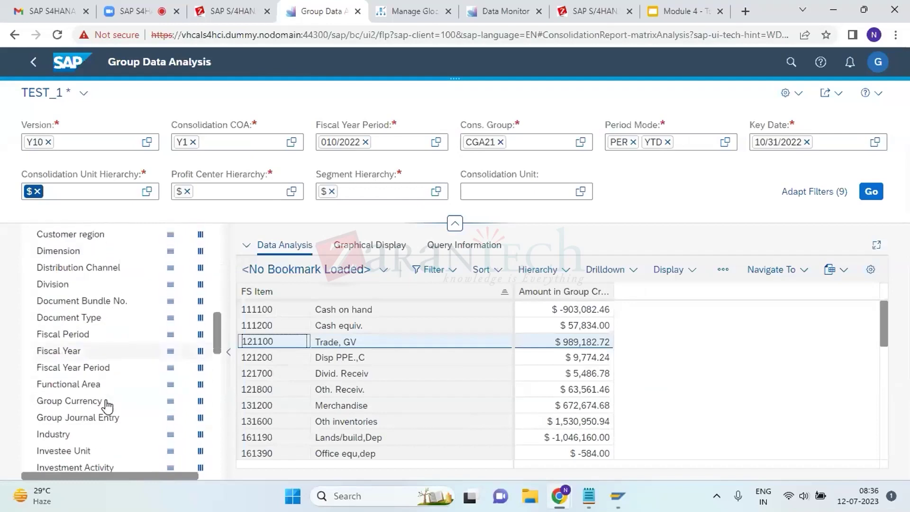
pyautogui.scroll(-3, 108, 405)
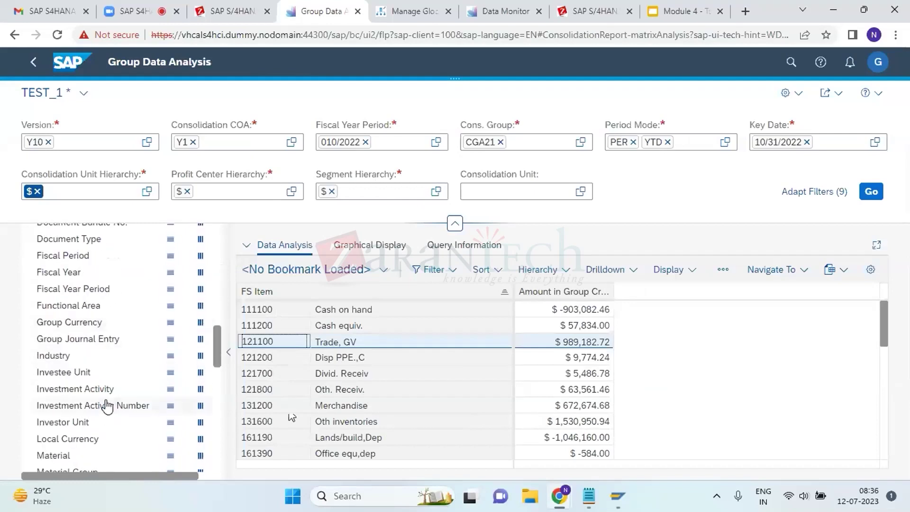
pyautogui.scroll(4, 109, 405)
pyautogui.scroll(12, 107, 406)
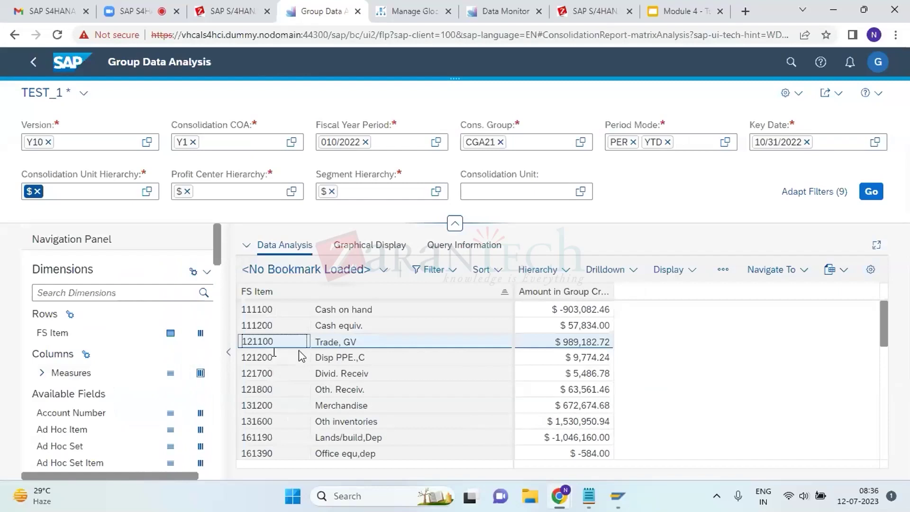
# List the hierarchies available for the FS Item dimension in the report
pyautogui.rightClick(285, 346)
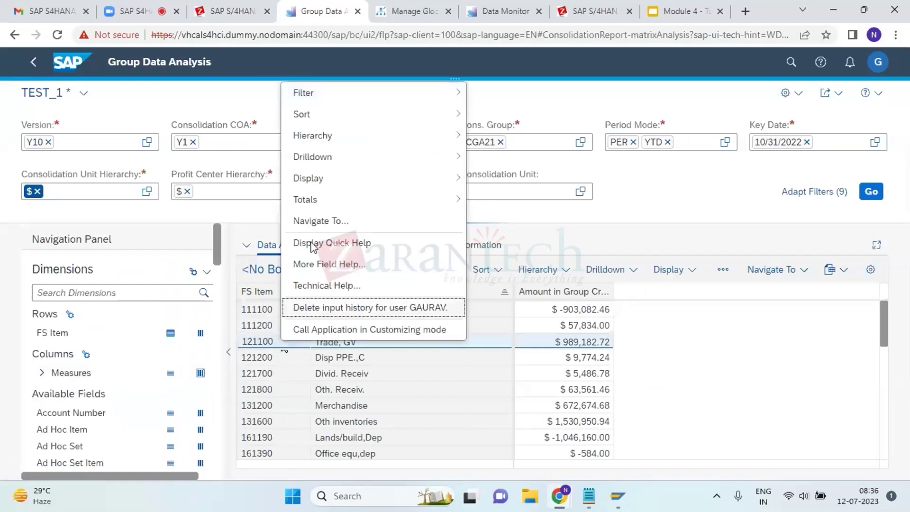
pyautogui.moveTo(331, 139)
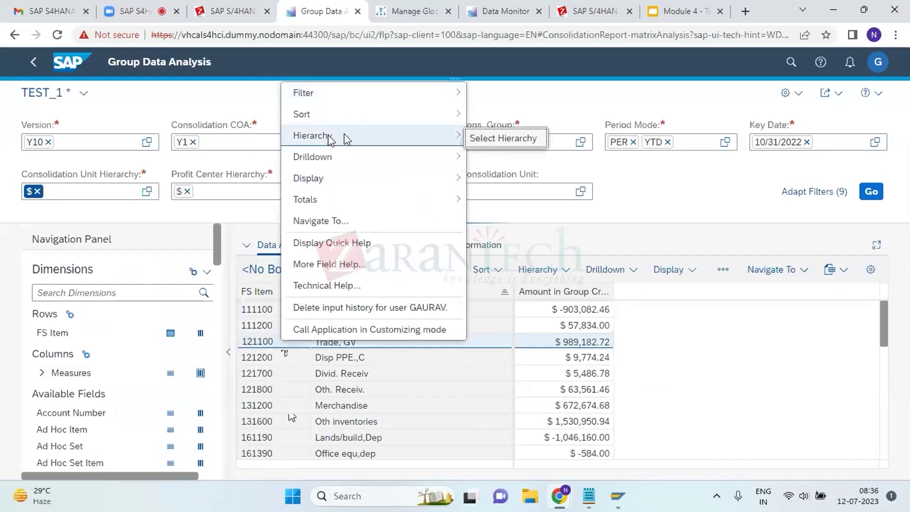
pyautogui.click(503, 138)
pyautogui.click(293, 264)
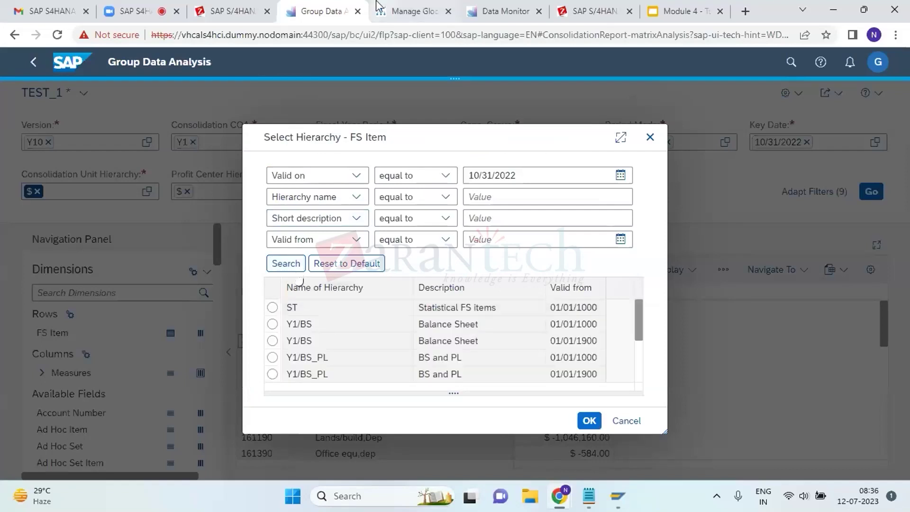
# In Manage Global Hierarchies, remove the CGA21 hierarchy ID and Consolidation Unit type filters and reload the hierarchy list
pyautogui.click(413, 11)
pyautogui.scroll(-1, 119, 459)
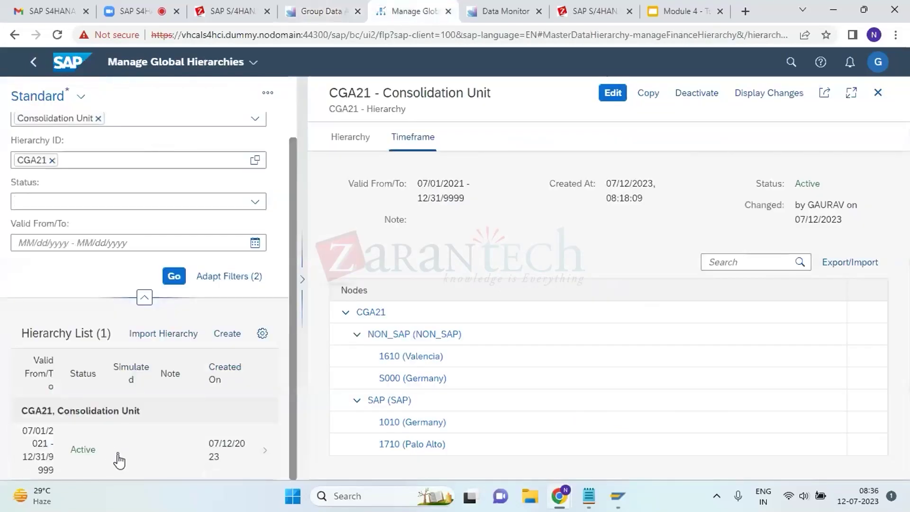
pyautogui.click(52, 160)
pyautogui.click(174, 276)
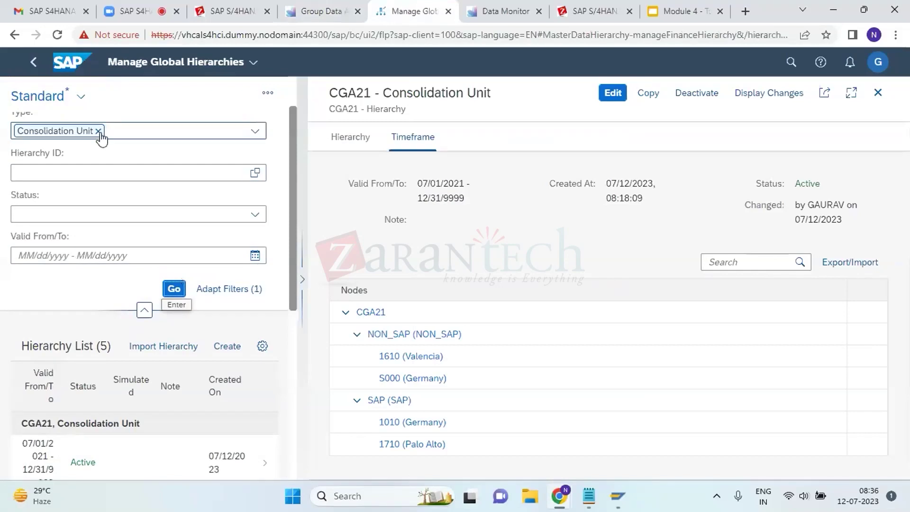
pyautogui.click(98, 131)
pyautogui.click(187, 290)
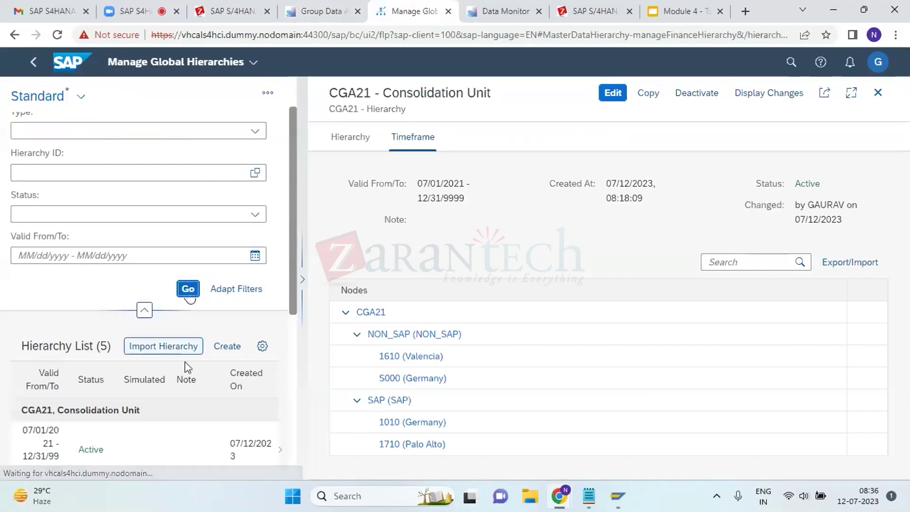
# Find the BS Consolidation Financial Statement Item hierarchy in the list and open its active version
pyautogui.scroll(-4, 166, 445)
pyautogui.scroll(-12, 165, 445)
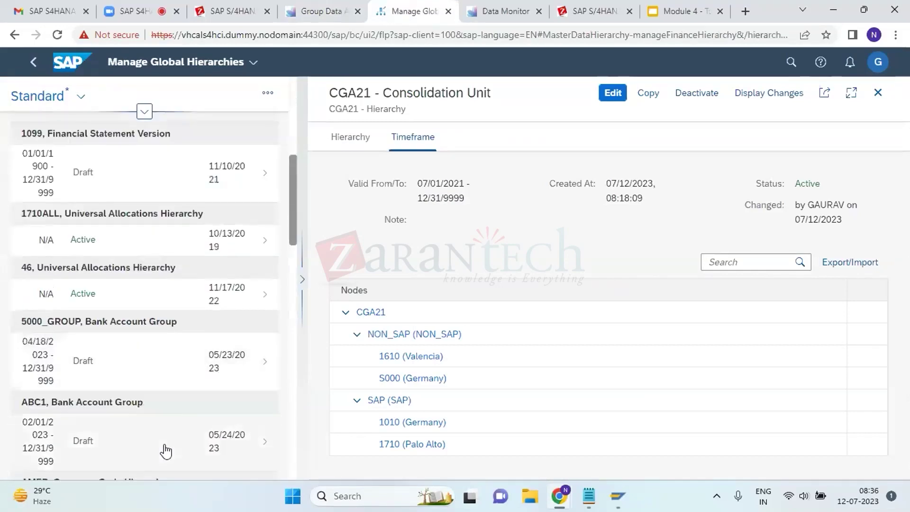
pyautogui.scroll(-3, 166, 451)
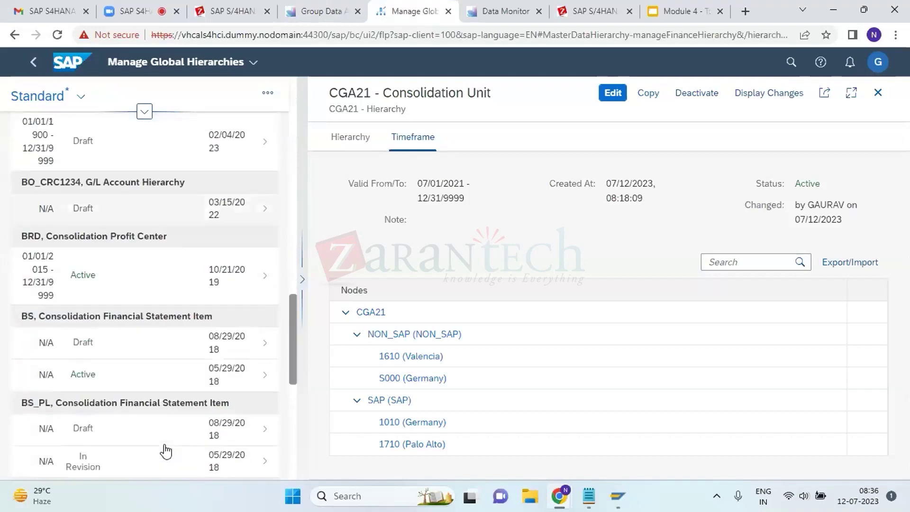
pyautogui.click(178, 386)
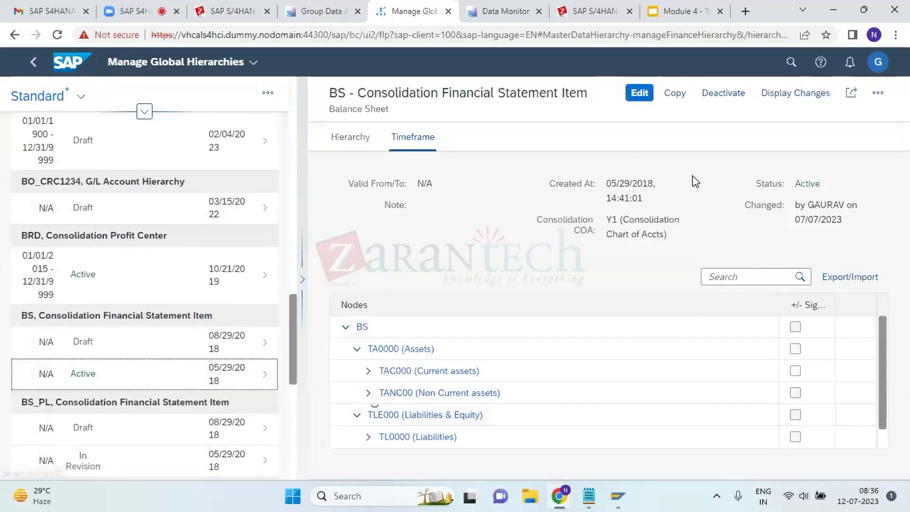
# Cancel the report's hierarchy selection, copy FS item 111100 and search for it among the BS hierarchy's nodes in Manage Global Hierarchies
pyautogui.click(321, 7)
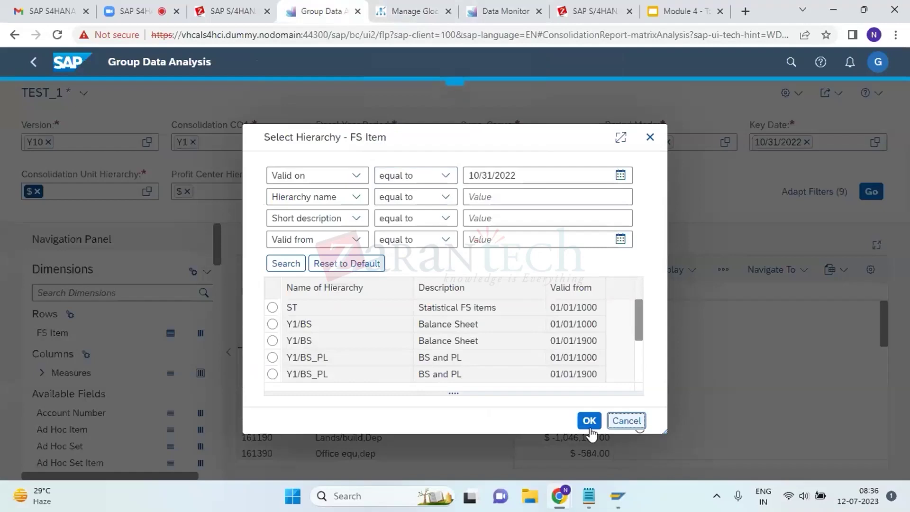
pyautogui.click(637, 421)
pyautogui.moveTo(286, 314); pyautogui.dragTo(243, 311)
pyautogui.hotkey('ctrl', 'c')
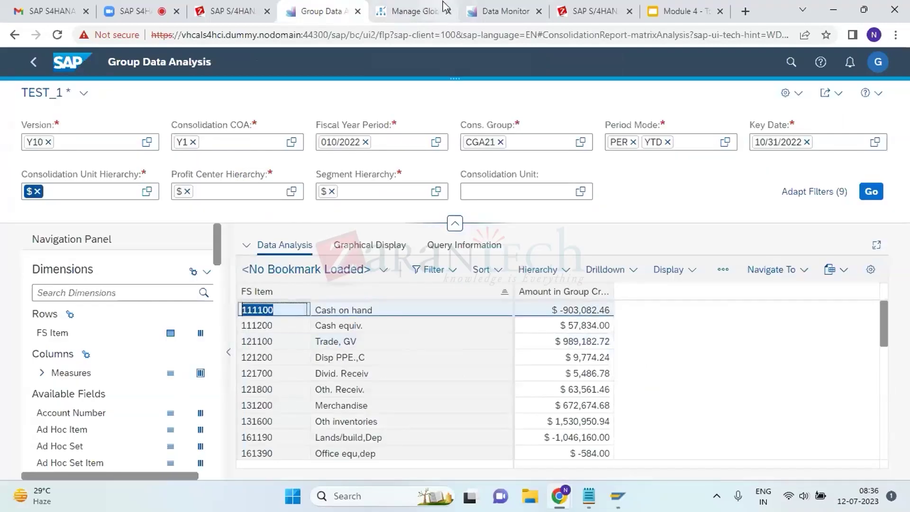
pyautogui.click(429, 6)
pyautogui.click(720, 276)
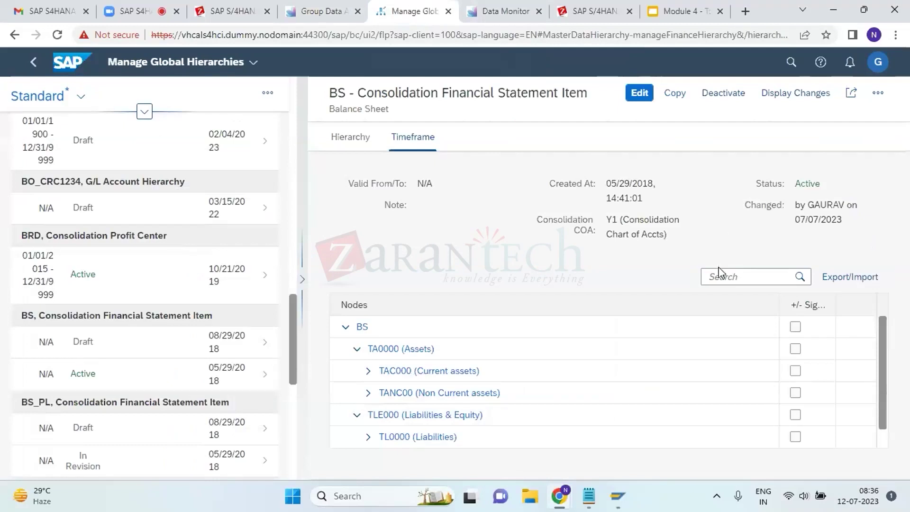
pyautogui.hotkey('ctrl', 'v')
pyautogui.press('Return')
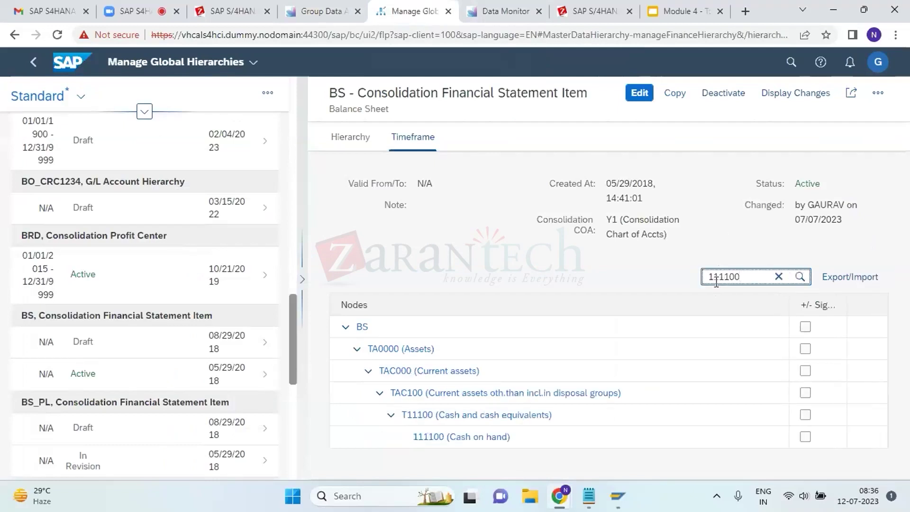
# Edit the BS hierarchy to switch on Simulate, save it and activate the hierarchy again
pyautogui.click(640, 94)
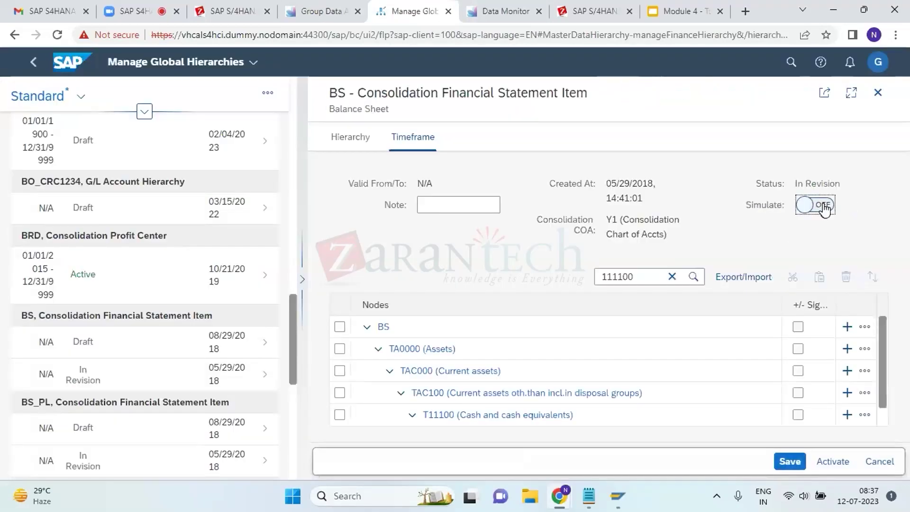
pyautogui.click(824, 205)
pyautogui.click(788, 470)
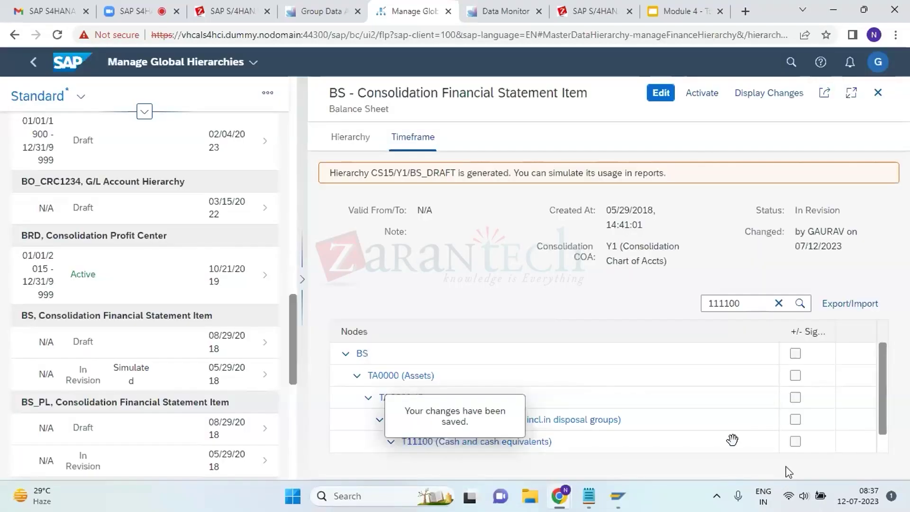
pyautogui.click(716, 94)
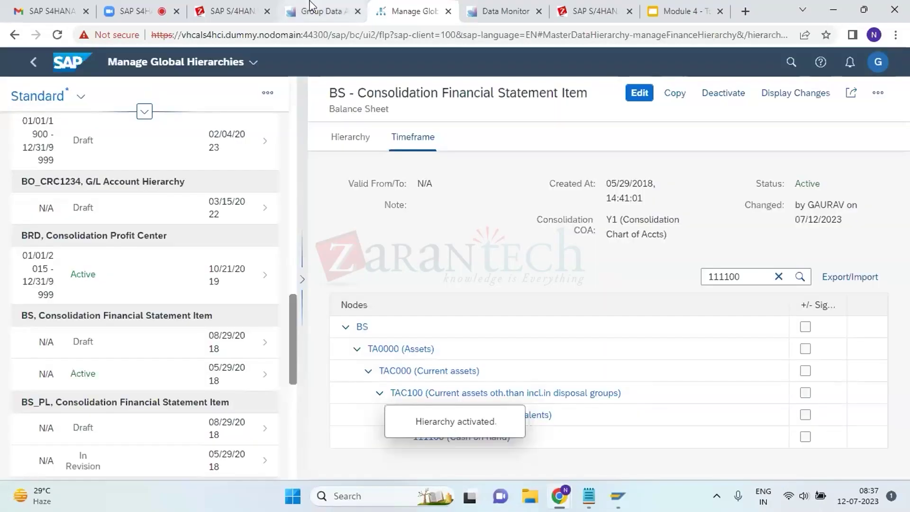
# Back in Group Data Analysis, try to assign the Y1/BS Balance Sheet hierarchy valid from 01/01/1900 to FS Item
pyautogui.click(311, 11)
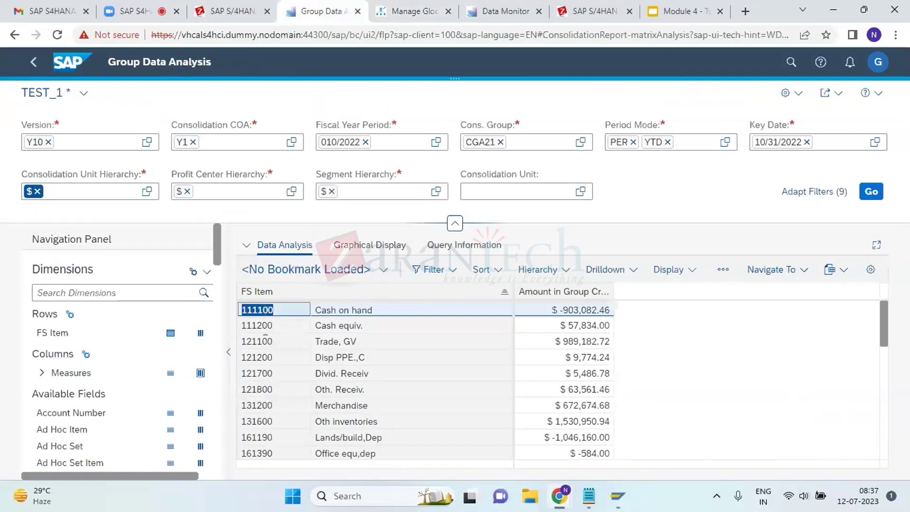
pyautogui.rightClick(264, 310)
pyautogui.moveTo(360, 147)
pyautogui.moveTo(371, 167)
pyautogui.click(497, 174)
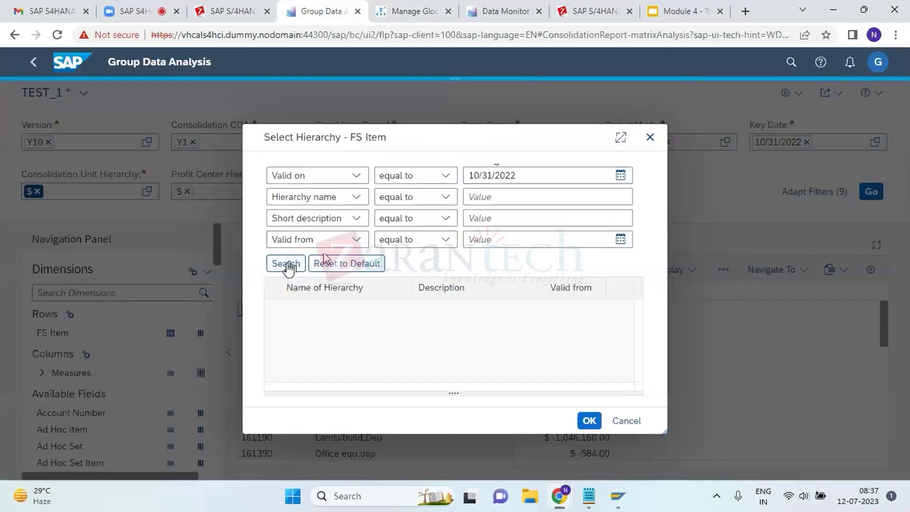
pyautogui.click(286, 265)
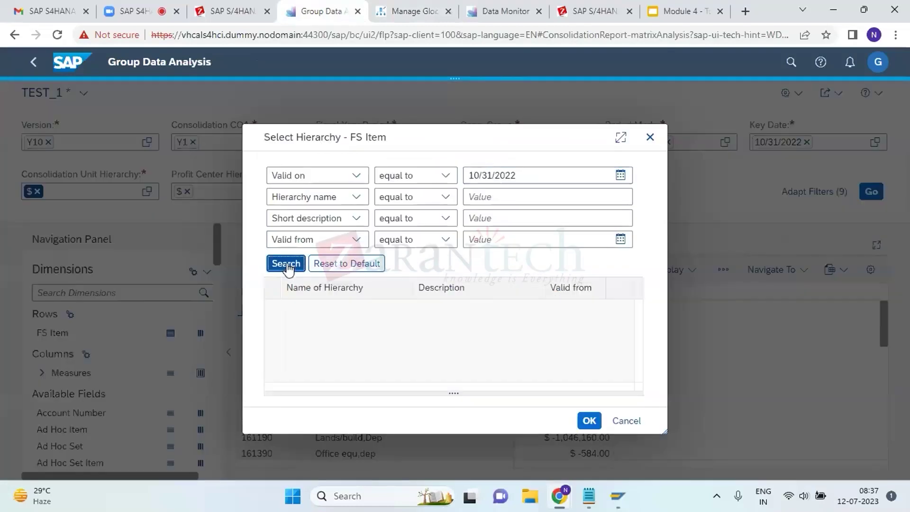
pyautogui.click(272, 341)
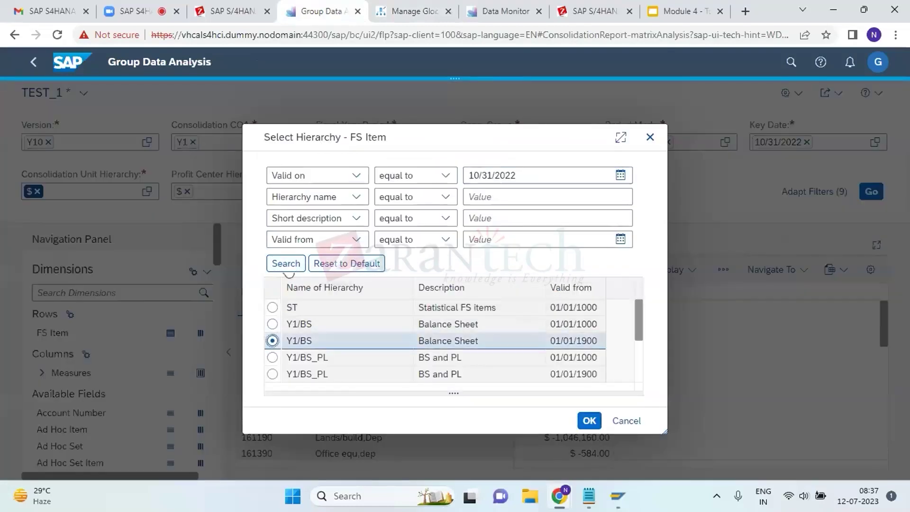
pyautogui.click(591, 423)
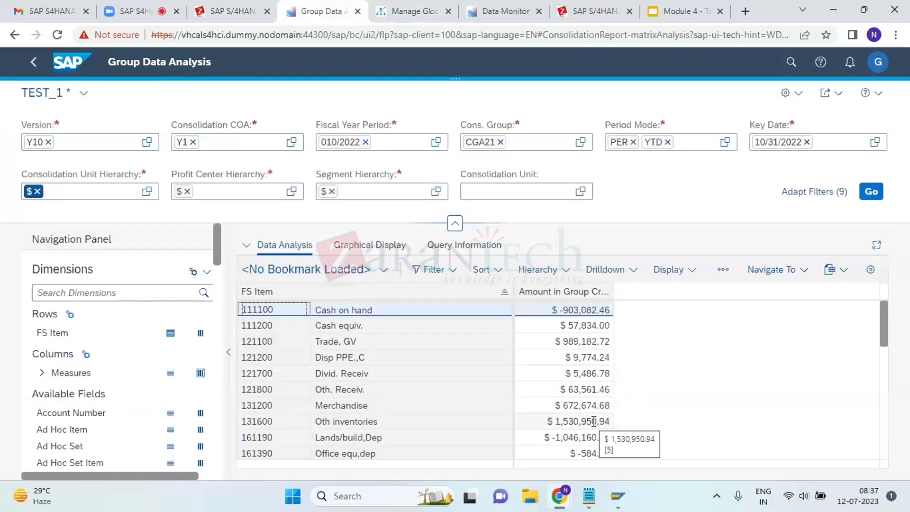
# Open the hierarchy options for FS Item from the 121100 Trade row
pyautogui.rightClick(262, 342)
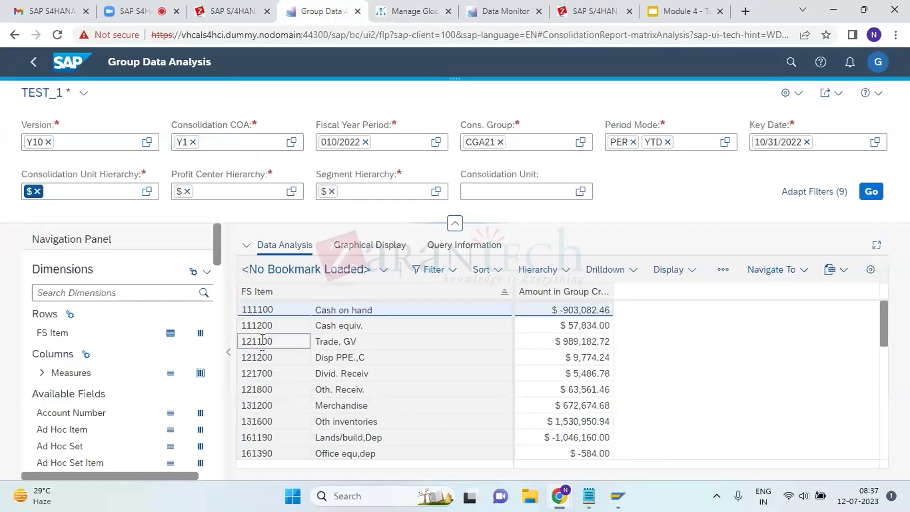
pyautogui.moveTo(349, 164)
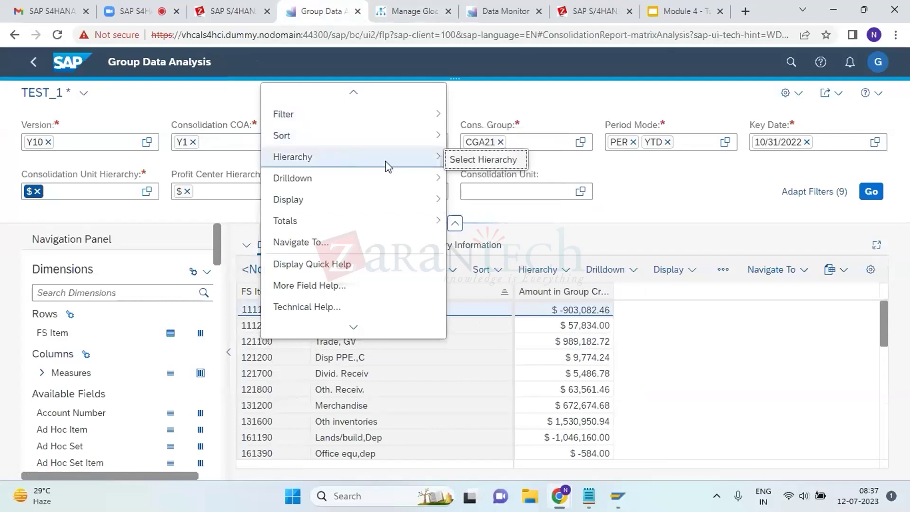
# Try to apply the Y1/BS Balance Sheet hierarchy valid from 01/01/1000 to FS Item
pyautogui.click(468, 159)
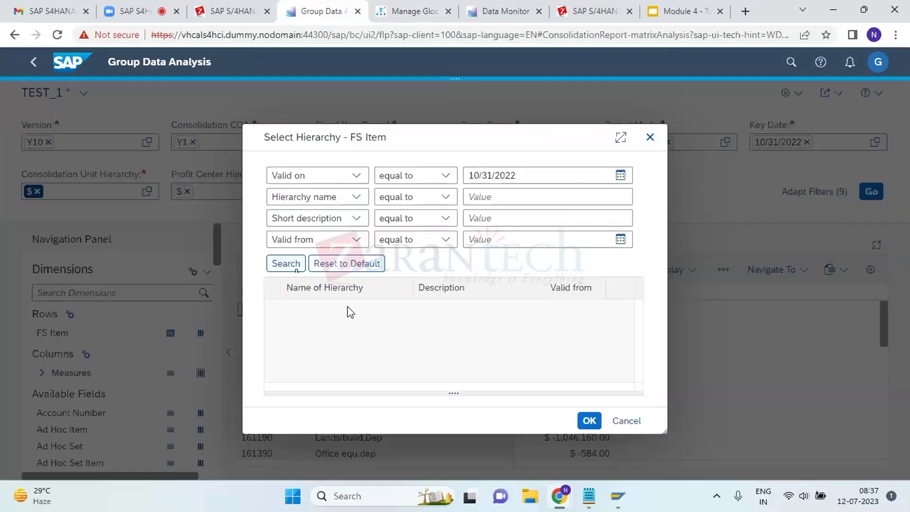
pyautogui.click(290, 266)
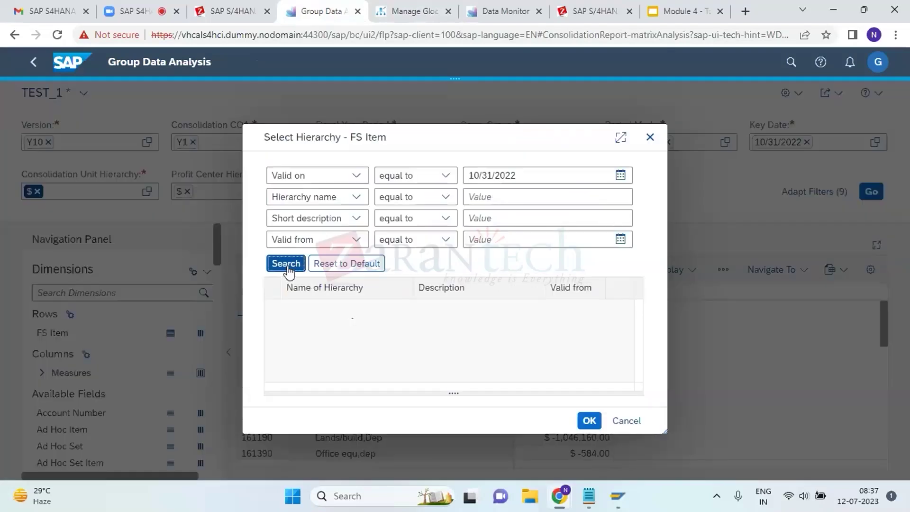
pyautogui.click(273, 324)
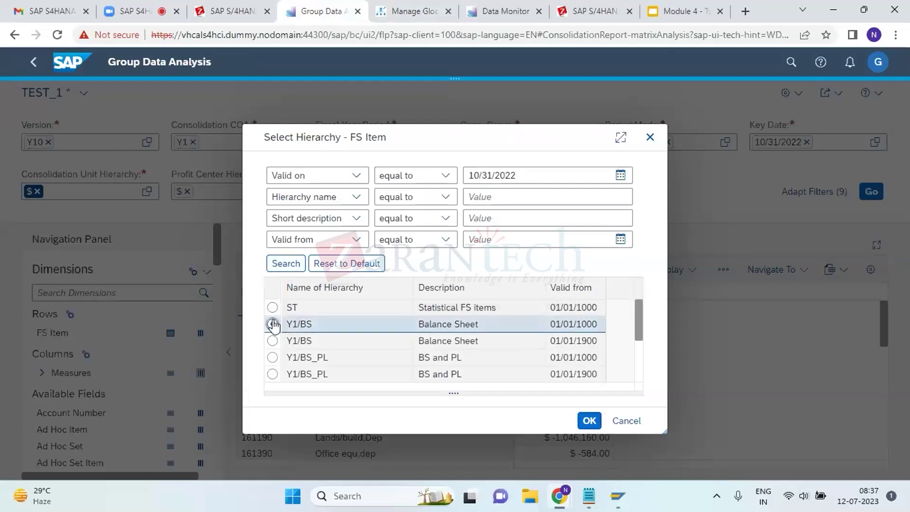
pyautogui.click(591, 420)
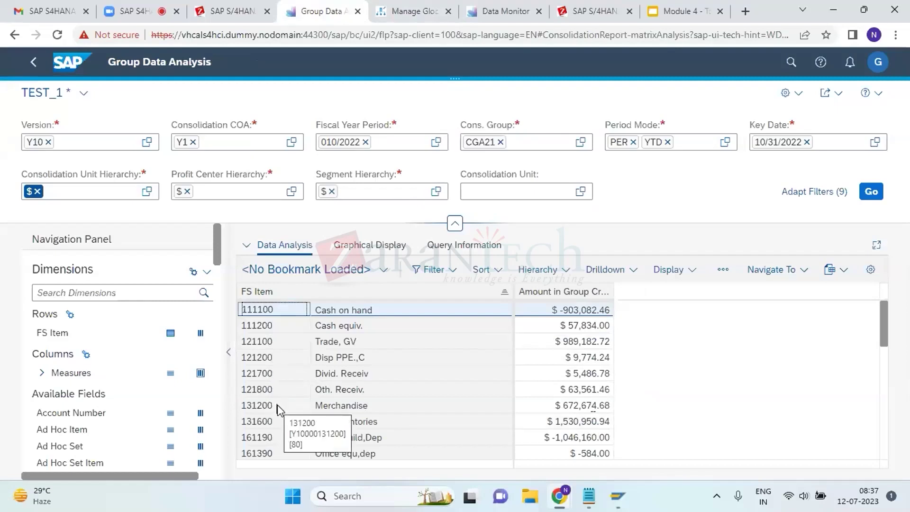
pyautogui.rightClick(268, 359)
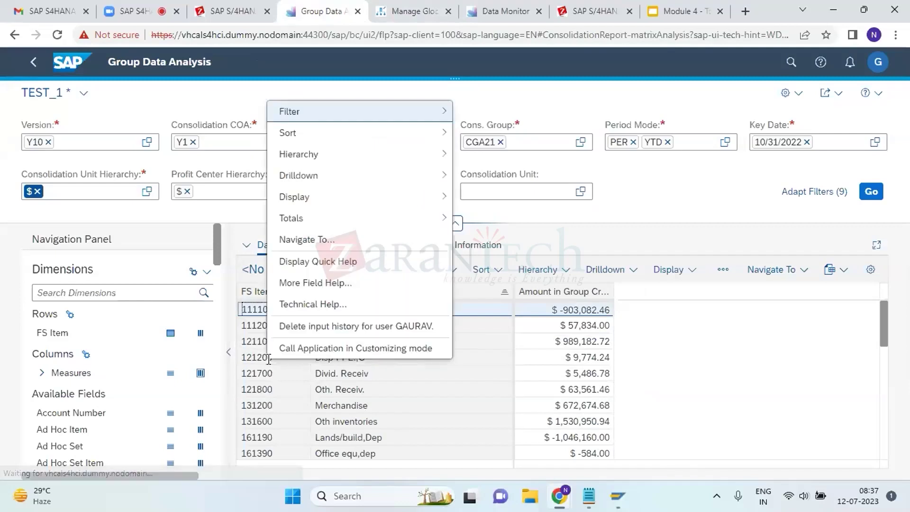
pyautogui.moveTo(365, 154)
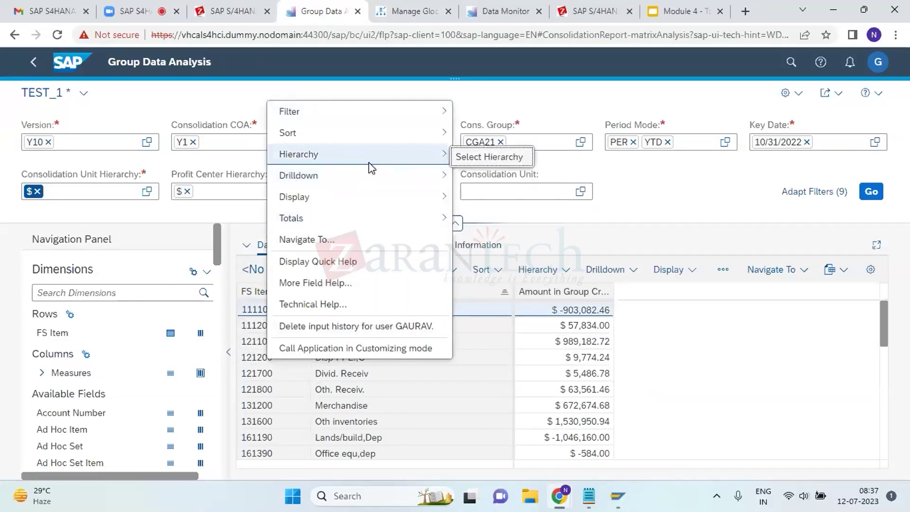
pyautogui.click(479, 157)
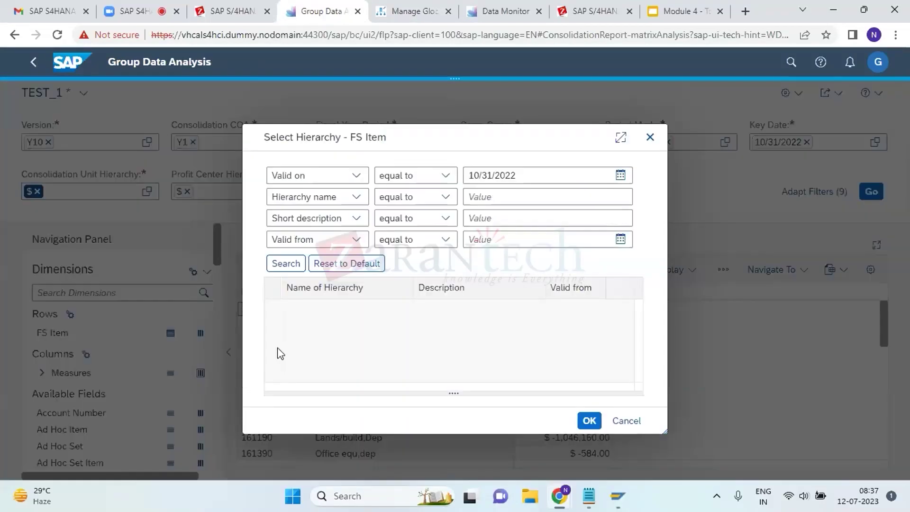
pyautogui.click(290, 264)
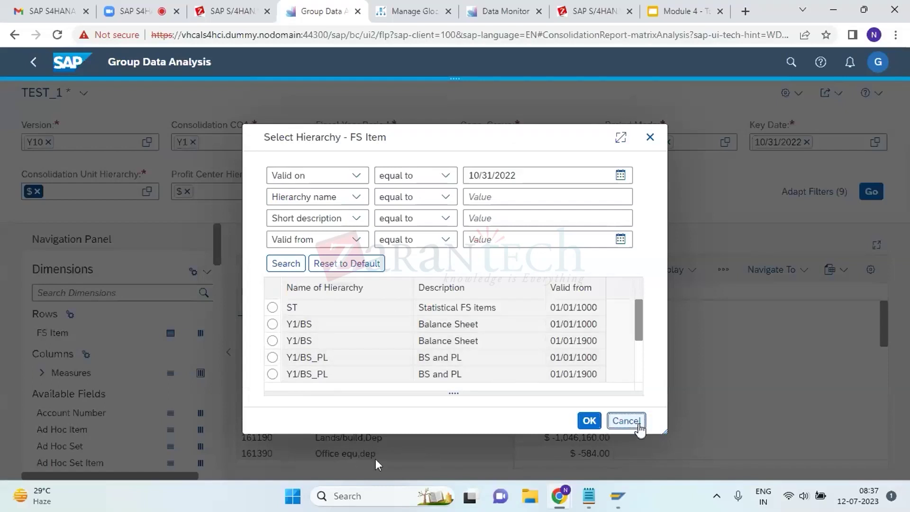
pyautogui.click(639, 427)
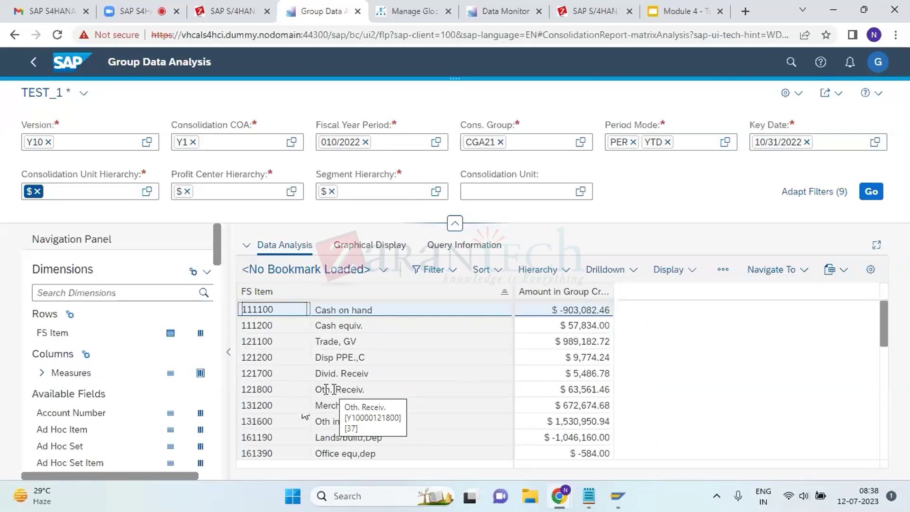
# Remove YTD from the Period Mode filter, keeping PER, and rerun the report
pyautogui.click(568, 356)
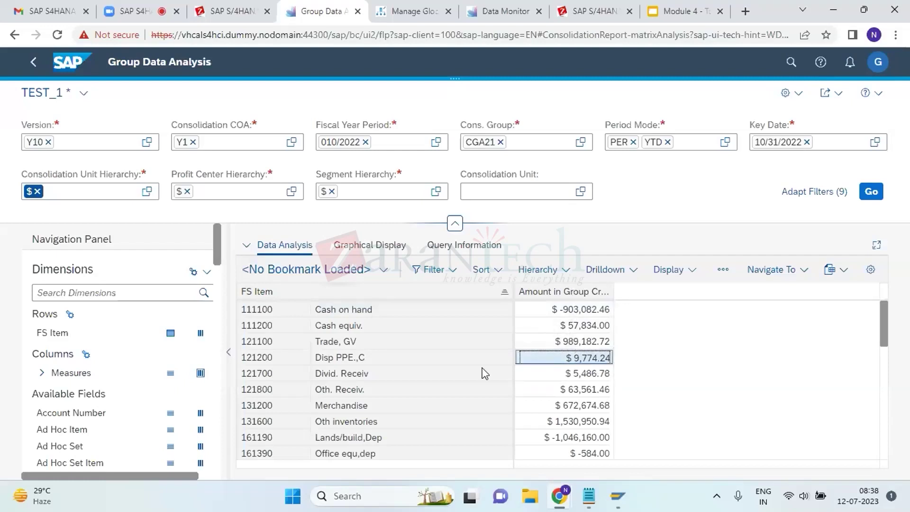
pyautogui.click(668, 142)
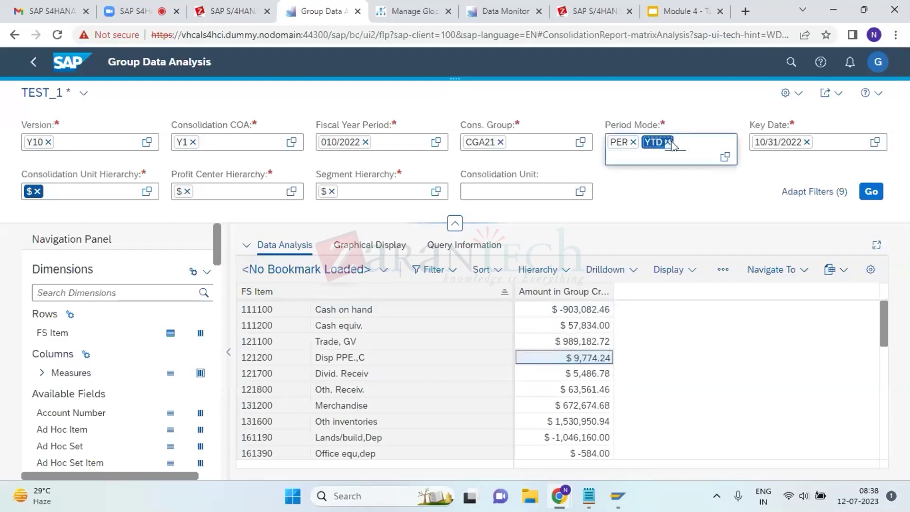
pyautogui.click(868, 194)
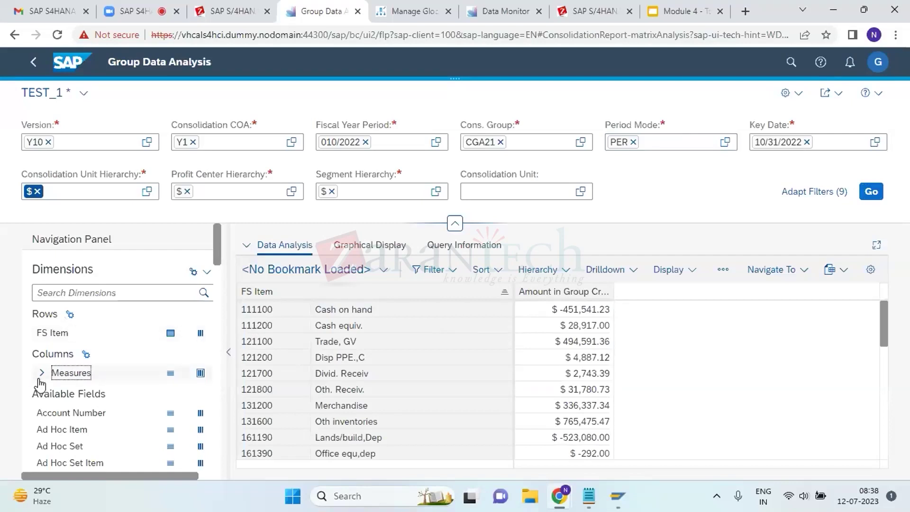
# Expand the measures, widen the navigation panel and add Amount in Local Currency to the report columns
pyautogui.click(71, 374)
pyautogui.scroll(-1, 147, 365)
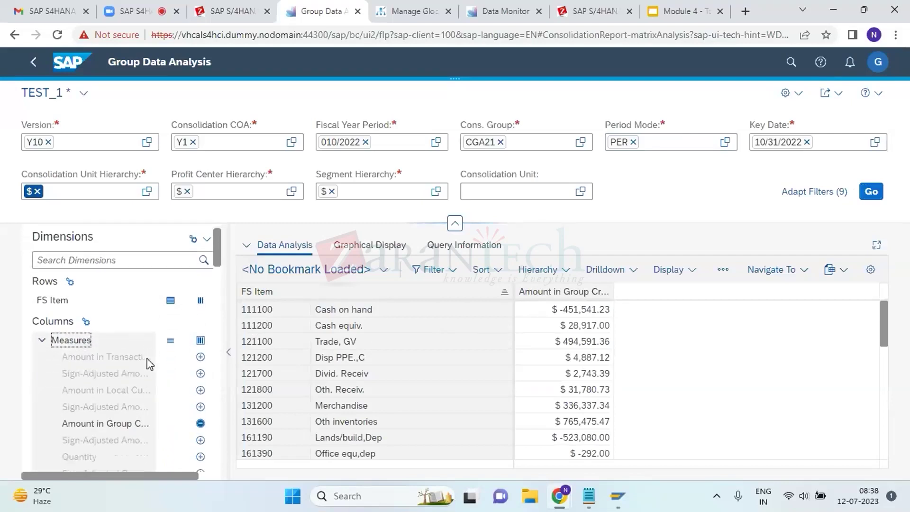
pyautogui.scroll(-2, 147, 365)
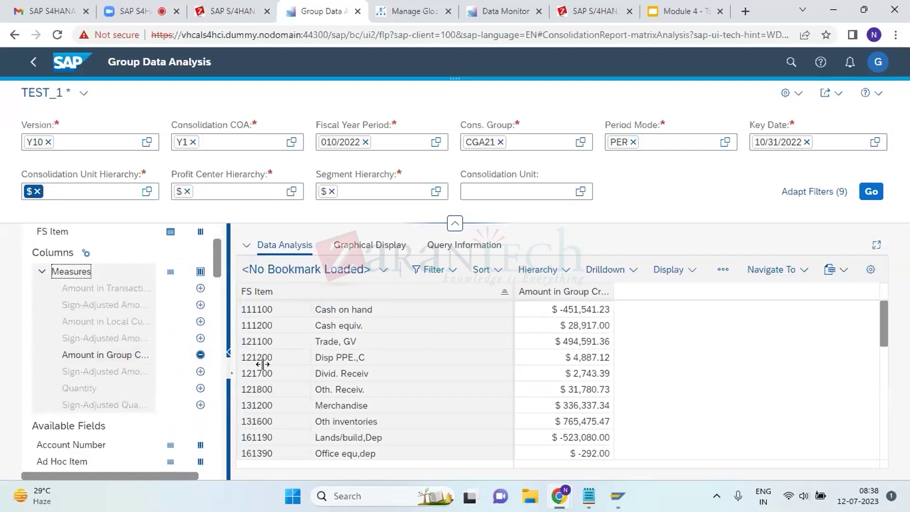
pyautogui.moveTo(263, 364); pyautogui.dragTo(337, 366)
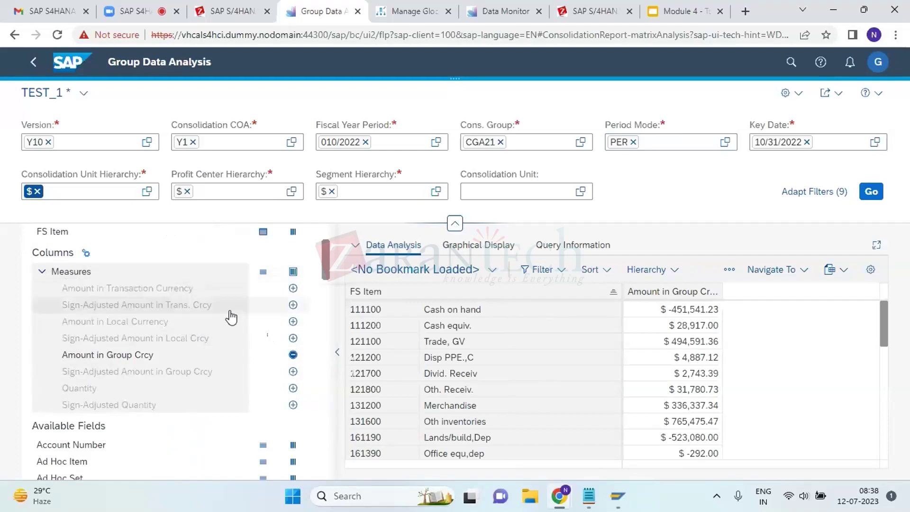
pyautogui.click(293, 321)
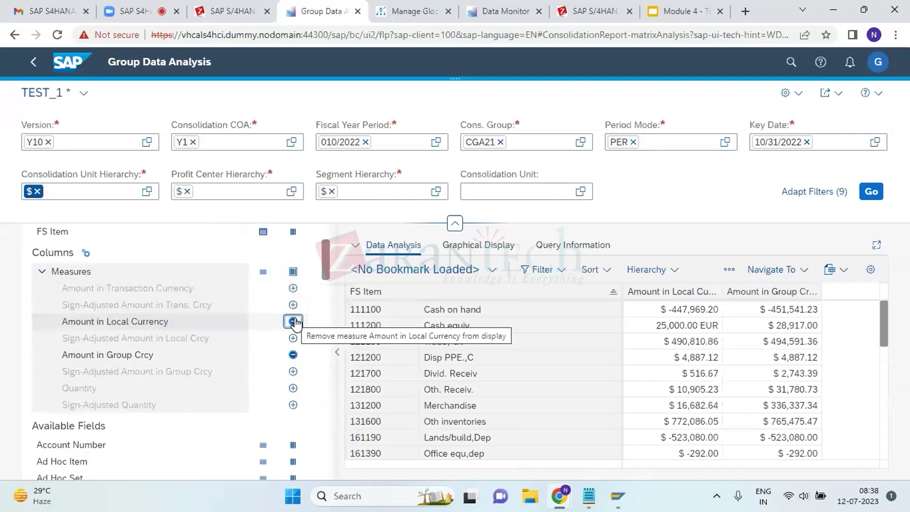
# Temporarily add Amount in Transaction Currency to the report, and remove and re-add Amount in Local Currency
pyautogui.click(293, 288)
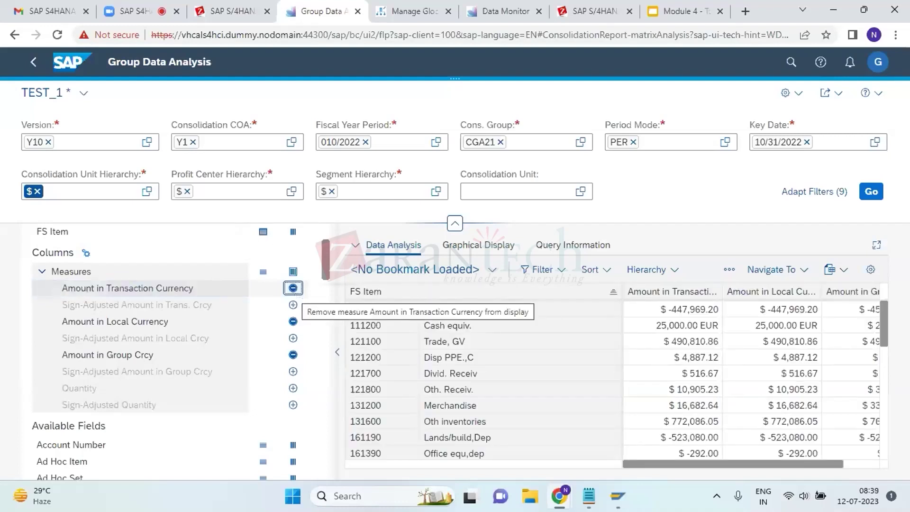
pyautogui.click(293, 288)
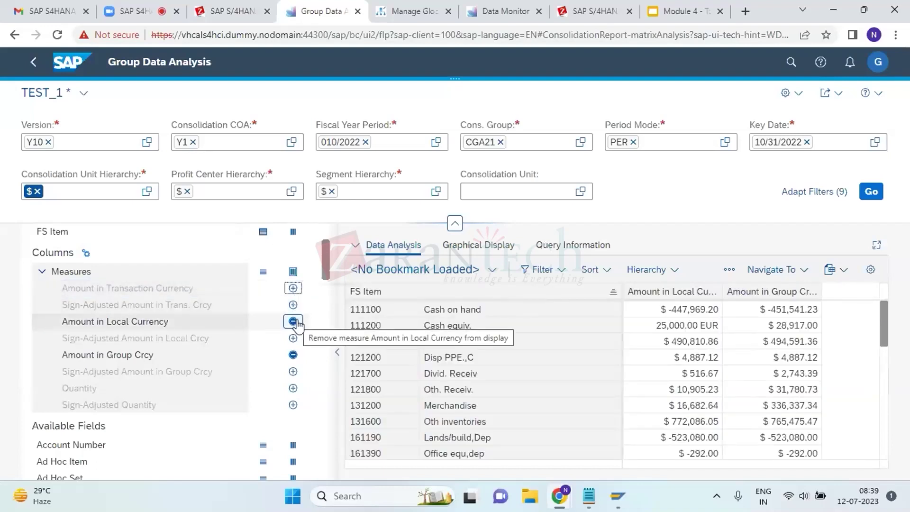
pyautogui.click(294, 322)
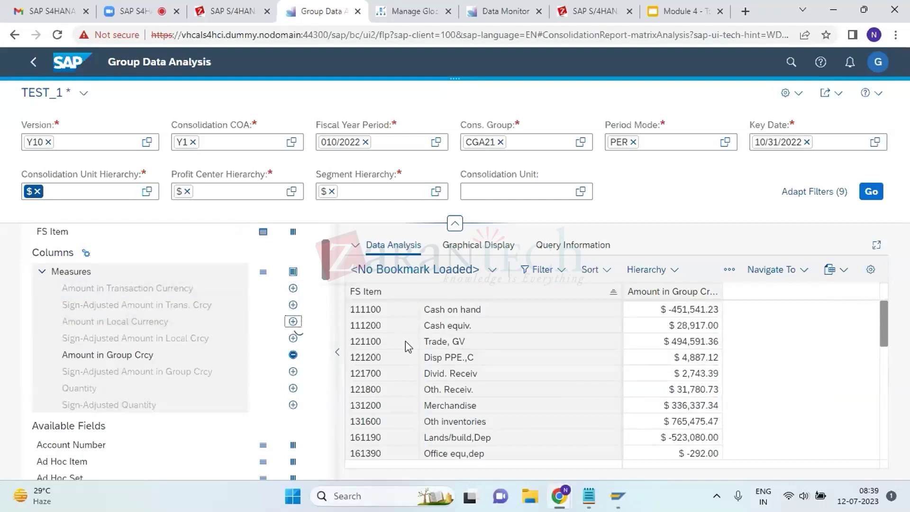
pyautogui.click(294, 322)
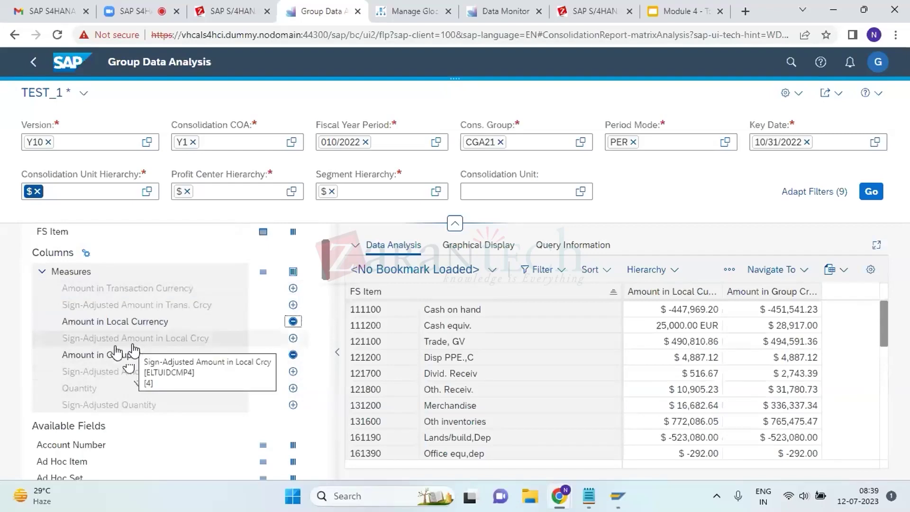
# Switch to Manage Global Hierarchies, clear the 111100 node search and examine the BS hierarchy's nodes and sign settings
pyautogui.click(407, 6)
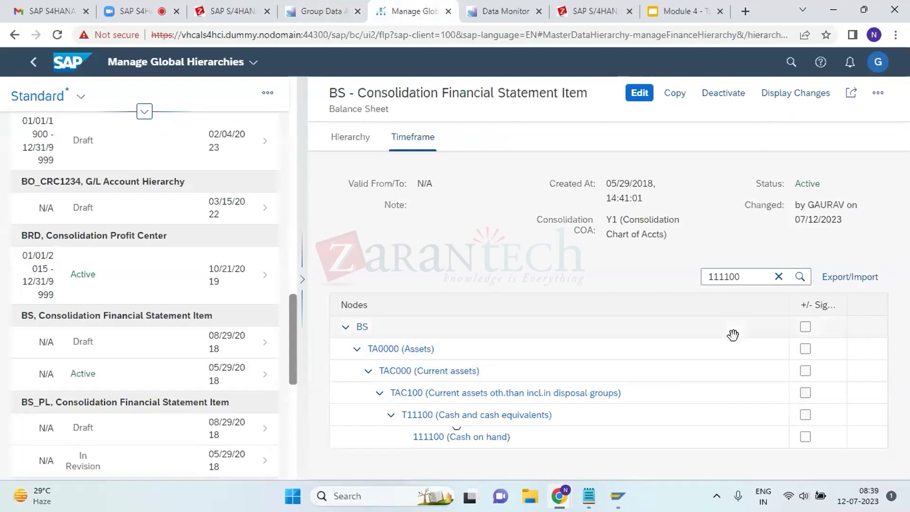
pyautogui.click(779, 276)
pyautogui.scroll(-1, 593, 390)
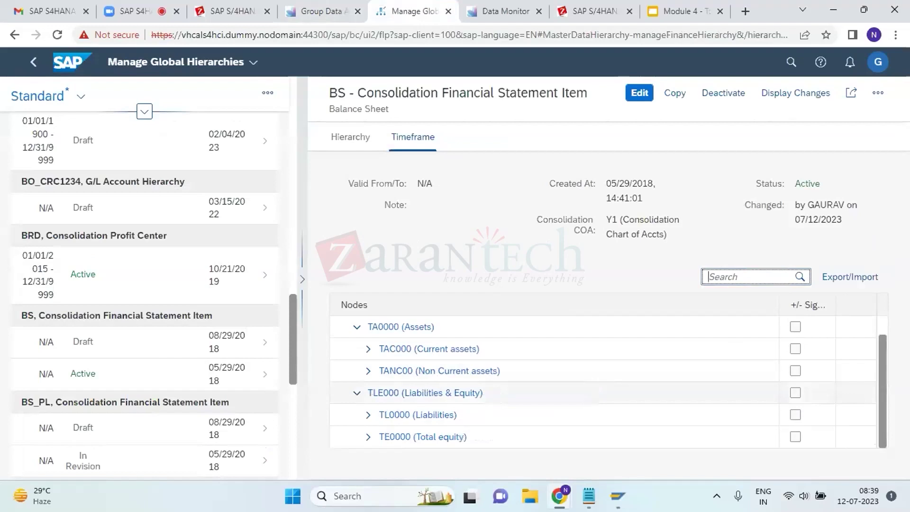
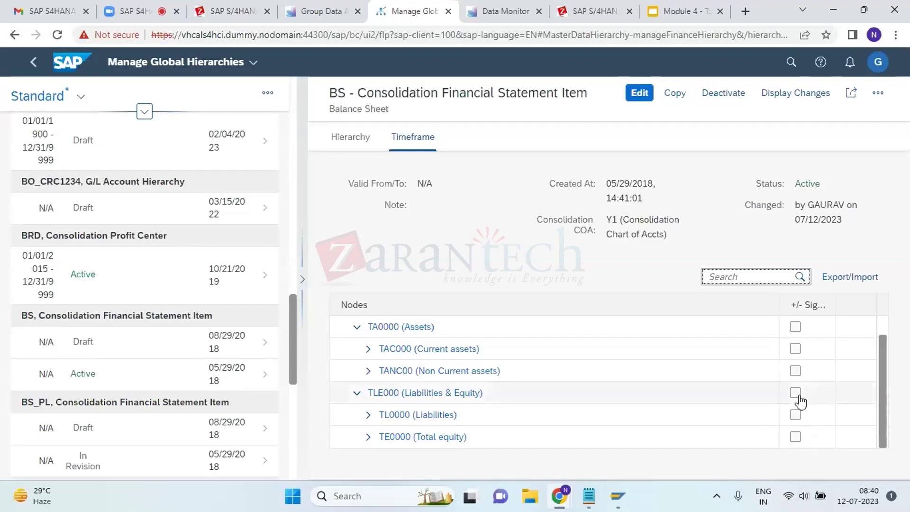
# Return to Group Data Analysis, collapse the measures and add Consolidation Unit to the report columns
pyautogui.click(314, 12)
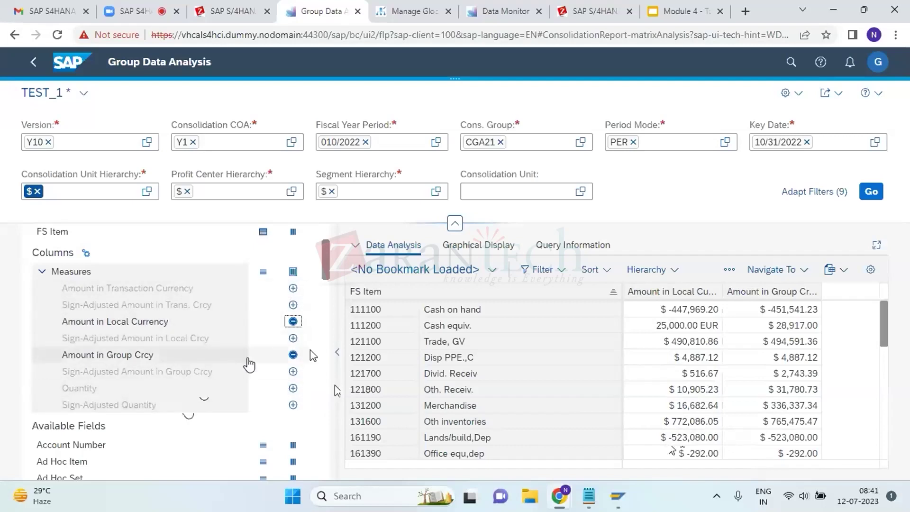
pyautogui.click(45, 275)
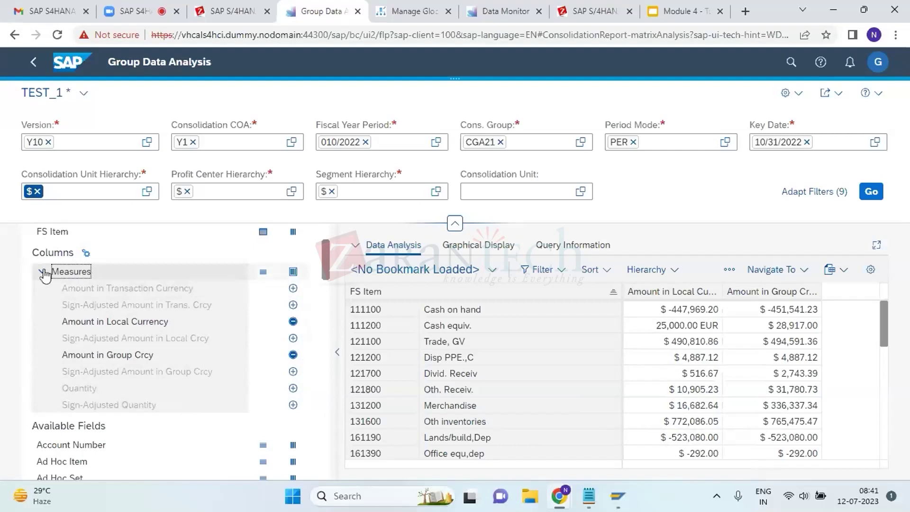
pyautogui.click(44, 272)
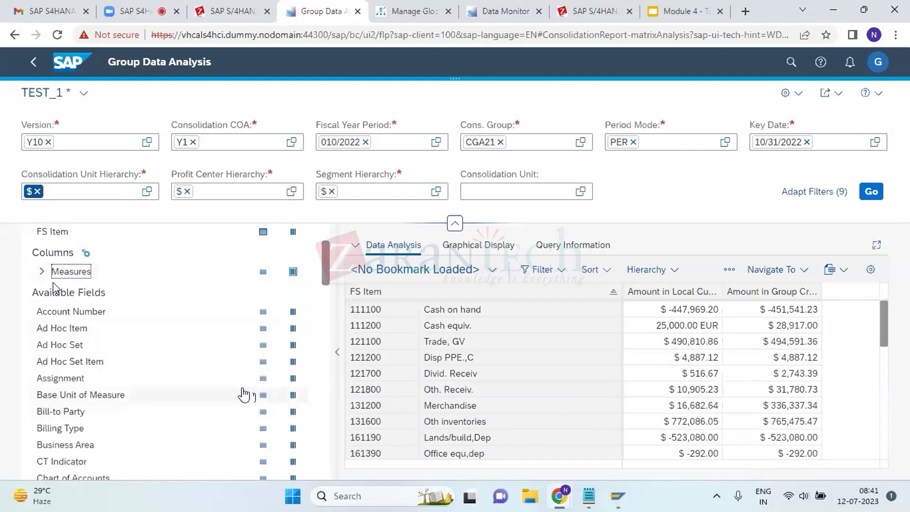
pyautogui.scroll(-5, 209, 391)
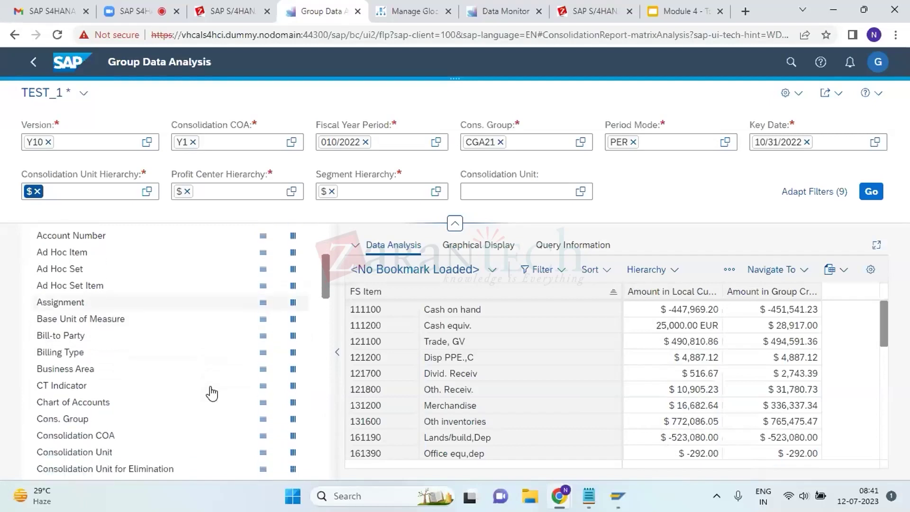
pyautogui.scroll(-3, 204, 391)
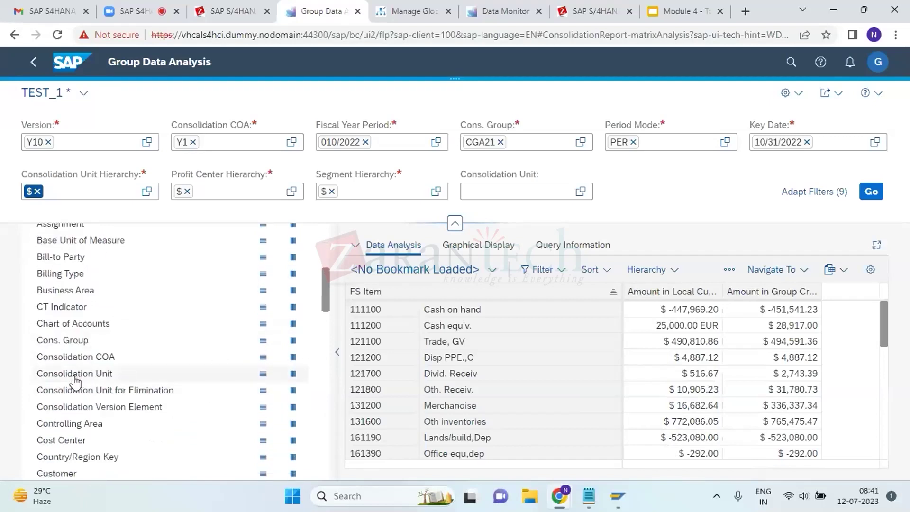
pyautogui.click(293, 378)
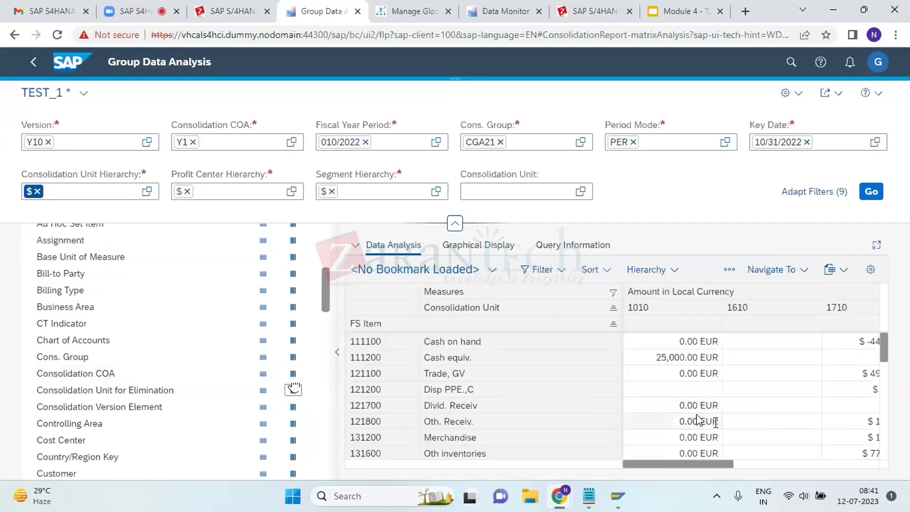
# Maximize the data analysis table and review the local and group currency amounts by consolidation unit
pyautogui.moveTo(712, 469); pyautogui.dragTo(771, 445)
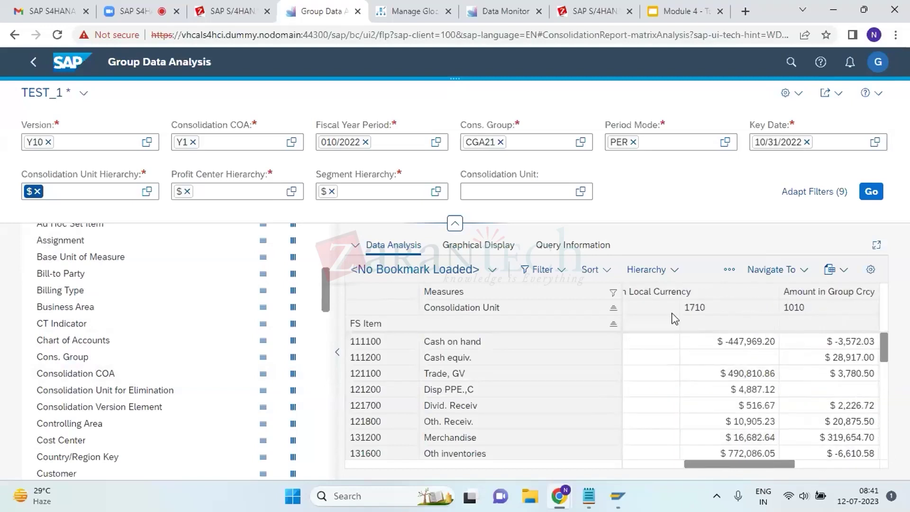
pyautogui.click(877, 245)
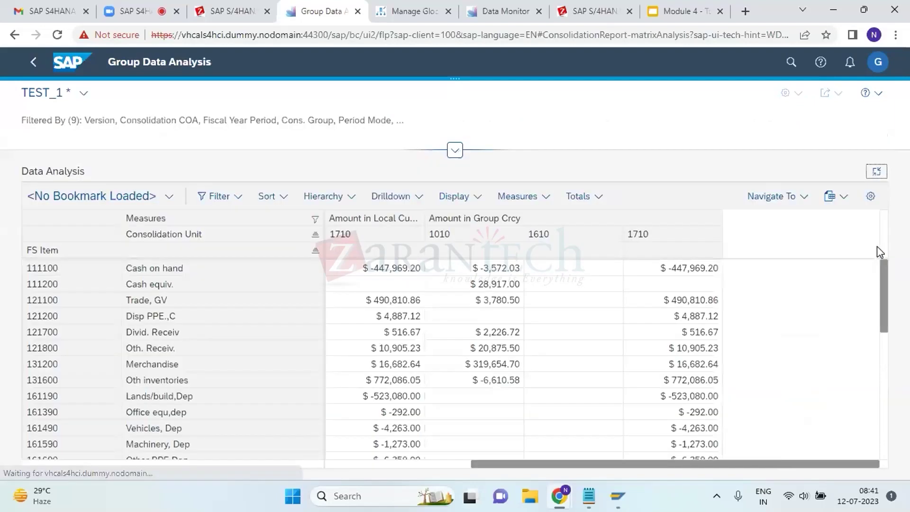
pyautogui.click(432, 465)
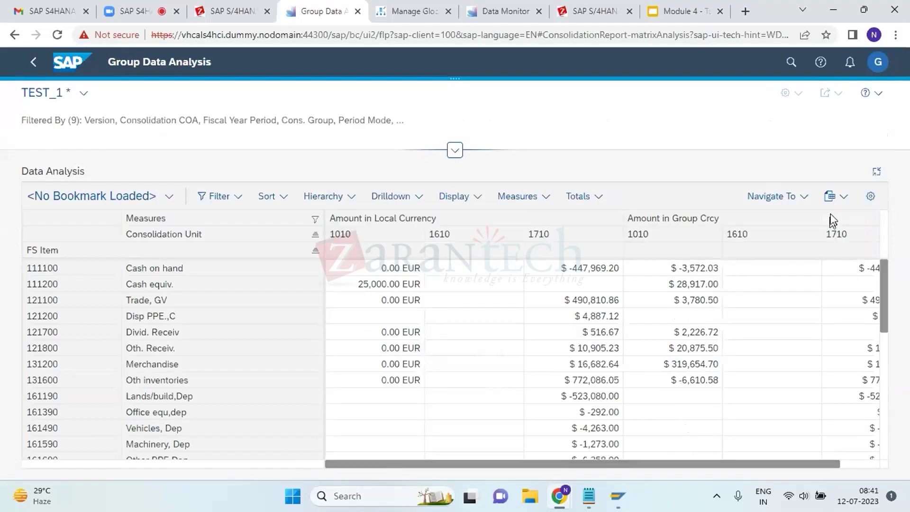
# Export the report to a spreadsheet and open the downloaded export.xlsx in Excel
pyautogui.click(836, 196)
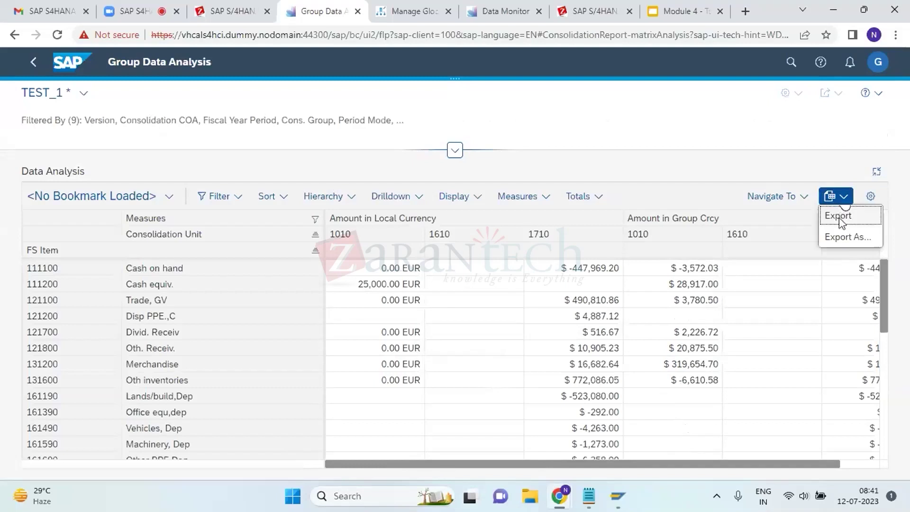
pyautogui.click(839, 218)
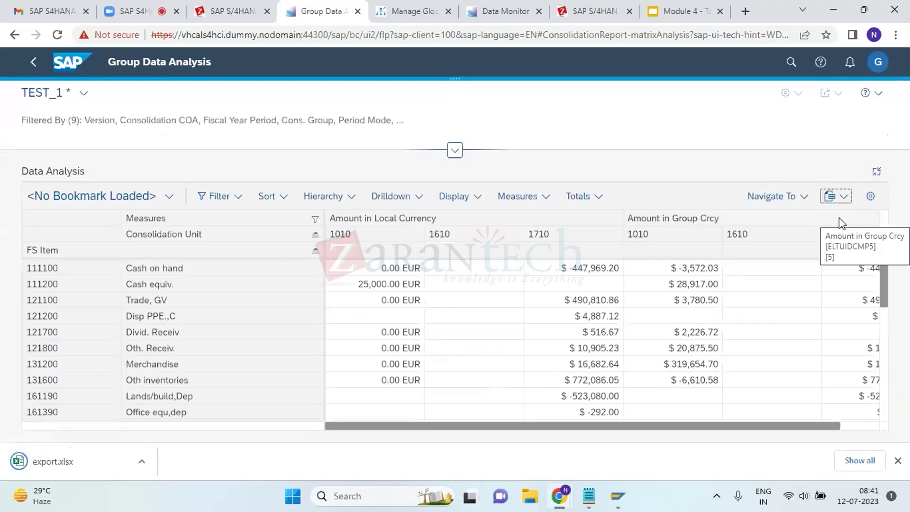
pyautogui.click(75, 463)
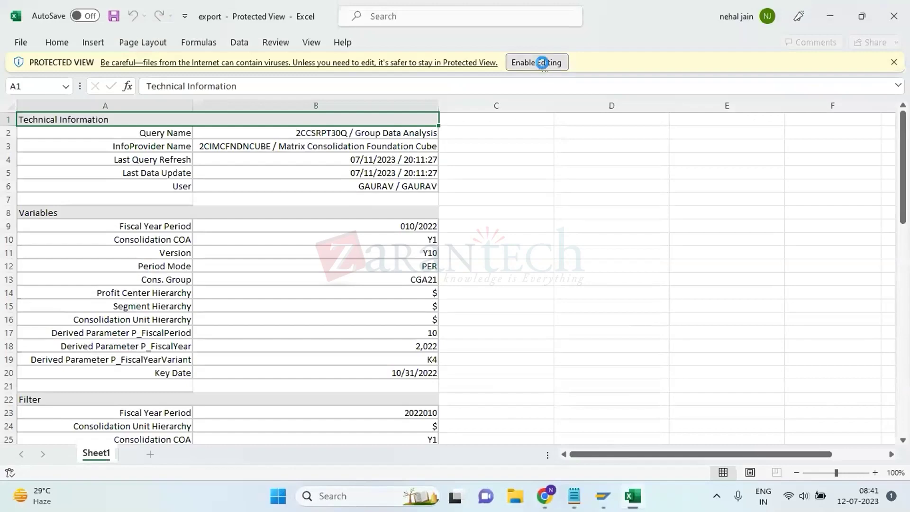
# Enable editing in the exported workbook and review the local and group currency amounts by consolidation unit
pyautogui.click(543, 62)
pyautogui.scroll(-2, 411, 339)
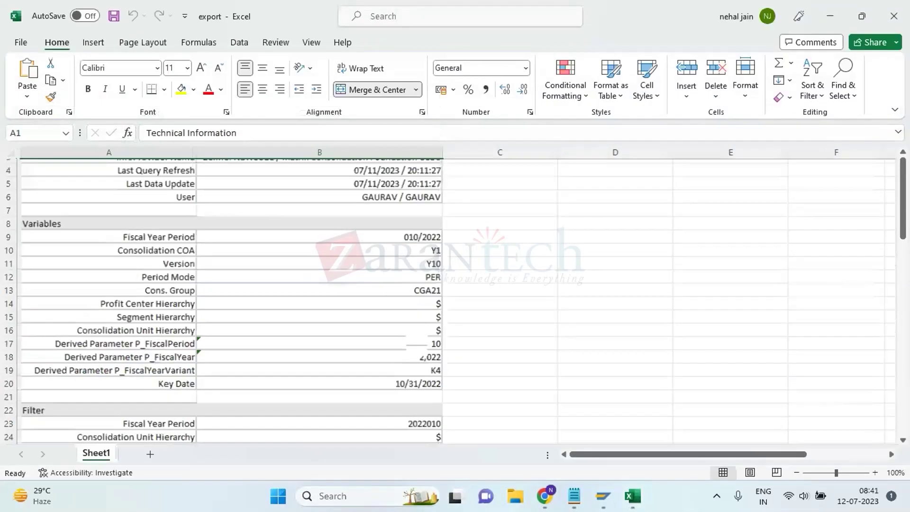
pyautogui.scroll(-5, 412, 339)
pyautogui.scroll(-4, 411, 339)
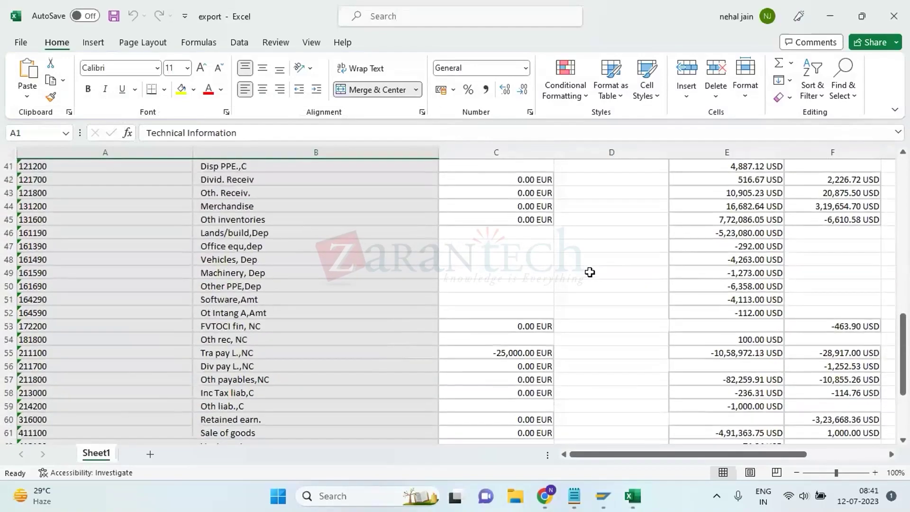
pyautogui.scroll(-7, 590, 272)
pyautogui.scroll(2, 590, 272)
pyautogui.scroll(8, 590, 272)
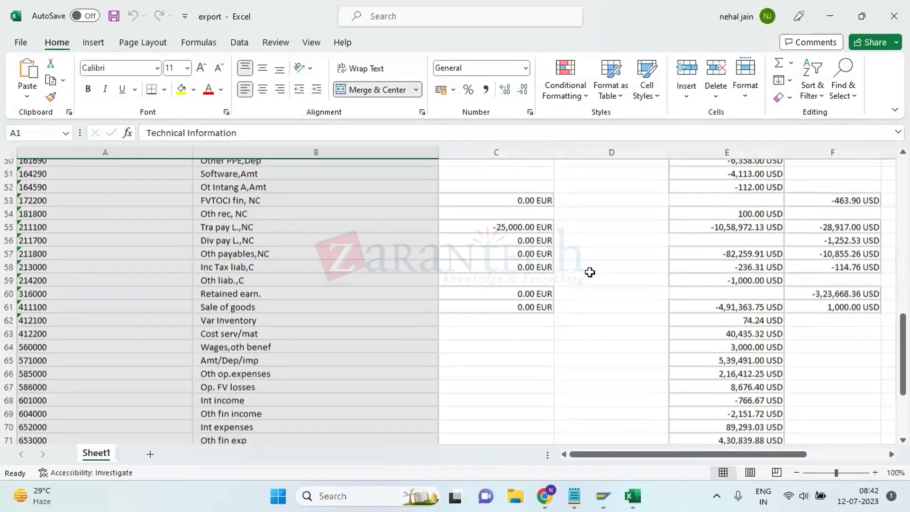
pyautogui.hscroll(3, 740, 289)
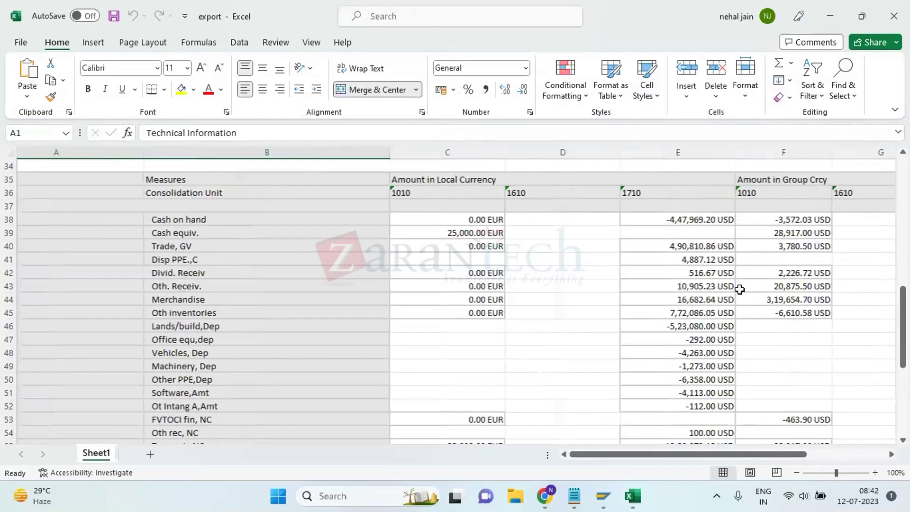
pyautogui.hscroll(-2, 740, 289)
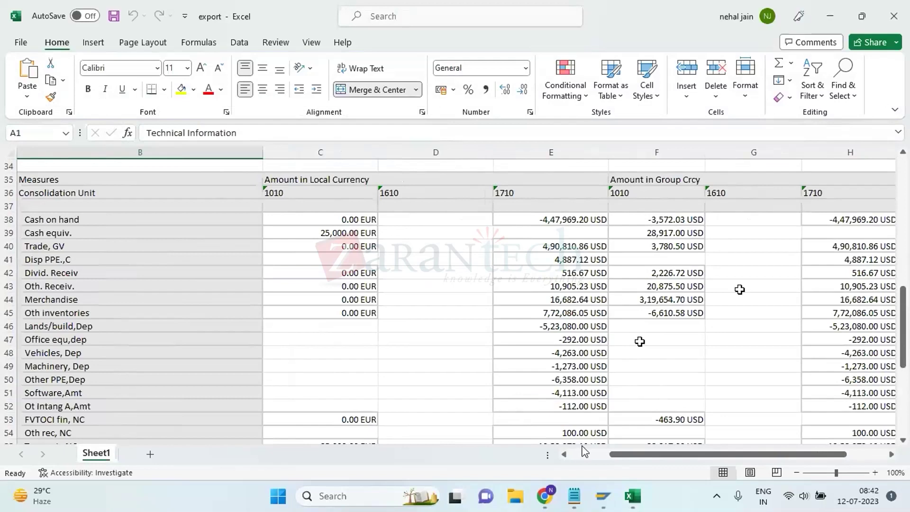
# Switch back to Group Data Analysis in Chrome and view the available export options
pyautogui.moveTo(546, 498)
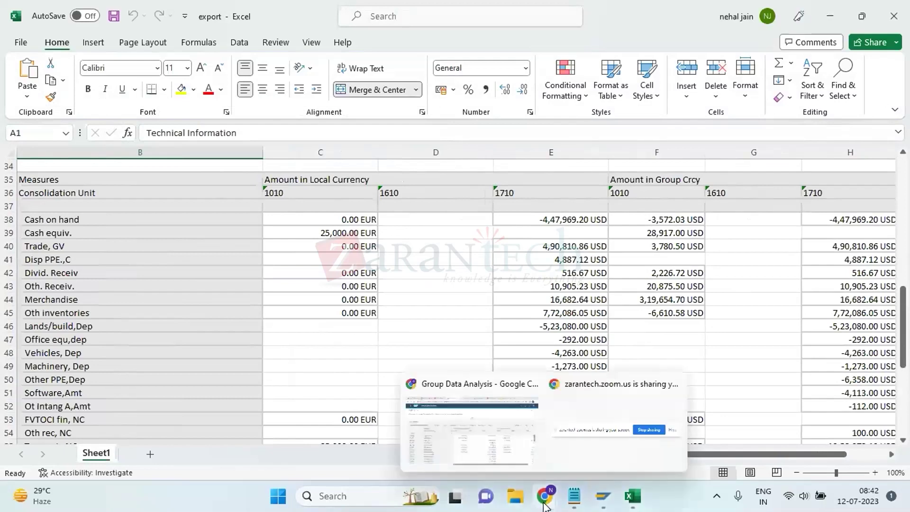
pyautogui.click(518, 456)
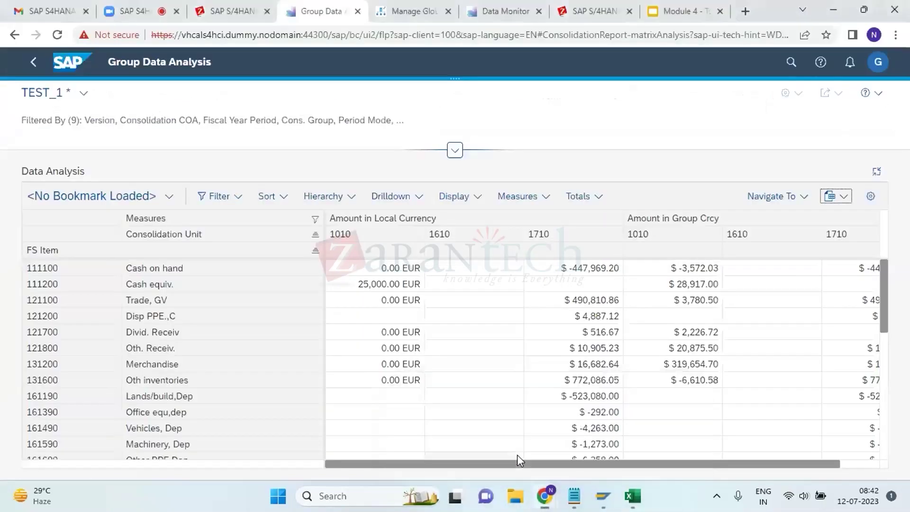
pyautogui.click(847, 203)
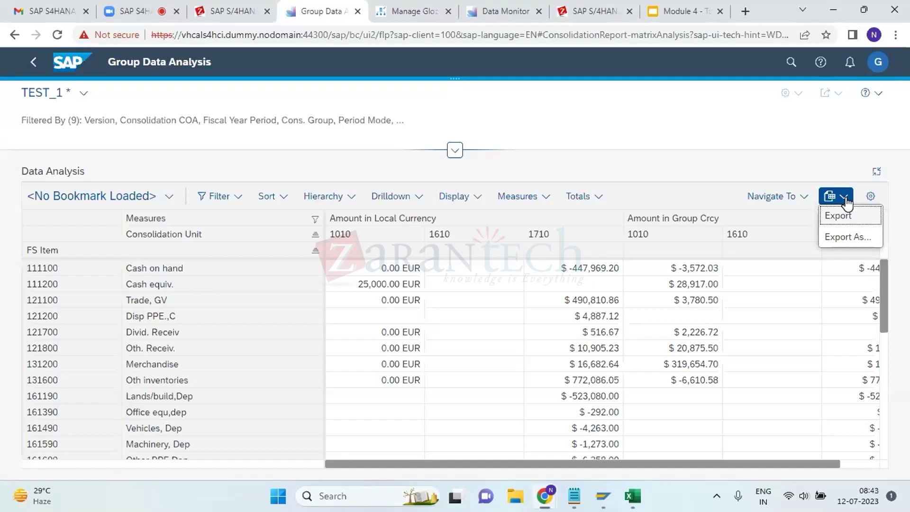
# Select the local currency amount of FS item 121100 (Trade, GV) for unit 1710 and examine its available context actions
pyautogui.click(579, 301)
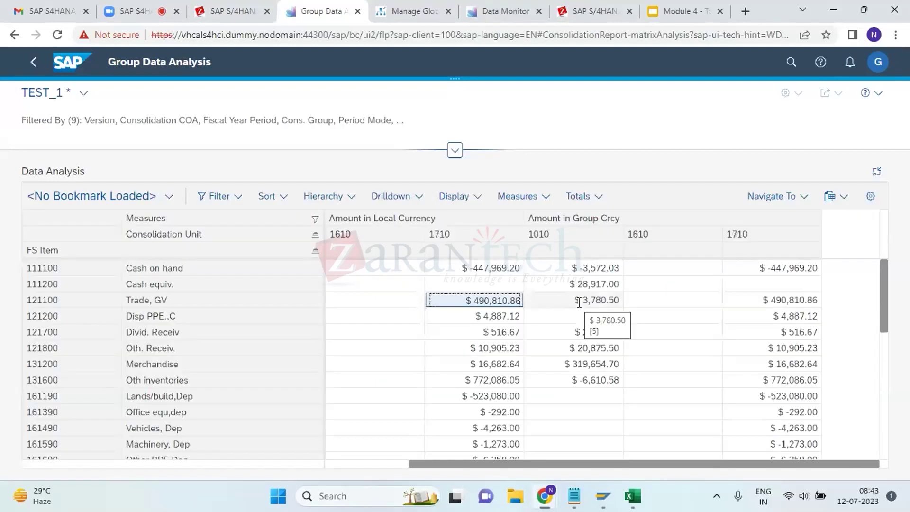
pyautogui.rightClick(503, 299)
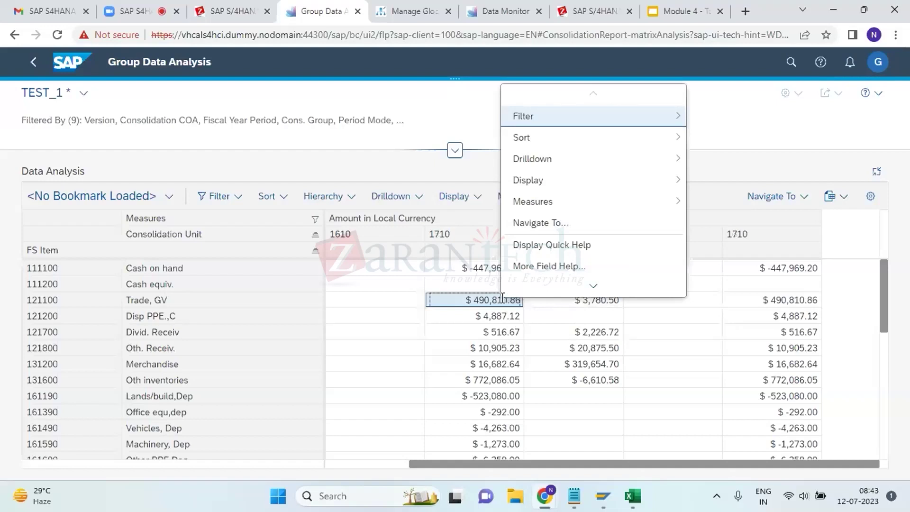
pyautogui.scroll(-3, 593, 280)
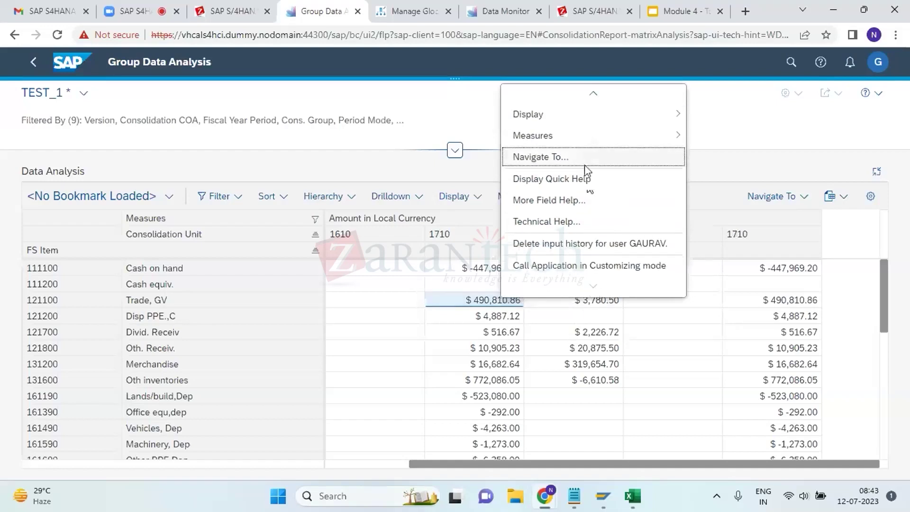
pyautogui.scroll(3, 585, 164)
pyautogui.moveTo(575, 210)
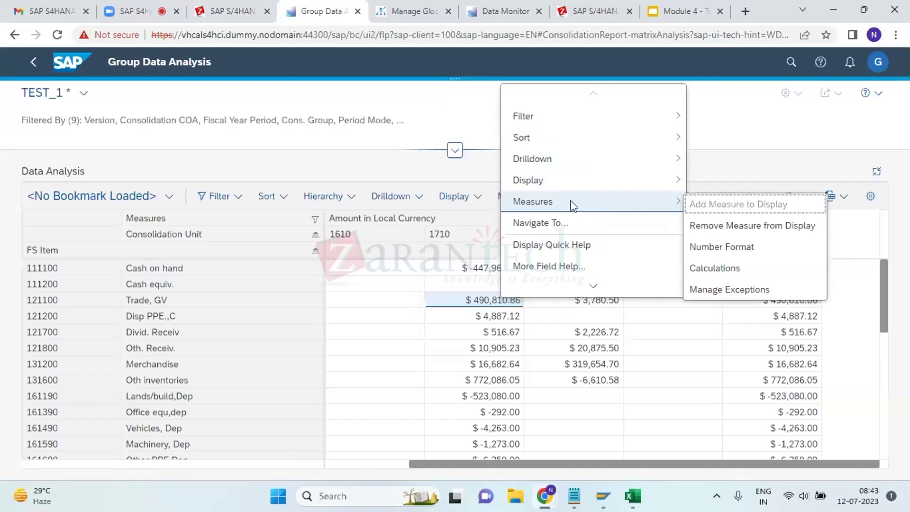
pyautogui.moveTo(566, 148)
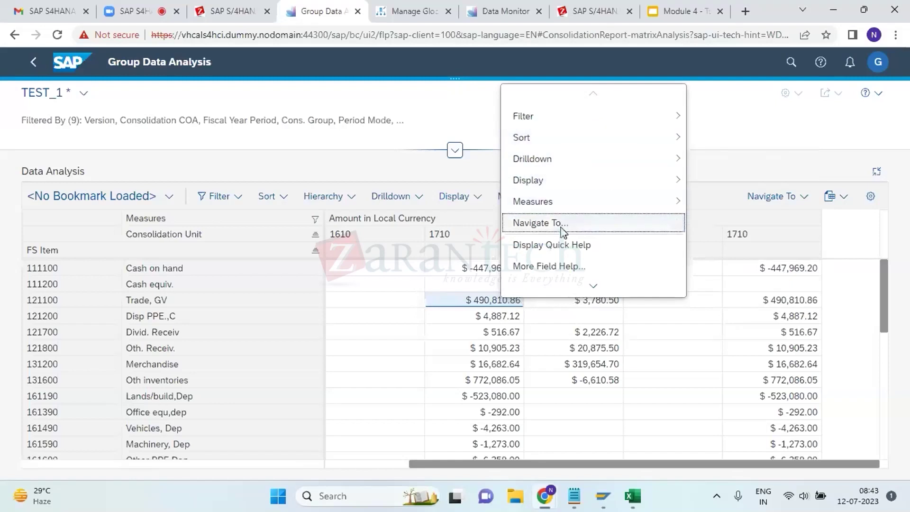
# Navigate from the 121100 local currency amount for unit 1710 to Display Group Journal Entries With Reporting Logic
pyautogui.click(808, 202)
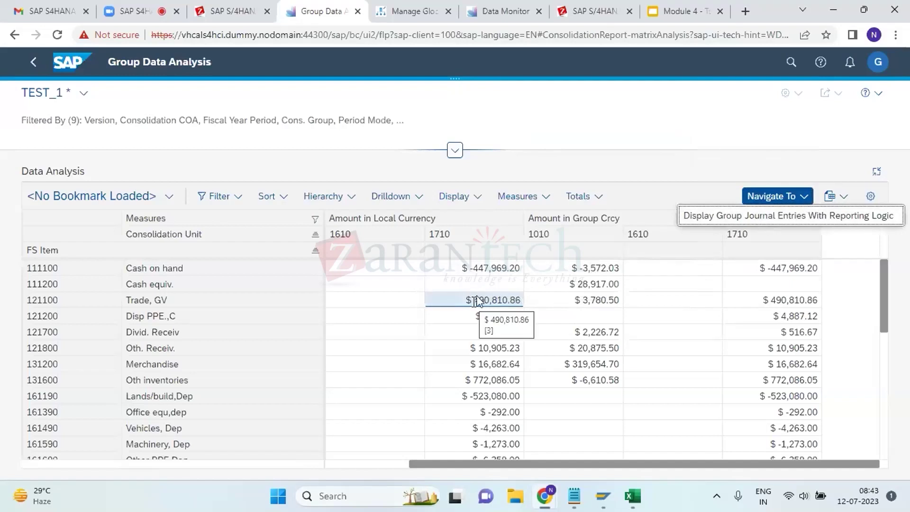
pyautogui.click(512, 302)
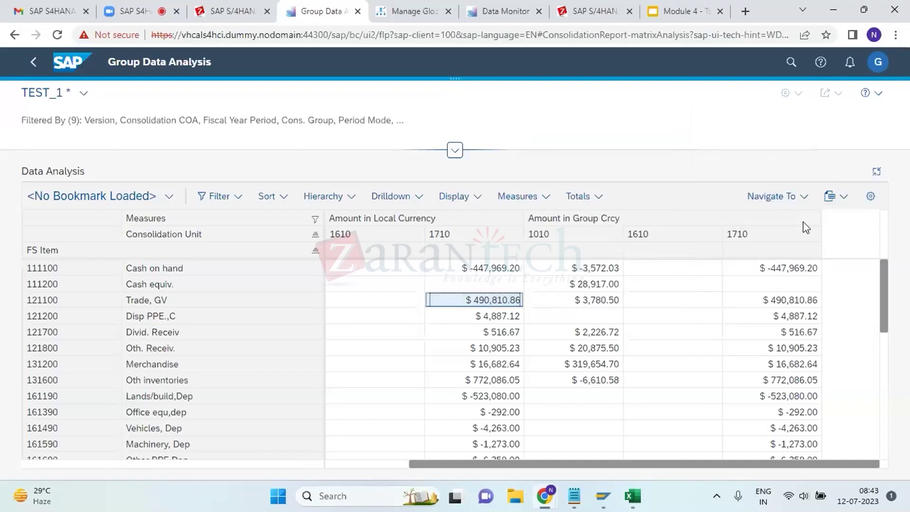
pyautogui.click(803, 202)
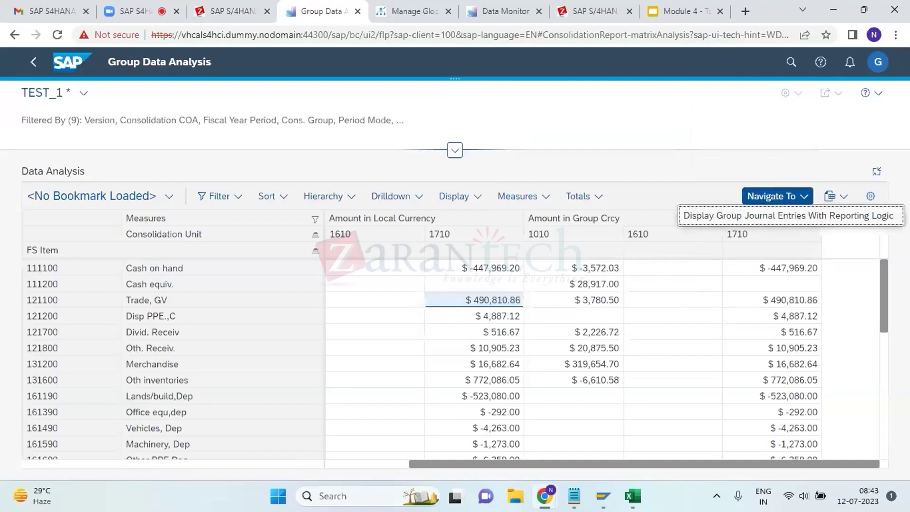
pyautogui.click(802, 225)
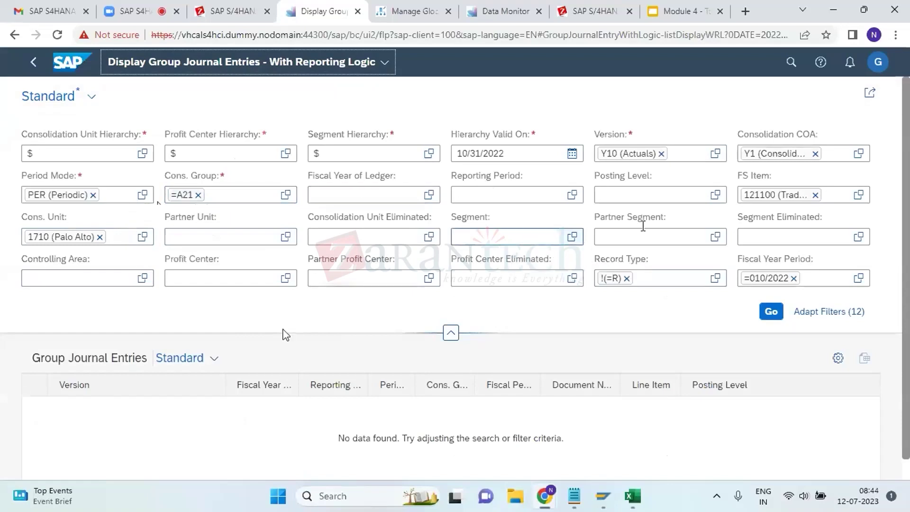
# Replace the Cons. Group filter value with CGA21 and run the group journal entries query
pyautogui.click(198, 195)
pyautogui.write('CA')
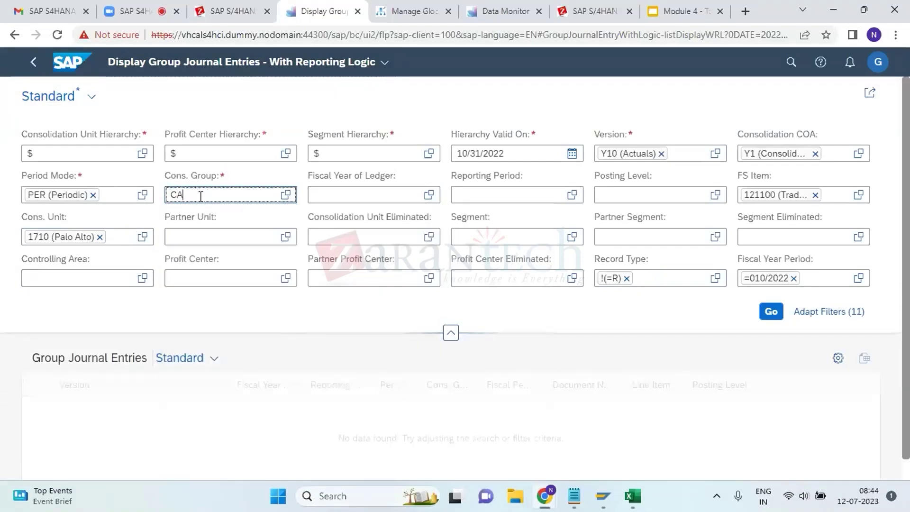
pyautogui.press('BackSpace')
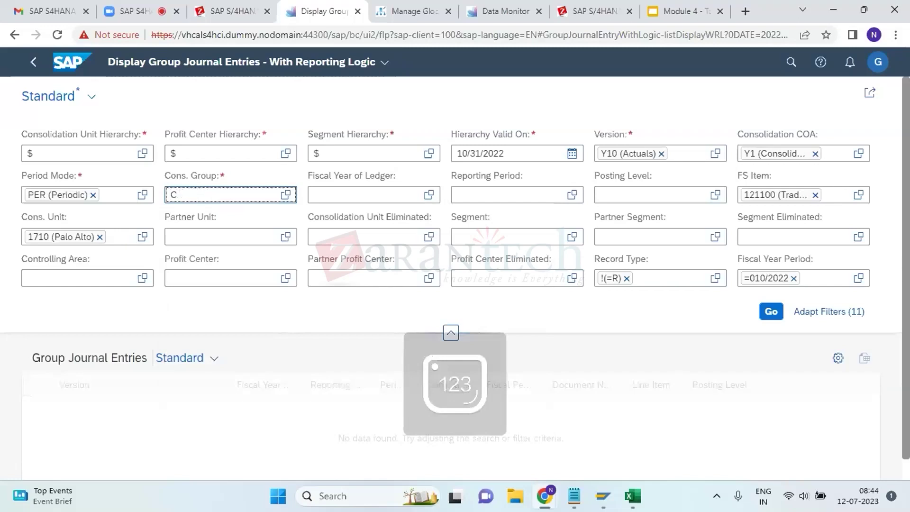
pyautogui.write('GA1')
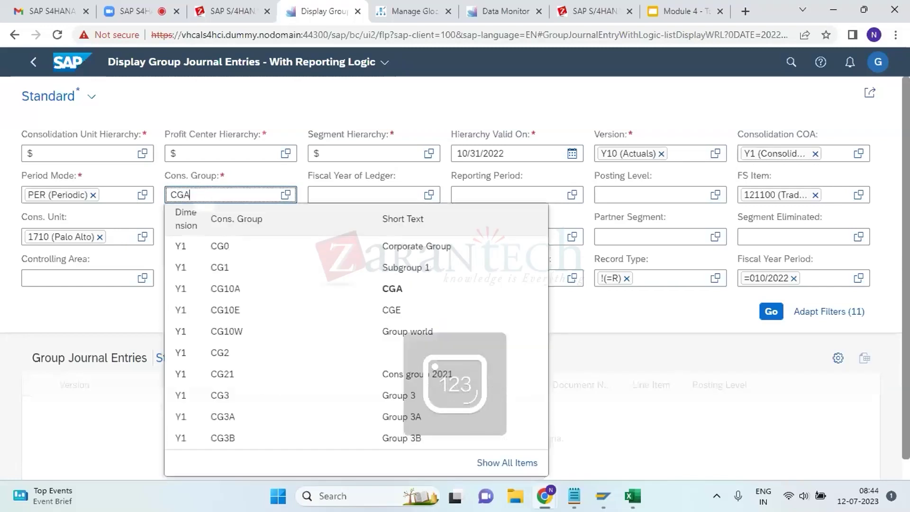
pyautogui.press('BackSpace')
pyautogui.press('BackSpace')
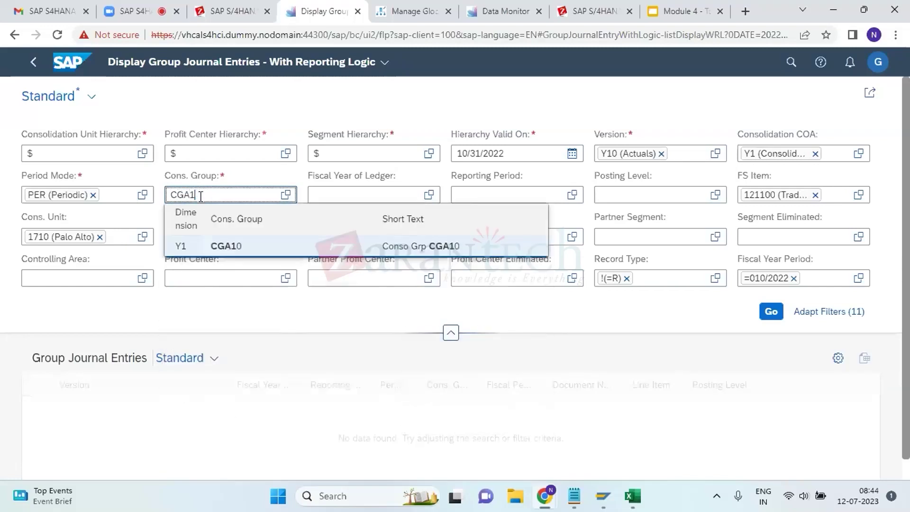
pyautogui.write('2')
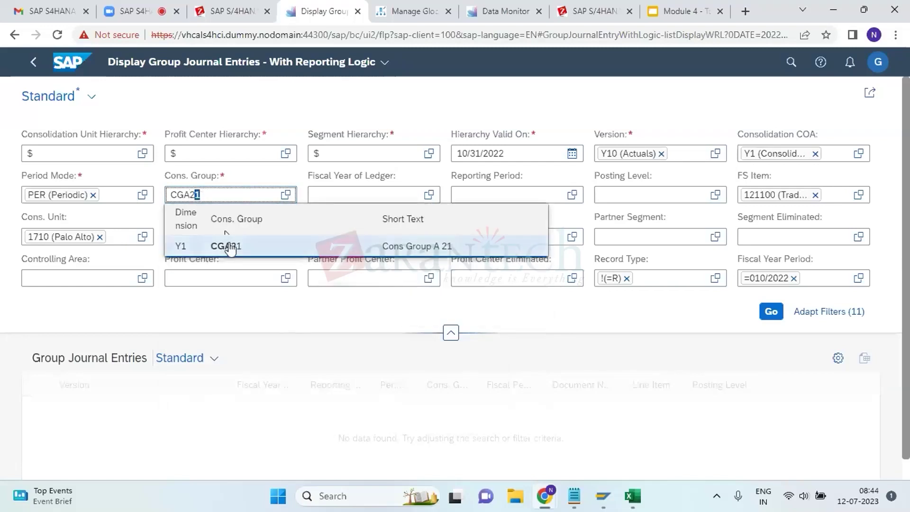
pyautogui.click(230, 246)
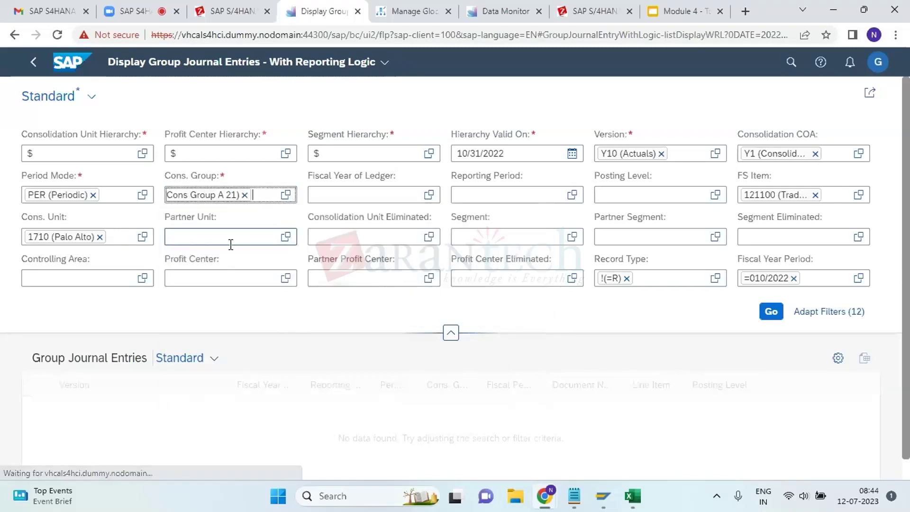
pyautogui.click(772, 313)
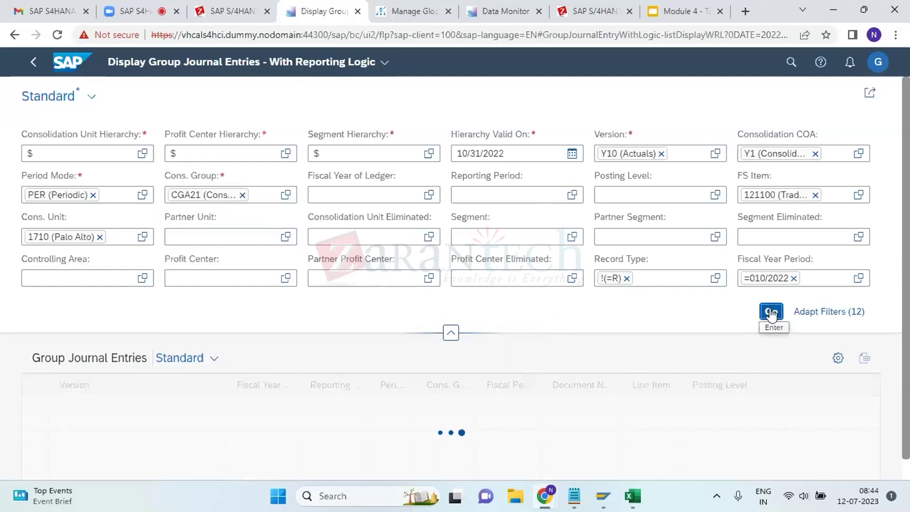
# Collapse the filter area and review the group journal entries' document types, FS items and amounts, widening the transaction currency amount column
pyautogui.scroll(-8, 753, 408)
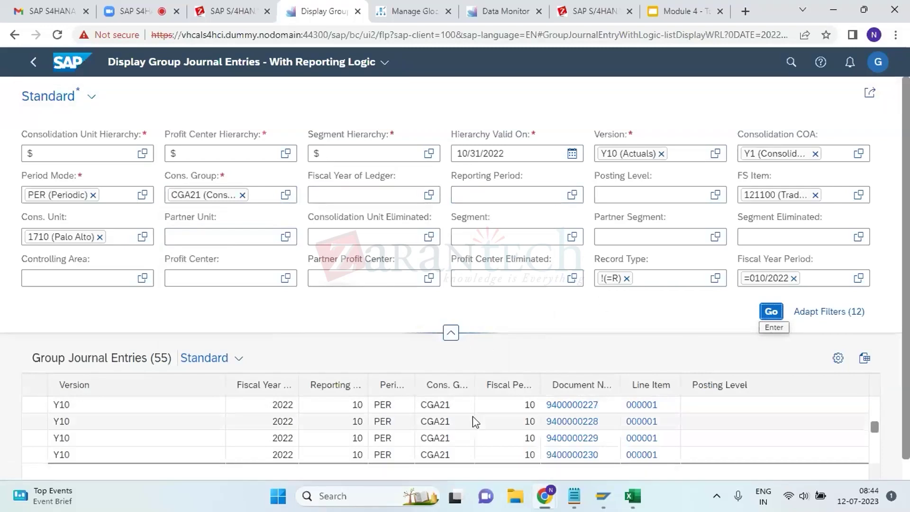
pyautogui.click(451, 332)
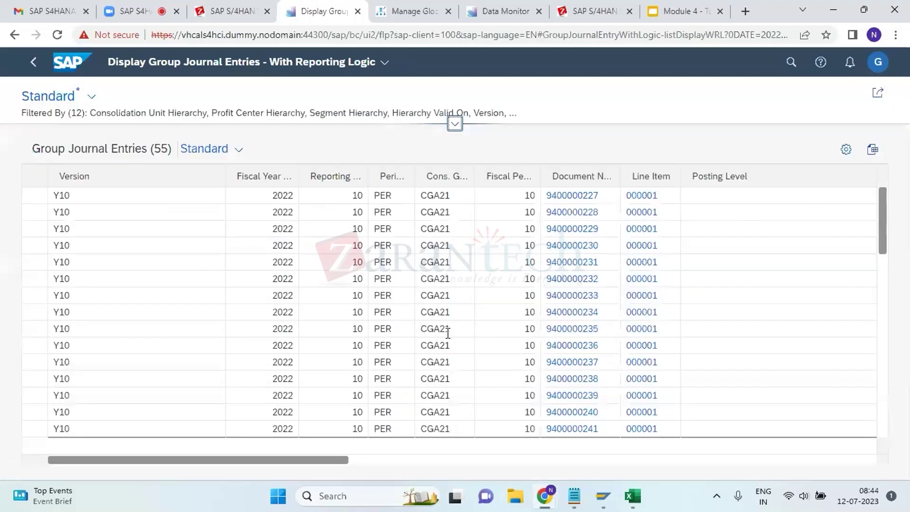
pyautogui.hscroll(5, 563, 317)
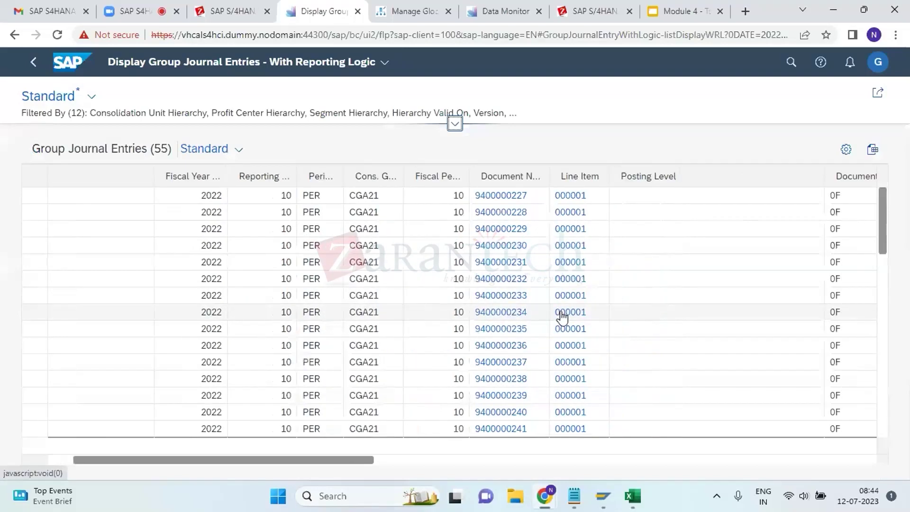
pyautogui.hscroll(2, 563, 317)
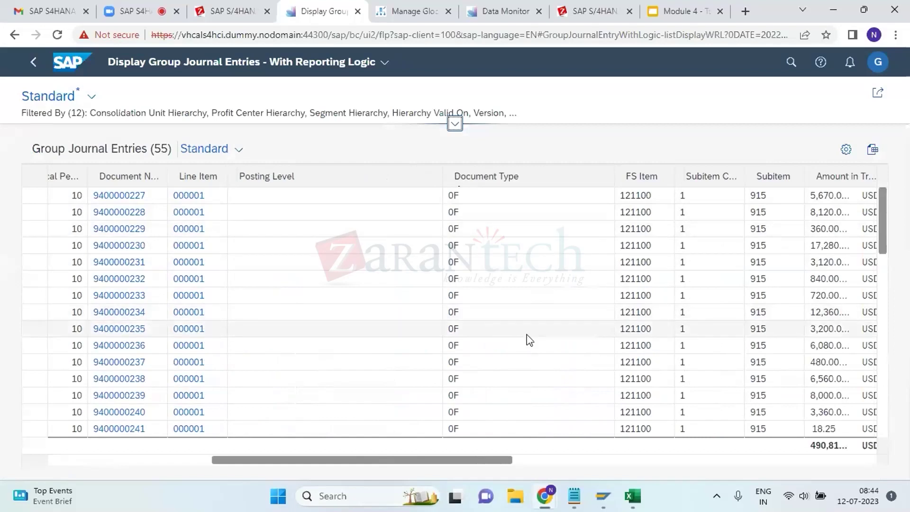
pyautogui.hscroll(3, 527, 334)
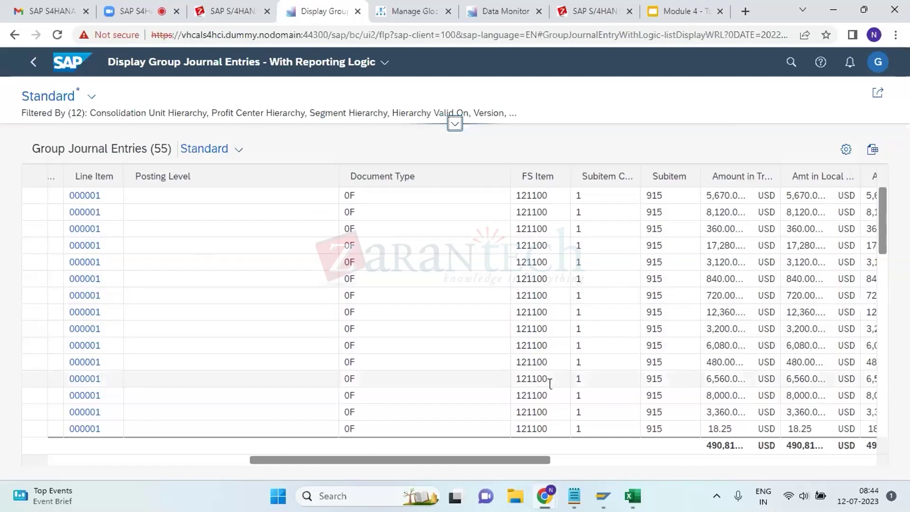
pyautogui.scroll(-2, 463, 242)
pyautogui.scroll(-4, 404, 314)
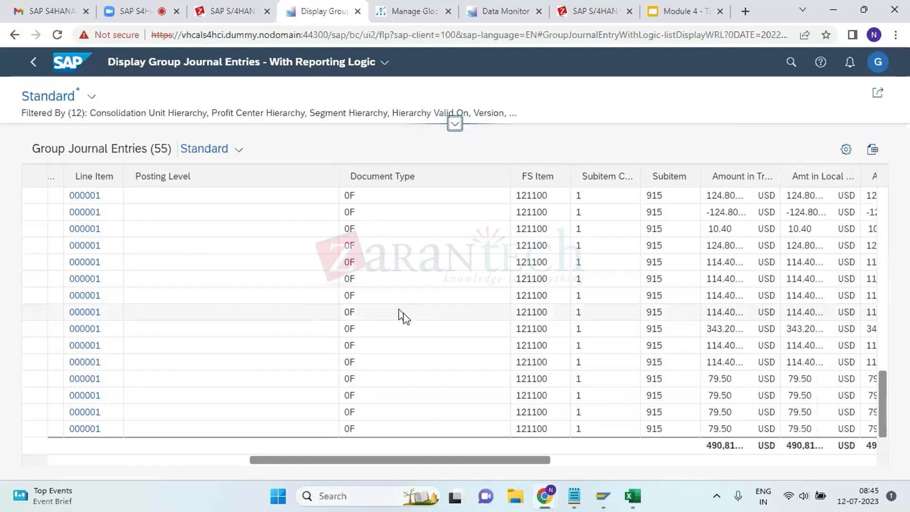
pyautogui.moveTo(796, 179); pyautogui.dragTo(797, 179)
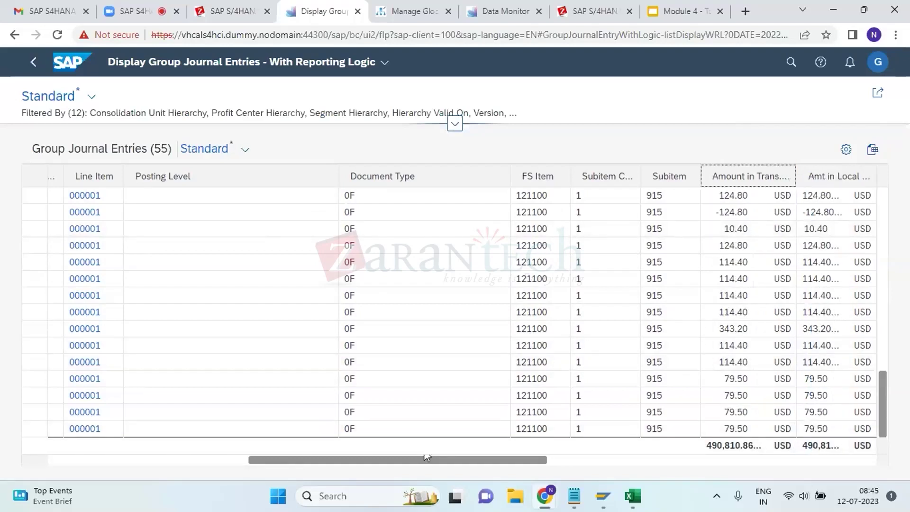
pyautogui.moveTo(428, 463); pyautogui.dragTo(228, 462)
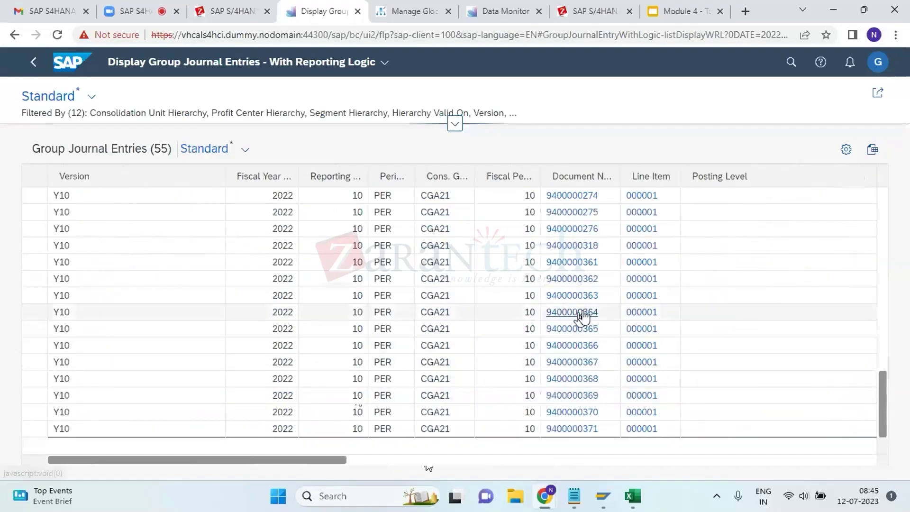
pyautogui.click(585, 315)
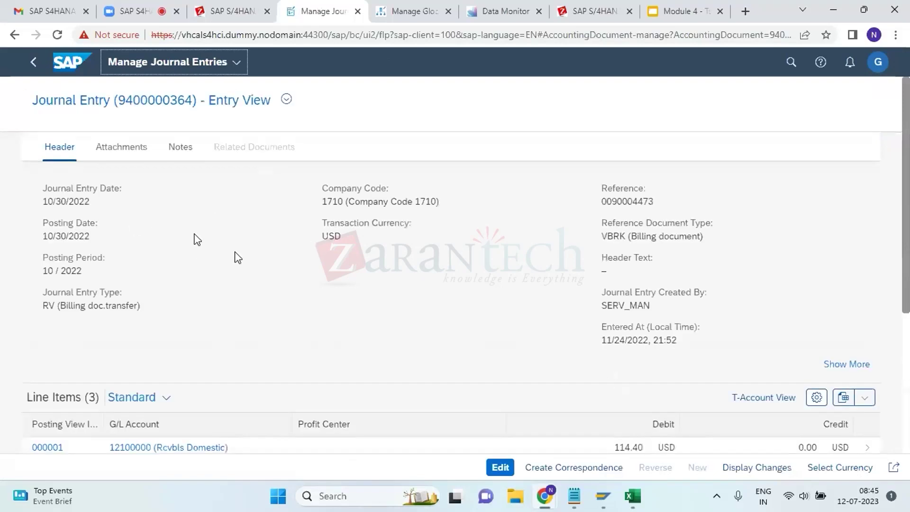
pyautogui.scroll(-5, 326, 323)
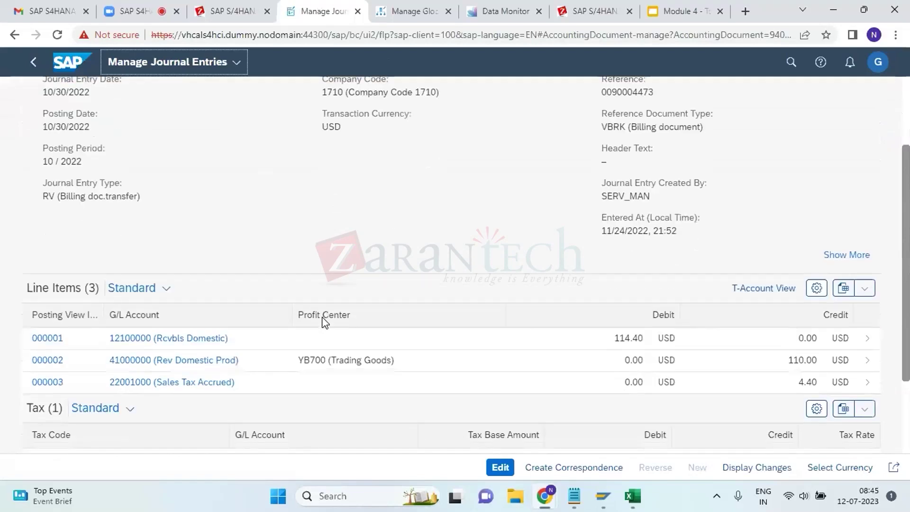
pyautogui.scroll(5, 491, 315)
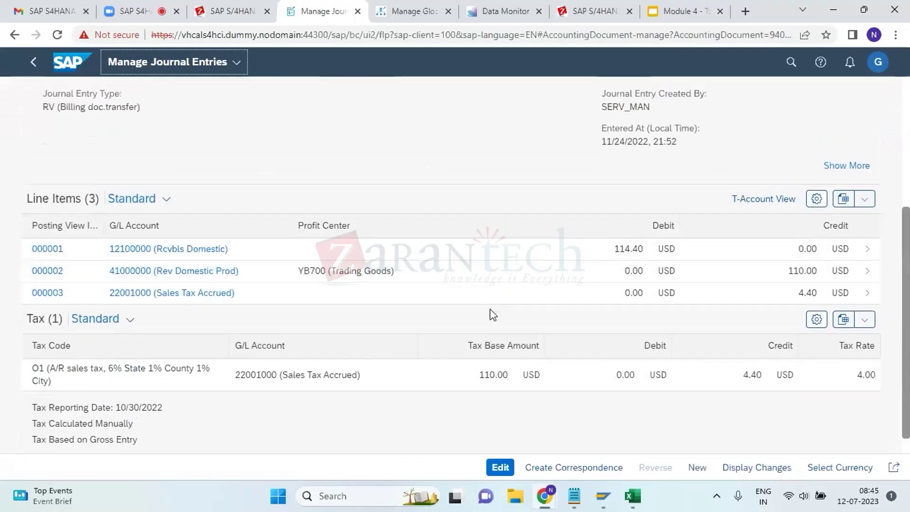
# Finish reviewing the journal entry, return to the group journal entries list and examine its FS item, amount, segment and profit center columns
pyautogui.scroll(1, 494, 315)
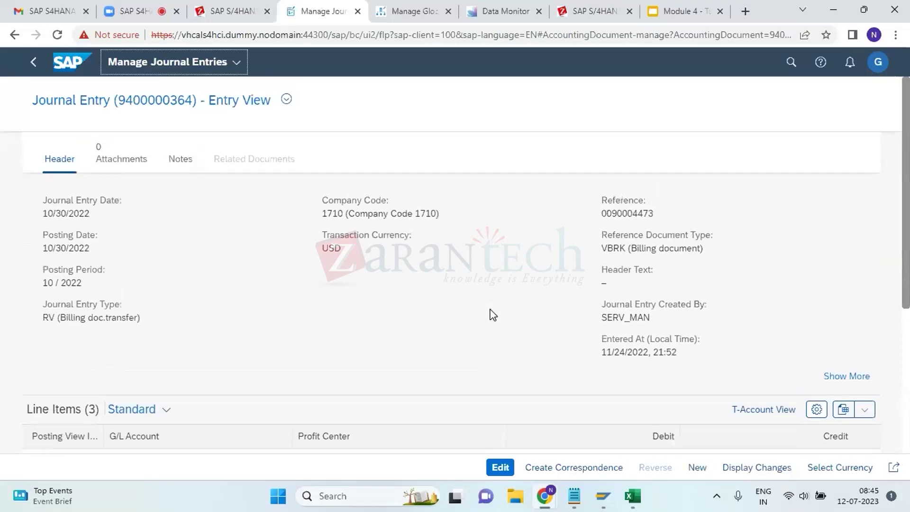
pyautogui.scroll(-5, 493, 315)
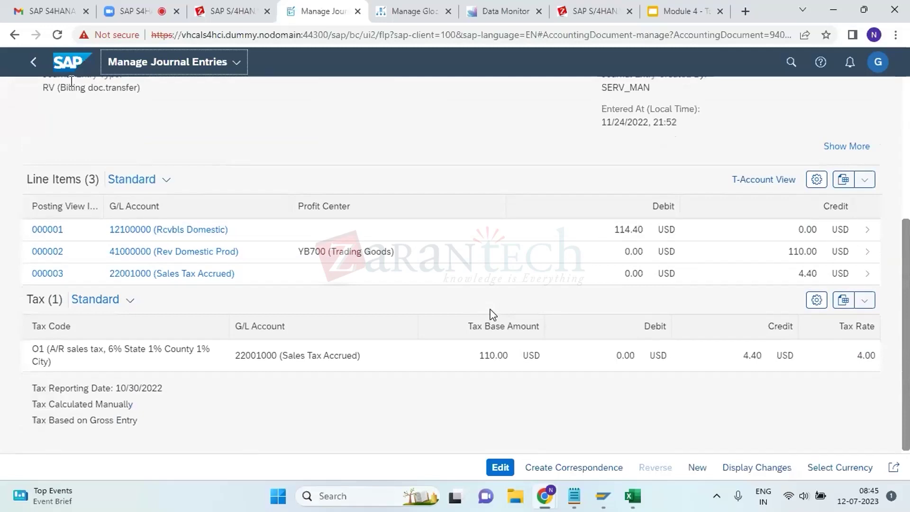
pyautogui.click(37, 65)
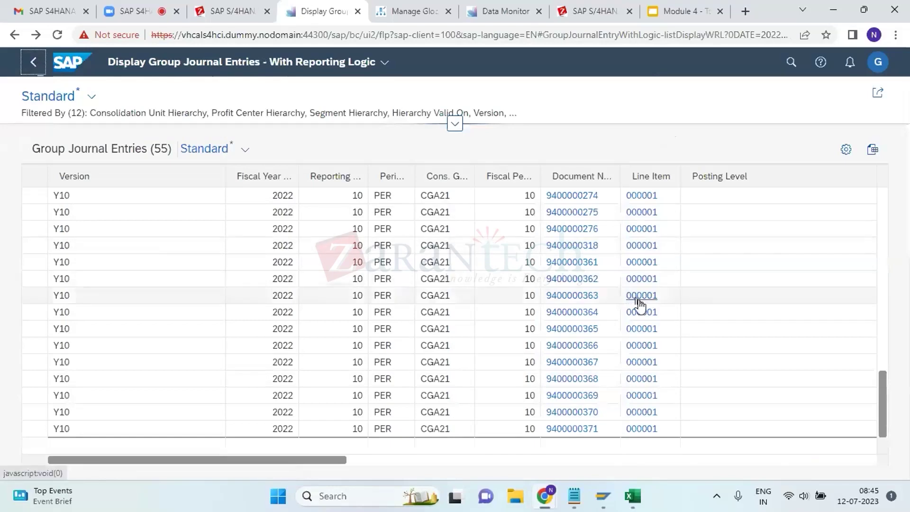
pyautogui.hscroll(8, 639, 300)
pyautogui.hscroll(5, 638, 300)
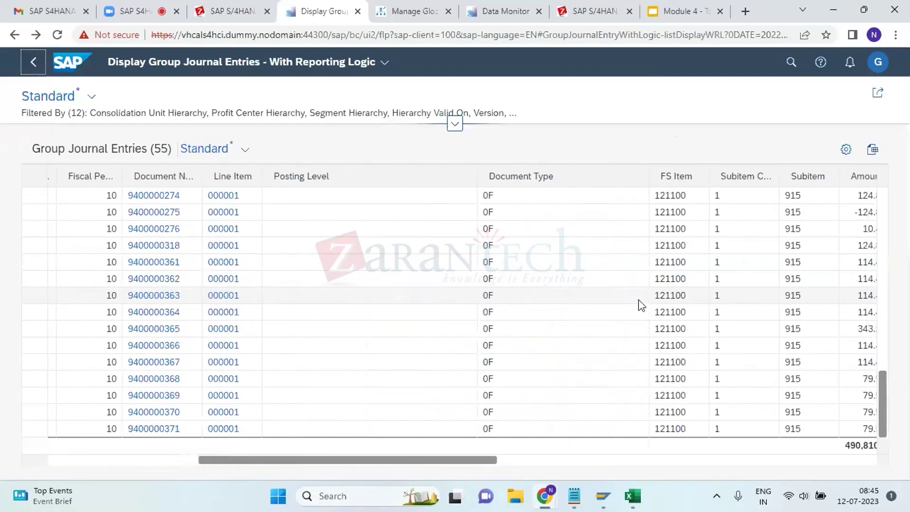
pyautogui.hscroll(8, 687, 337)
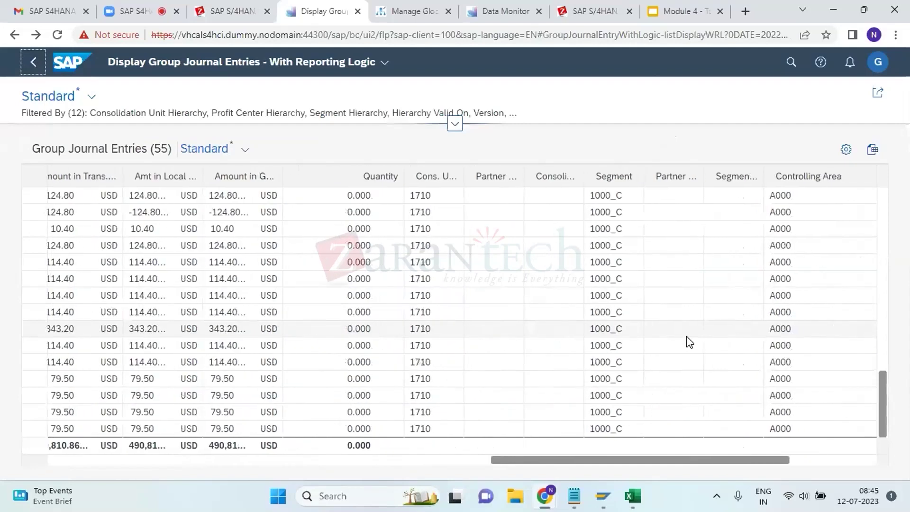
pyautogui.hscroll(5, 690, 343)
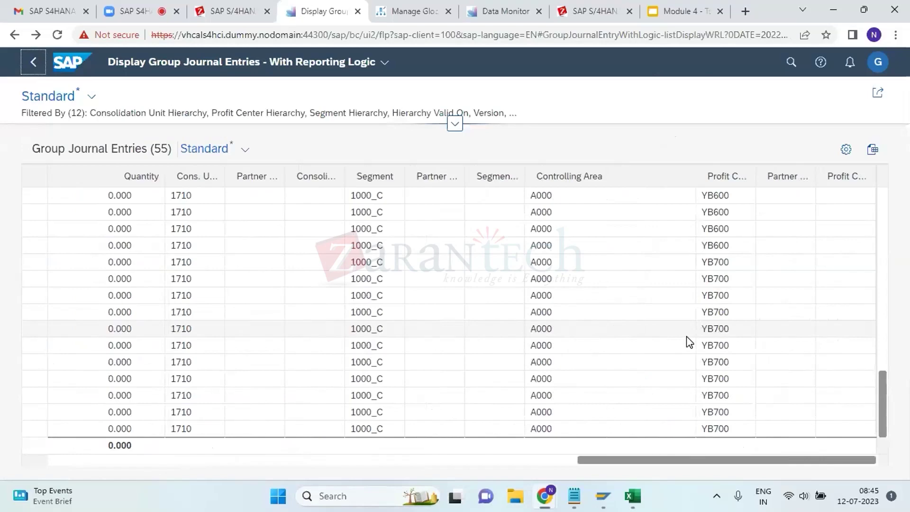
pyautogui.hscroll(-10, 443, 313)
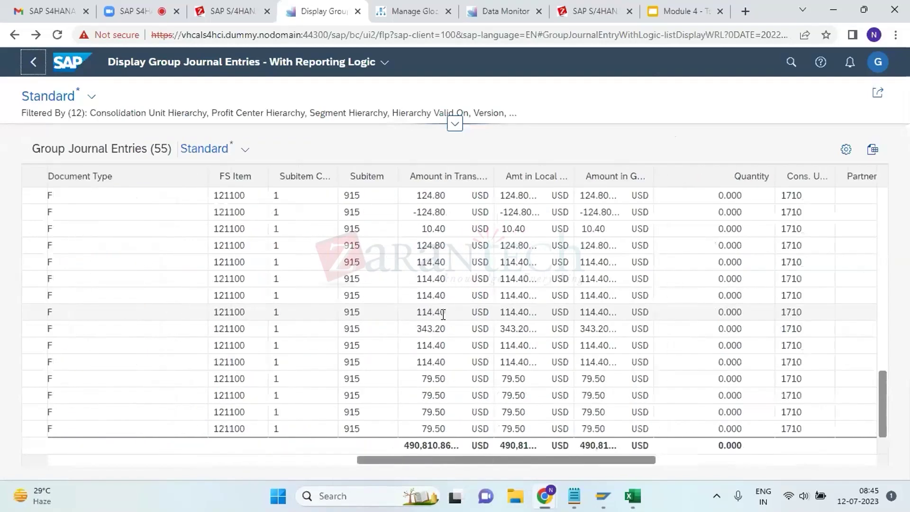
pyautogui.hscroll(-10, 443, 315)
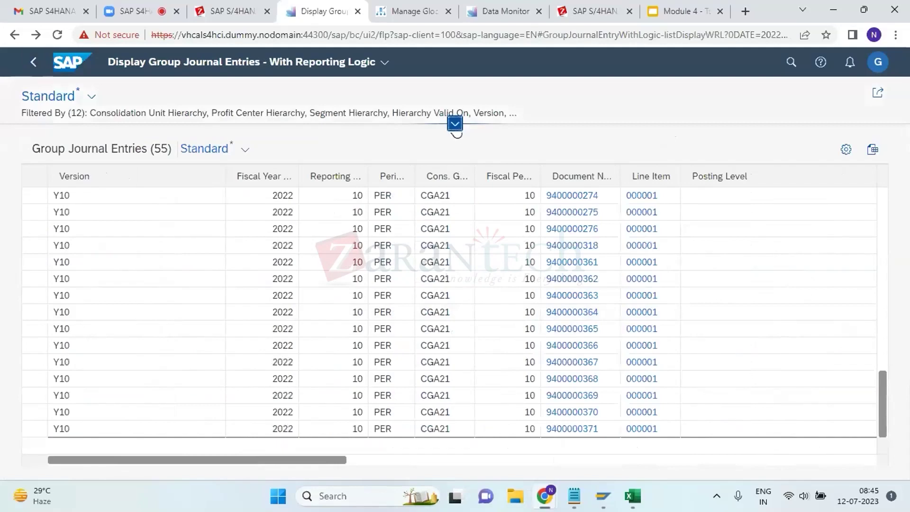
# Return to Group Data Analysis and exit the table's full-screen view to bring back the navigation panel
pyautogui.click(455, 124)
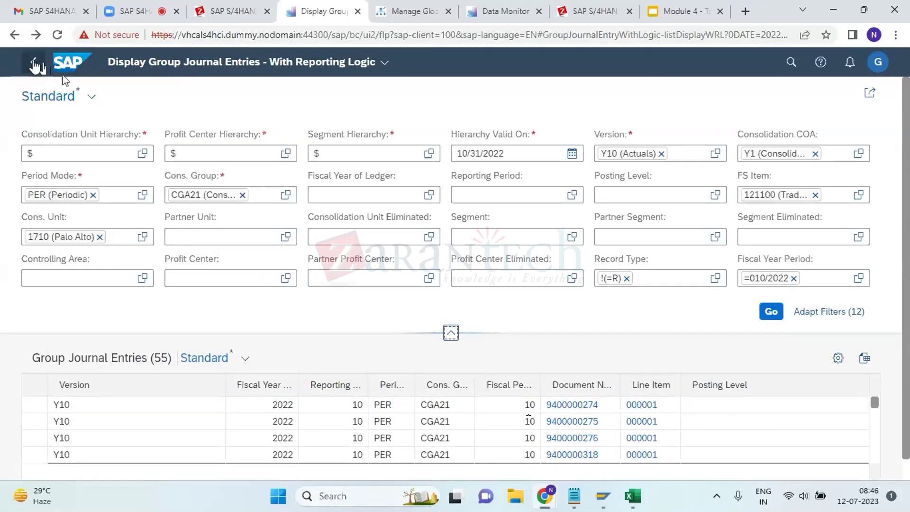
pyautogui.click(33, 65)
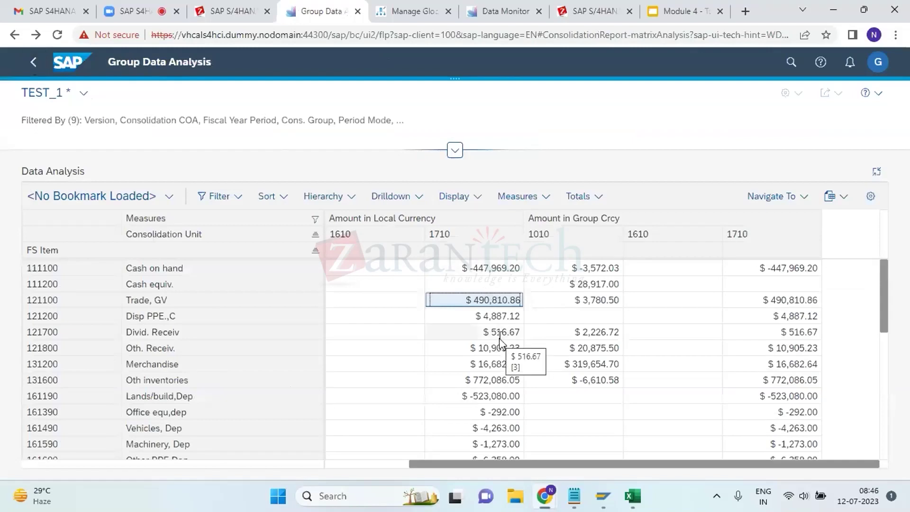
pyautogui.click(877, 173)
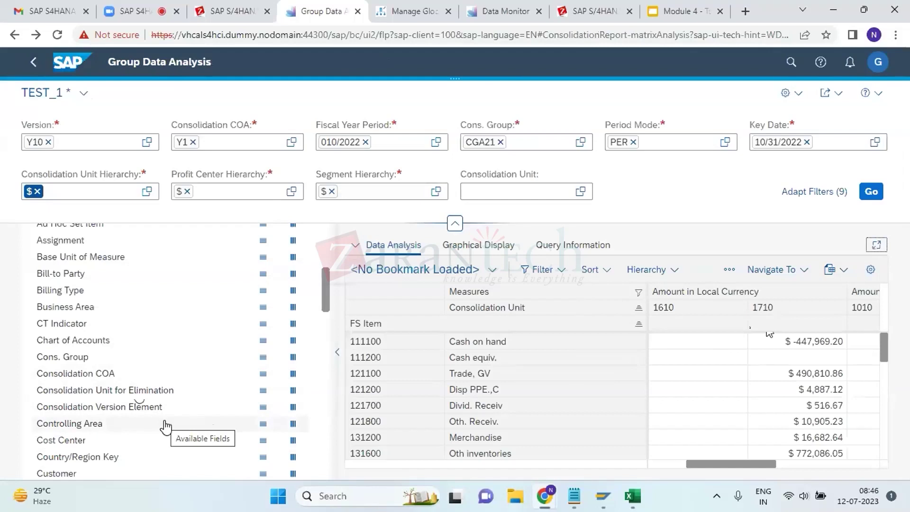
# Expand the column measures and remove Amount in Local Currency from the analysis
pyautogui.scroll(5, 147, 303)
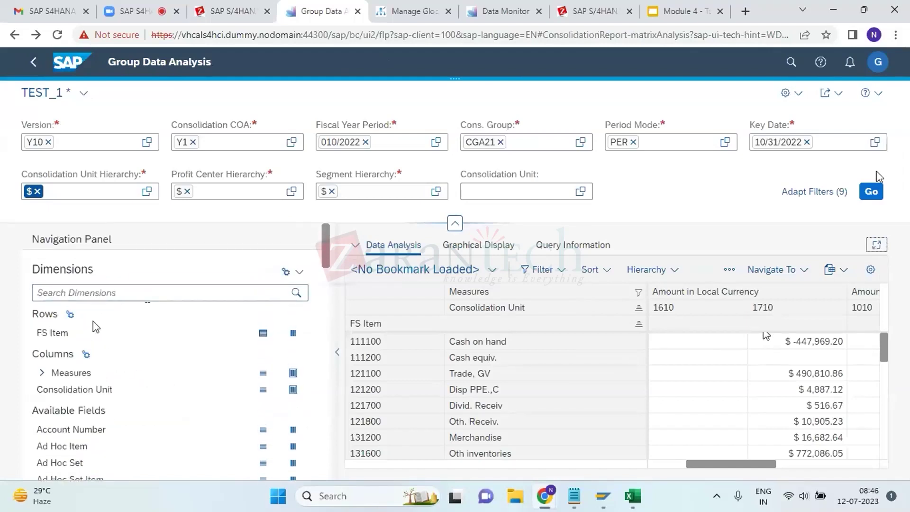
pyautogui.click(46, 375)
pyautogui.click(43, 375)
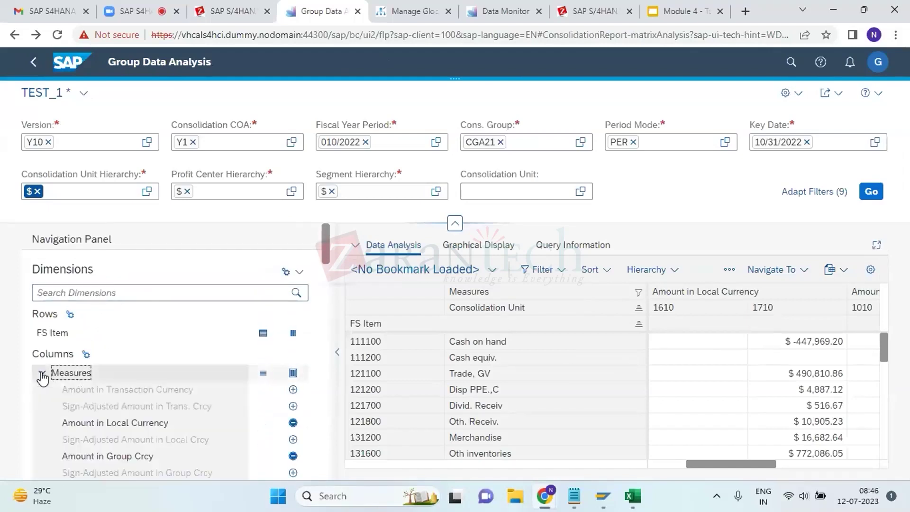
pyautogui.click(295, 425)
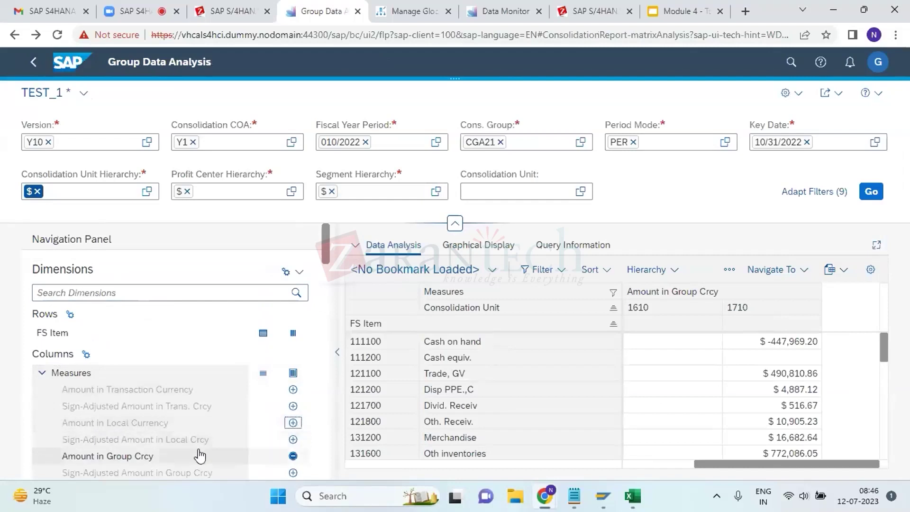
# Remove the Consolidation Unit dimension from the columns of the data analysis
pyautogui.scroll(-1, 193, 455)
pyautogui.scroll(-3, 193, 454)
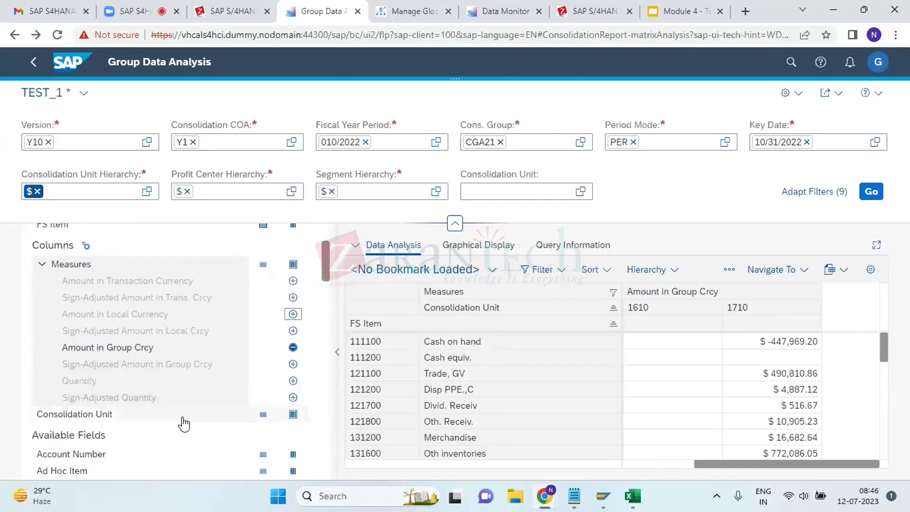
pyautogui.click(183, 419)
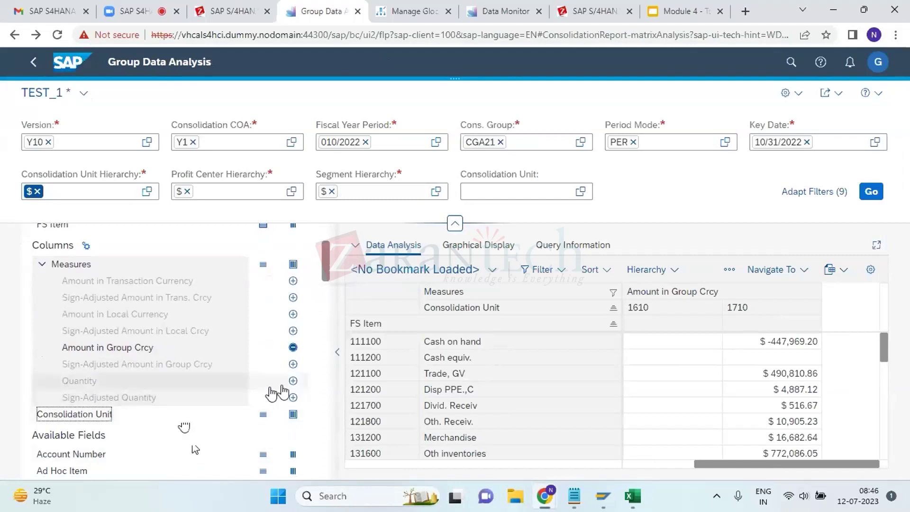
pyautogui.click(293, 415)
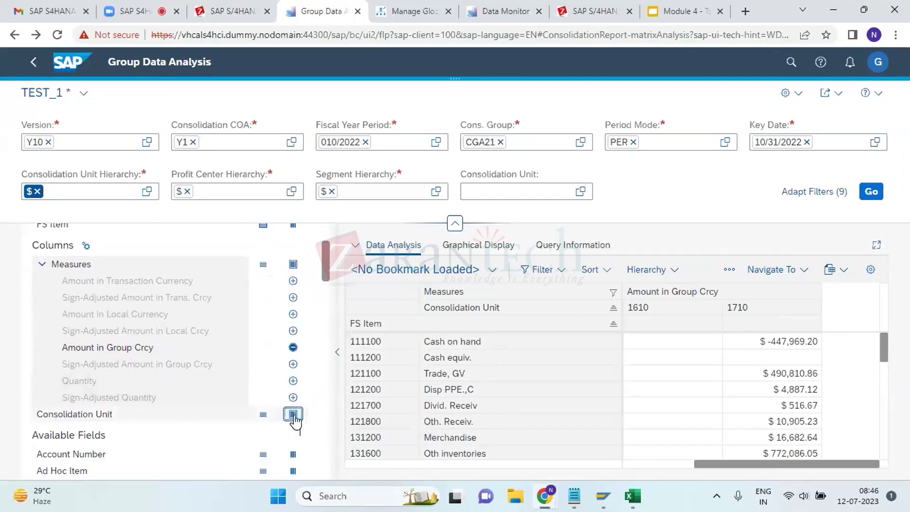
# Search the dimensions for "Profit" and add Profit Center to the columns
pyautogui.scroll(-2, 185, 431)
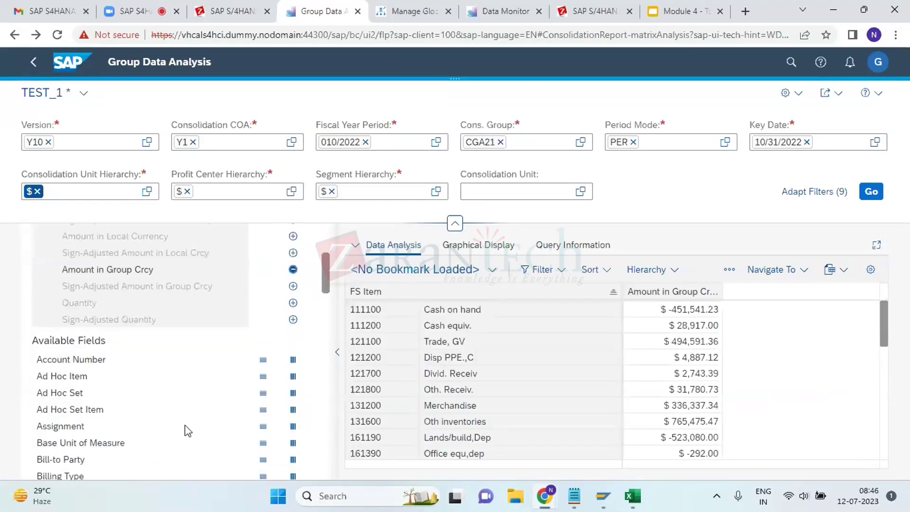
pyautogui.scroll(-20, 188, 432)
pyautogui.scroll(20, 186, 431)
pyautogui.click(121, 297)
pyautogui.write('Profit')
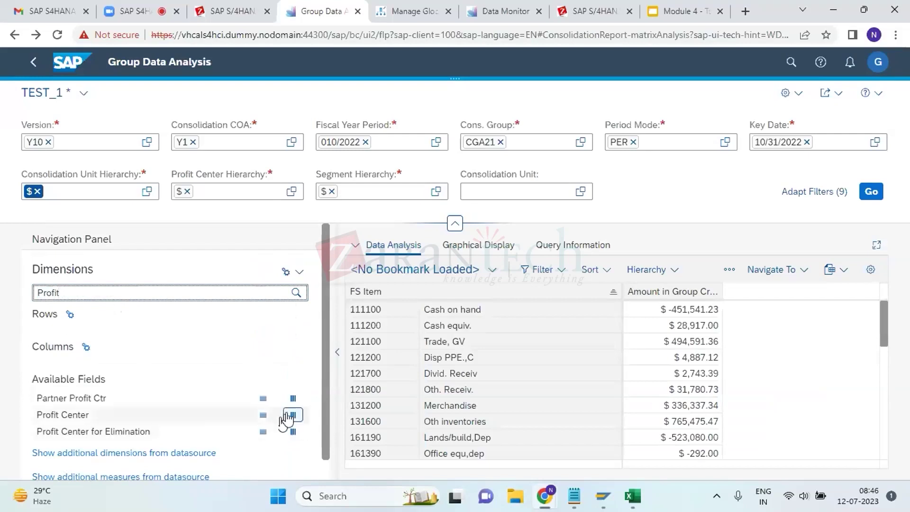
pyautogui.click(289, 416)
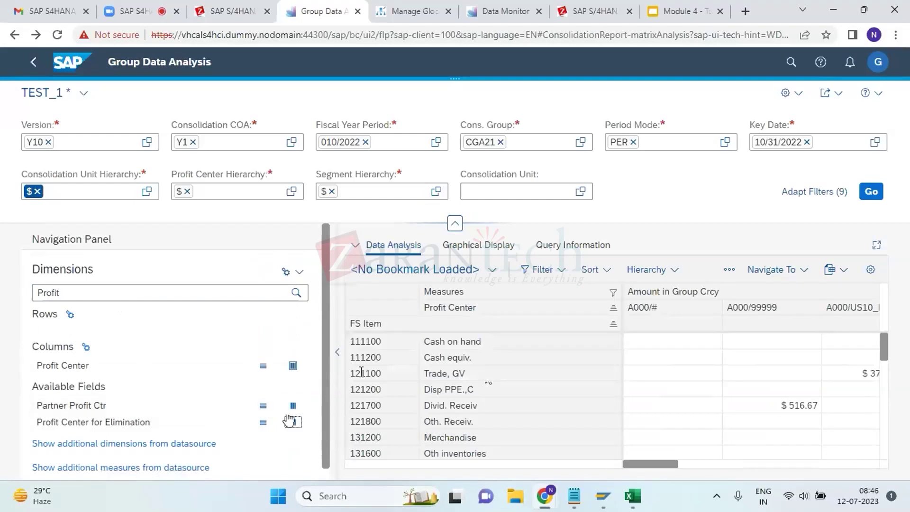
# Suppress zeros in the display of the Profit Center dimension
pyautogui.click(57, 370)
pyautogui.rightClick(57, 373)
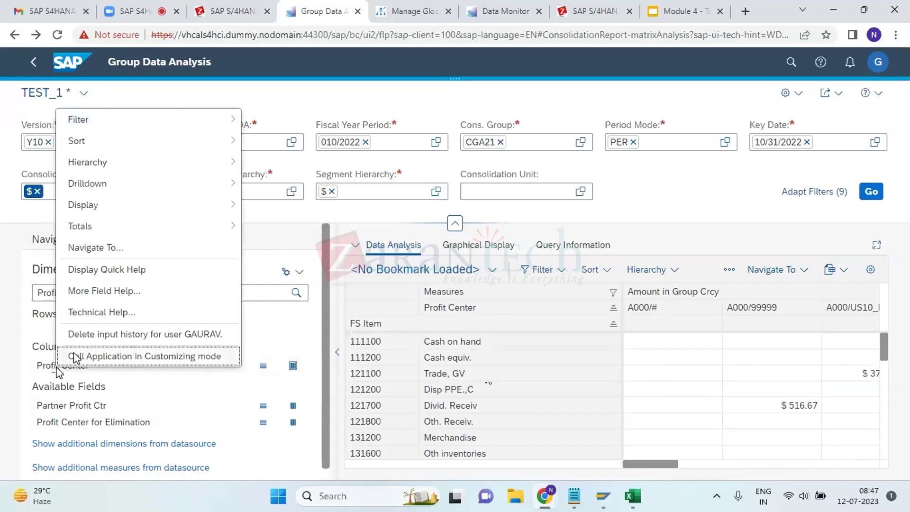
pyautogui.moveTo(177, 214)
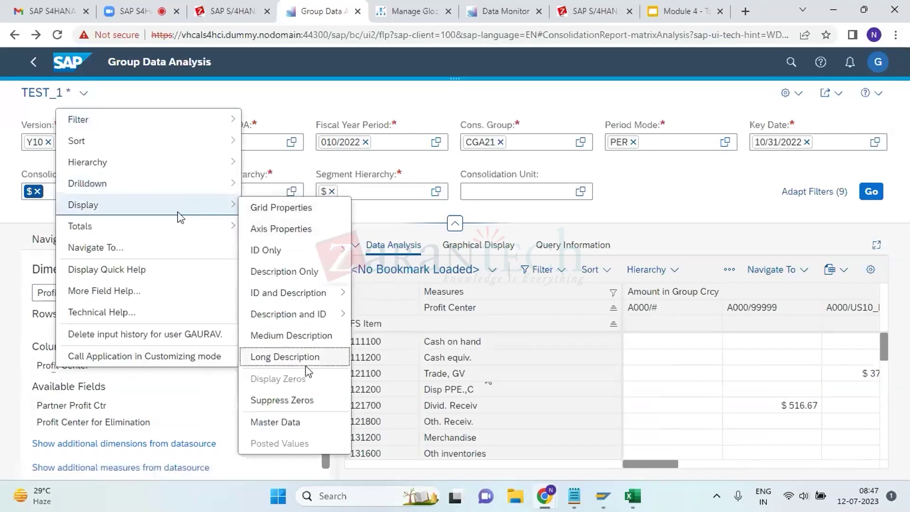
pyautogui.click(301, 402)
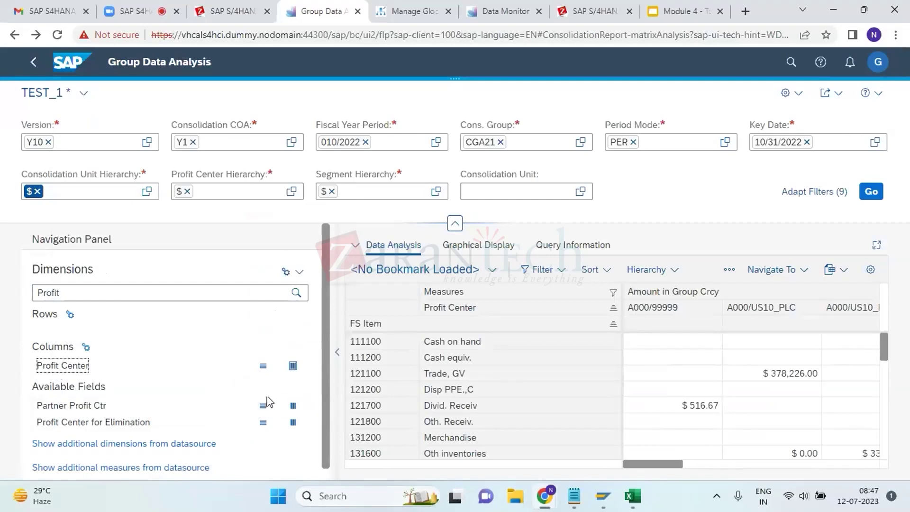
# Narrow the navigation panel to widen the data table and review the group currency amounts by FS item across the profit centers
pyautogui.moveTo(337, 352); pyautogui.dragTo(207, 354)
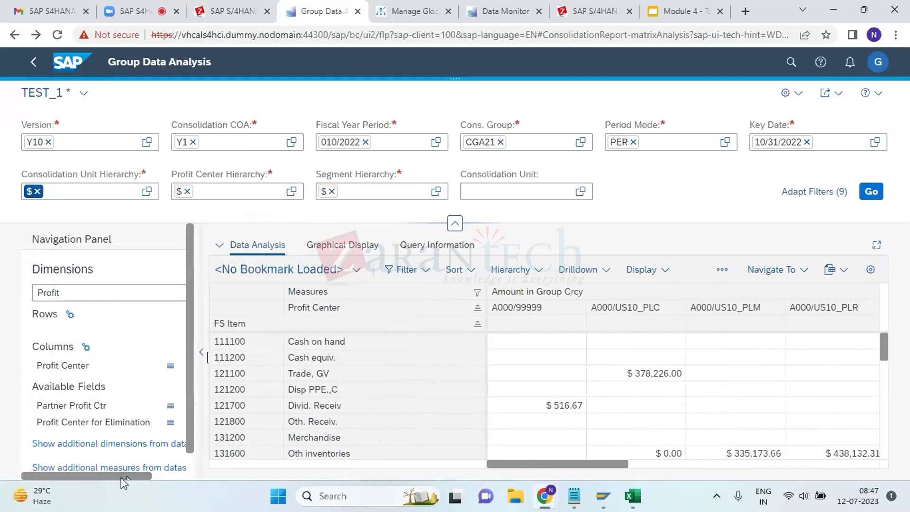
pyautogui.moveTo(121, 477); pyautogui.dragTo(163, 469)
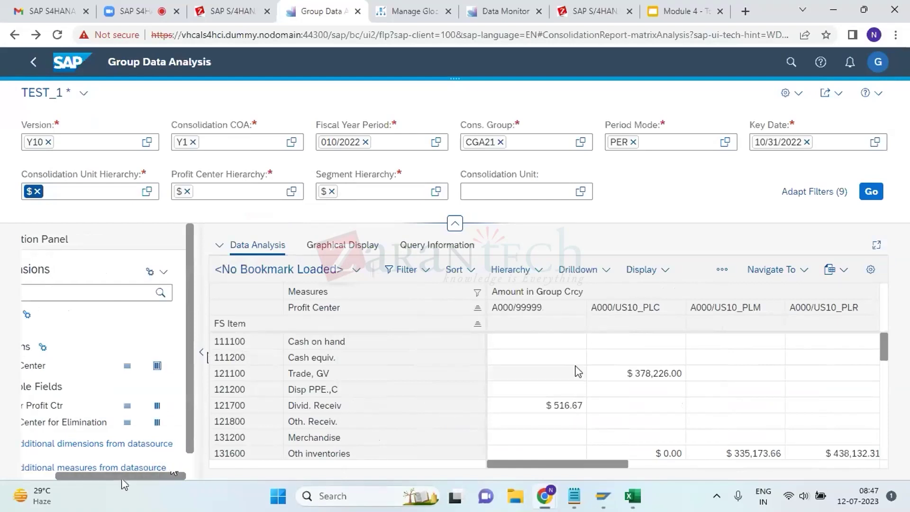
pyautogui.scroll(-10, 587, 412)
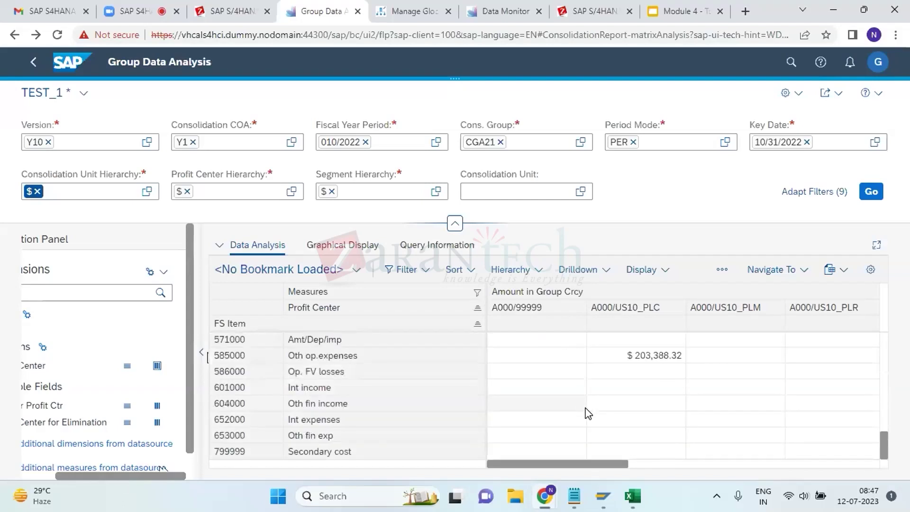
pyautogui.scroll(10, 588, 413)
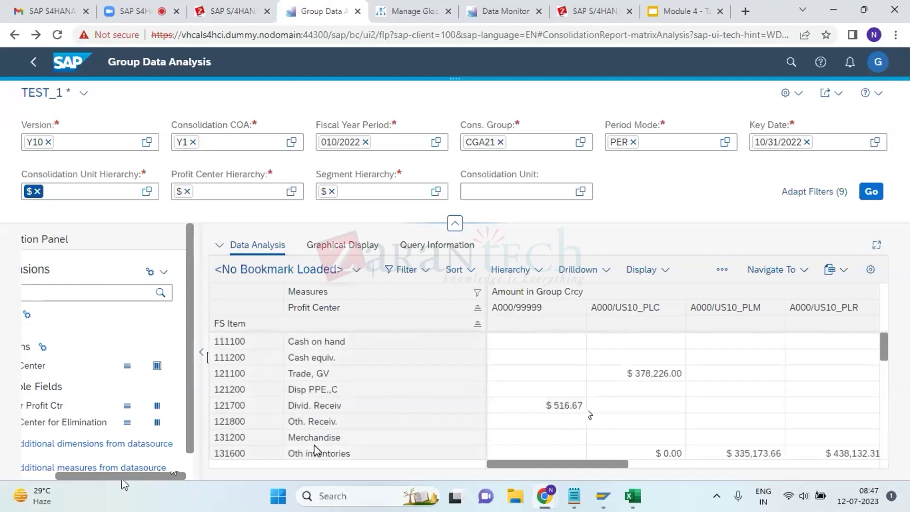
pyautogui.scroll(-10, 580, 388)
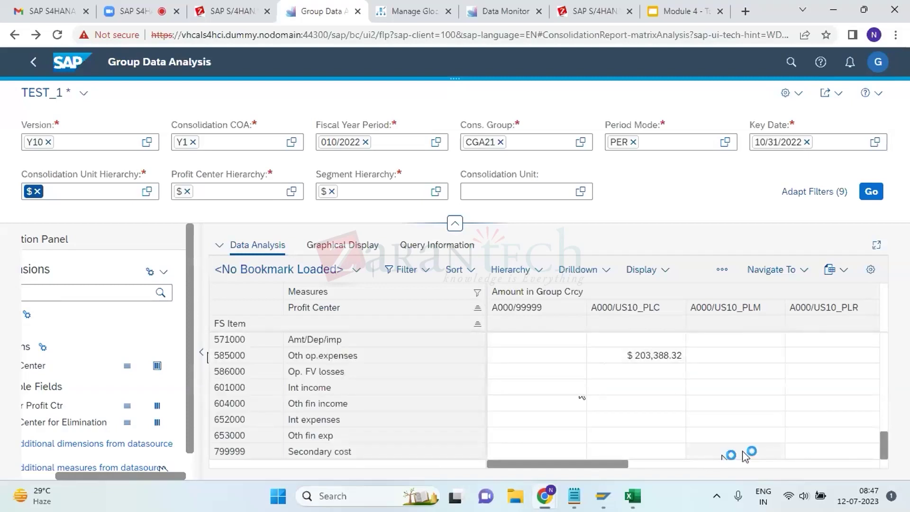
pyautogui.click(805, 465)
pyautogui.click(806, 469)
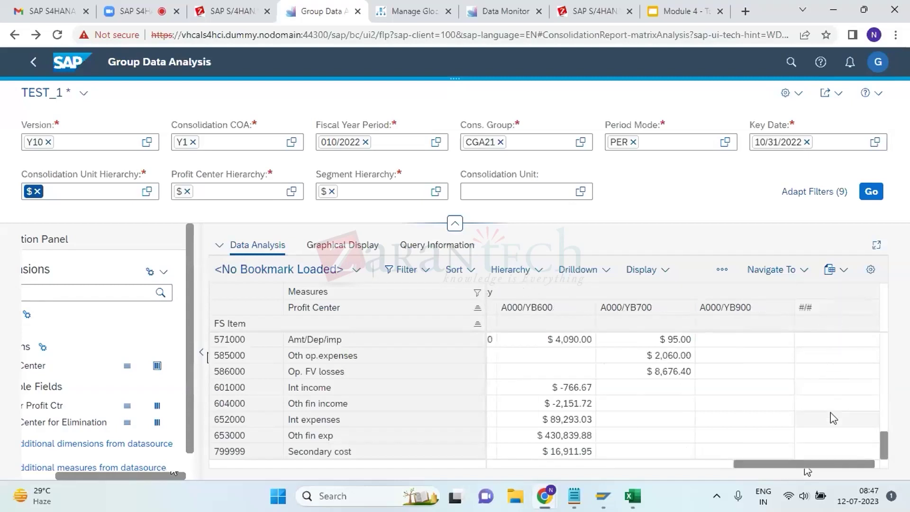
pyautogui.scroll(10, 830, 412)
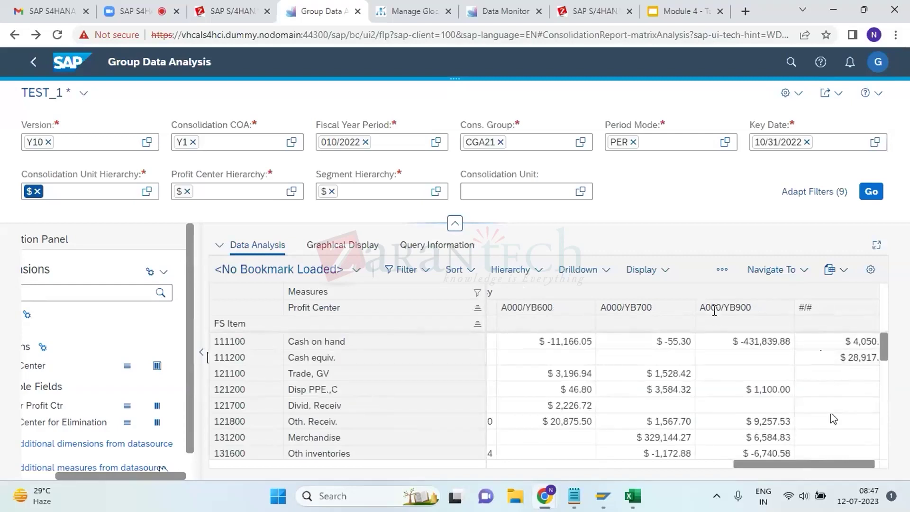
# Show totals for the Profit Center columns and bring the Total column into view
pyautogui.rightClick(715, 310)
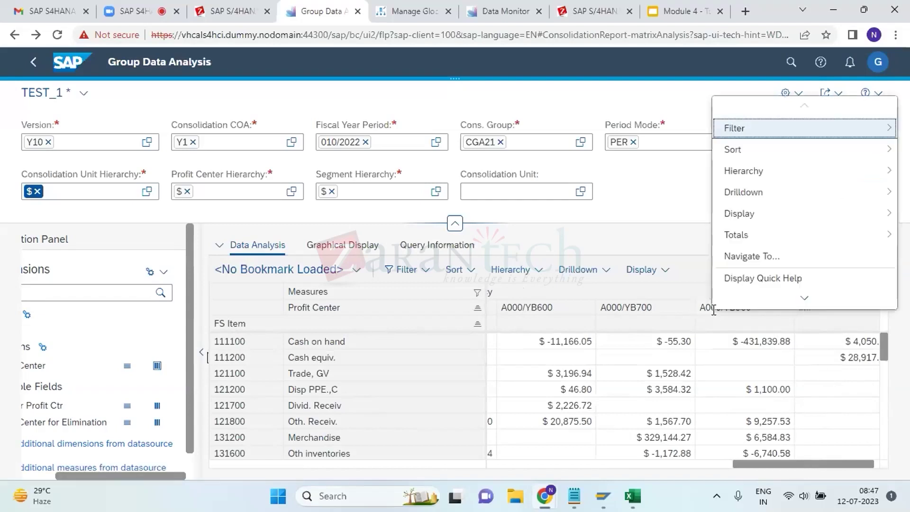
pyautogui.click(769, 236)
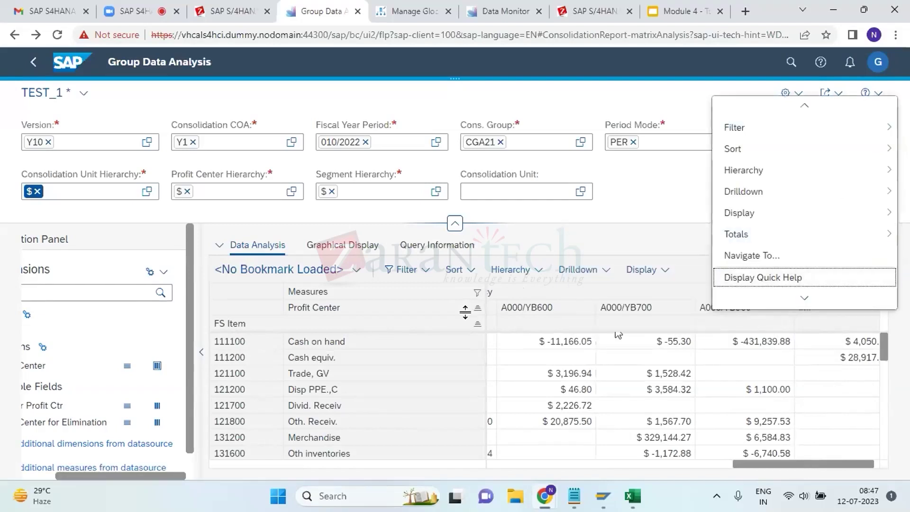
pyautogui.moveTo(744, 234)
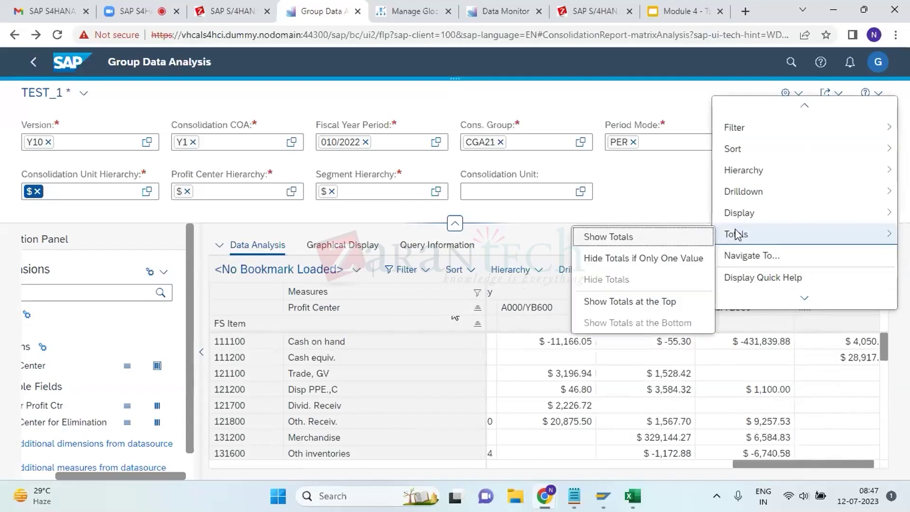
pyautogui.click(669, 241)
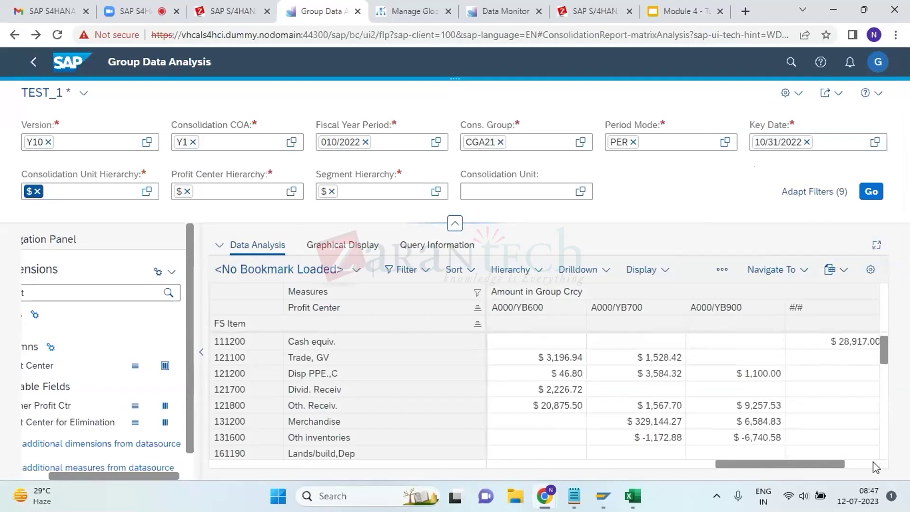
pyautogui.click(873, 464)
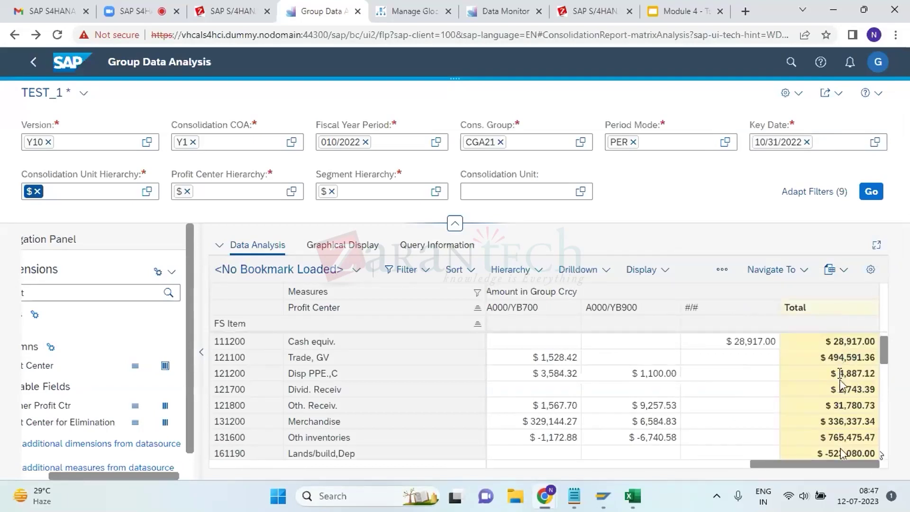
# Show totals for the FS Item rows so a grand total row closes the list
pyautogui.scroll(-10, 840, 448)
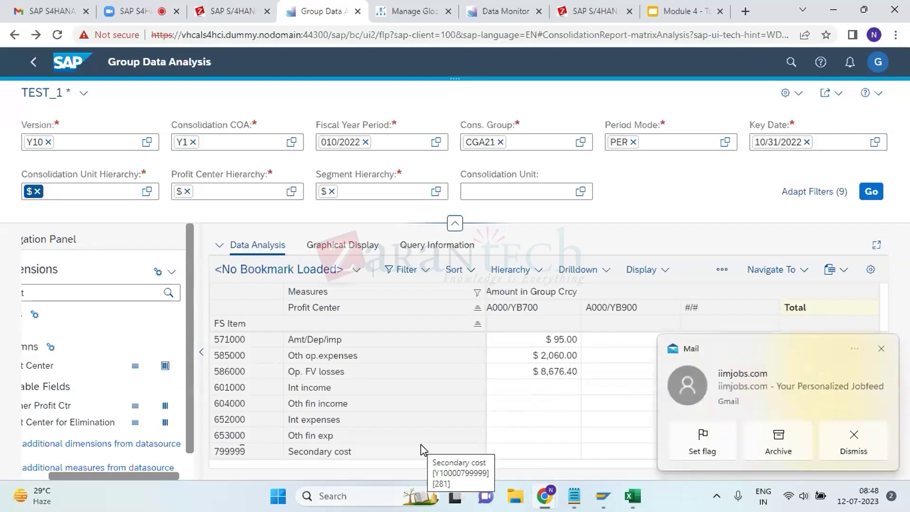
pyautogui.click(254, 453)
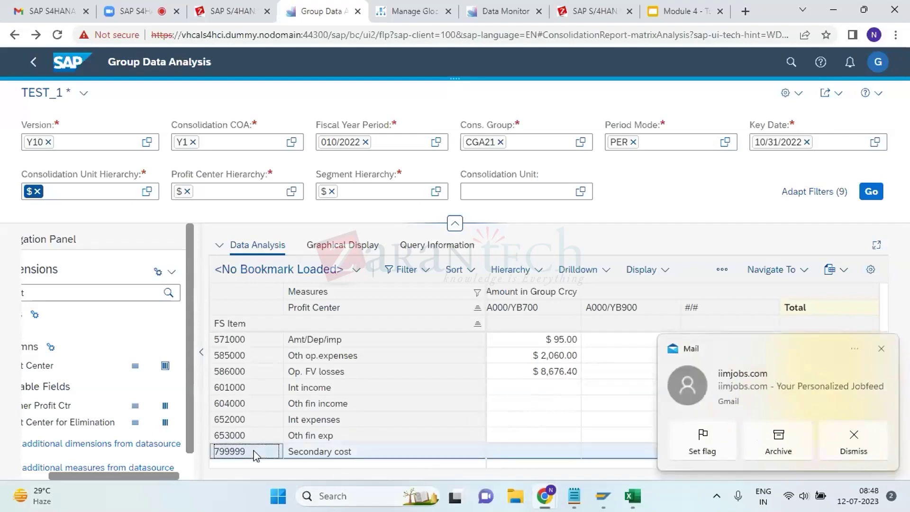
pyautogui.rightClick(256, 455)
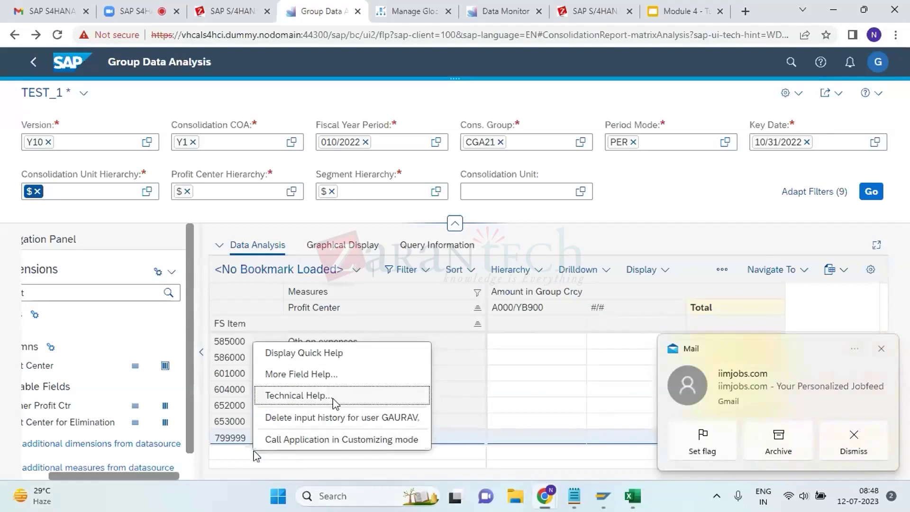
pyautogui.click(480, 361)
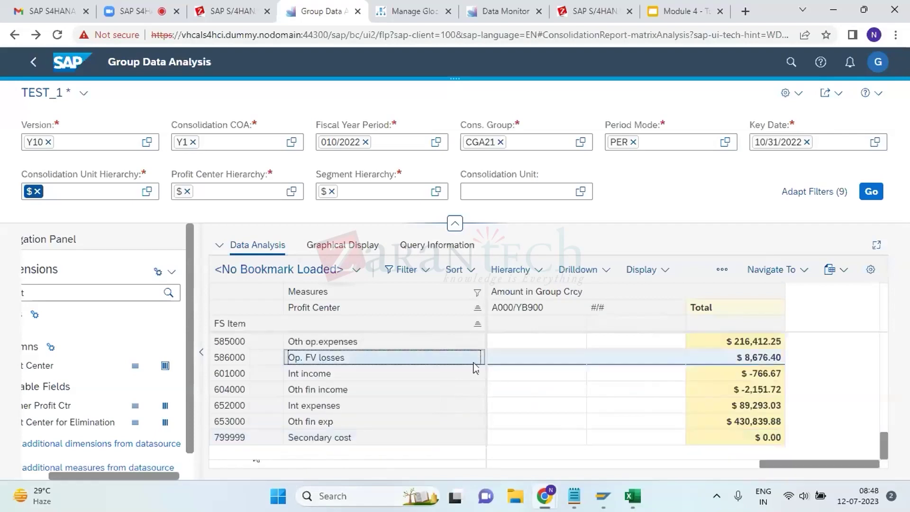
pyautogui.rightClick(238, 425)
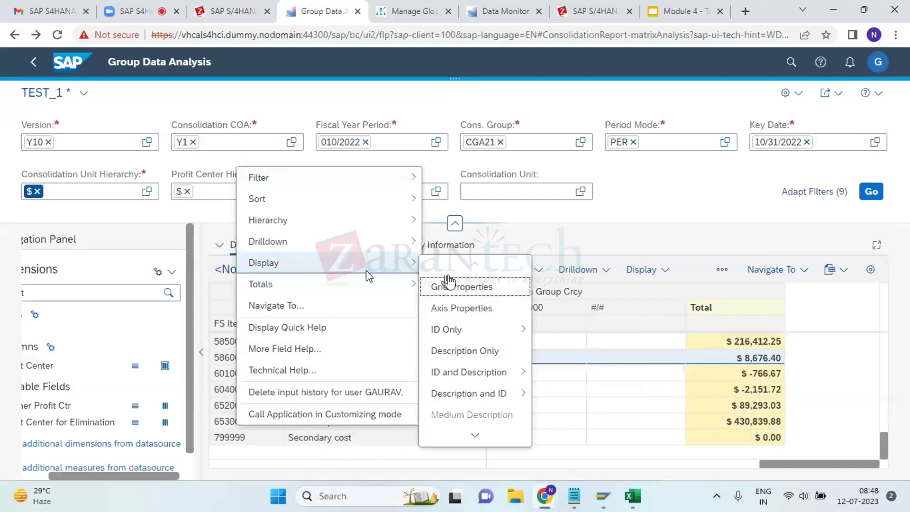
pyautogui.moveTo(406, 284)
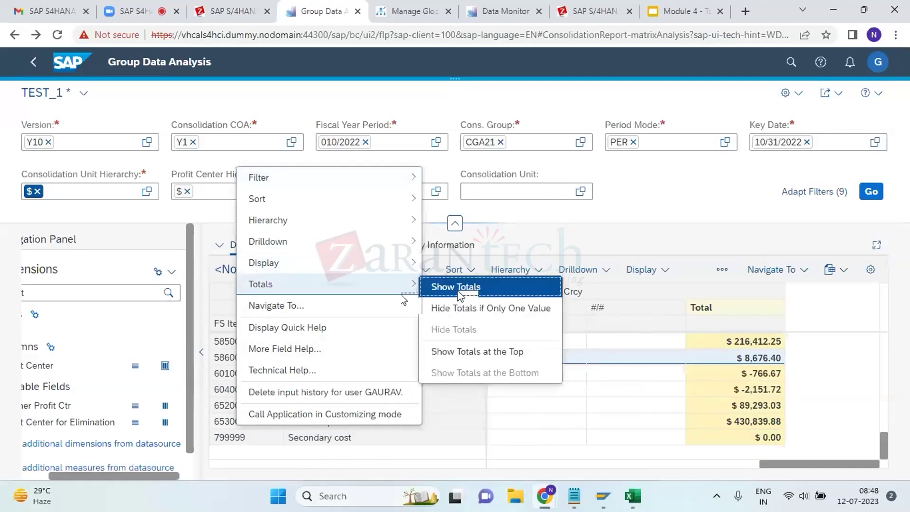
pyautogui.click(458, 290)
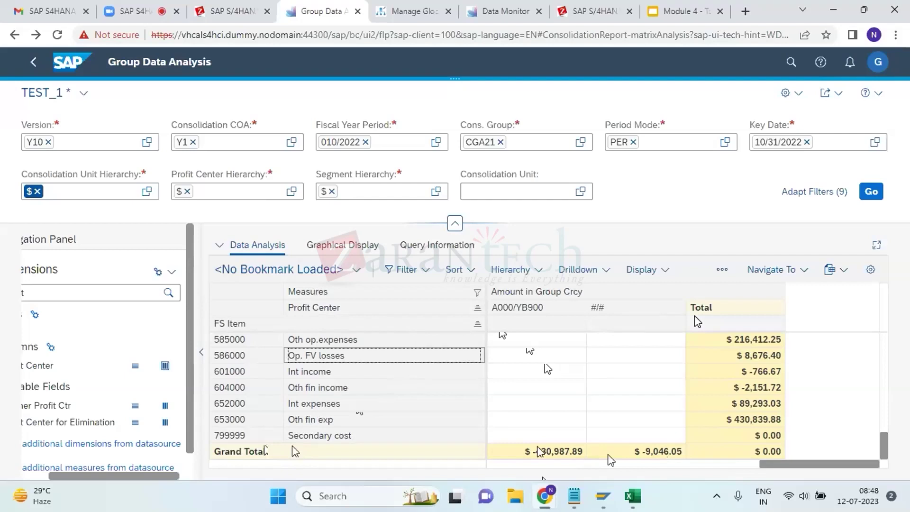
# Review the grand totals across the profit center columns and check the display options for the FS items
pyautogui.click(659, 466)
pyautogui.click(574, 466)
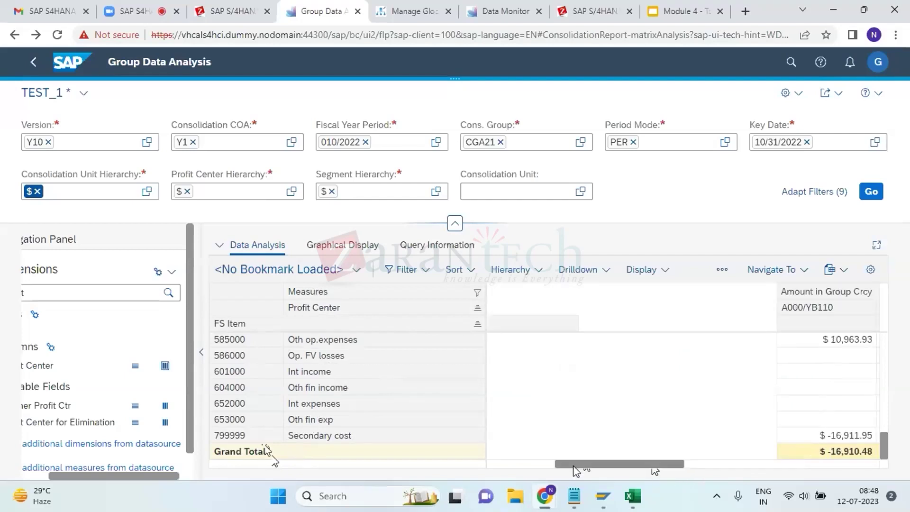
pyautogui.rightClick(317, 359)
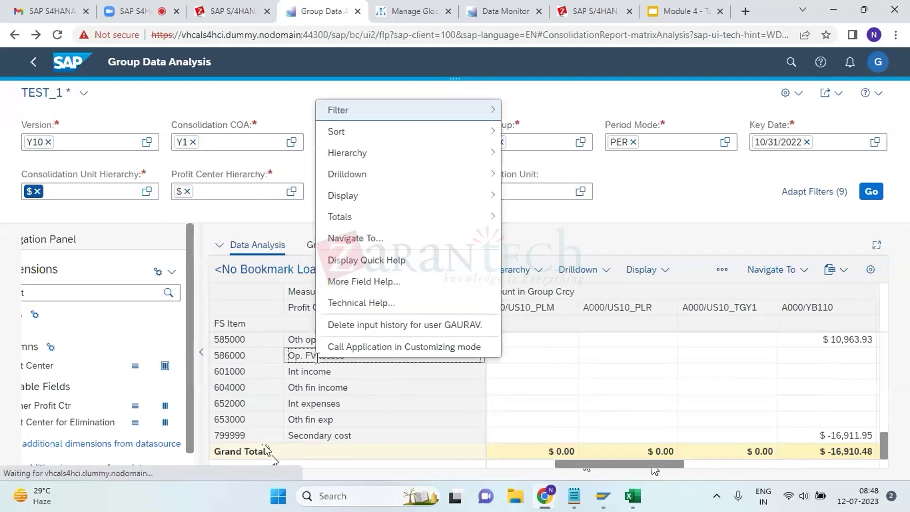
pyautogui.moveTo(410, 208)
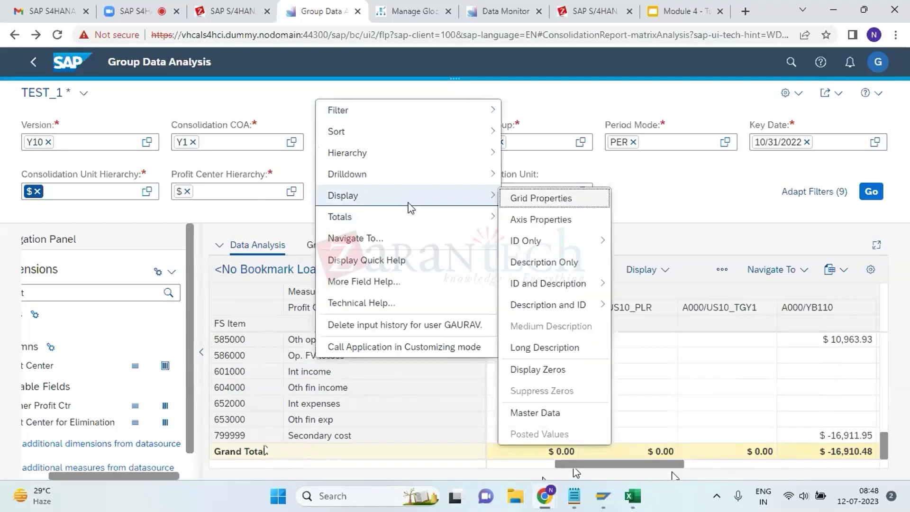
pyautogui.click(547, 304)
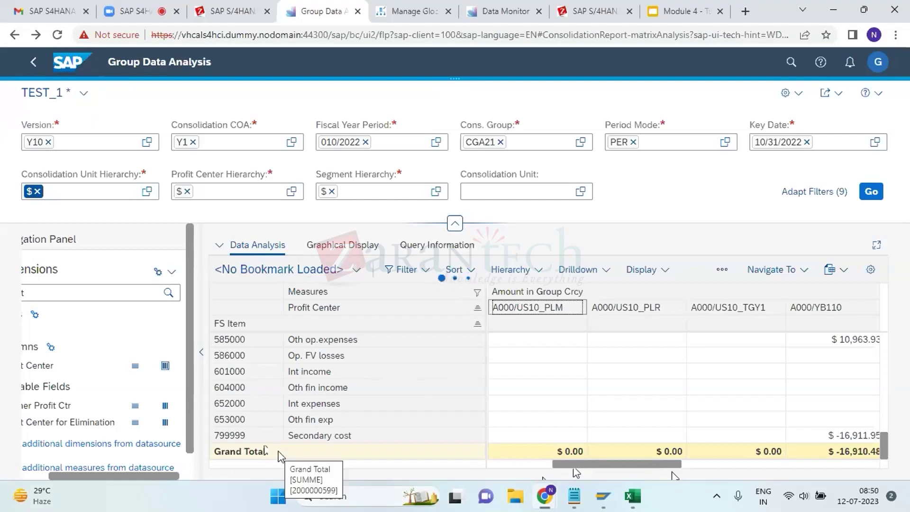
# Duplicate the Group Data Analysis browser tab and continue in the copy
pyautogui.rightClick(314, 9)
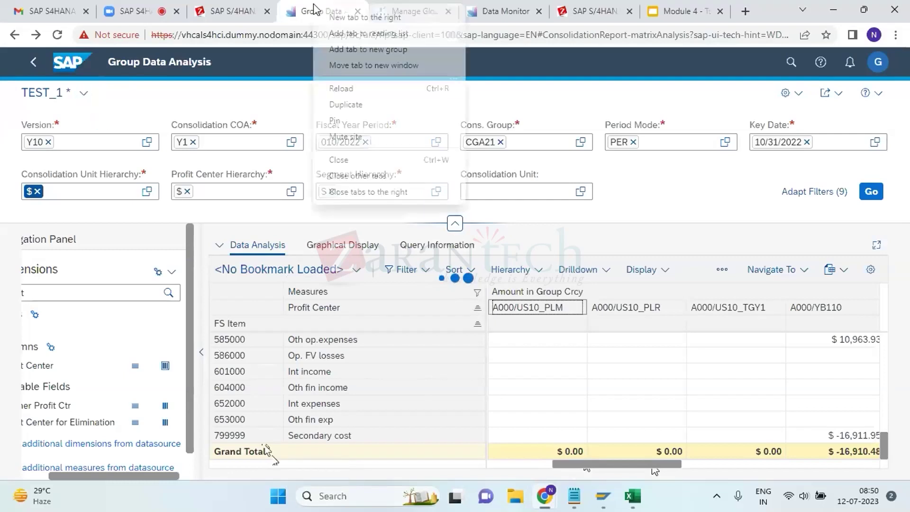
pyautogui.click(363, 105)
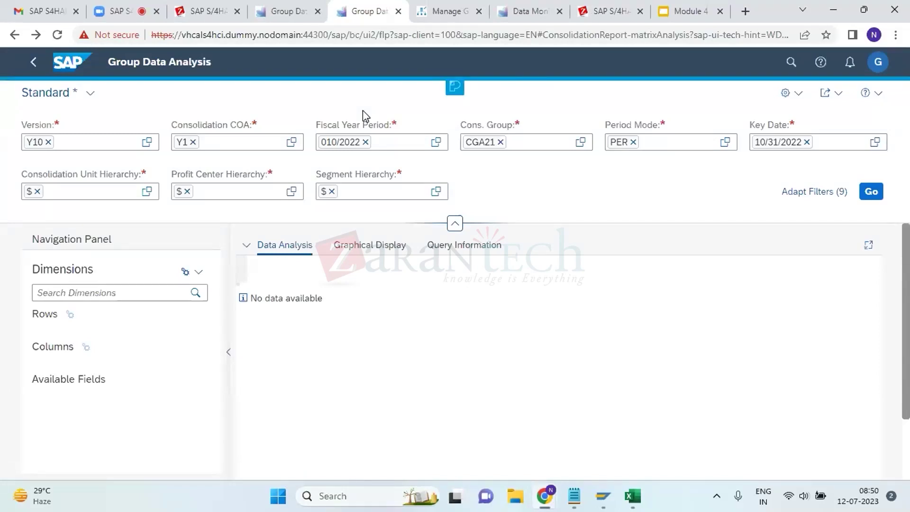
pyautogui.click(283, 5)
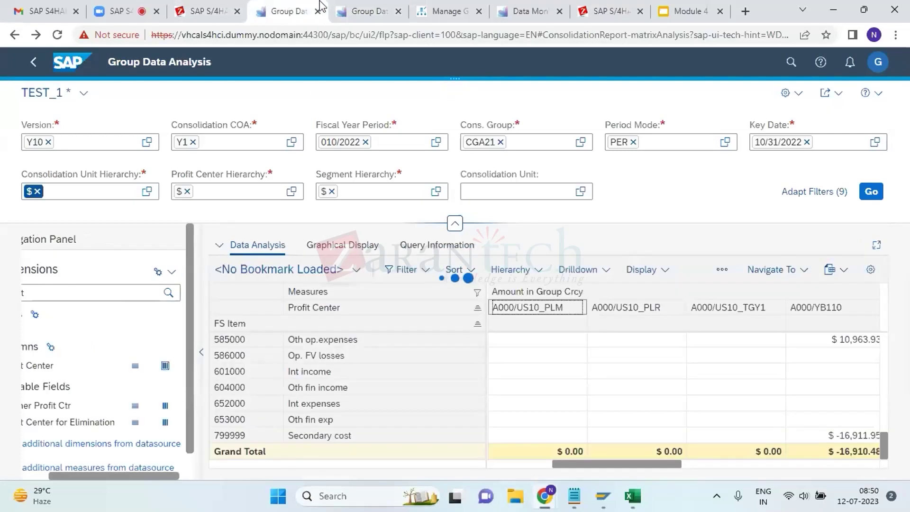
pyautogui.click(365, 6)
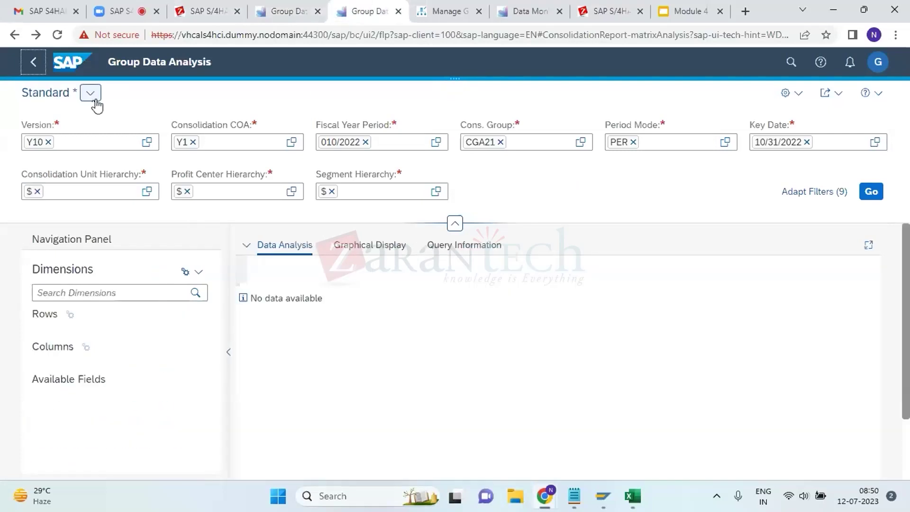
# Apply the TEST_1 variant in the duplicated report and run it
pyautogui.click(90, 163)
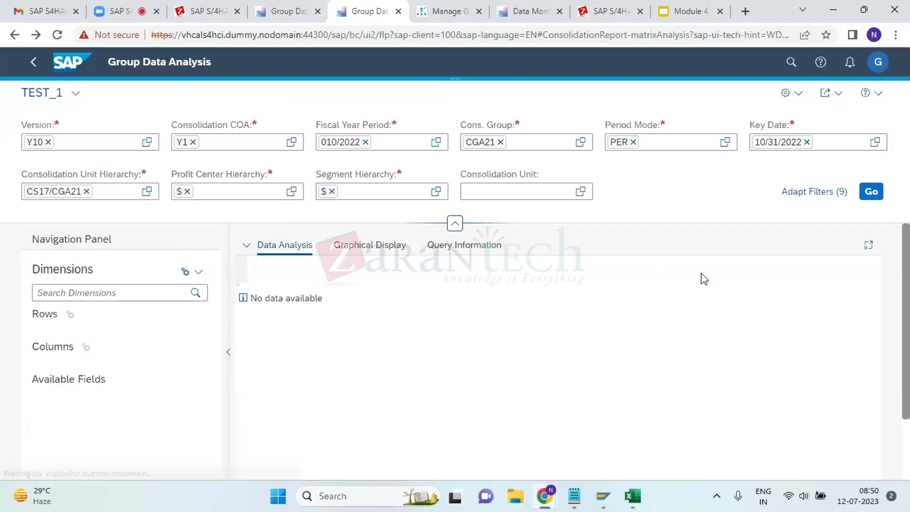
pyautogui.click(867, 192)
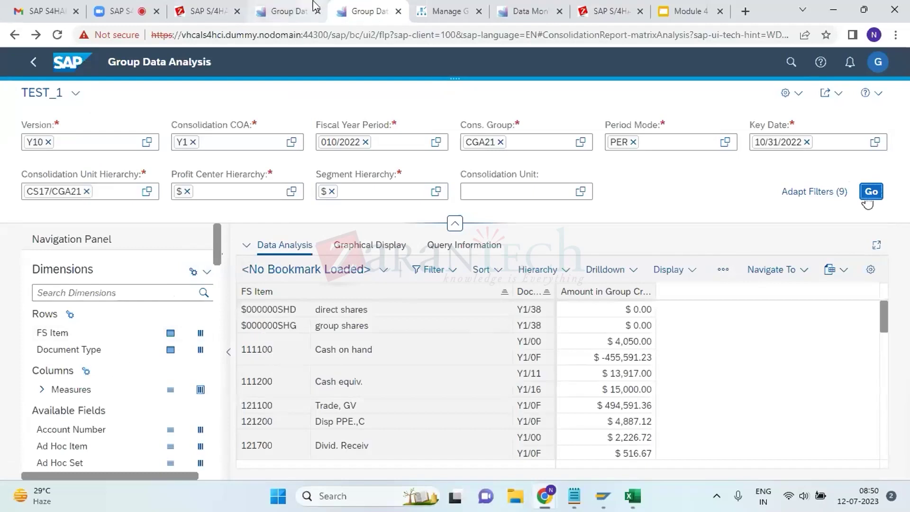
pyautogui.click(286, 7)
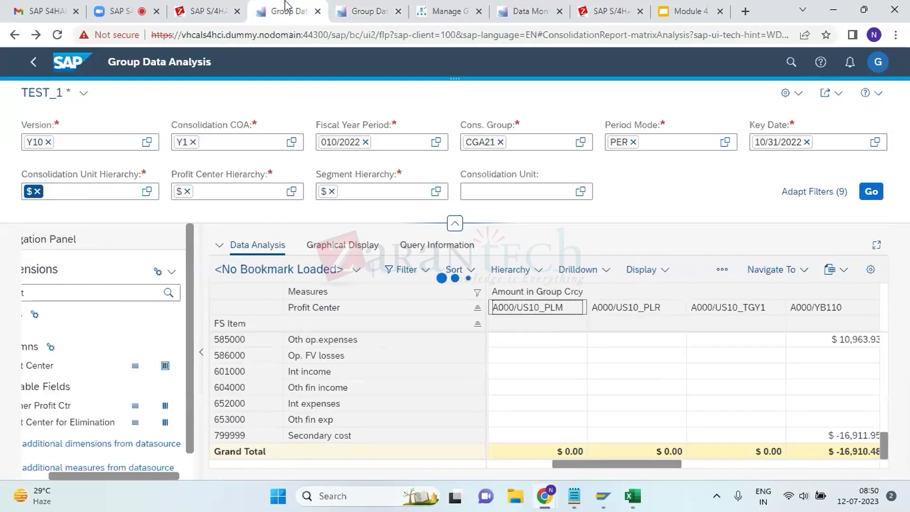
pyautogui.click(374, 9)
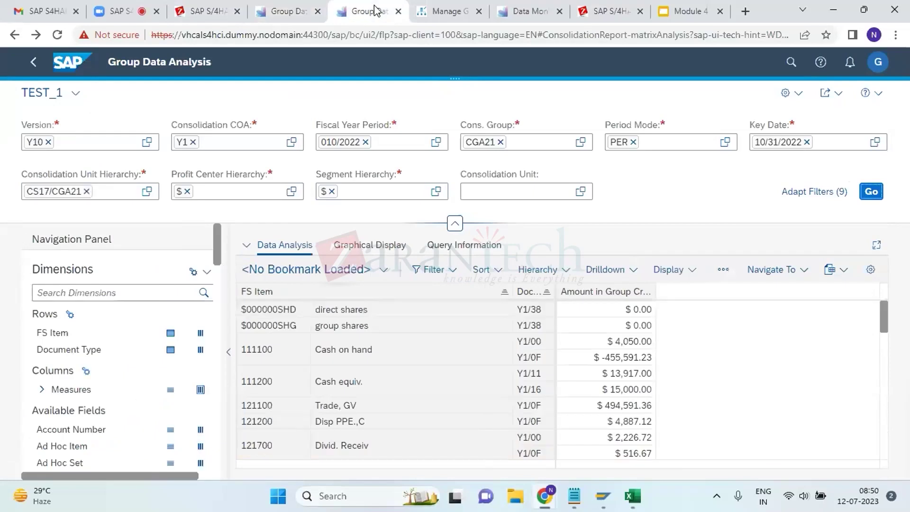
# Filter the report to keep only FS item 111100 Cash on hand, and remove Document Type from the rows
pyautogui.click(278, 353)
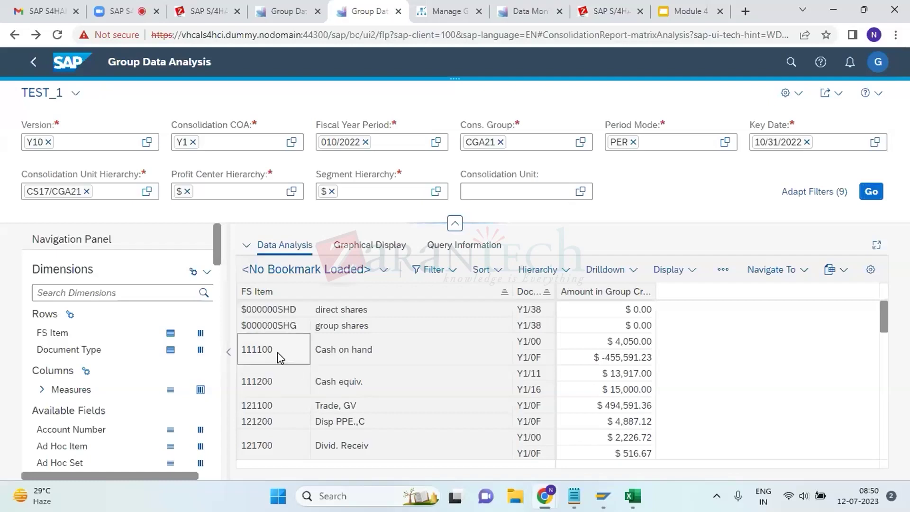
pyautogui.rightClick(280, 355)
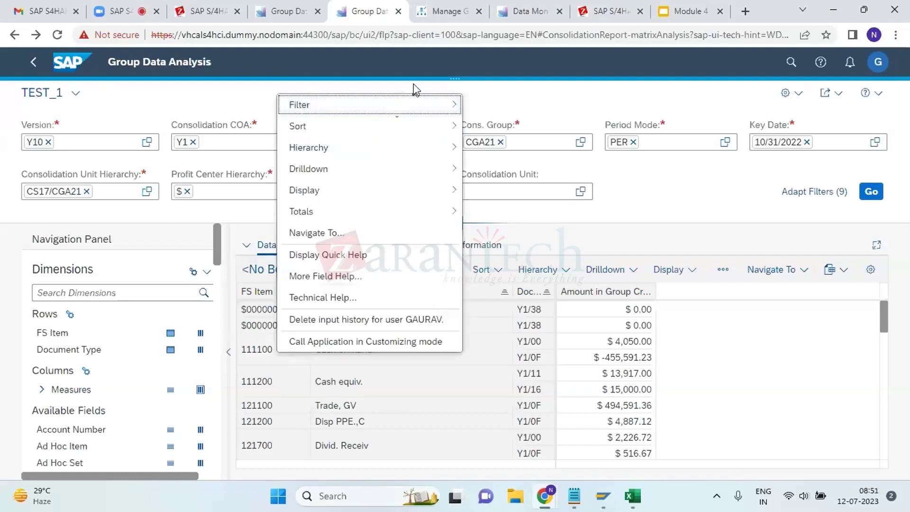
pyautogui.moveTo(415, 100)
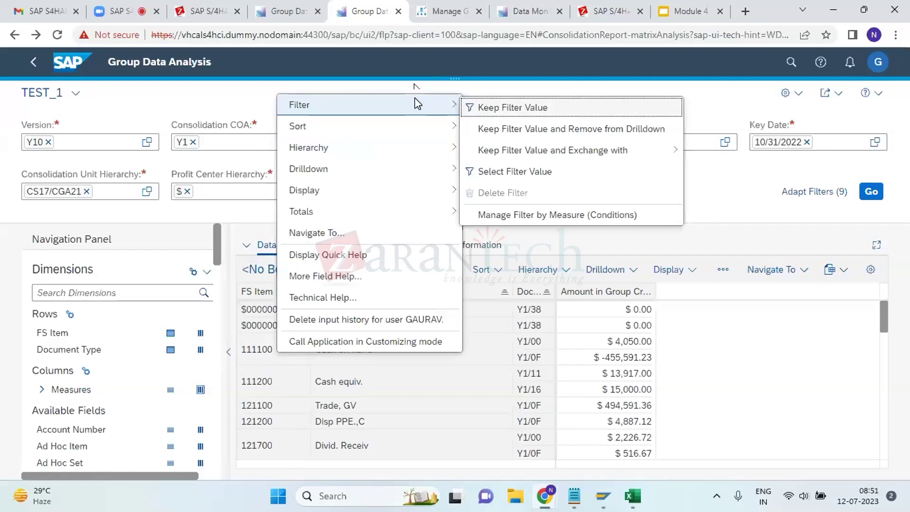
pyautogui.click(490, 109)
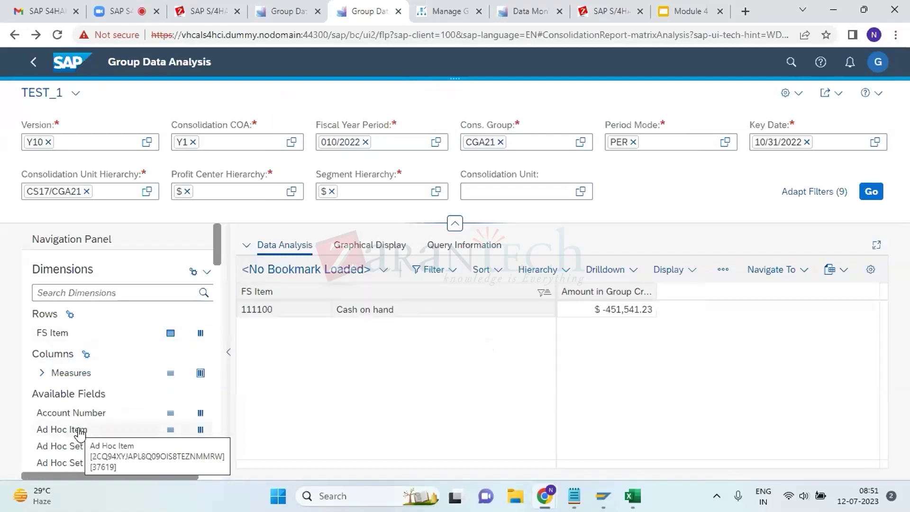
# Find Profit Center among the available fields and add it to the columns
pyautogui.scroll(-1, 80, 432)
pyautogui.scroll(-8, 80, 433)
pyautogui.scroll(1, 80, 434)
pyautogui.scroll(3, 80, 432)
pyautogui.scroll(-8, 80, 433)
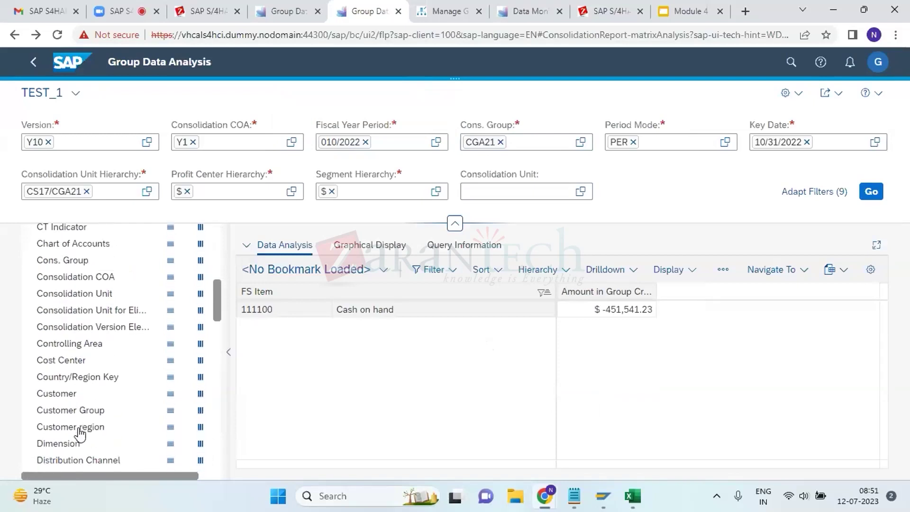
pyautogui.scroll(-8, 79, 433)
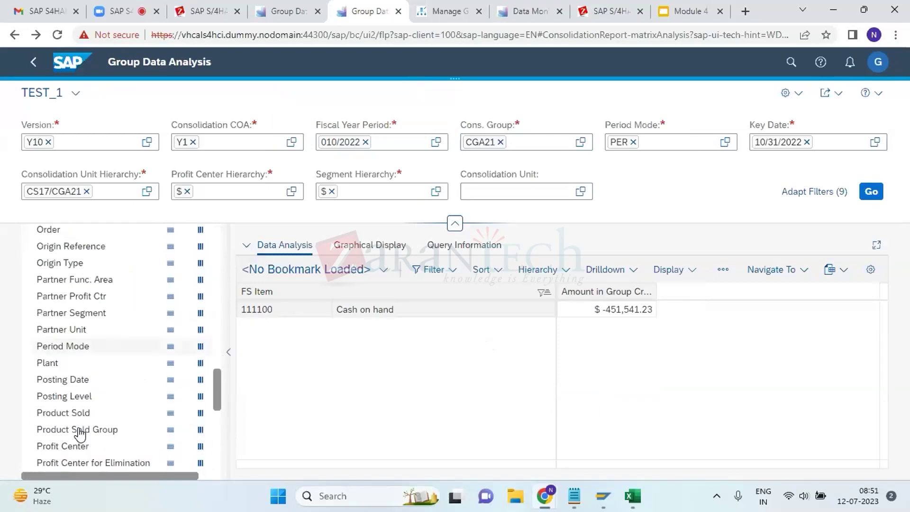
pyautogui.click(201, 447)
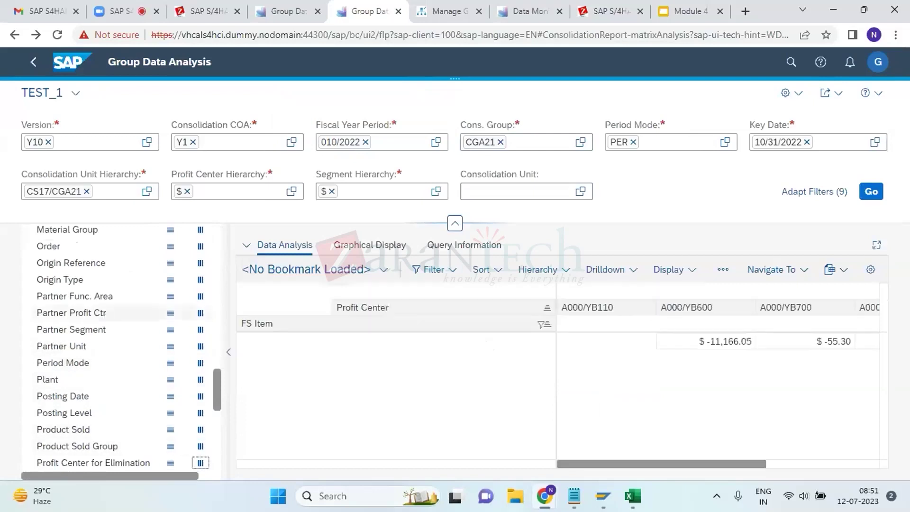
# Find Consolidation Unit among the available fields and add it to the columns
pyautogui.scroll(6, 106, 319)
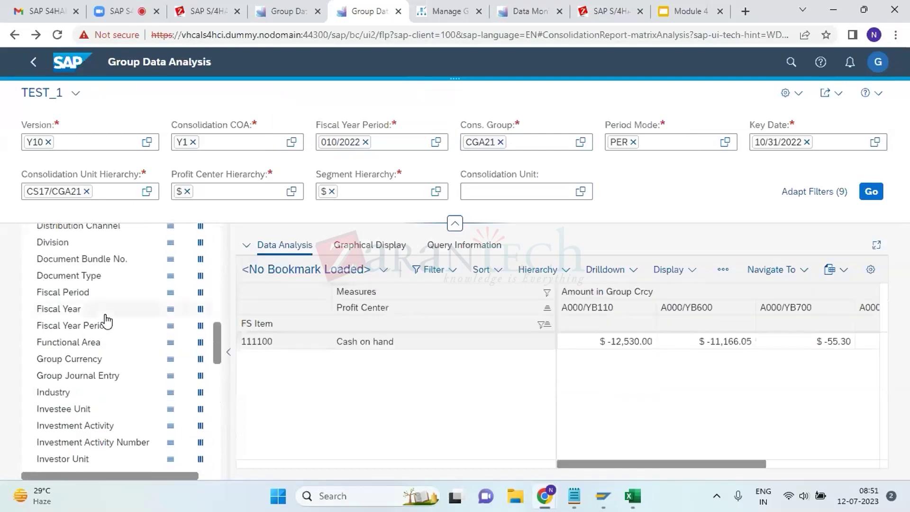
pyautogui.scroll(5, 106, 321)
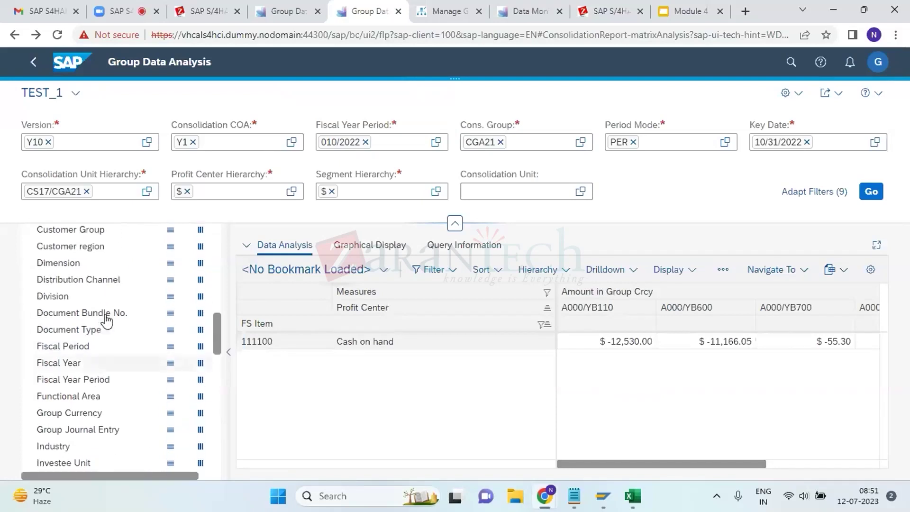
pyautogui.scroll(3, 106, 321)
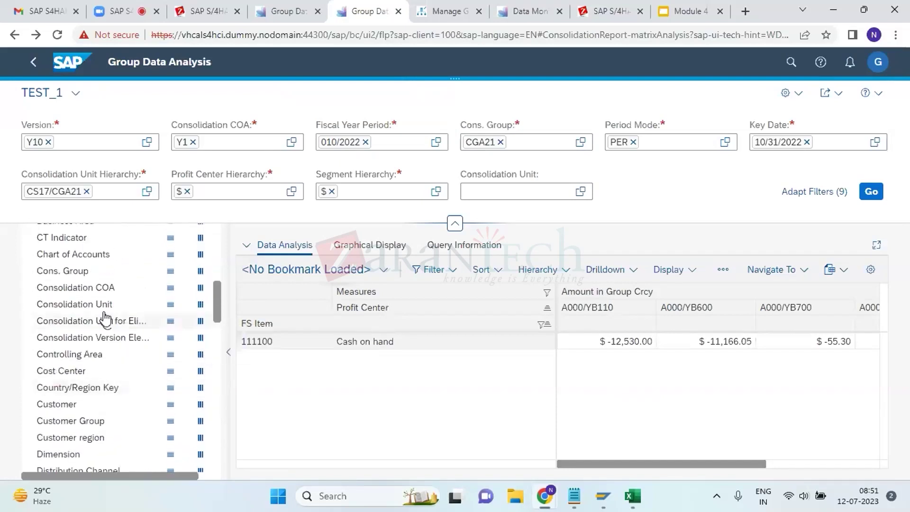
pyautogui.click(200, 308)
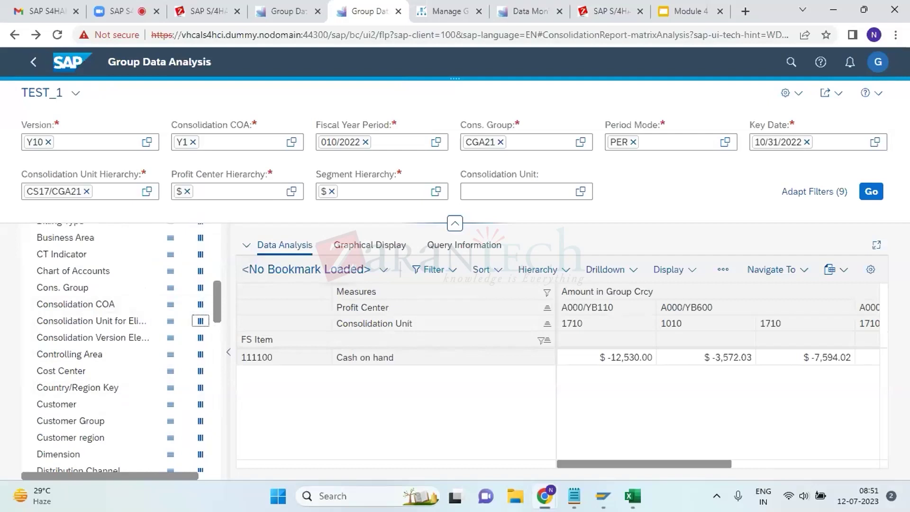
# Move Consolidation Unit from the columns to the rows, below FS Item
pyautogui.scroll(5, 101, 368)
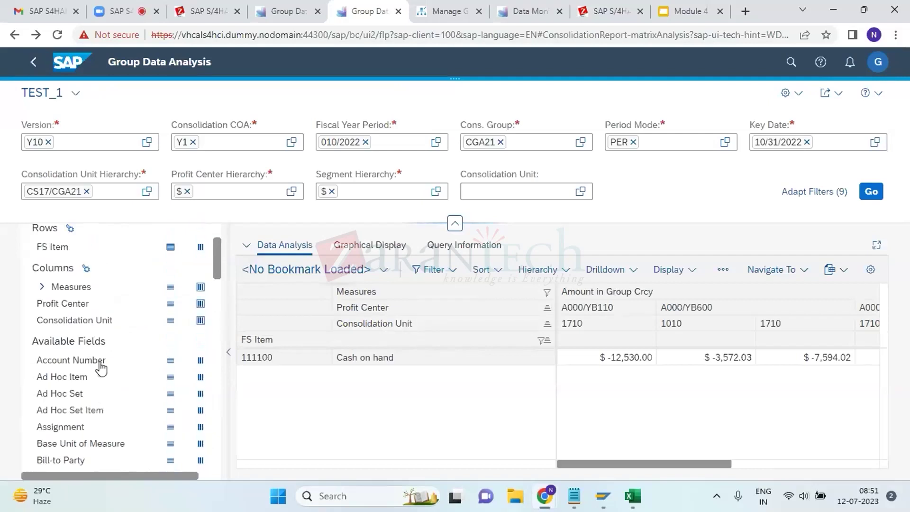
pyautogui.scroll(2, 101, 367)
pyautogui.click(102, 408)
pyautogui.moveTo(101, 408); pyautogui.dragTo(85, 348)
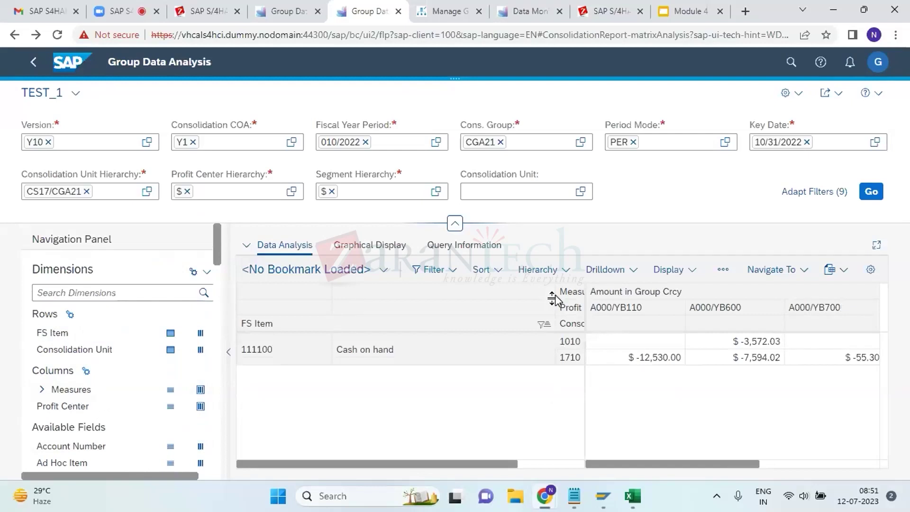
# Narrow the FS Item description column to reveal the Consolidation Unit column beside the profit center amounts
pyautogui.moveTo(556, 302); pyautogui.dragTo(412, 323)
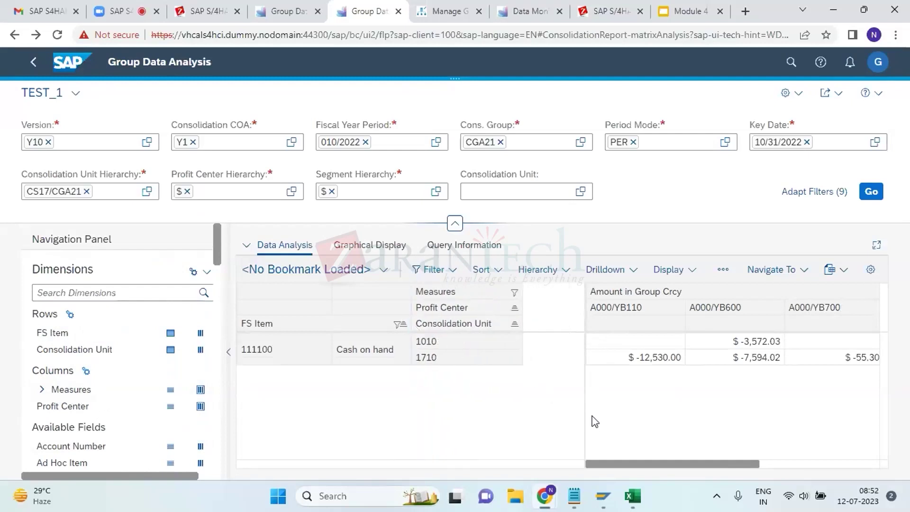
pyautogui.click(668, 424)
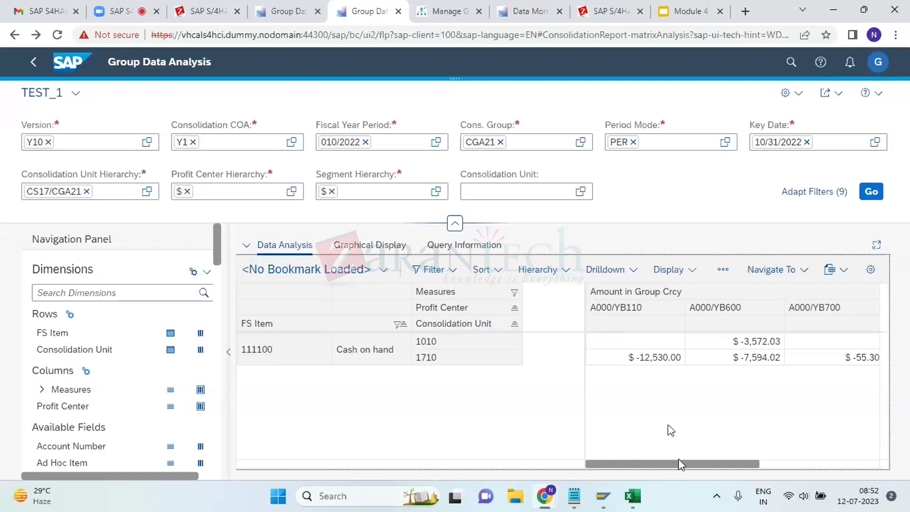
pyautogui.moveTo(725, 462); pyautogui.dragTo(648, 371)
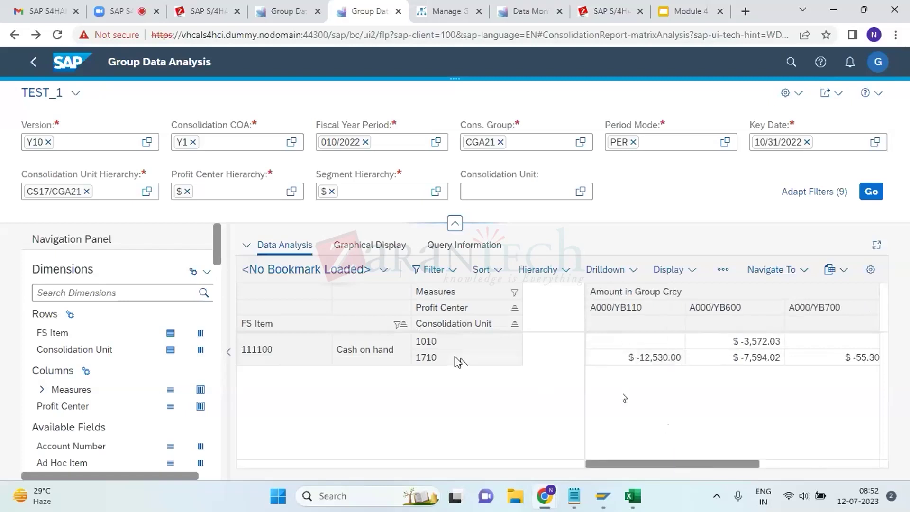
# Filter the report to keep only consolidation unit 1010
pyautogui.click(439, 359)
pyautogui.hscroll(1, 438, 359)
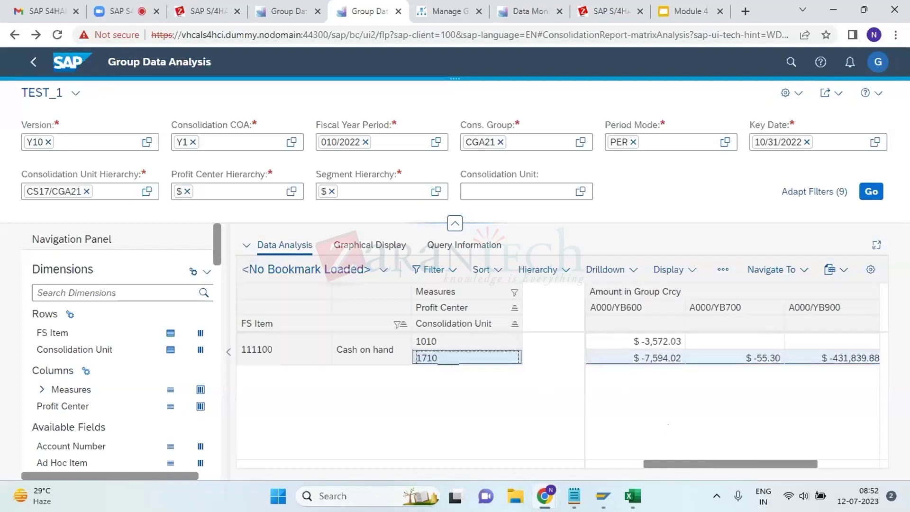
pyautogui.rightClick(439, 344)
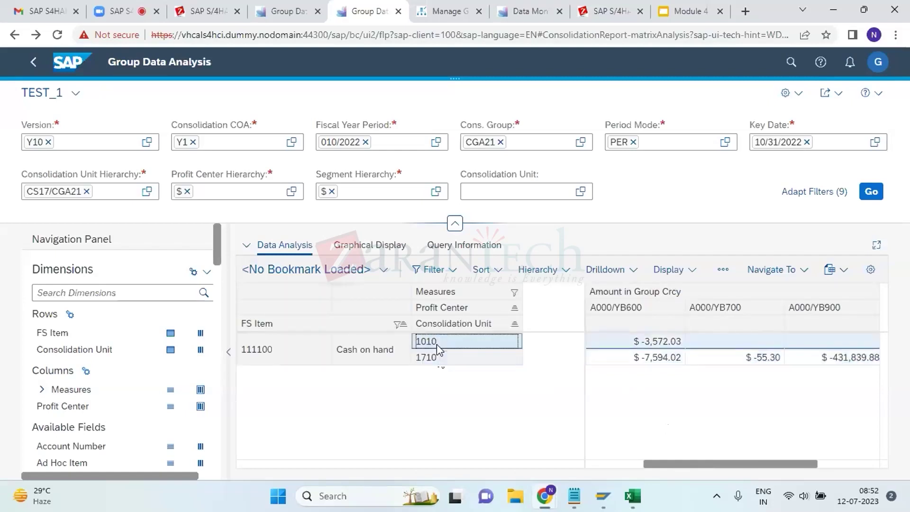
pyautogui.click(522, 97)
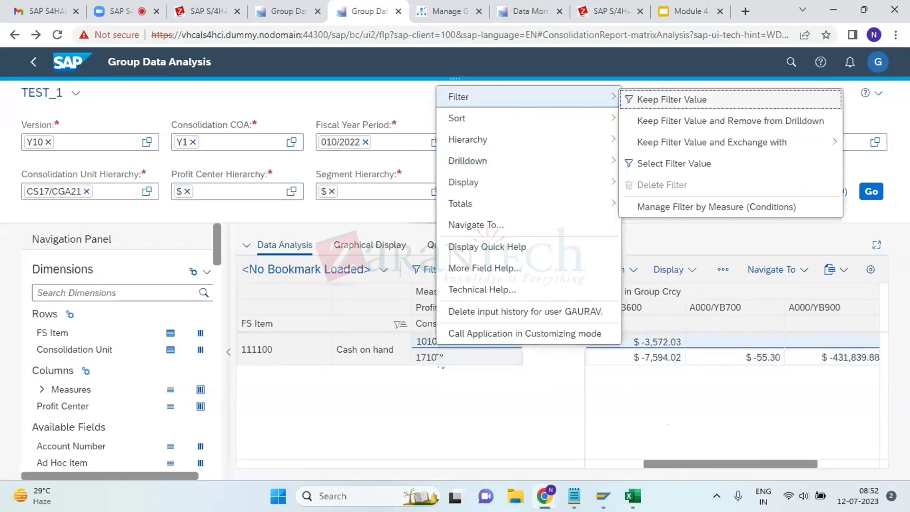
pyautogui.click(663, 100)
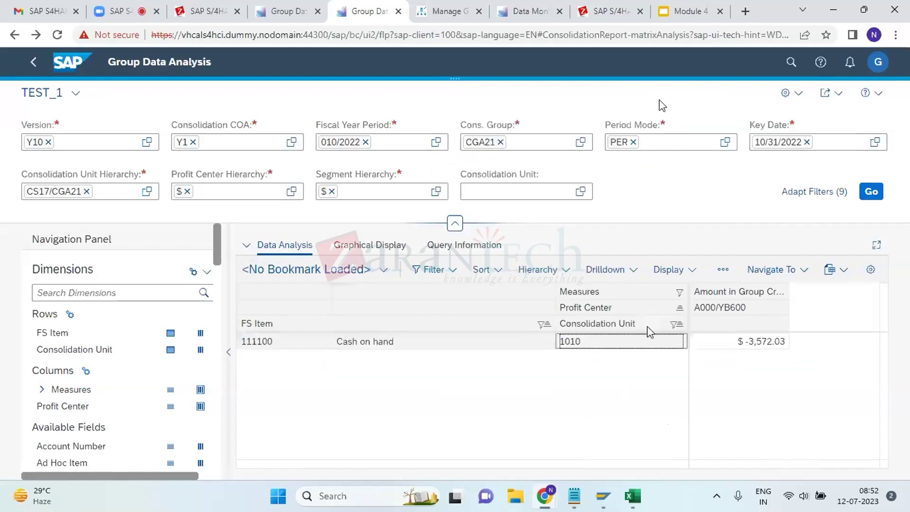
# Delete the filter on Consolidation Unit
pyautogui.rightClick(627, 345)
pyautogui.moveTo(669, 107)
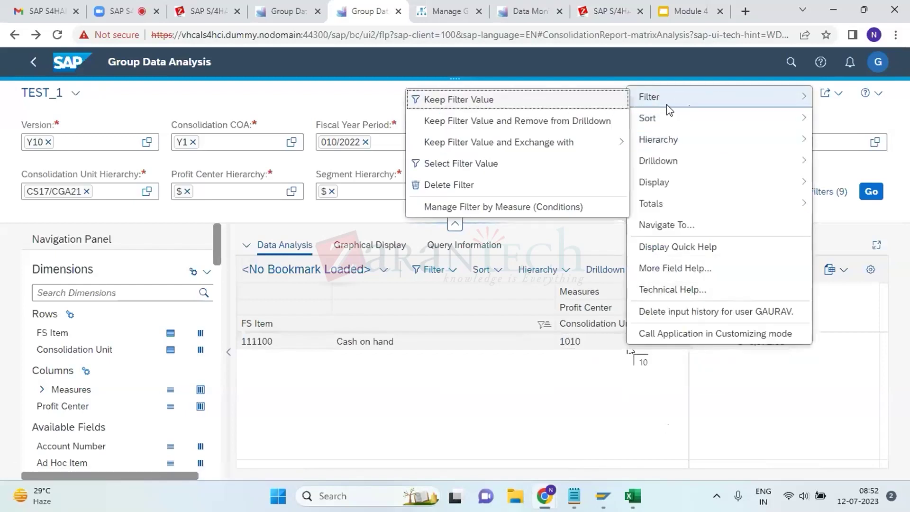
pyautogui.click(501, 196)
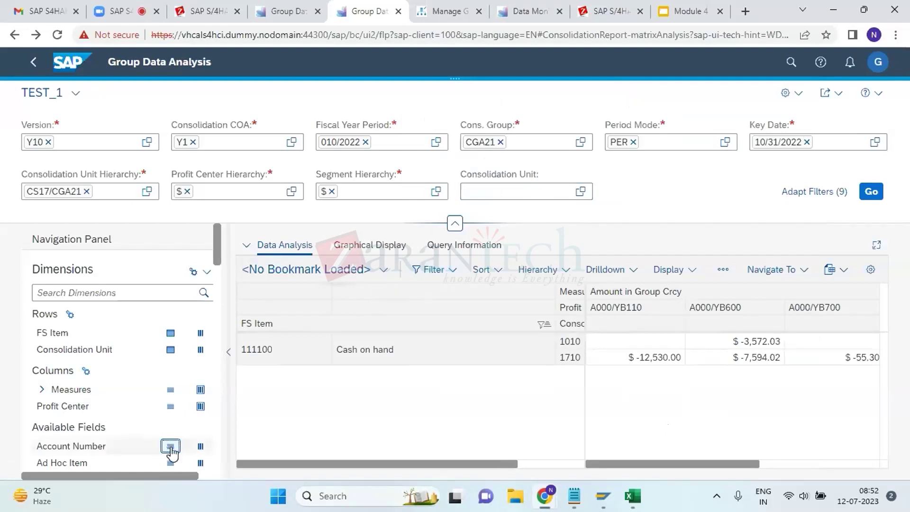
# Add Account Number to the rows and move Consolidation Unit above FS Item
pyautogui.click(170, 446)
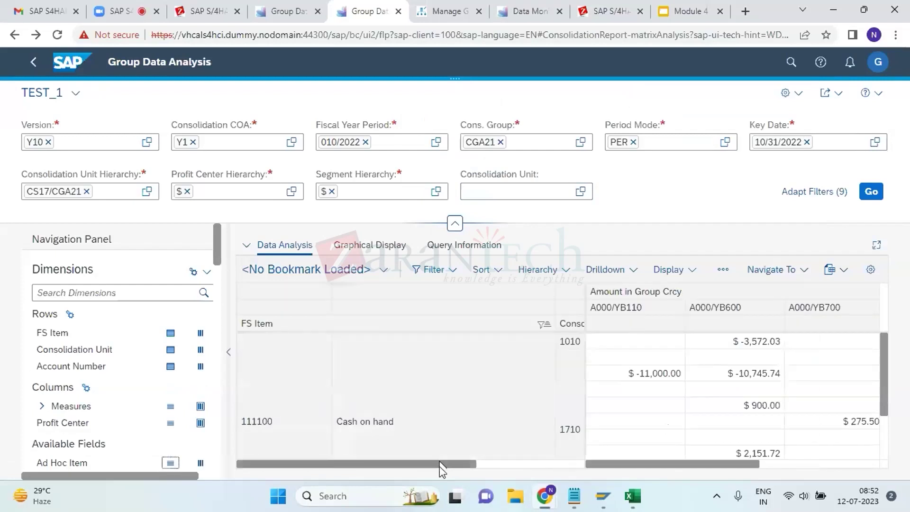
pyautogui.click(119, 348)
pyautogui.moveTo(118, 349); pyautogui.dragTo(104, 333)
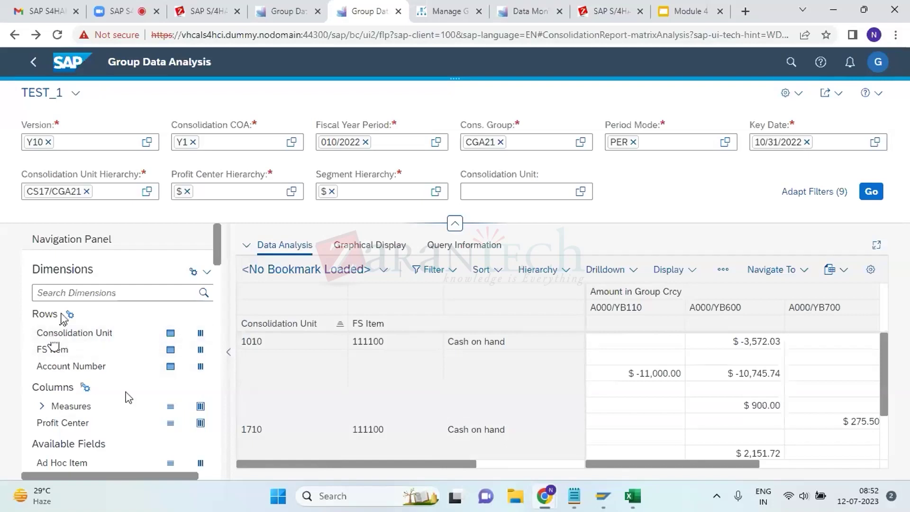
# Display FS Item as ID only with the compound key, and widen the Account Number column to fit its values
pyautogui.rightClick(71, 358)
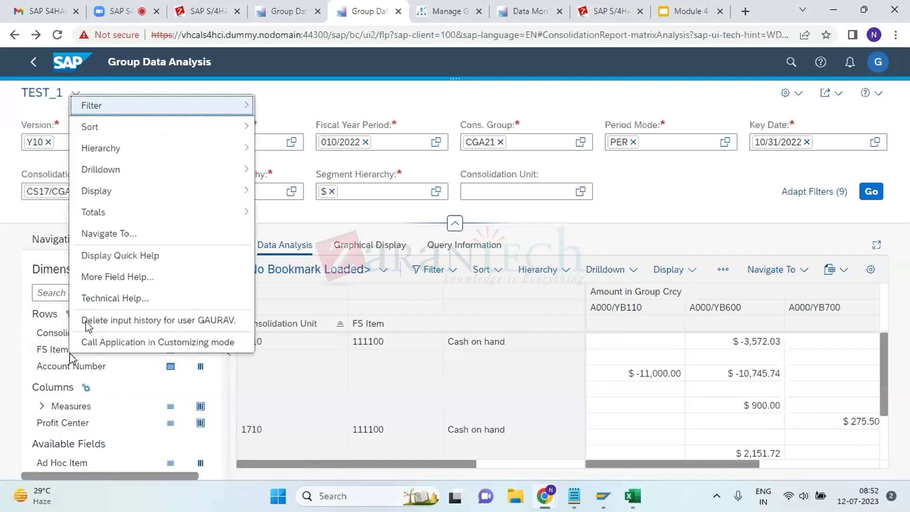
pyautogui.moveTo(163, 178)
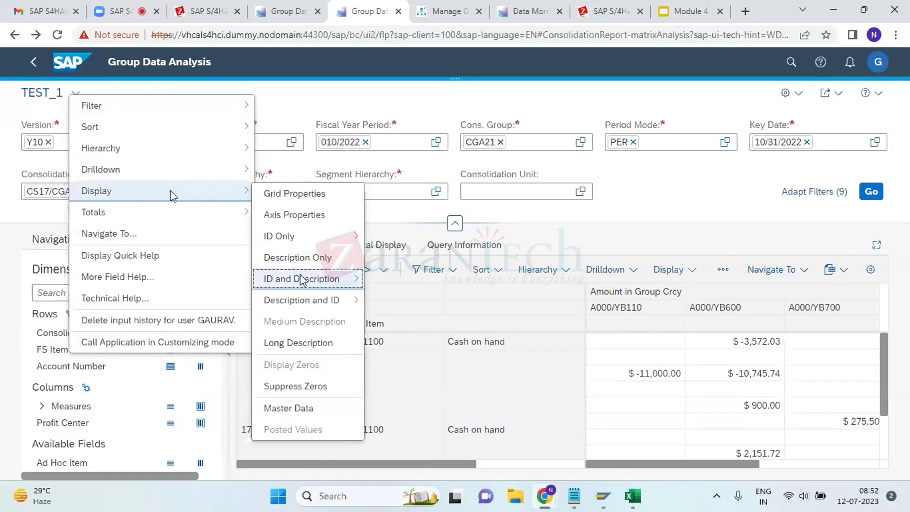
pyautogui.moveTo(297, 243)
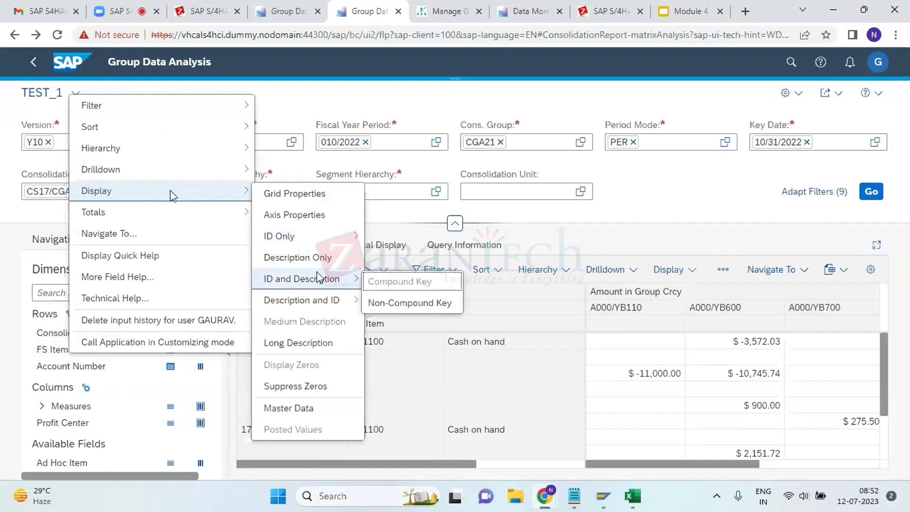
pyautogui.click(398, 240)
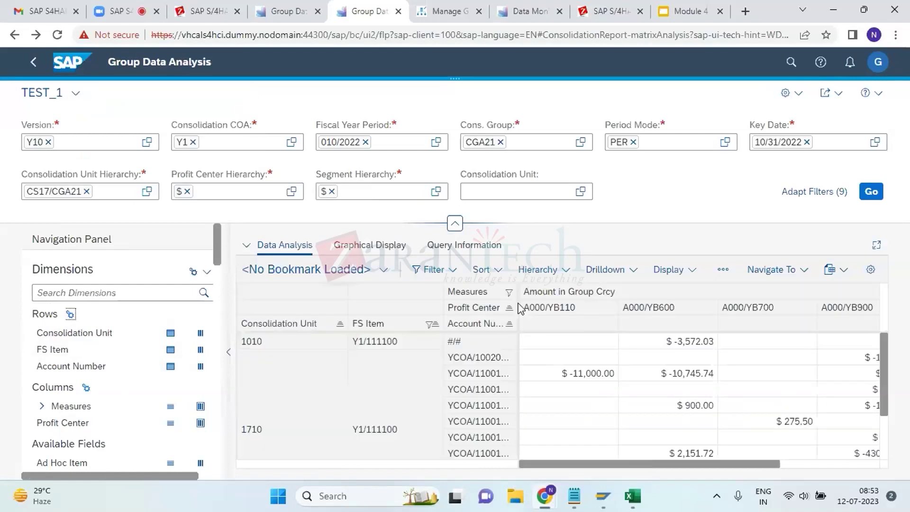
pyautogui.moveTo(517, 305); pyautogui.dragTo(569, 306)
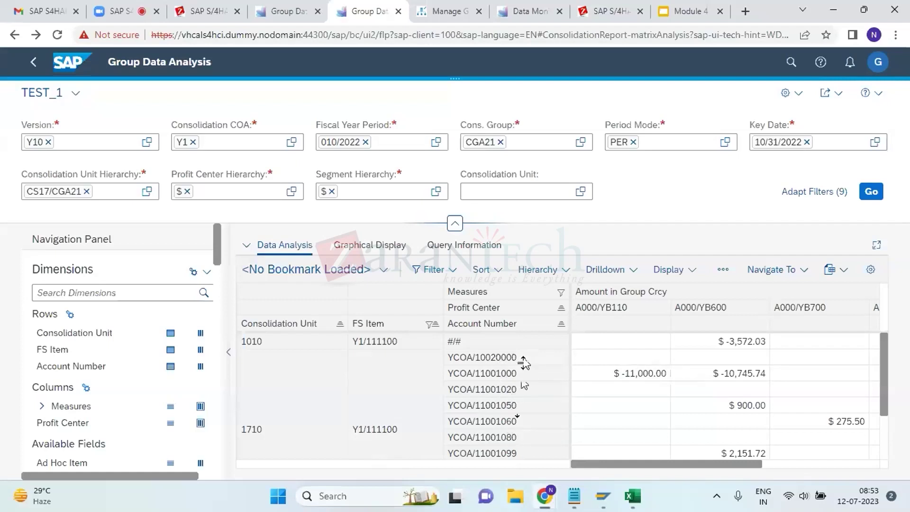
# Find Fiscal Period among the available fields and add it to the rows
pyautogui.scroll(-2, 536, 442)
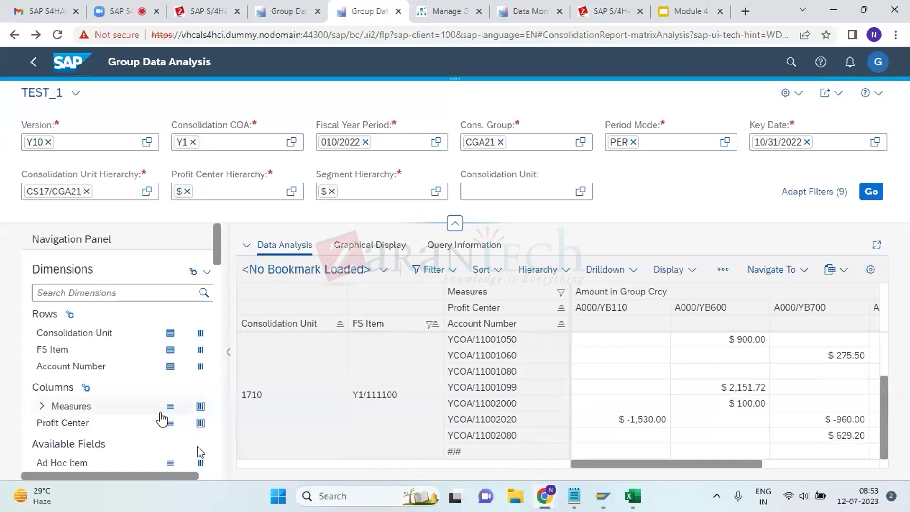
pyautogui.scroll(-6, 163, 421)
pyautogui.scroll(-1, 163, 420)
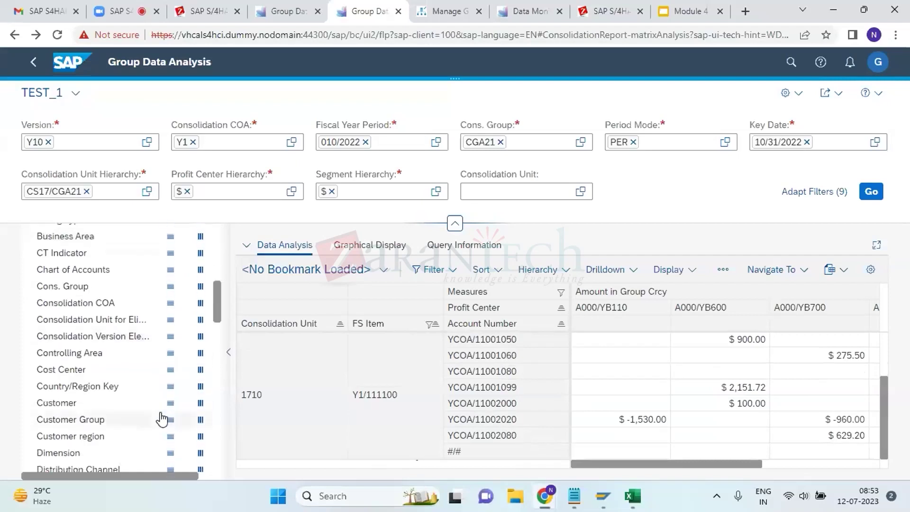
pyautogui.scroll(-8, 163, 421)
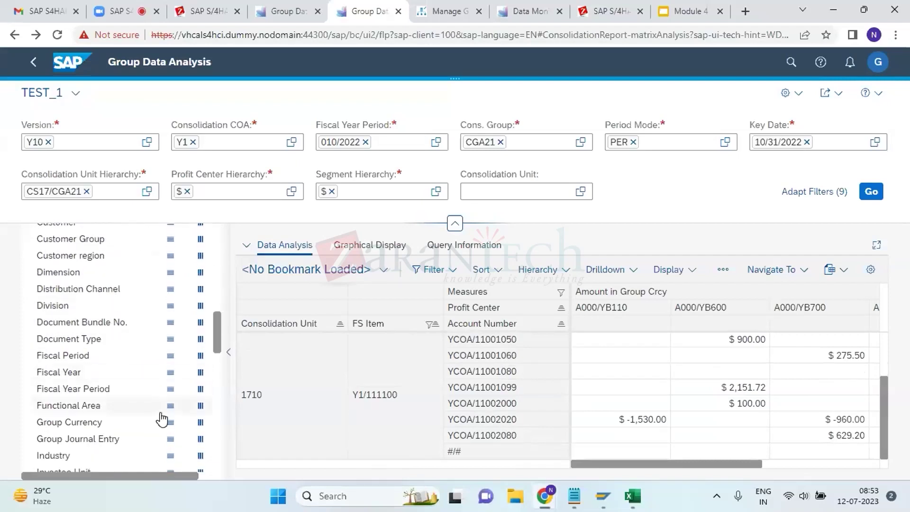
pyautogui.click(173, 358)
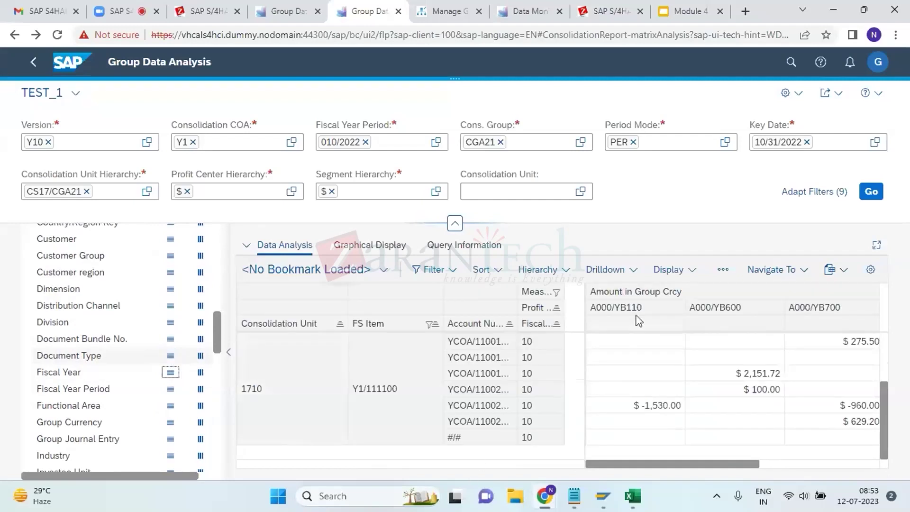
# Examine the cash on hand amounts across the profit center columns
pyautogui.click(534, 323)
pyautogui.click(607, 331)
pyautogui.press('Right')
pyautogui.press('Right')
pyautogui.press('Right')
pyautogui.press('Right')
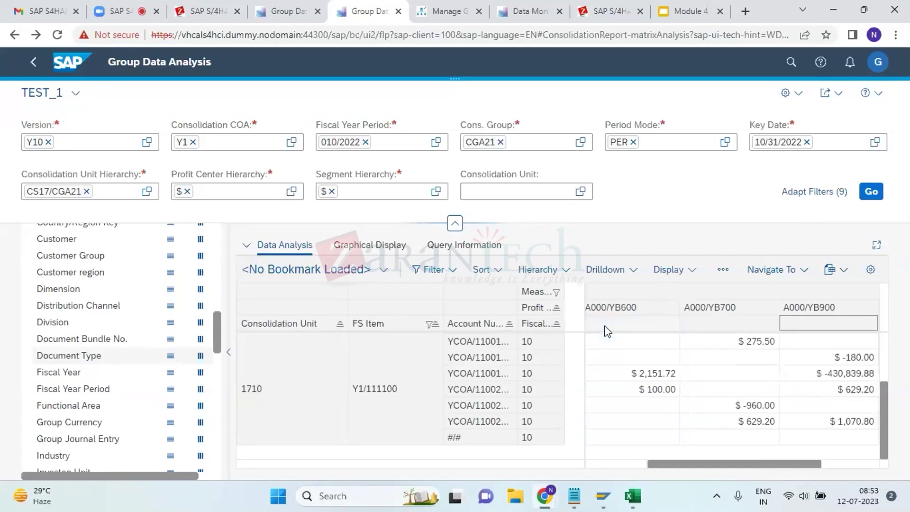
pyautogui.press('Left')
pyautogui.press('Left')
pyautogui.press('Left')
pyautogui.press('Left')
pyautogui.press('Left')
pyautogui.press('Left')
pyautogui.press('Left')
pyautogui.press('Left')
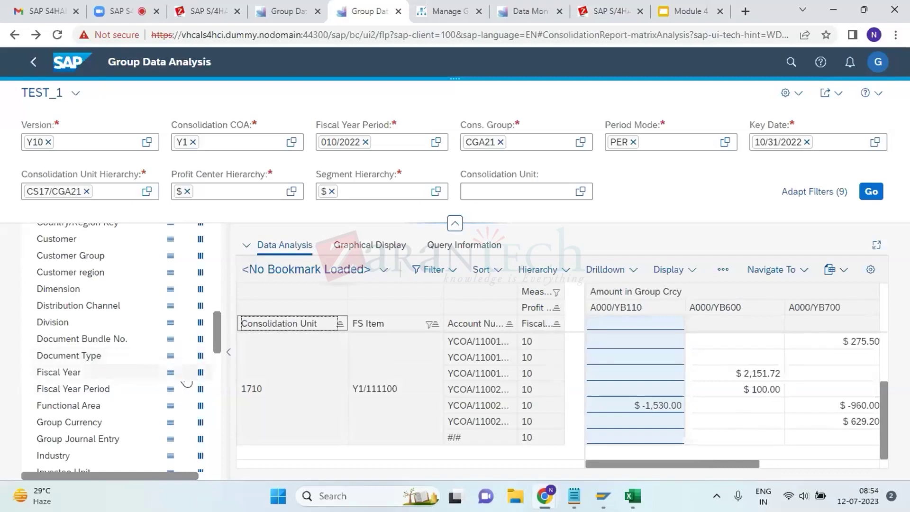
# Add Fiscal Year Period to the columns and display it as description only
pyautogui.click(200, 390)
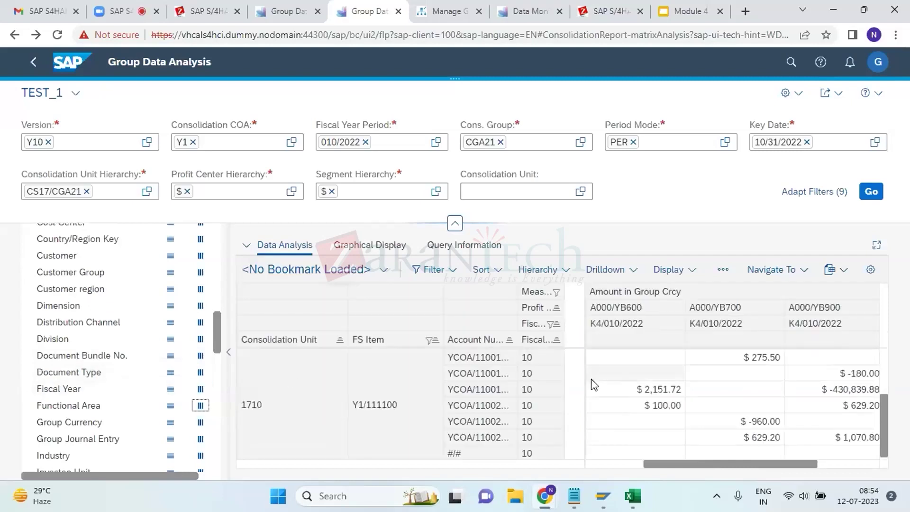
pyautogui.rightClick(640, 325)
pyautogui.moveTo(723, 206)
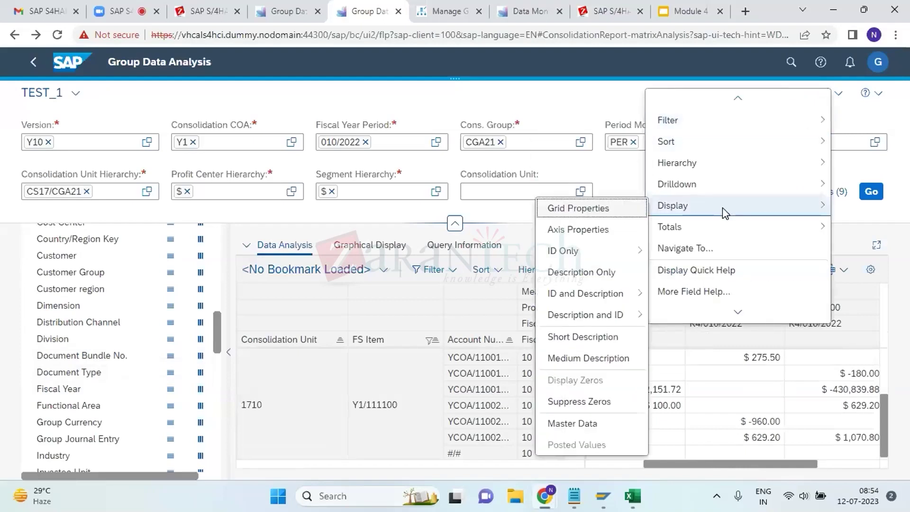
pyautogui.click(606, 283)
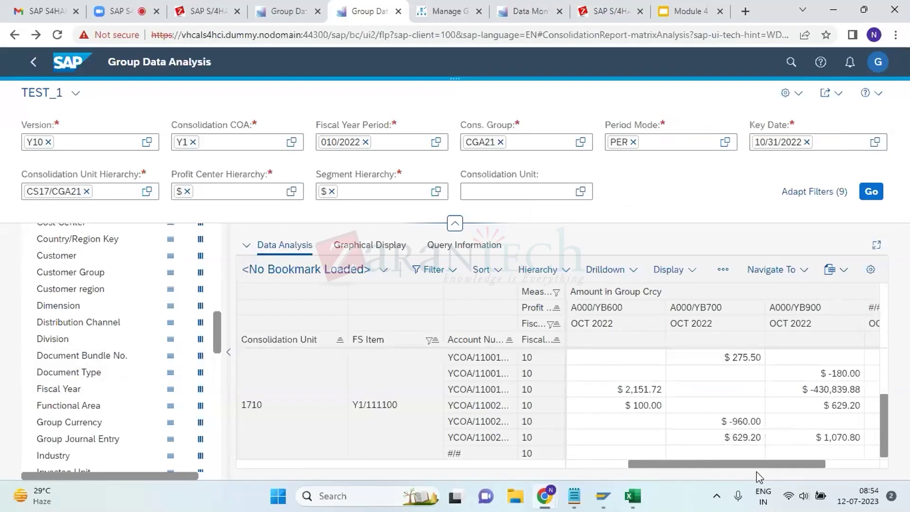
pyautogui.moveTo(707, 469); pyautogui.dragTo(626, 434)
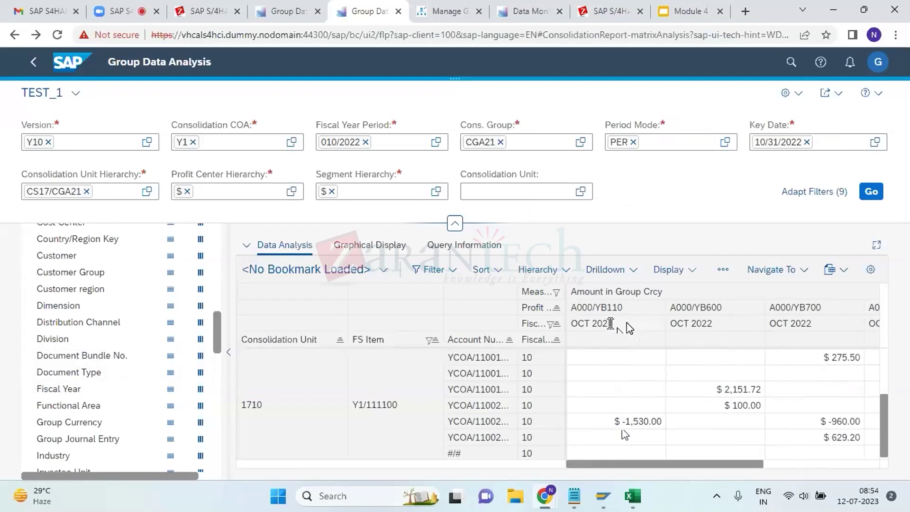
pyautogui.click(603, 323)
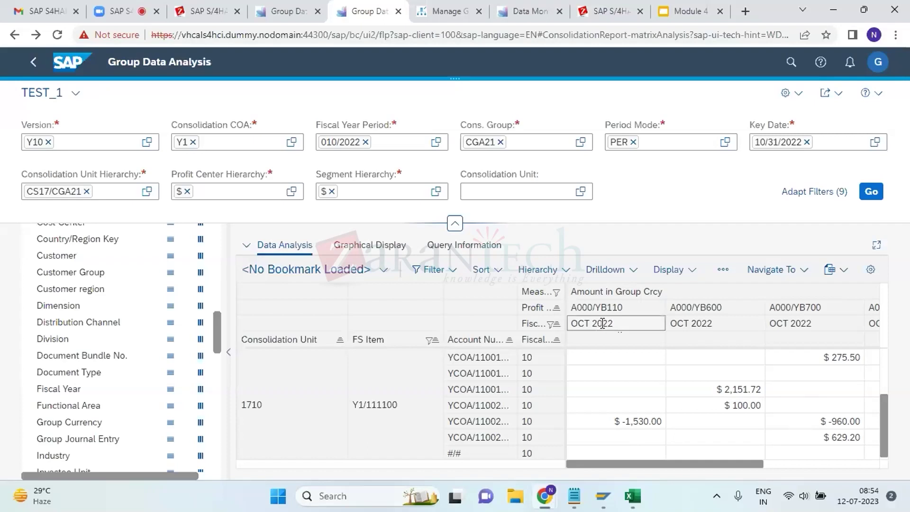
pyautogui.rightClick(603, 323)
pyautogui.moveTo(677, 187)
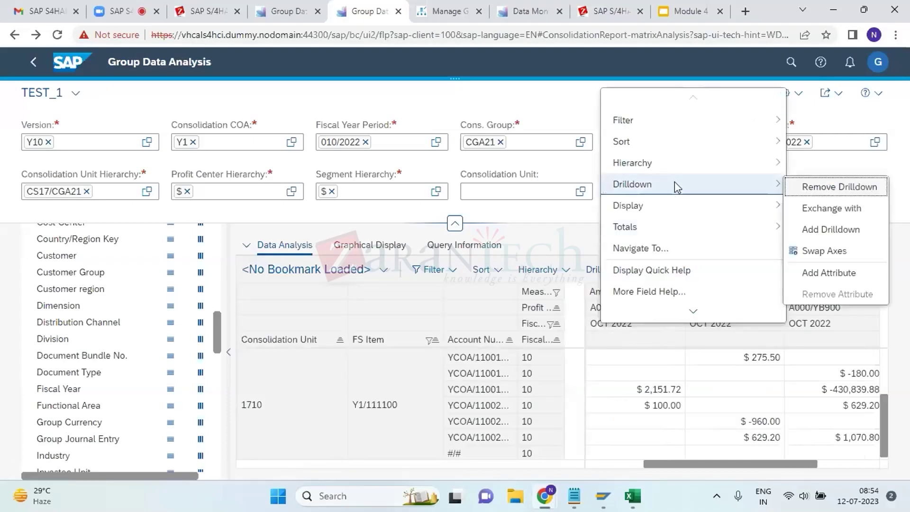
pyautogui.moveTo(717, 219)
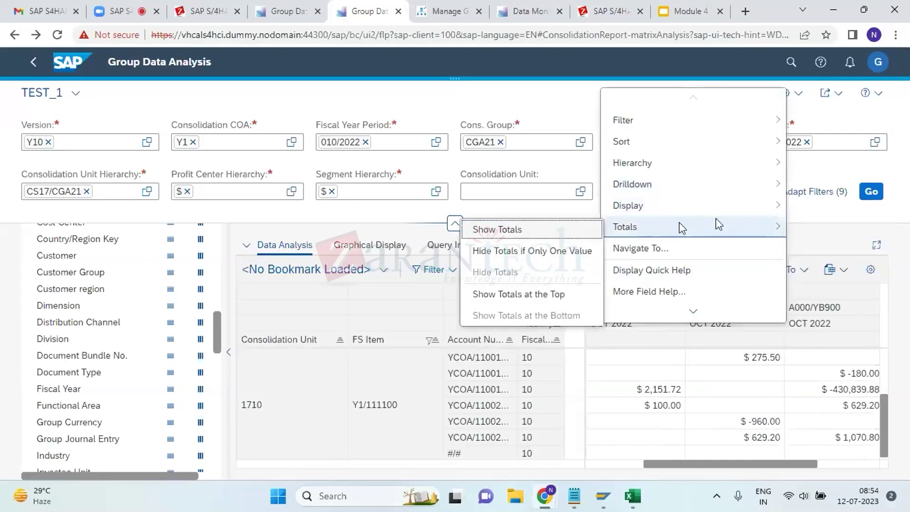
pyautogui.moveTo(672, 171)
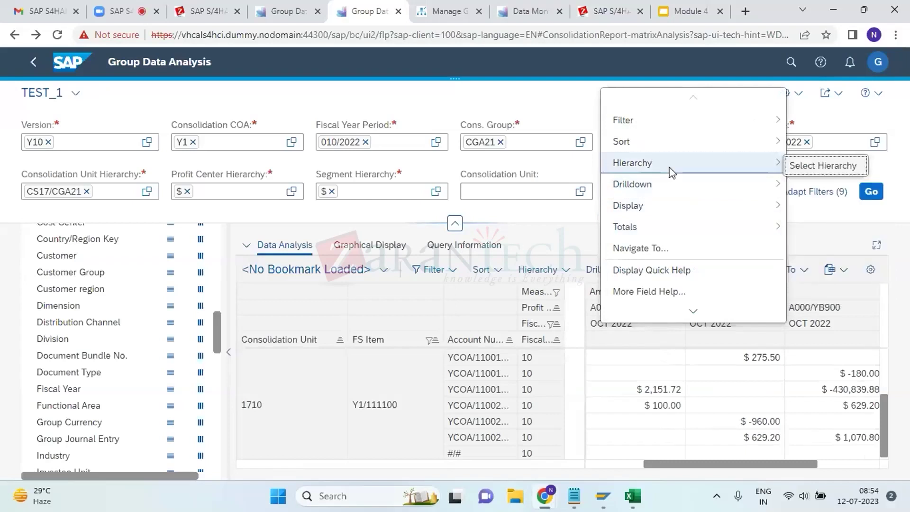
pyautogui.moveTo(663, 149)
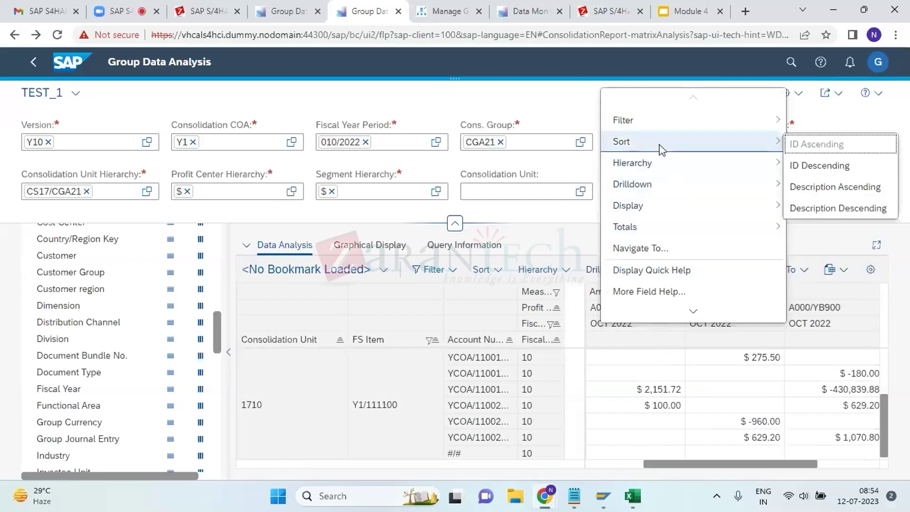
pyautogui.moveTo(643, 126)
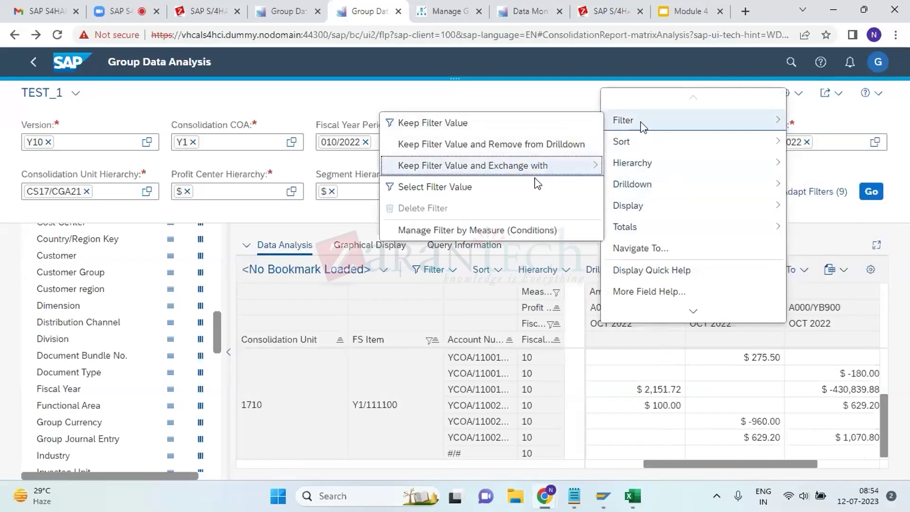
# Find Functional Area among the available fields and add it to the rows
pyautogui.scroll(-1, 98, 432)
pyautogui.scroll(-3, 96, 429)
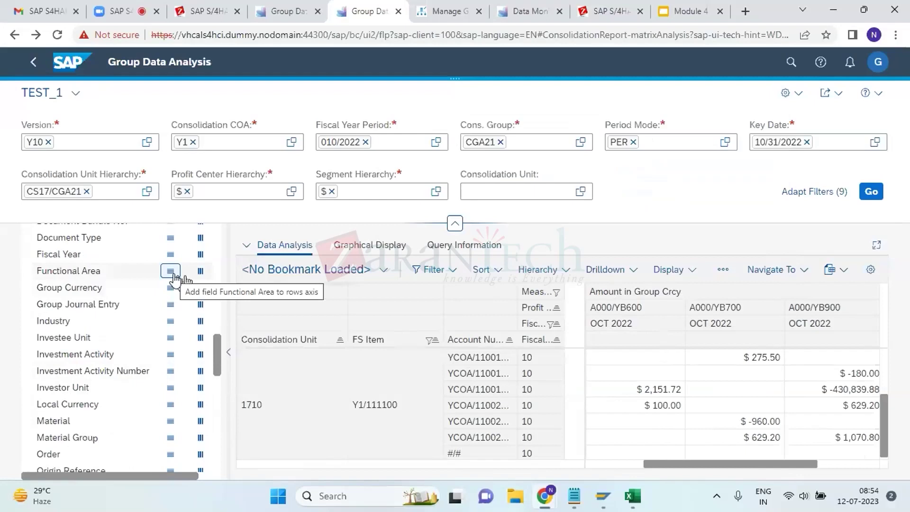
pyautogui.click(171, 272)
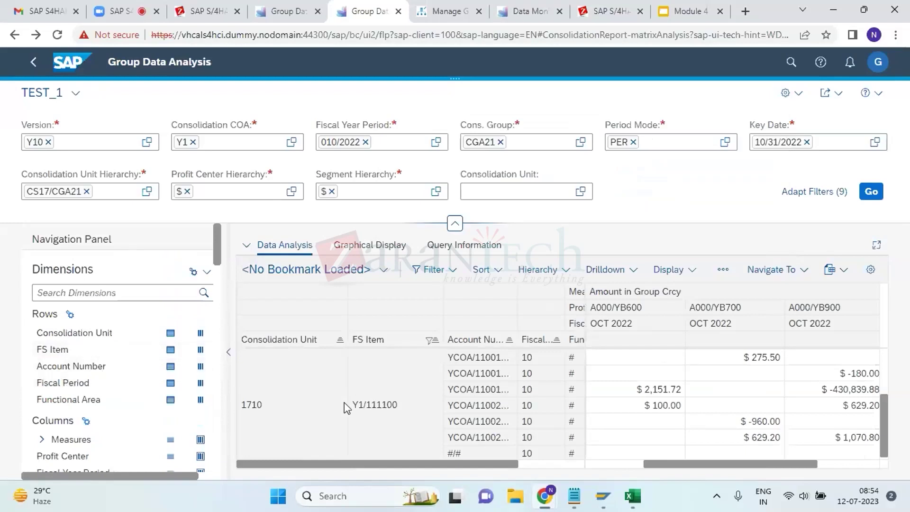
# Delete the filter on FS Item to include all items in the report
pyautogui.scroll(3, 528, 405)
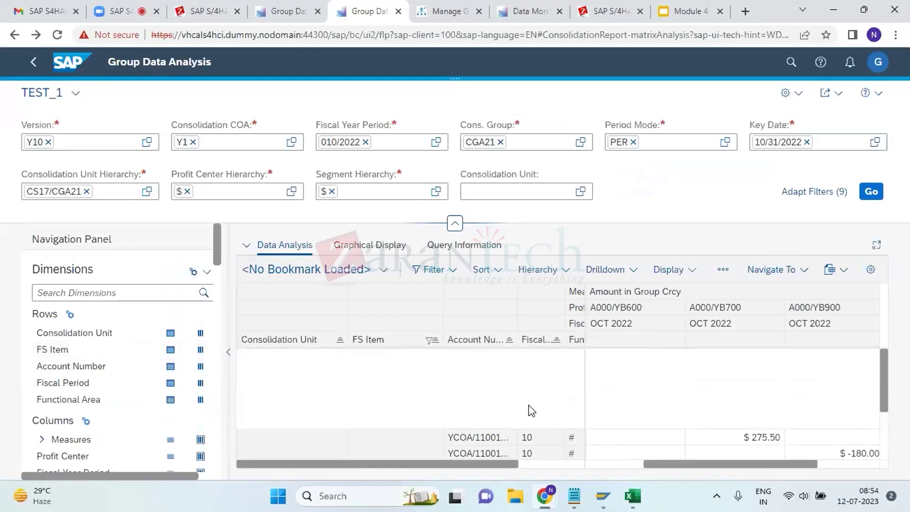
pyautogui.click(68, 352)
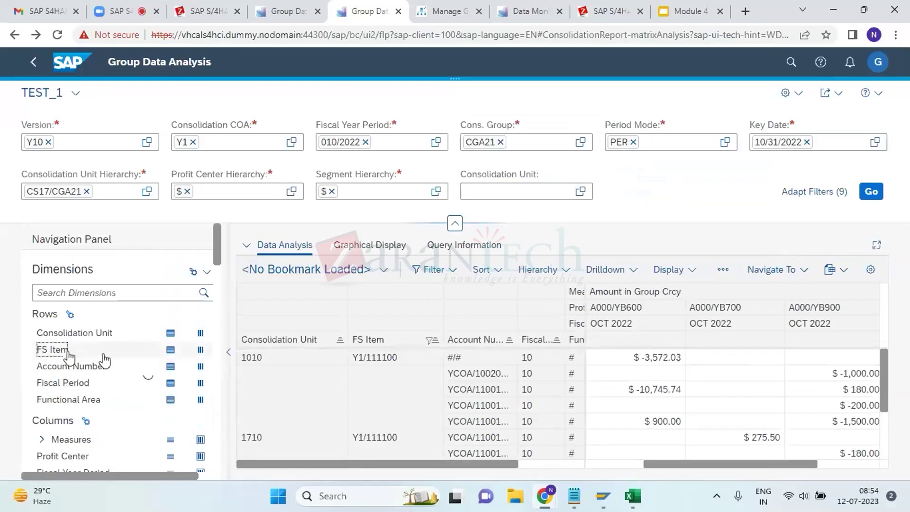
pyautogui.moveTo(147, 102)
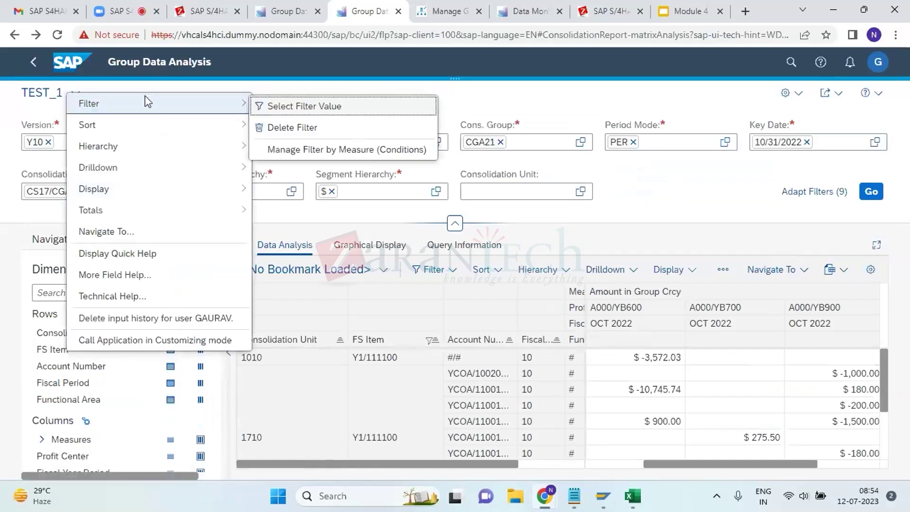
pyautogui.click(272, 136)
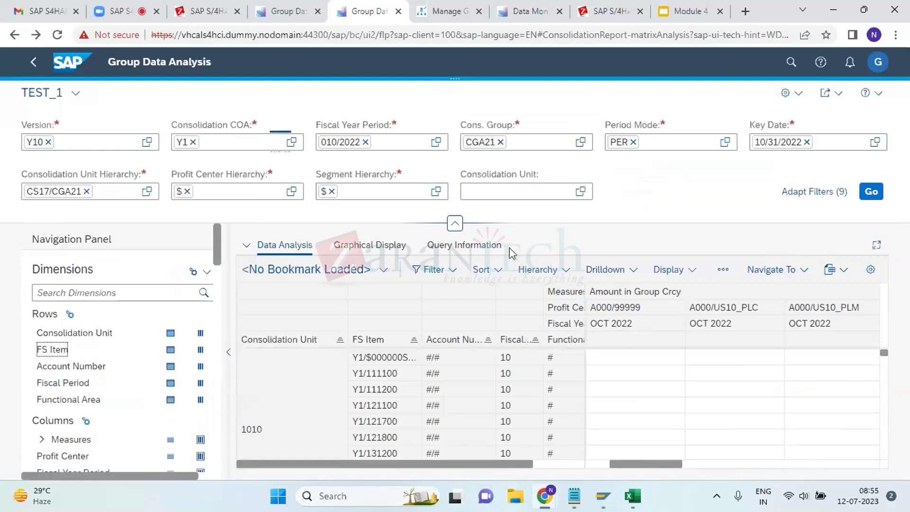
# Find Subitem Category among the available fields, filter it to Functional areas (2), and review the filtered report rows
pyautogui.scroll(-5, 575, 399)
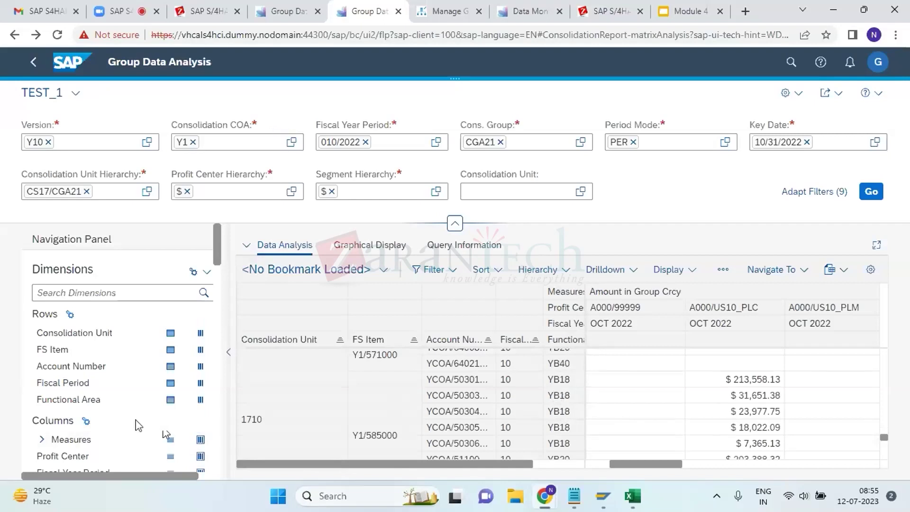
pyautogui.scroll(-5, 138, 427)
pyautogui.scroll(-15, 138, 427)
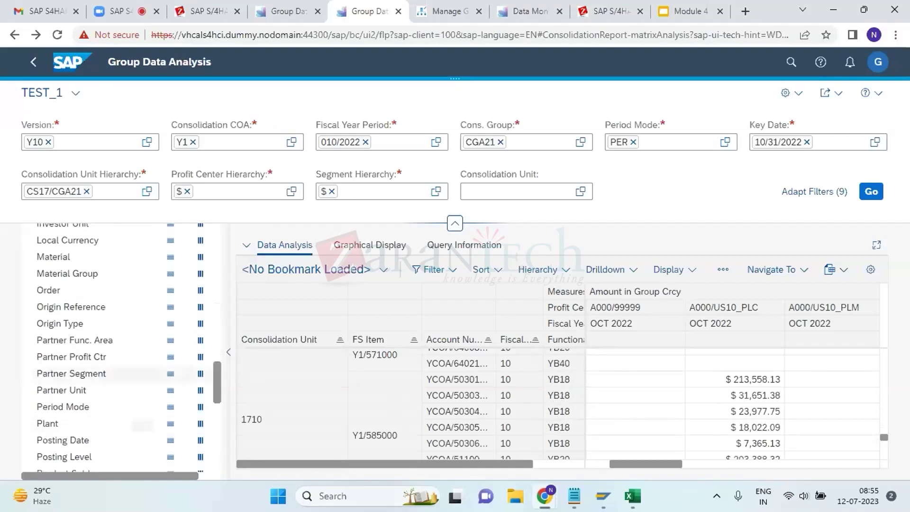
pyautogui.scroll(-3, 138, 427)
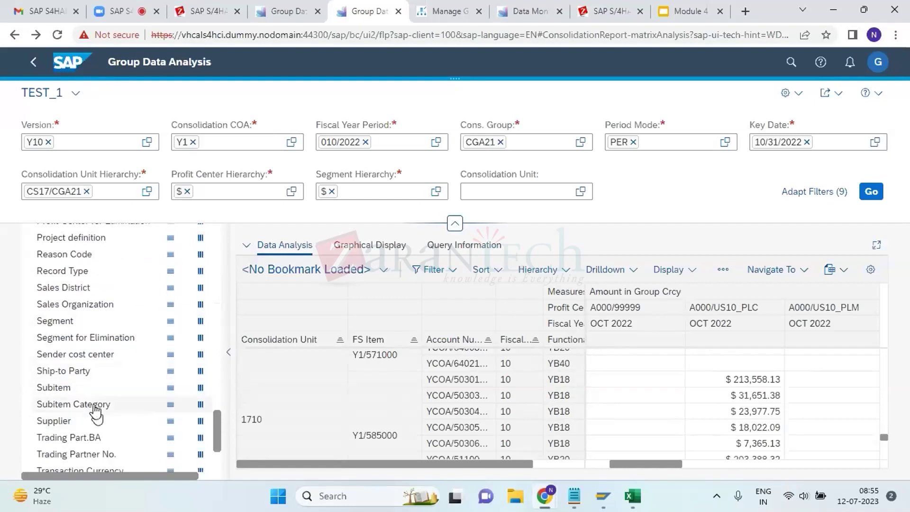
pyautogui.rightClick(93, 405)
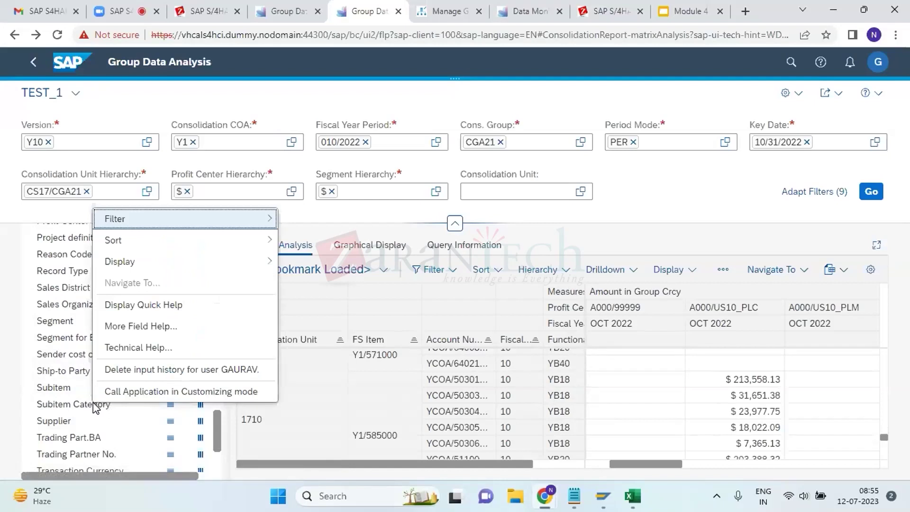
pyautogui.moveTo(264, 219)
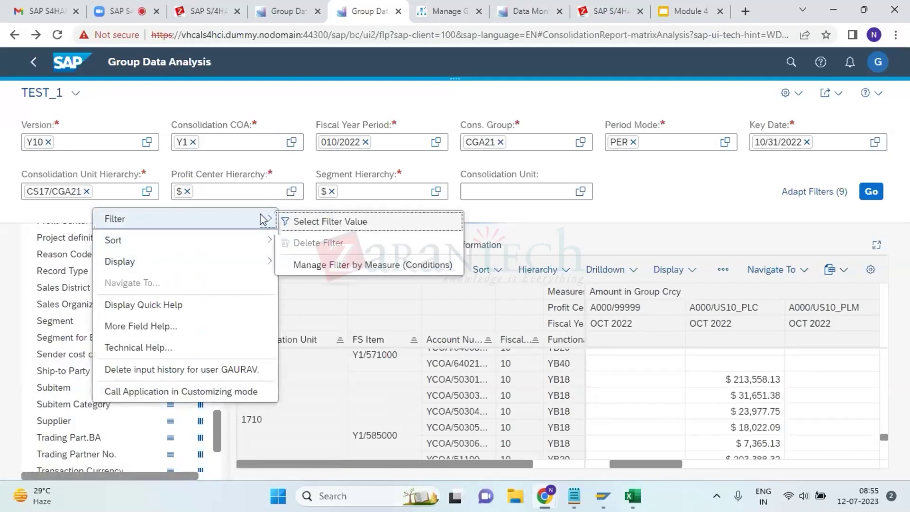
pyautogui.click(302, 222)
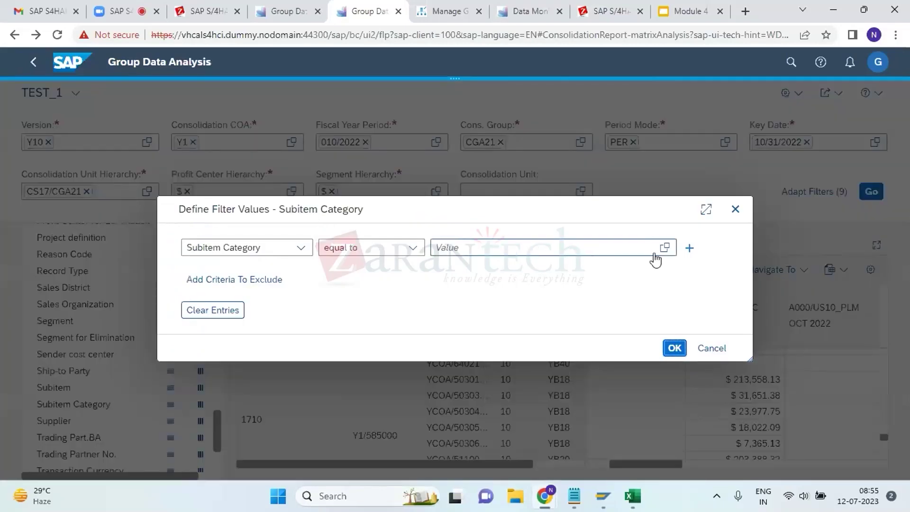
pyautogui.click(663, 251)
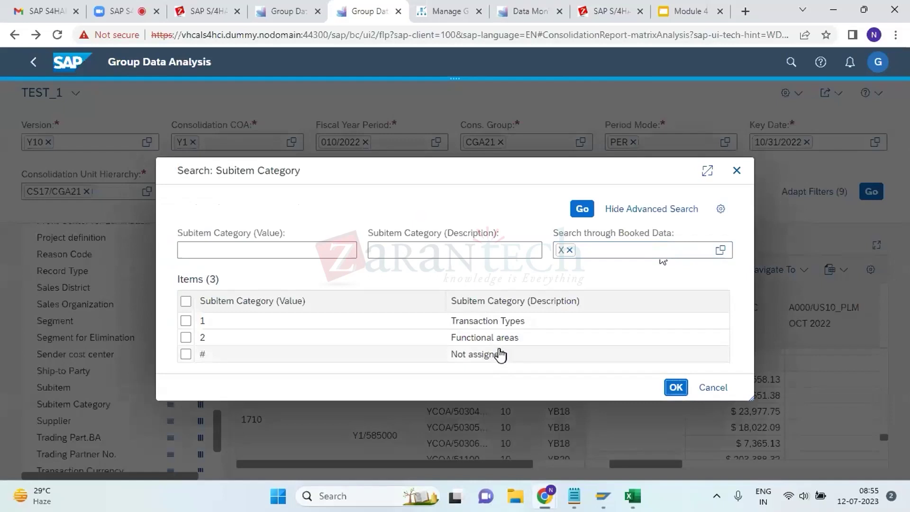
pyautogui.click(186, 337)
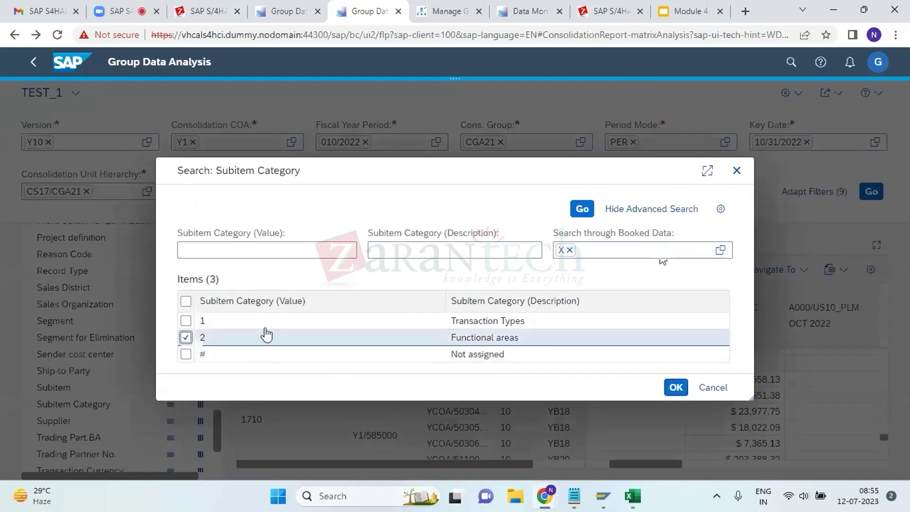
pyautogui.click(676, 387)
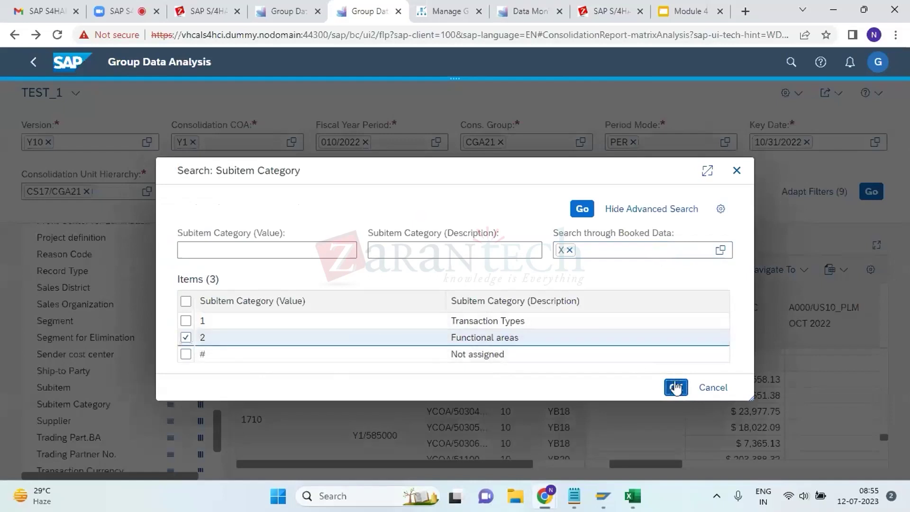
pyautogui.click(676, 350)
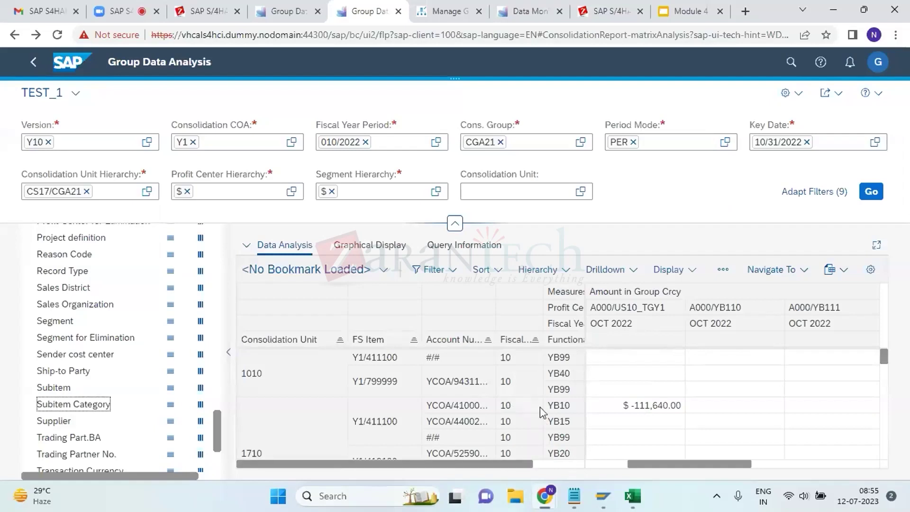
pyautogui.scroll(-5, 542, 411)
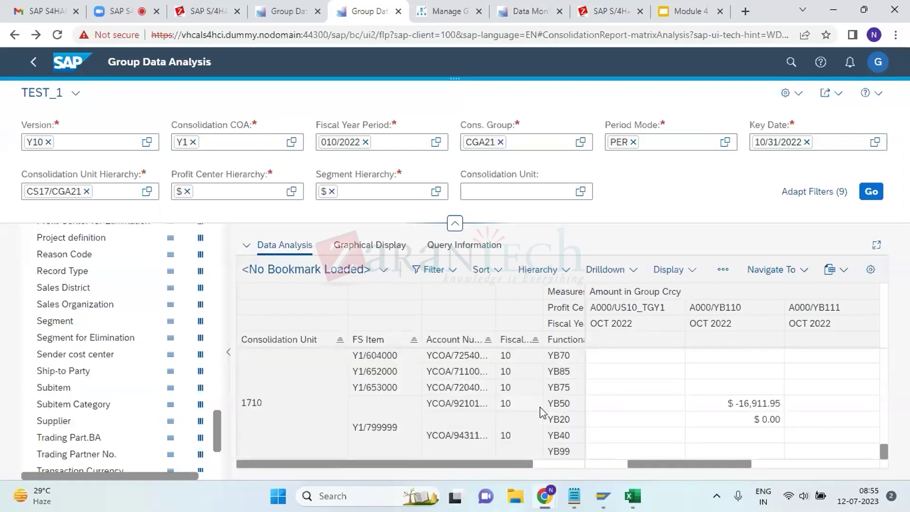
pyautogui.scroll(5, 542, 412)
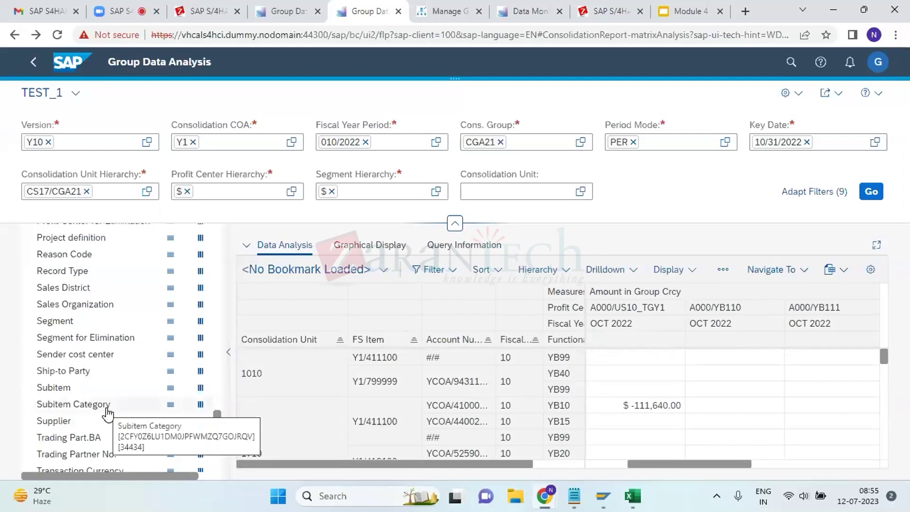
# Replace the Subitem Category filter value with Transaction Types (1)
pyautogui.rightClick(107, 407)
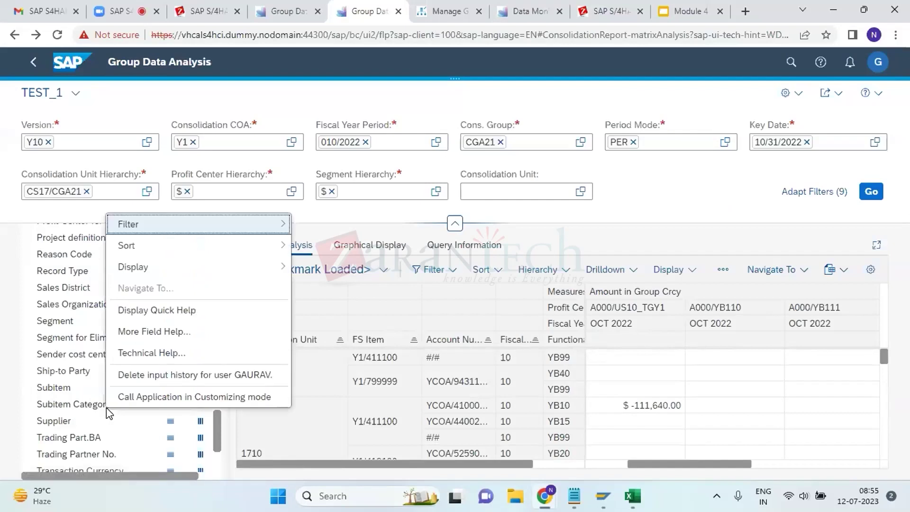
pyautogui.moveTo(273, 236)
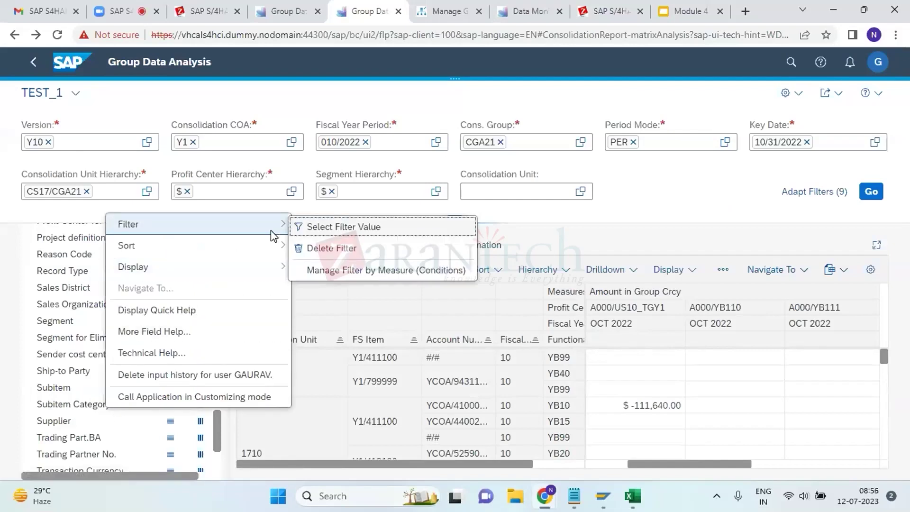
pyautogui.click(343, 230)
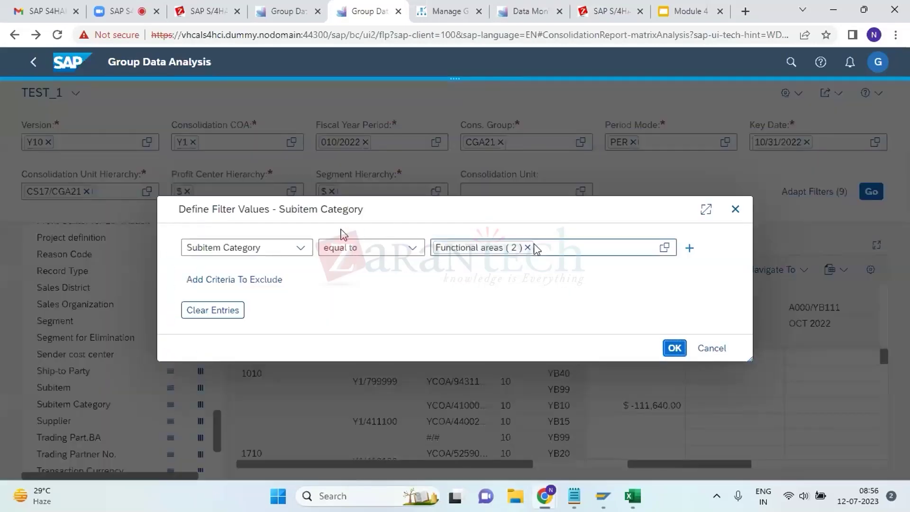
pyautogui.click(531, 252)
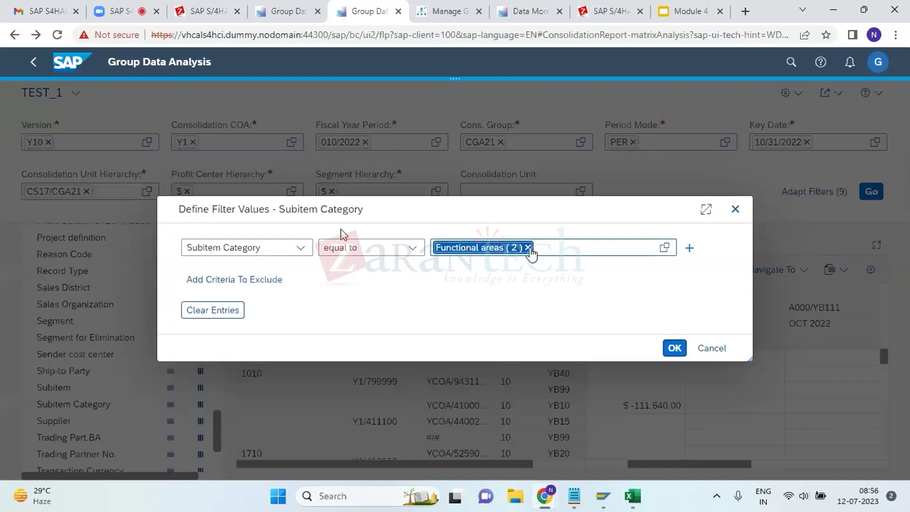
pyautogui.click(529, 249)
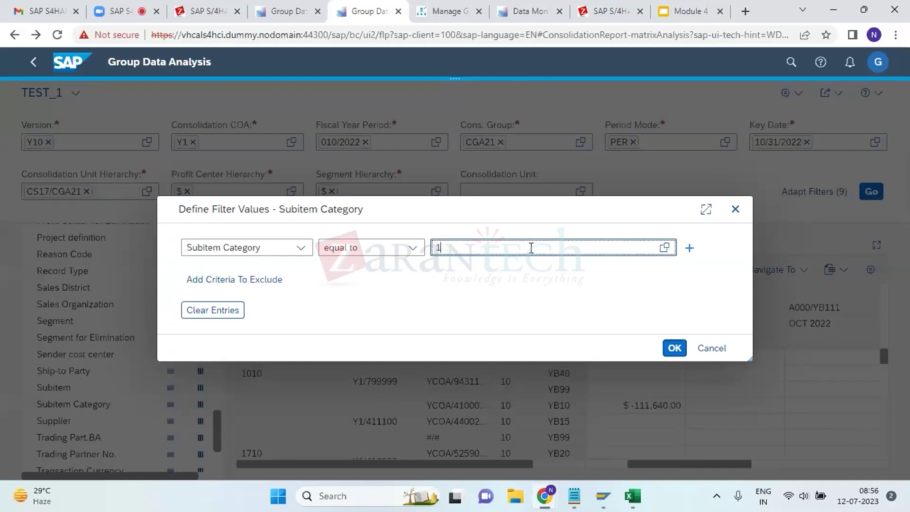
pyautogui.click(664, 247)
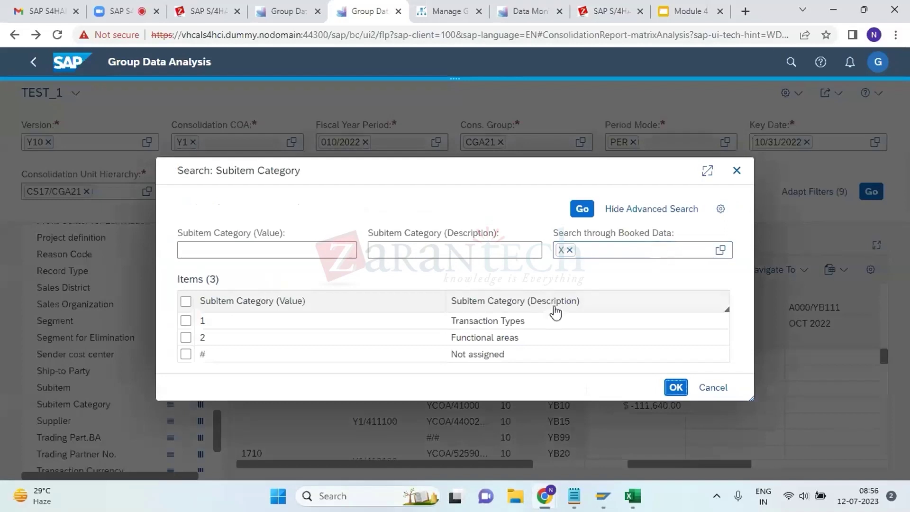
pyautogui.click(494, 326)
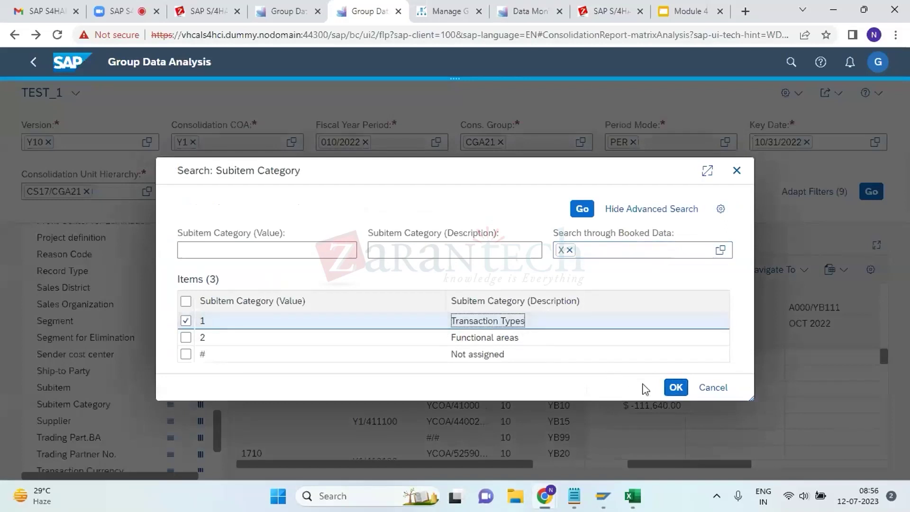
pyautogui.click(677, 392)
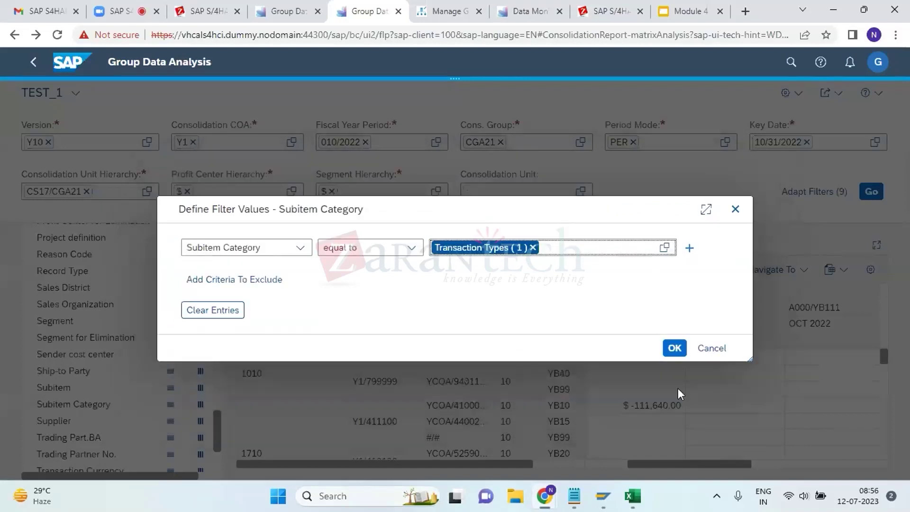
pyautogui.click(674, 353)
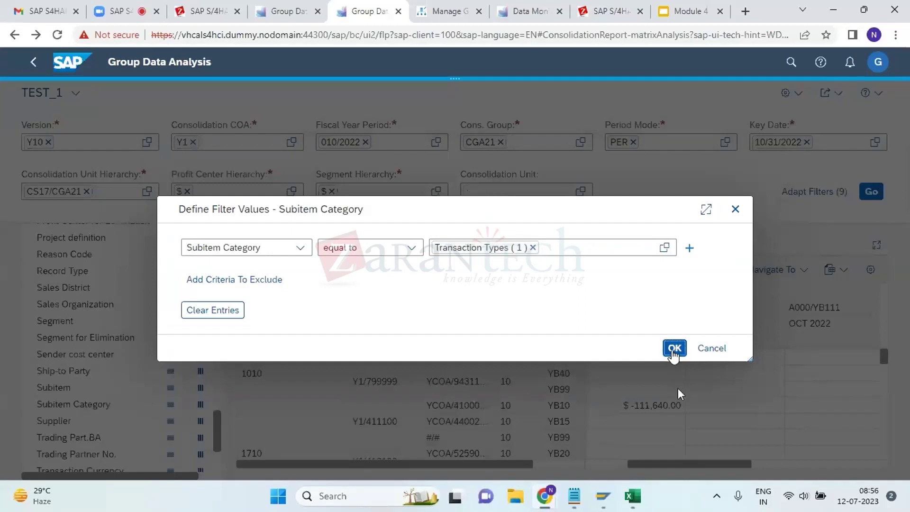
pyautogui.click(675, 350)
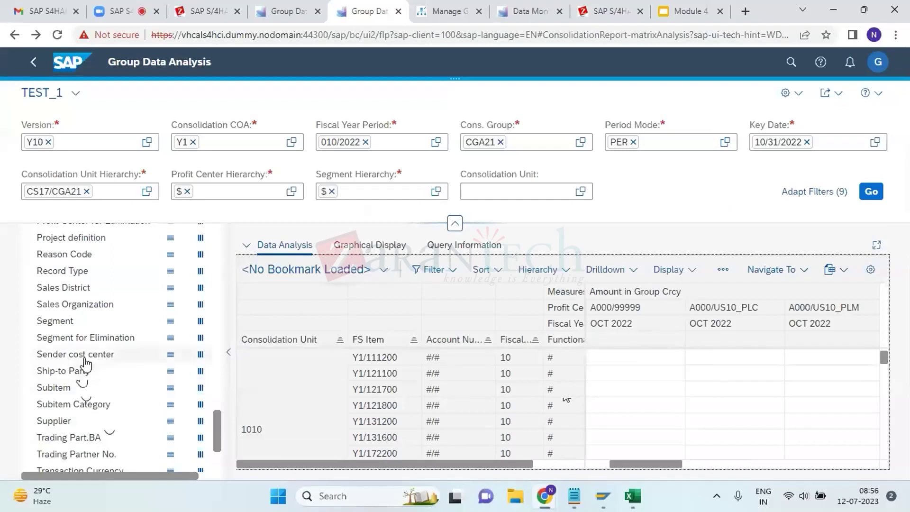
# Remove Functional Area from the report rows
pyautogui.scroll(10, 86, 363)
pyautogui.scroll(10, 85, 363)
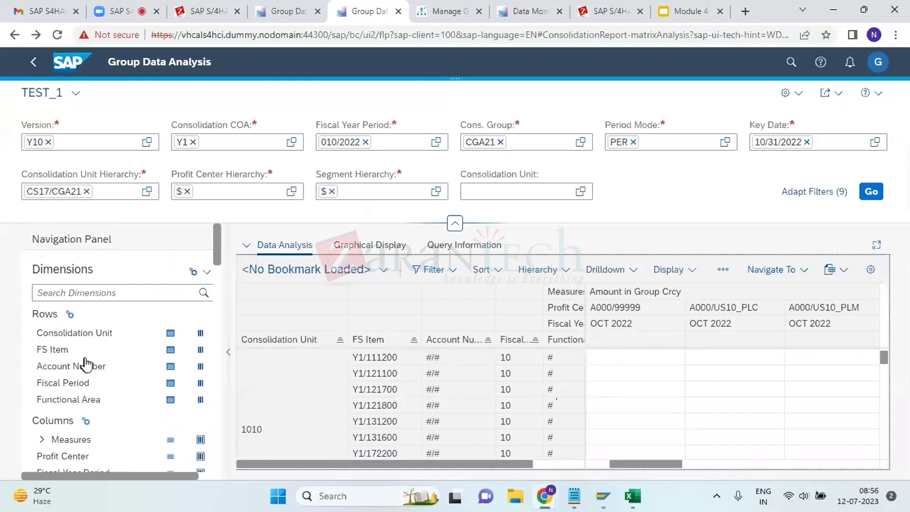
pyautogui.scroll(-10, 90, 403)
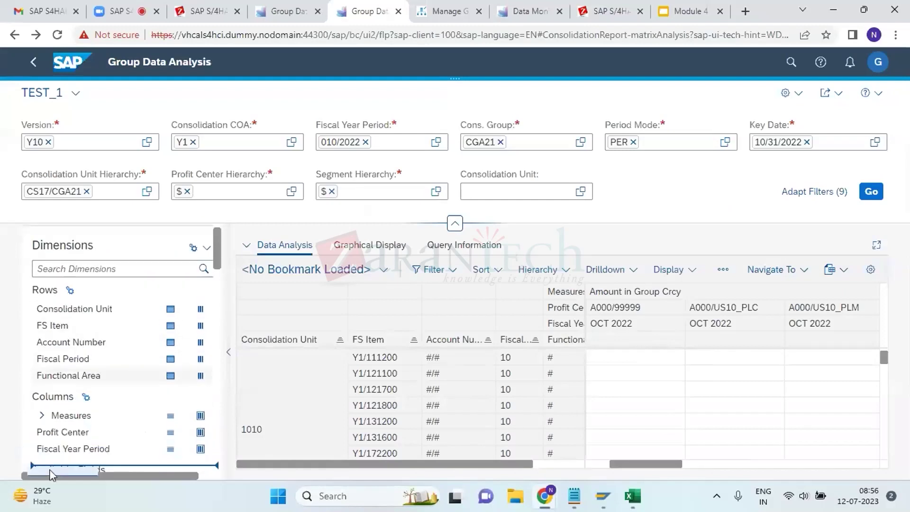
pyautogui.moveTo(60, 427); pyautogui.dragTo(137, 372)
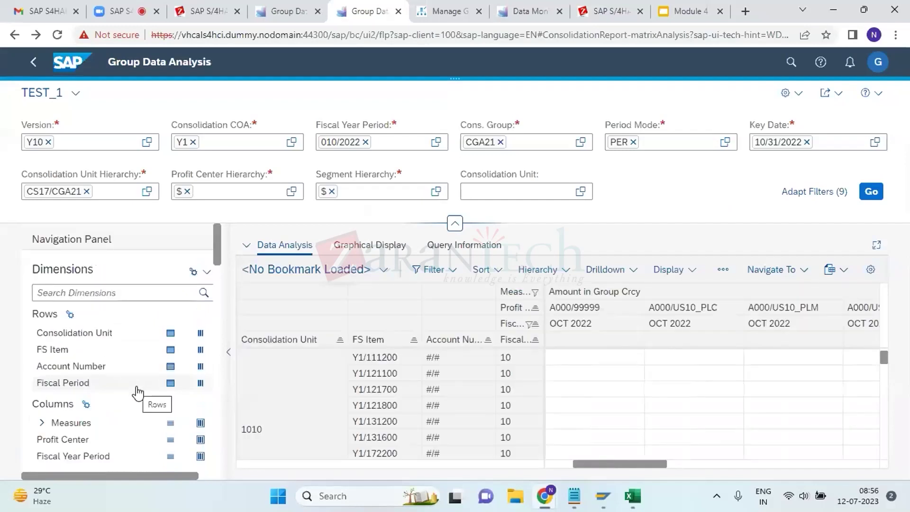
# Suppress zeros for the FS items and check the rows down to Y1/283100 in consolidation unit 1710
pyautogui.click(374, 403)
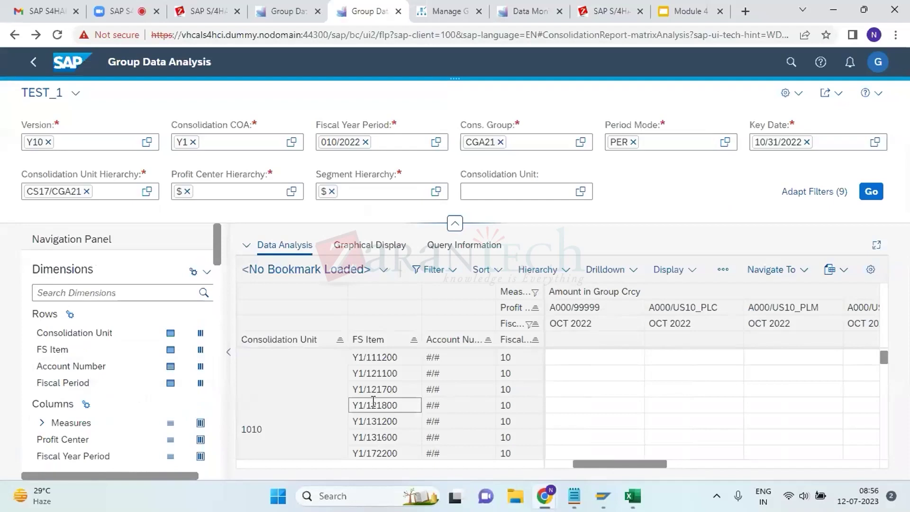
pyautogui.rightClick(373, 402)
pyautogui.moveTo(484, 223)
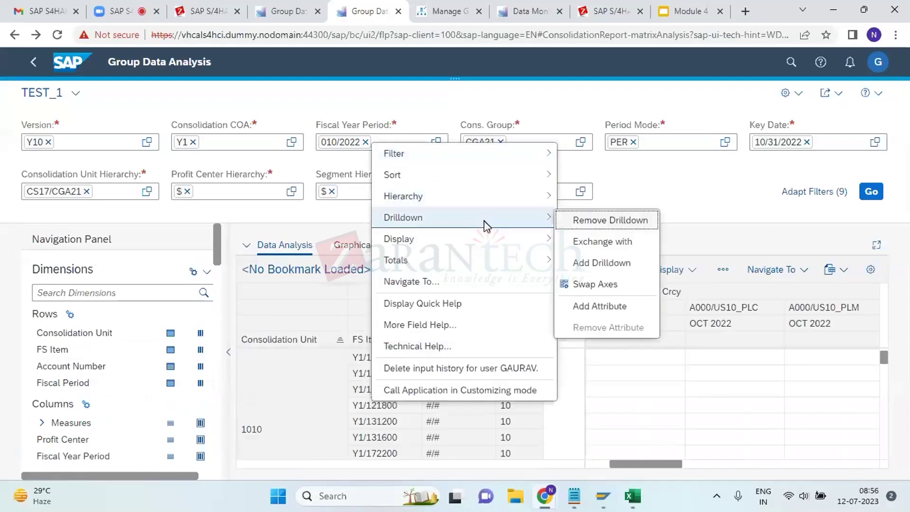
pyautogui.moveTo(474, 238)
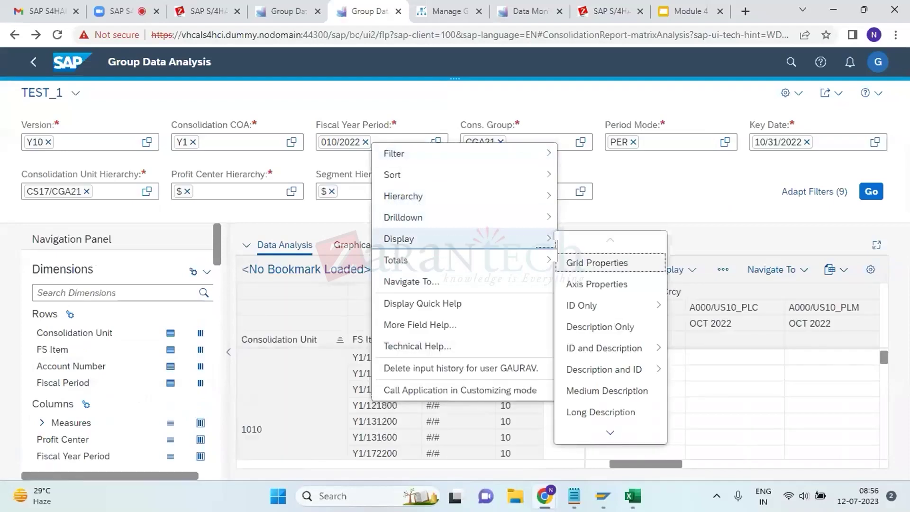
pyautogui.scroll(-3, 612, 432)
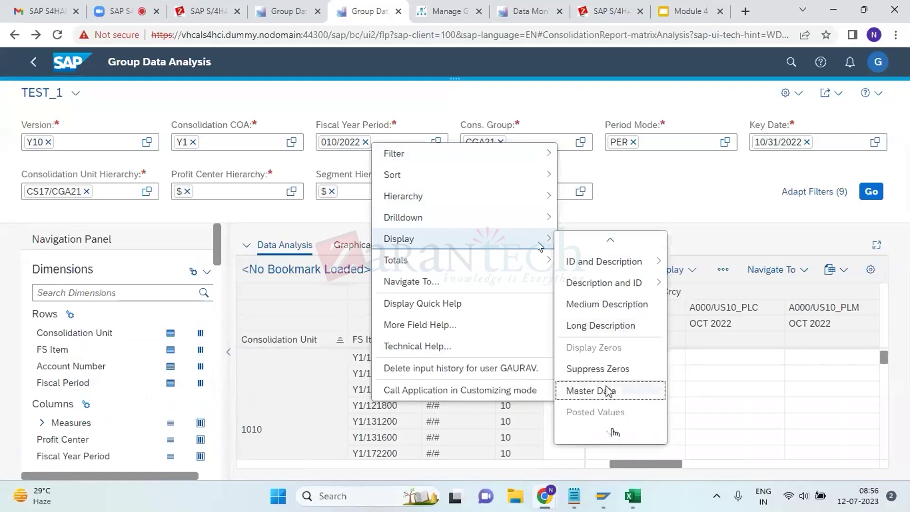
pyautogui.click(603, 373)
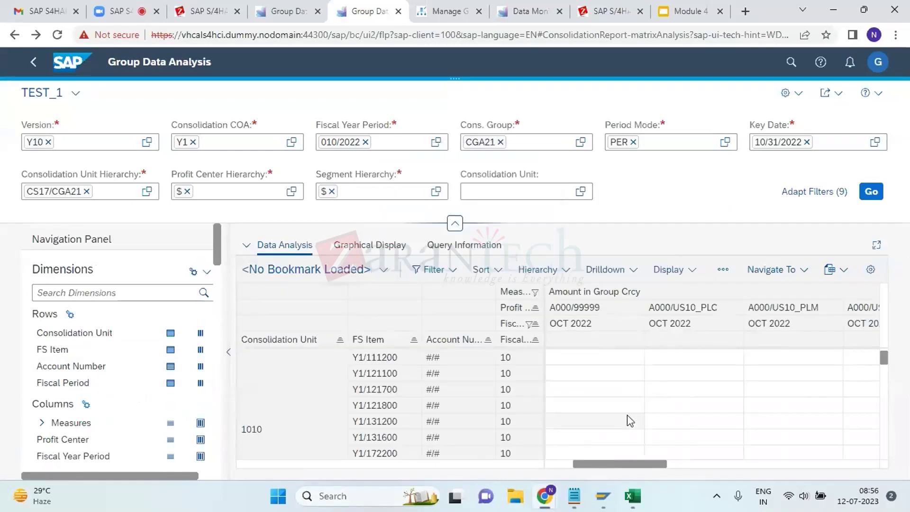
pyautogui.scroll(-10, 627, 417)
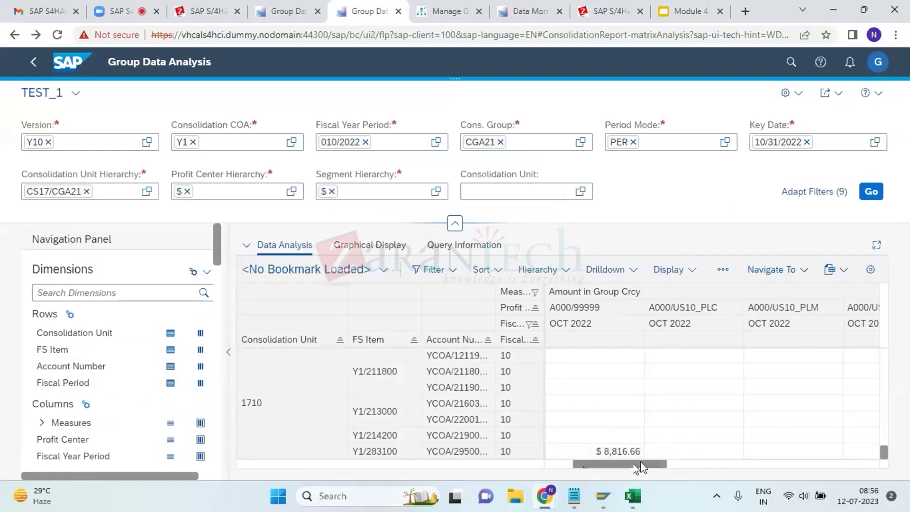
pyautogui.click(395, 453)
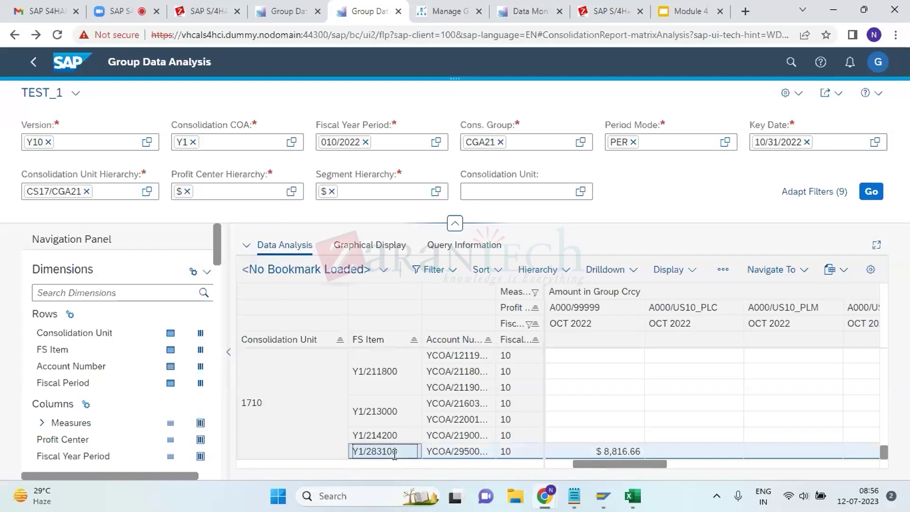
pyautogui.moveTo(422, 452); pyautogui.dragTo(462, 457)
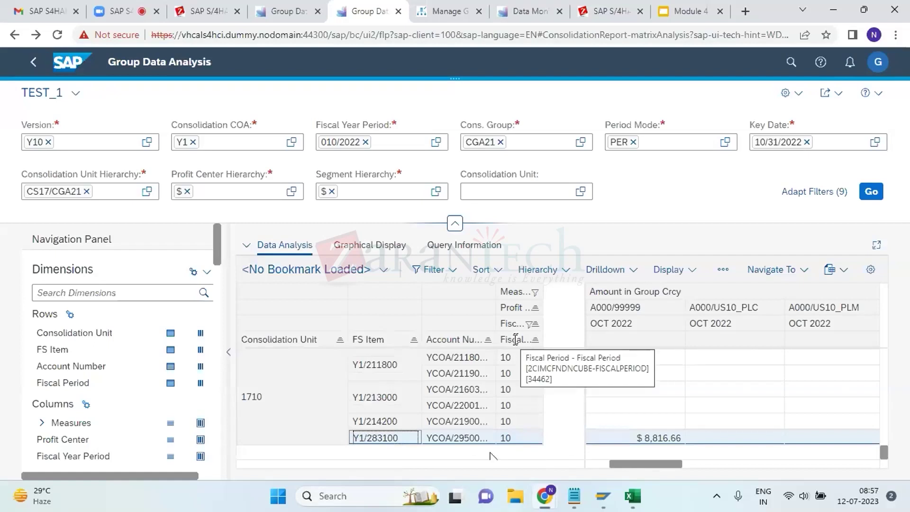
# Remove Fiscal Period from the report rows
pyautogui.scroll(10, 513, 410)
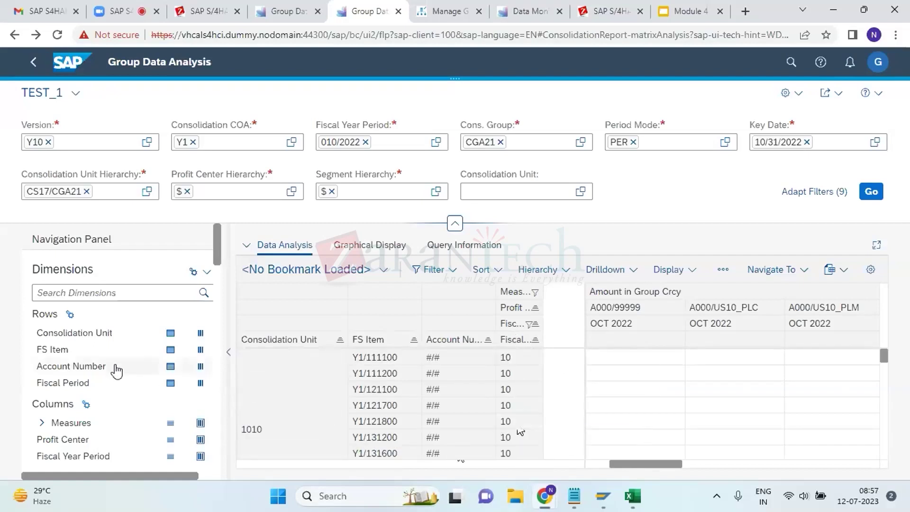
pyautogui.moveTo(129, 387); pyautogui.dragTo(112, 434)
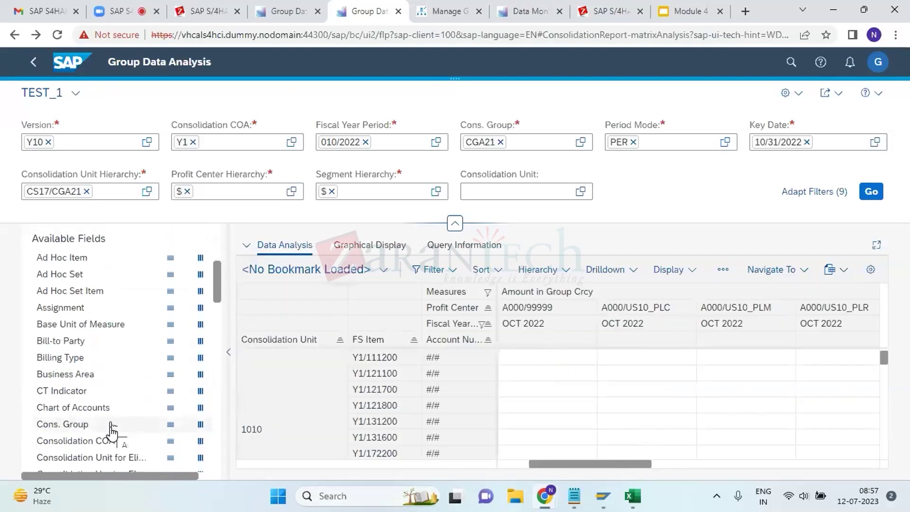
# Add Supplier from the available fields to the report rows
pyautogui.scroll(-7, 114, 408)
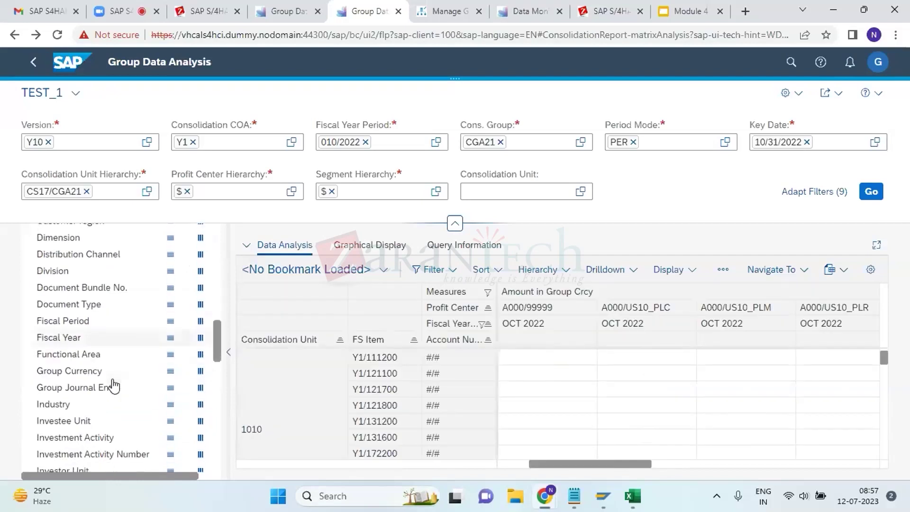
pyautogui.scroll(-10, 114, 387)
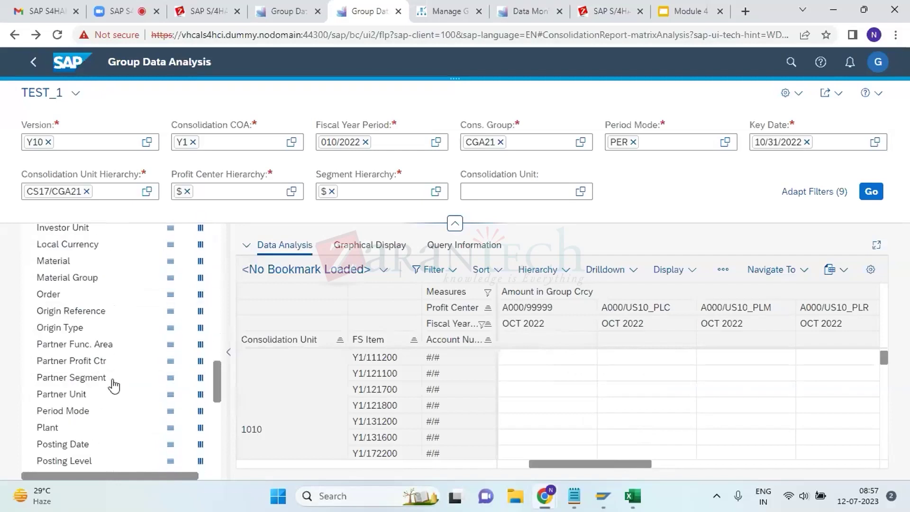
pyautogui.scroll(-10, 114, 387)
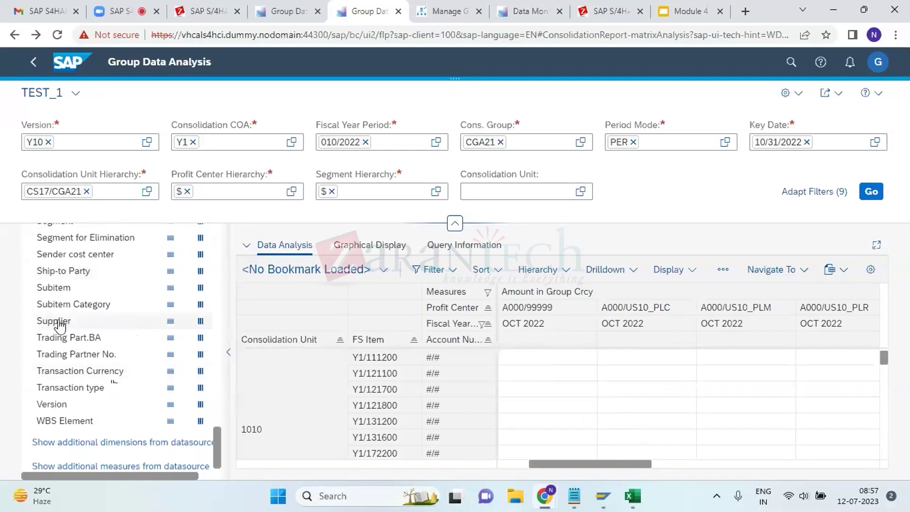
pyautogui.click(172, 326)
pyautogui.click(170, 326)
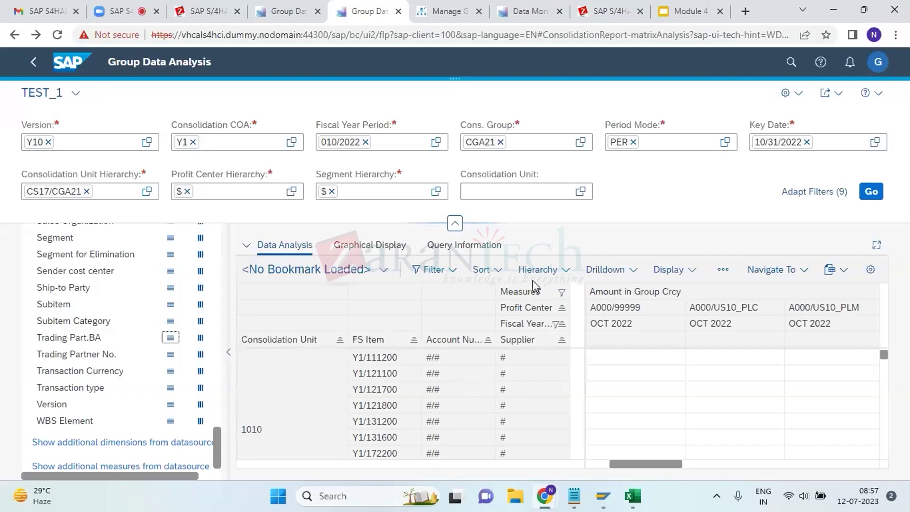
pyautogui.click(199, 339)
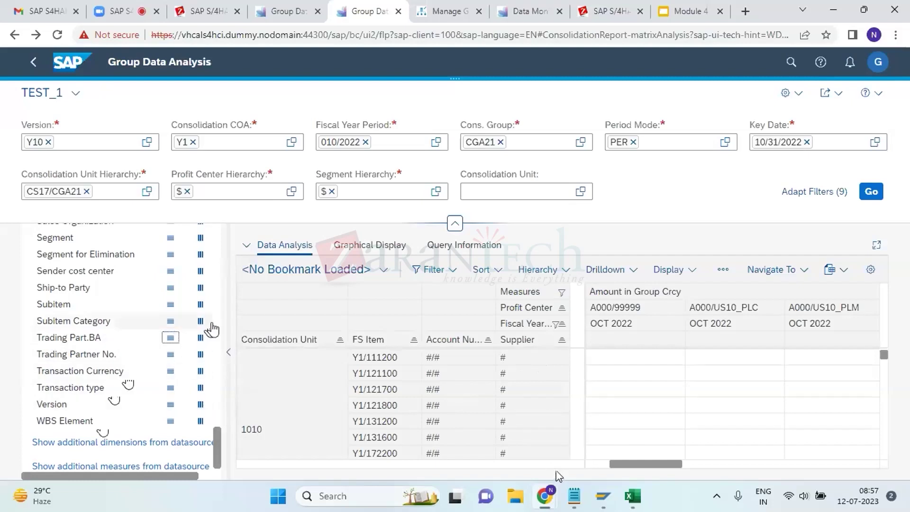
# Add Subitem to the report rows and remove Supplier from them
pyautogui.click(170, 305)
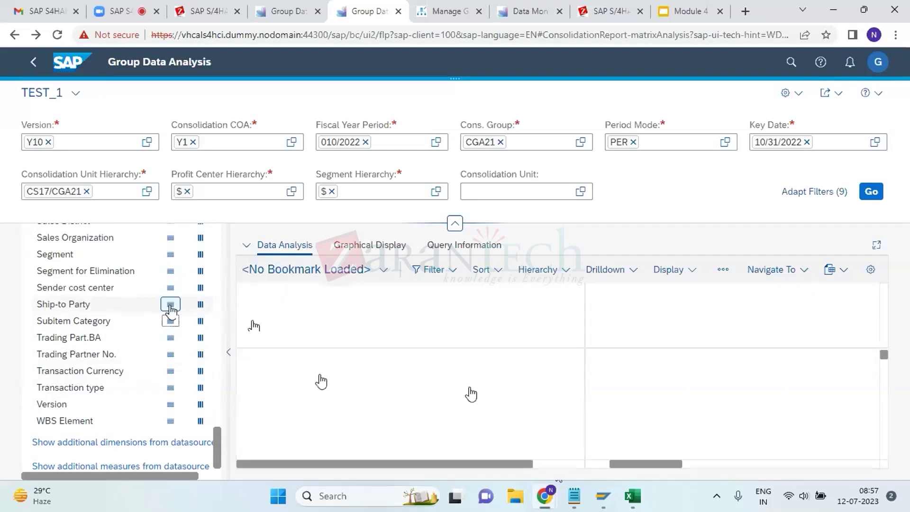
pyautogui.scroll(5, 129, 329)
pyautogui.scroll(10, 127, 328)
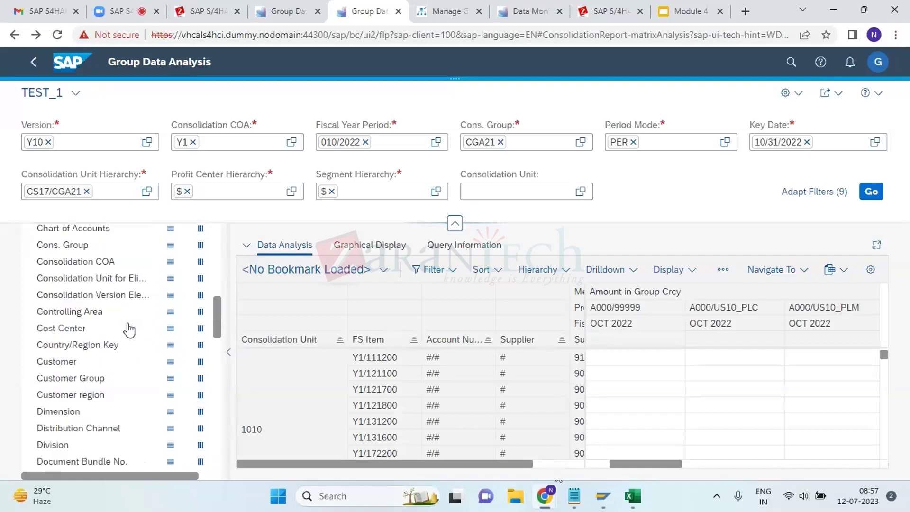
pyautogui.rightClick(514, 339)
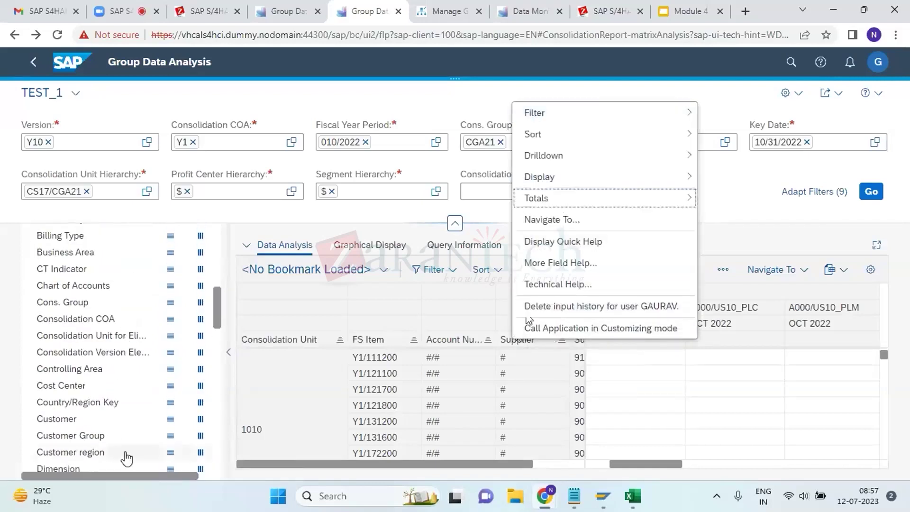
pyautogui.scroll(10, 118, 369)
pyautogui.scroll(3, 52, 401)
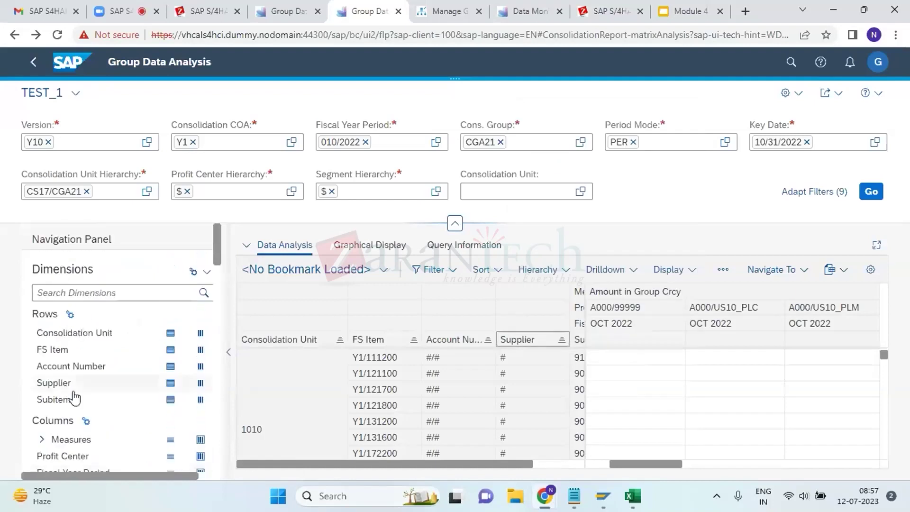
pyautogui.click(170, 384)
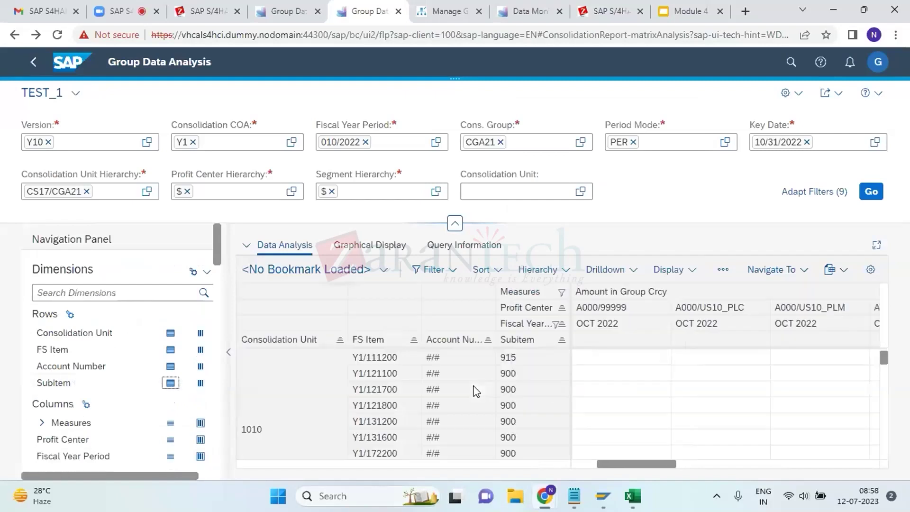
# Check the subitems listed for consolidation unit 1710 and remove Account Number and Subitem from the report rows
pyautogui.scroll(-10, 550, 419)
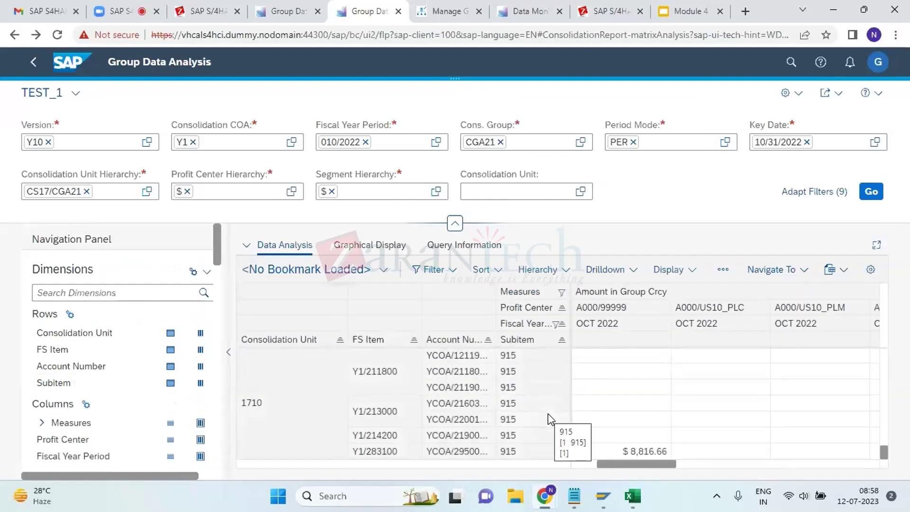
pyautogui.scroll(1, 549, 414)
pyautogui.scroll(1, 548, 413)
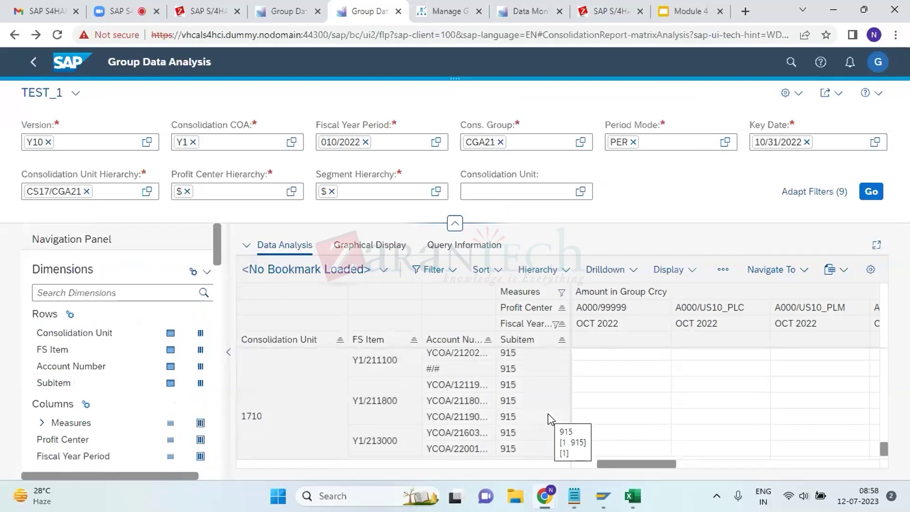
pyautogui.doubleClick(90, 367)
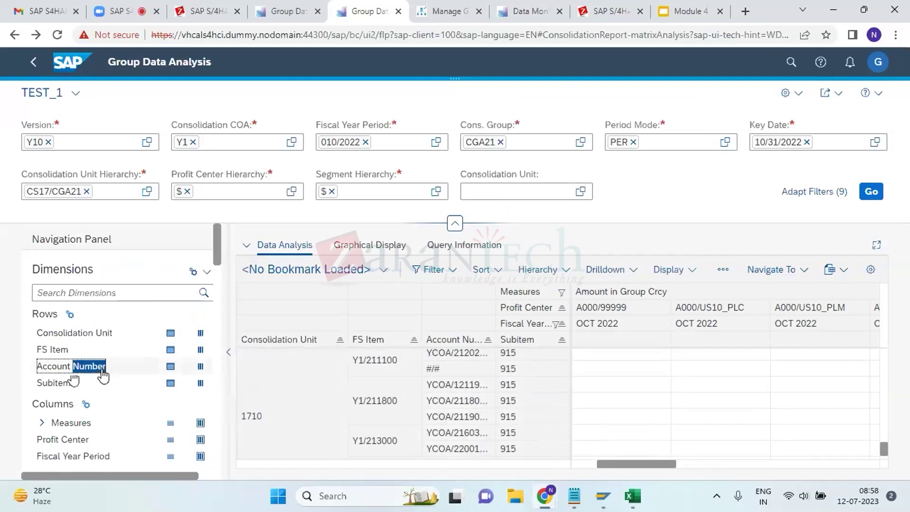
pyautogui.click(172, 367)
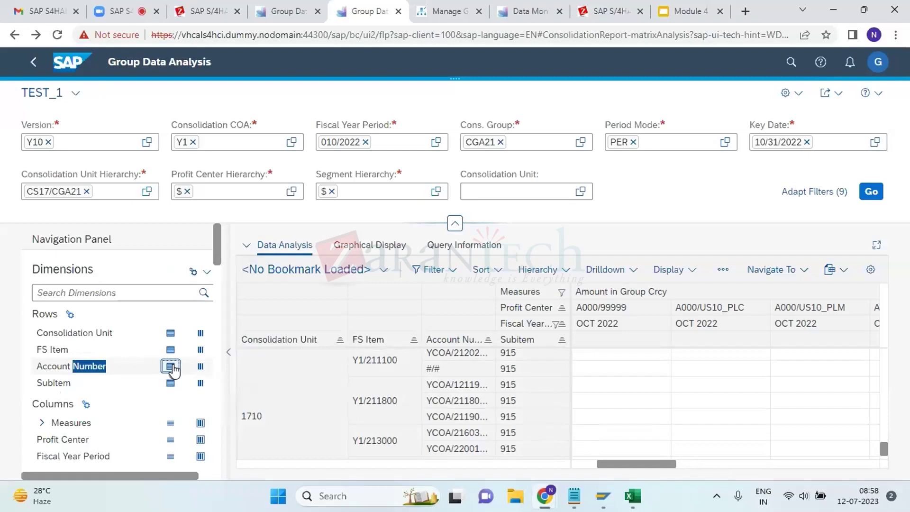
pyautogui.click(171, 367)
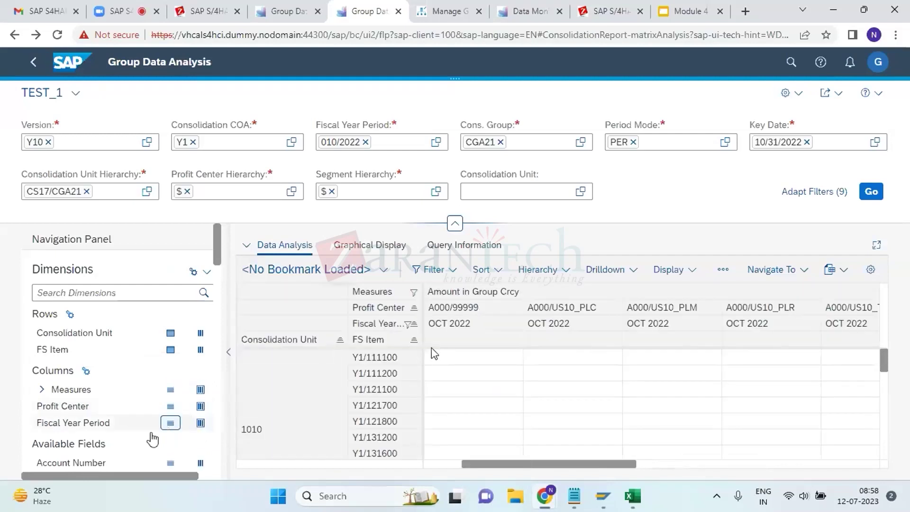
# Add Subitem to the report rows after FS Item and check the rows of consolidation unit 1710
pyautogui.scroll(-15, 123, 443)
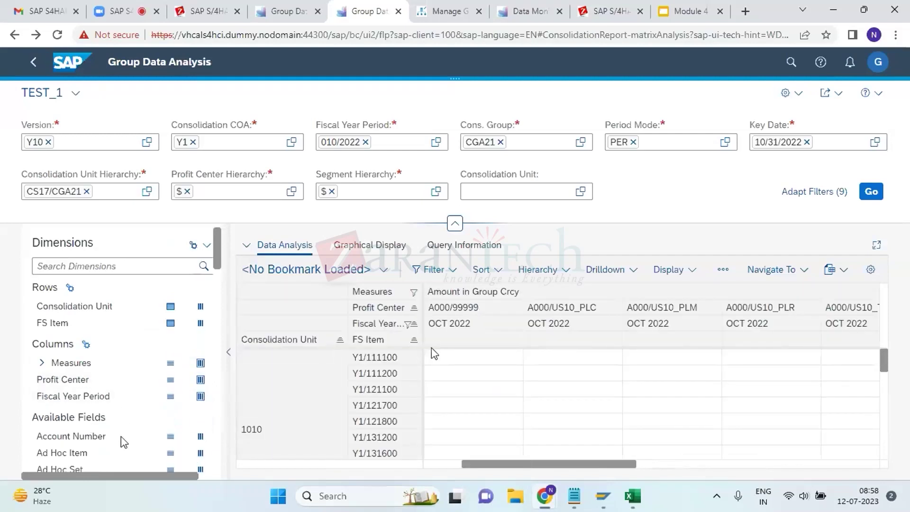
pyautogui.scroll(-5, 122, 443)
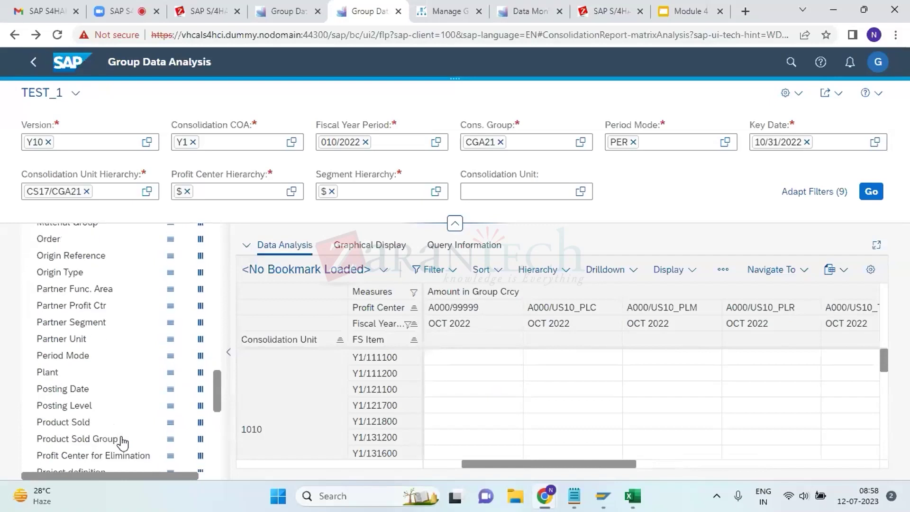
pyautogui.scroll(-1, 122, 443)
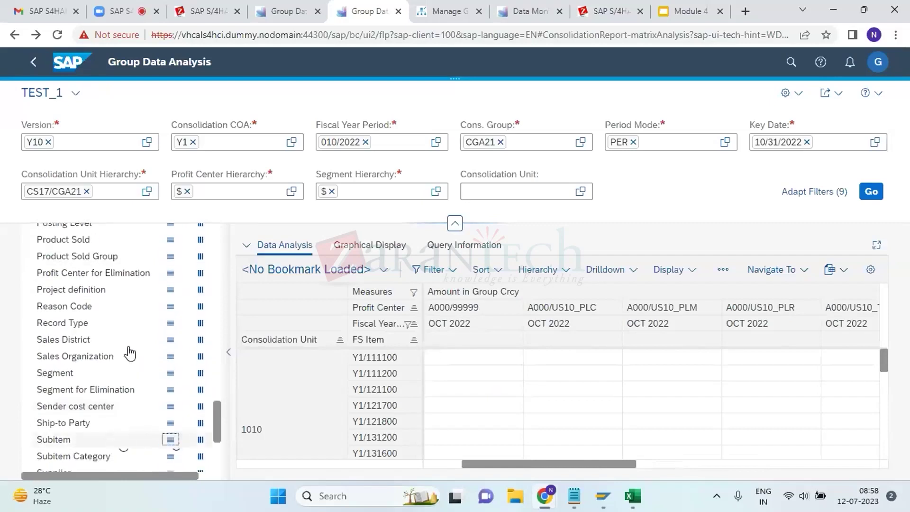
pyautogui.click(170, 439)
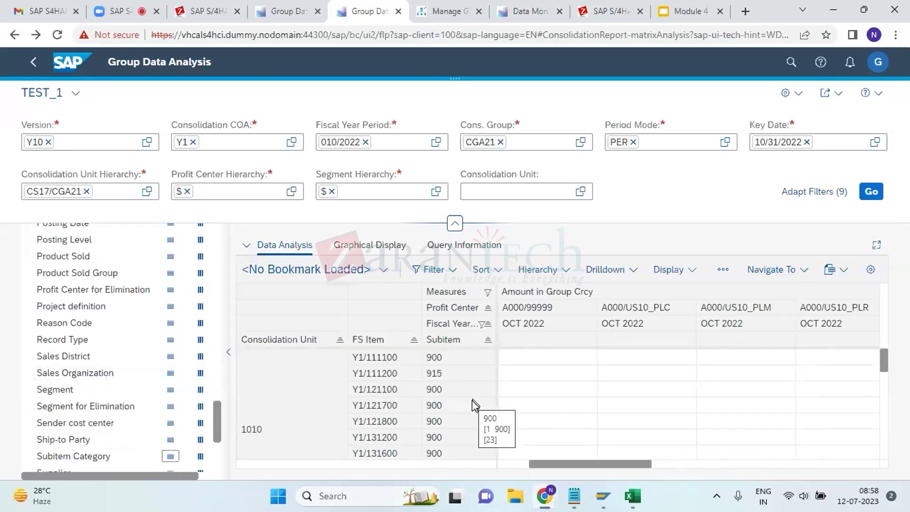
pyautogui.scroll(-5, 474, 406)
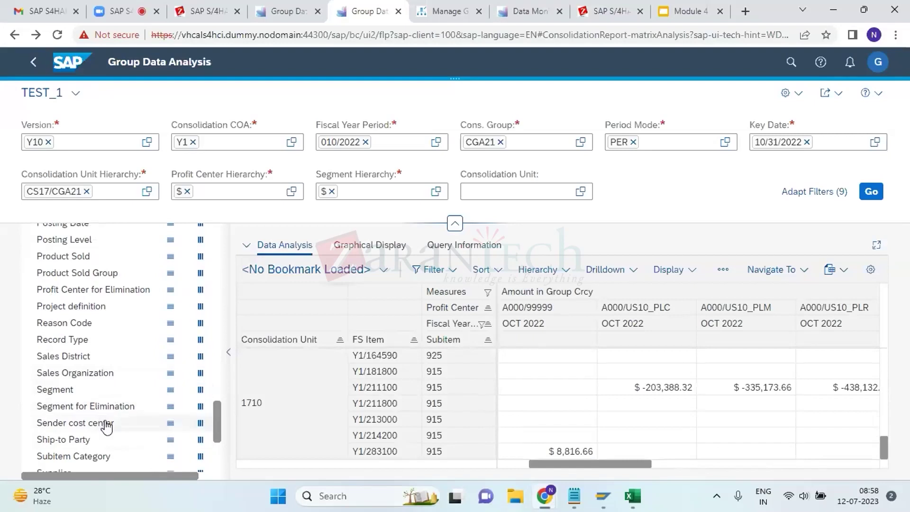
# Show the additional dimensions from the datasource and add Consolidation Unit Hierarchy to the report rows
pyautogui.scroll(-4, 101, 419)
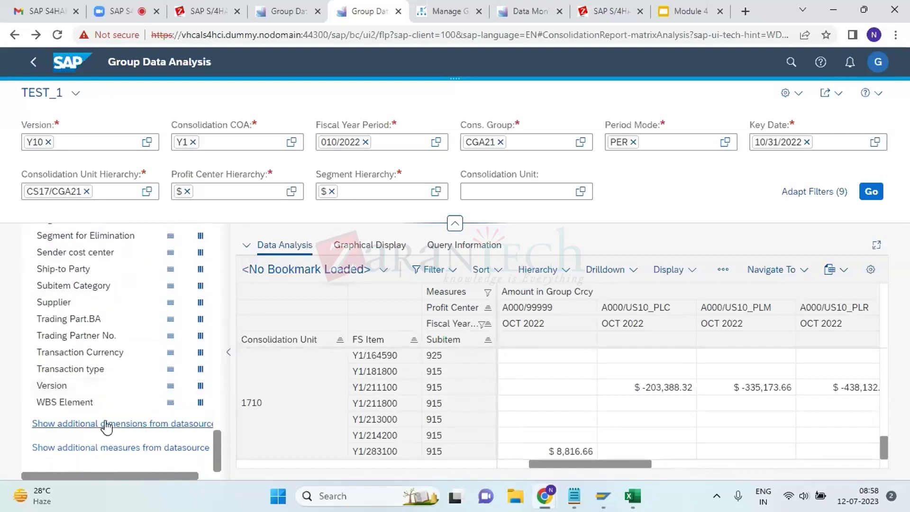
pyautogui.click(106, 424)
pyautogui.scroll(-3, 130, 395)
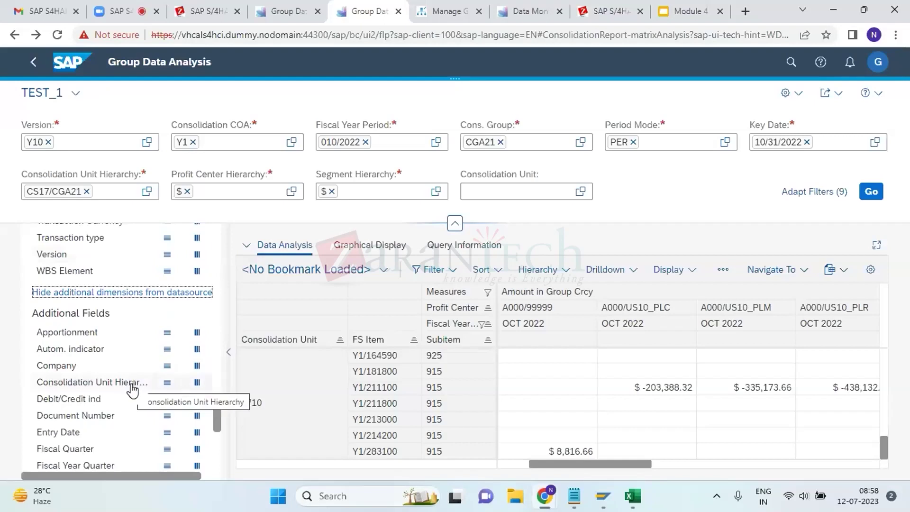
pyautogui.click(167, 384)
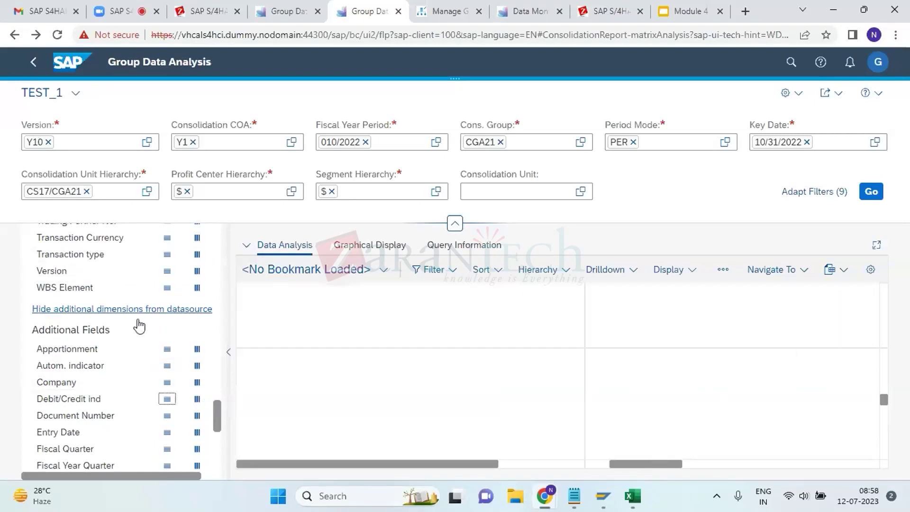
# Move Consolidation Unit Hierarchy ahead of Consolidation Unit in the report rows
pyautogui.scroll(2, 139, 326)
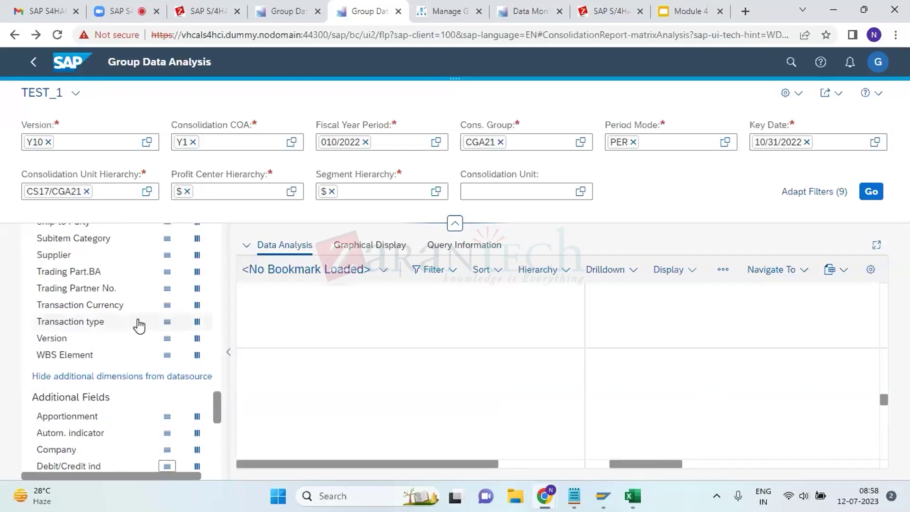
pyautogui.scroll(3, 139, 327)
pyautogui.scroll(10, 139, 326)
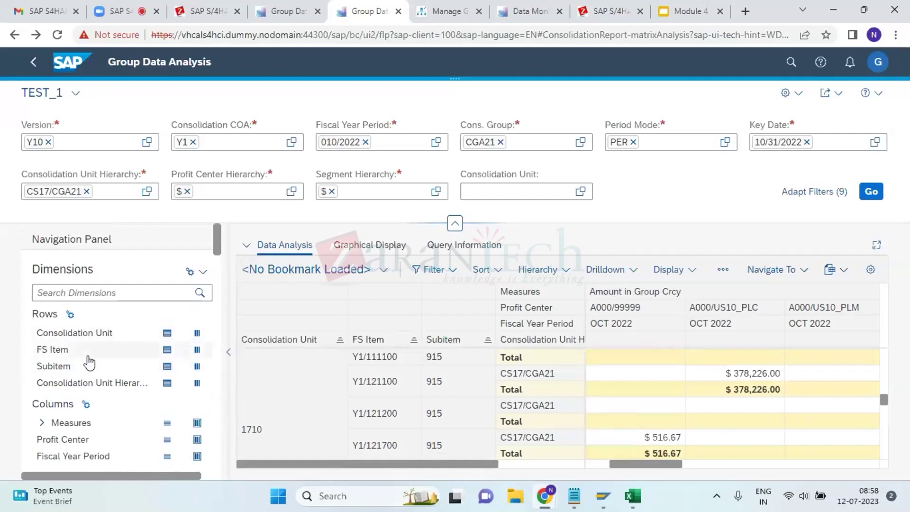
pyautogui.moveTo(57, 382); pyautogui.dragTo(99, 328)
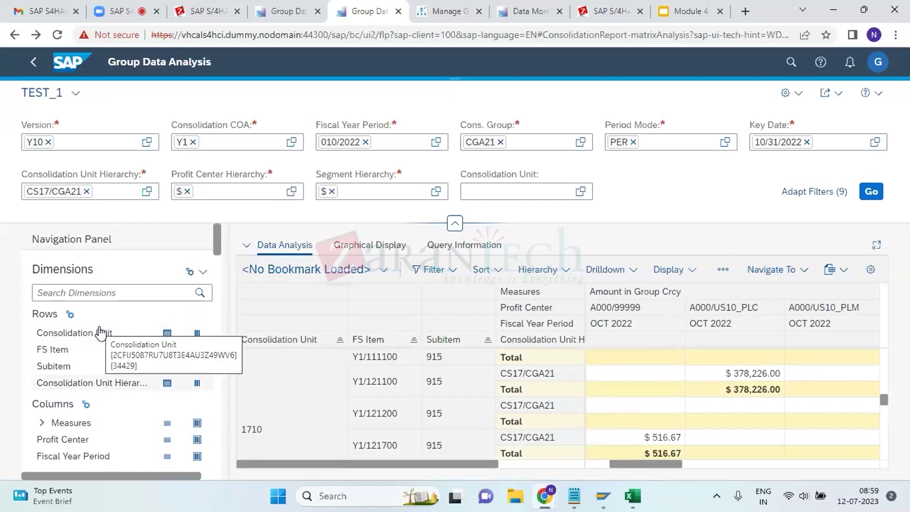
# Remove Consolidation Unit from the report rows
pyautogui.click(97, 350)
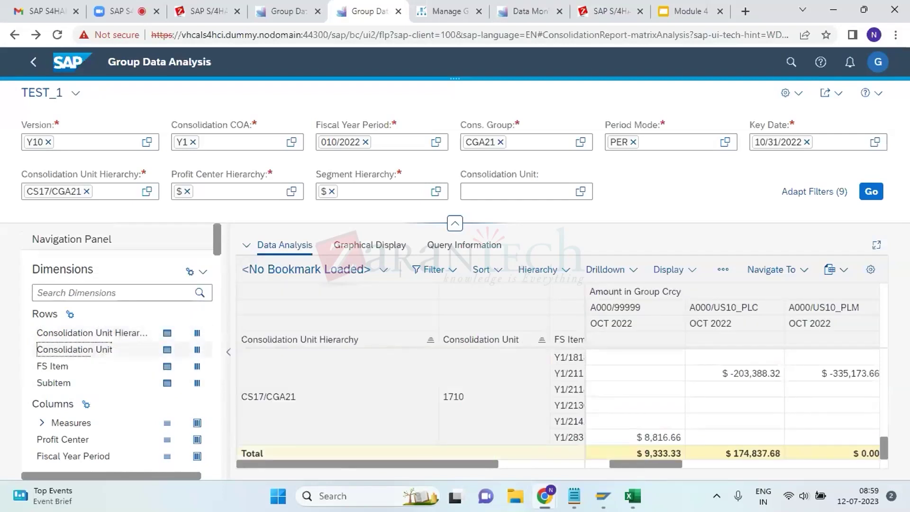
pyautogui.rightClick(98, 353)
pyautogui.moveTo(219, 109)
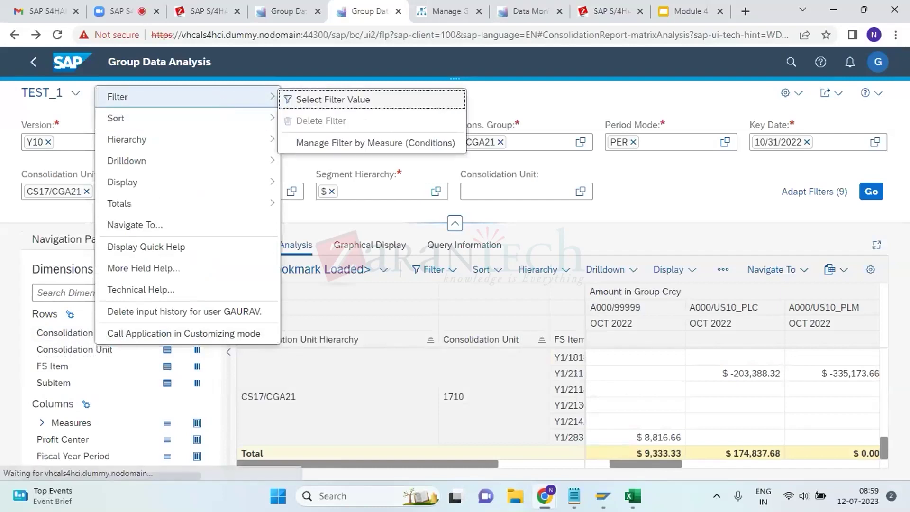
pyautogui.click(85, 355)
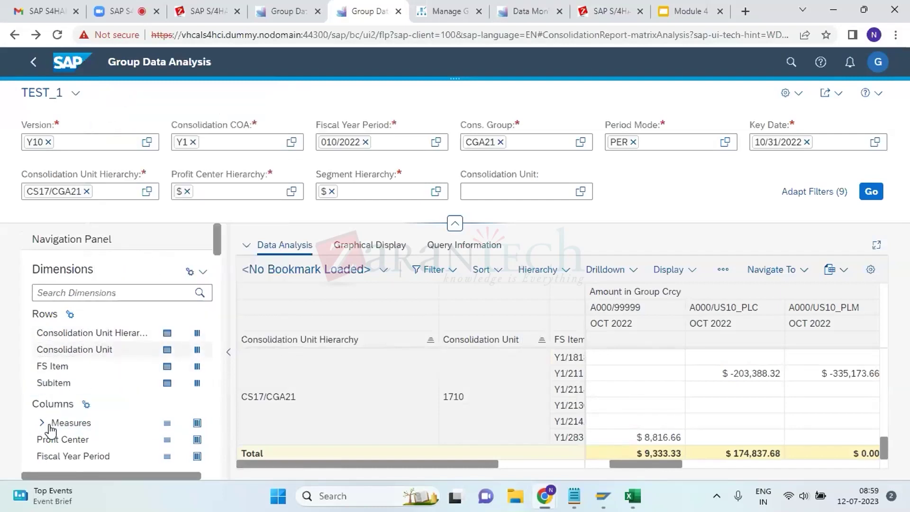
pyautogui.moveTo(50, 430); pyautogui.dragTo(79, 424)
pyautogui.moveTo(98, 423); pyautogui.dragTo(89, 460)
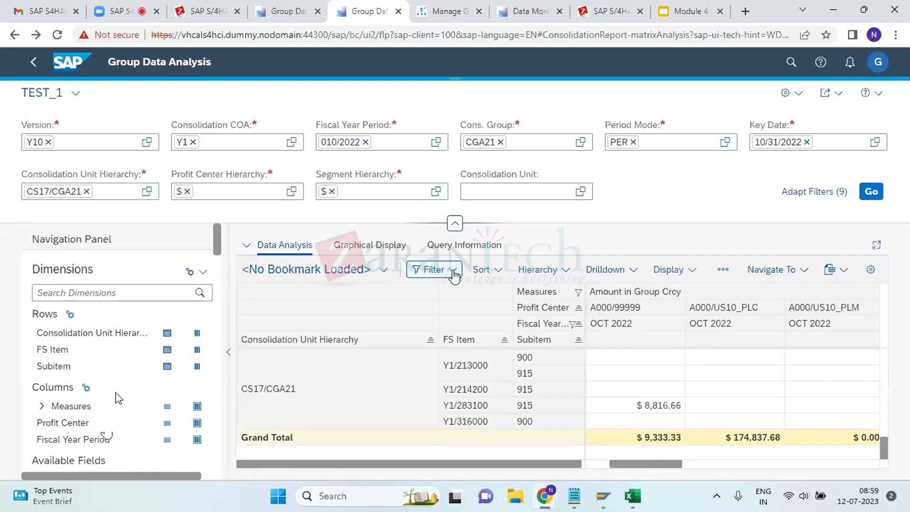
# Show the additional filters and clear the Subitem Category filter value
pyautogui.click(431, 269)
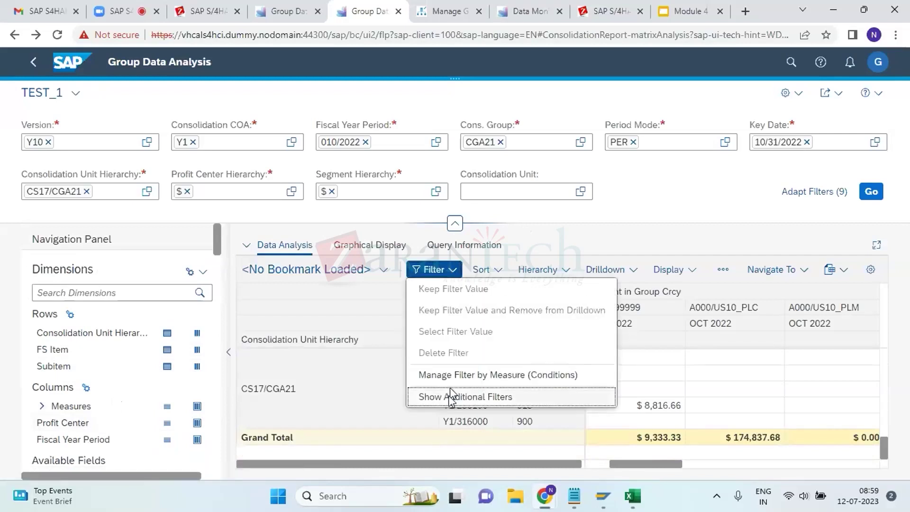
pyautogui.click(451, 396)
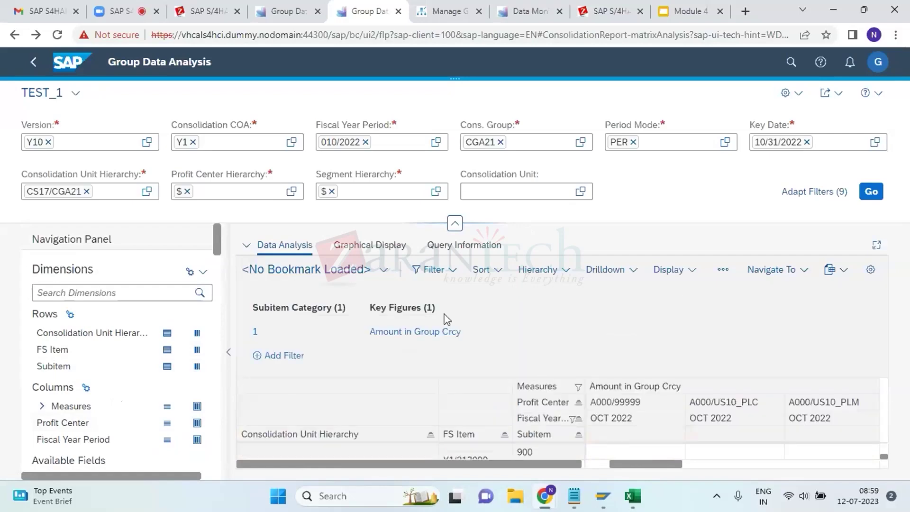
pyautogui.click(255, 332)
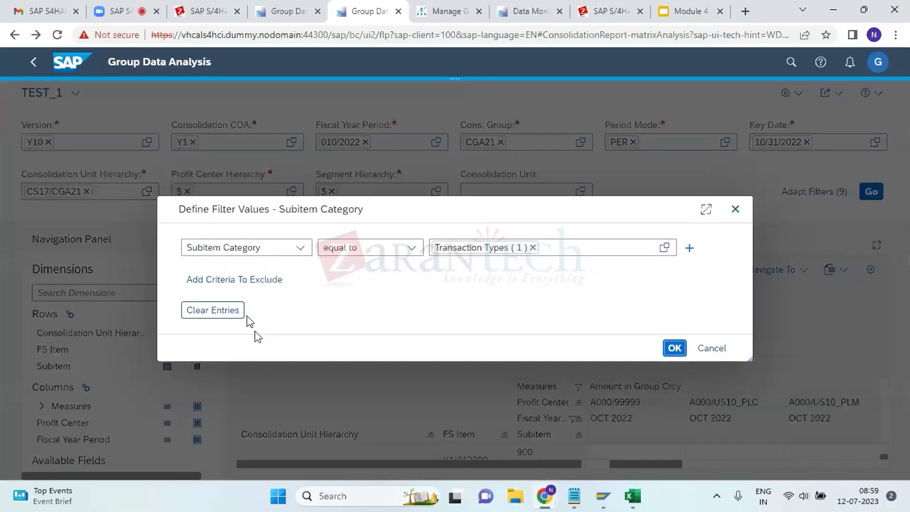
pyautogui.click(234, 315)
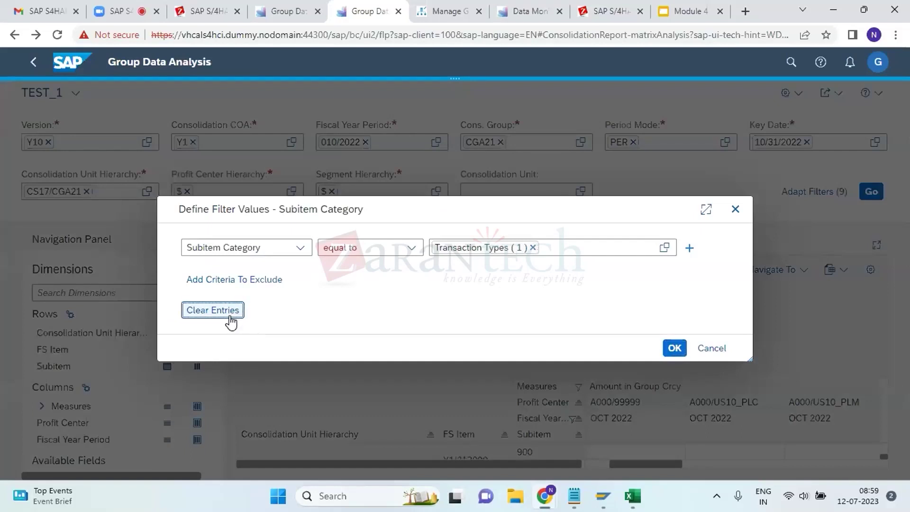
pyautogui.click(668, 350)
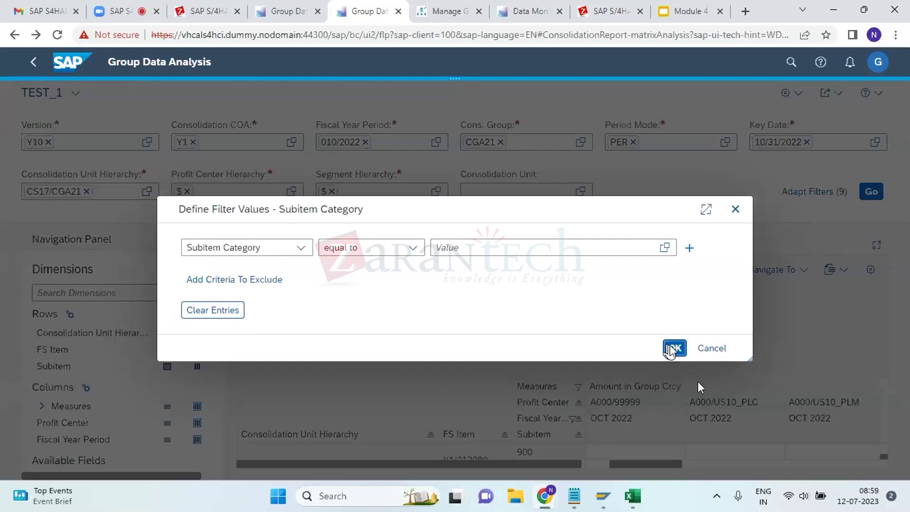
# Confirm the emptied Subitem Category filter and hide the additional filters above the report
pyautogui.click(670, 349)
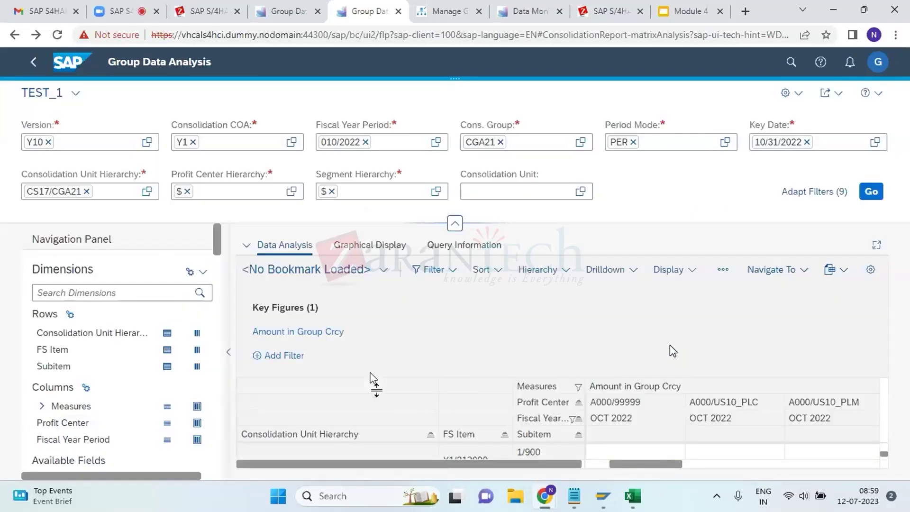
pyautogui.click(433, 270)
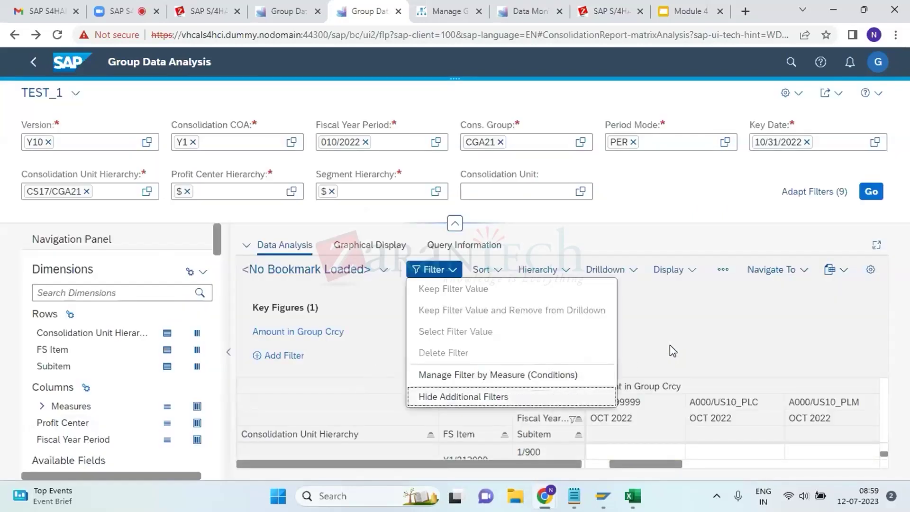
pyautogui.click(446, 396)
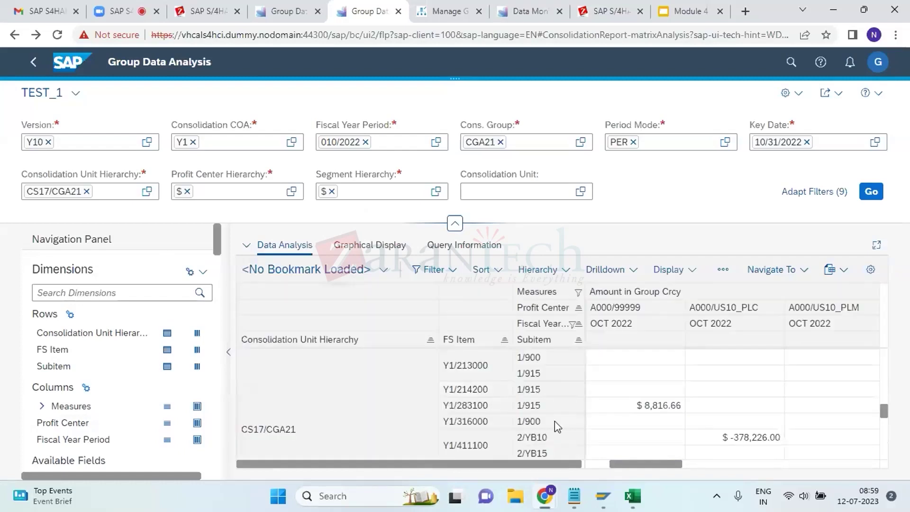
pyautogui.scroll(-5, 561, 428)
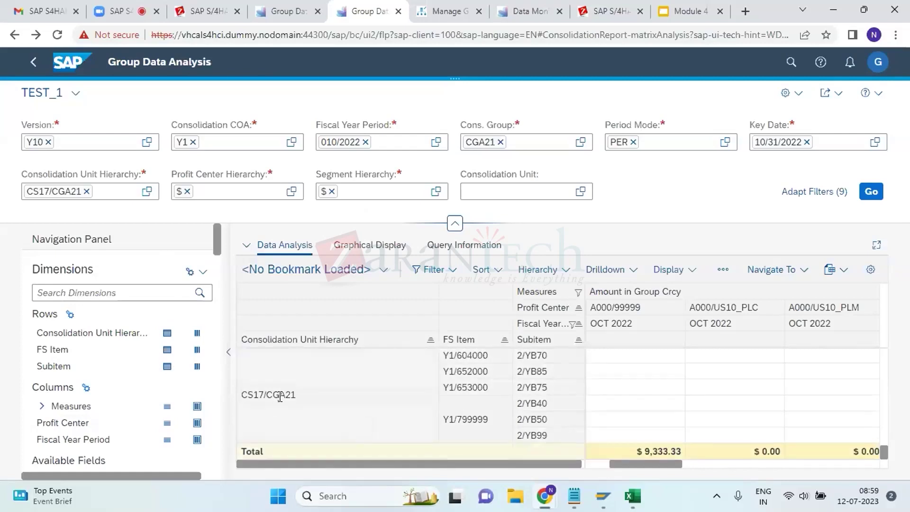
pyautogui.click(280, 394)
pyautogui.rightClick(281, 394)
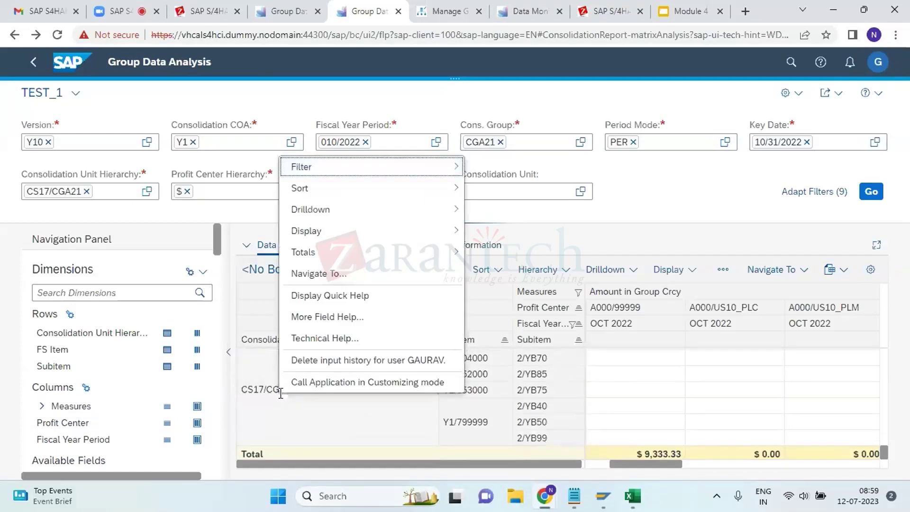
pyautogui.moveTo(388, 209)
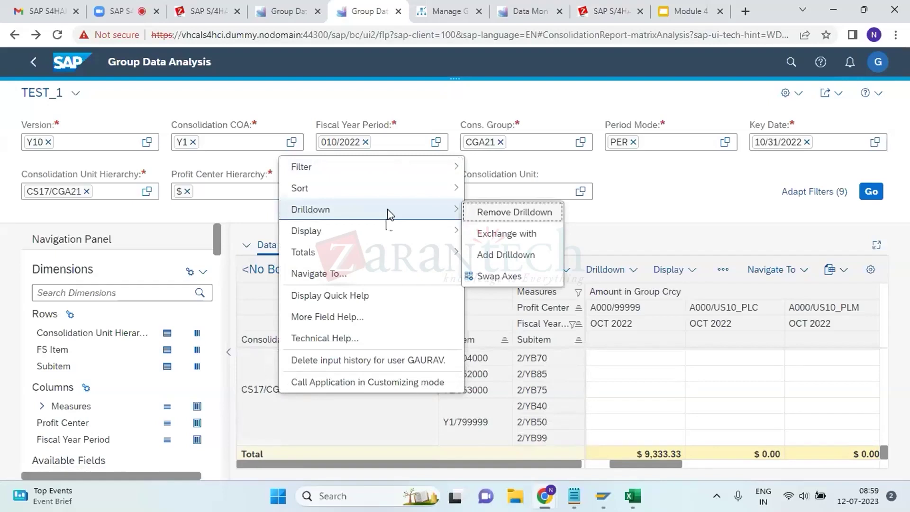
pyautogui.click(244, 418)
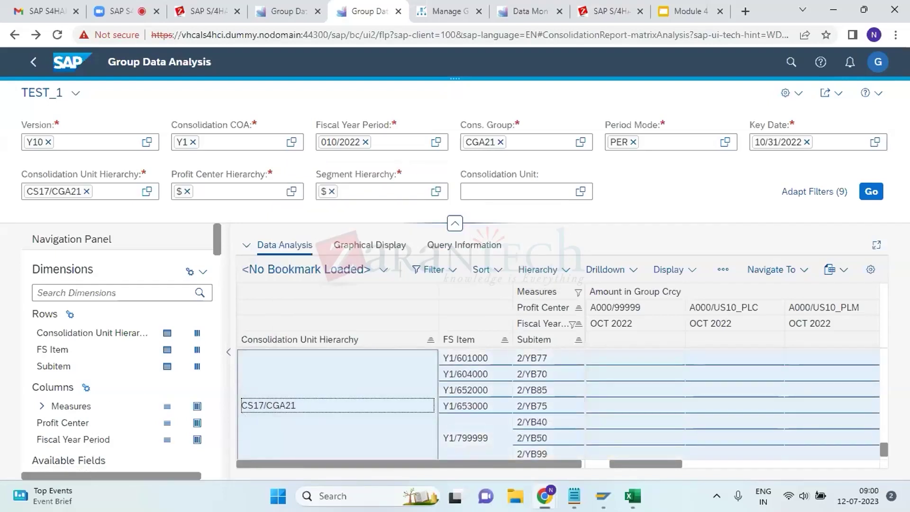
pyautogui.scroll(-10, 152, 403)
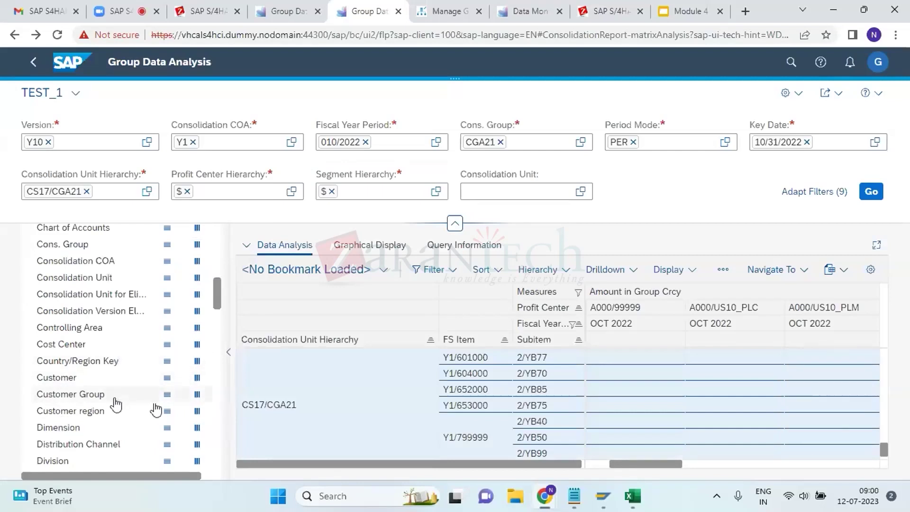
pyautogui.rightClick(117, 281)
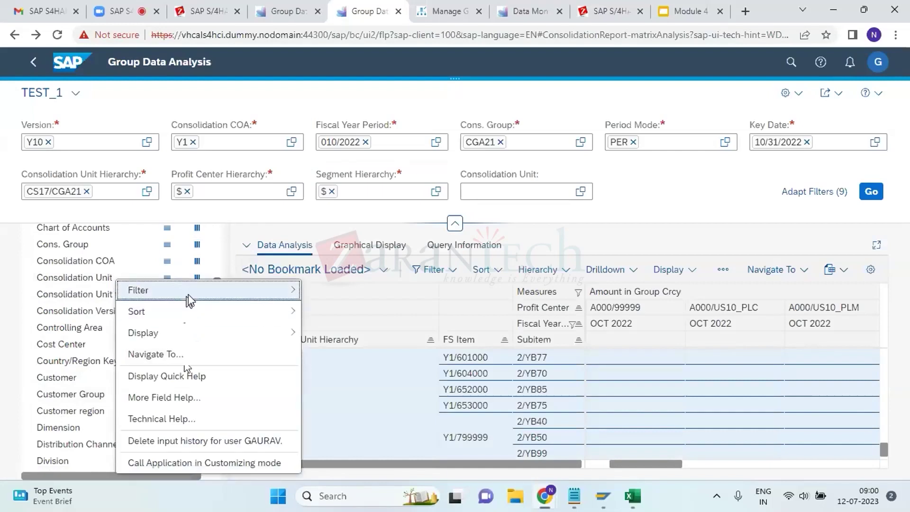
pyautogui.moveTo(189, 295)
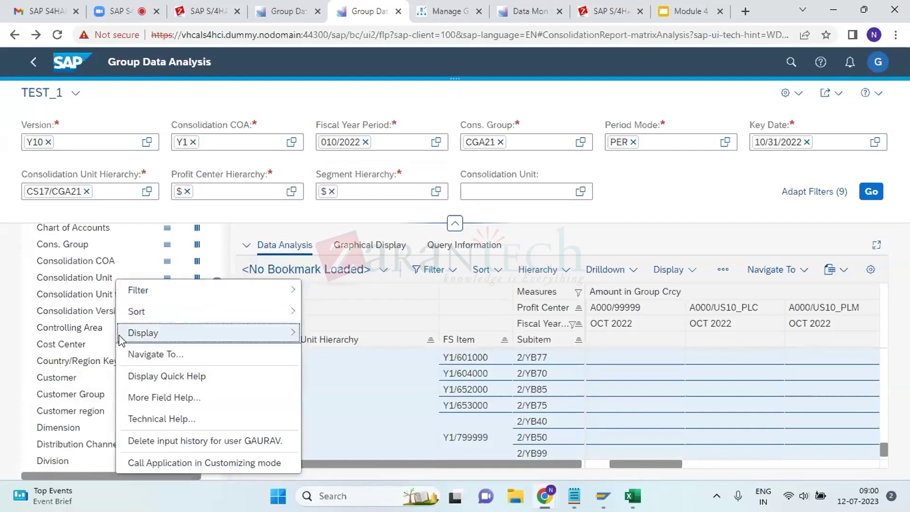
pyautogui.click(93, 298)
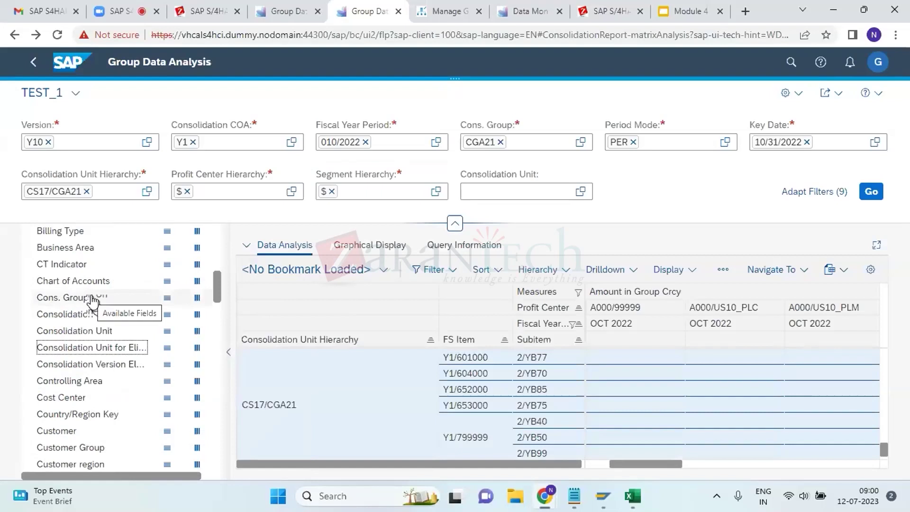
# Set the Consolidation Unit Hierarchy filter to $ and rerun the report
pyautogui.click(89, 192)
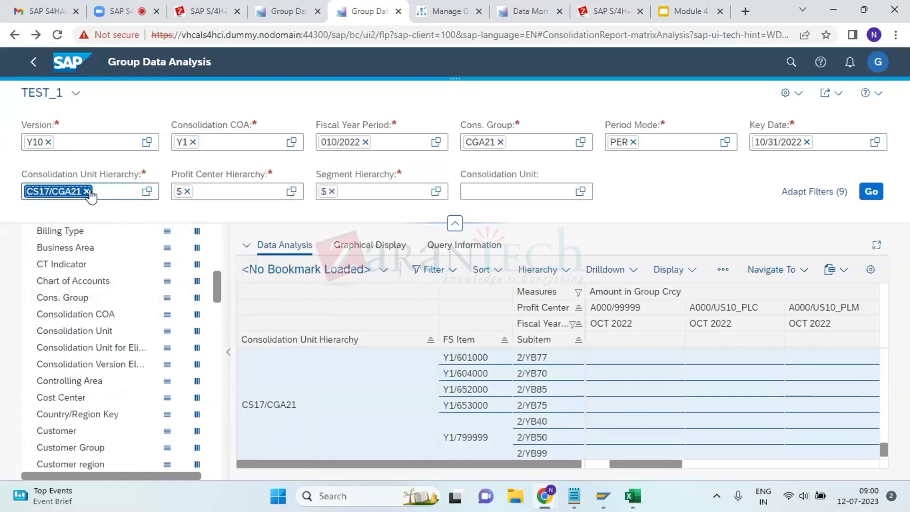
pyautogui.click(87, 191)
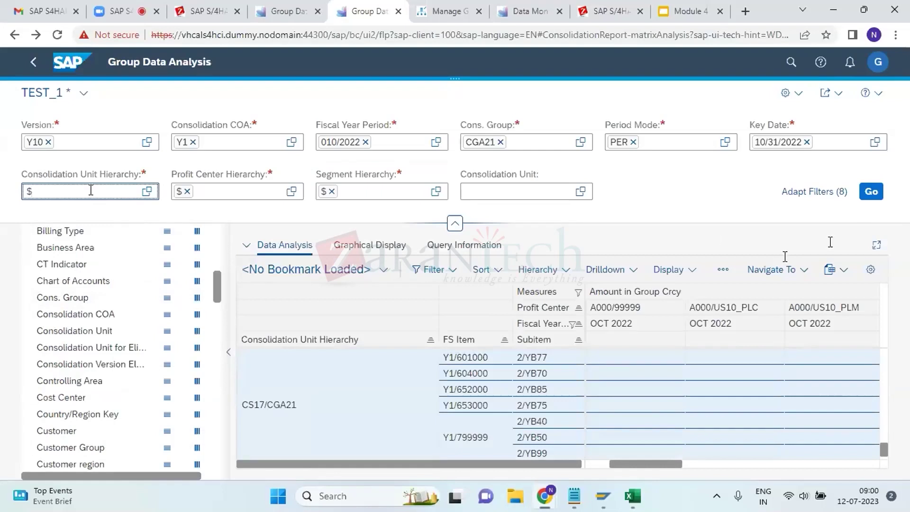
pyautogui.click(871, 192)
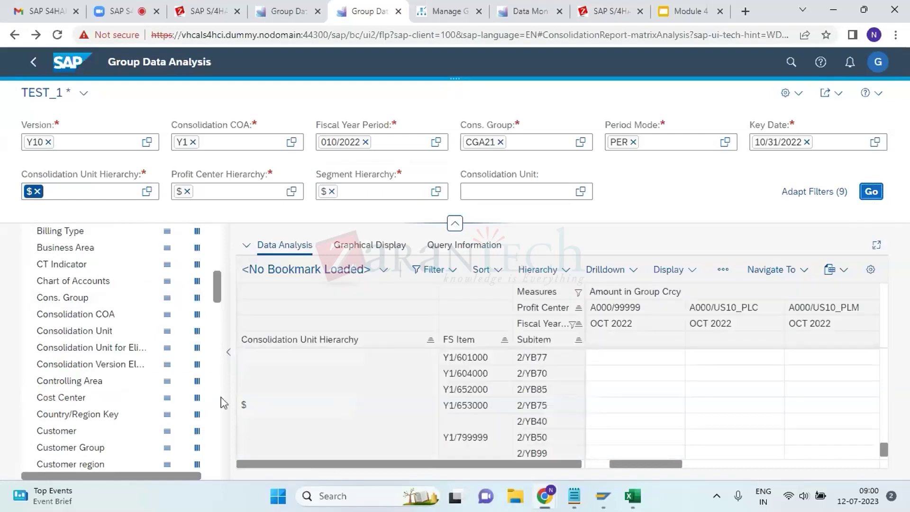
pyautogui.scroll(10, 118, 351)
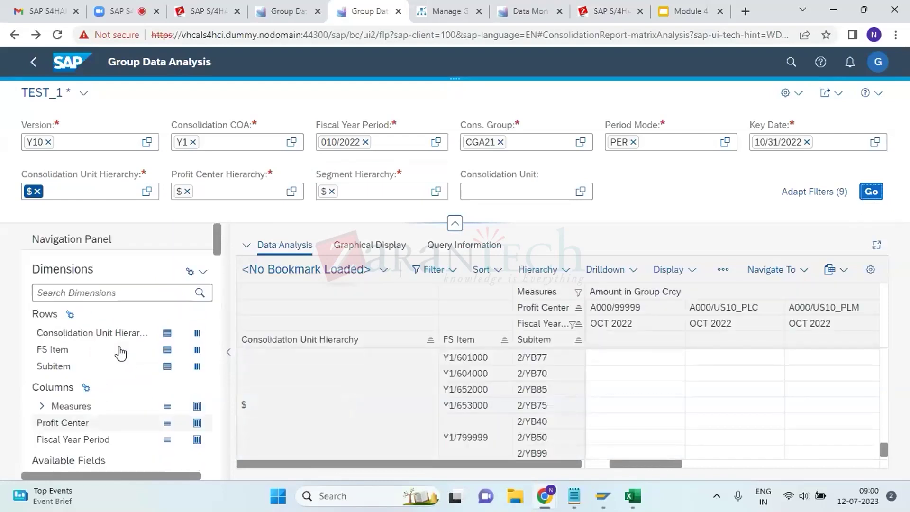
pyautogui.rightClick(98, 337)
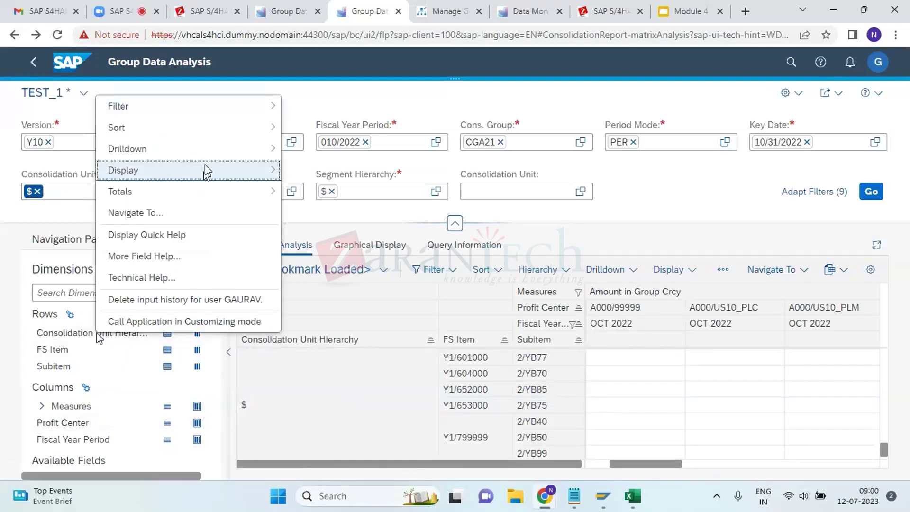
pyautogui.moveTo(235, 179)
pyautogui.click(71, 366)
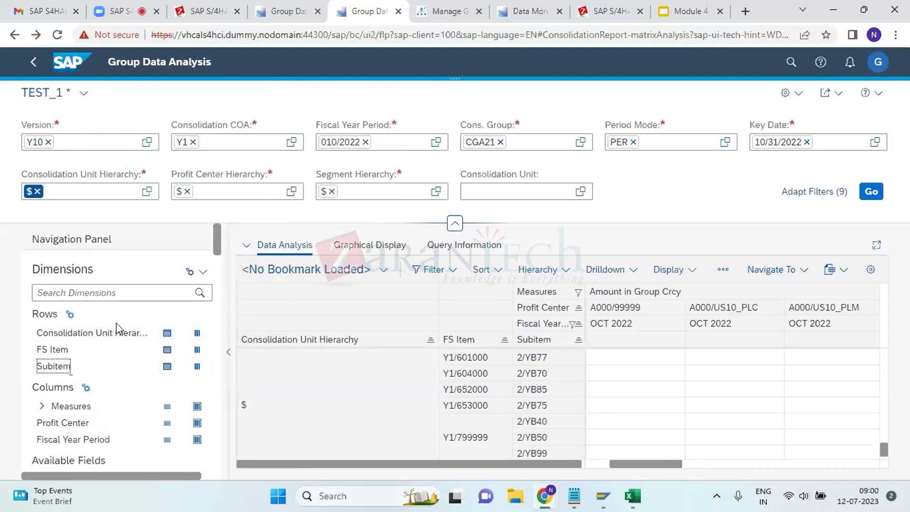
# Replace Consolidation Unit Hierarchy with Consolidation Unit in the report rows
pyautogui.scroll(-4, 117, 408)
pyautogui.scroll(-4, 115, 420)
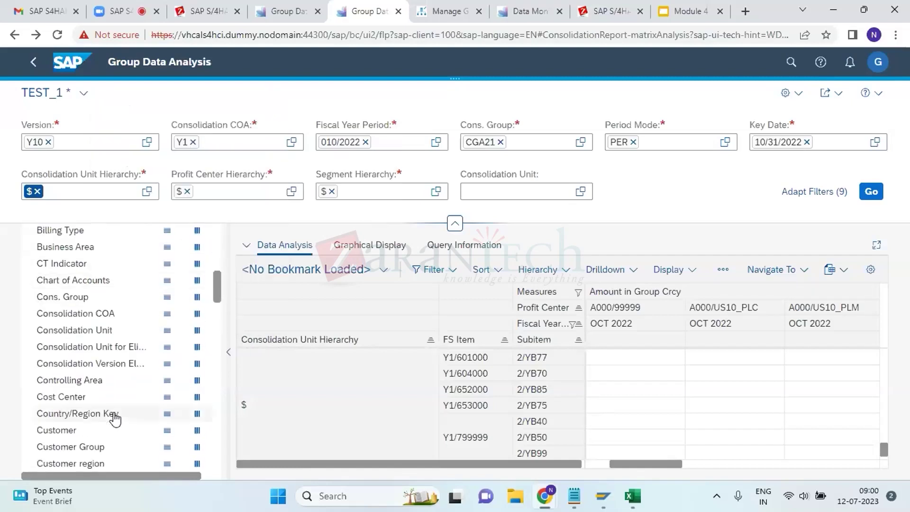
pyautogui.click(167, 331)
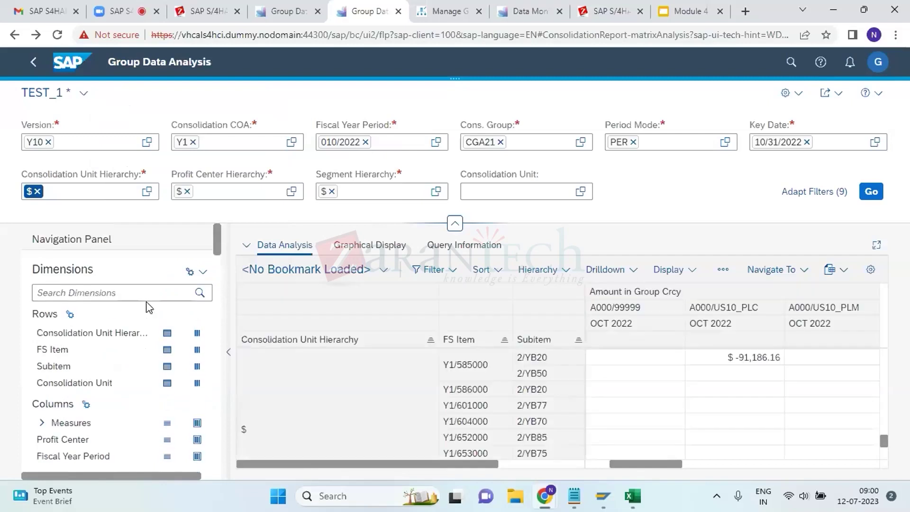
pyautogui.click(167, 333)
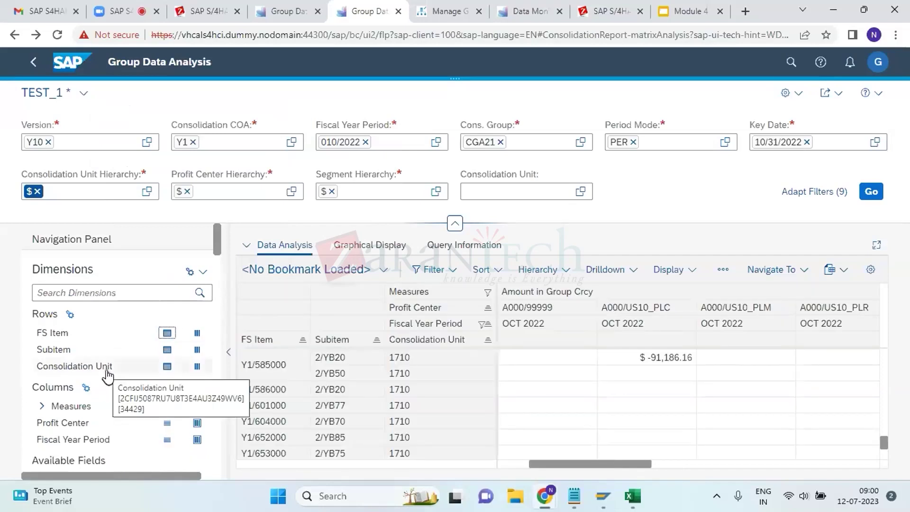
# Assign the CS17/CGA21 hierarchy, valid on 10/31/2022, to the Consolidation Unit dimension
pyautogui.rightClick(106, 373)
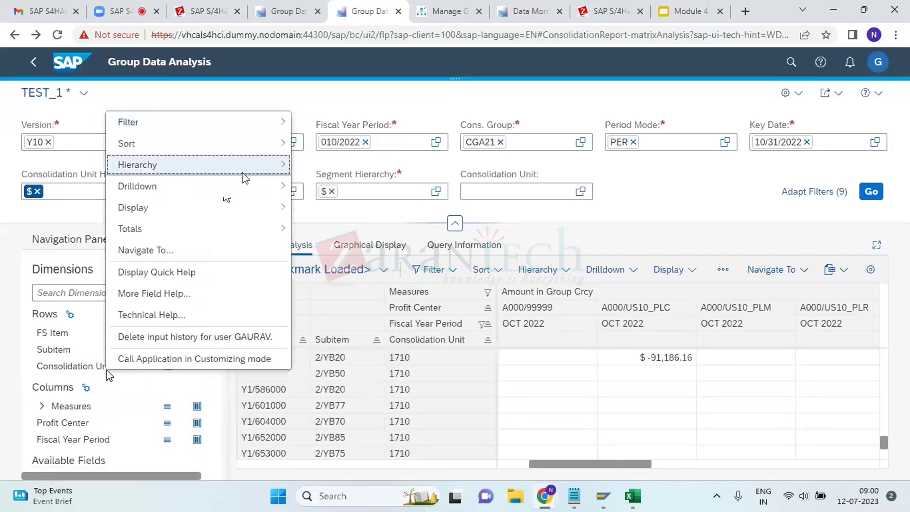
pyautogui.moveTo(256, 172)
pyautogui.click(317, 168)
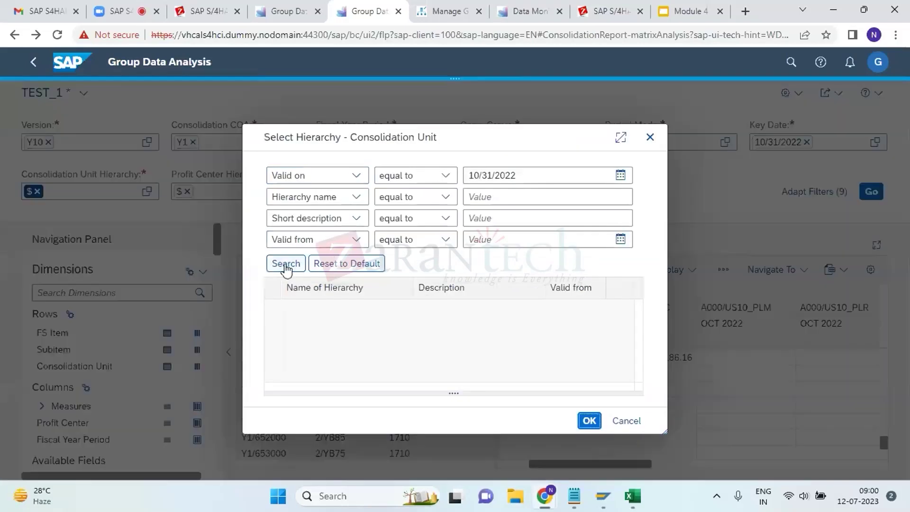
pyautogui.click(285, 263)
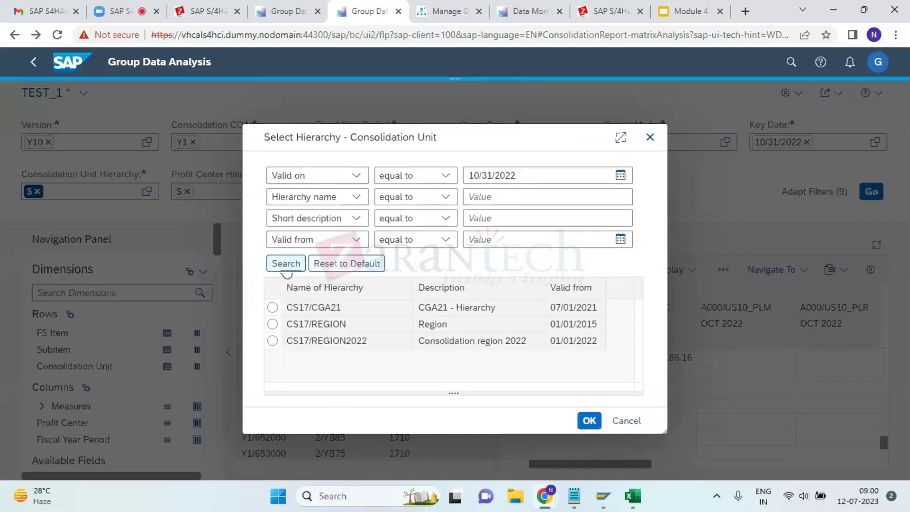
pyautogui.click(273, 307)
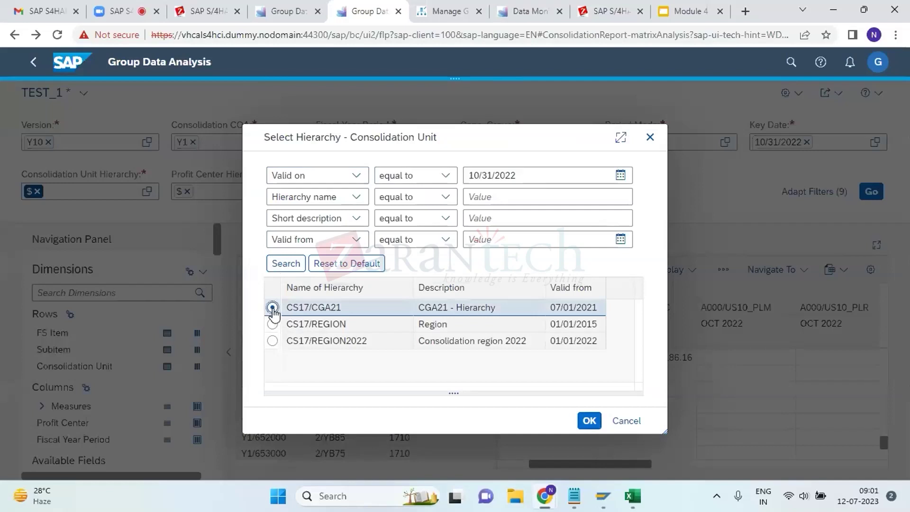
pyautogui.click(588, 424)
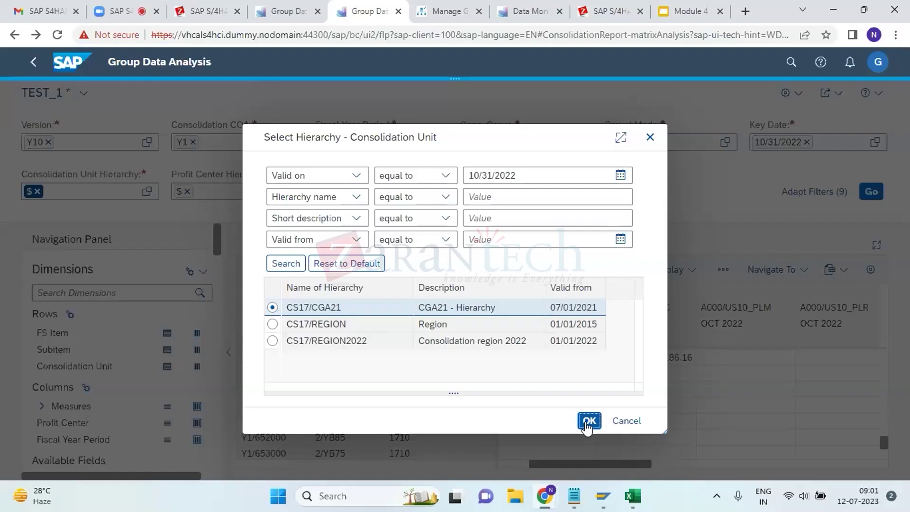
pyautogui.click(588, 423)
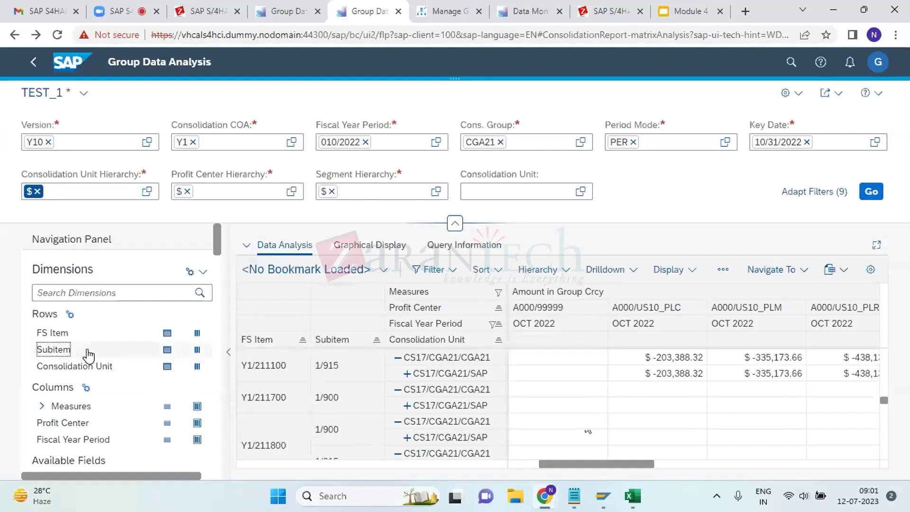
# Move Subitem and FS Item from the report rows to the columns, ahead of Measures
pyautogui.moveTo(87, 353); pyautogui.dragTo(77, 401)
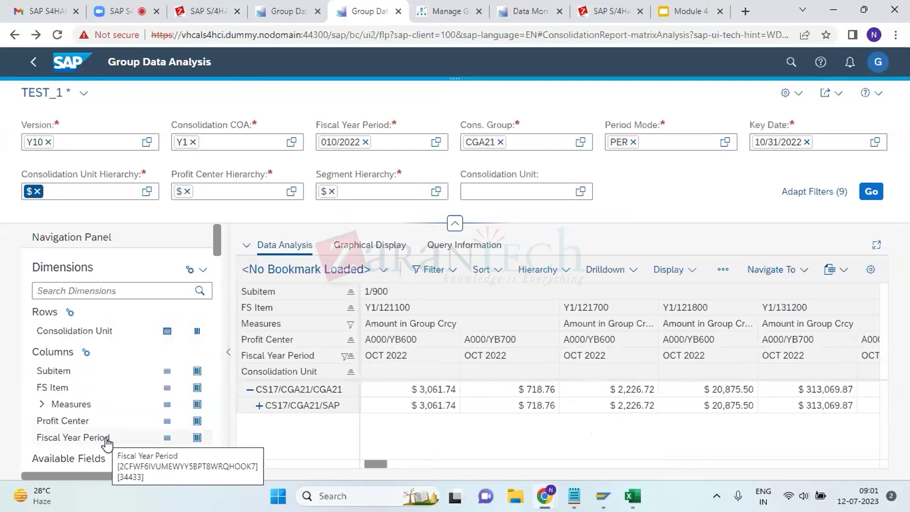
pyautogui.click(111, 431)
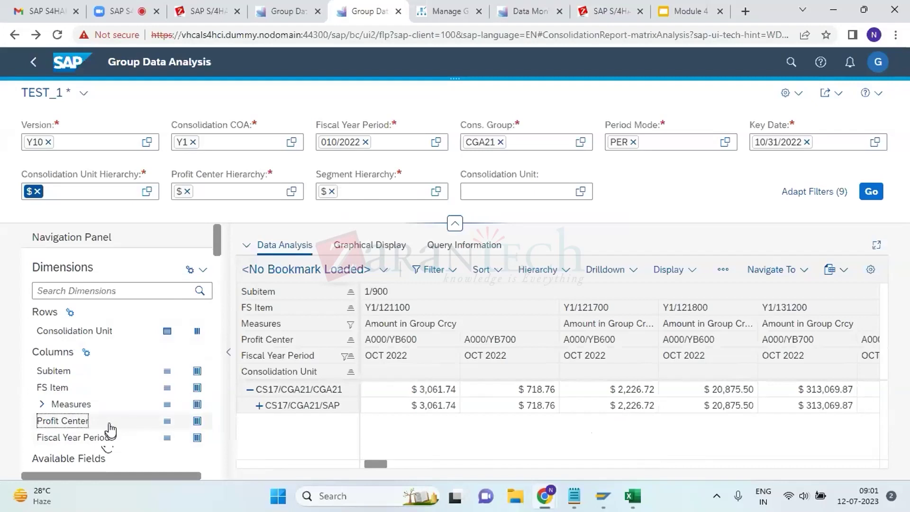
pyautogui.moveTo(606, 505)
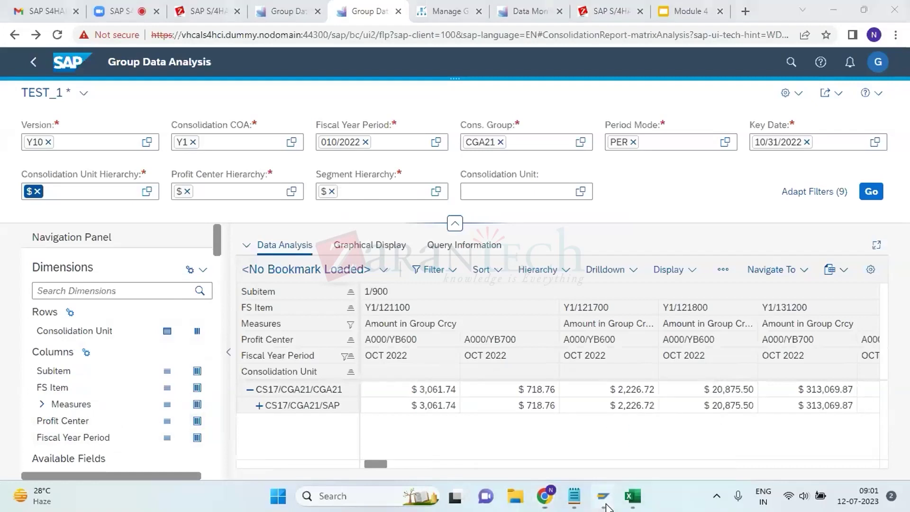
# Expand the CS17/CGA21/SAP node in the report to list its consolidation units
pyautogui.click(445, 449)
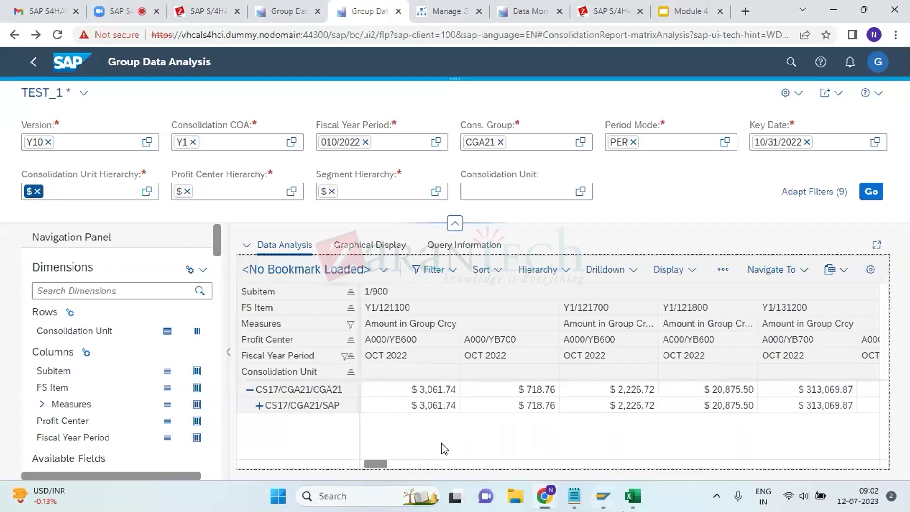
pyautogui.click(260, 406)
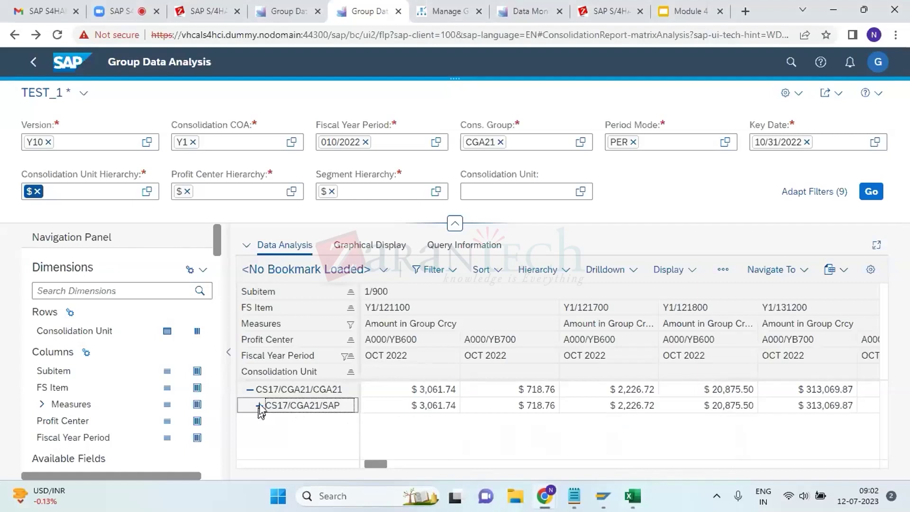
pyautogui.click(259, 407)
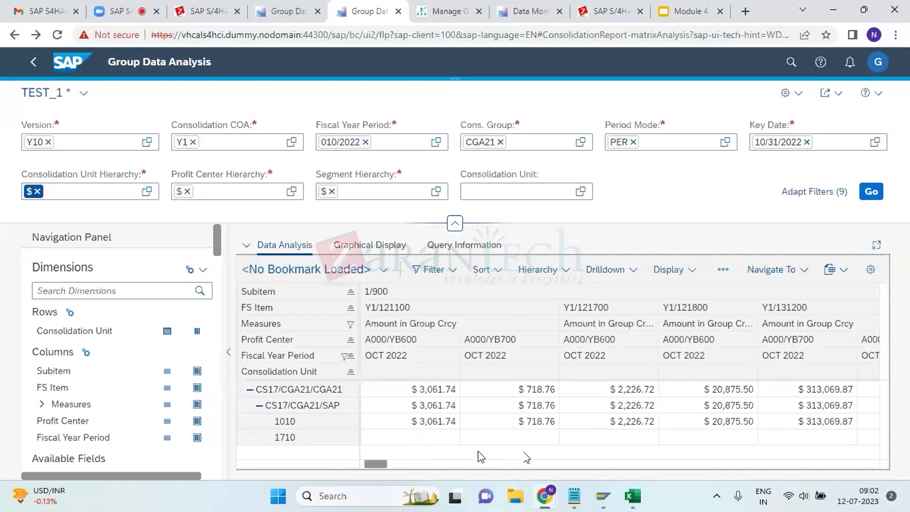
pyautogui.click(108, 338)
pyautogui.rightClick(108, 338)
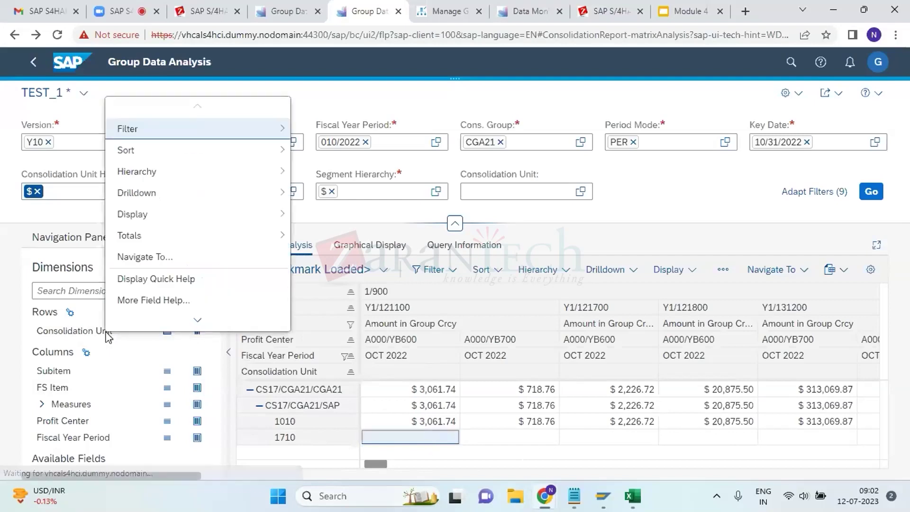
pyautogui.moveTo(205, 202)
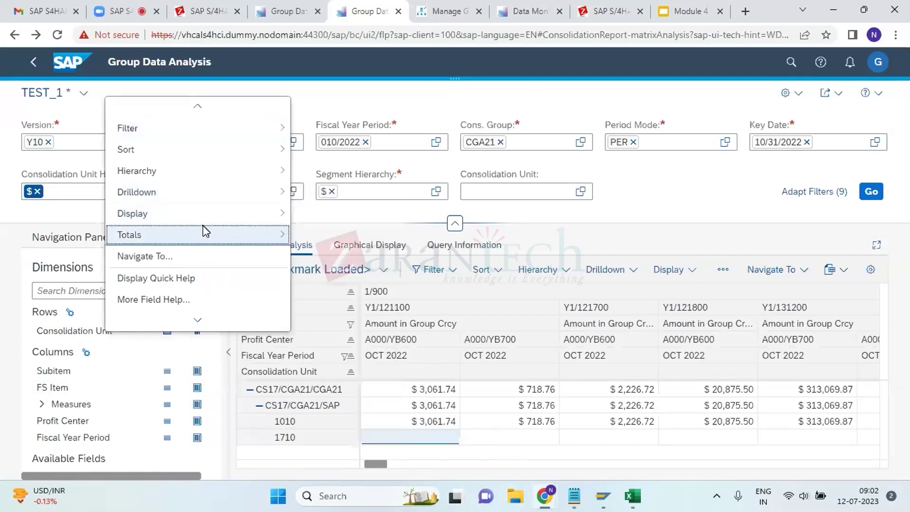
pyautogui.moveTo(203, 226)
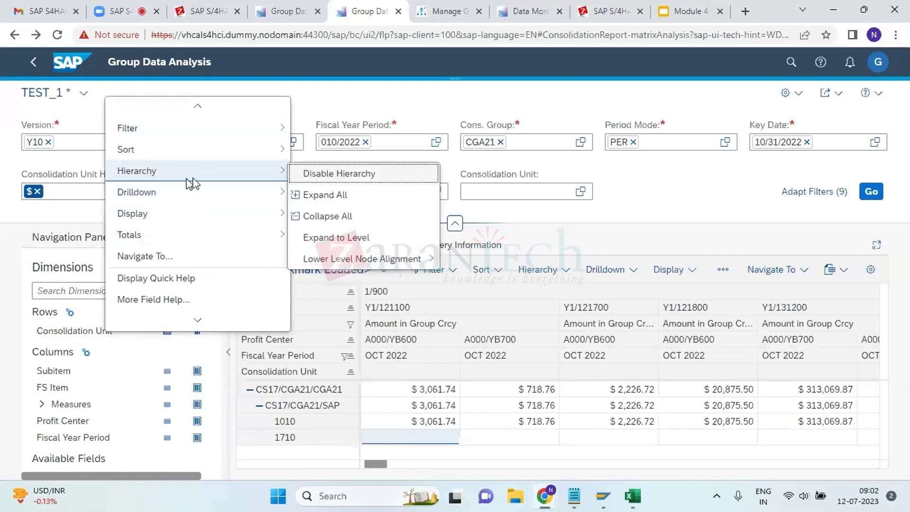
pyautogui.moveTo(278, 177)
pyautogui.click(325, 225)
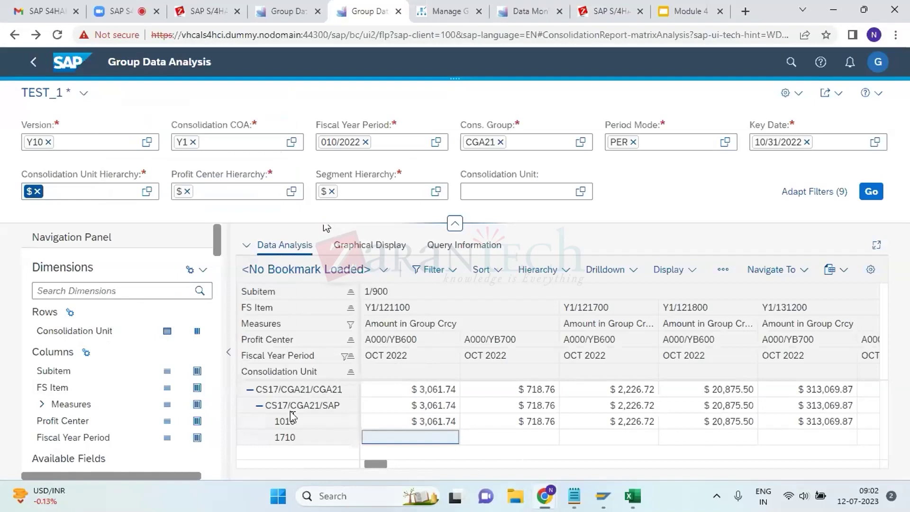
pyautogui.click(101, 334)
pyautogui.rightClick(102, 333)
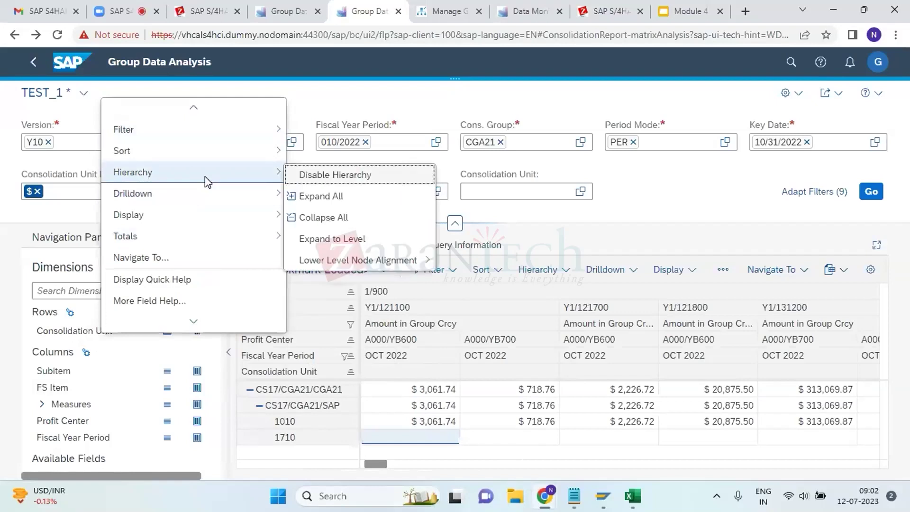
# Collapse the CS17/CGA21/SAP node and expand all levels of the Consolidation Unit hierarchy again
pyautogui.click(260, 406)
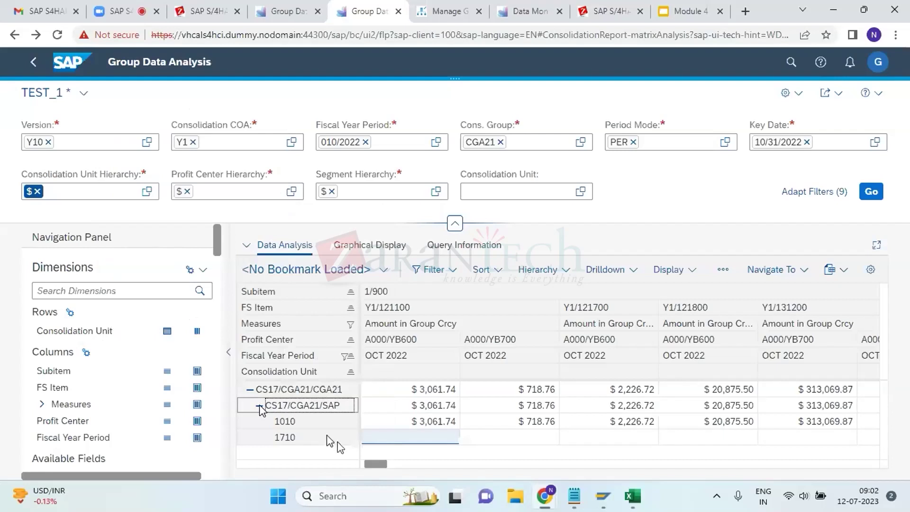
pyautogui.click(259, 406)
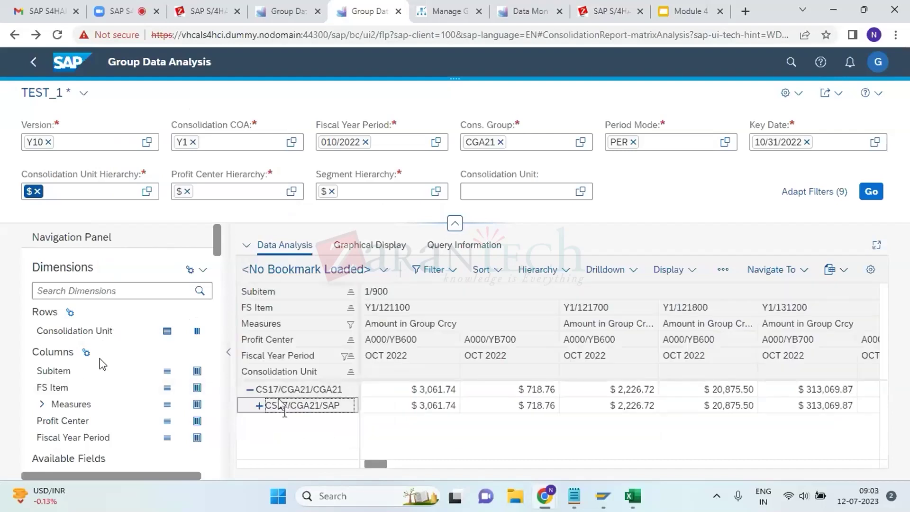
pyautogui.click(104, 335)
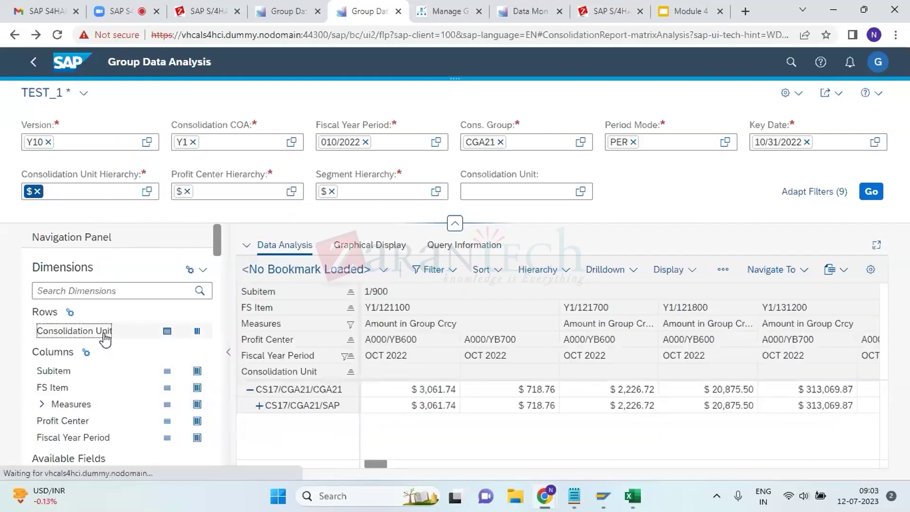
pyautogui.rightClick(104, 337)
pyautogui.moveTo(257, 172)
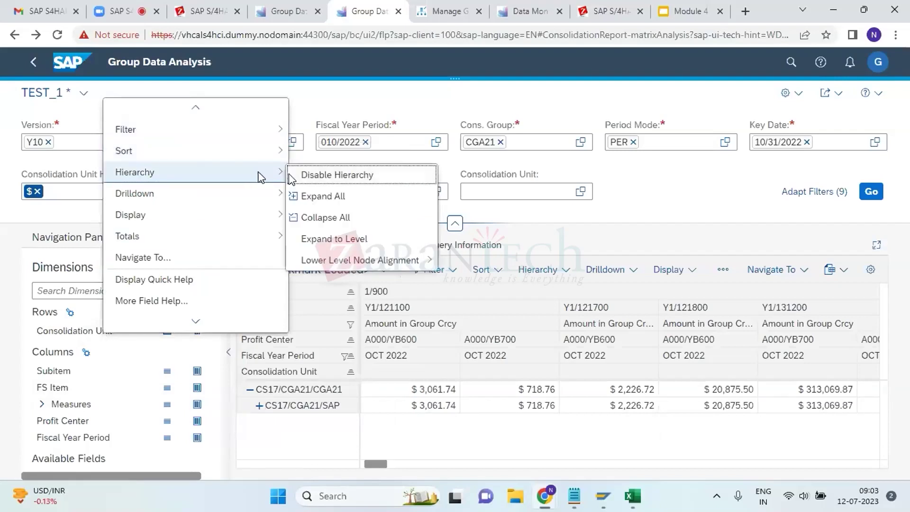
pyautogui.click(327, 195)
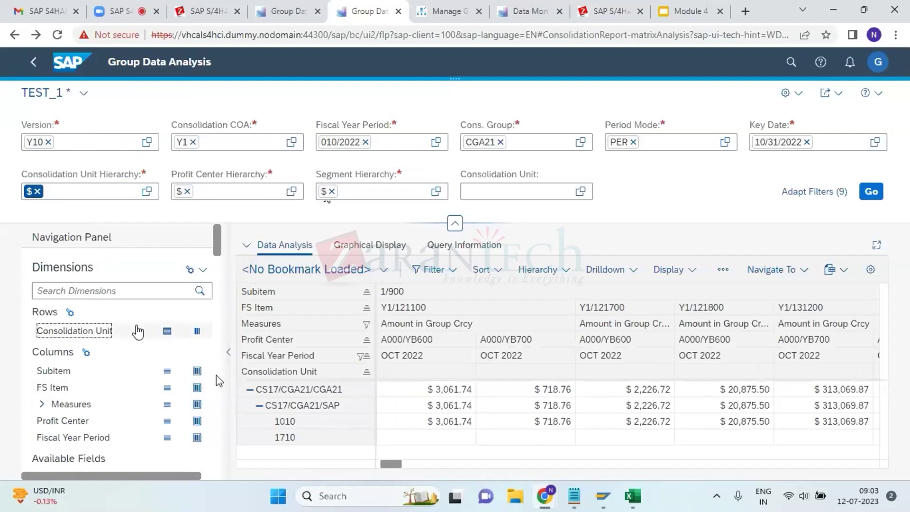
# Display the Consolidation Unit members with ID and Description
pyautogui.rightClick(98, 335)
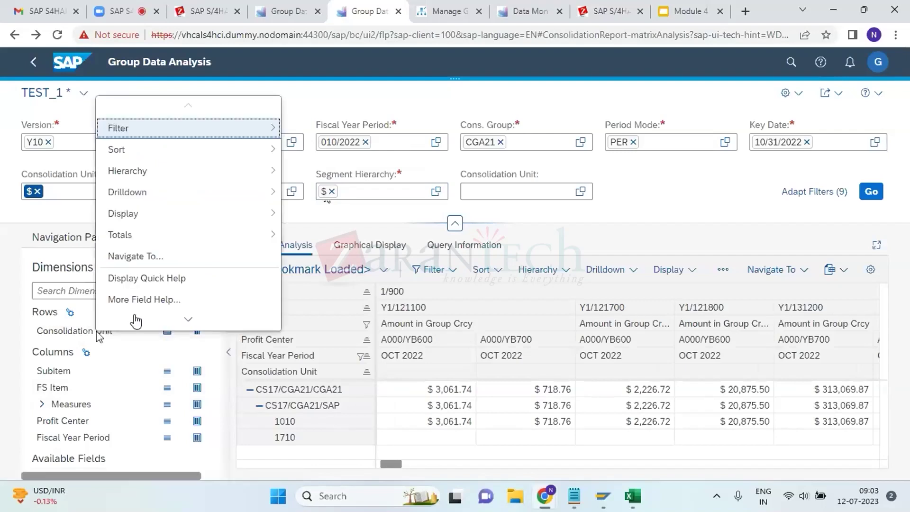
pyautogui.moveTo(231, 188)
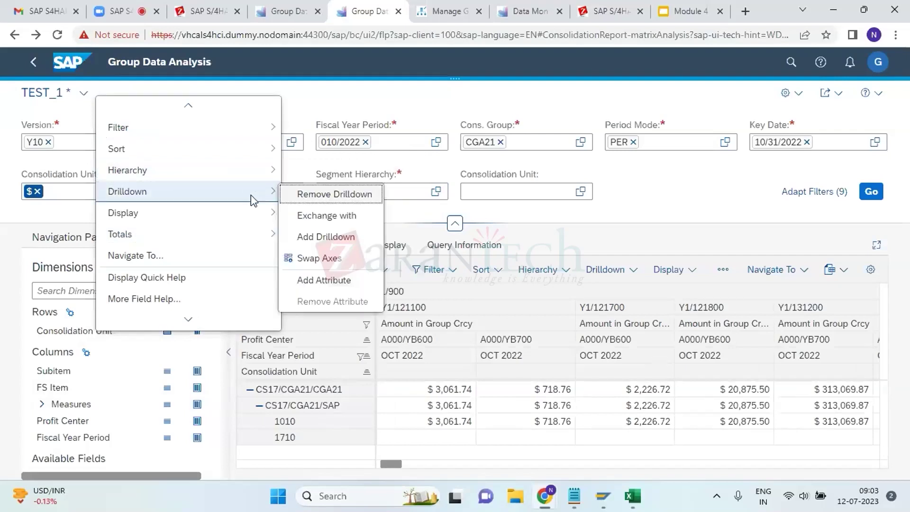
pyautogui.moveTo(255, 215)
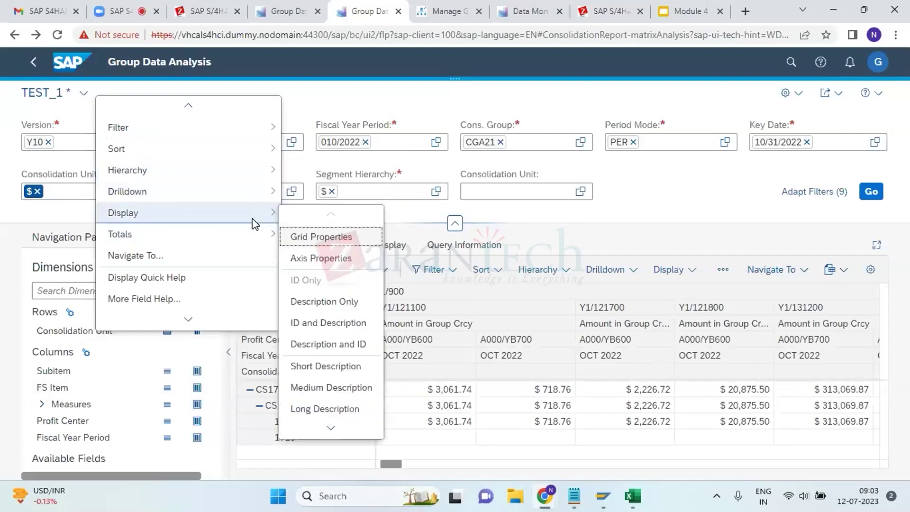
pyautogui.click(323, 326)
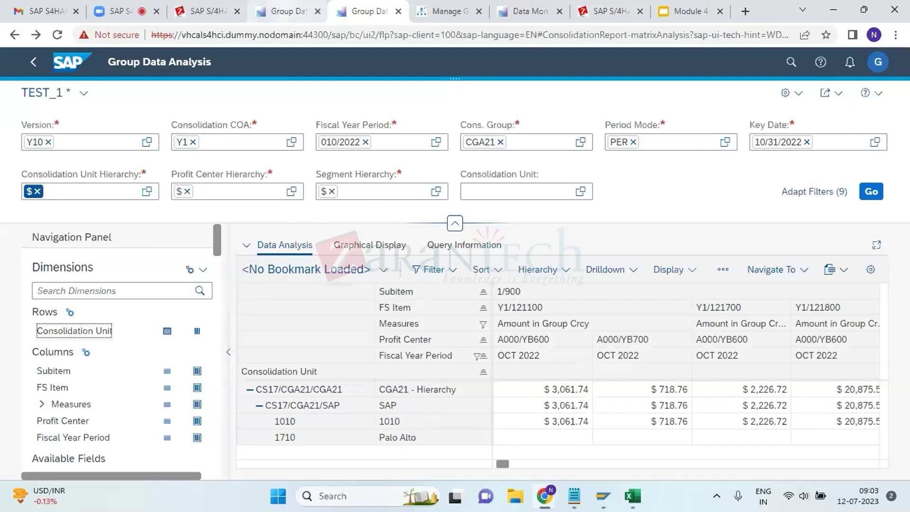
pyautogui.click(280, 10)
pyautogui.click(366, 10)
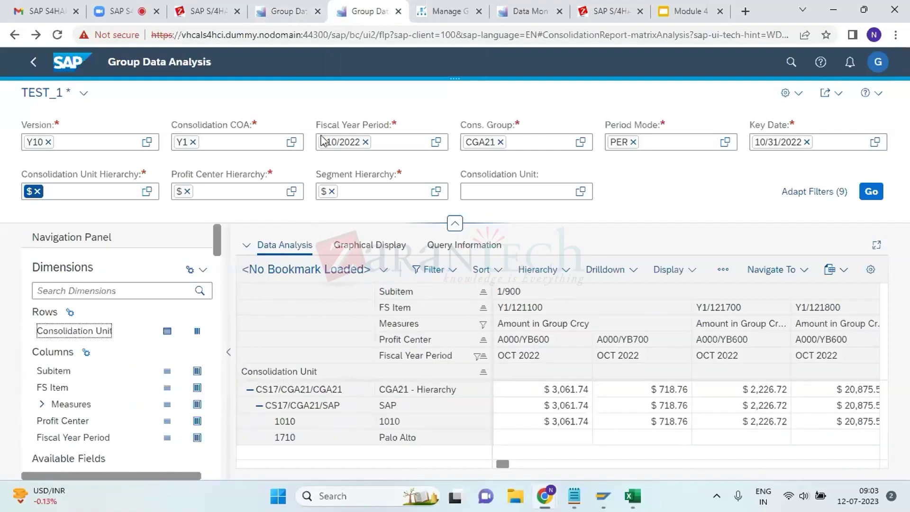
# Display the Consolidation Unit members in the report rows with Description Only
pyautogui.rightClick(72, 332)
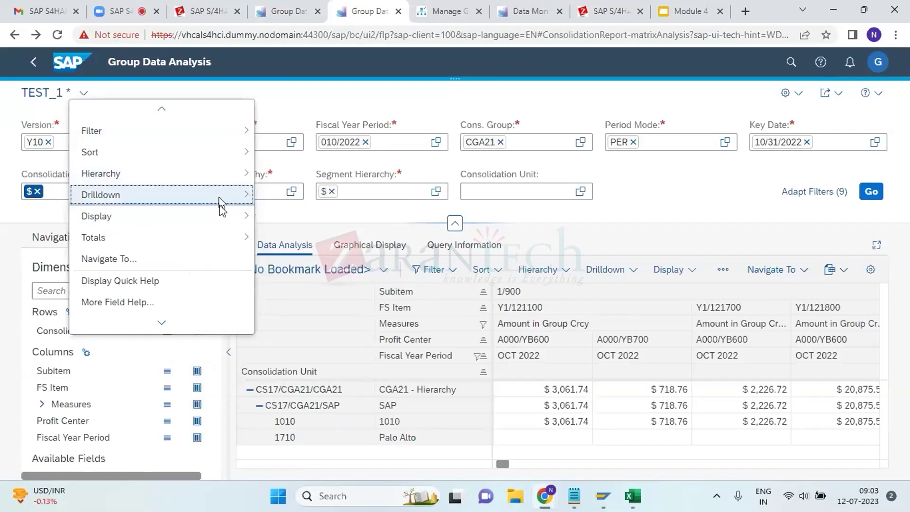
pyautogui.moveTo(222, 226)
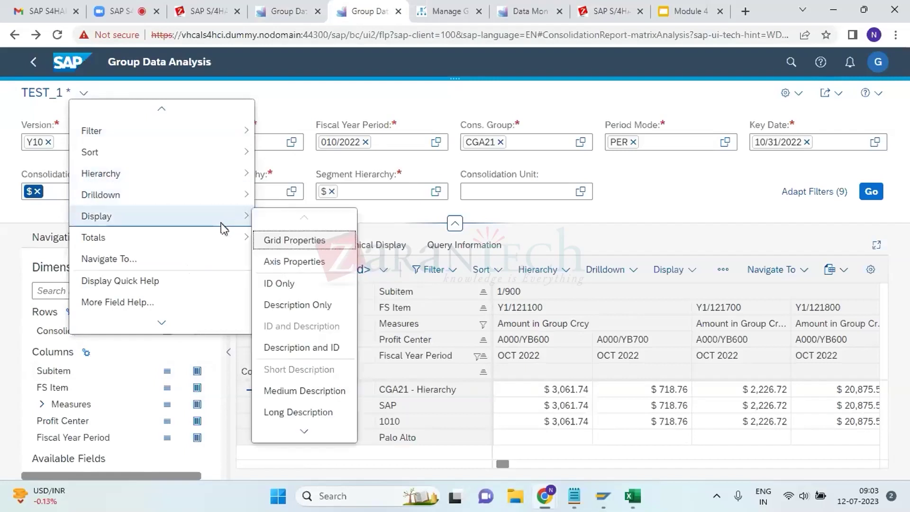
pyautogui.click(298, 305)
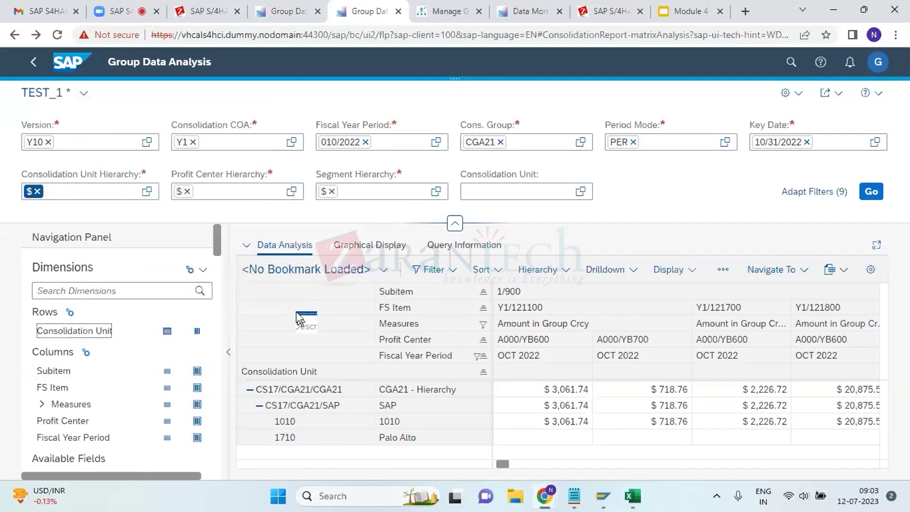
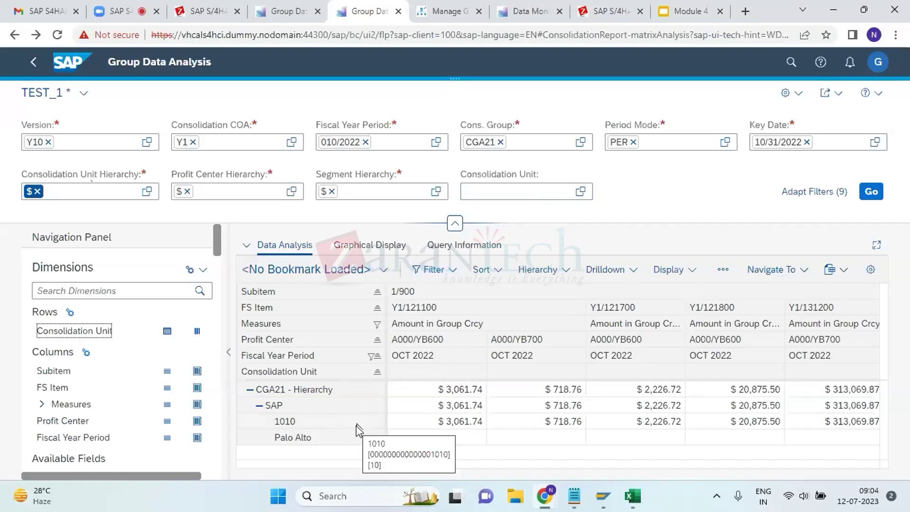
# Save the current report layout as a bookmark without giving it a name
pyautogui.scroll(-3, 78, 448)
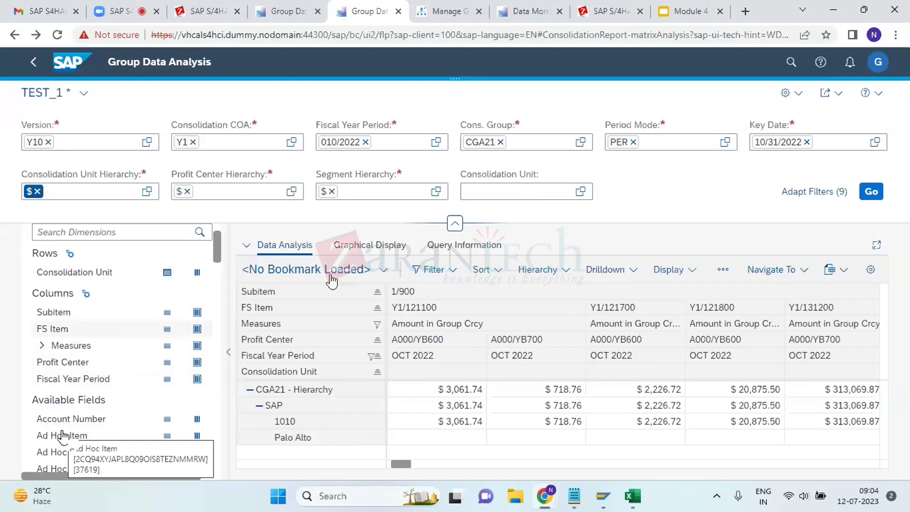
pyautogui.click(383, 271)
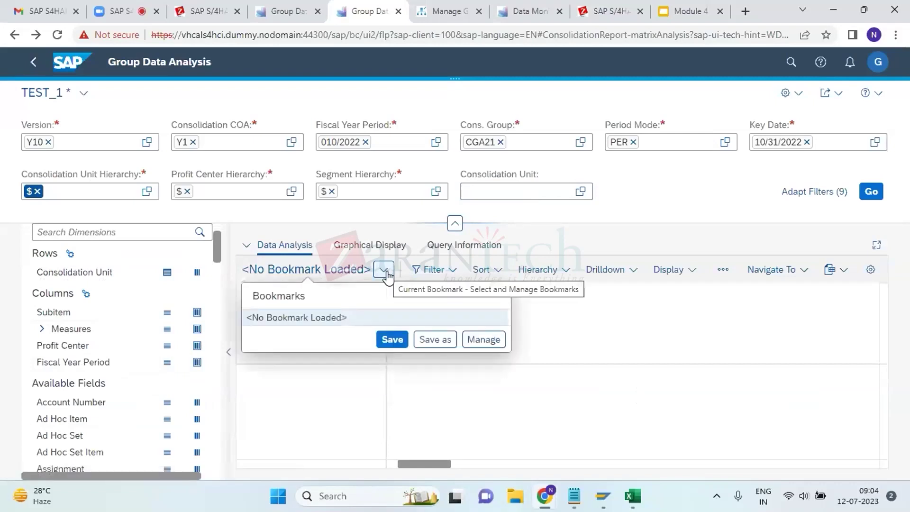
pyautogui.click(392, 339)
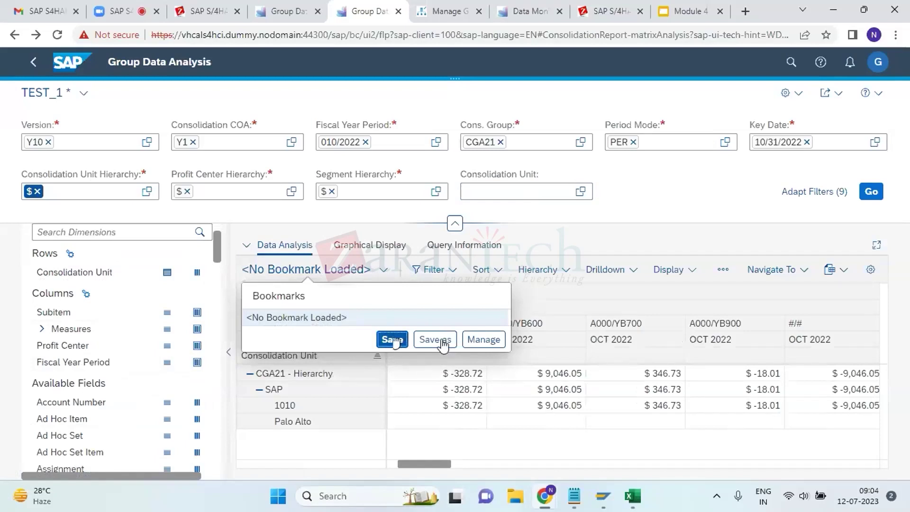
pyautogui.click(393, 340)
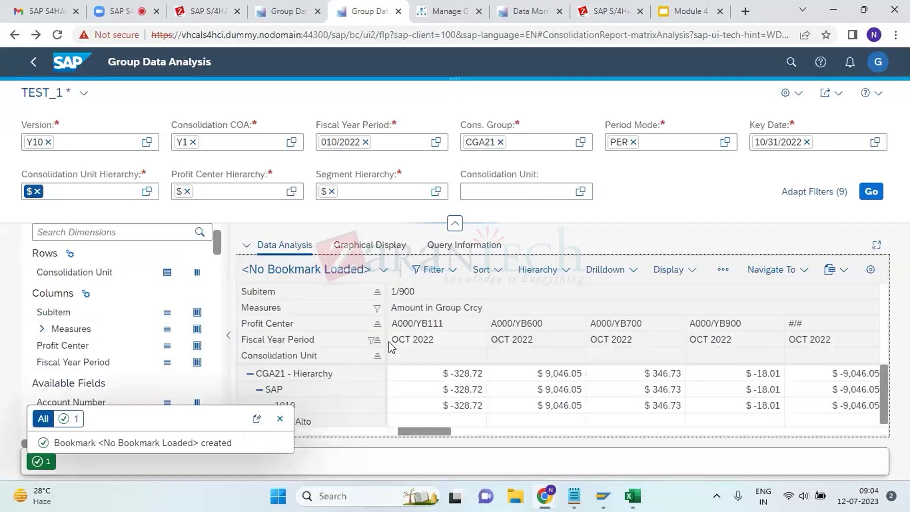
# Save the report layout as a new public bookmark named "CU Hierarchy view", without filter values
pyautogui.click(383, 271)
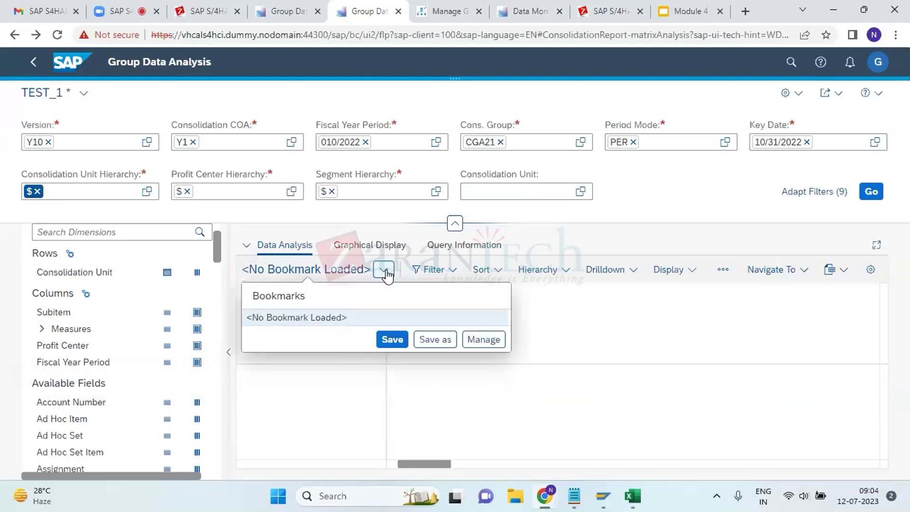
pyautogui.click(425, 341)
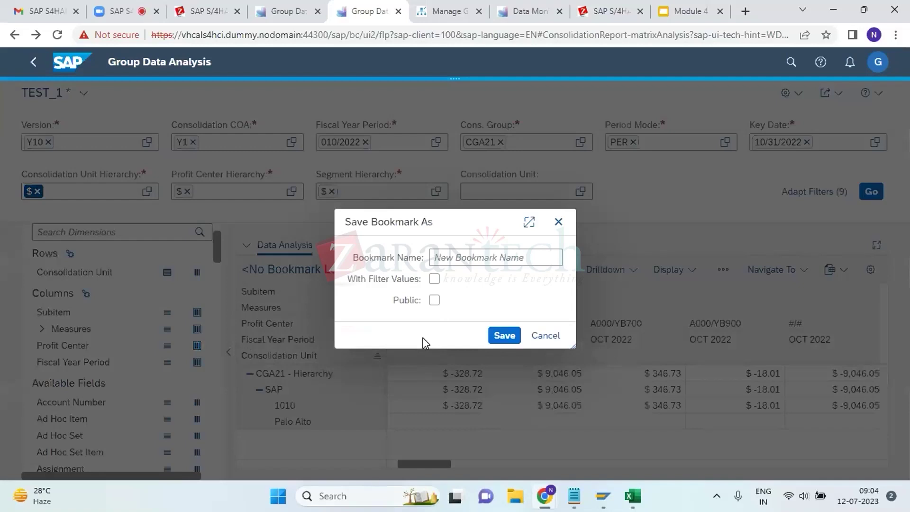
pyautogui.click(457, 258)
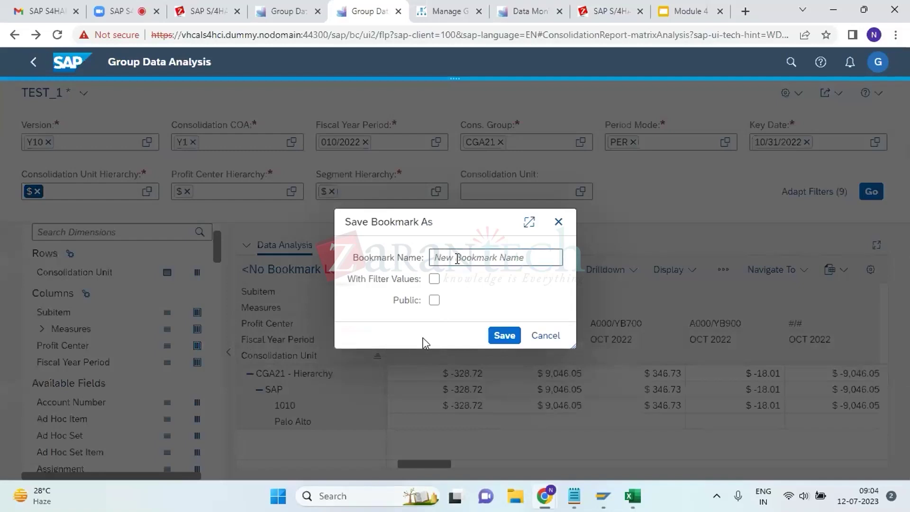
pyautogui.write('TEST')
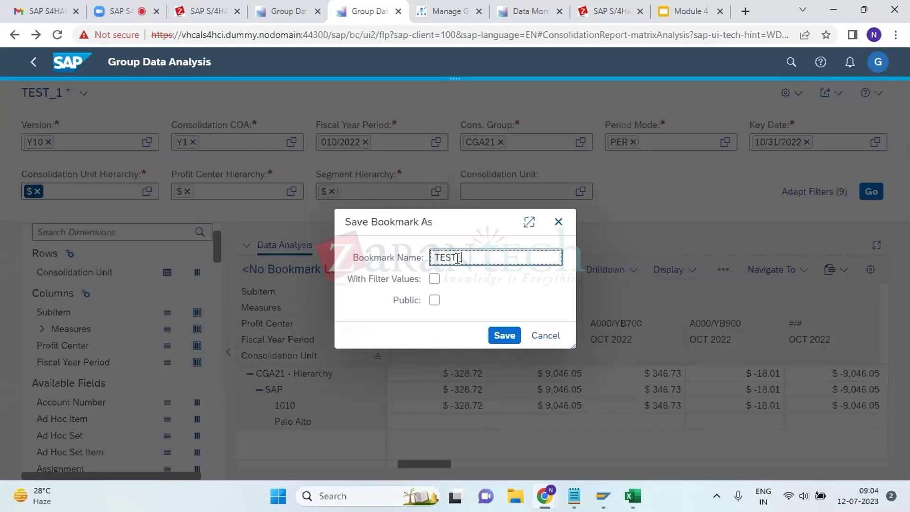
pyautogui.press('BackSpace')
pyautogui.press('BackSpace')
pyautogui.press('BackSpace')
pyautogui.press('BackSpace')
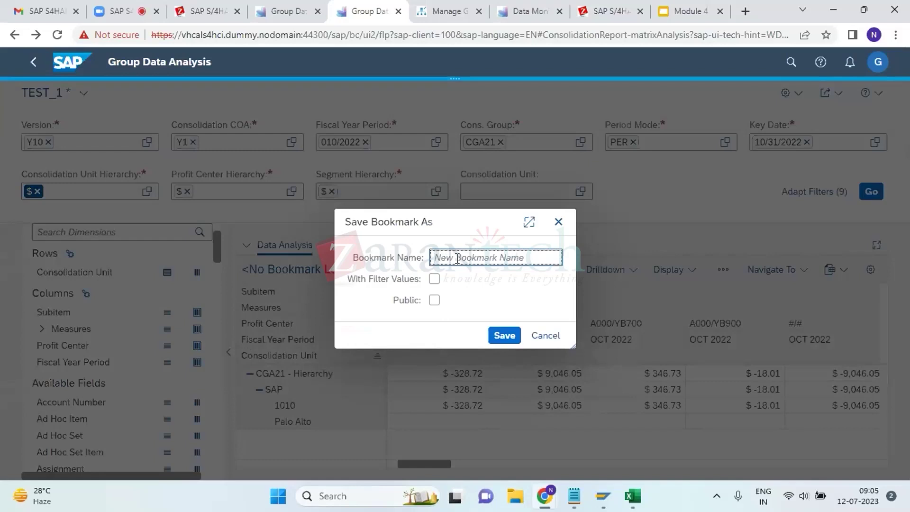
pyautogui.write('CU H')
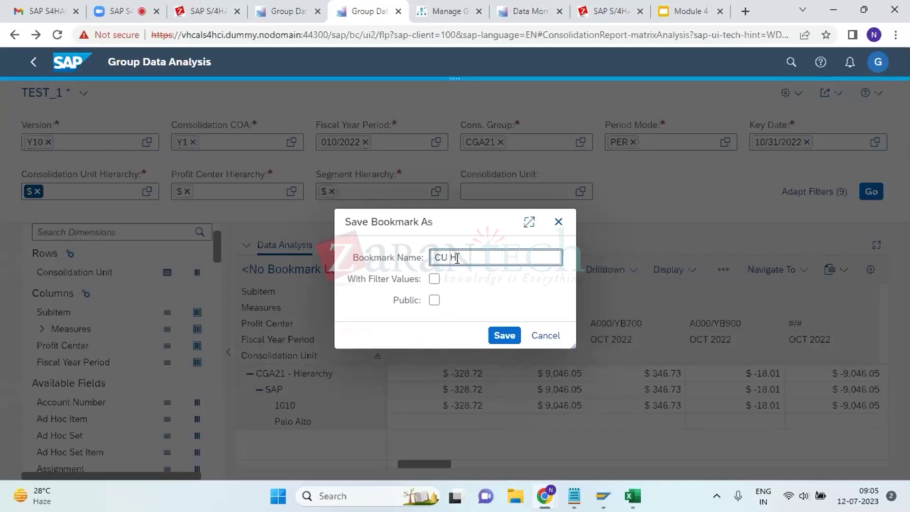
pyautogui.write('ierarchy view')
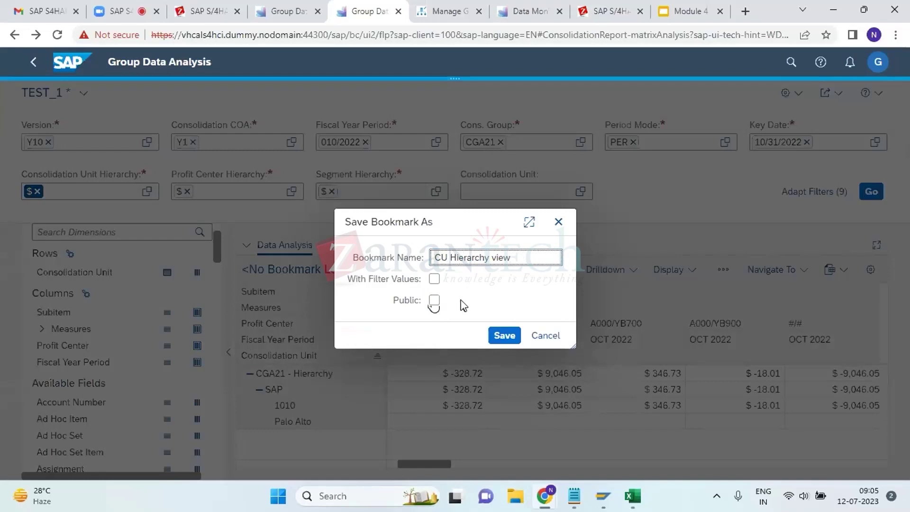
pyautogui.click(435, 300)
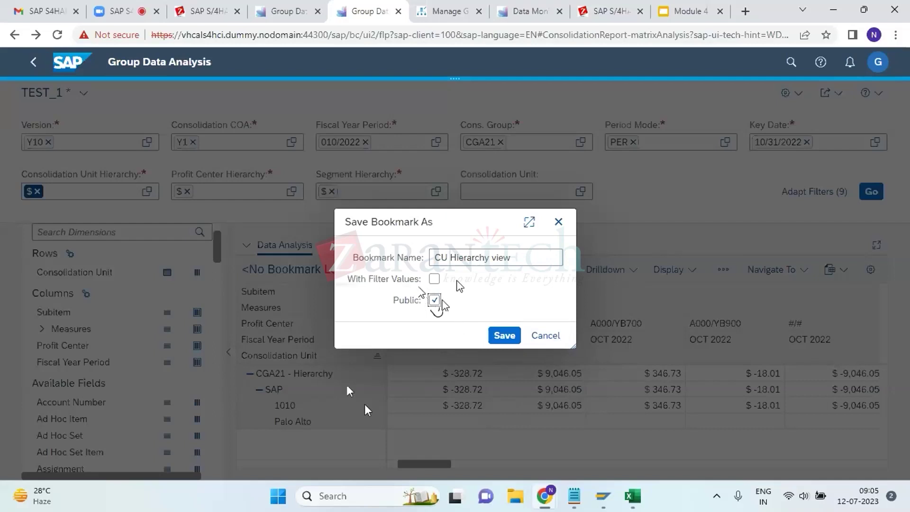
pyautogui.click(500, 338)
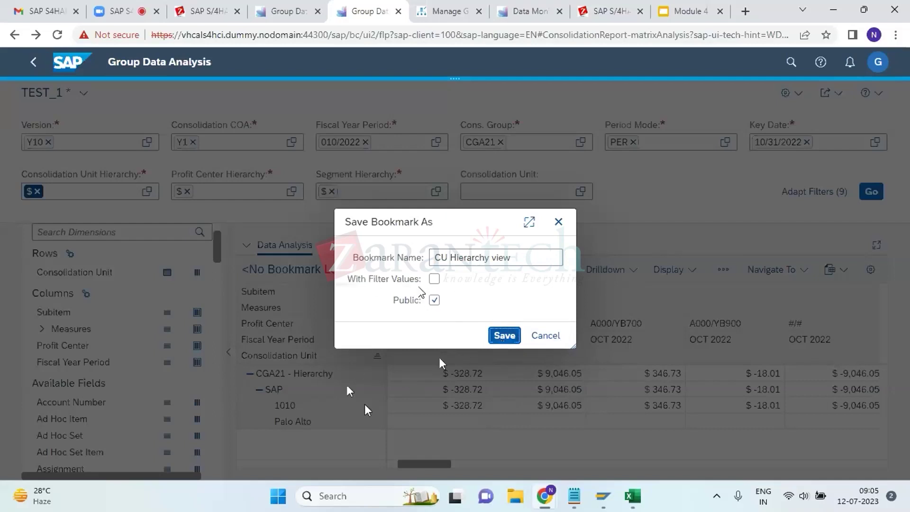
pyautogui.click(500, 338)
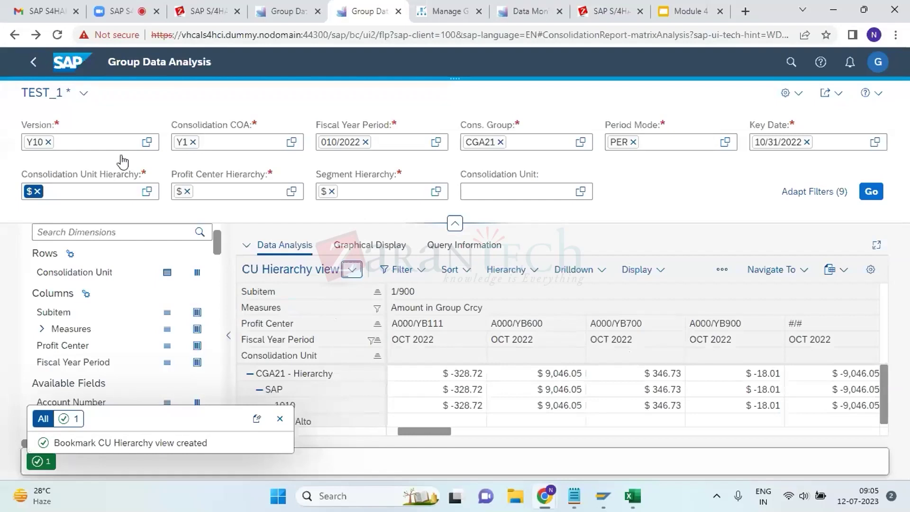
# Review the list of bookmarks and the list of saved filter views
pyautogui.click(352, 271)
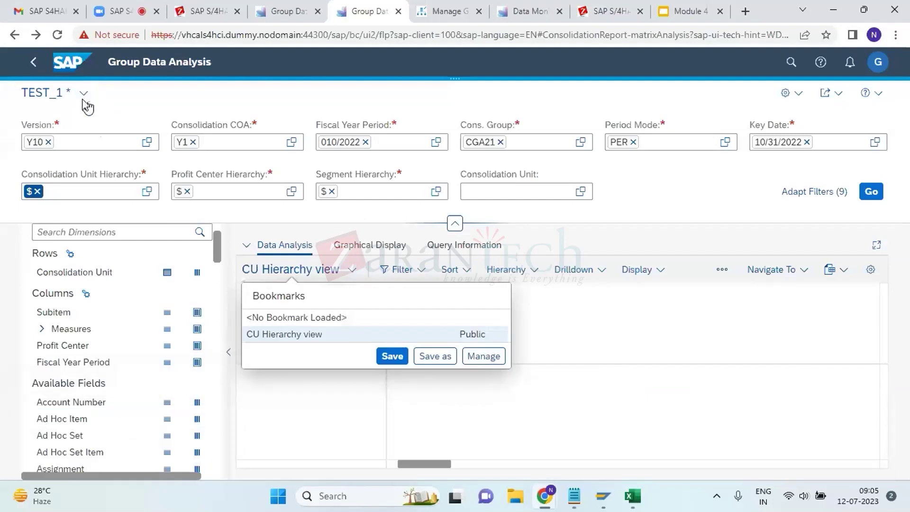
pyautogui.click(85, 95)
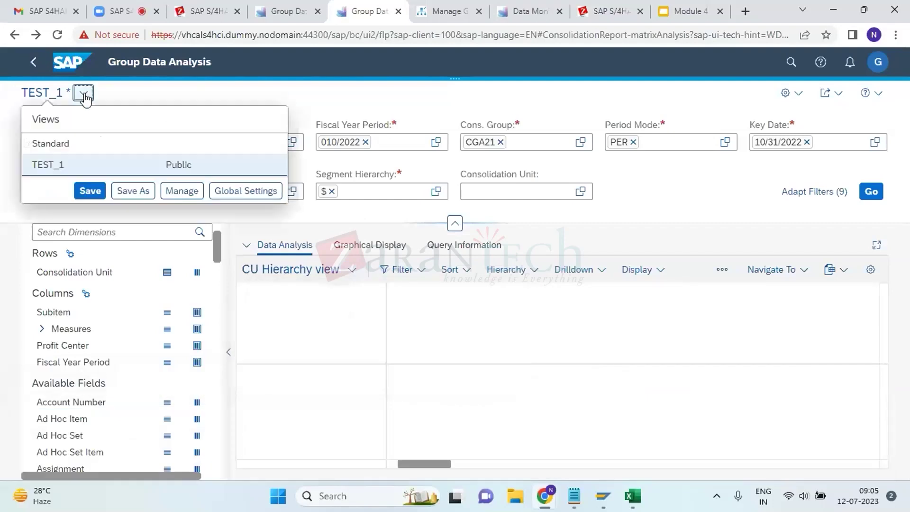
# Save the current filter changes to the public view TEST_1 and dismiss the resulting message
pyautogui.click(91, 192)
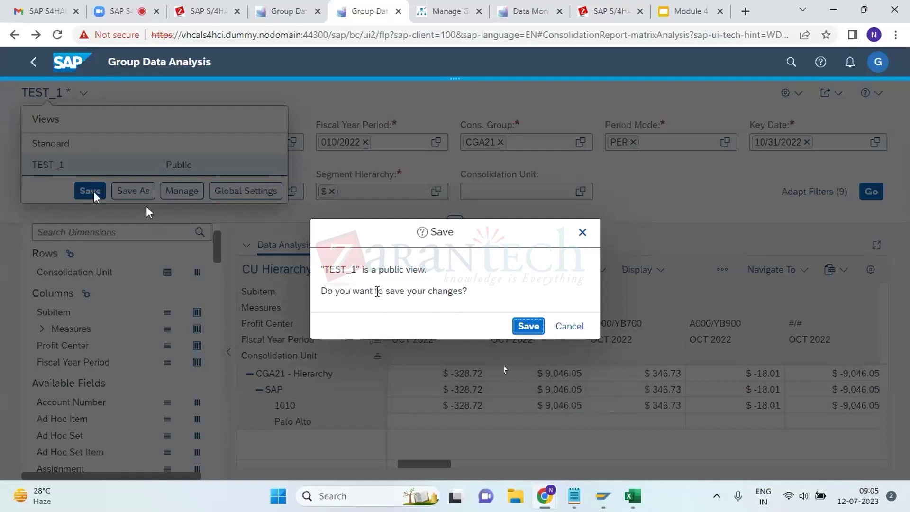
pyautogui.click(527, 326)
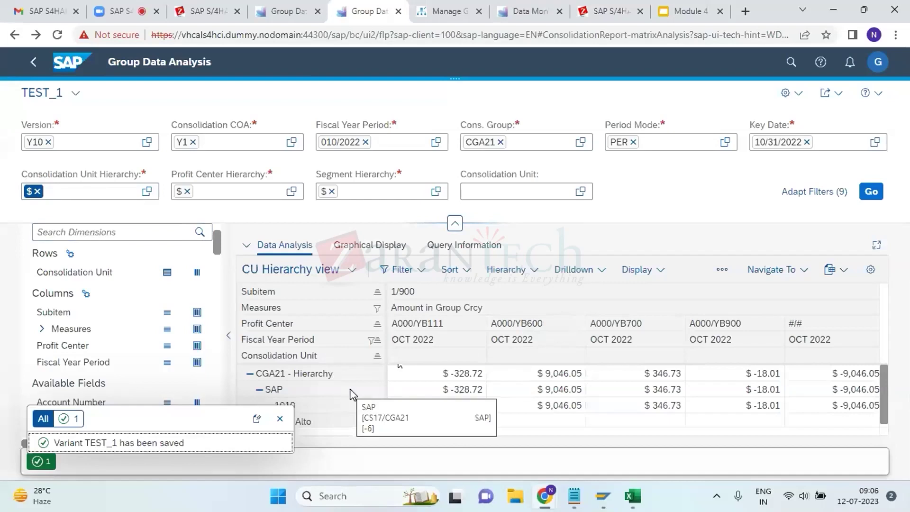
pyautogui.click(280, 419)
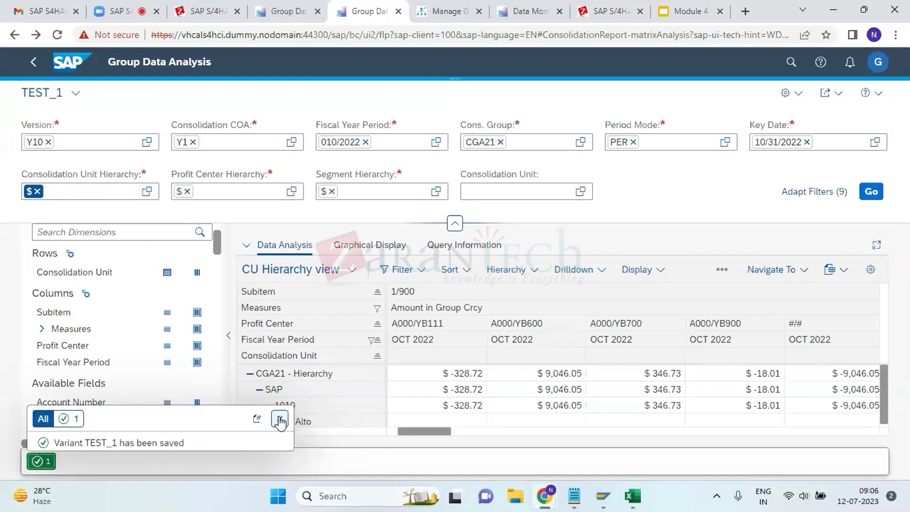
# Review the bookmark management settings for the "CU Hierarchy view" bookmark, including filter values, type and default
pyautogui.click(352, 270)
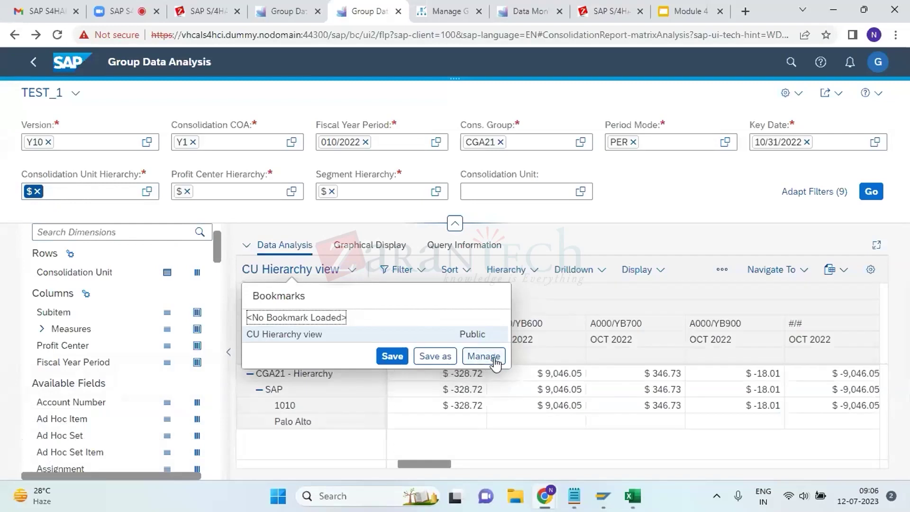
pyautogui.click(479, 359)
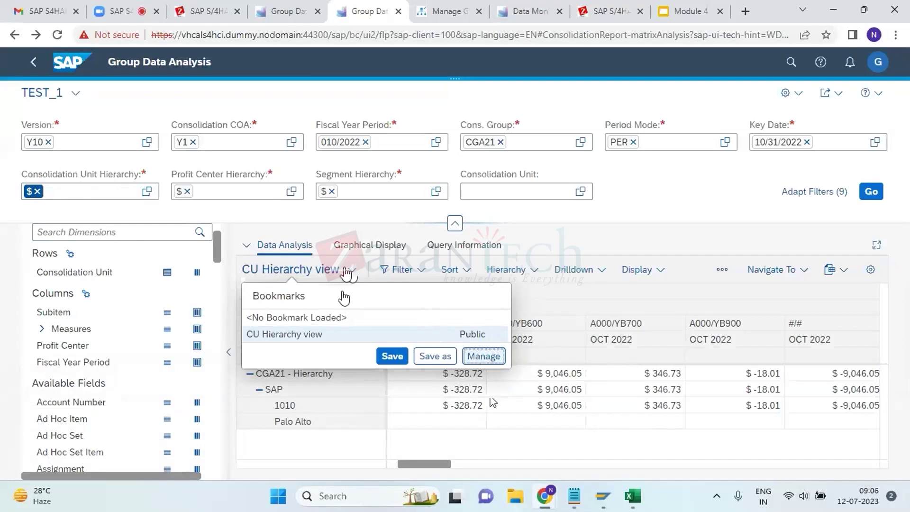
pyautogui.click(484, 357)
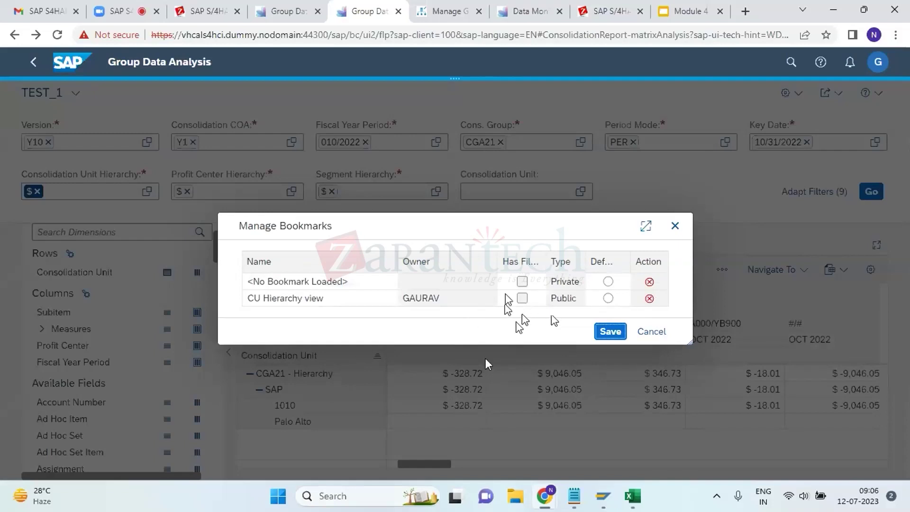
pyautogui.click(611, 332)
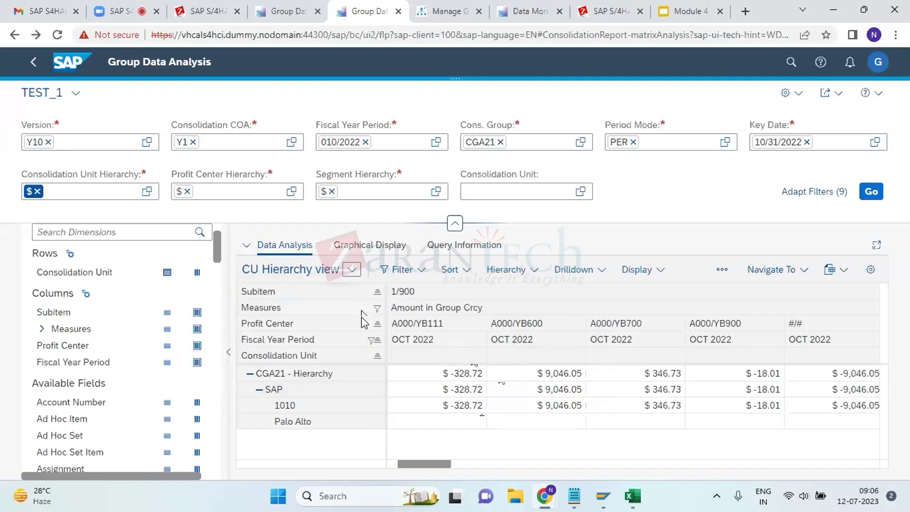
pyautogui.click(352, 270)
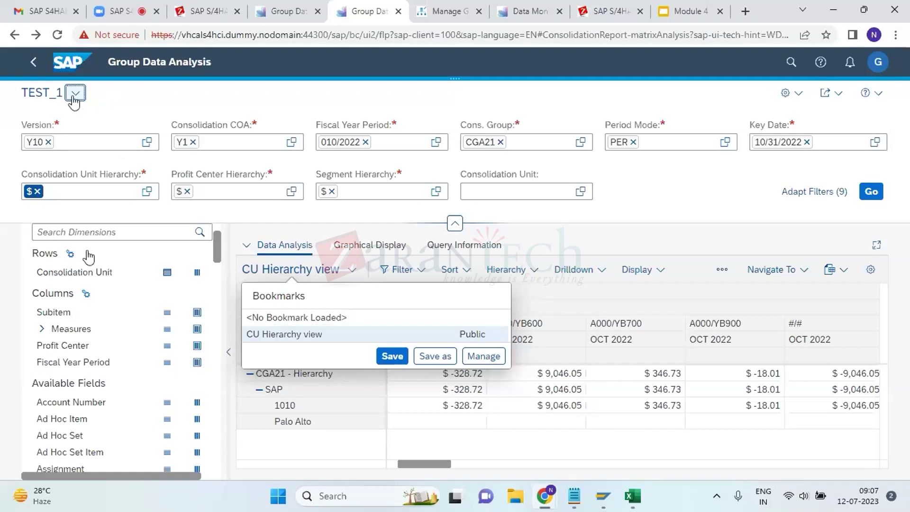
# Examine the additional fields offered by the datasource, from the fiscal quarter and journal entry fields to the reversal fields
pyautogui.click(128, 368)
pyautogui.scroll(-5, 129, 369)
pyautogui.scroll(-8, 129, 368)
pyautogui.scroll(-5, 129, 369)
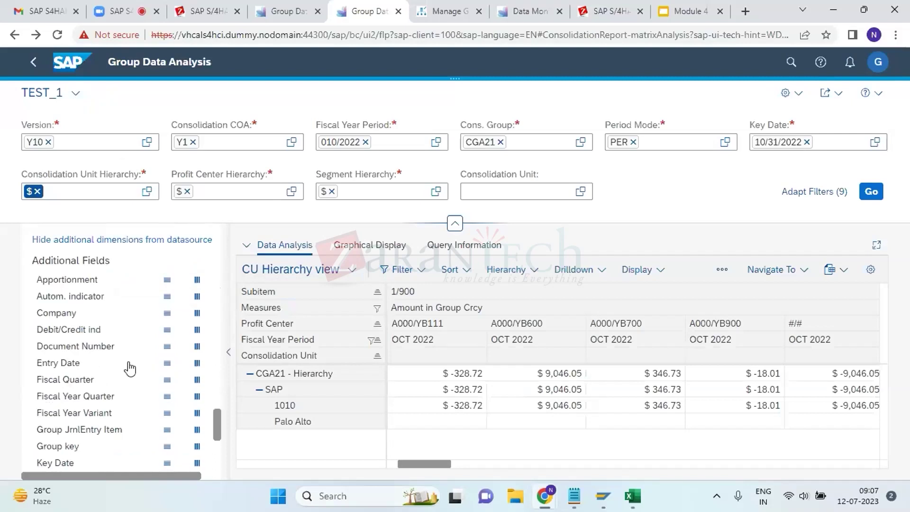
pyautogui.scroll(-3, 105, 423)
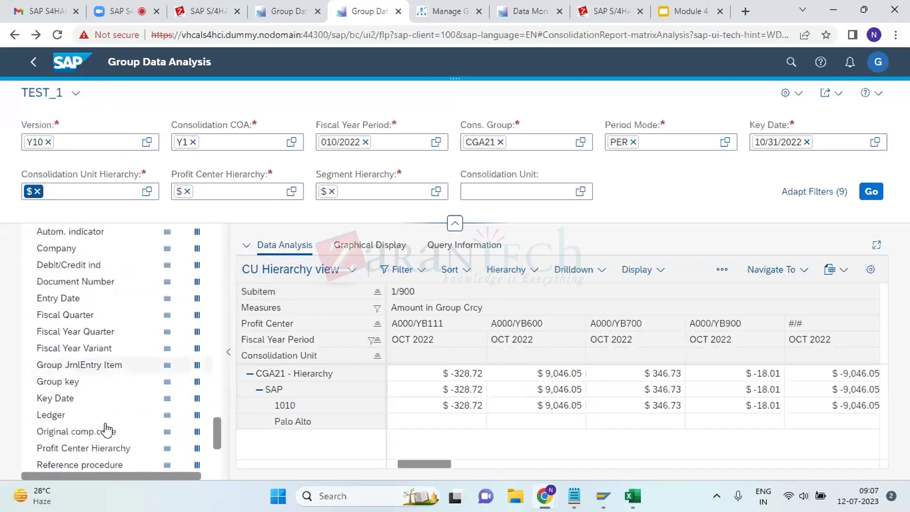
pyautogui.click(99, 324)
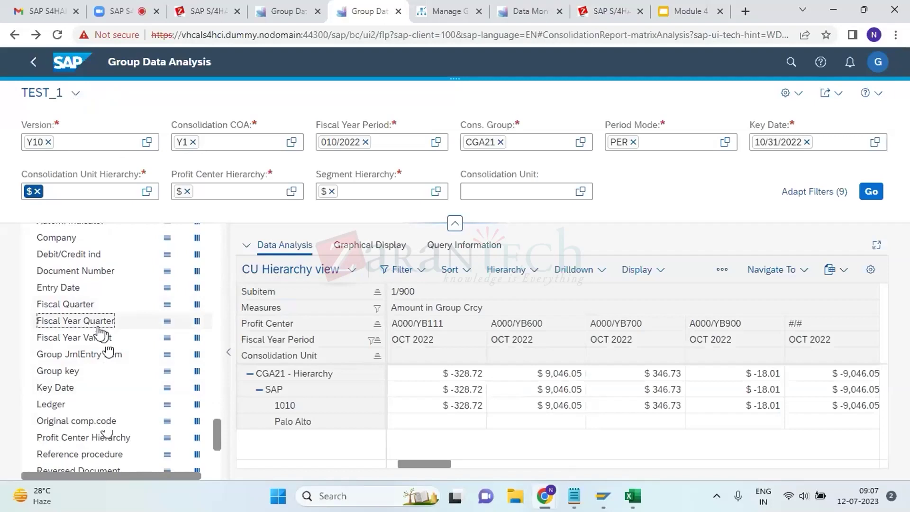
pyautogui.scroll(-5, 126, 441)
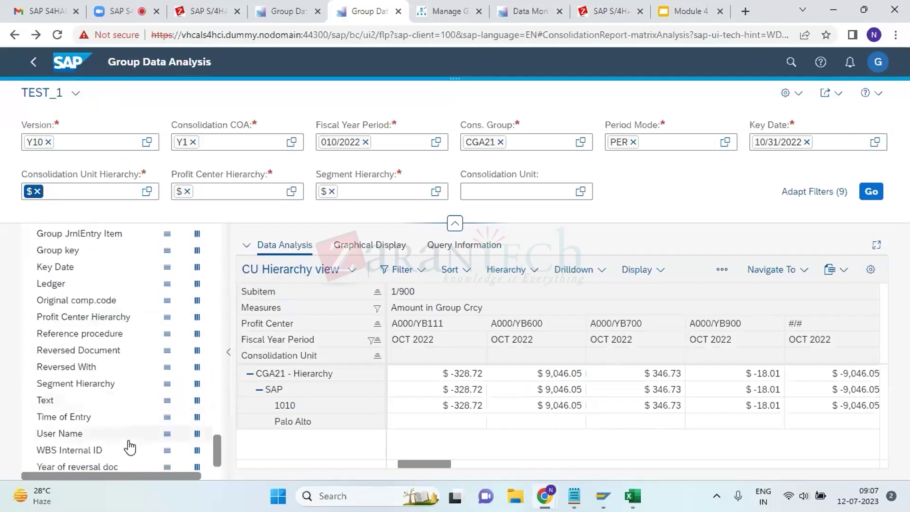
pyautogui.scroll(3, 127, 446)
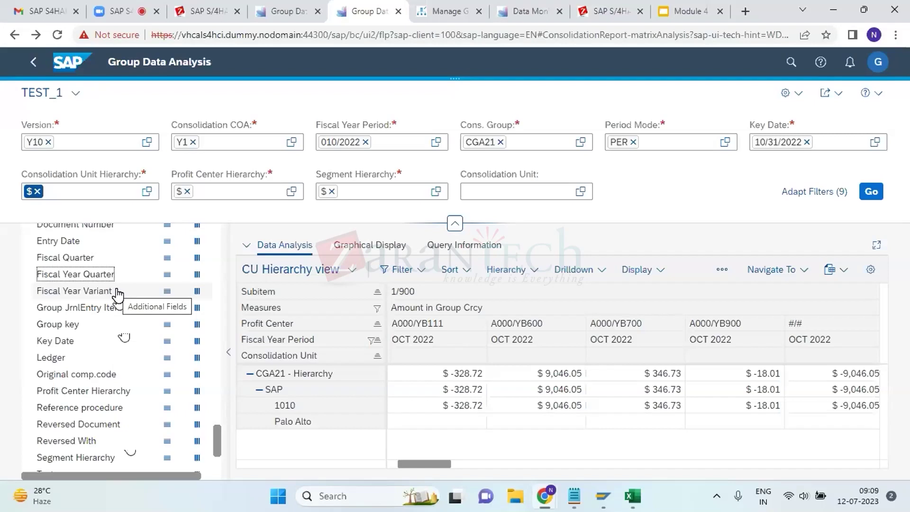
pyautogui.scroll(-3, 95, 412)
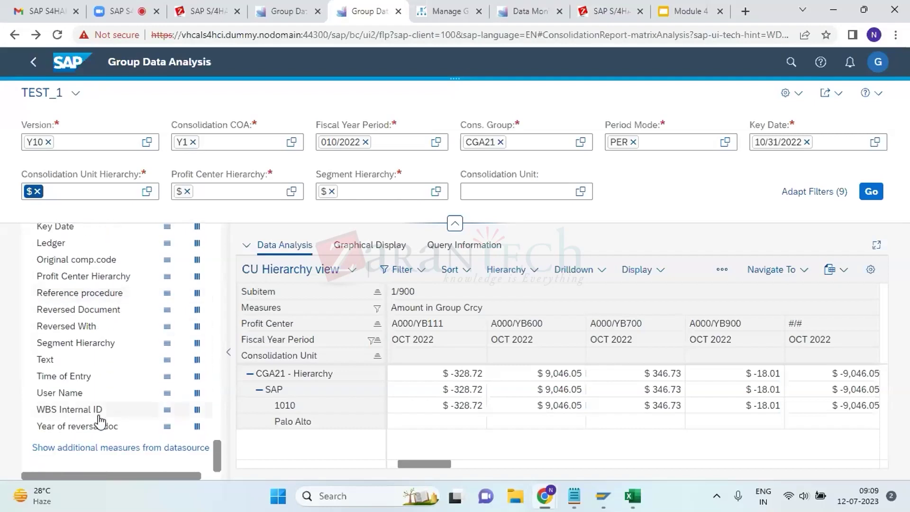
# Show the additional measures from the datasource below the additional fields
pyautogui.click(47, 359)
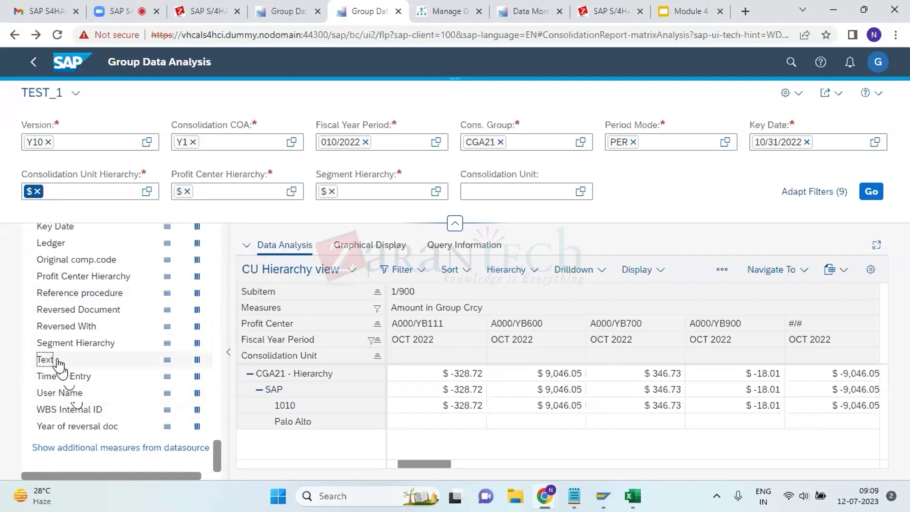
pyautogui.click(87, 448)
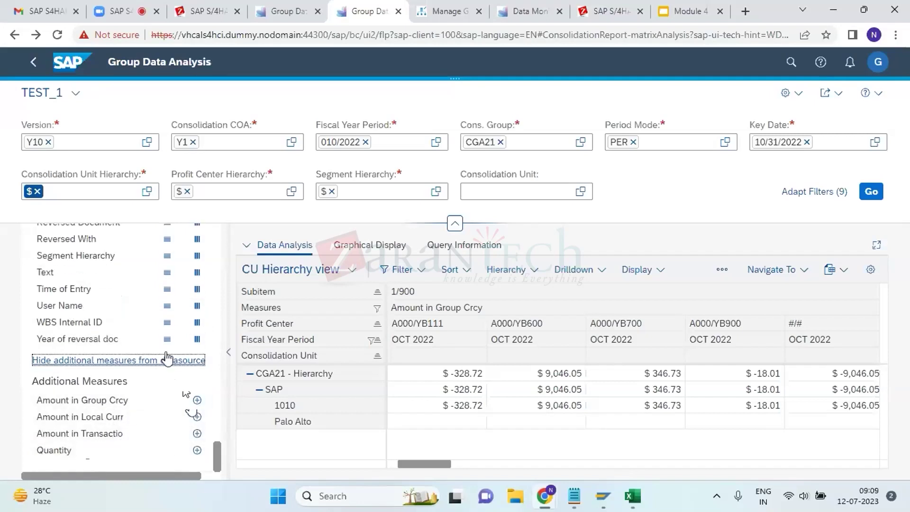
pyautogui.scroll(5, 153, 316)
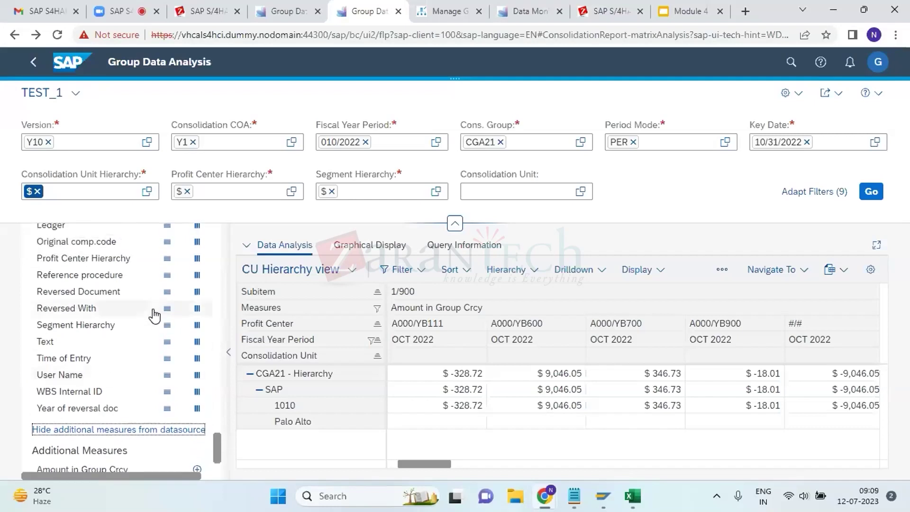
# Review the available dimension fields for the CU Hierarchy view and the filters offered for adaptation
pyautogui.scroll(4, 154, 316)
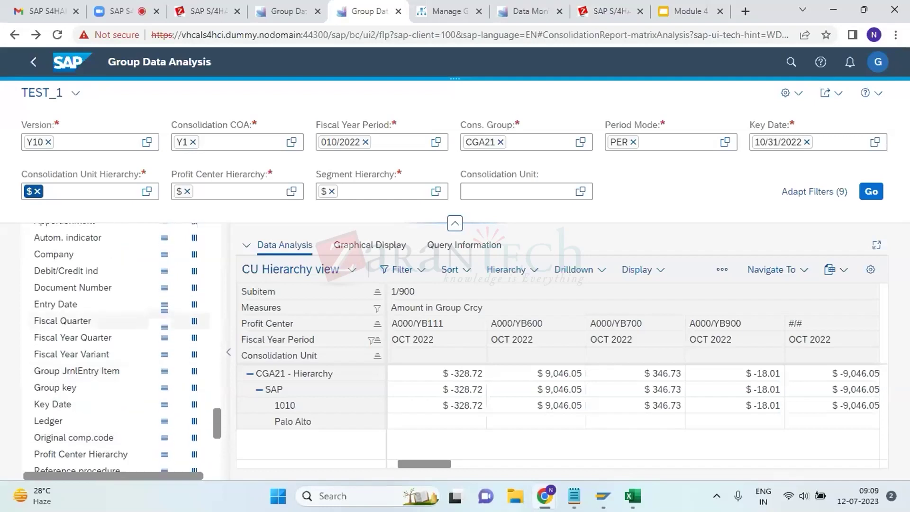
pyautogui.scroll(6, 154, 316)
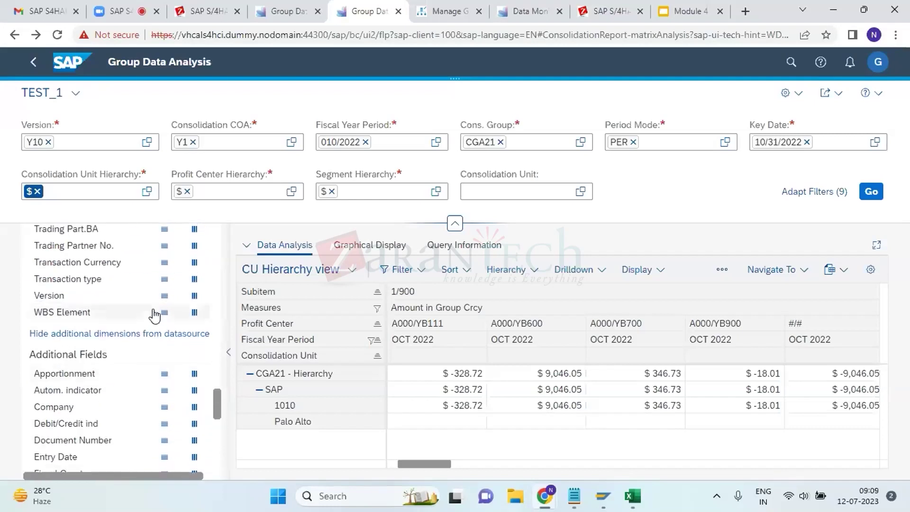
pyautogui.scroll(6, 154, 316)
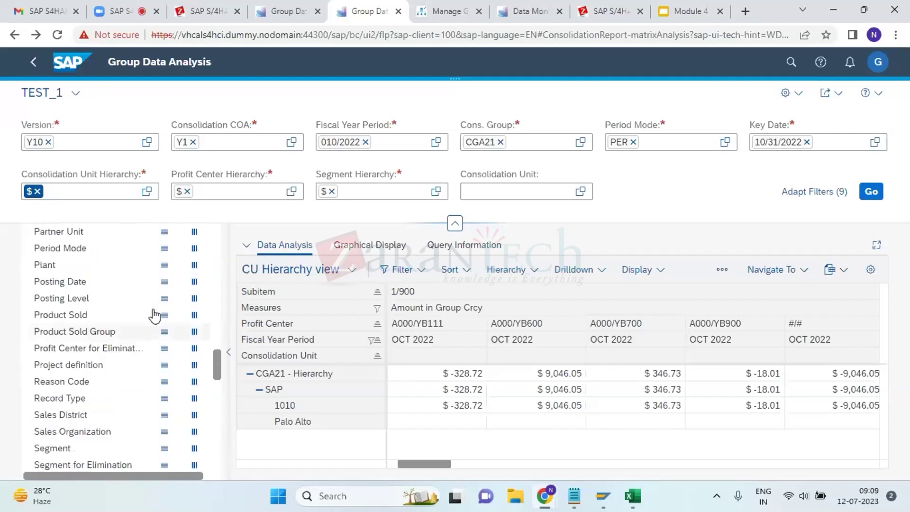
pyautogui.scroll(10, 154, 316)
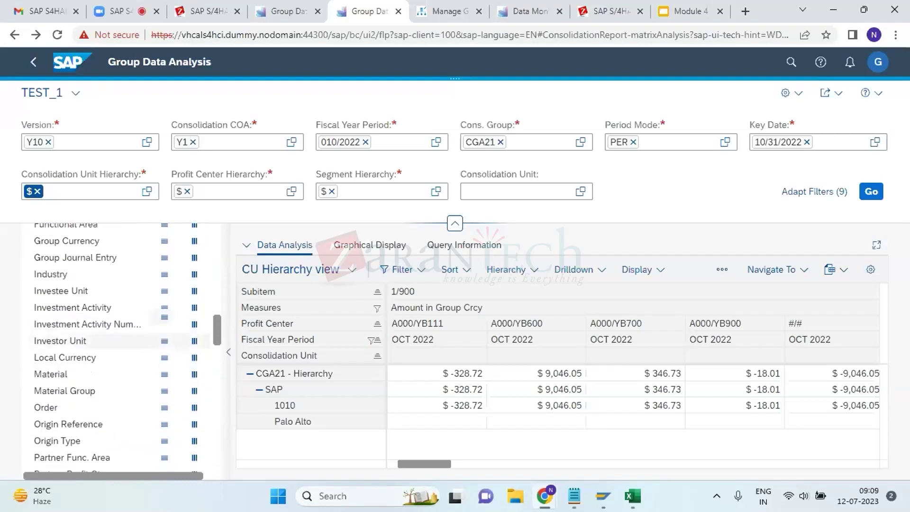
pyautogui.scroll(7, 153, 315)
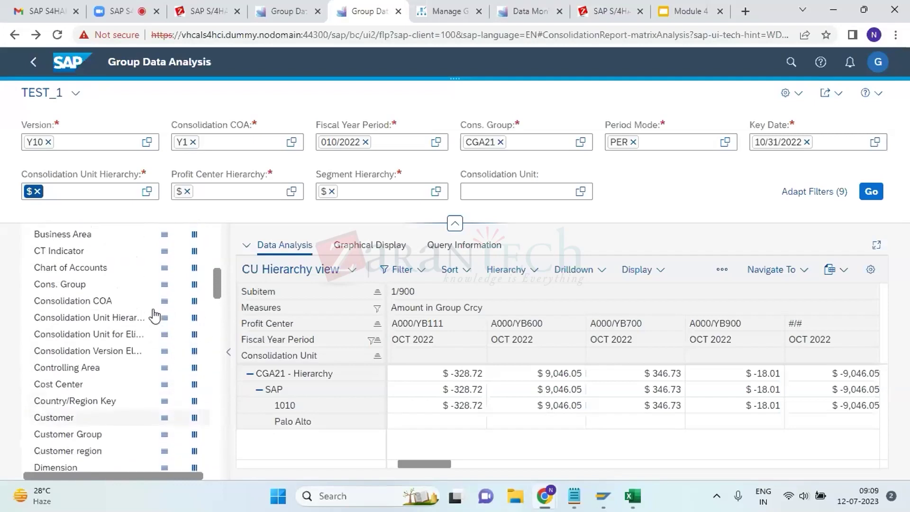
pyautogui.scroll(4, 153, 315)
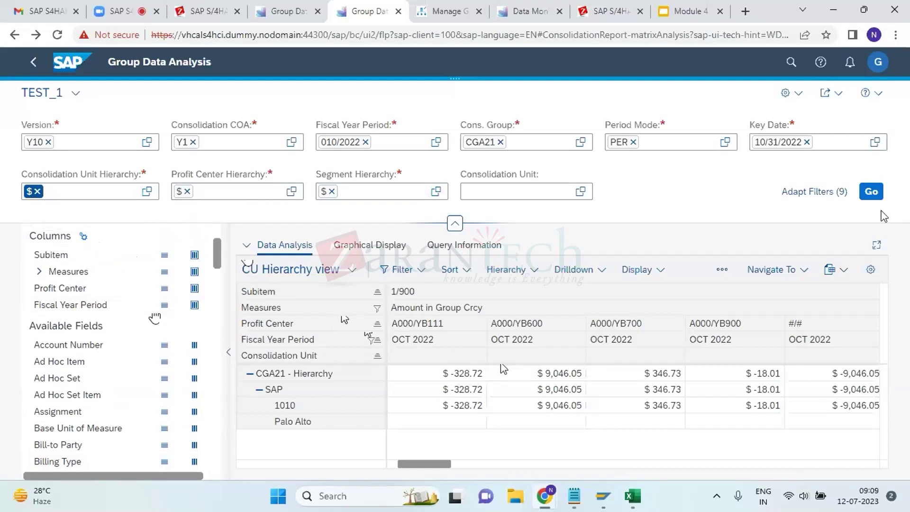
pyautogui.click(821, 193)
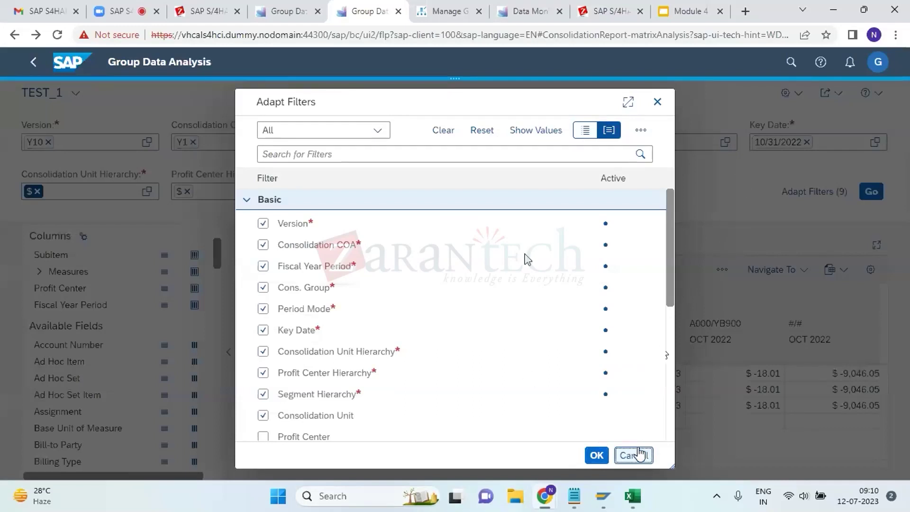
pyautogui.click(639, 454)
# Filter the group data analysis to consolidation unit 1010 and run the report
pyautogui.click(527, 192)
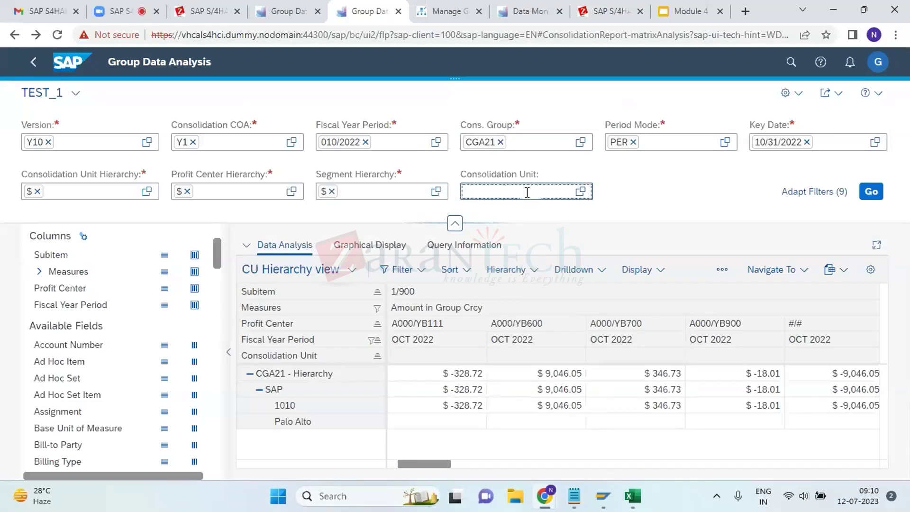
pyautogui.write('1010')
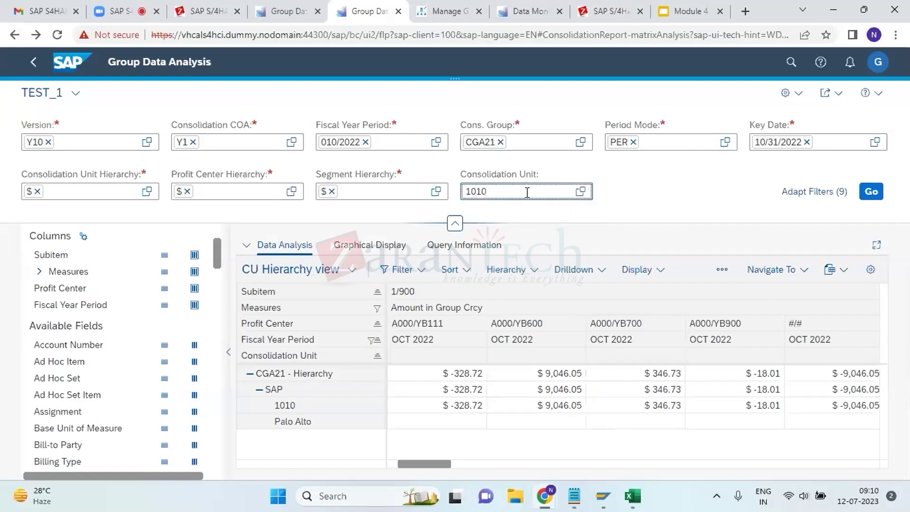
pyautogui.click(876, 192)
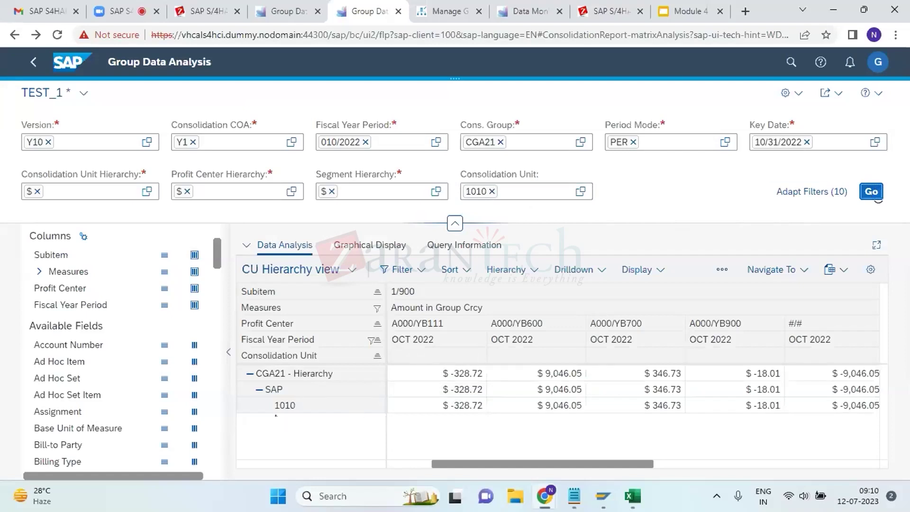
pyautogui.moveTo(308, 413)
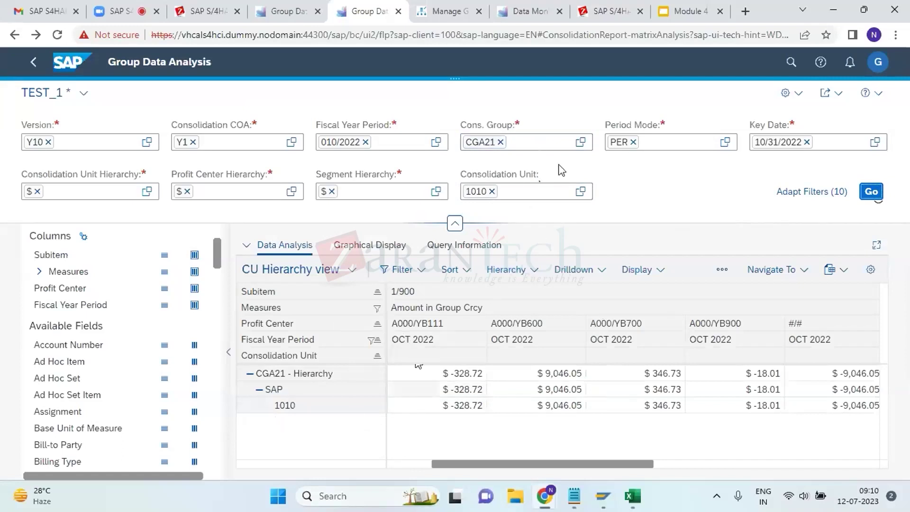
# Remove the consolidation unit filter and rerun the group data analysis
pyautogui.click(490, 195)
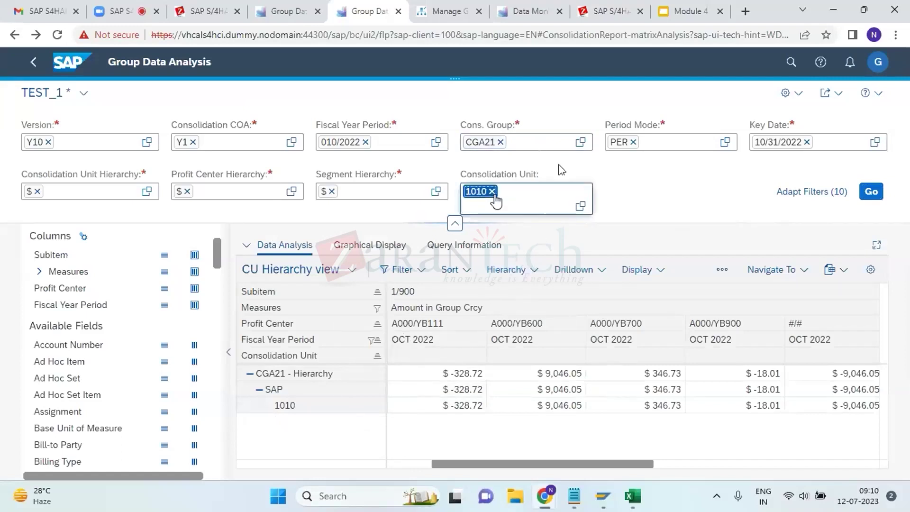
pyautogui.press('BackSpace')
pyautogui.click(870, 192)
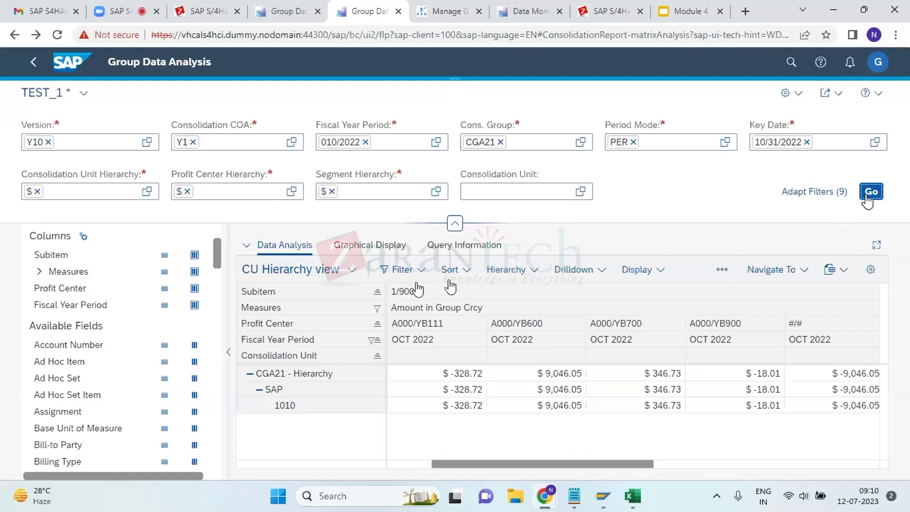
# In the other Group Data Analysis session, return to the SAP home page and open Group Data Analysis With Reporting Rules
pyautogui.click(302, 4)
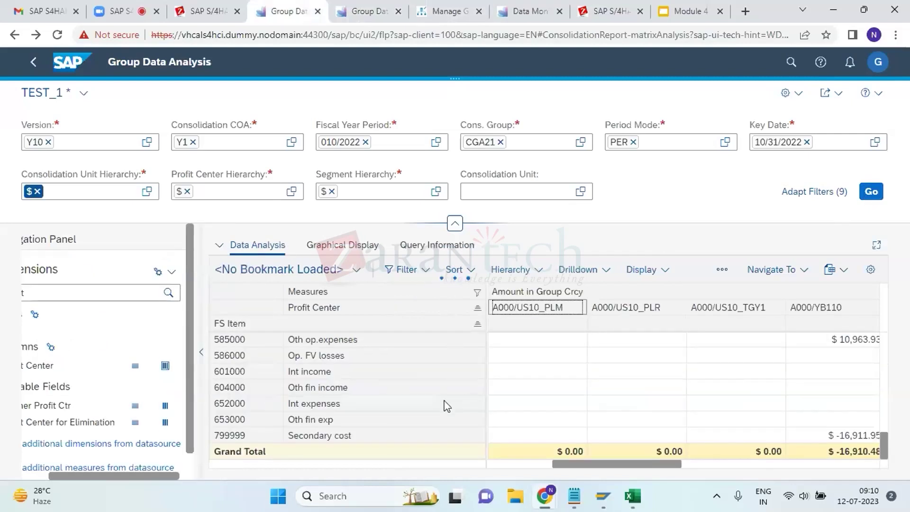
pyautogui.click(76, 66)
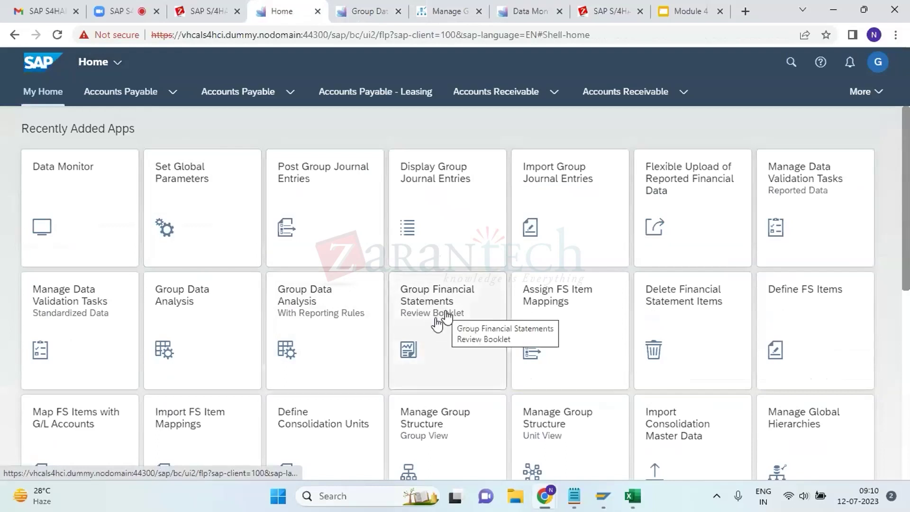
pyautogui.click(340, 345)
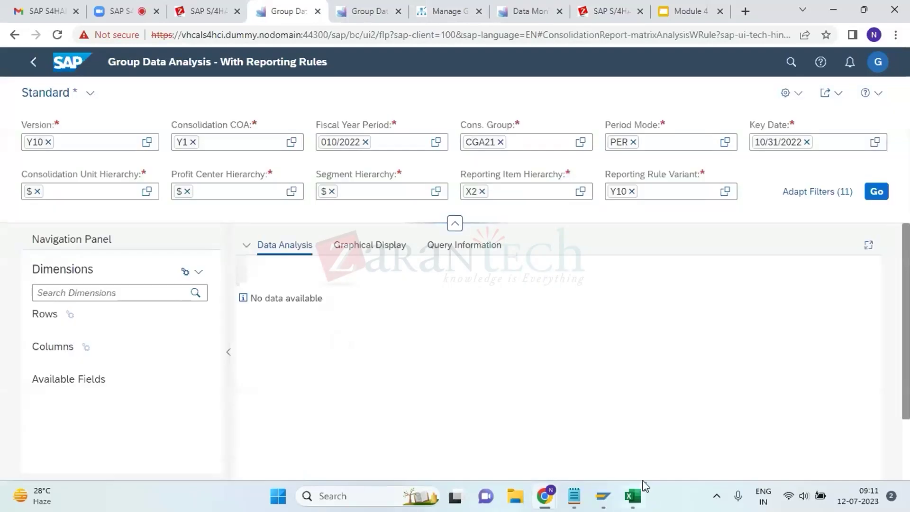
# Switch to Excel and open the Book1 workbook stored on the desktop
pyautogui.click(632, 496)
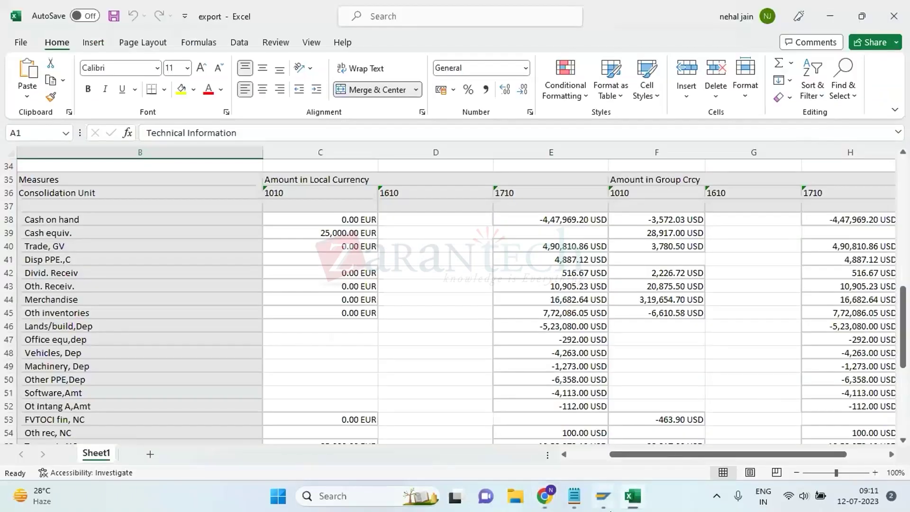
pyautogui.click(533, 335)
pyautogui.press('super+d')
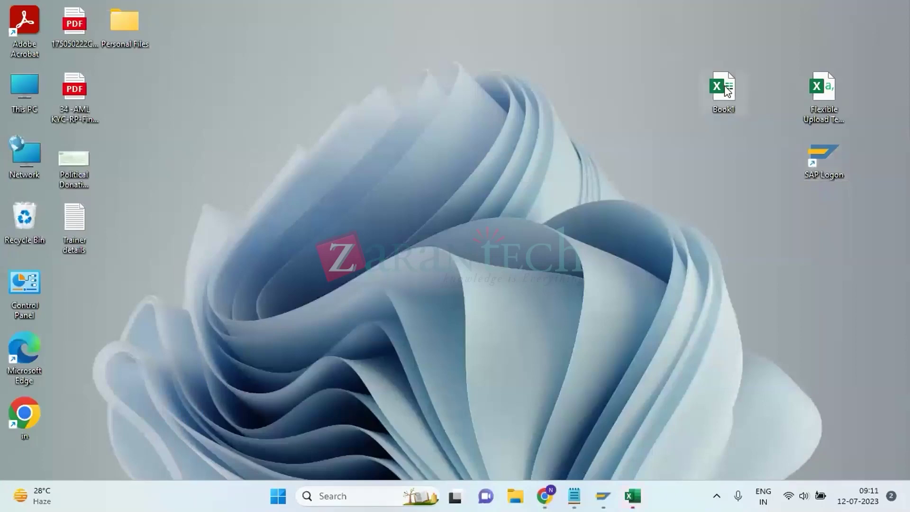
pyautogui.doubleClick(728, 91)
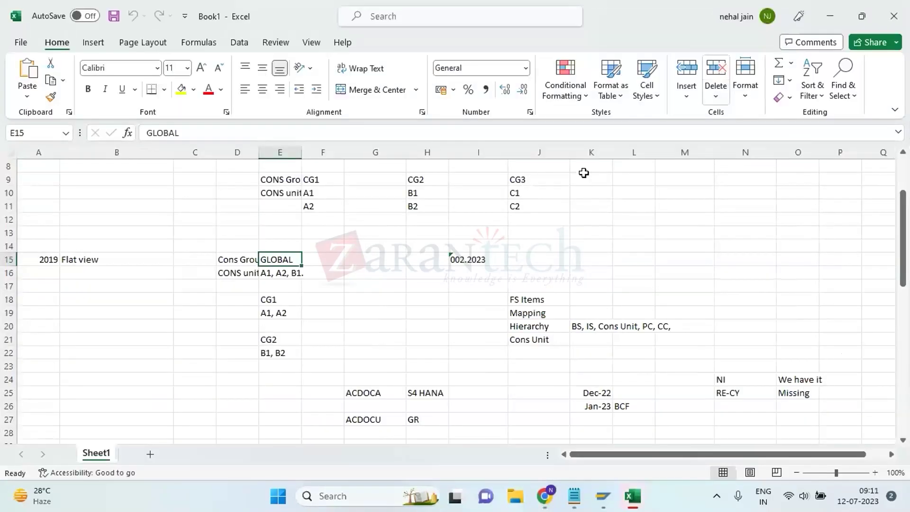
# Enter the heading "Reporting Rule" in cell B27 of the notes sheet
pyautogui.click(145, 425)
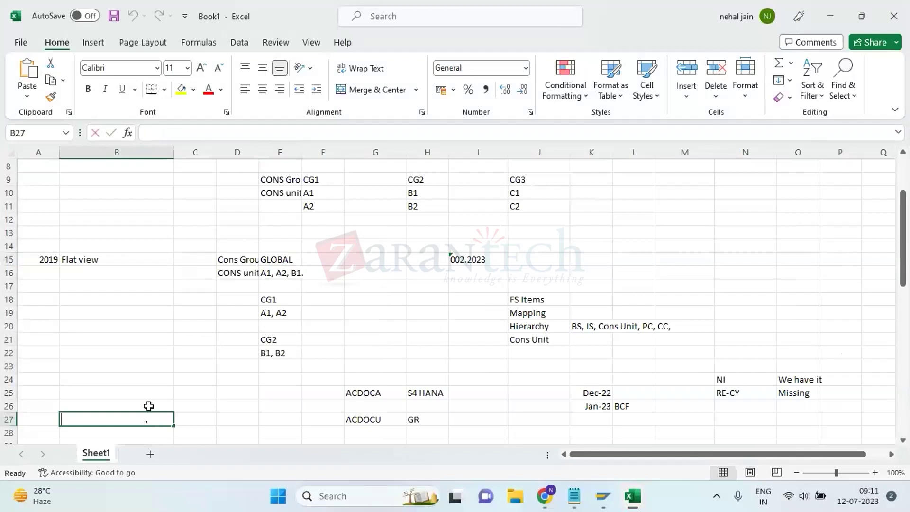
pyautogui.write('Reposting')
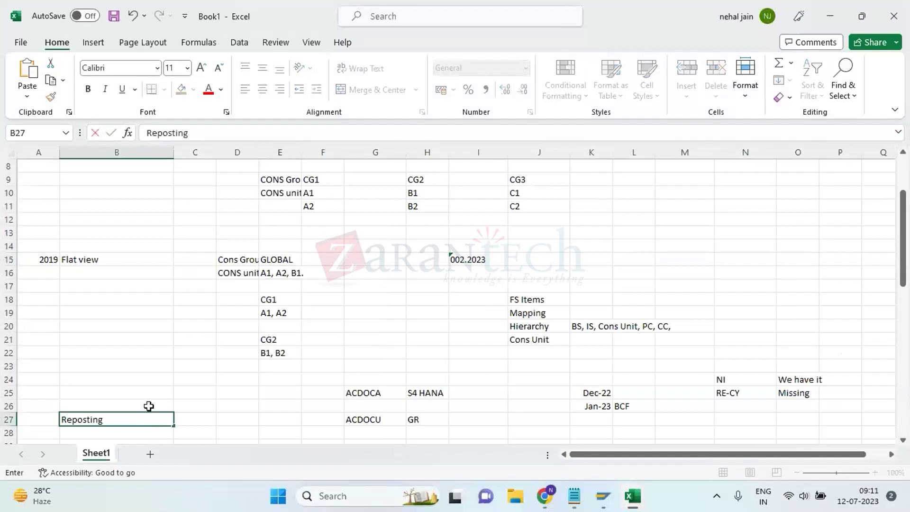
pyautogui.press('BackSpace')
pyautogui.press('BackSpace')
pyautogui.press('BackSpace')
pyautogui.press('BackSpace')
pyautogui.press('BackSpace')
pyautogui.press('BackSpace')
pyautogui.write('ring Rules')
pyautogui.press('BackSpace')
pyautogui.press('BackSpace')
pyautogui.press('BackSpace')
pyautogui.write('le')
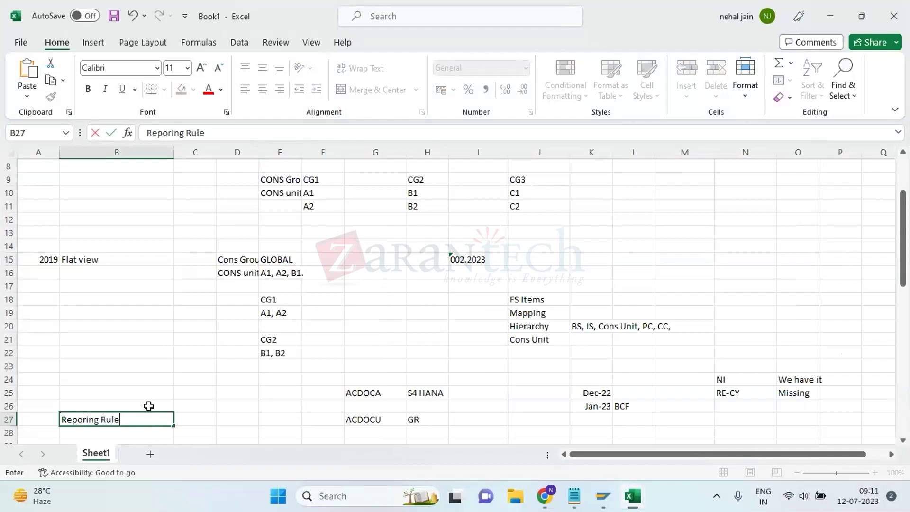
pyautogui.press('Left')
pyautogui.press('Right')
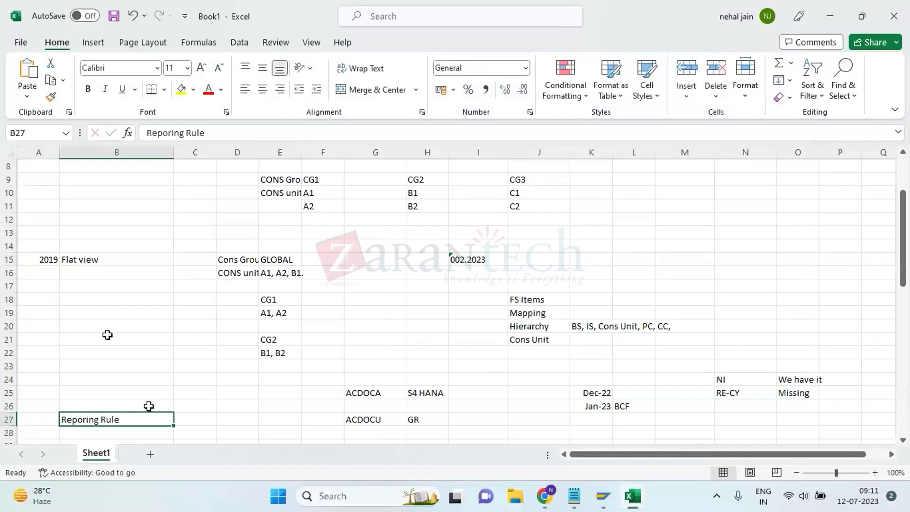
pyautogui.click(173, 135)
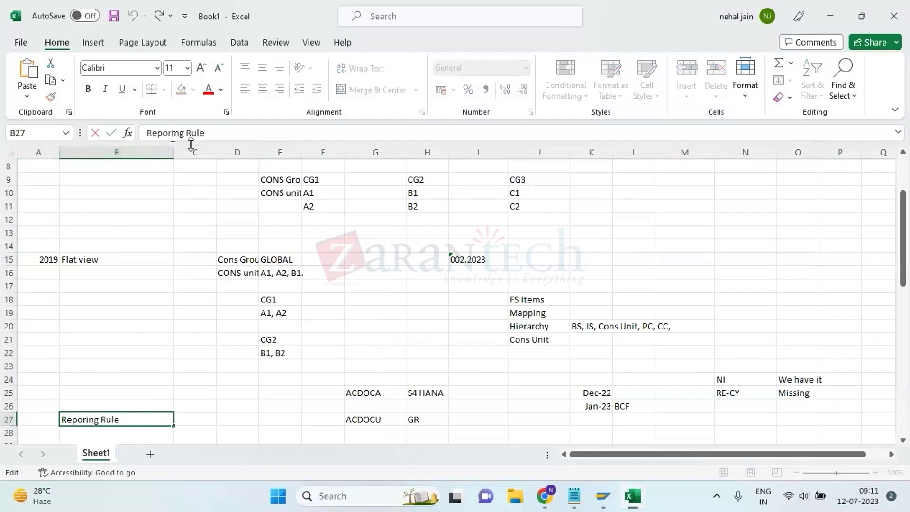
pyautogui.write('t')
pyautogui.press('Return')
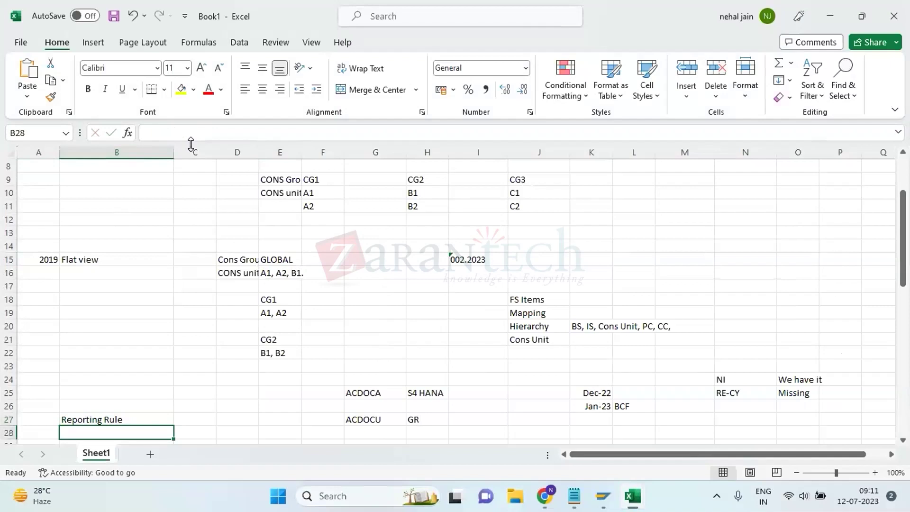
# Enter "- Get the Hierarchy from Business." in cell B28 as the first point under the Reporting Rule heading
pyautogui.write('-0')
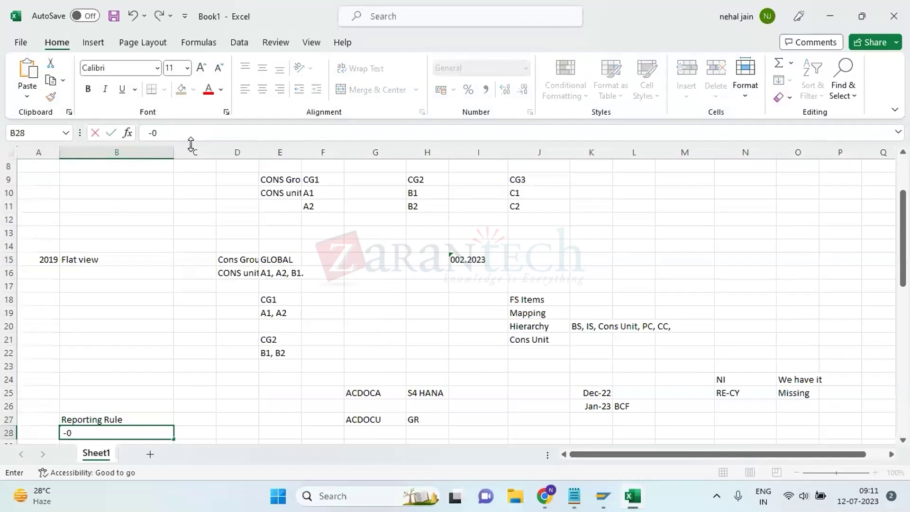
pyautogui.press('BackSpace')
pyautogui.write('Def')
pyautogui.press('BackSpace')
pyautogui.press('BackSpace')
pyautogui.press('BackSpace')
pyautogui.write('Get the Hirar')
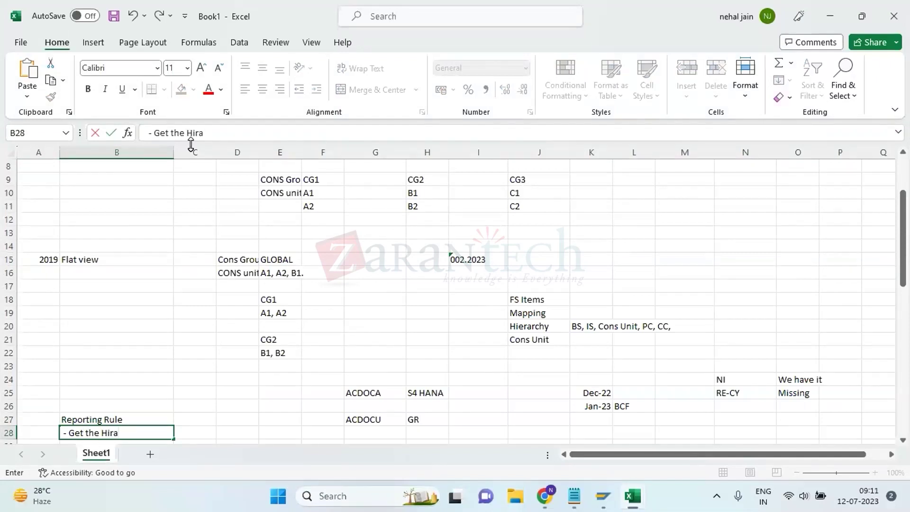
pyautogui.press('BackSpace')
pyautogui.press('BackSpace')
pyautogui.press('BackSpace')
pyautogui.write('erarchy  from Business .')
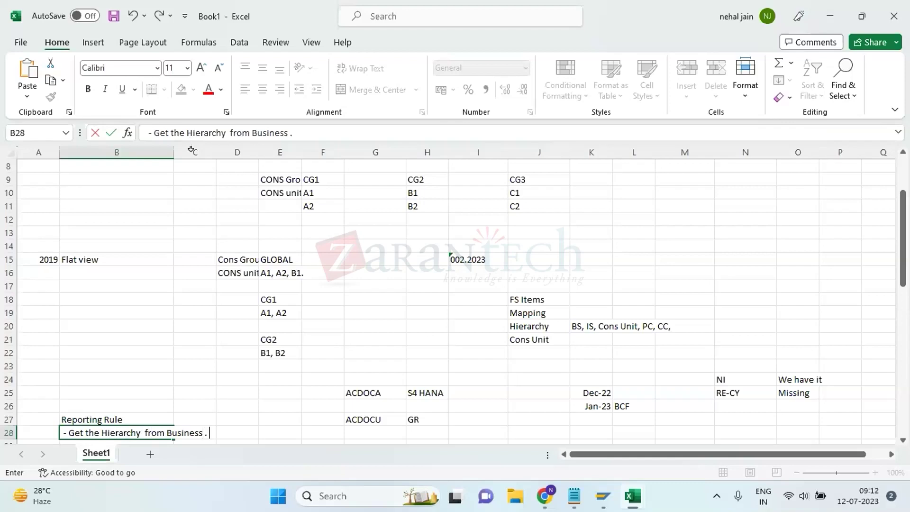
pyautogui.press('BackSpace')
pyautogui.press('BackSpace')
pyautogui.write('.')
pyautogui.press('Return')
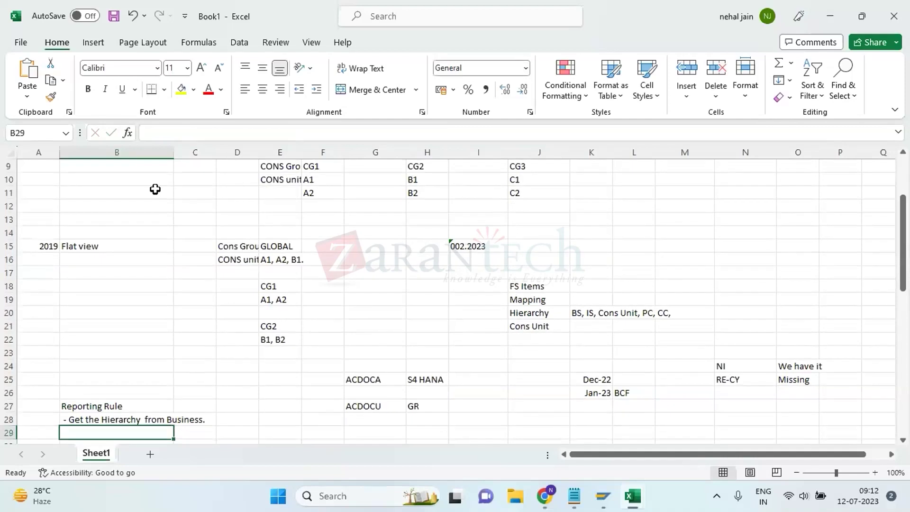
# Add "- Reporting Items" in cell B29 as the second point under the Reporting Rule heading
pyautogui.write('-')
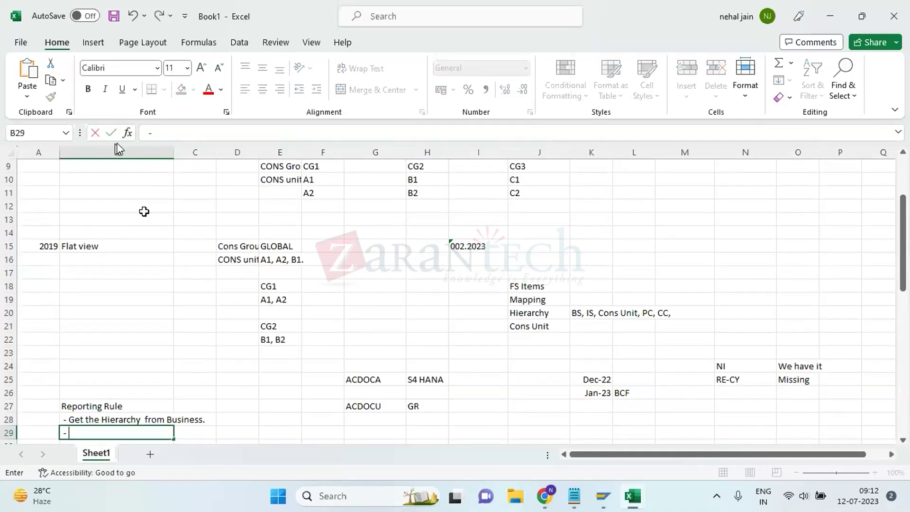
pyautogui.write(' Reporting Items')
pyautogui.press('Return')
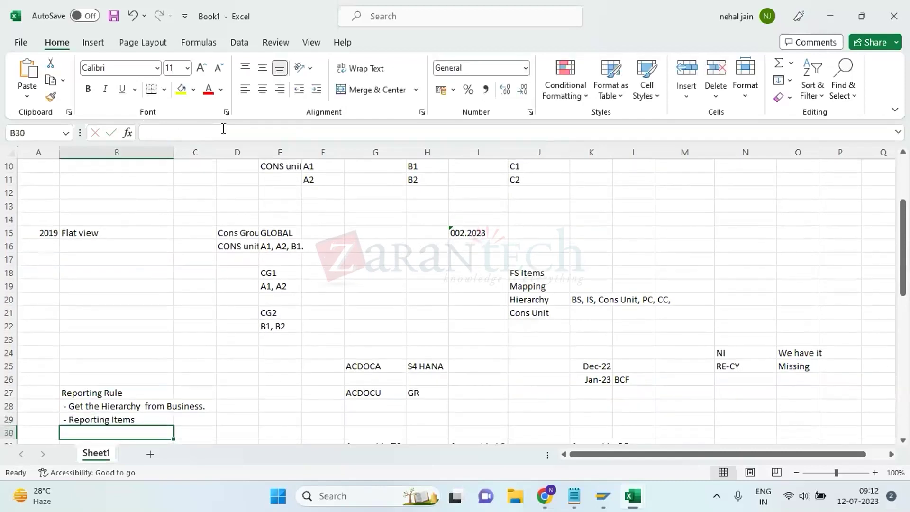
# Switch back to SAP in Chrome, leave the Data Monitor for the home page, and open the Define FS Items app
pyautogui.hotkey('alt', 'Tab')
pyautogui.hotkey('alt', 'Tab')
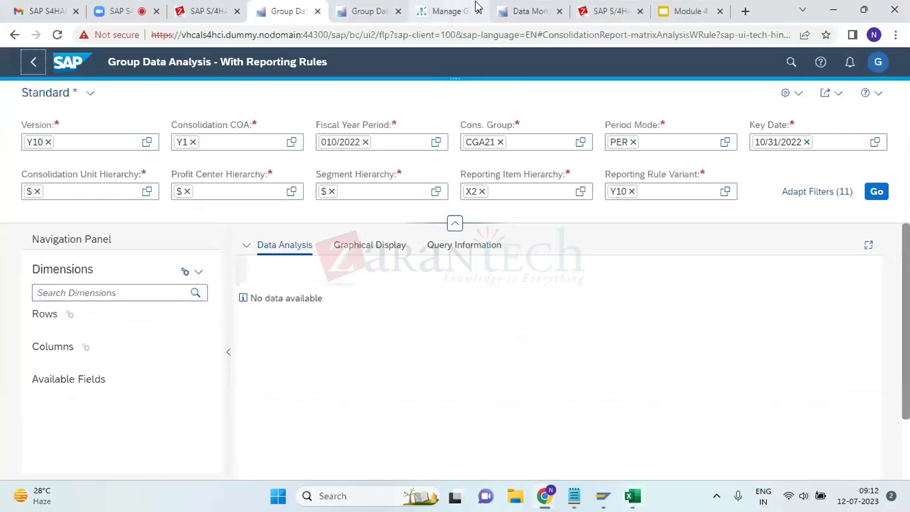
pyautogui.click(506, 8)
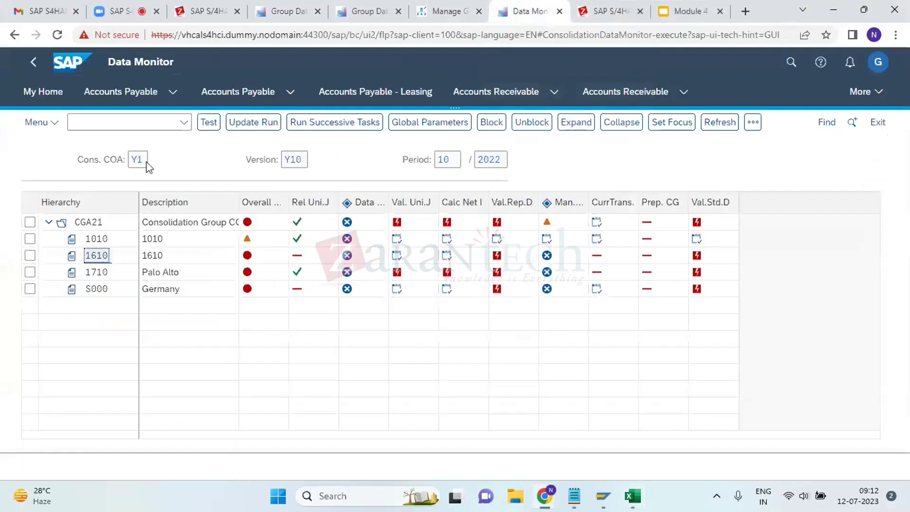
pyautogui.click(57, 62)
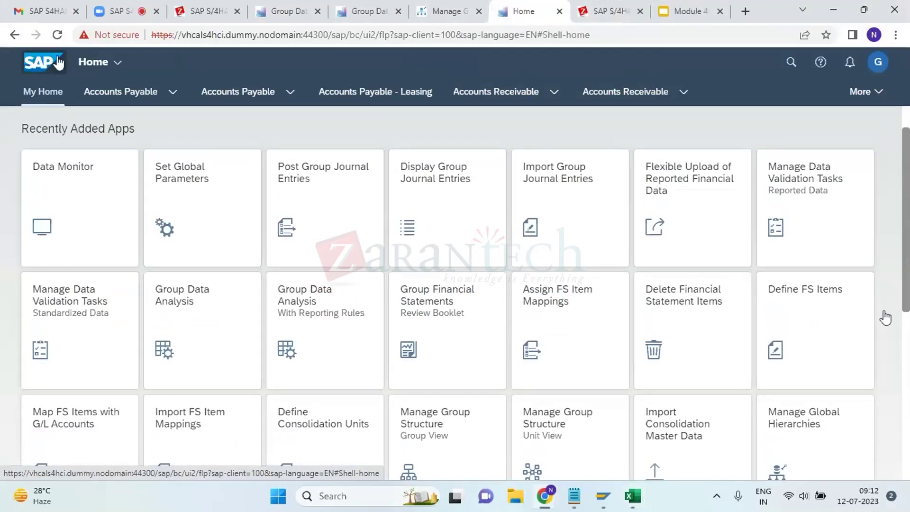
pyautogui.click(812, 329)
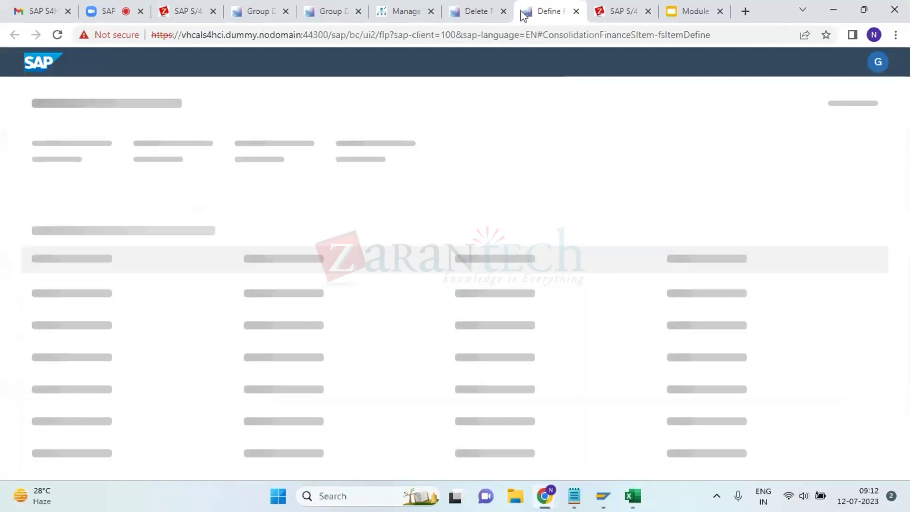
# Close the Delete FS item app's browser tab and filter the financial statement items by the types REPT and STAT
pyautogui.click(504, 11)
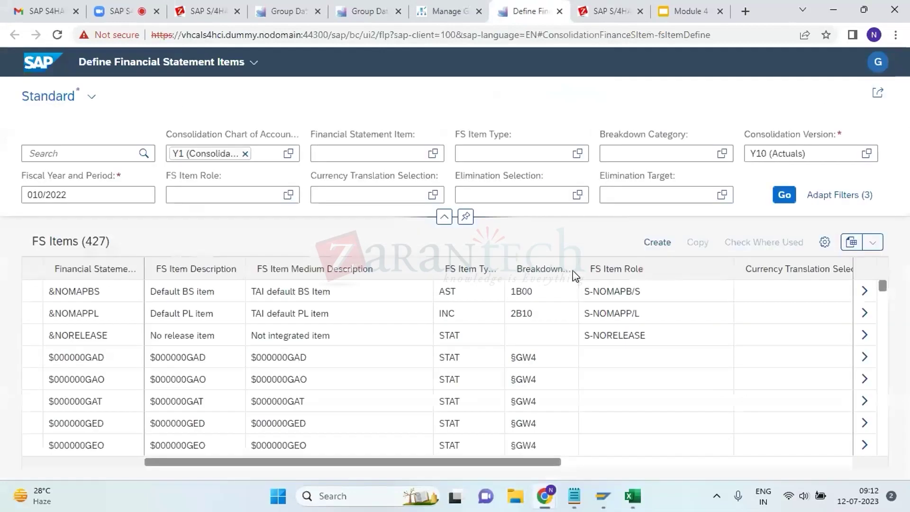
pyautogui.click(579, 154)
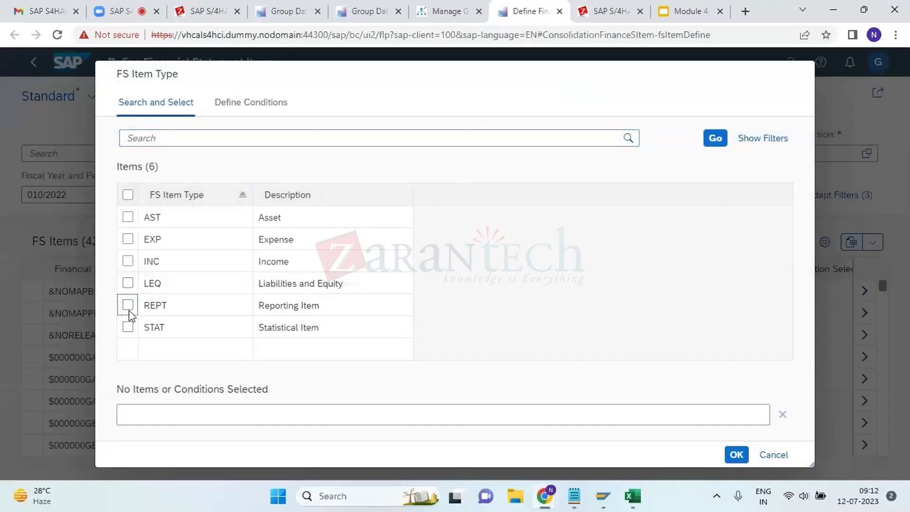
pyautogui.click(128, 305)
pyautogui.click(128, 327)
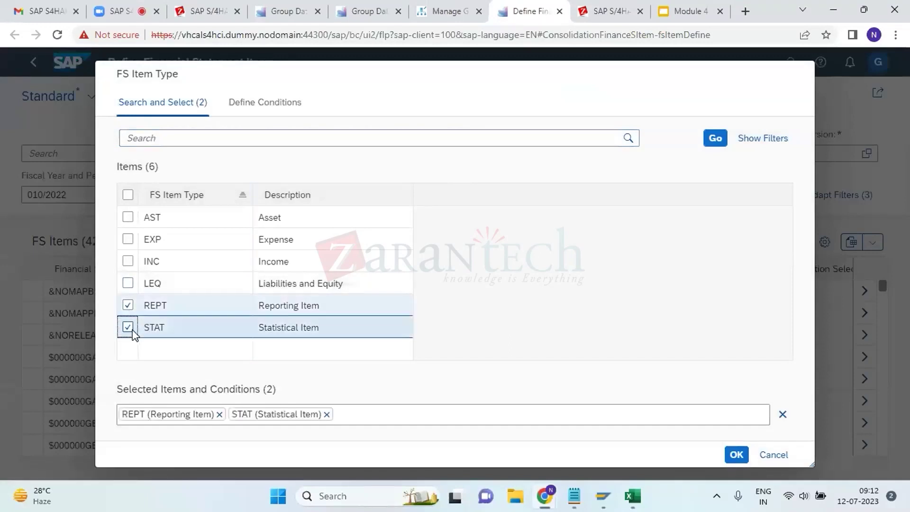
pyautogui.click(737, 455)
pyautogui.click(786, 197)
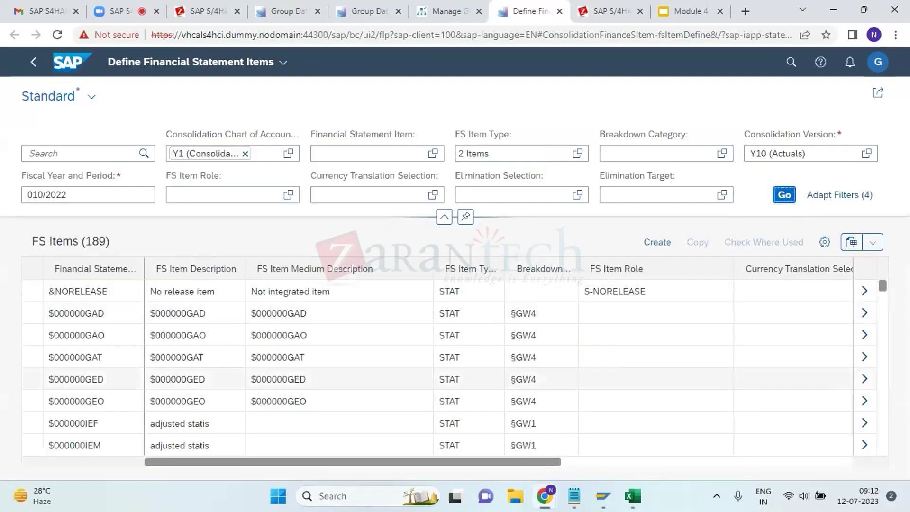
# Look through the filtered FS items for the SCE and SCF reporting items and select the item type of SCF100
pyautogui.scroll(-15, 474, 407)
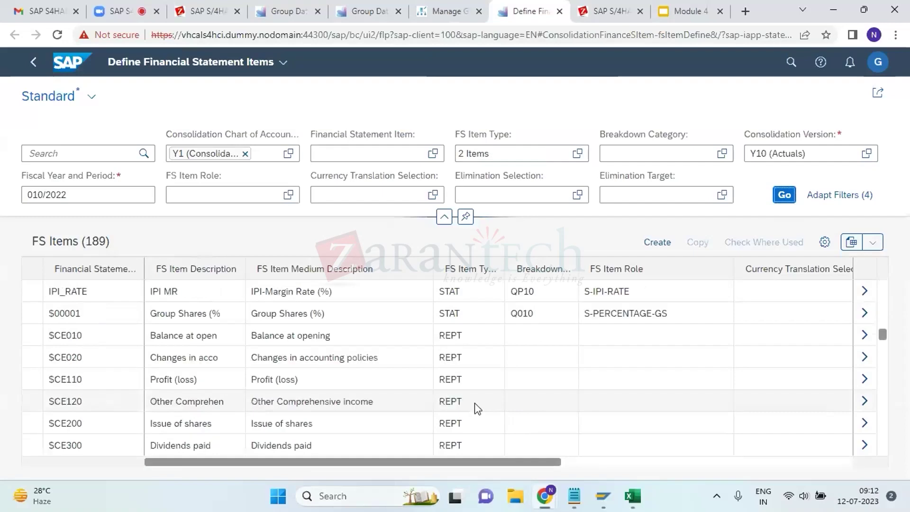
pyautogui.scroll(3, 475, 409)
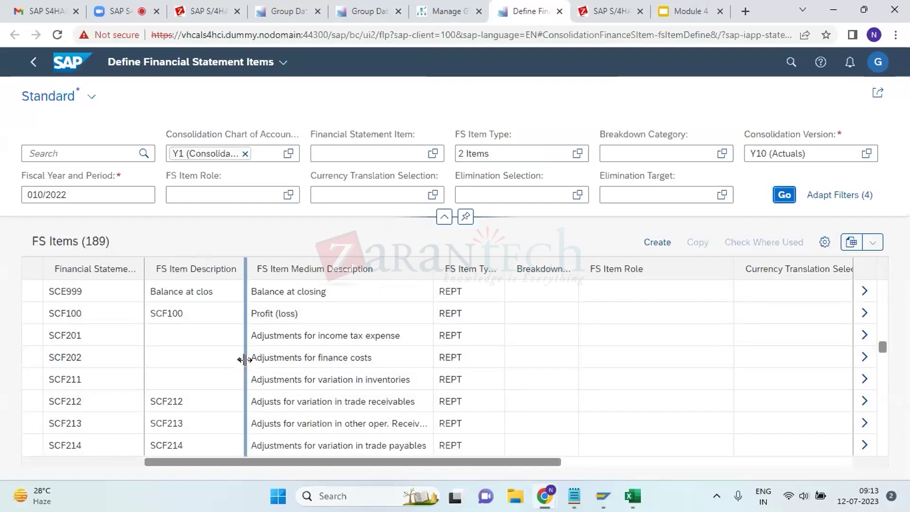
pyautogui.click(462, 317)
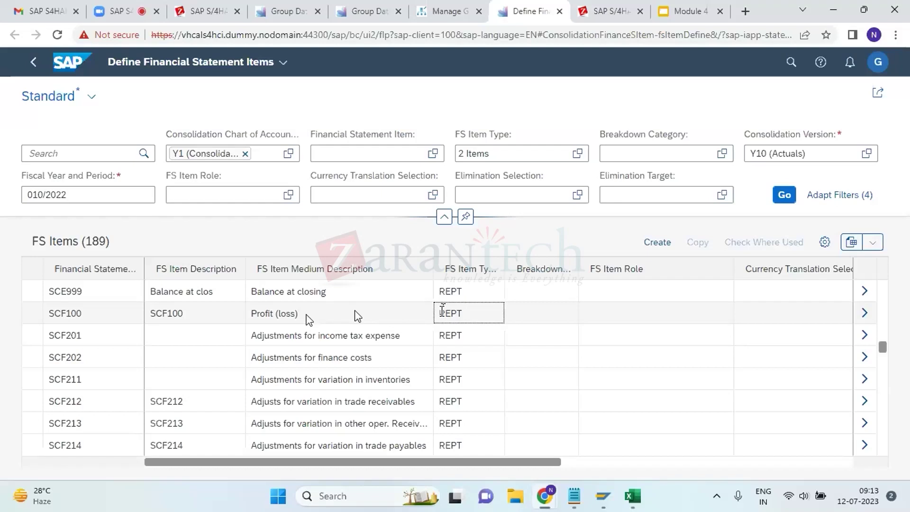
# Switch to Manage Global Hierarchies and expand the BS hierarchy's current assets through TAC100 to the items under T11100 (Cash and cash equivalents)
pyautogui.click(448, 7)
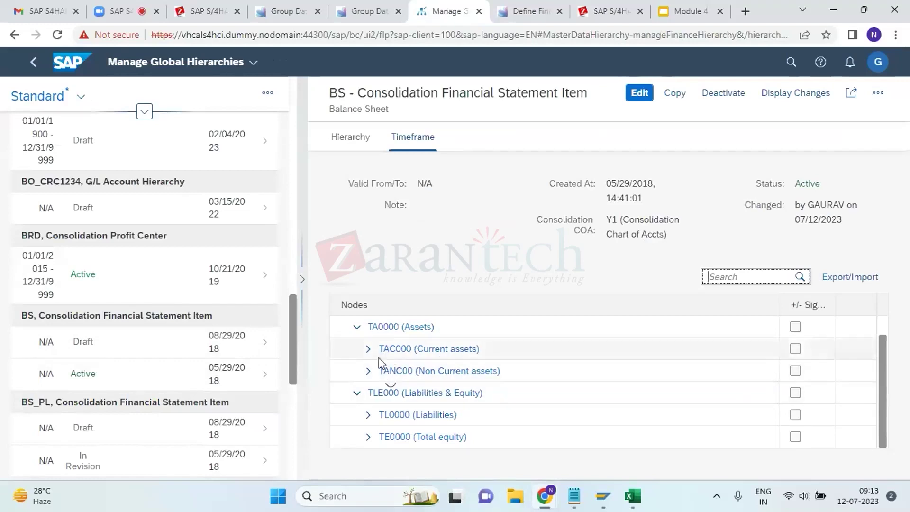
pyautogui.click(368, 351)
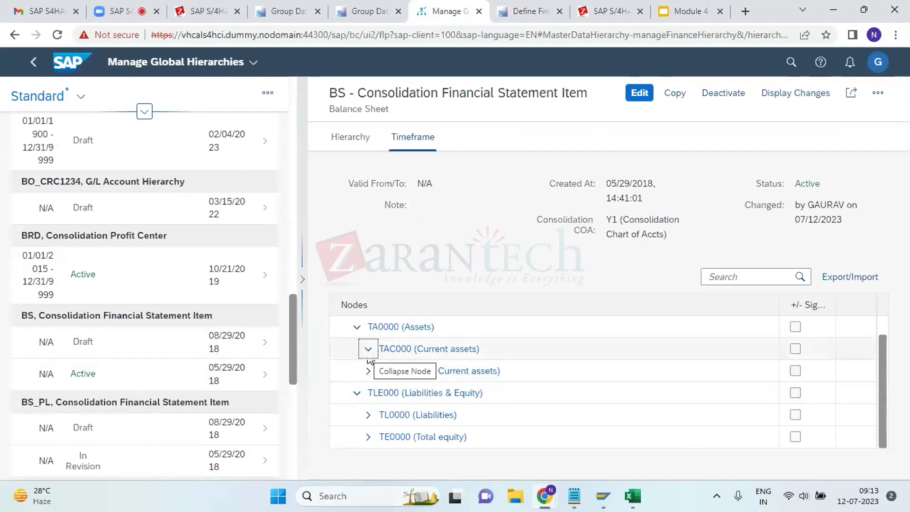
pyautogui.click(377, 375)
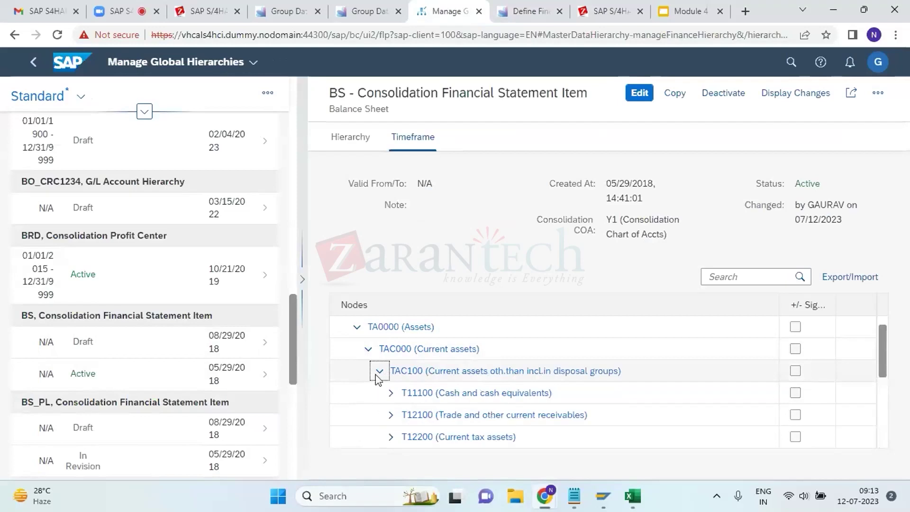
pyautogui.click(401, 393)
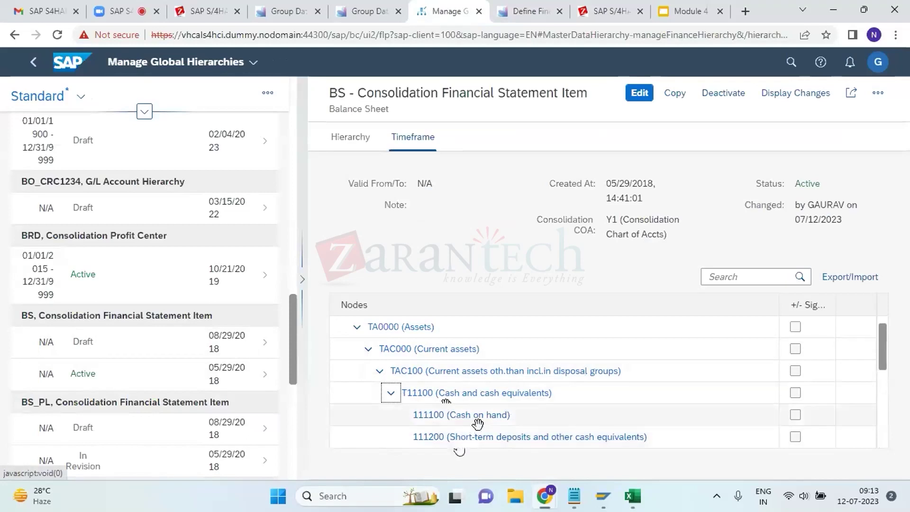
pyautogui.scroll(-4, 474, 432)
pyautogui.scroll(5, 474, 422)
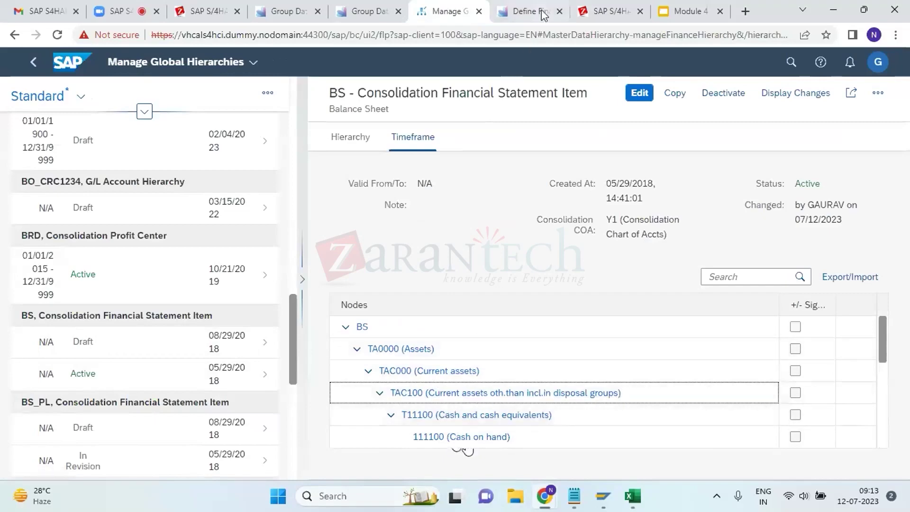
# Search the global hierarchies for X2 and open the active version of the X2 Consolidation Reporting Item hierarchy
pyautogui.click(526, 10)
pyautogui.click(445, 11)
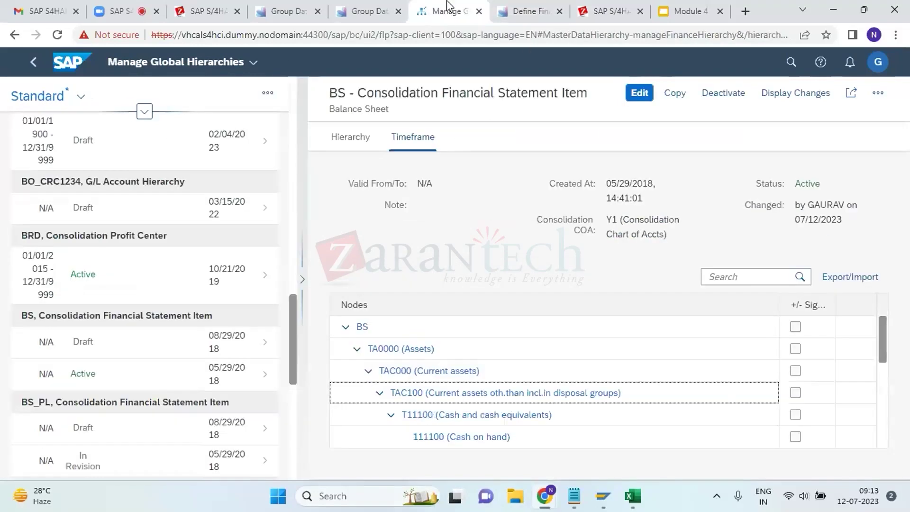
pyautogui.scroll(-5, 138, 469)
pyautogui.scroll(-1, 138, 474)
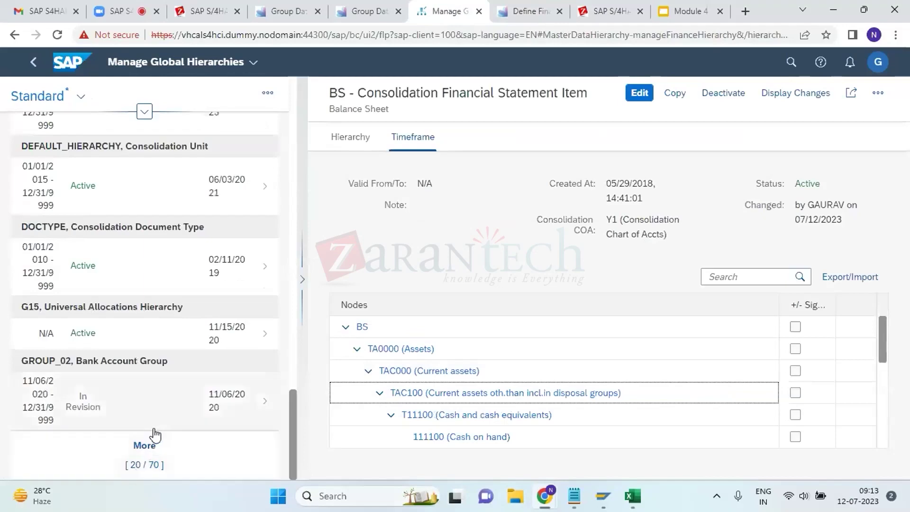
pyautogui.click(144, 446)
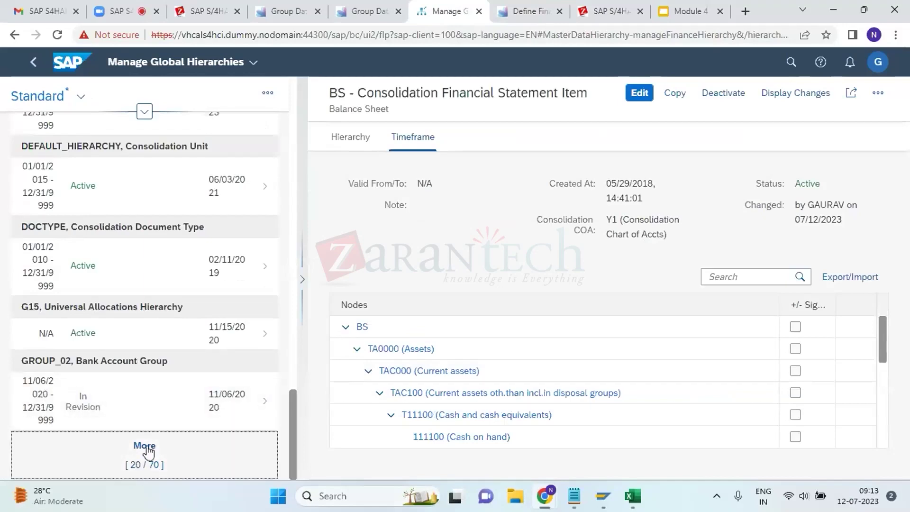
pyautogui.scroll(5, 164, 282)
pyautogui.scroll(10, 165, 283)
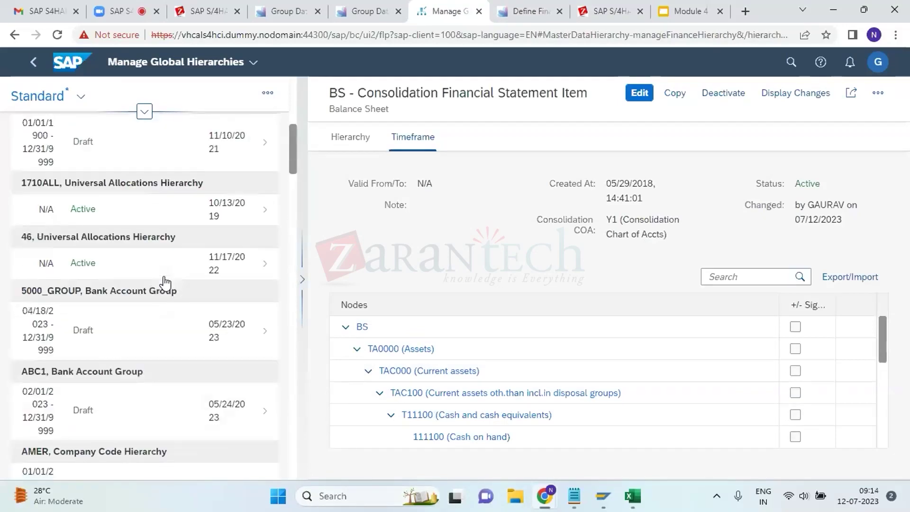
pyautogui.click(89, 153)
pyautogui.write('X2')
pyautogui.press('Return')
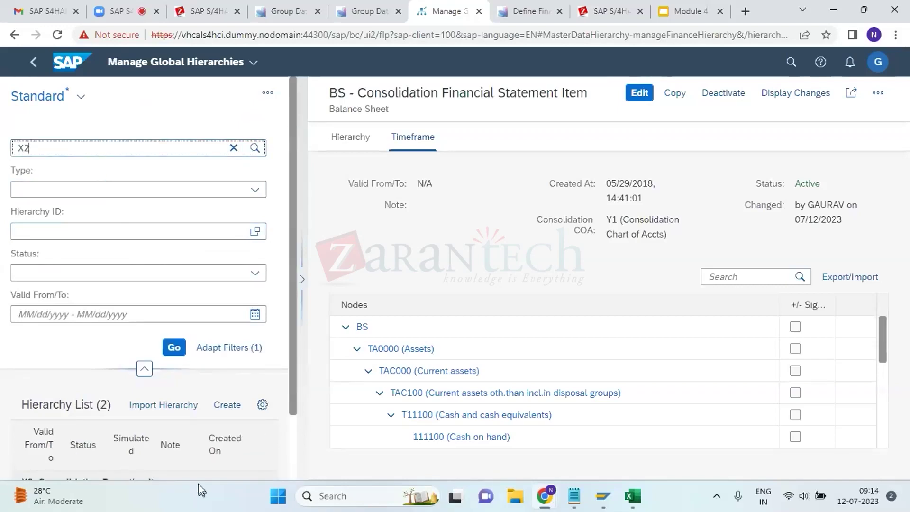
pyautogui.click(190, 474)
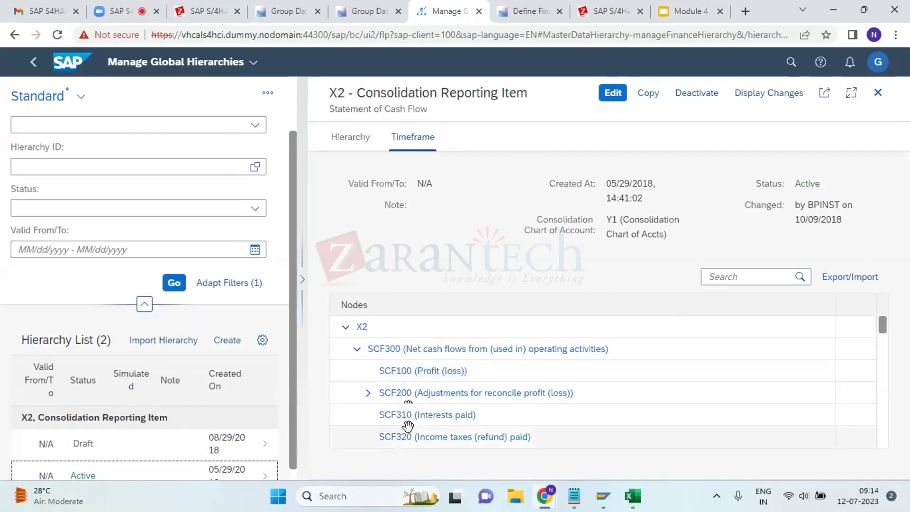
# Expand SCF200 in the X2 hierarchy, view its node details, and compare it with the defined financial statement items
pyautogui.click(367, 394)
pyautogui.click(368, 393)
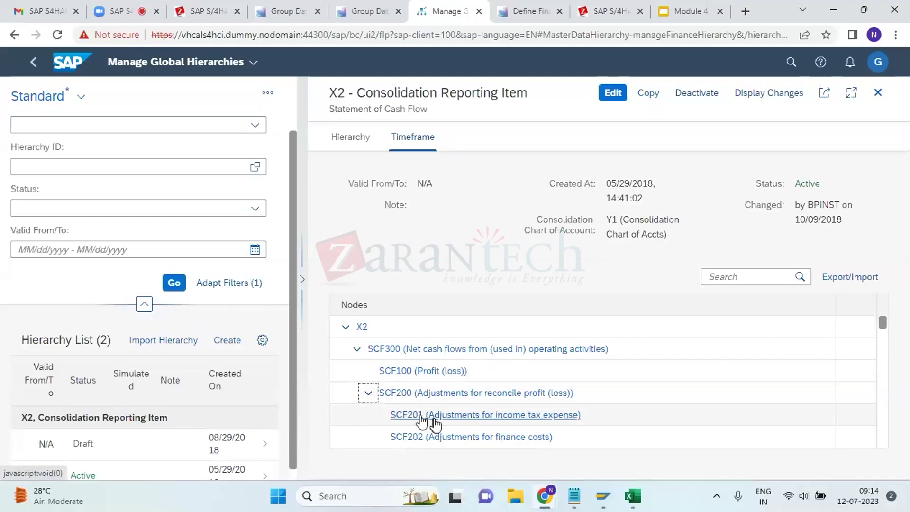
pyautogui.click(397, 396)
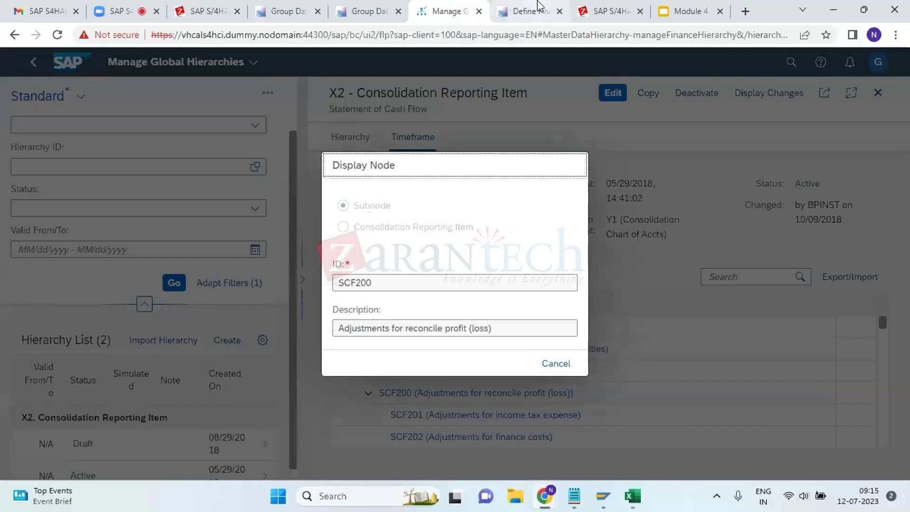
pyautogui.click(528, 10)
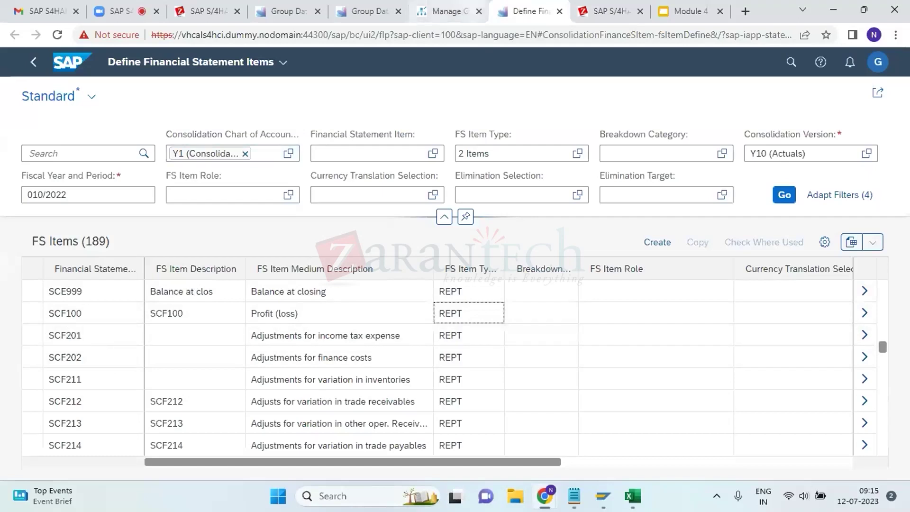
pyautogui.click(470, 9)
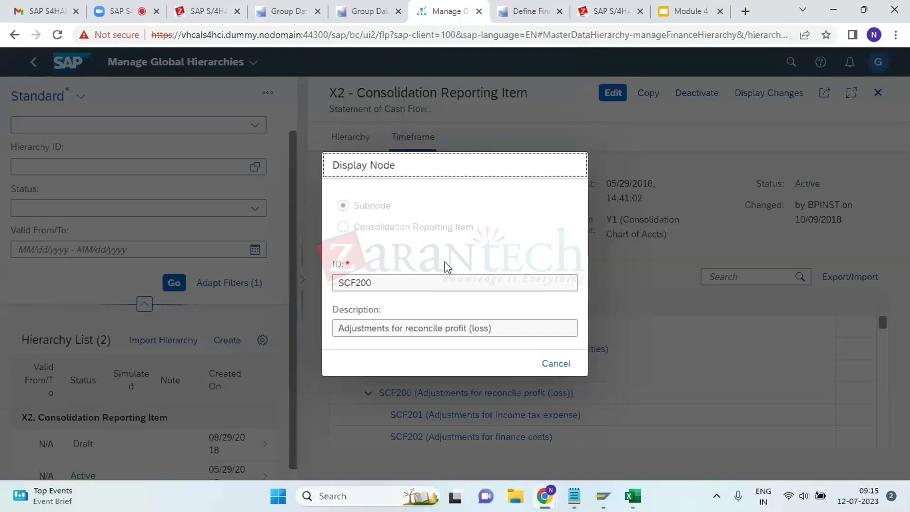
pyautogui.click(557, 364)
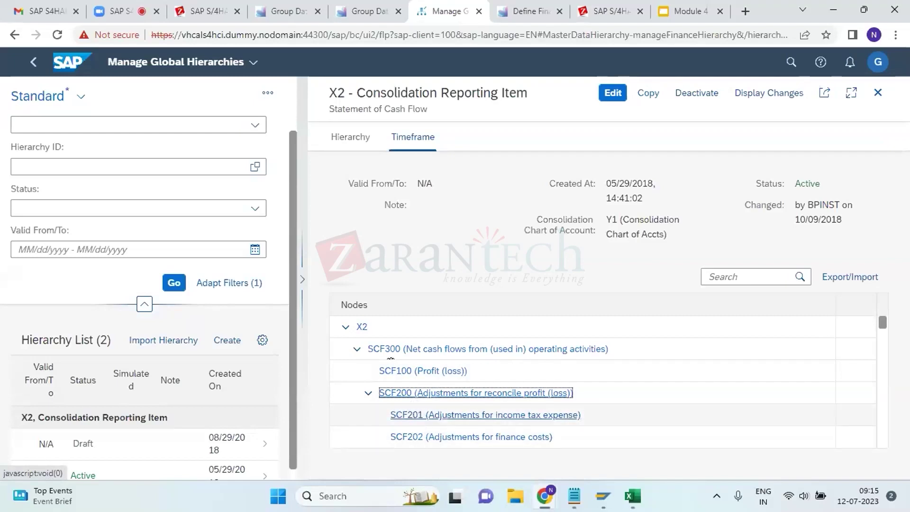
# Check SCF100 in the financial statement items list, then view and close its node details in the X2 hierarchy
pyautogui.click(527, 15)
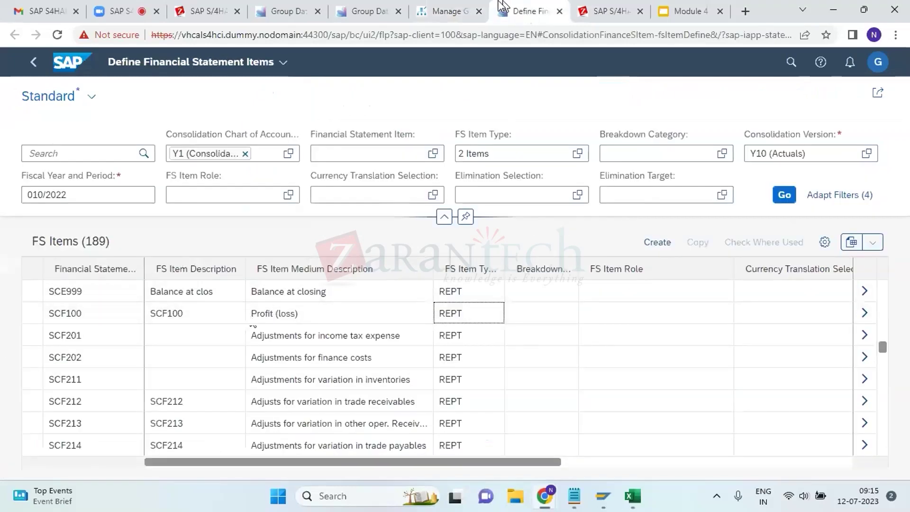
pyautogui.click(445, 11)
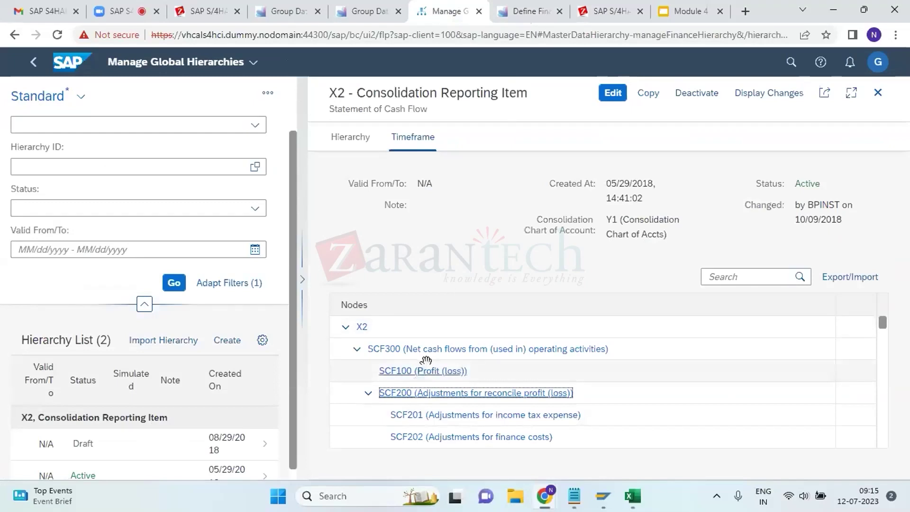
pyautogui.click(425, 374)
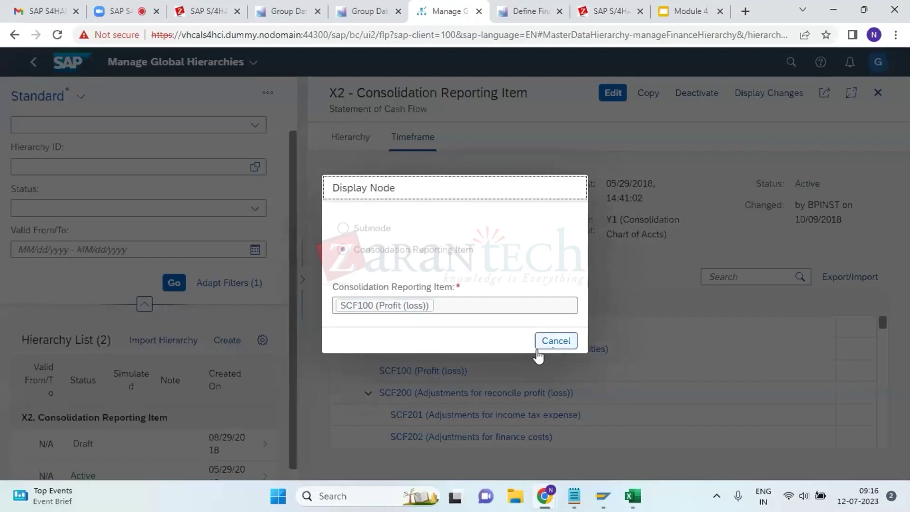
pyautogui.click(554, 340)
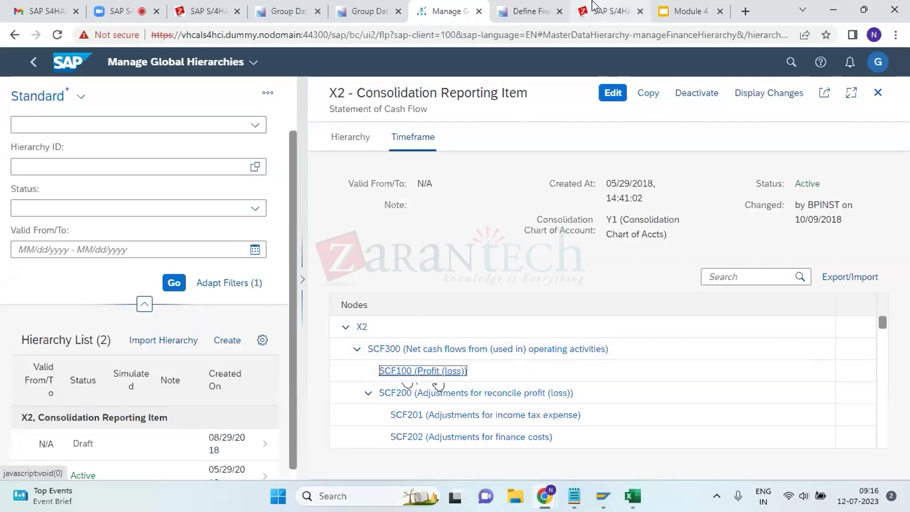
# Switch to the Excel notes and add "- Define Reporting Rules" in cell B30 as the third Reporting Rule point
pyautogui.click(633, 496)
pyautogui.click(669, 440)
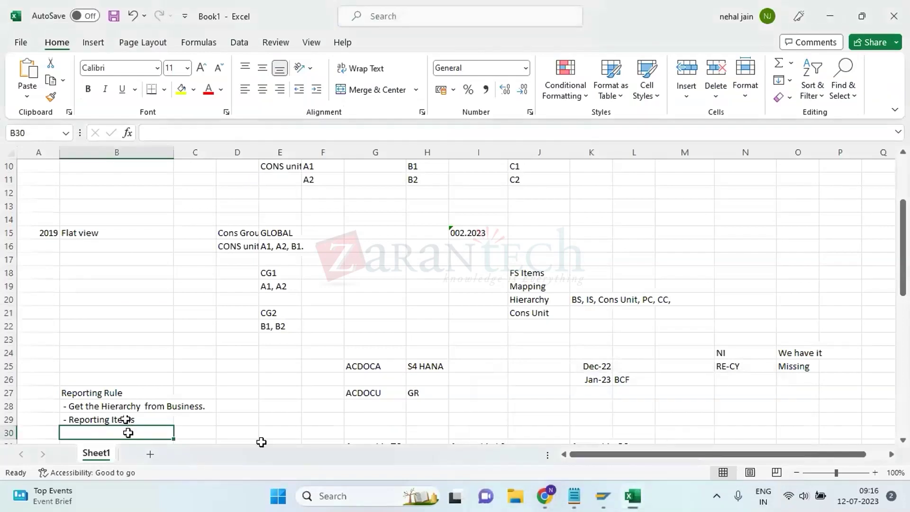
pyautogui.doubleClick(128, 432)
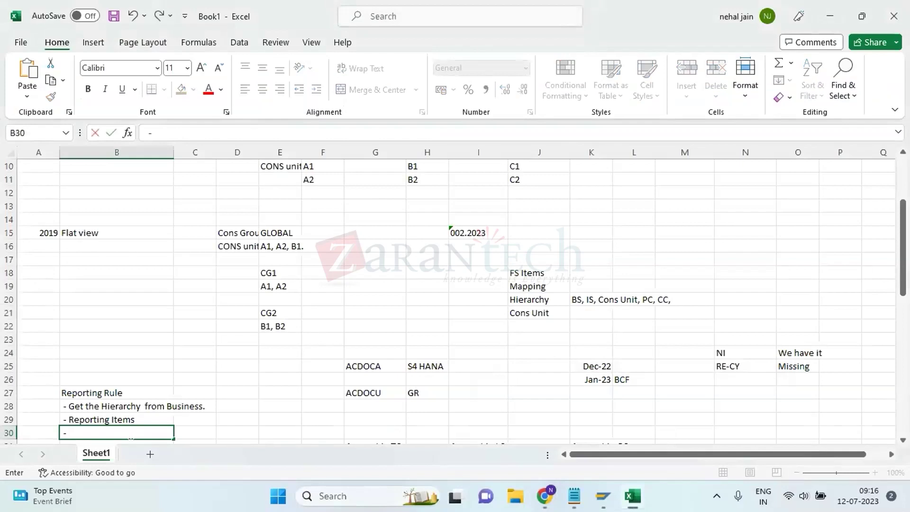
pyautogui.write('- Define Rep')
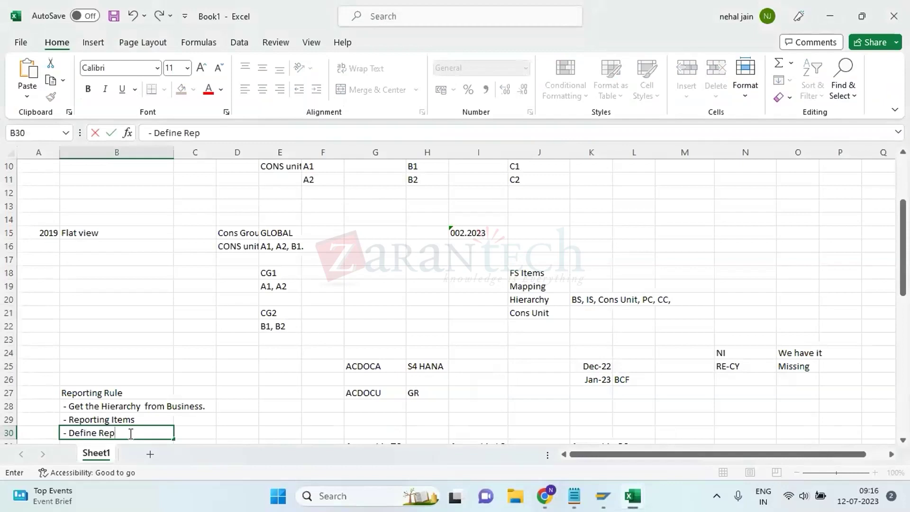
pyautogui.write('orting Rules')
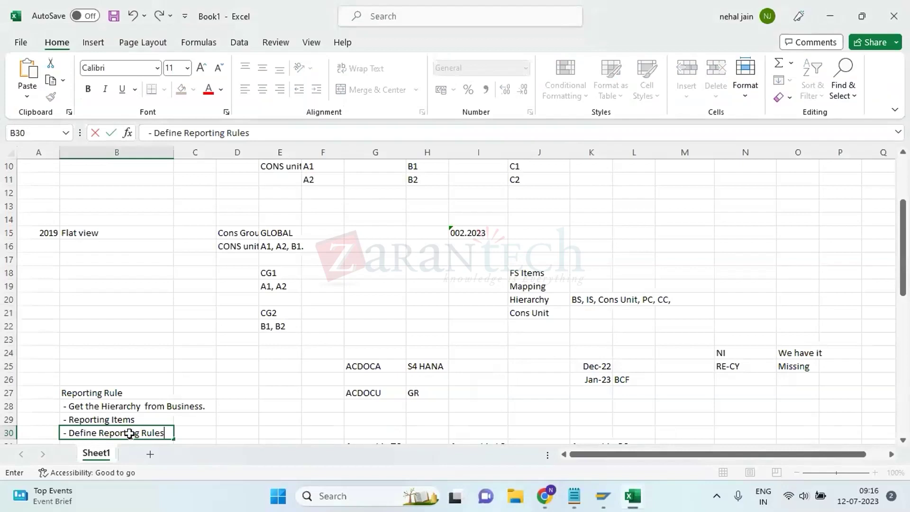
pyautogui.press('Return')
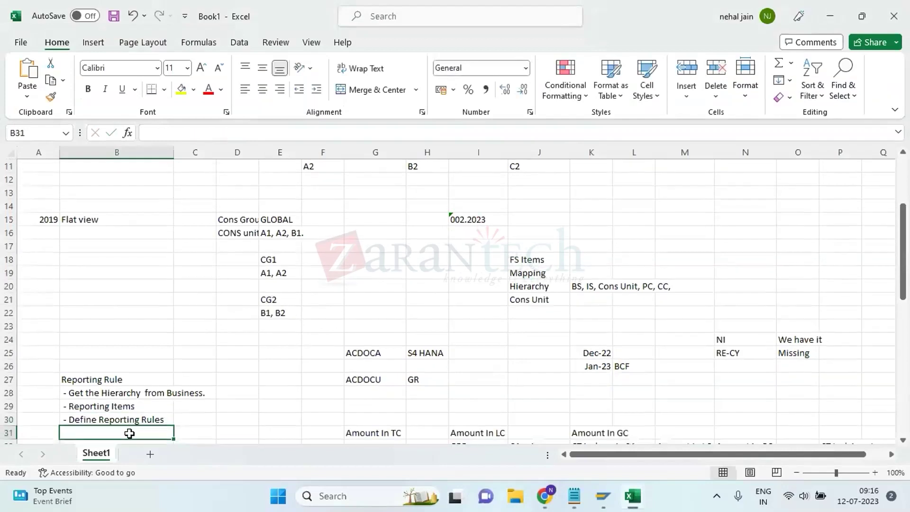
# Select the Reporting Items note in B29, then return to Chrome and review the reporting items under SCF200 in the X2 hierarchy
pyautogui.click(118, 408)
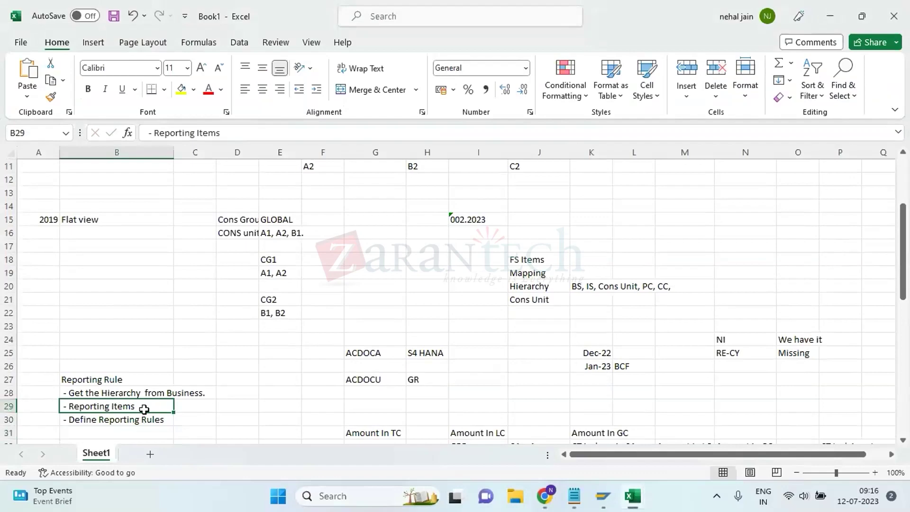
pyautogui.hotkey('alt', 'Tab')
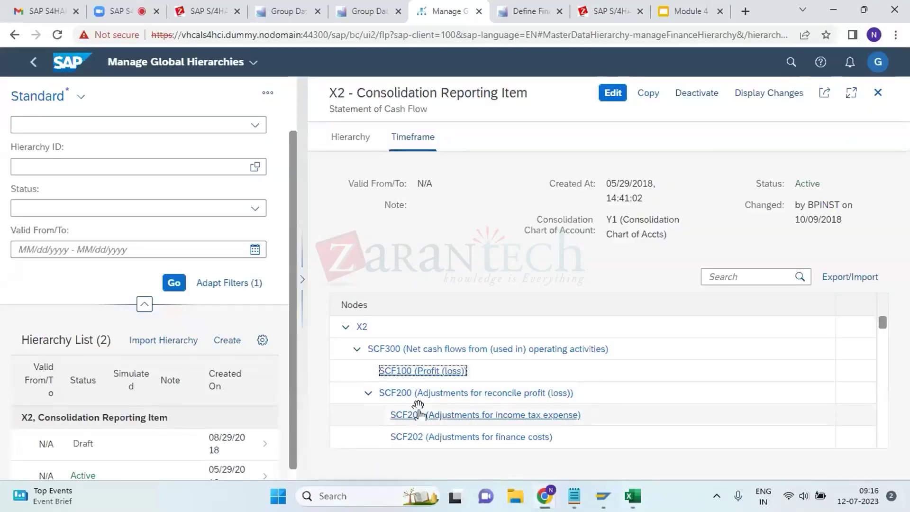
pyautogui.scroll(-1, 427, 443)
pyautogui.scroll(-5, 427, 370)
pyautogui.scroll(5, 427, 370)
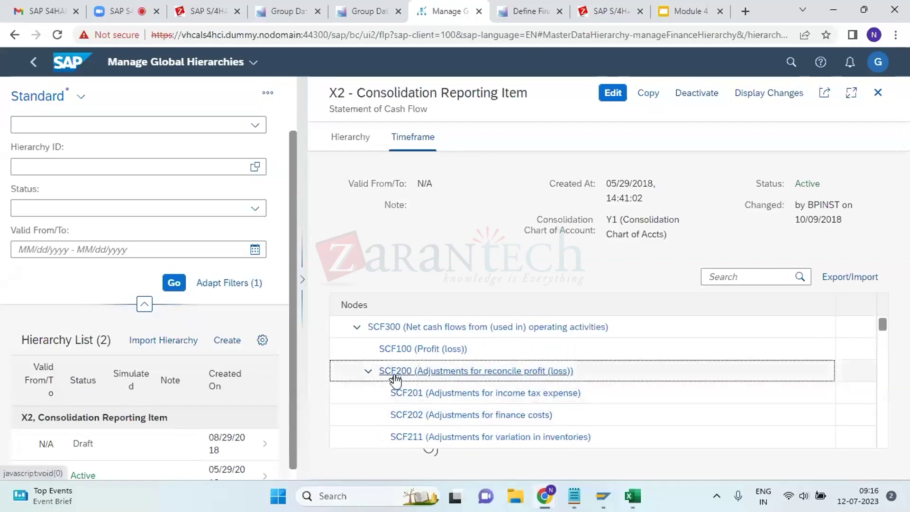
# View the node details of SCF200 in the X2 hierarchy again and close them
pyautogui.click(394, 372)
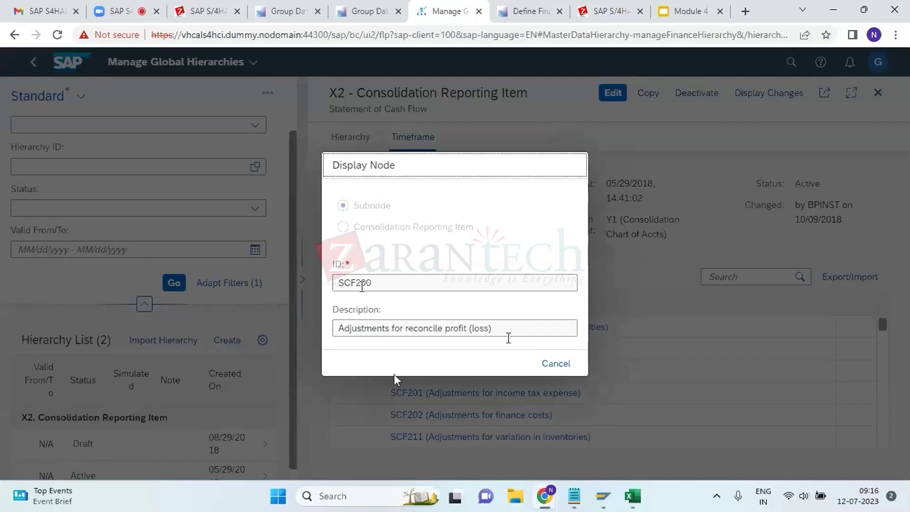
pyautogui.click(557, 363)
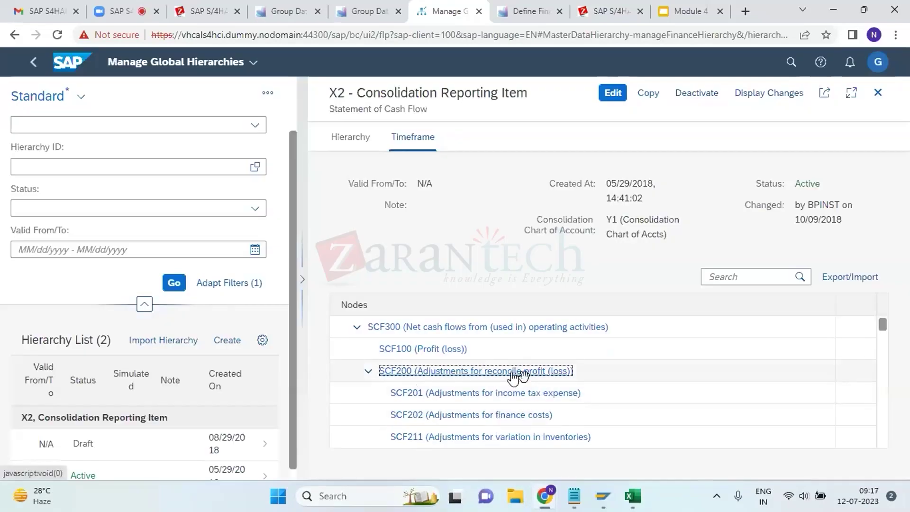
# Leave Group Data Analysis - With Reporting Rules for the SAP home page and open the Define Reporting Rules app
pyautogui.click(367, 7)
pyautogui.click(298, 10)
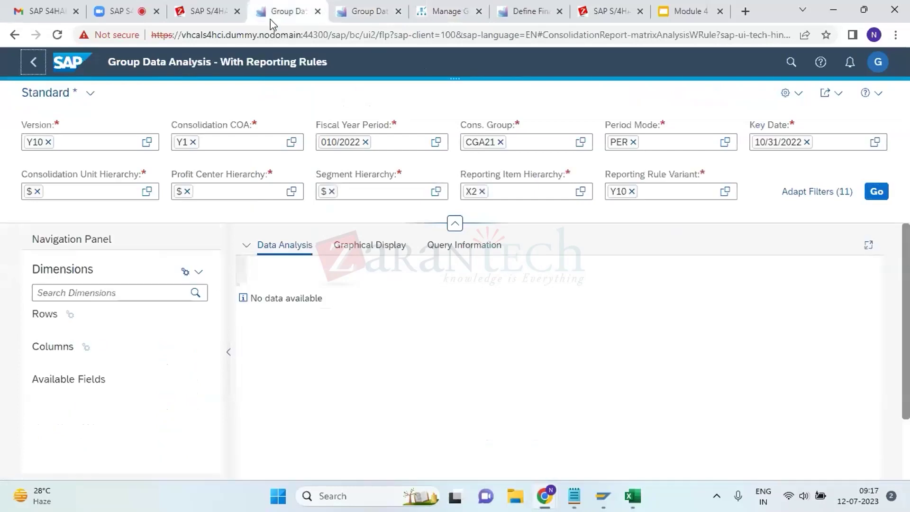
pyautogui.click(76, 68)
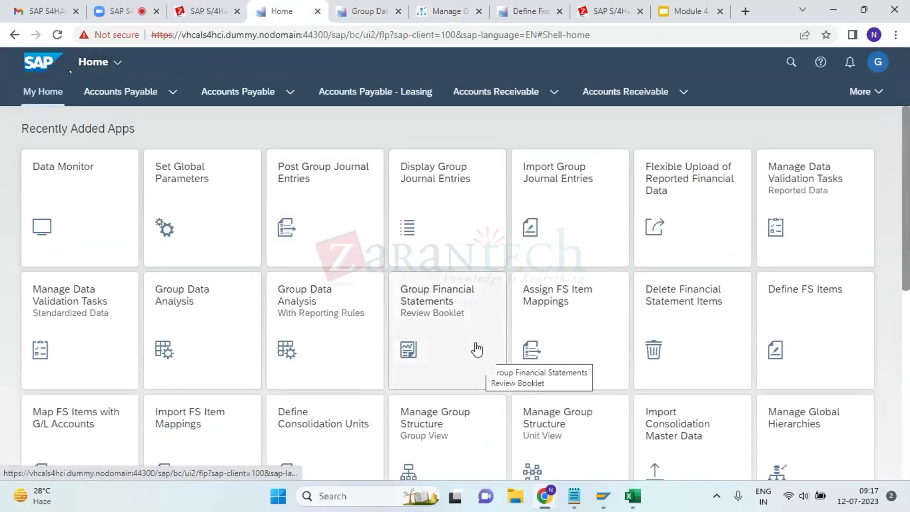
pyautogui.scroll(-2, 480, 361)
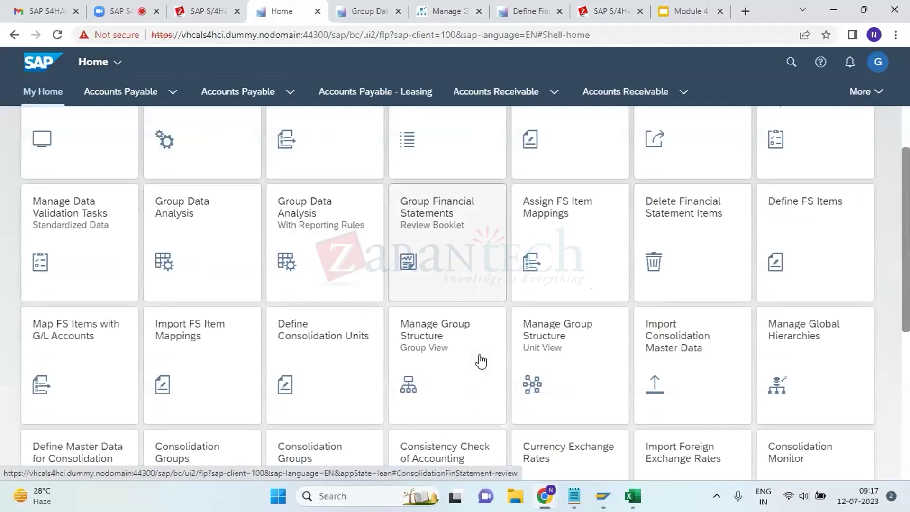
pyautogui.scroll(-3, 391, 384)
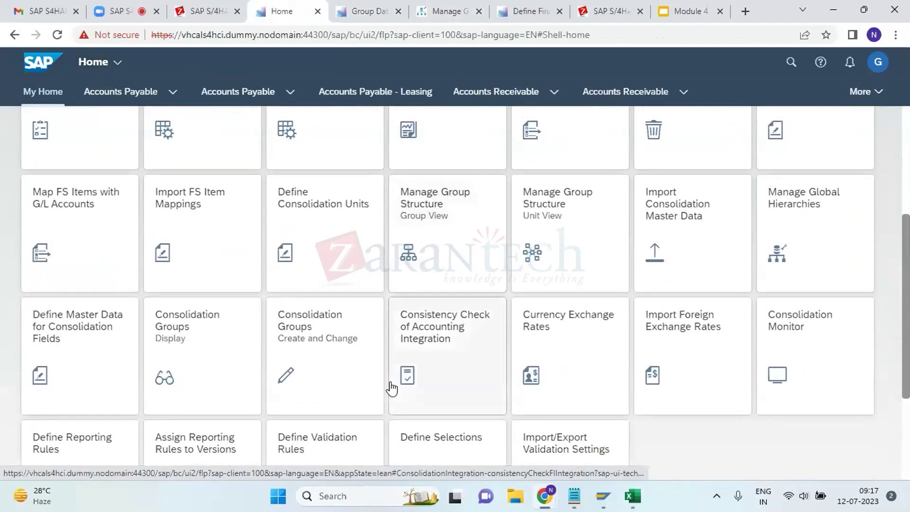
pyautogui.scroll(-2, 392, 388)
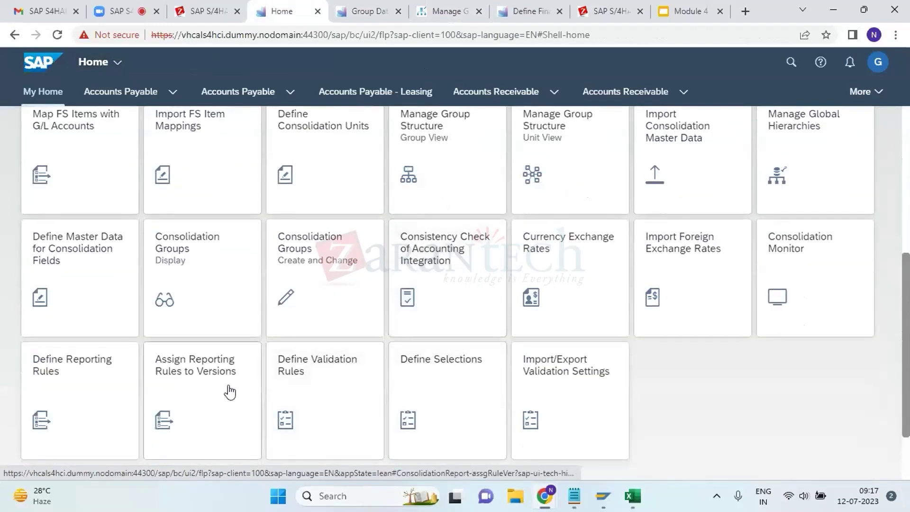
pyautogui.click(66, 388)
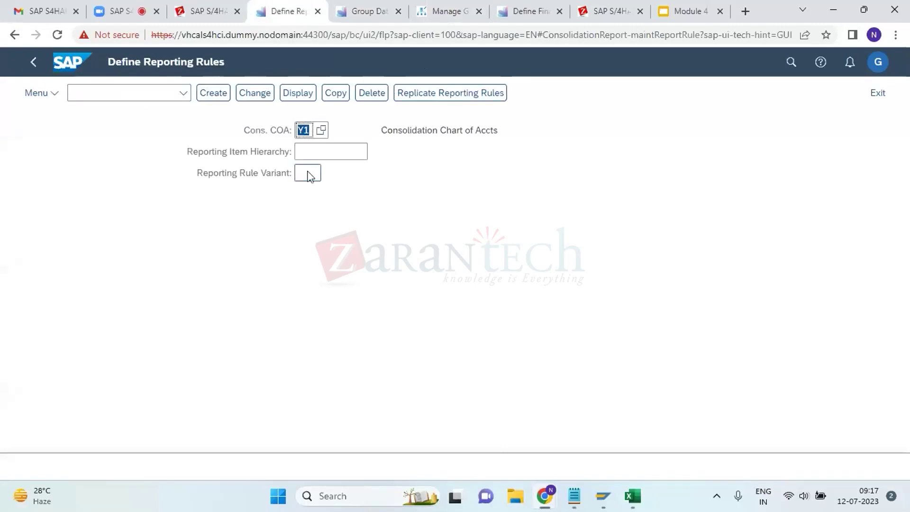
# Check the hierarchy ID in Manage Global Hierarchies and set the Reporting Item Hierarchy to X2, Statement of Cash Flow, in Define Reporting Rules
pyautogui.click(305, 152)
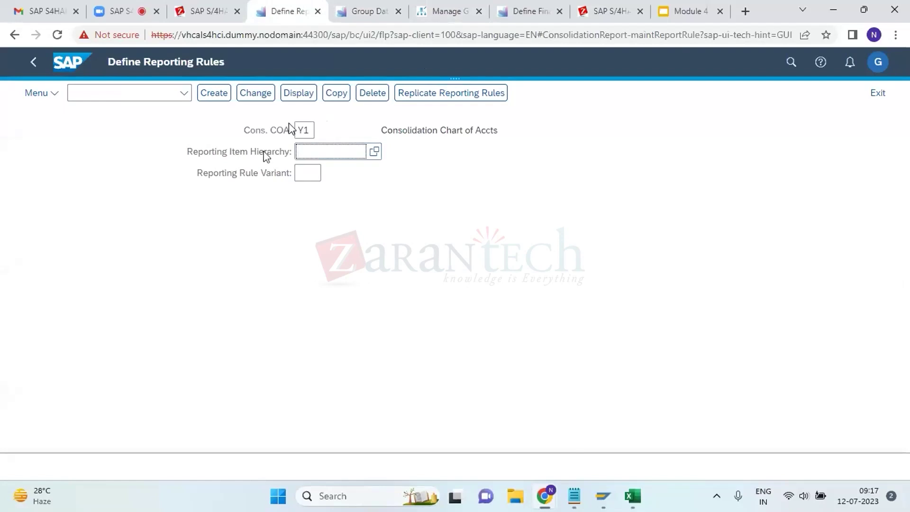
pyautogui.click(471, 7)
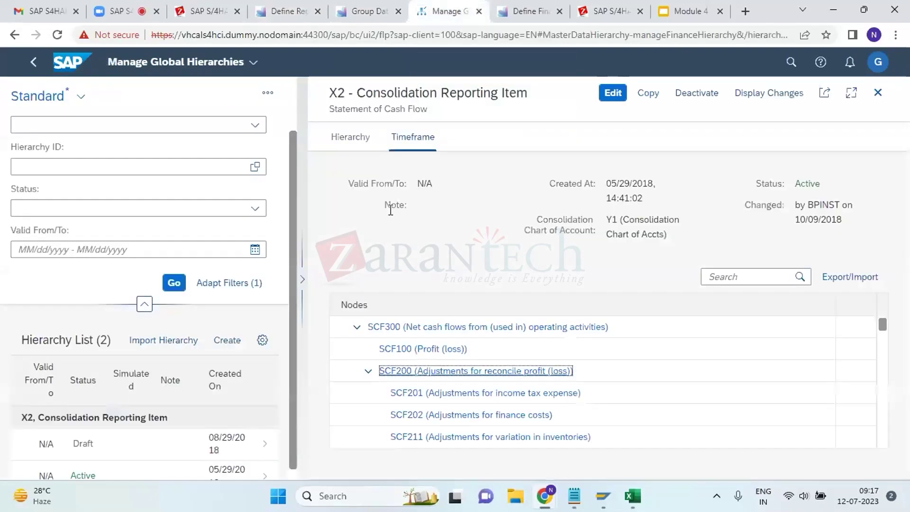
pyautogui.click(343, 90)
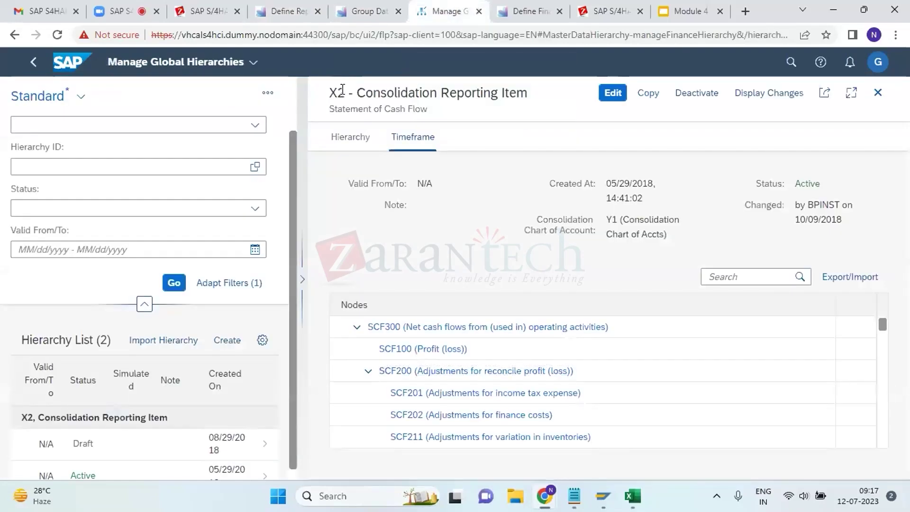
pyautogui.click(340, 94)
pyautogui.click(304, 10)
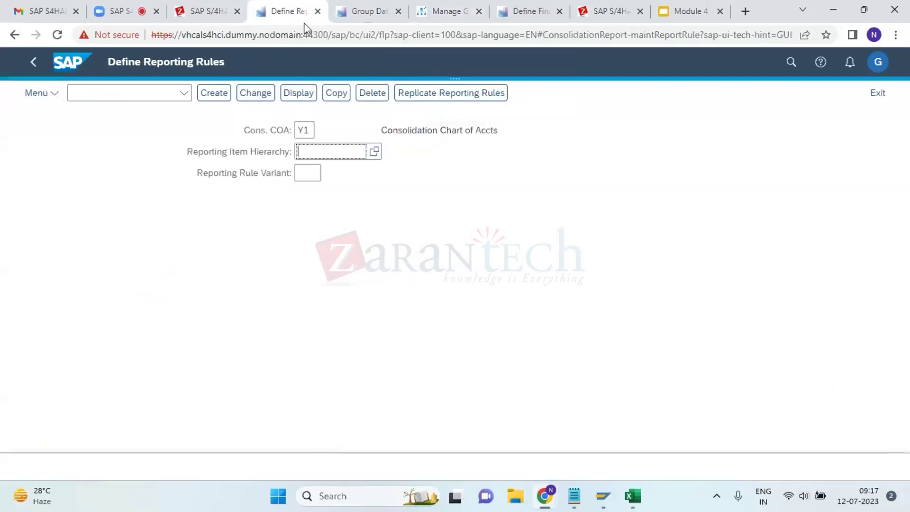
pyautogui.click(378, 152)
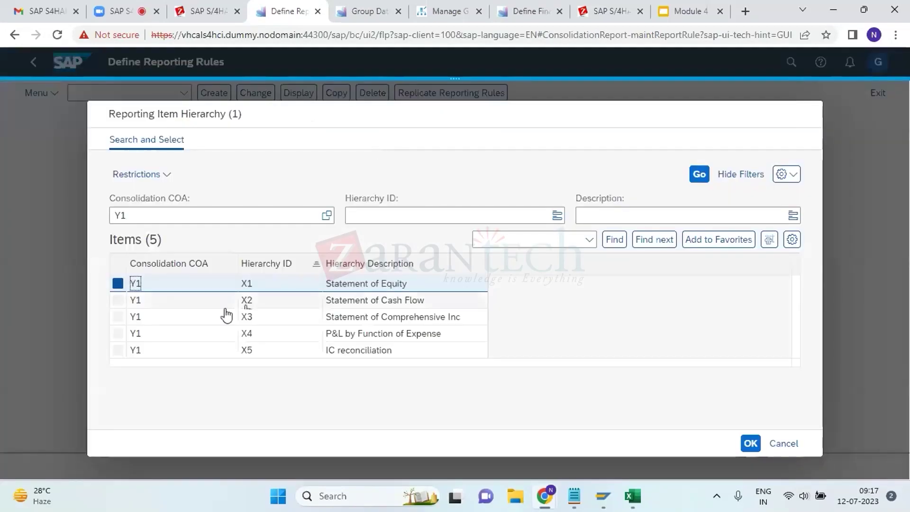
pyautogui.click(219, 306)
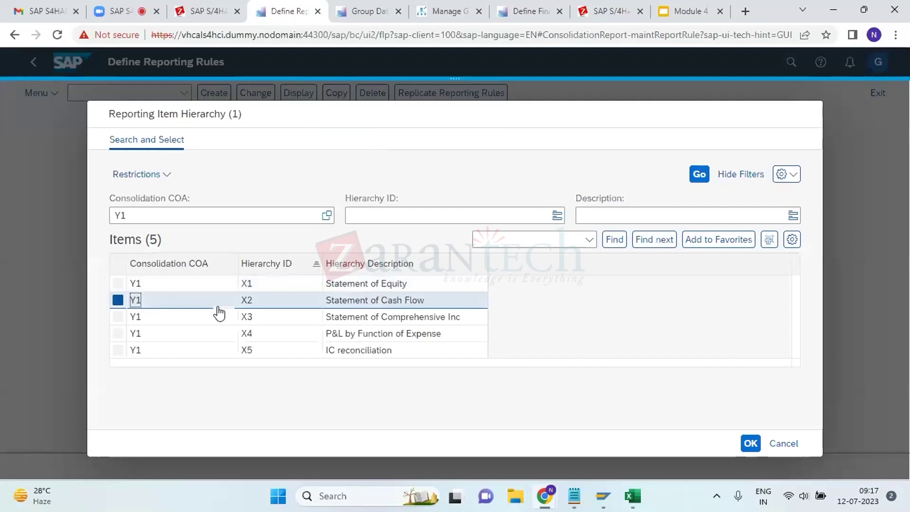
pyautogui.click(751, 444)
# Set the Reporting Rule Variant to Y10 and open its reporting rules in display mode
pyautogui.click(306, 174)
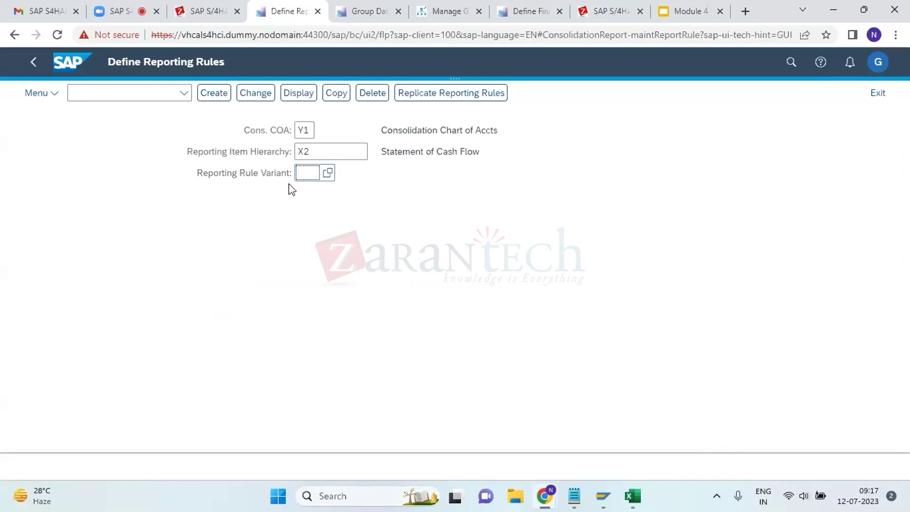
pyautogui.write('y10')
pyautogui.press('Return')
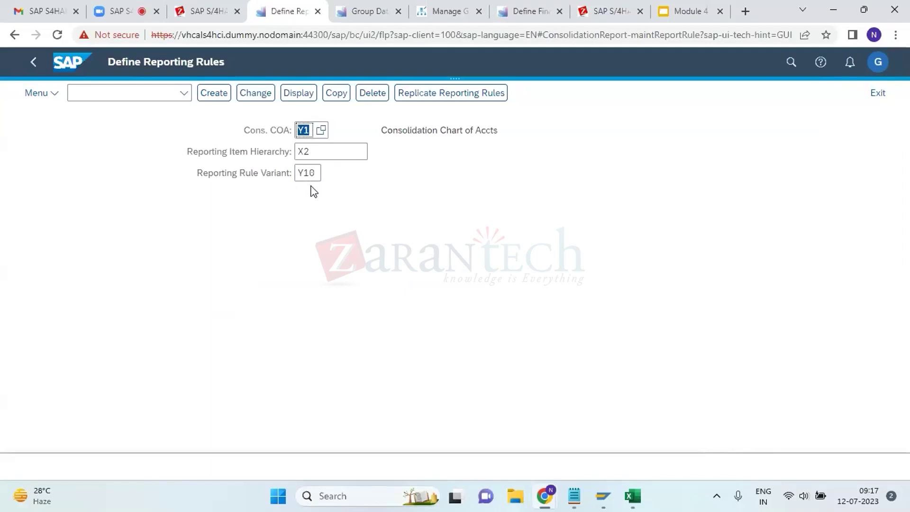
pyautogui.click(293, 97)
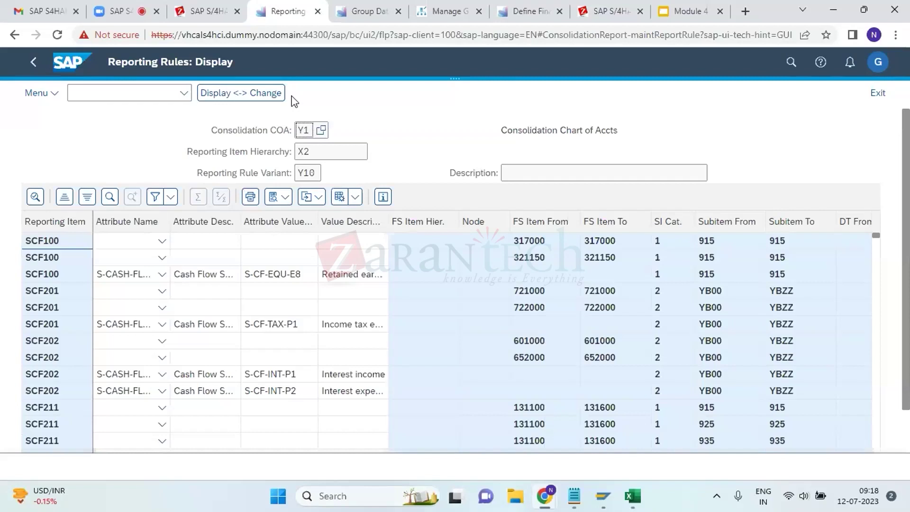
# Examine the three SCF100 rows in the reporting rules and compare them with the nodes of the X2 hierarchy
pyautogui.click(61, 240)
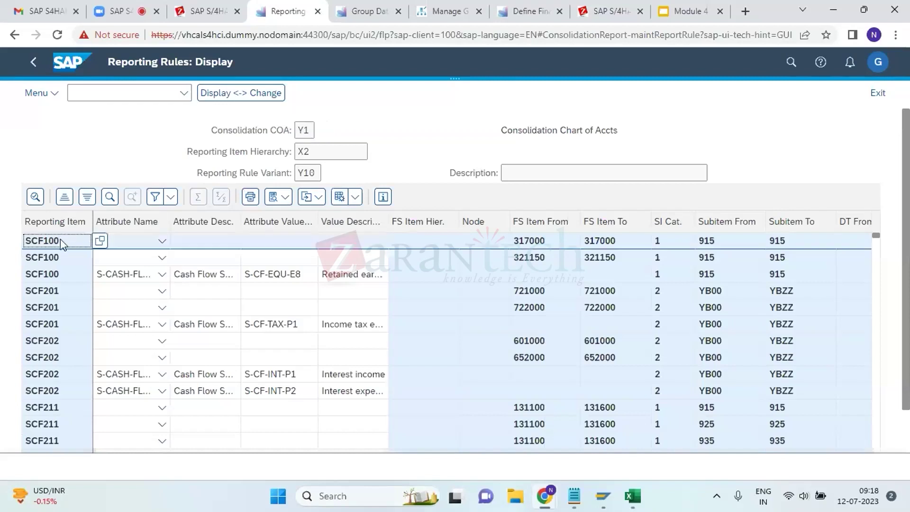
pyautogui.click(61, 253)
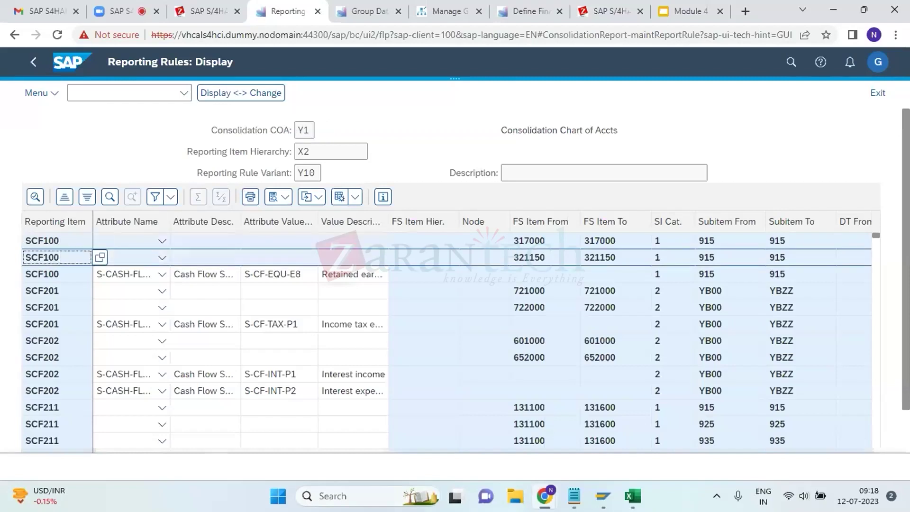
pyautogui.click(61, 274)
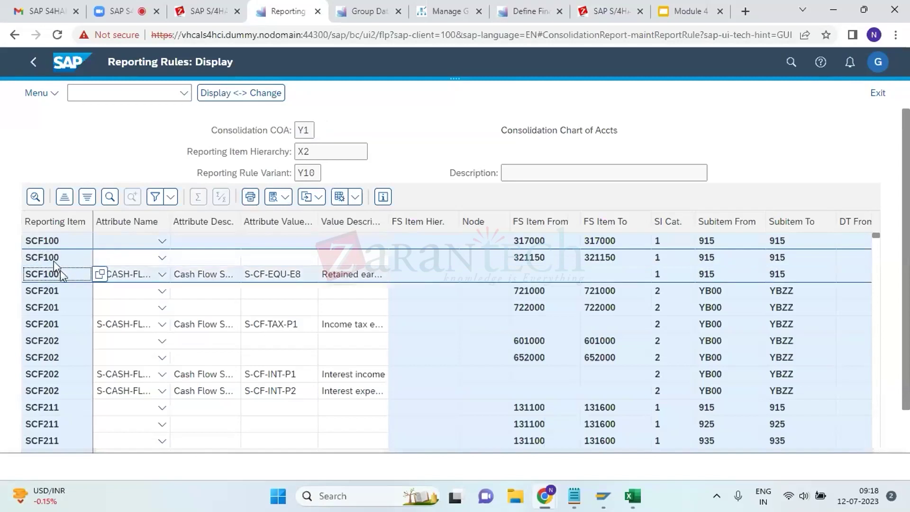
pyautogui.click(56, 262)
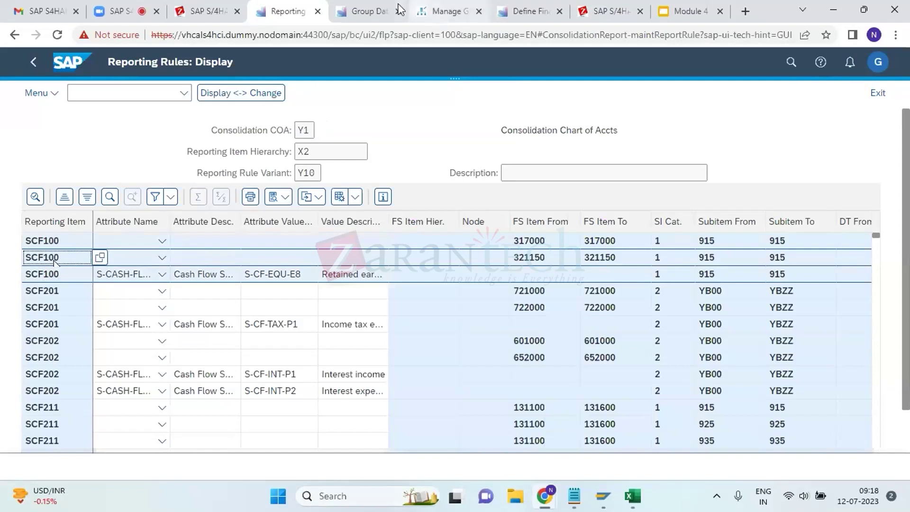
pyautogui.click(427, 11)
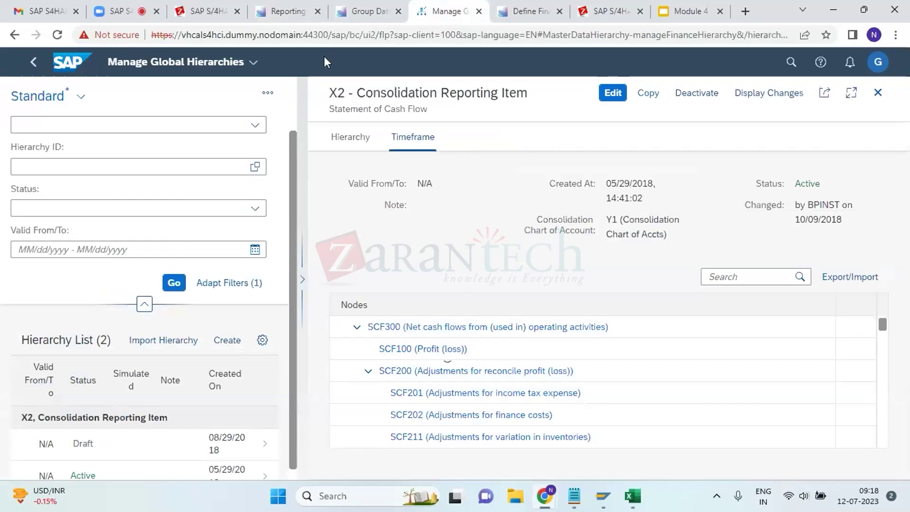
pyautogui.click(287, 11)
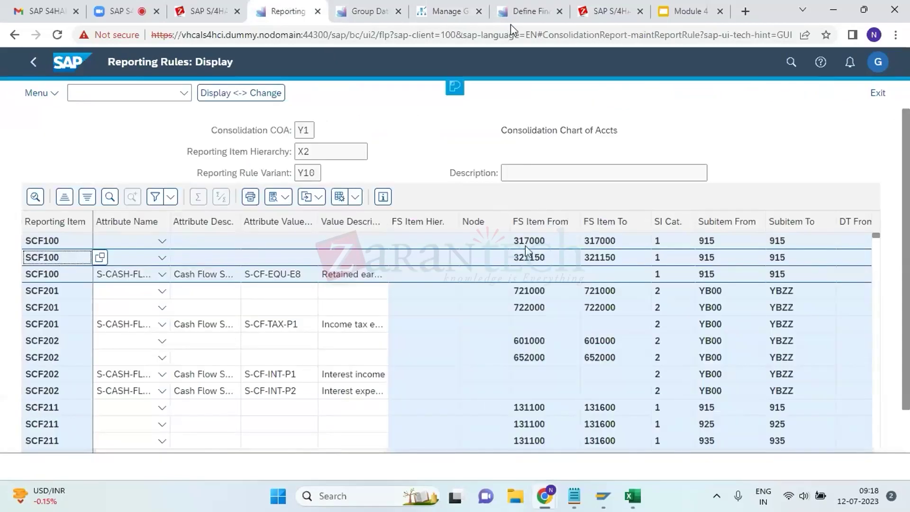
# Copy FS item 317000 from the first SCF100 rule and clear the FS Item Type filter in Define Financial Statement Items
pyautogui.click(545, 242)
pyautogui.moveTo(546, 242); pyautogui.dragTo(517, 243)
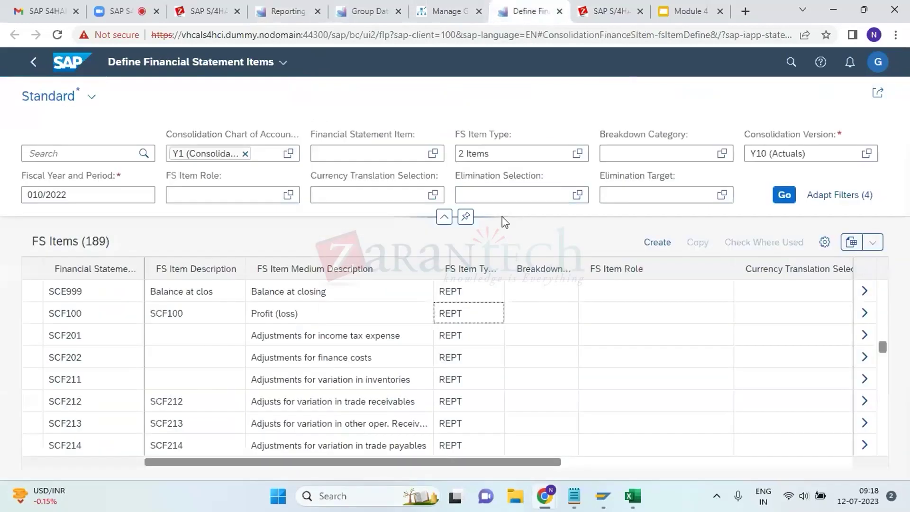
pyautogui.click(331, 153)
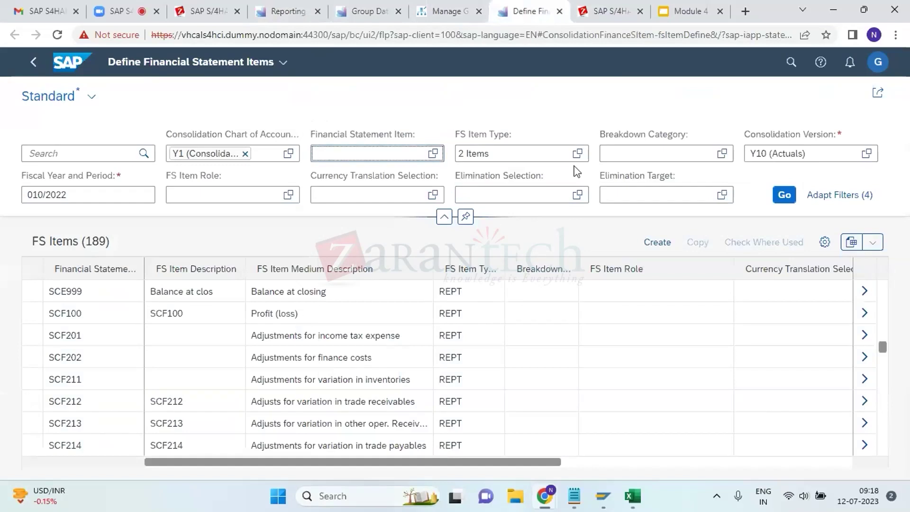
pyautogui.click(522, 155)
pyautogui.click(536, 153)
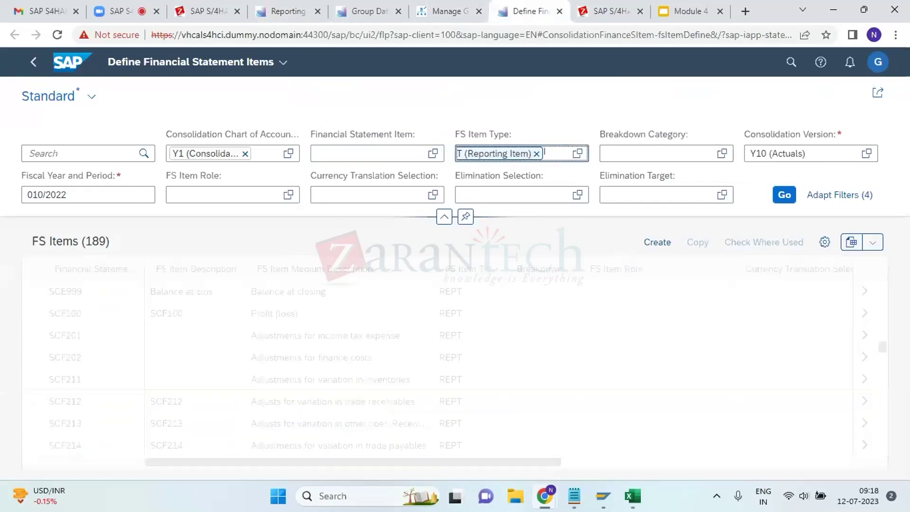
pyautogui.click(536, 154)
pyautogui.click(369, 157)
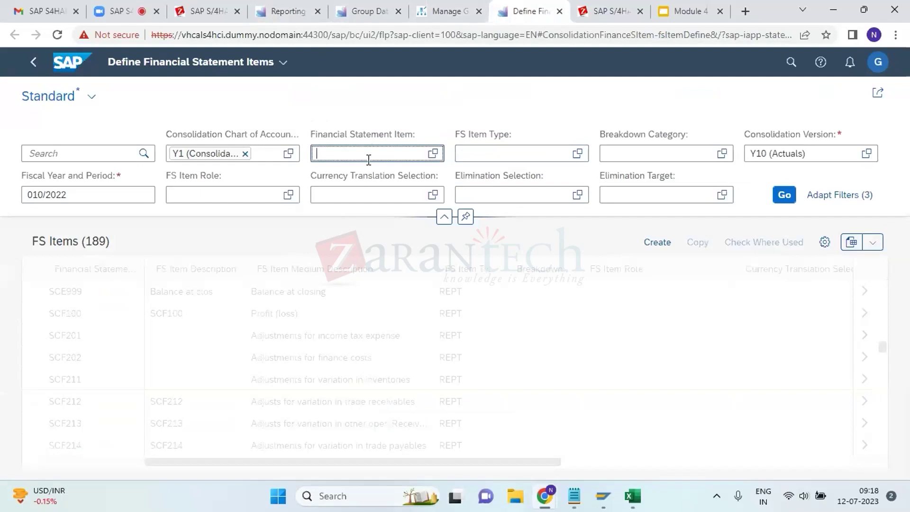
# Set the Financial Statement Item filter to 317000 (Net income), rechecking the number in the reporting rules
pyautogui.hotkey('ctrl', 'v')
pyautogui.click(429, 7)
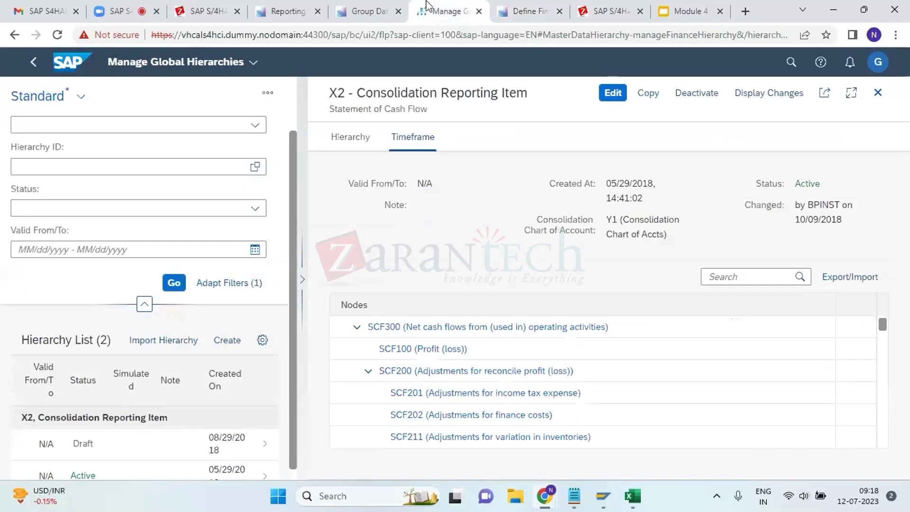
pyautogui.click(290, 9)
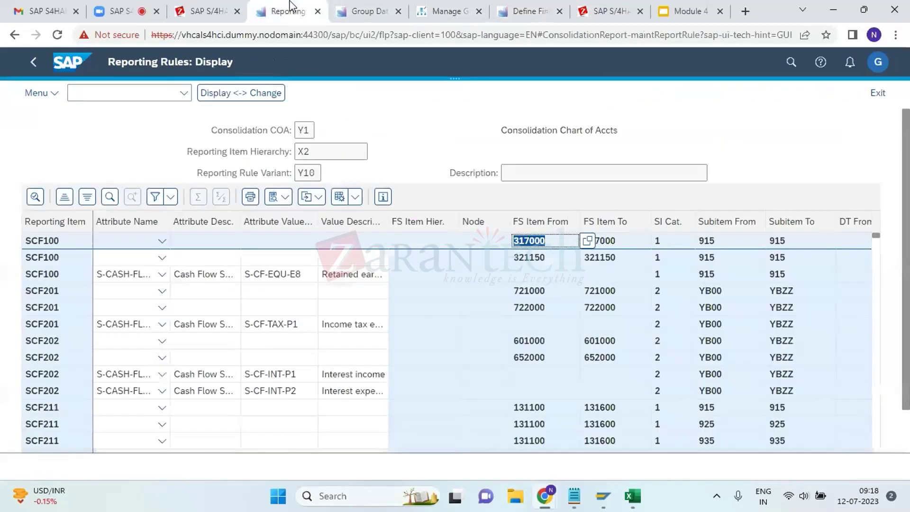
pyautogui.click(505, 9)
pyautogui.write('317000')
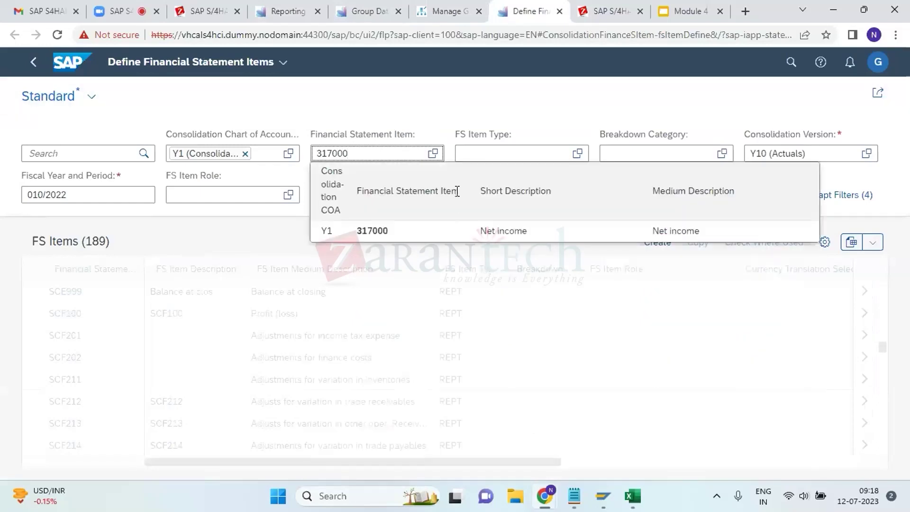
pyautogui.click(443, 229)
# Check the second SCF100 rule, add 321150 (N-Net income) to the Financial Statement Item filter, and return to the reporting rules
pyautogui.click(273, 9)
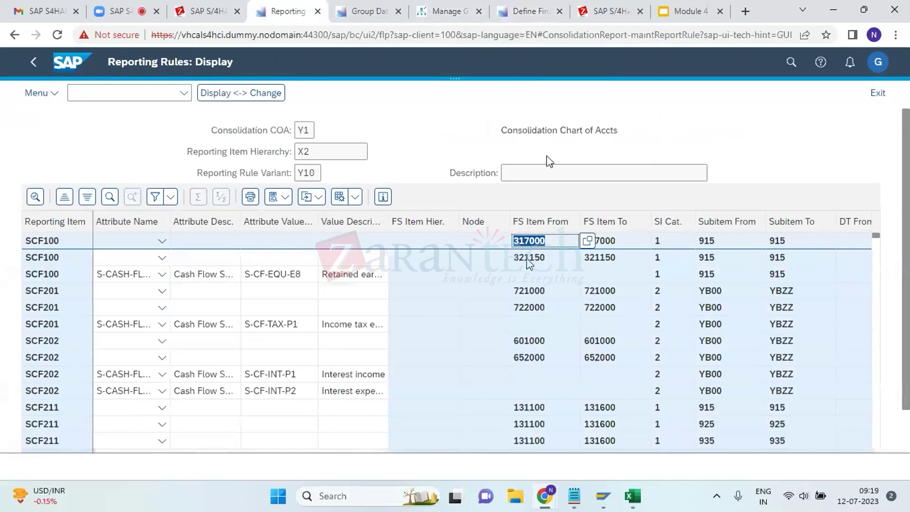
pyautogui.click(527, 11)
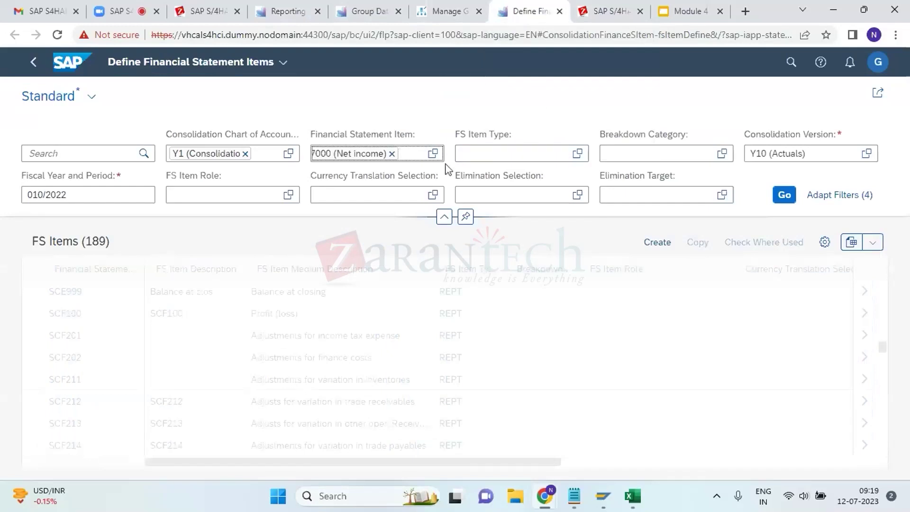
pyautogui.write('3210')
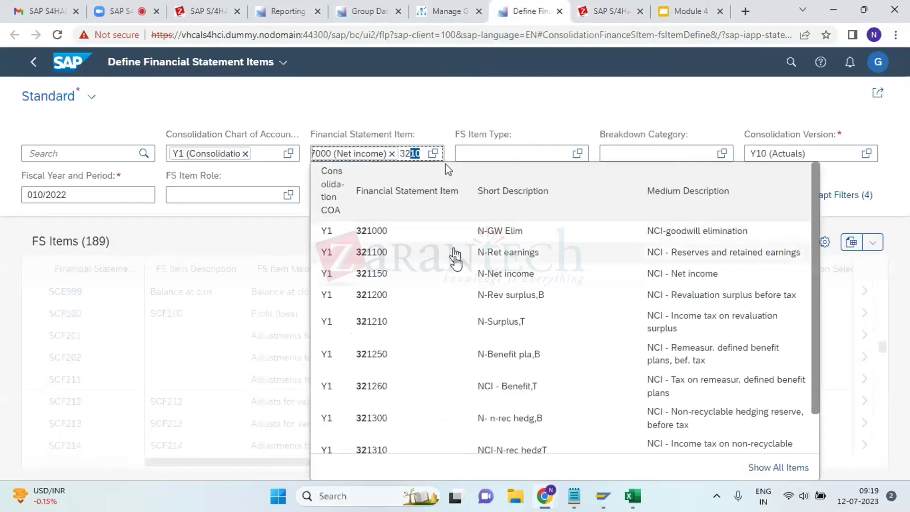
pyautogui.click(457, 275)
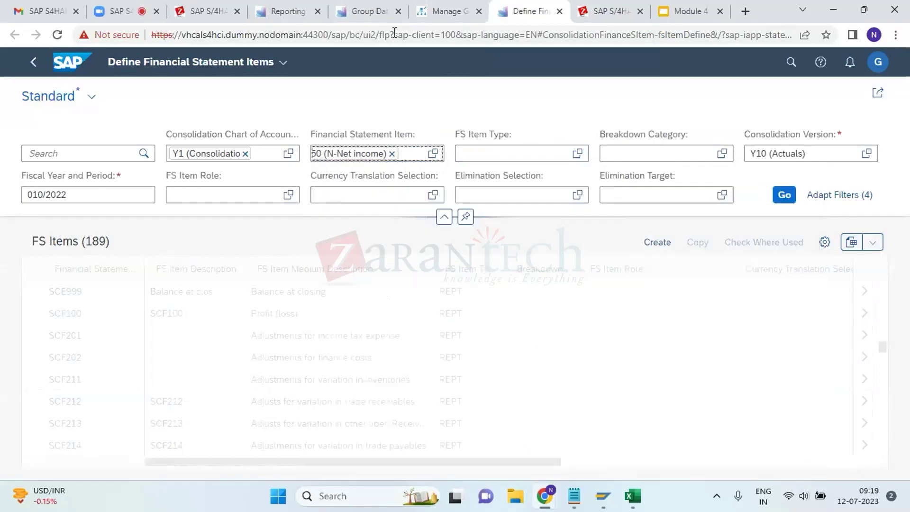
pyautogui.click(293, 10)
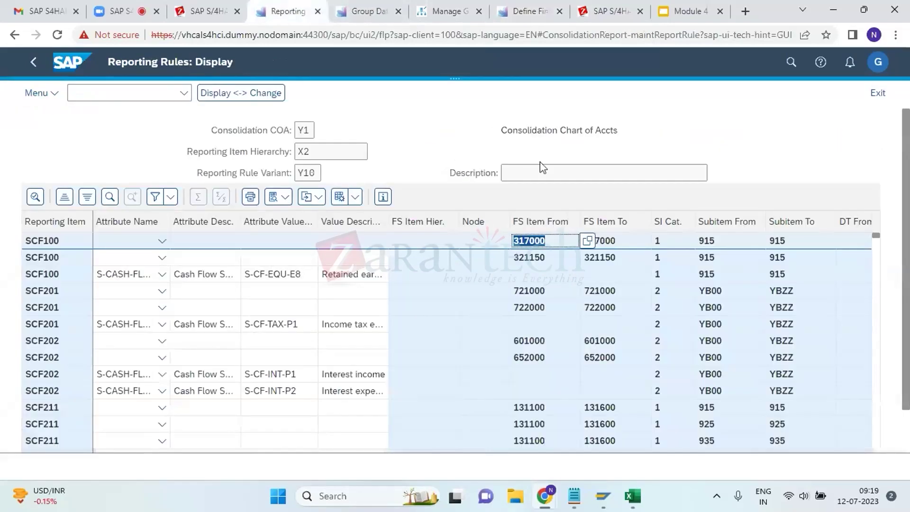
# Apply the filter for FS items 317000 and 321150 in Define Financial Statement Items and review the attribute columns of both items
pyautogui.click(521, 11)
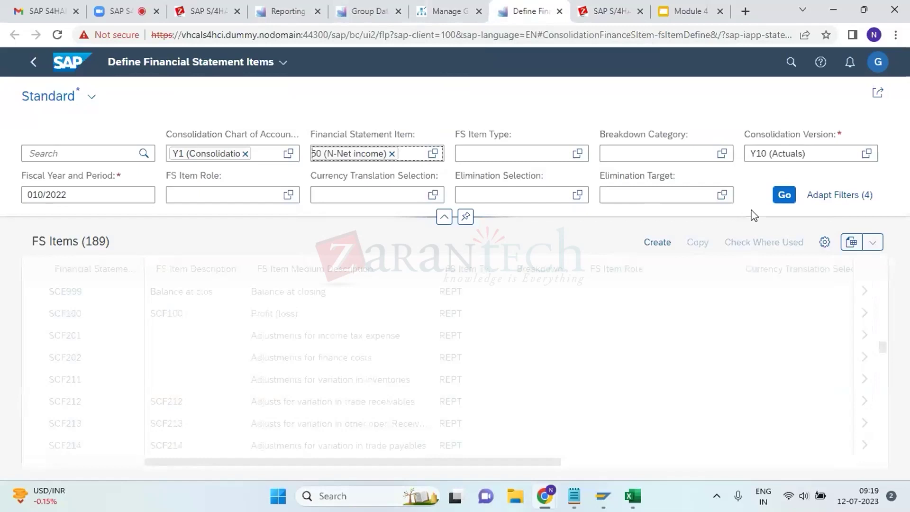
pyautogui.click(781, 196)
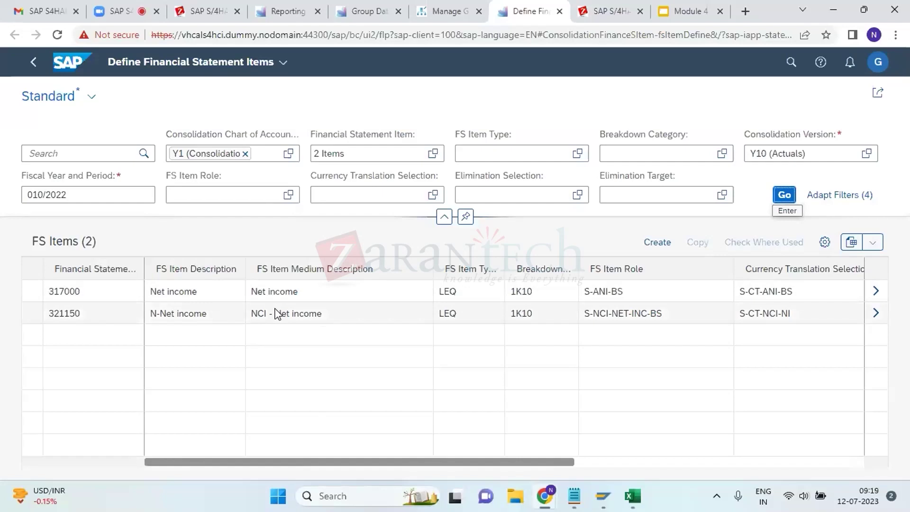
pyautogui.click(691, 462)
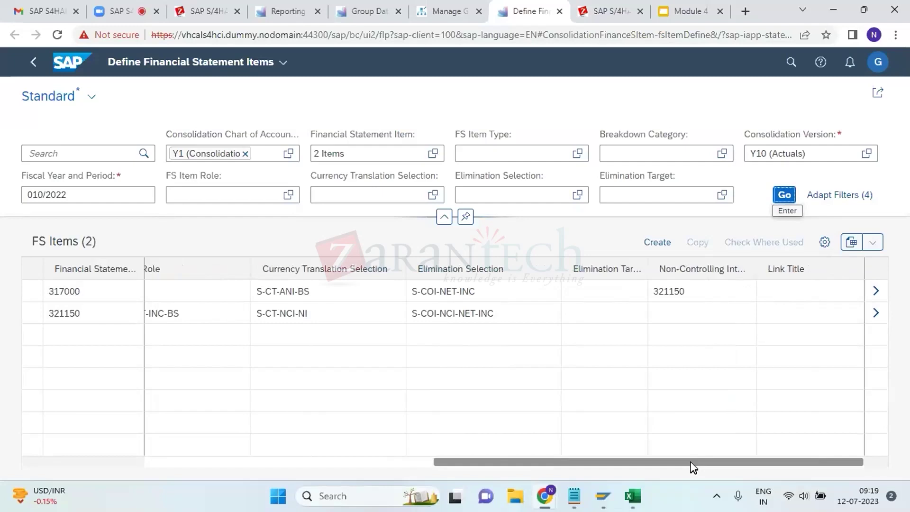
pyautogui.click(390, 464)
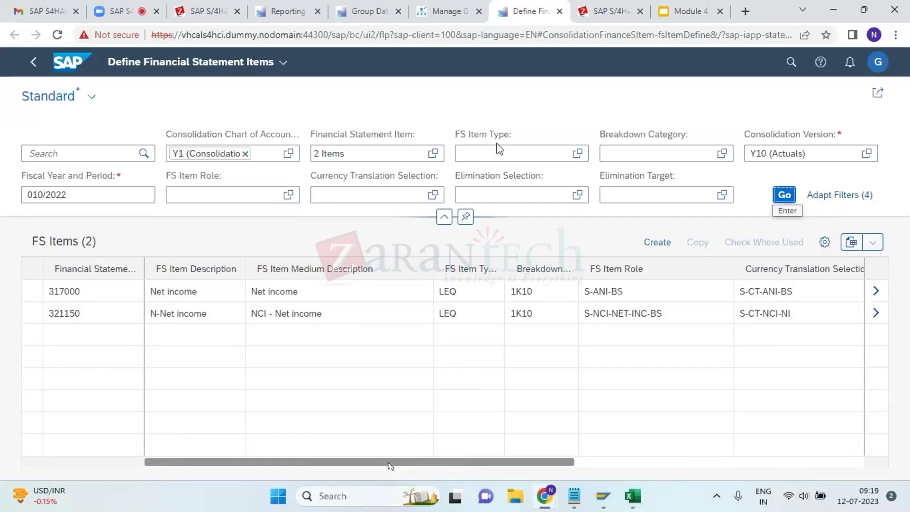
# Check the attribute name and value of the third SCF100 reporting rule against the filtered FS item list
pyautogui.click(283, 9)
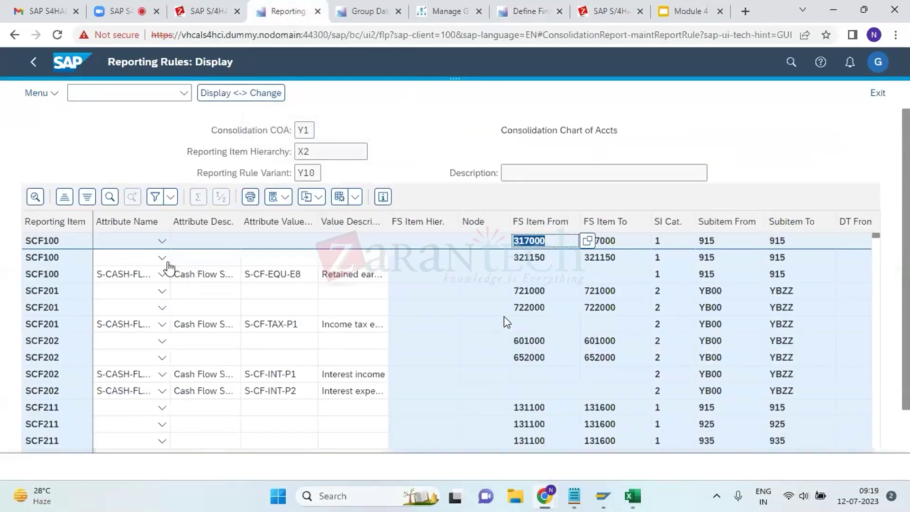
pyautogui.click(144, 280)
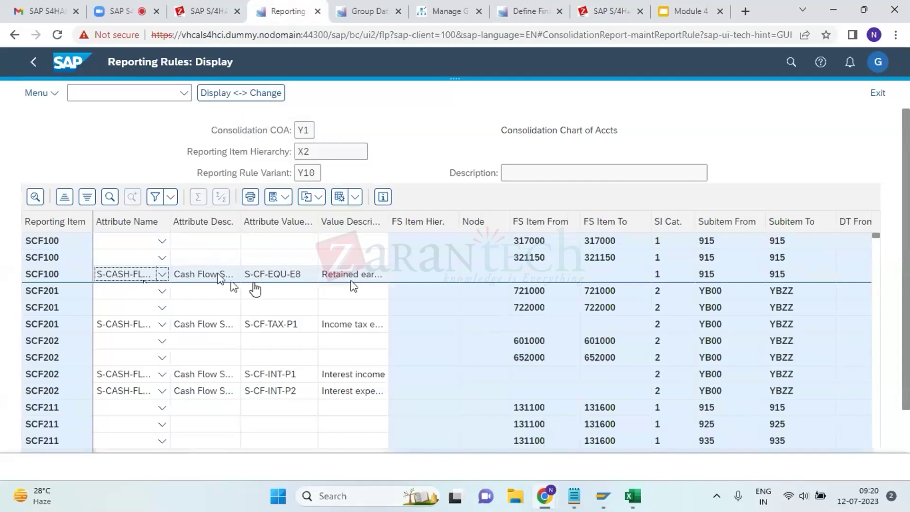
pyautogui.click(495, 7)
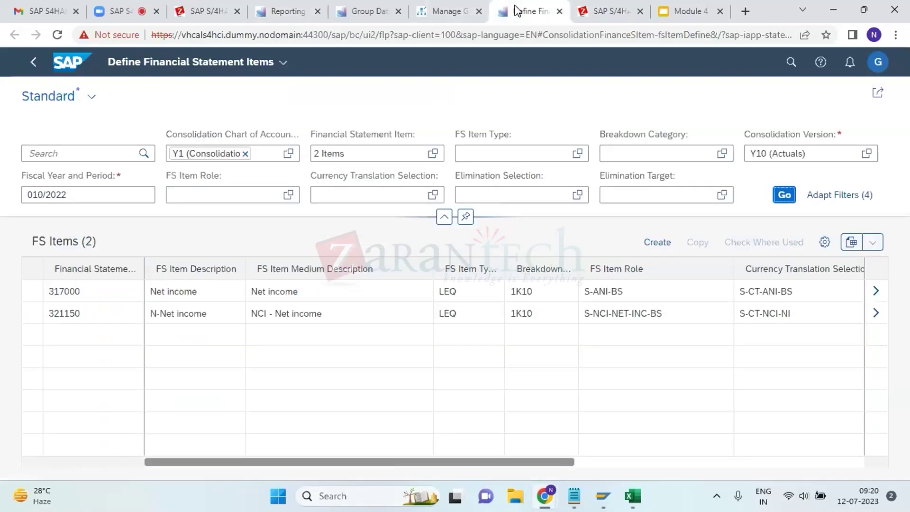
pyautogui.click(874, 316)
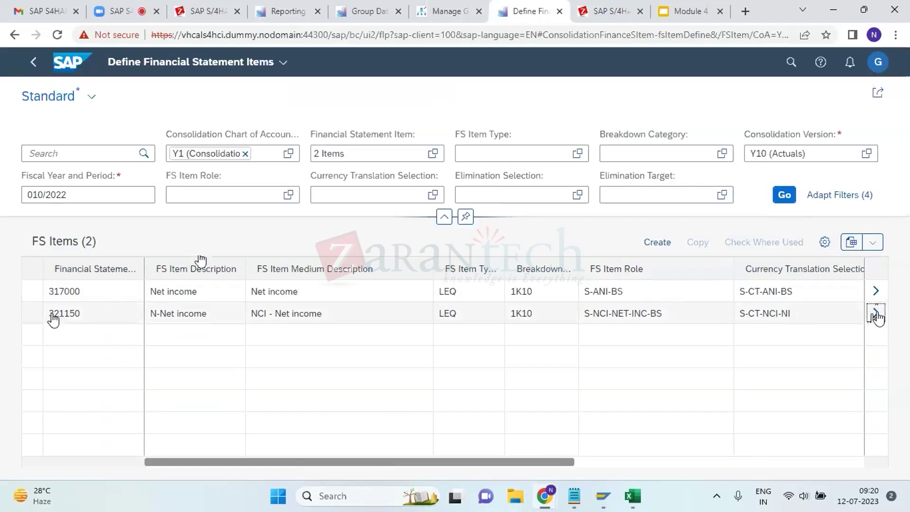
pyautogui.click(288, 8)
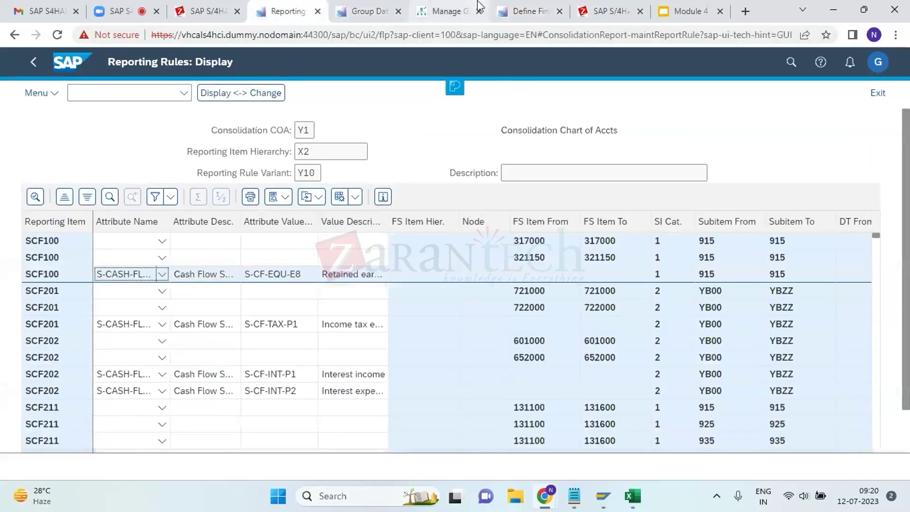
pyautogui.click(527, 10)
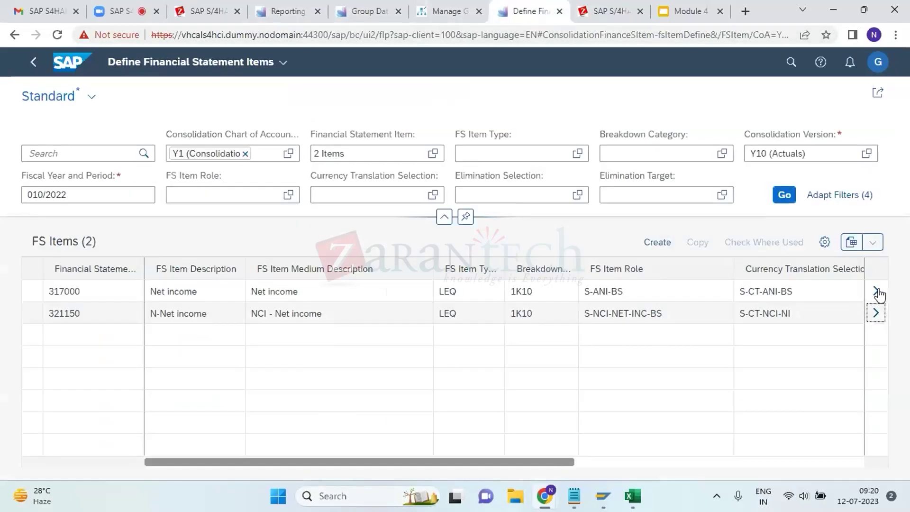
# Open the details of FS item 317000 and locate its Cash Flow Selection value among the attributes for processing
pyautogui.click(877, 292)
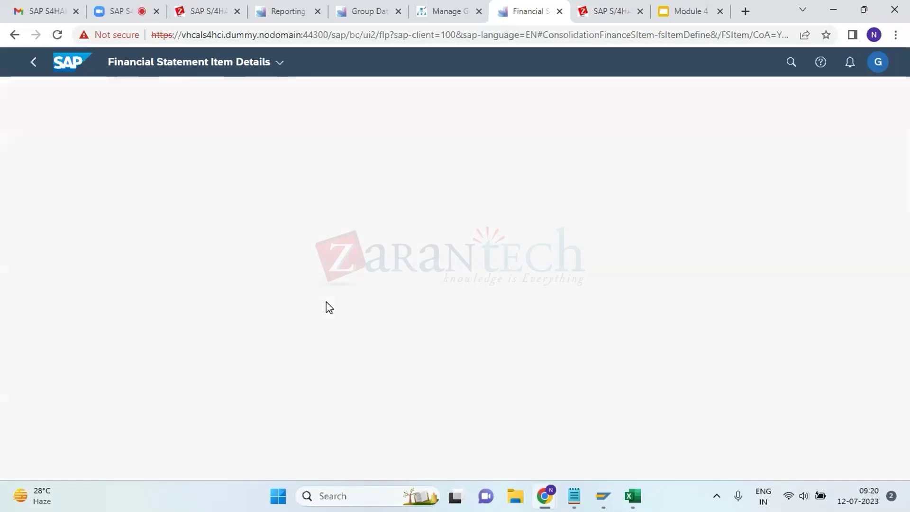
pyautogui.scroll(-5, 326, 309)
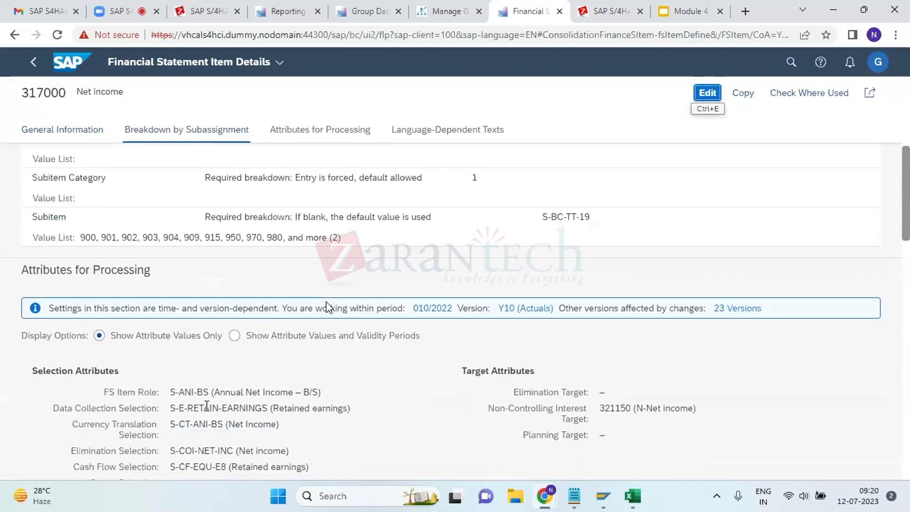
pyautogui.scroll(-3, 182, 431)
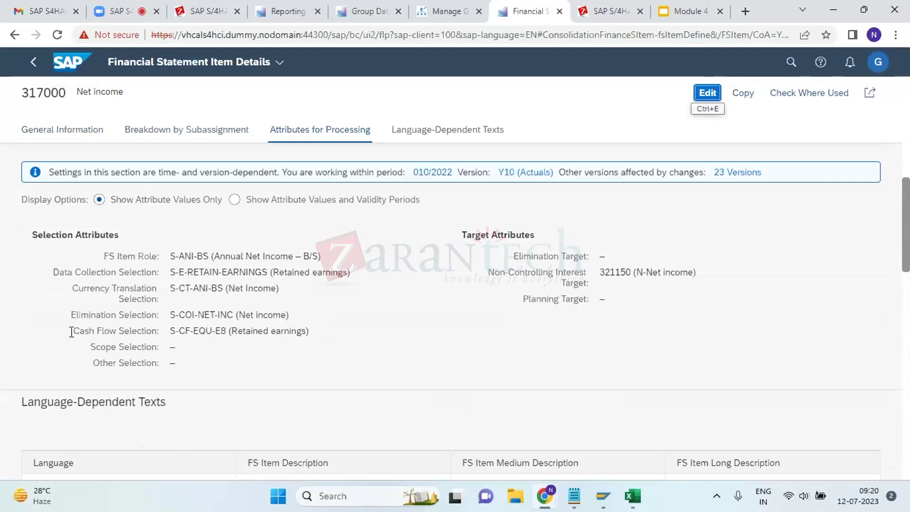
pyautogui.moveTo(71, 332); pyautogui.dragTo(191, 327)
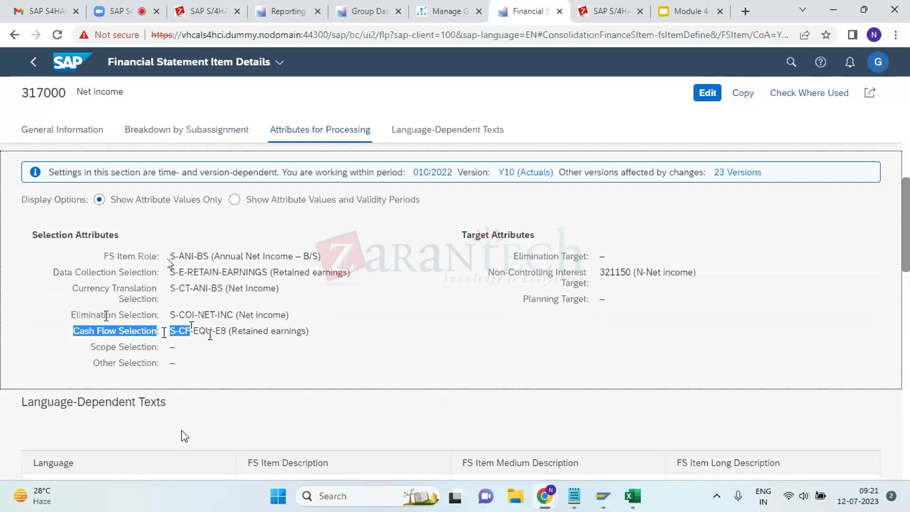
pyautogui.click(184, 333)
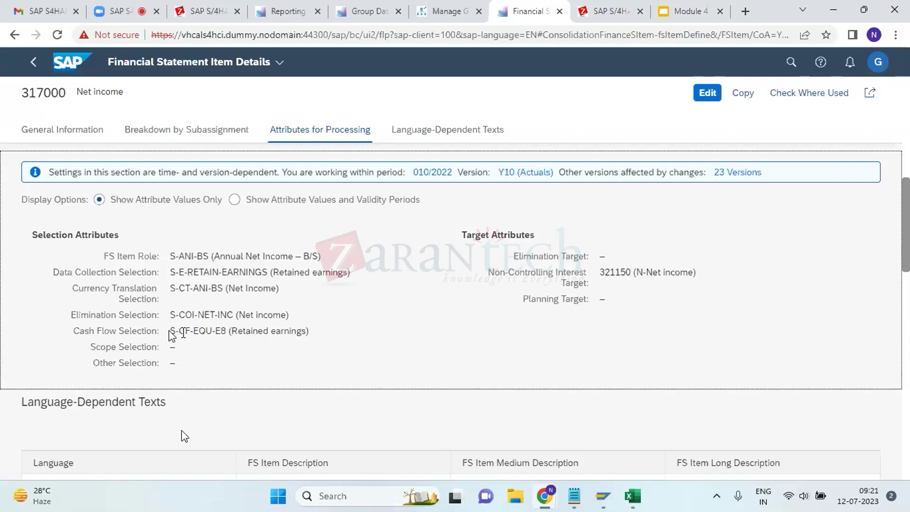
pyautogui.moveTo(171, 332); pyautogui.dragTo(224, 329)
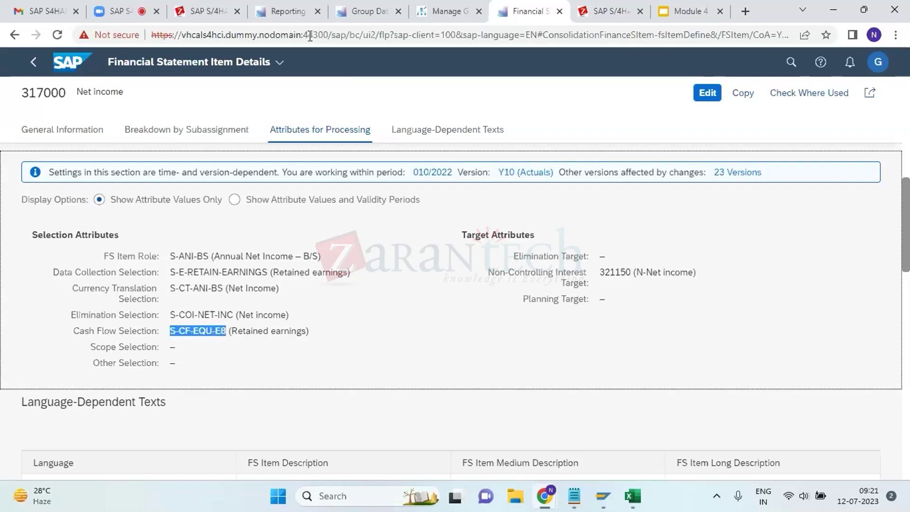
# Compare the Cash Flow Selection of FS item 317000 with the third SCF100 rule and the X2 hierarchy nodes
pyautogui.click(288, 10)
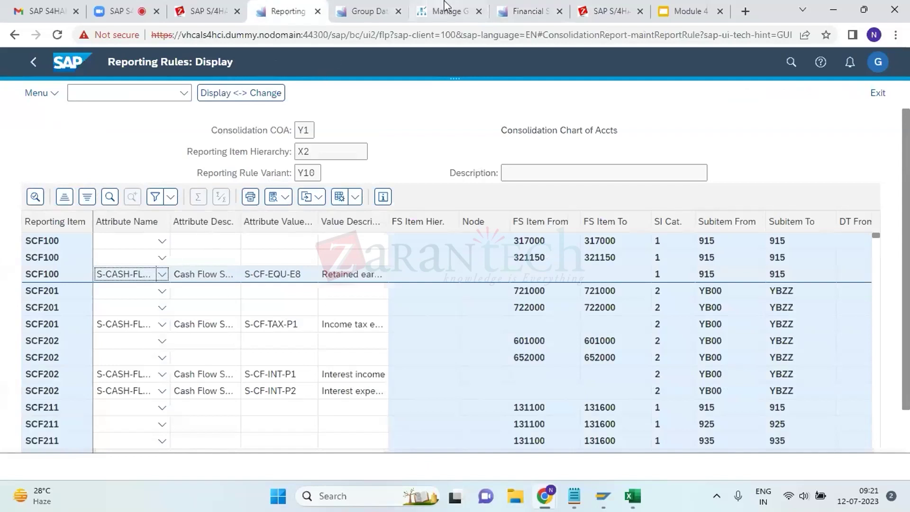
pyautogui.click(457, 7)
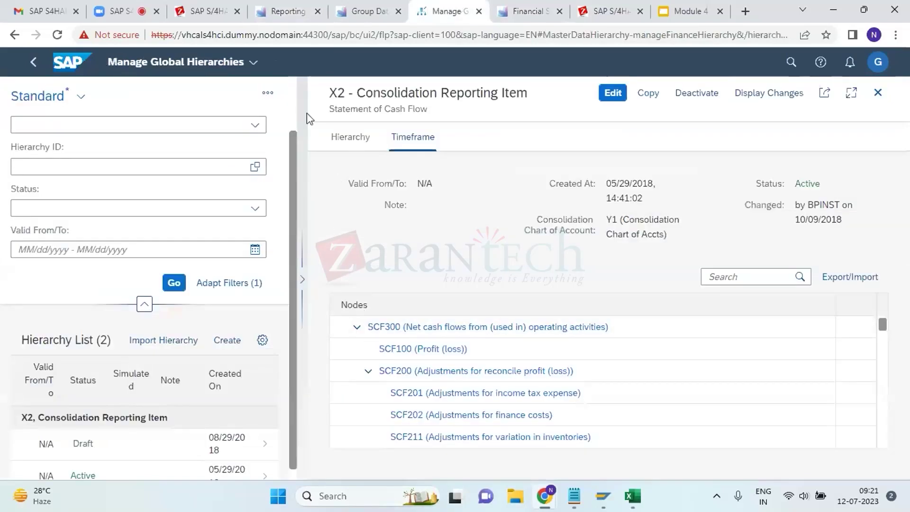
pyautogui.click(290, 7)
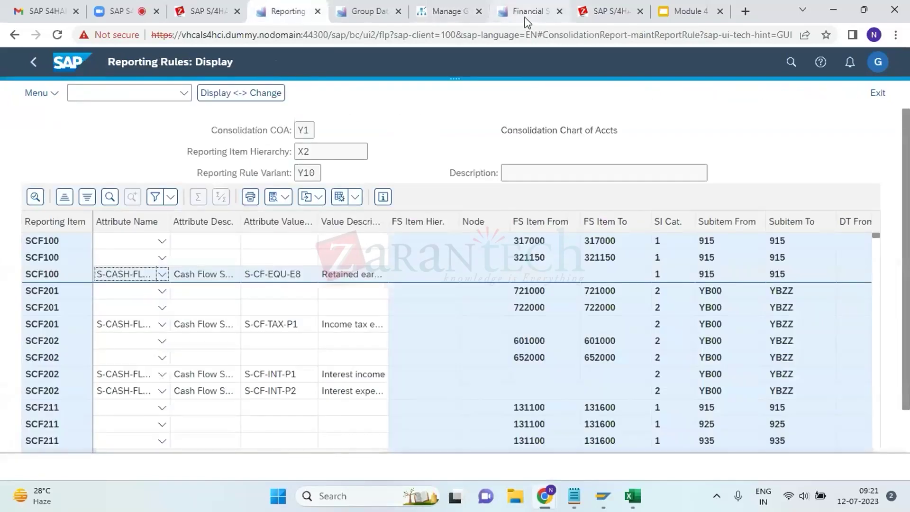
pyautogui.click(527, 14)
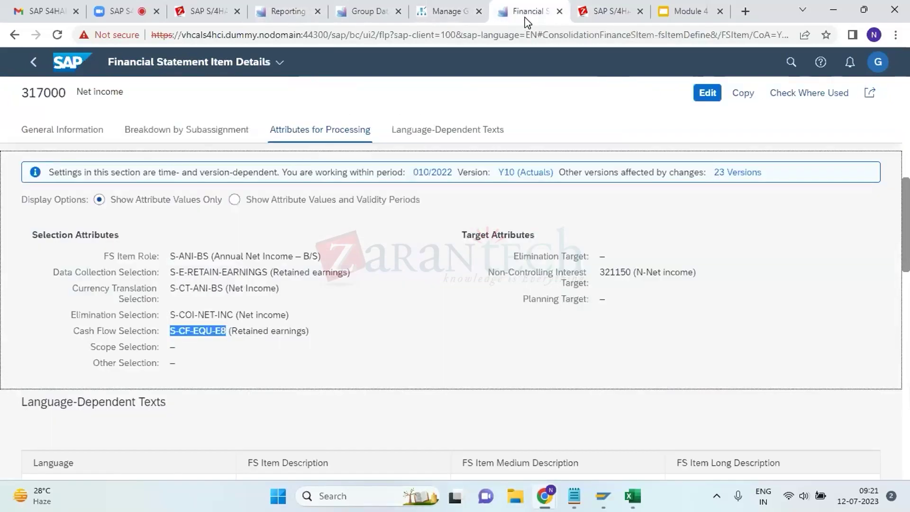
# Put FS item 317000 in edit mode, browse the available Cash Flow Selection values, and cancel editing
pyautogui.click(219, 329)
pyautogui.click(708, 94)
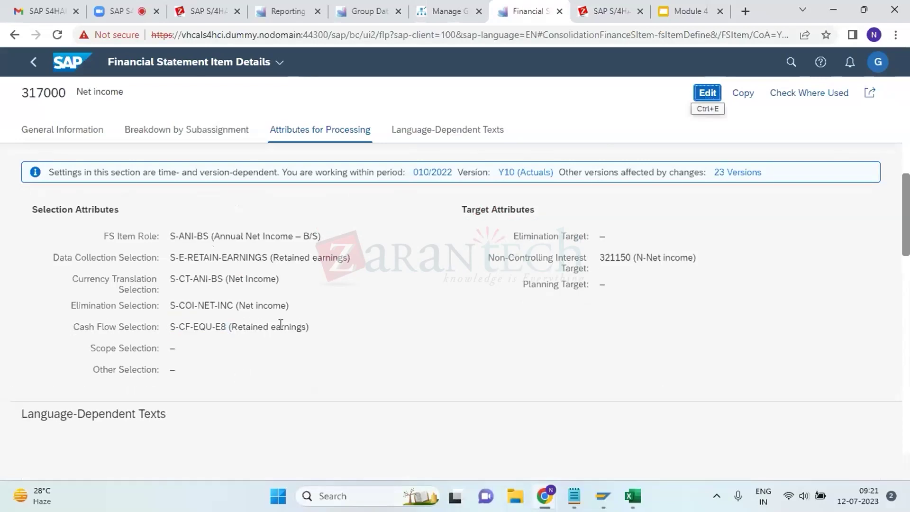
pyautogui.click(430, 328)
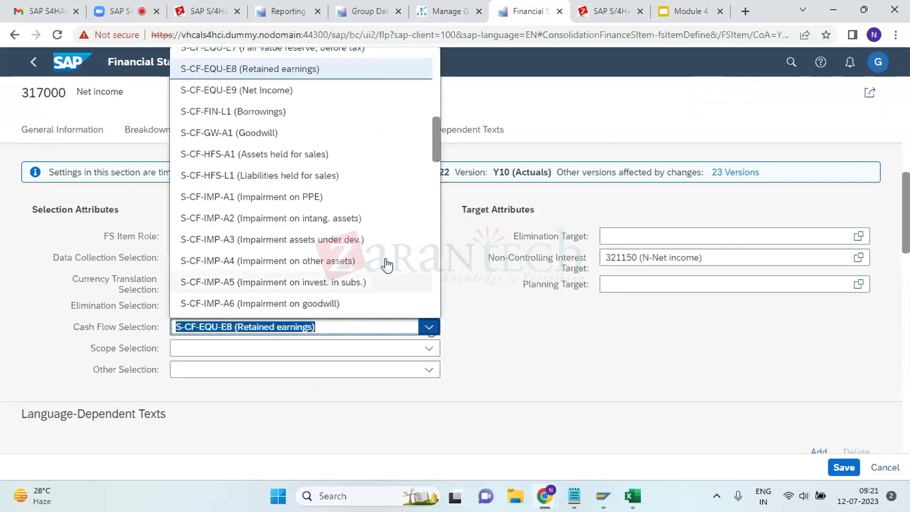
pyautogui.scroll(-2, 369, 232)
pyautogui.scroll(-5, 369, 232)
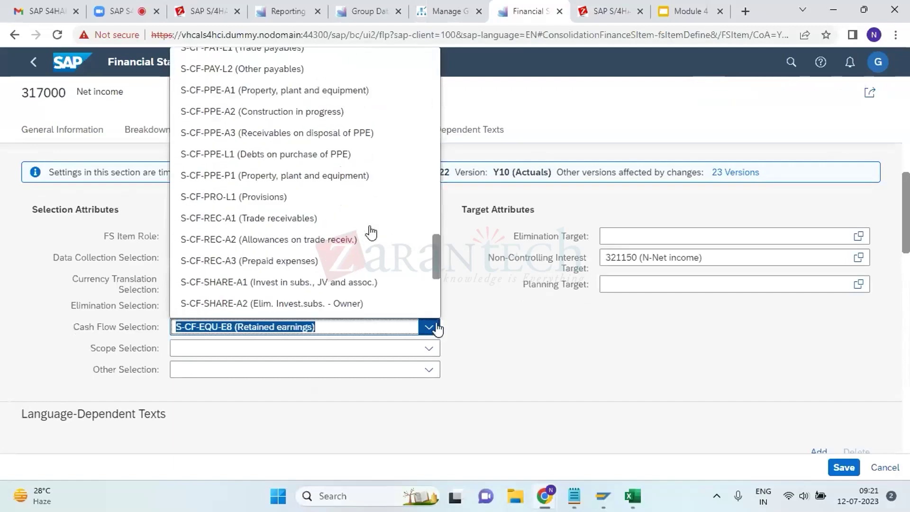
pyautogui.click(545, 382)
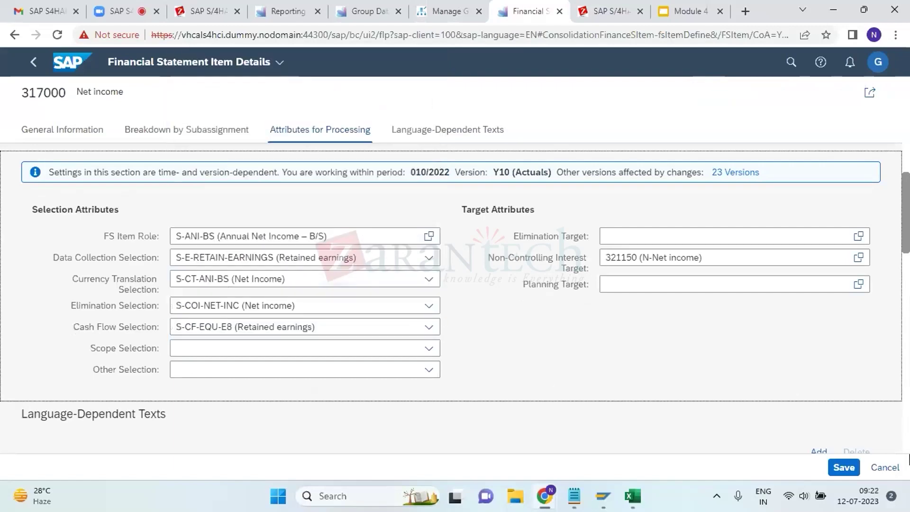
pyautogui.click(884, 468)
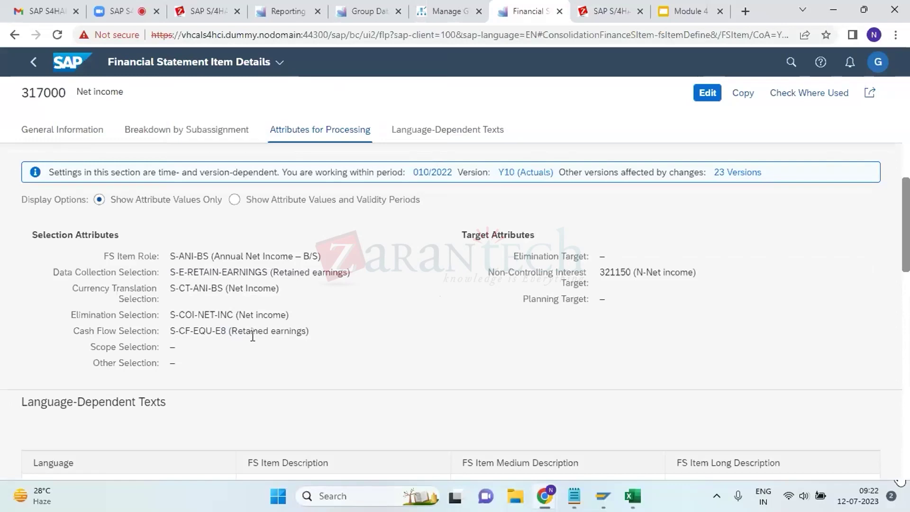
# Examine the reporting rule columns from Subitem From through Rev. Sign, and open the SAP home page in a new browser tab
pyautogui.click(323, 18)
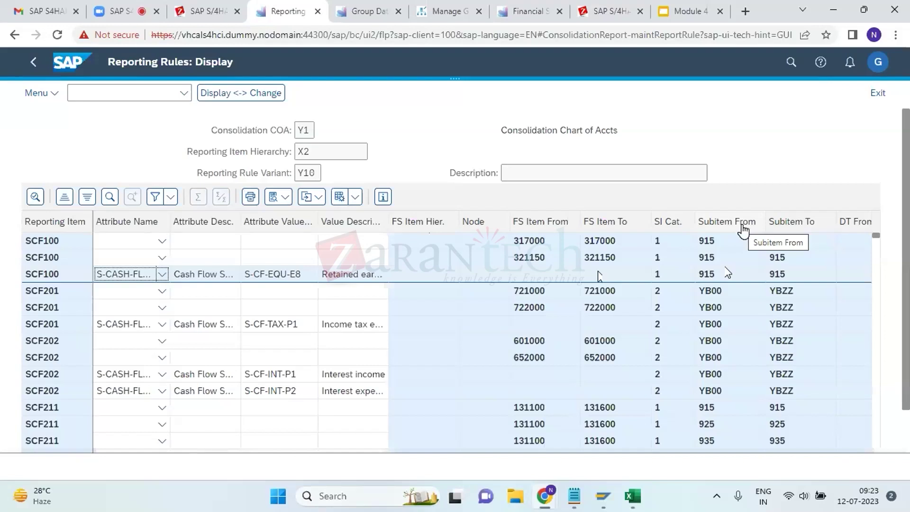
pyautogui.hscroll(5, 790, 391)
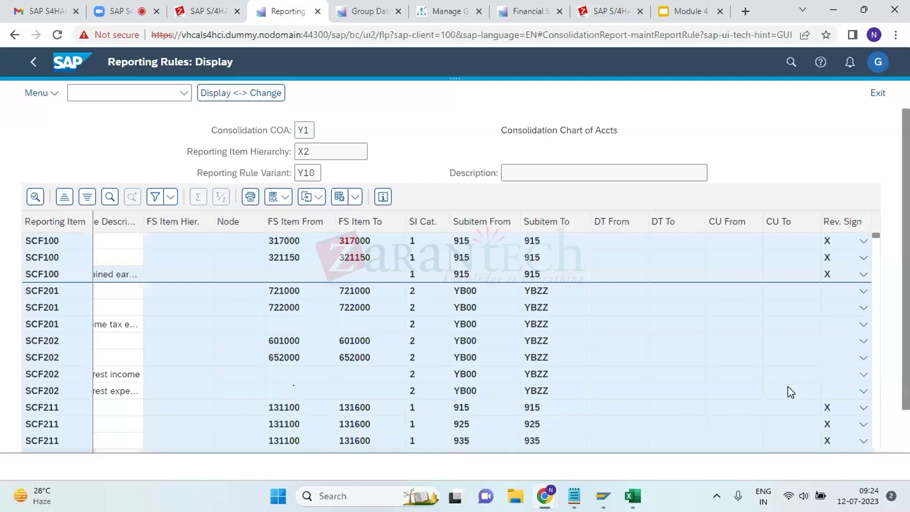
pyautogui.hscroll(-5, 295, 391)
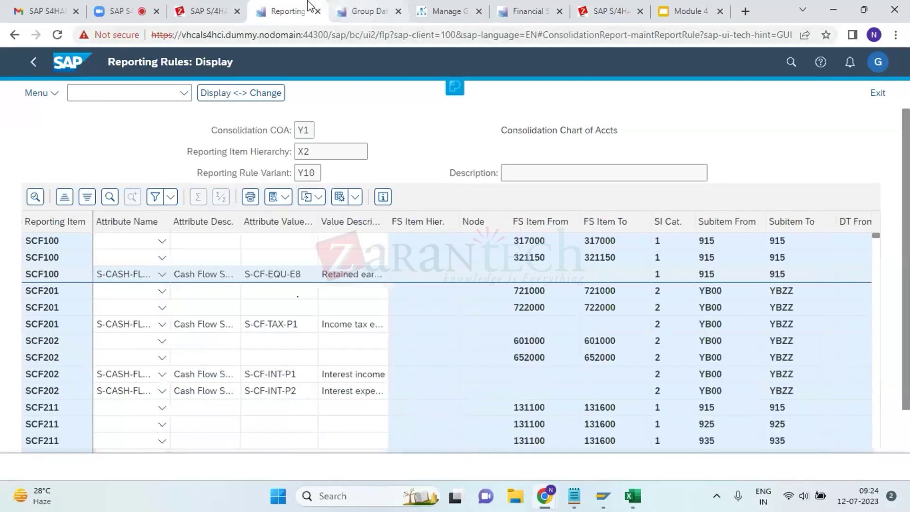
pyautogui.middleClick(71, 62)
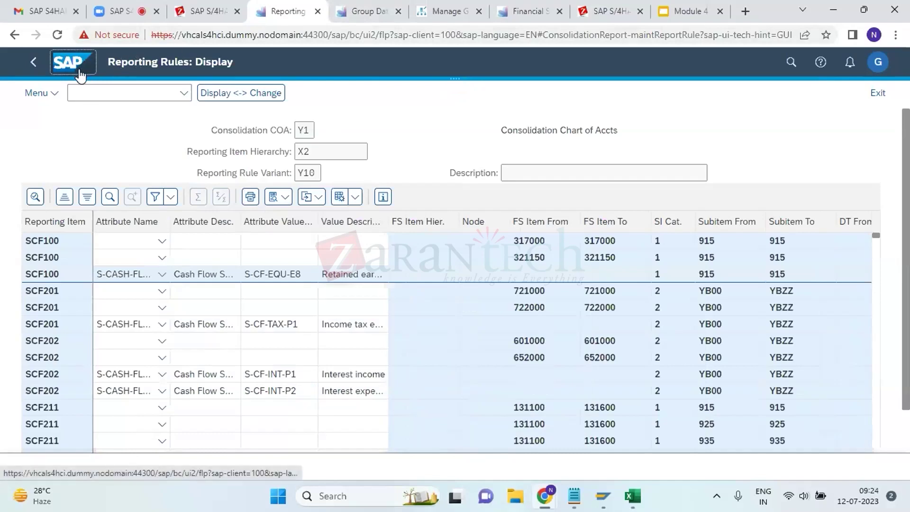
# Switch to the Book1 workbook in Excel and enter "- Assign Rep. Rule to Version" in cell B31 under the Reporting Rule notes
pyautogui.moveTo(633, 496)
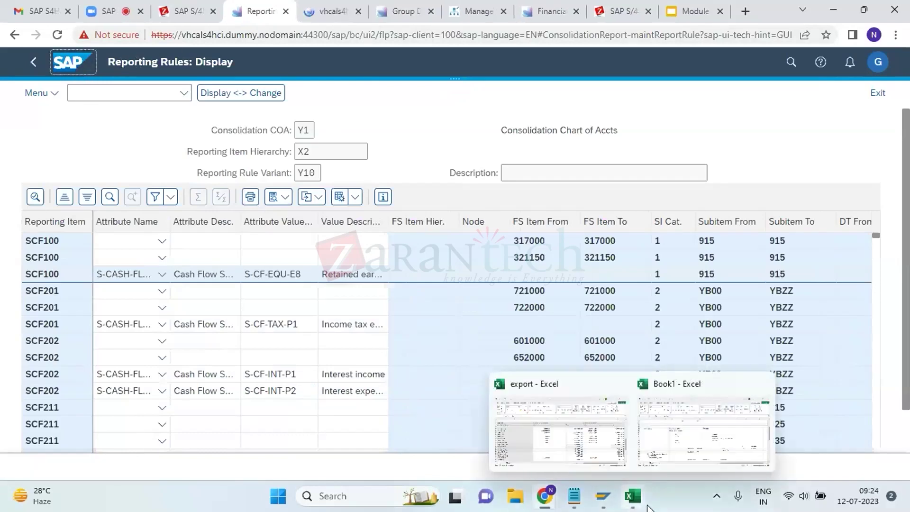
pyautogui.click(669, 446)
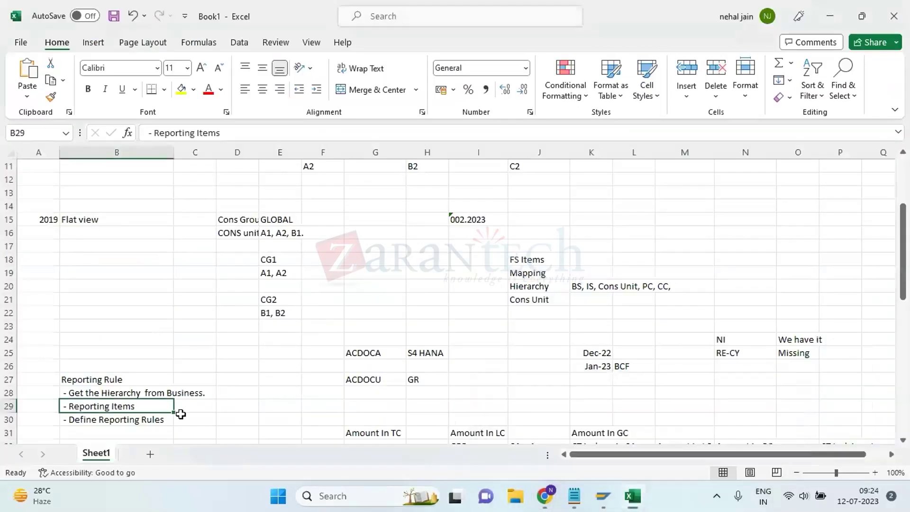
pyautogui.click(137, 430)
pyautogui.write('- ')
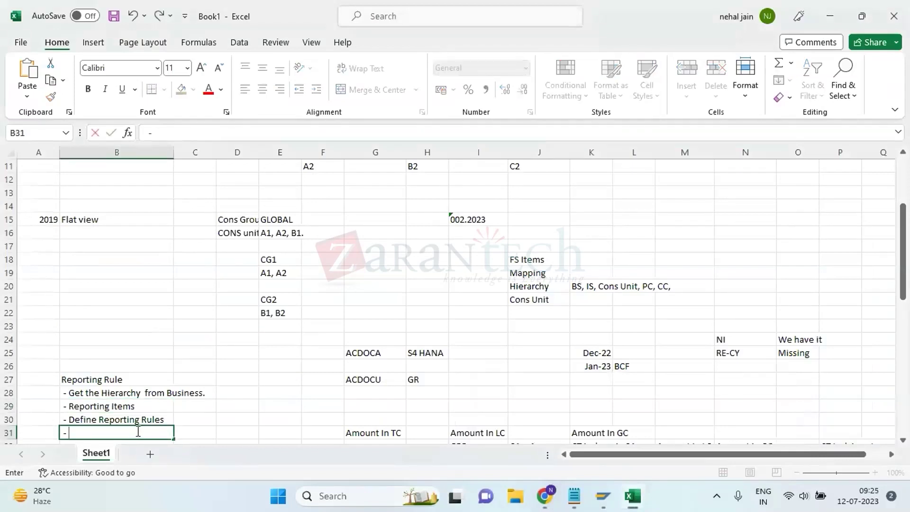
pyautogui.write('Assign Re')
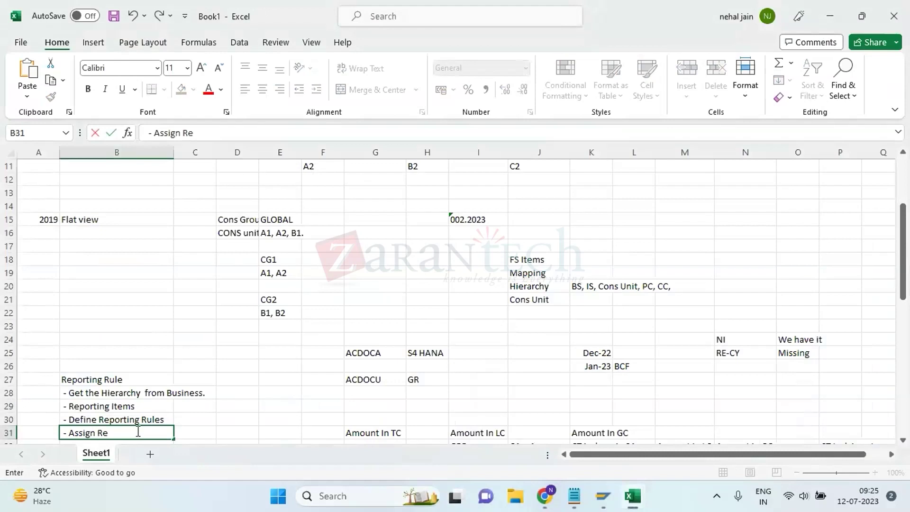
pyautogui.write('p. Rule to Version')
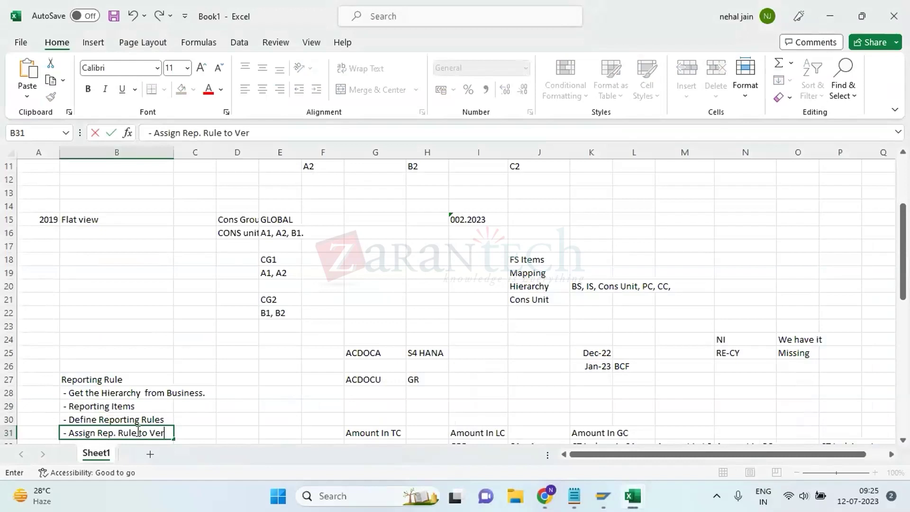
pyautogui.press('Return')
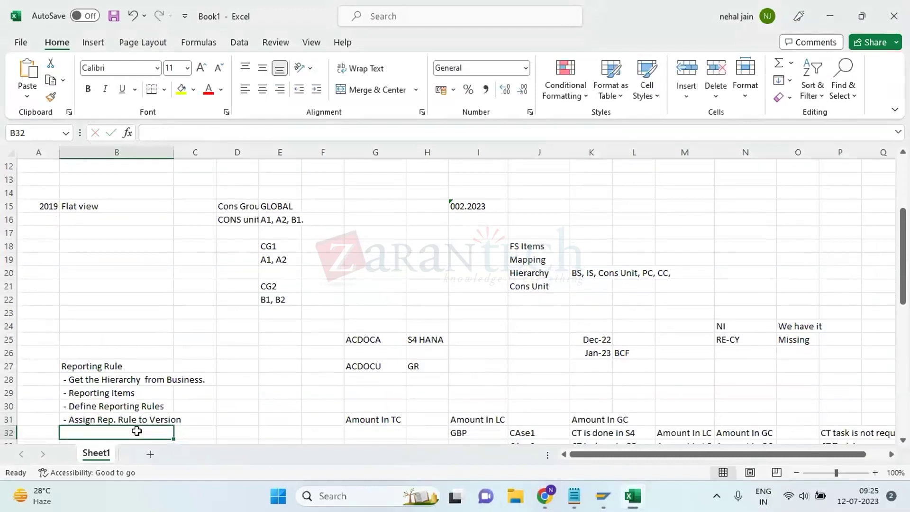
# Switch from Excel to the SAP home page in the browser and open the Assign Reporting Rules to Versions app
pyautogui.press('Up')
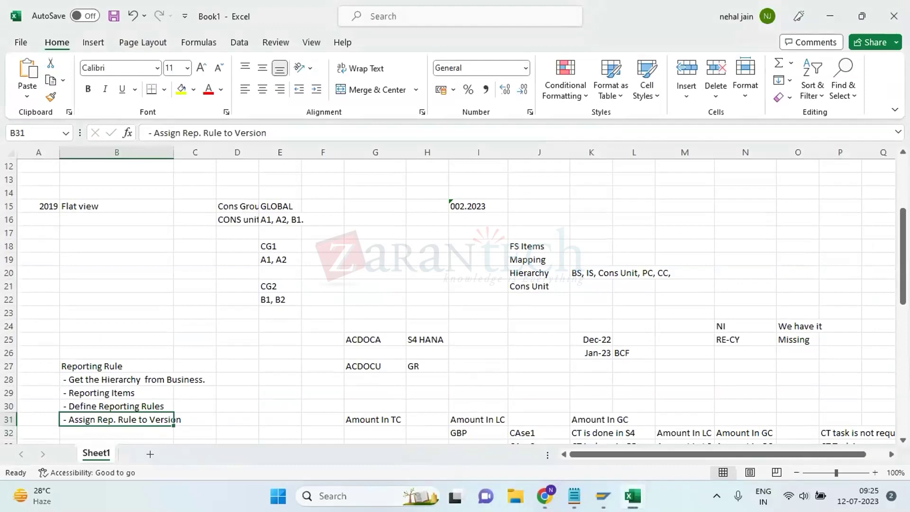
pyautogui.hotkey('alt', 'Tab')
pyautogui.click(327, 15)
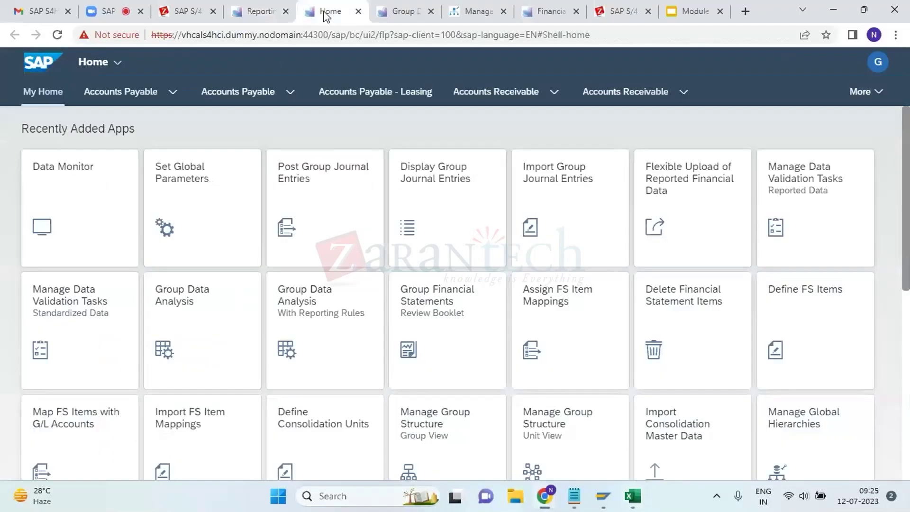
pyautogui.scroll(-4, 176, 431)
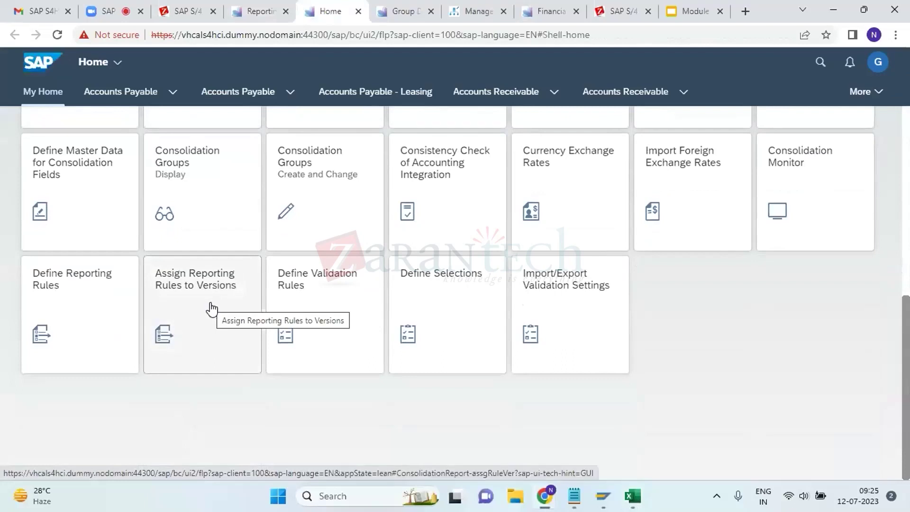
pyautogui.click(212, 309)
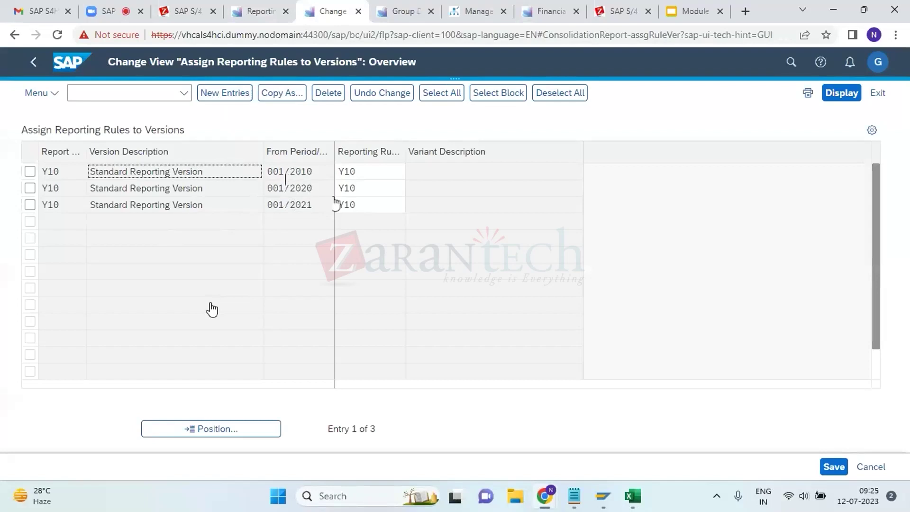
# Compare the version assignments' reporting rule variant with the X2/Y10 reporting rules, and try to switch those rules to change mode
pyautogui.click(352, 173)
pyautogui.click(250, 15)
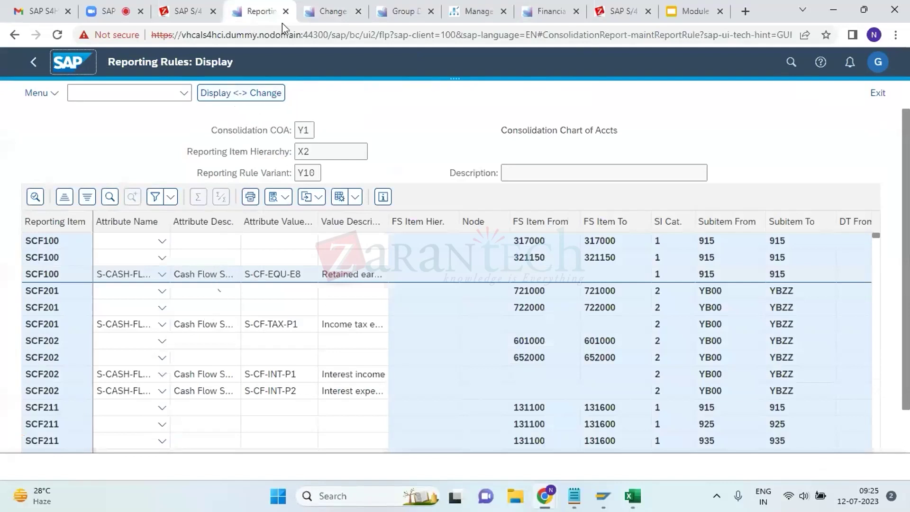
pyautogui.click(322, 12)
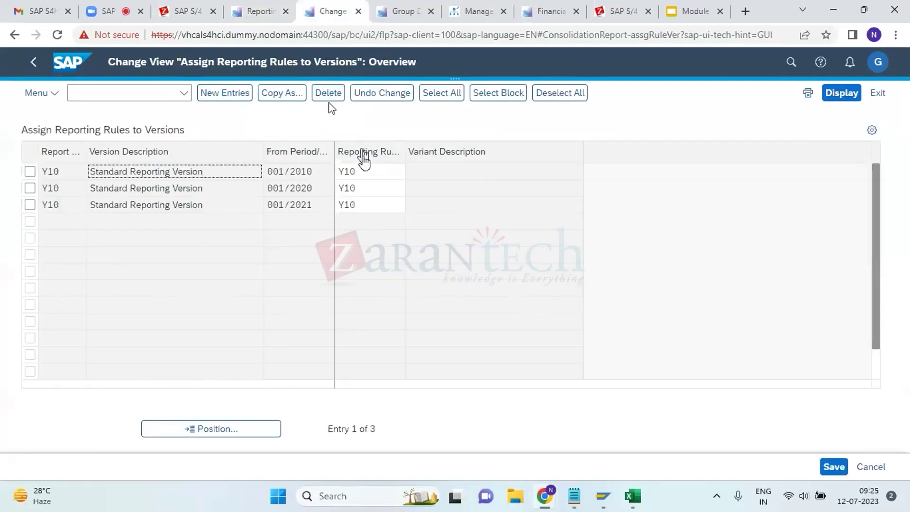
pyautogui.click(367, 175)
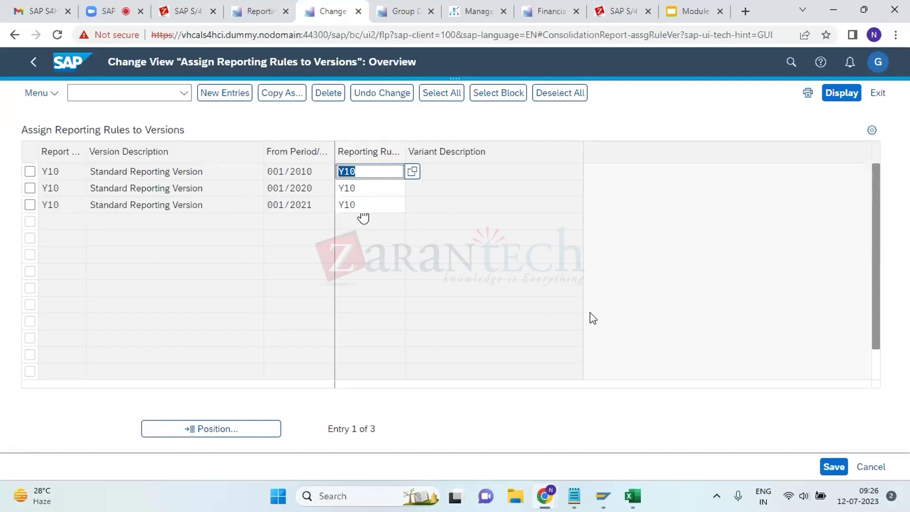
pyautogui.click(248, 5)
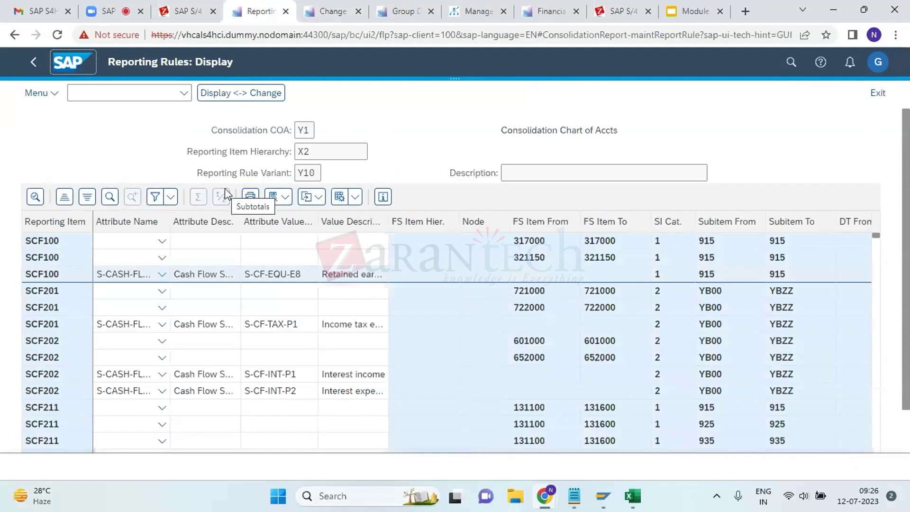
pyautogui.click(243, 98)
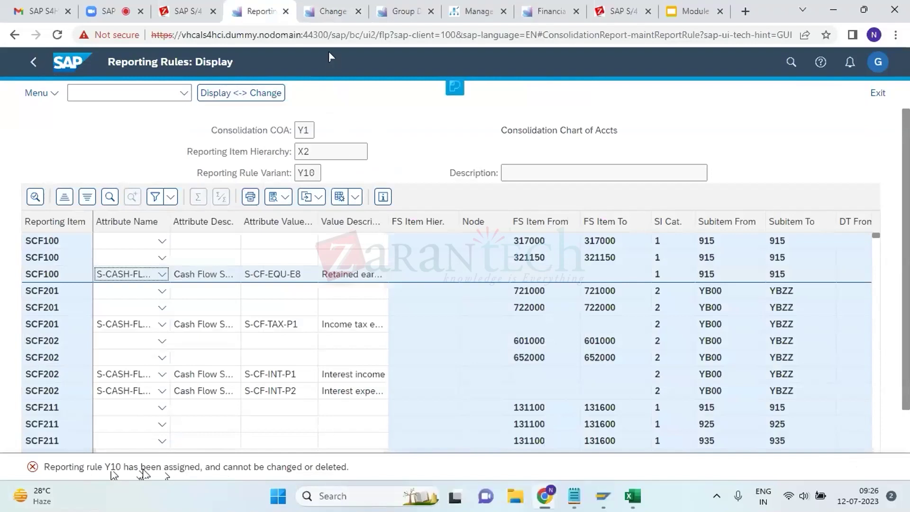
# Return to the reporting rule assignments and widen the Report Rule Version column to show its full heading
pyautogui.click(330, 10)
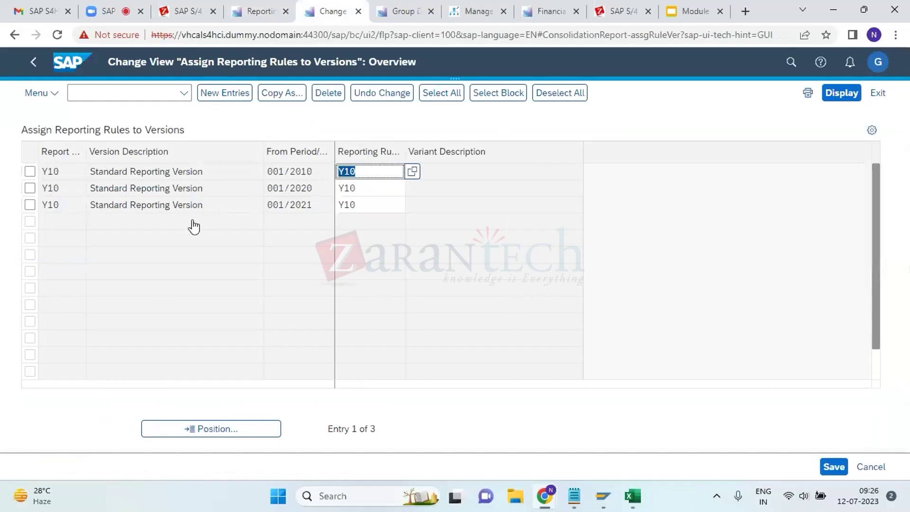
pyautogui.click(83, 156)
pyautogui.moveTo(85, 156); pyautogui.dragTo(130, 166)
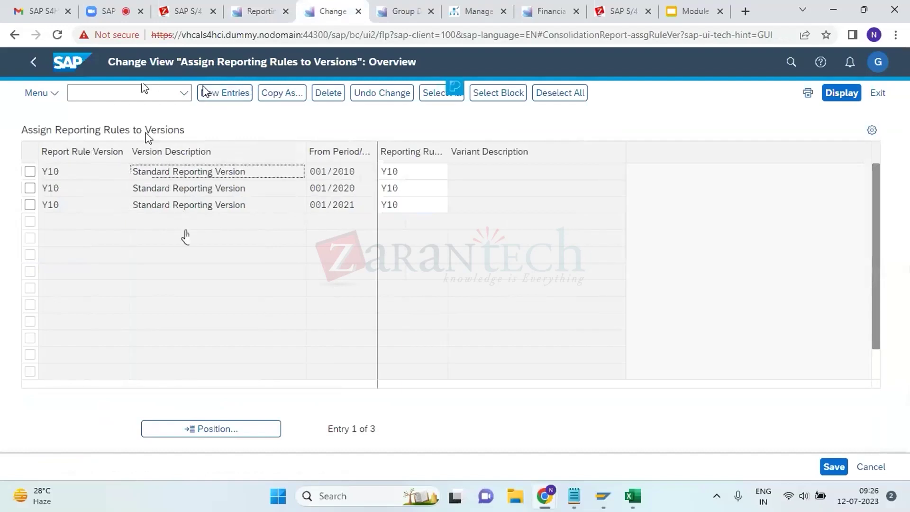
# Start a new assignment entry, view the available report rule versions, and return to the assignments overview without adding an entry
pyautogui.click(211, 101)
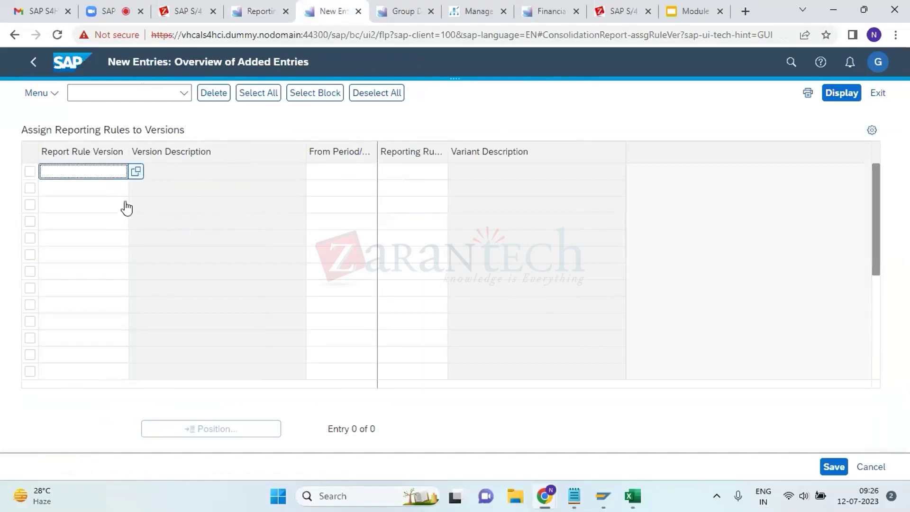
pyautogui.click(136, 172)
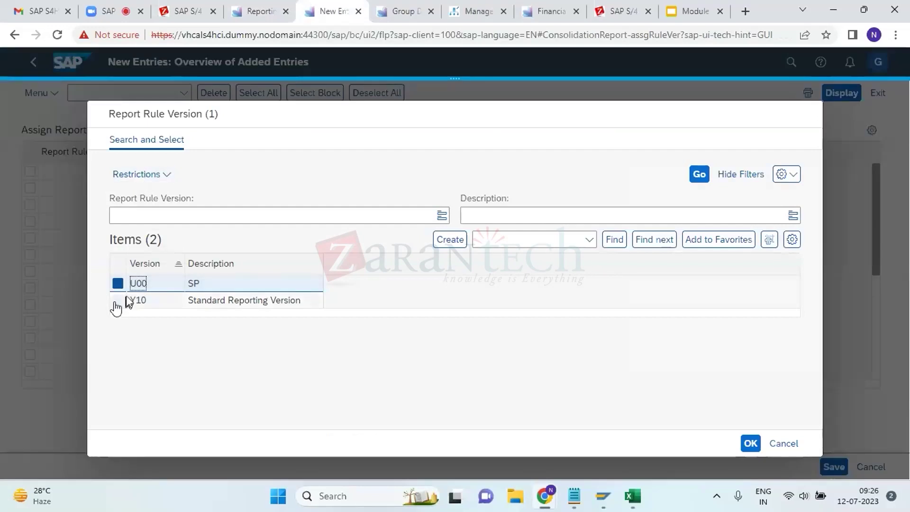
pyautogui.click(792, 448)
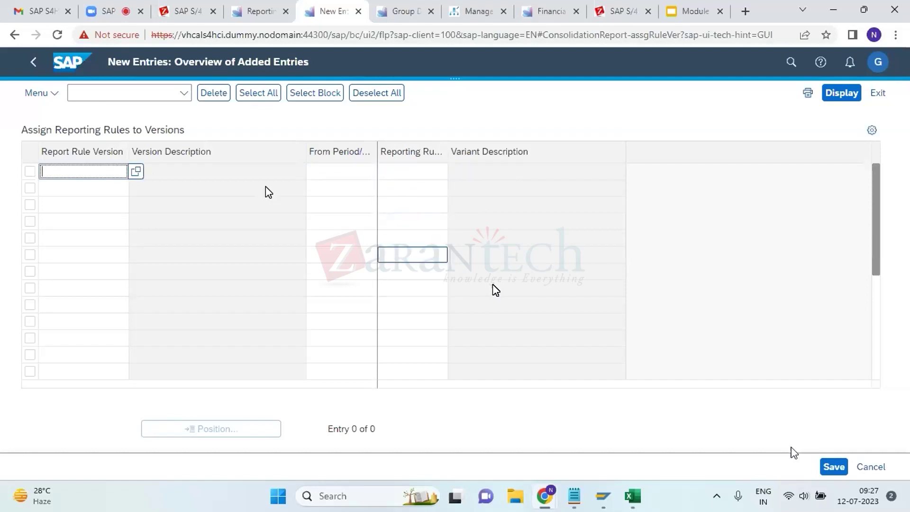
pyautogui.click(256, 11)
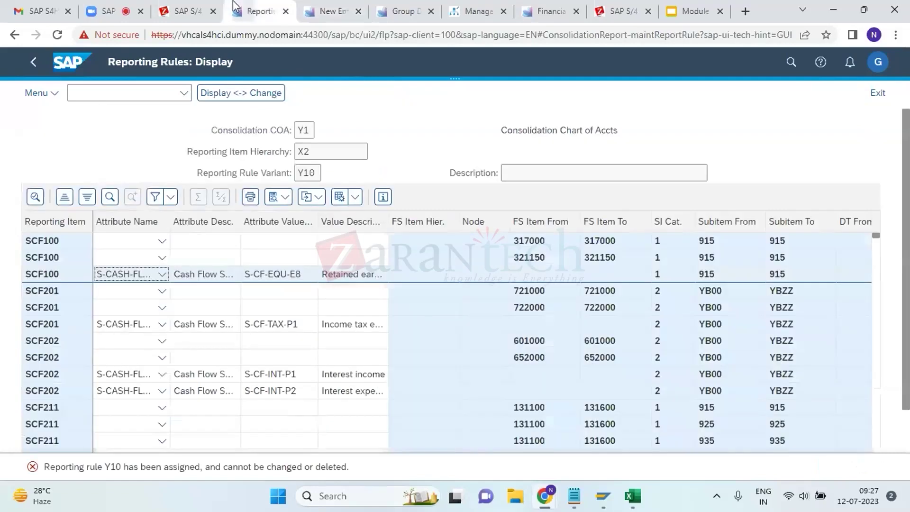
pyautogui.click(332, 11)
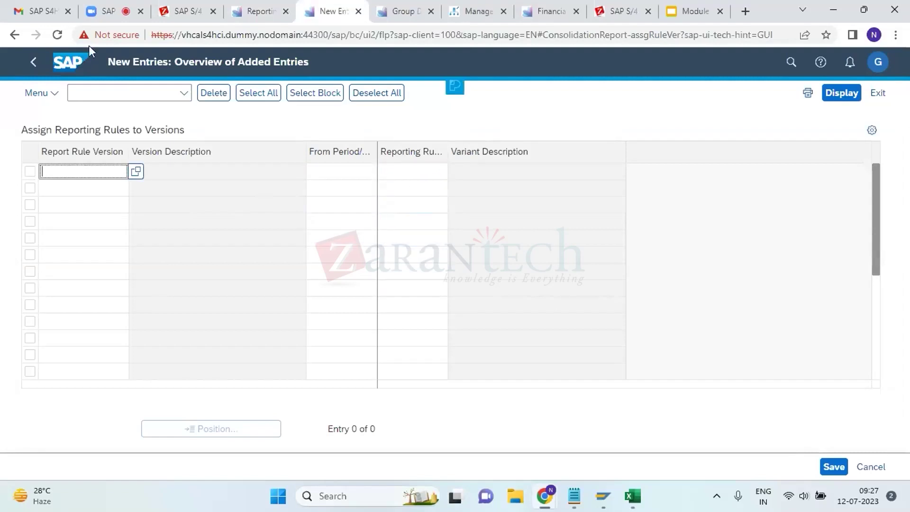
pyautogui.click(33, 63)
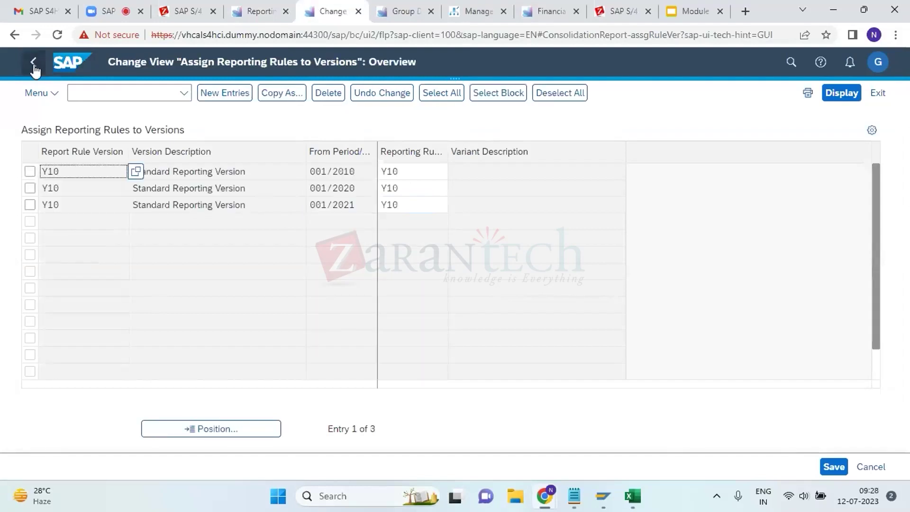
# Clear the reporting rule variant of the Y10 assignment starting 001/2010, save the change, and leave the assignments overview
pyautogui.click(400, 172)
pyautogui.hotkey('ctrl', 'a')
pyautogui.press('BackSpace')
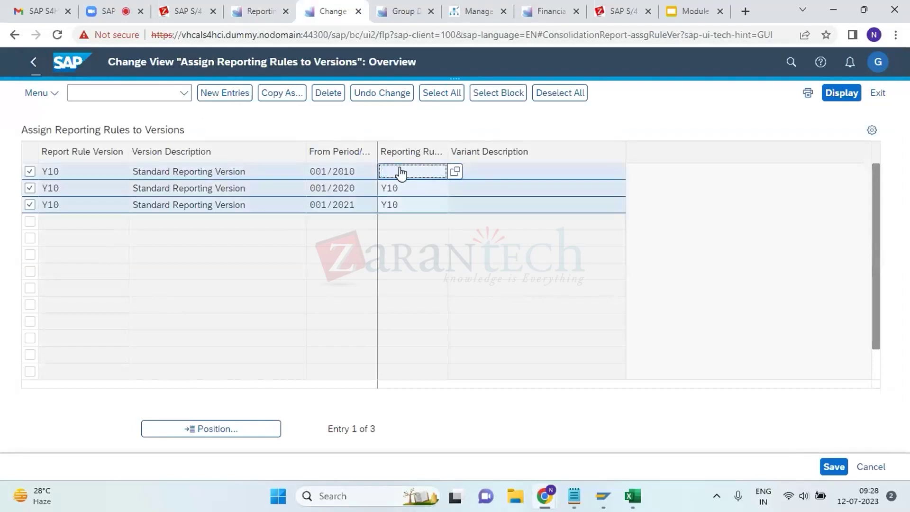
pyautogui.click(834, 468)
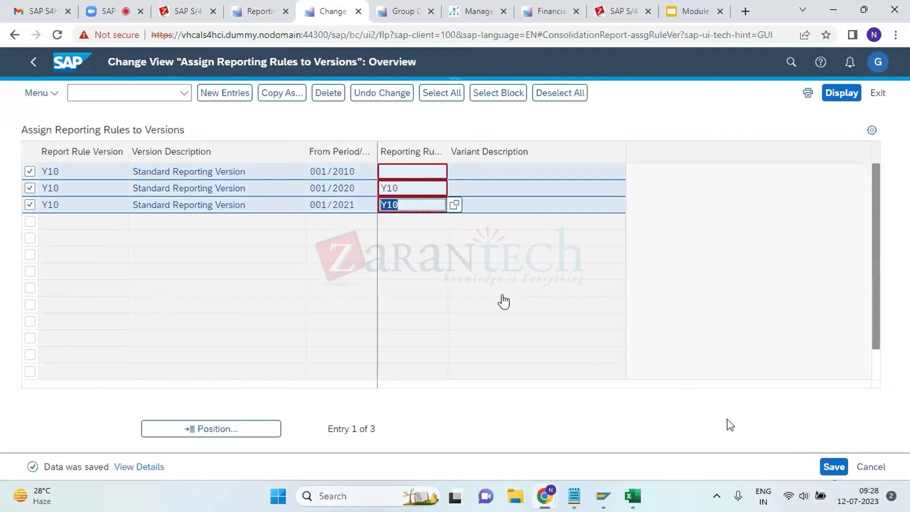
pyautogui.click(503, 279)
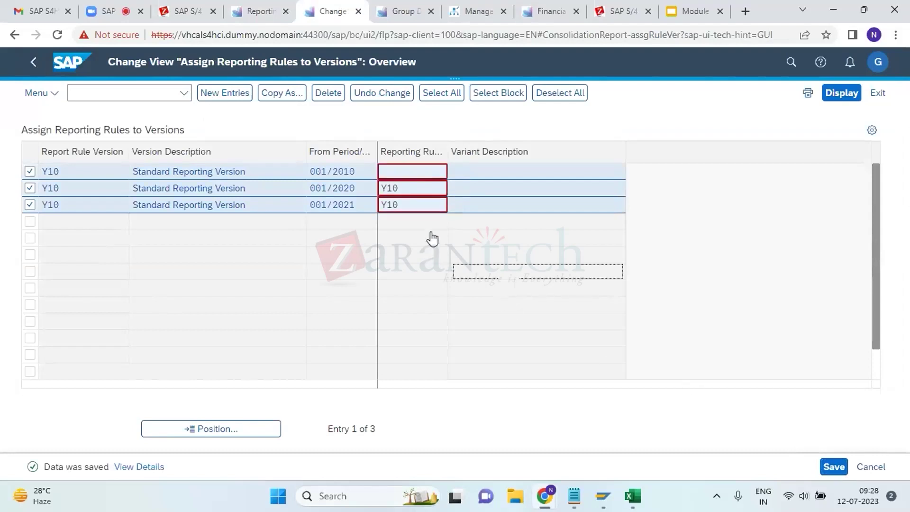
pyautogui.click(831, 476)
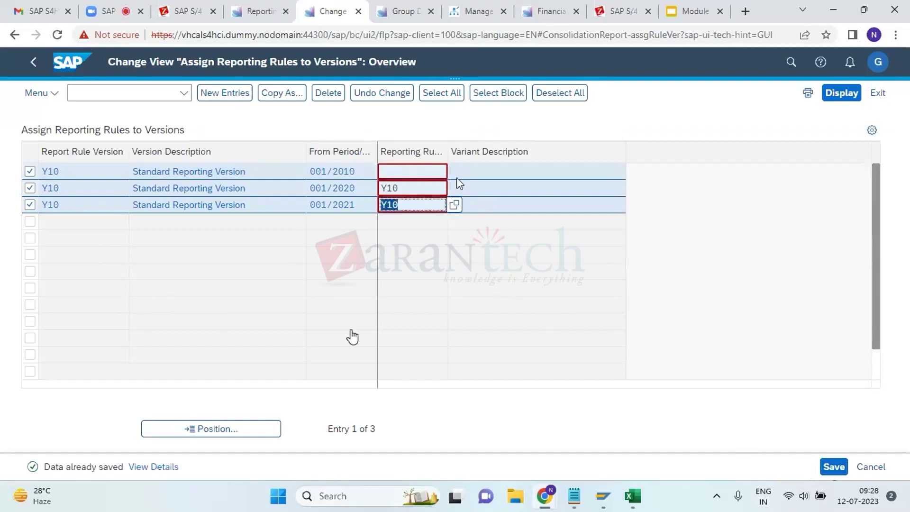
pyautogui.click(425, 175)
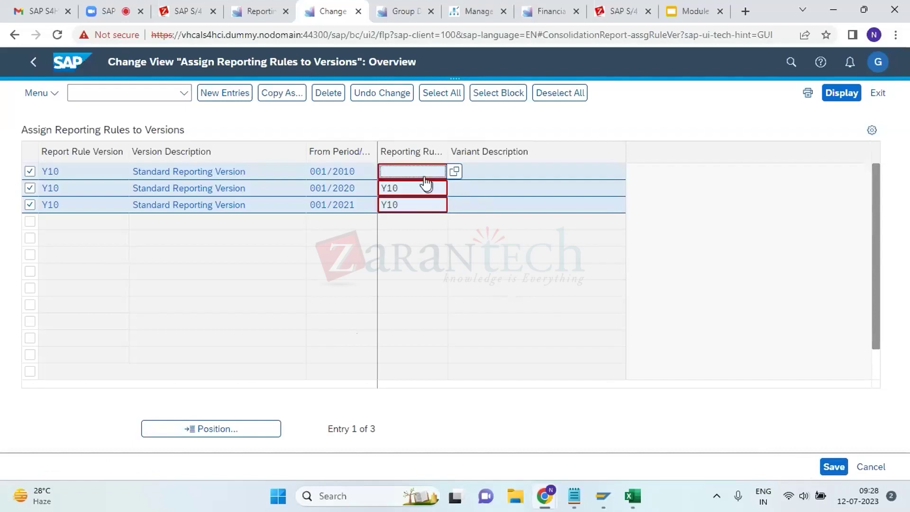
pyautogui.click(861, 467)
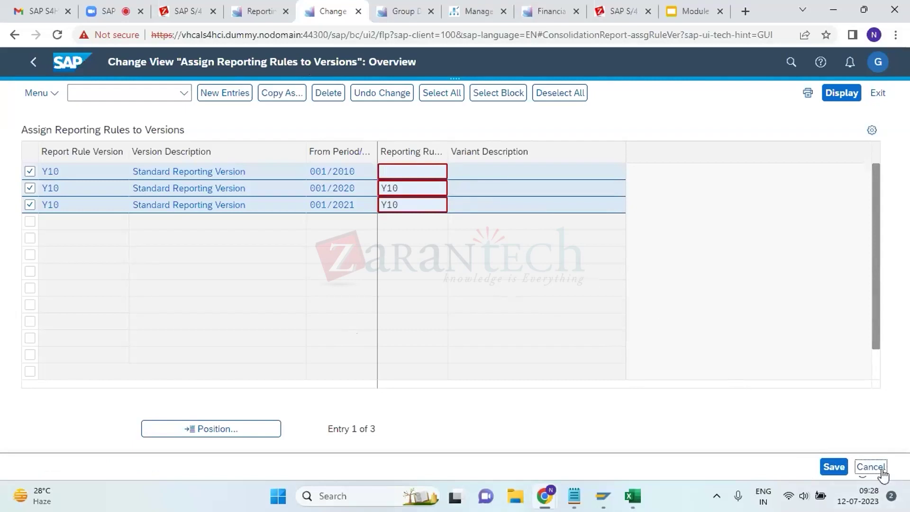
# Compare the SCF202 node of the X2 hierarchy with the SCF202 rows in the Y10 reporting rules
pyautogui.click(260, 11)
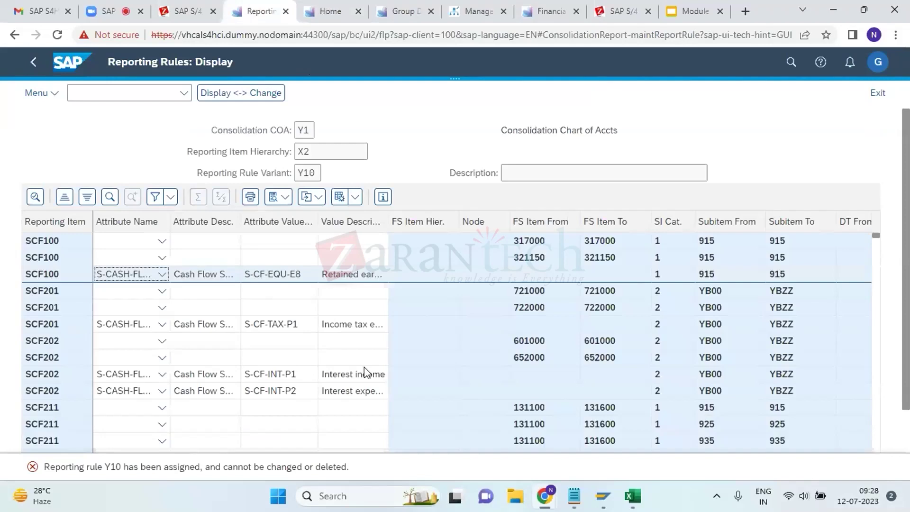
pyautogui.click(401, 10)
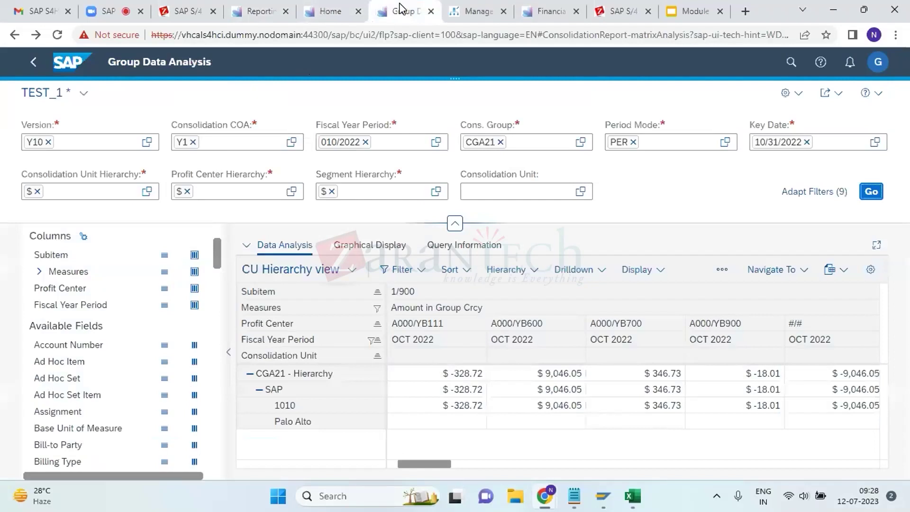
pyautogui.click(476, 11)
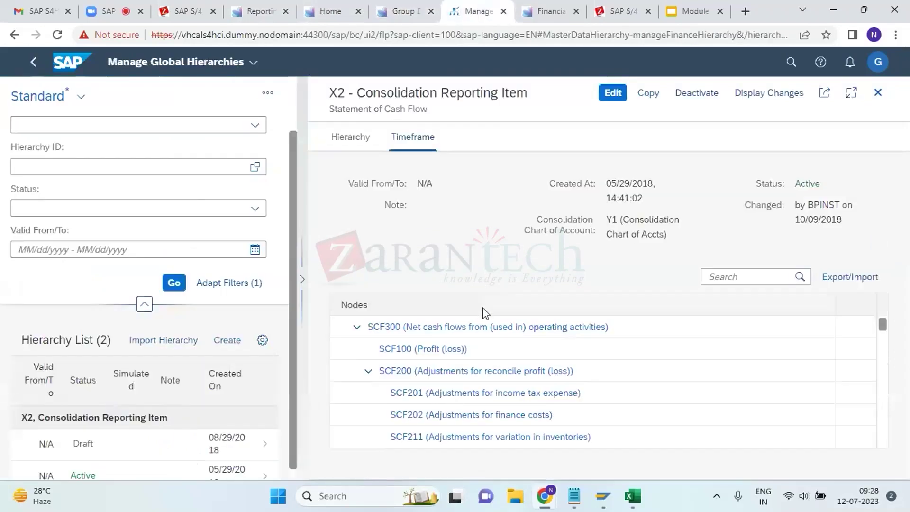
pyautogui.click(477, 418)
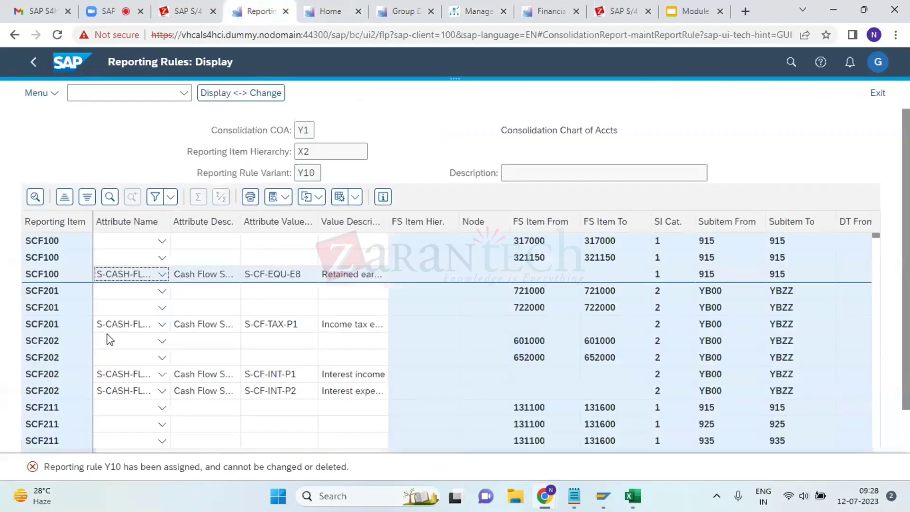
pyautogui.click(57, 361)
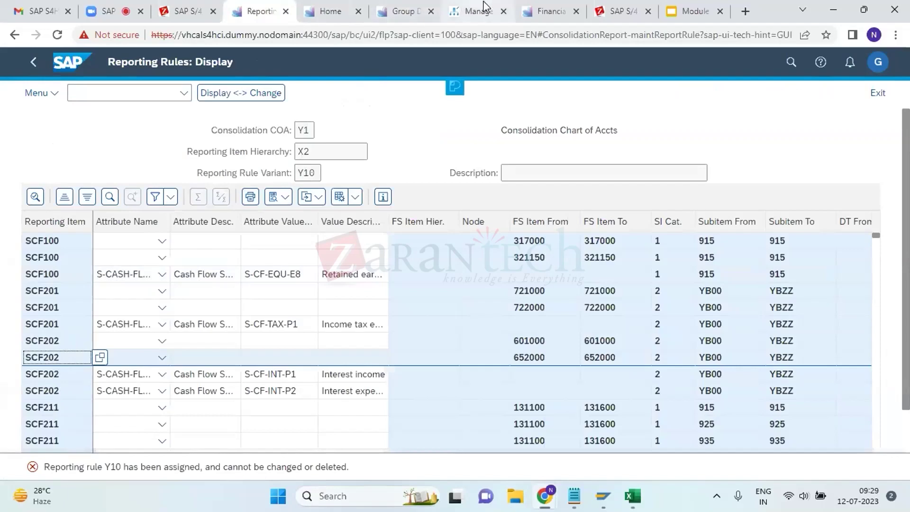
# Leave the details of FS item 317000 and reopen the Define Financial Statement Items list
pyautogui.click(467, 9)
pyautogui.click(531, 8)
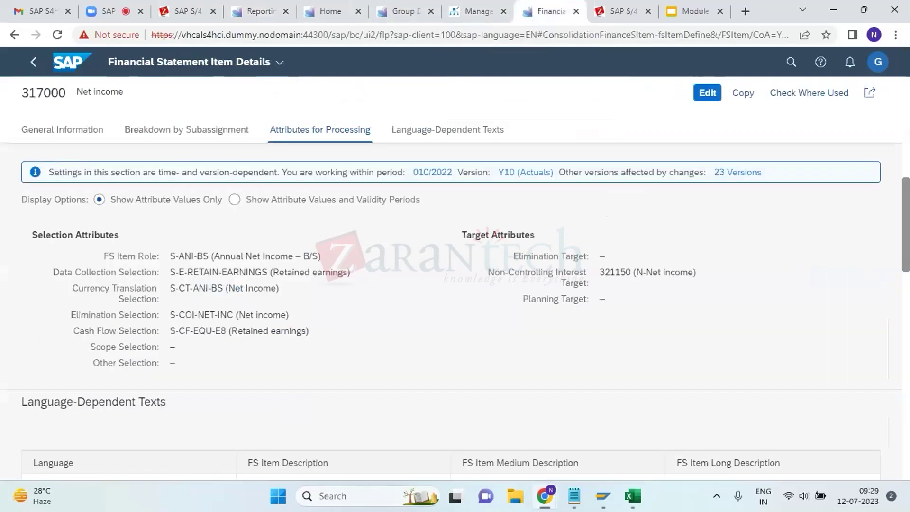
pyautogui.click(34, 63)
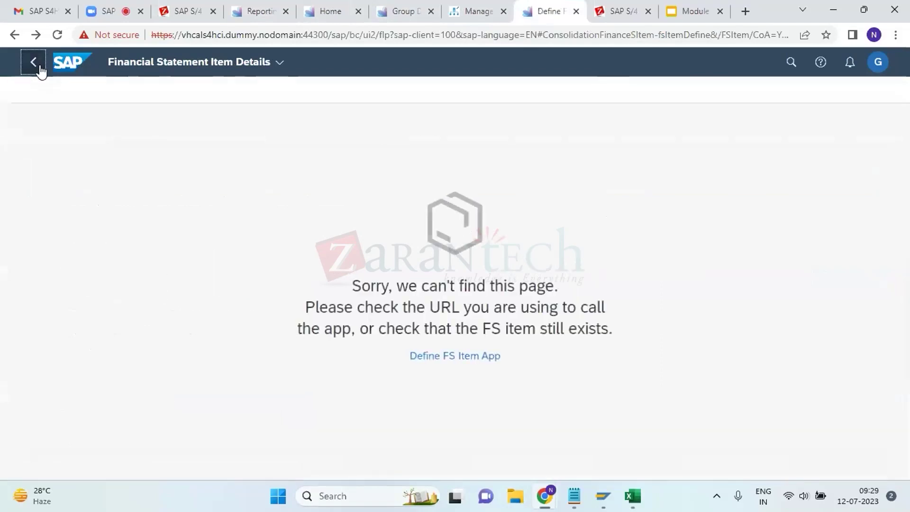
pyautogui.click(488, 356)
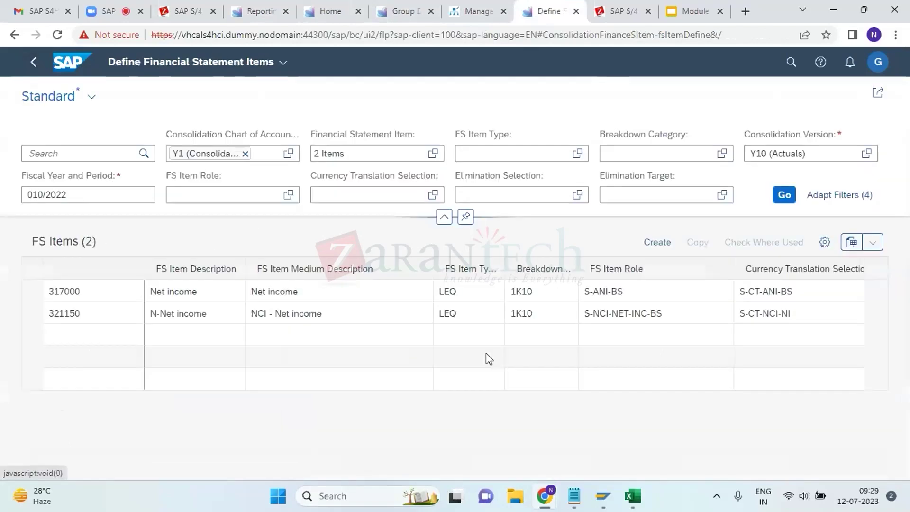
# Clear both selected values from the Financial Statement Item filter
pyautogui.click(385, 155)
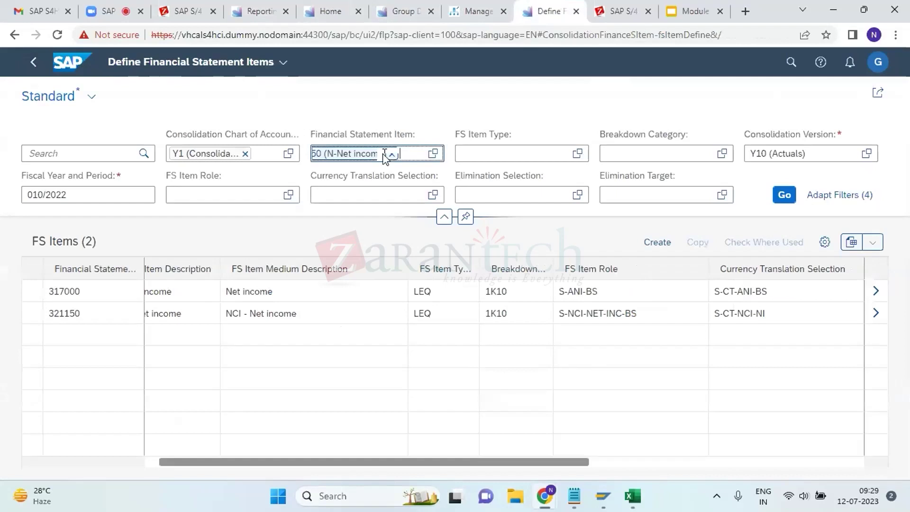
pyautogui.press('BackSpace')
pyautogui.press('Num_Lock')
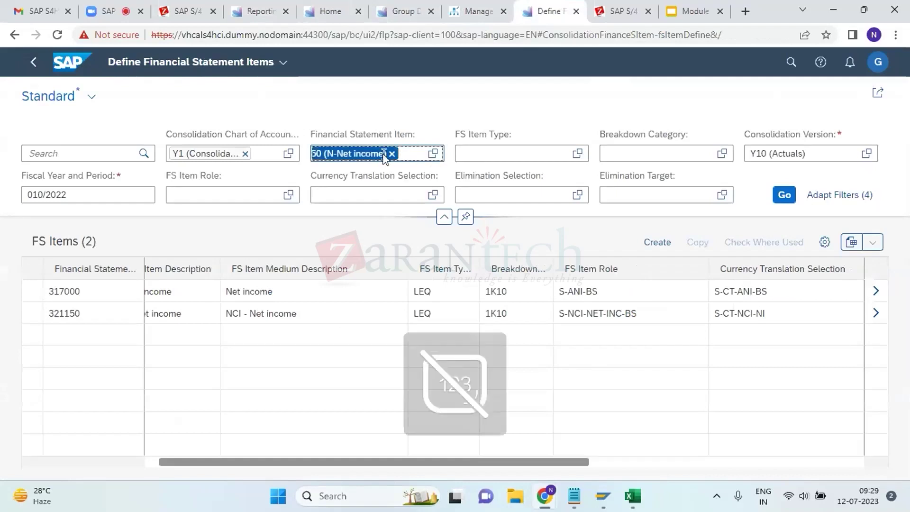
pyautogui.press('BackSpace')
pyautogui.press('Num_Lock')
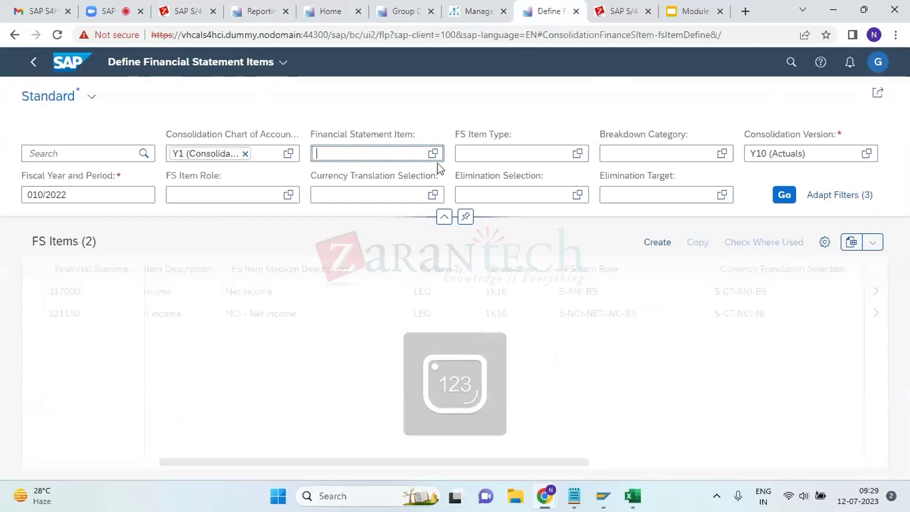
# Filter the FS items by type STAT (Statistical Item) and browse the resulting list
pyautogui.click(578, 155)
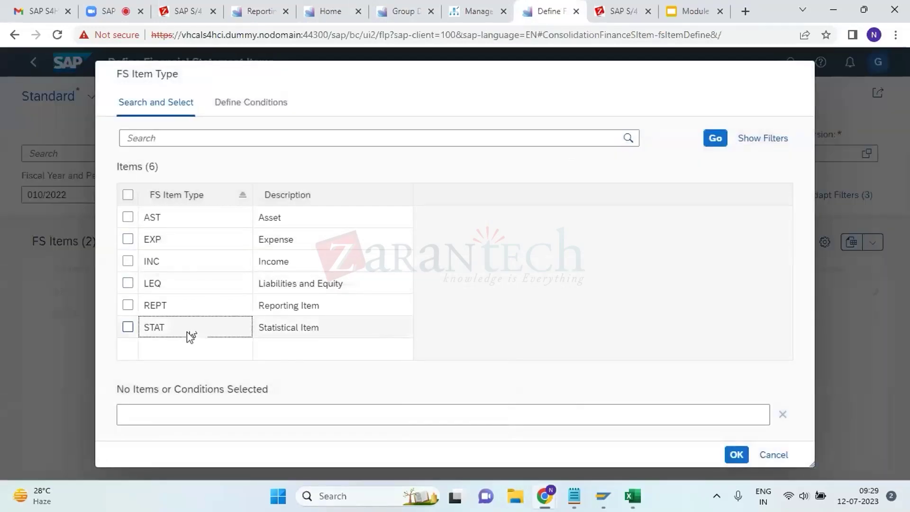
pyautogui.click(189, 335)
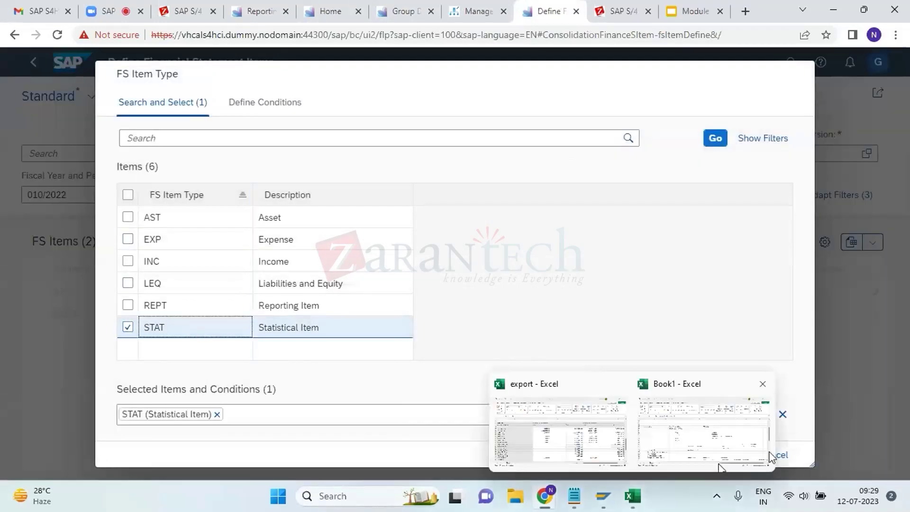
pyautogui.click(735, 456)
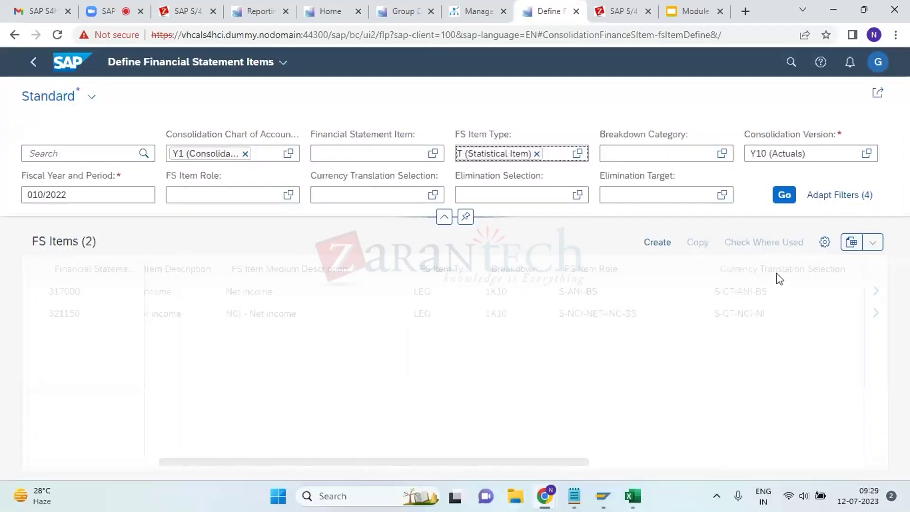
pyautogui.click(783, 195)
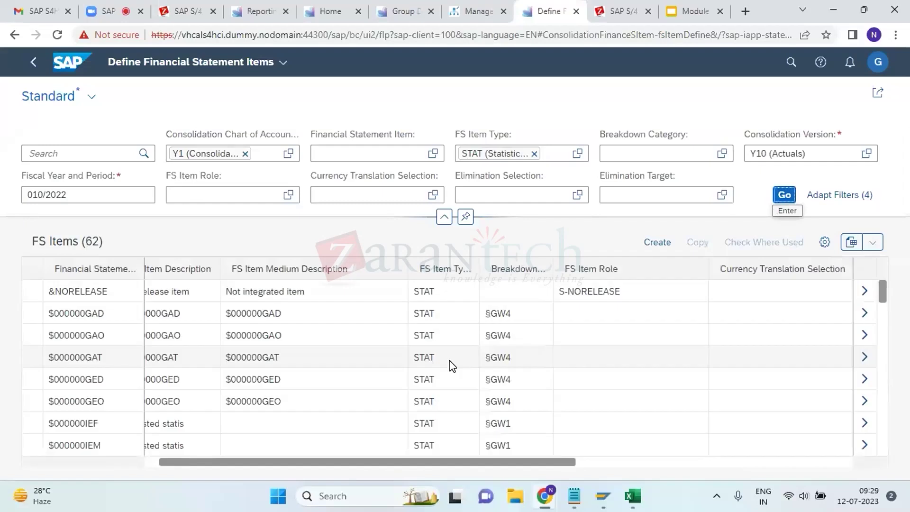
pyautogui.scroll(-5, 372, 375)
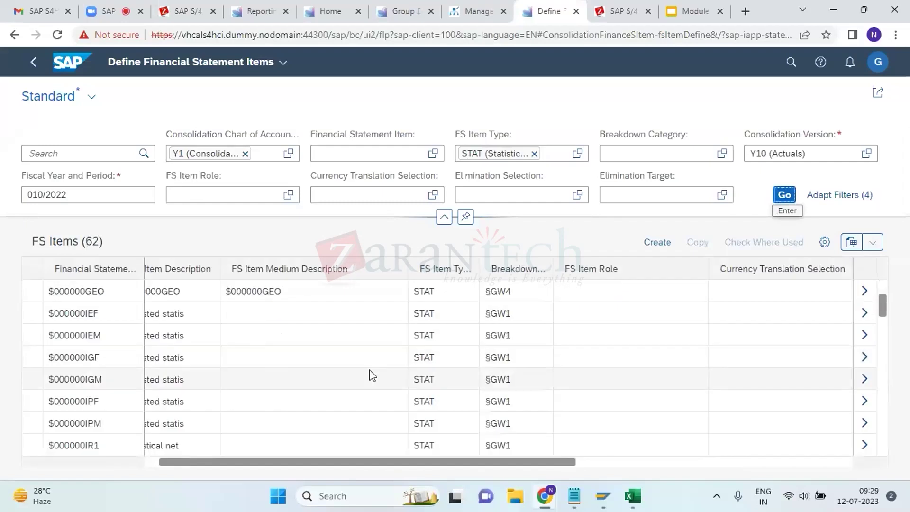
pyautogui.scroll(-15, 373, 376)
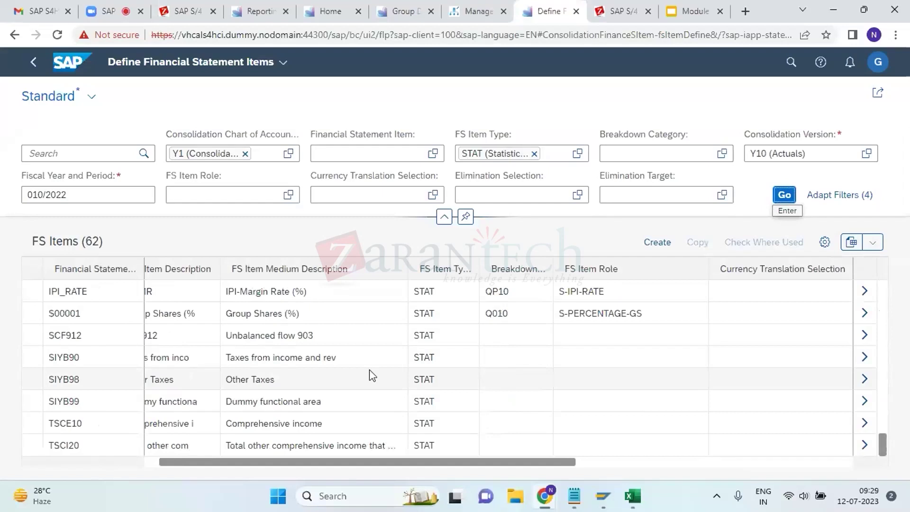
pyautogui.scroll(5, 372, 376)
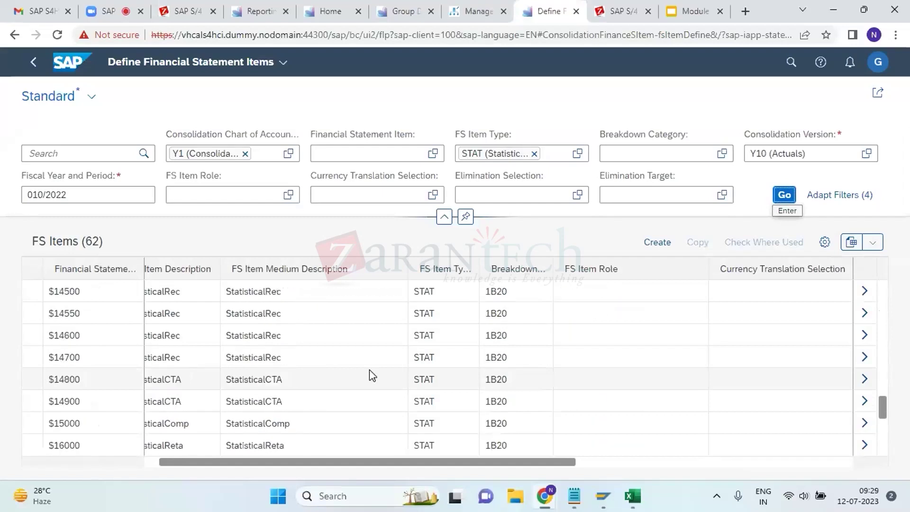
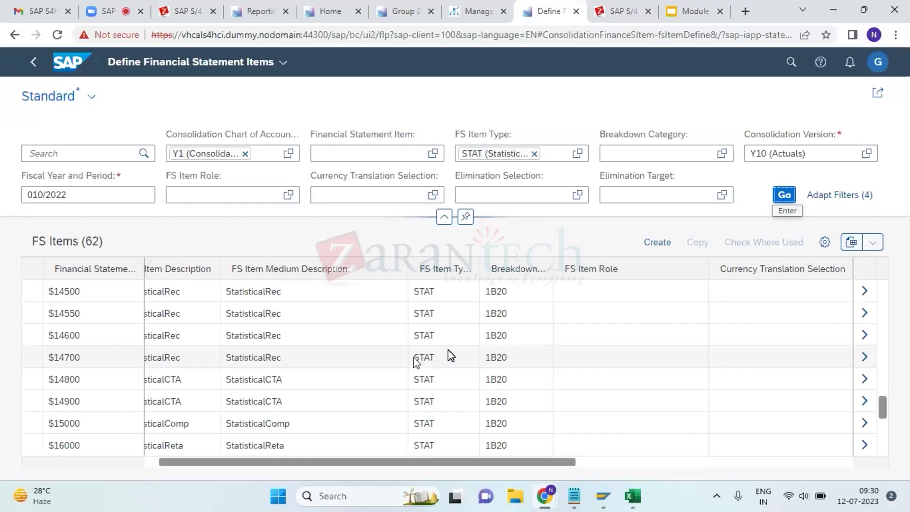
# Return to the X2/Y10 reporting rules and examine the SCF222 and SCF223 rows and their FS item assignments
pyautogui.click(260, 11)
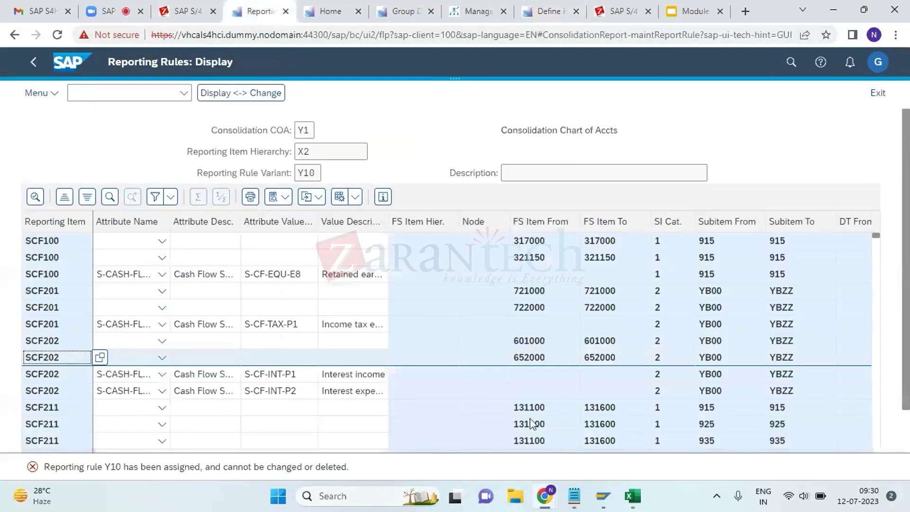
pyautogui.scroll(-10, 531, 423)
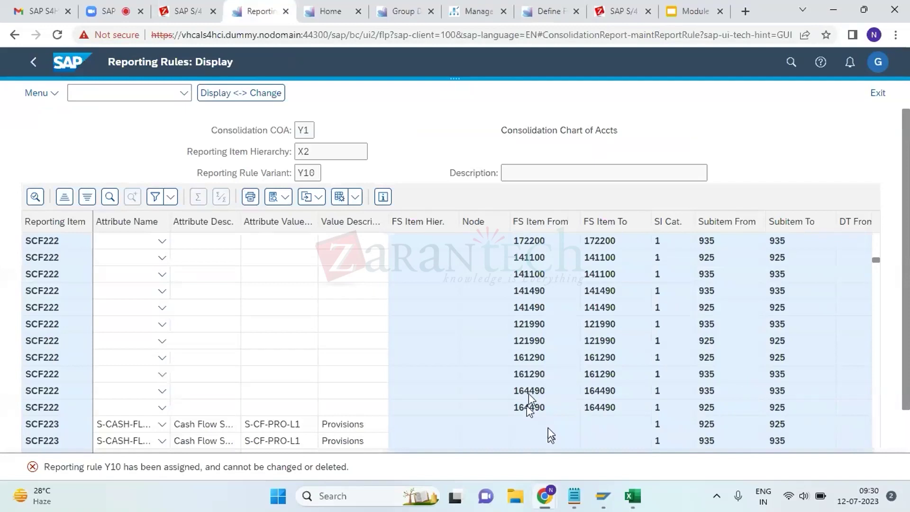
pyautogui.click(549, 431)
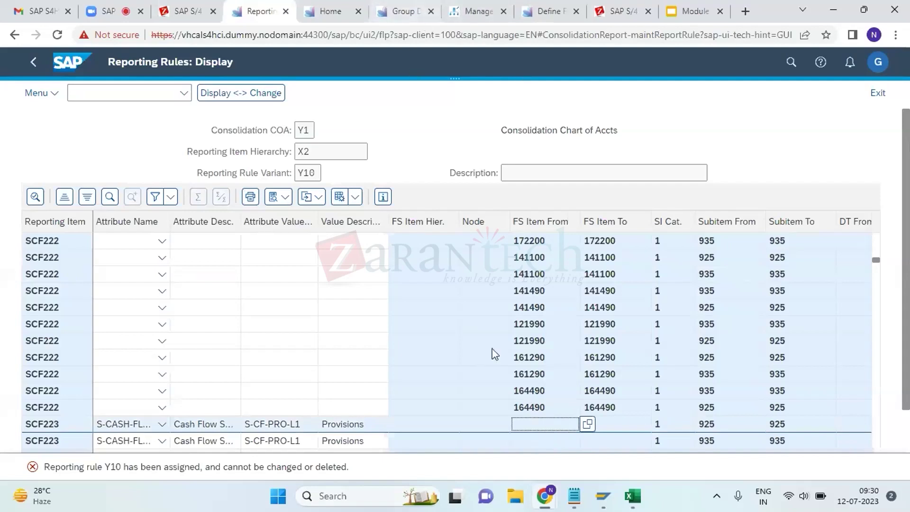
# Switch to the Book1 workbook in Excel and review the four Reporting Rule steps listed in B28:B31
pyautogui.moveTo(633, 506)
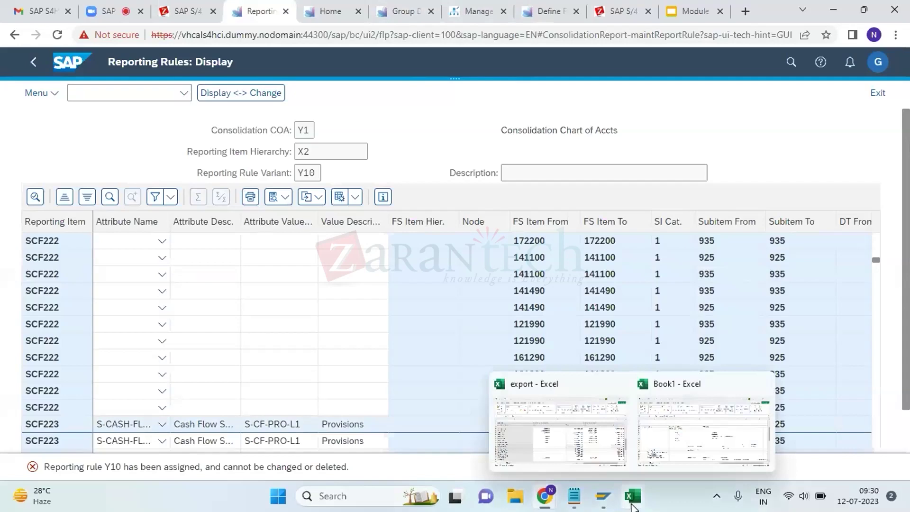
pyautogui.click(656, 456)
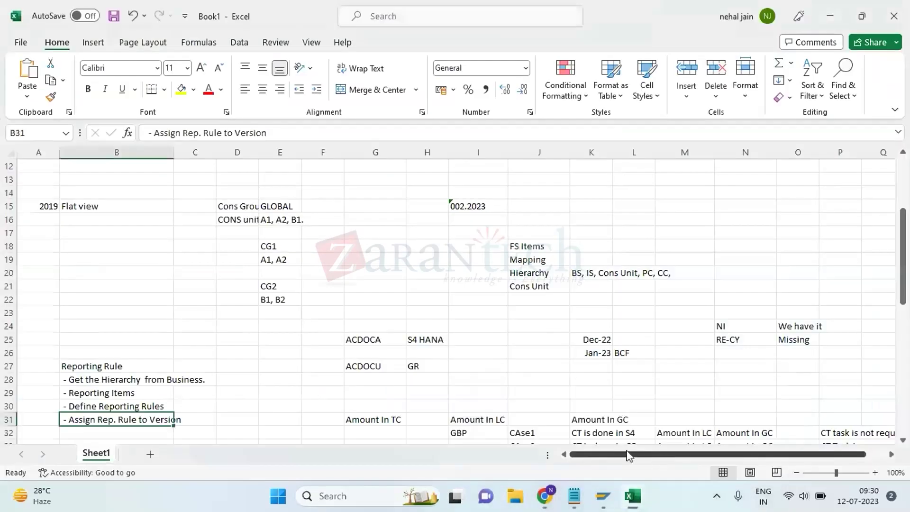
pyautogui.click(165, 382)
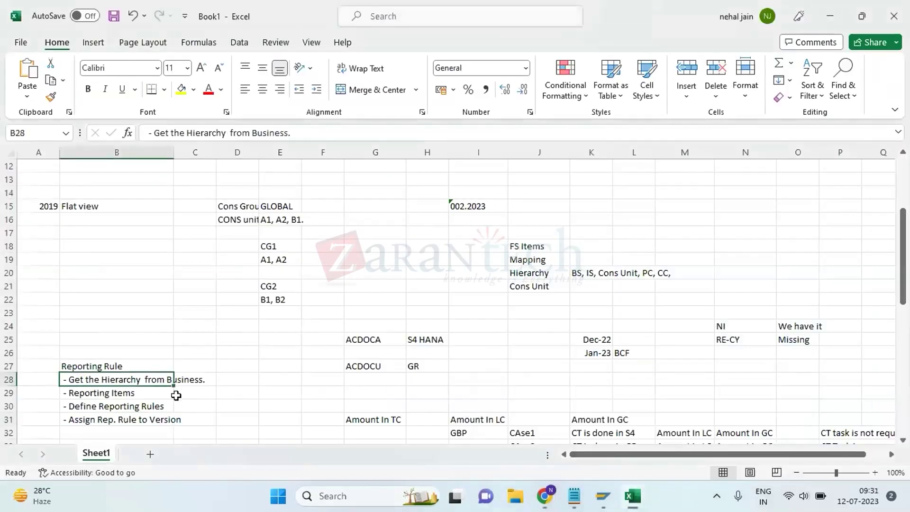
pyautogui.click(147, 390)
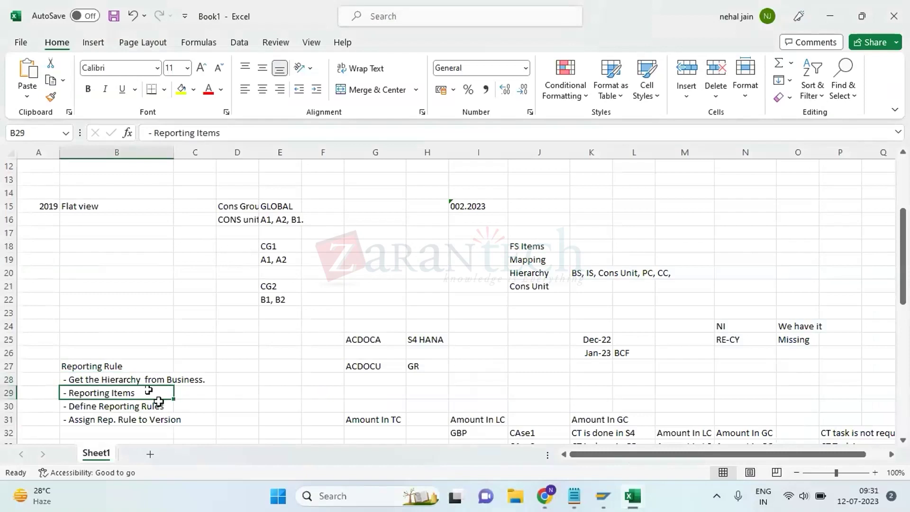
pyautogui.click(160, 406)
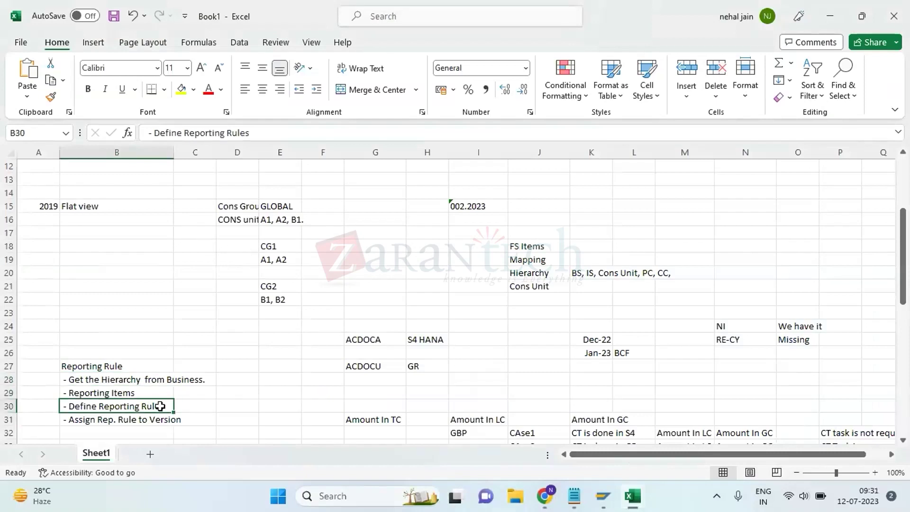
pyautogui.press('Down')
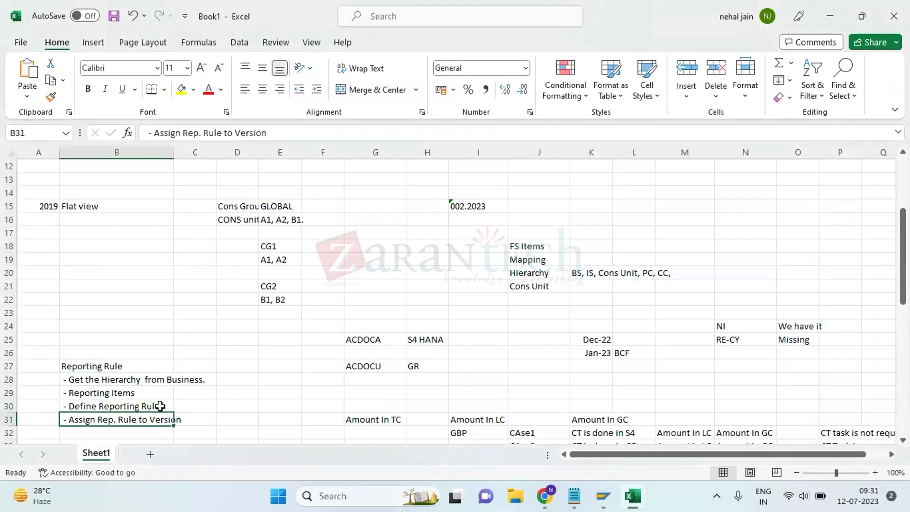
# Move the "Define Reporting Rules" and "Assign Rep. Rule to Version" lines from B30:B31 down to B31:B32
pyautogui.click(161, 406)
pyautogui.hotkey('shift', 'Down')
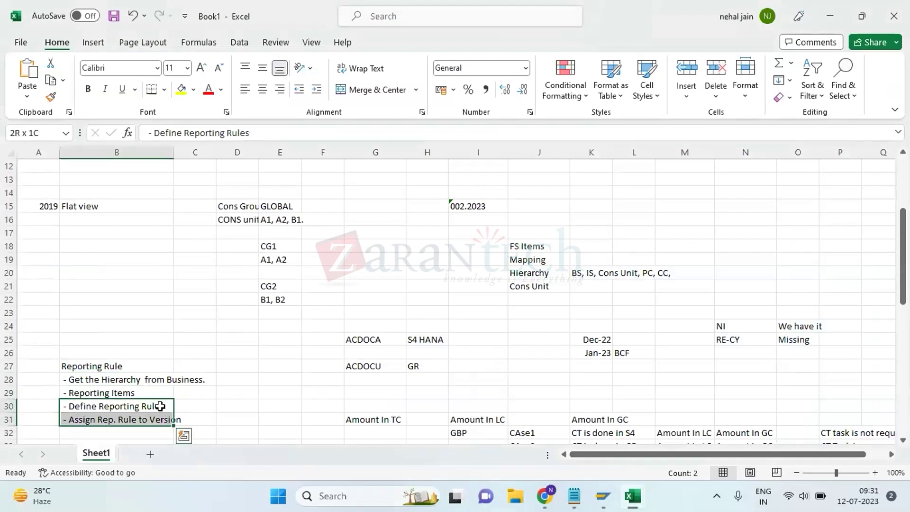
pyautogui.hotkey('ctrl', 'x')
pyautogui.click(138, 422)
pyautogui.hotkey('ctrl', 'v')
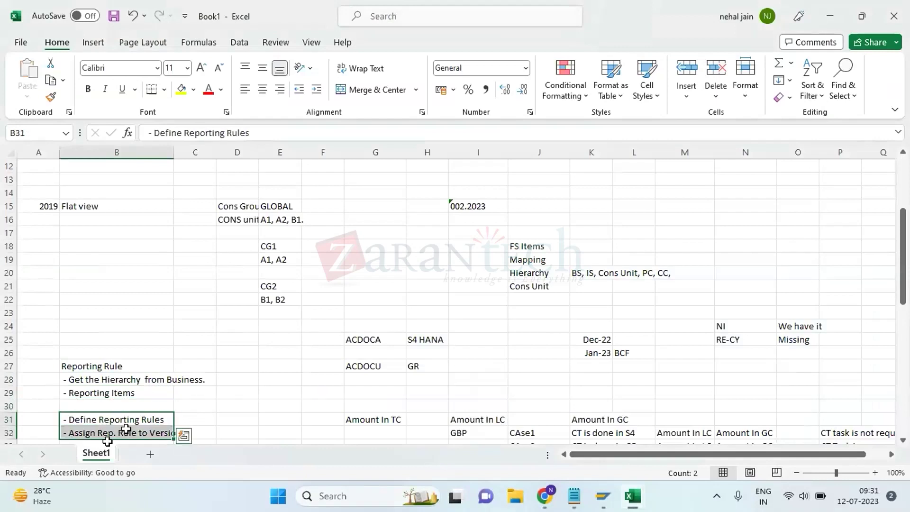
# Copy the "Assign Rep. Rule to Version" line from B32 into the empty cell B30
pyautogui.press('Down')
pyautogui.hotkey('ctrl', 'c')
pyautogui.press('Up')
pyautogui.press('Up')
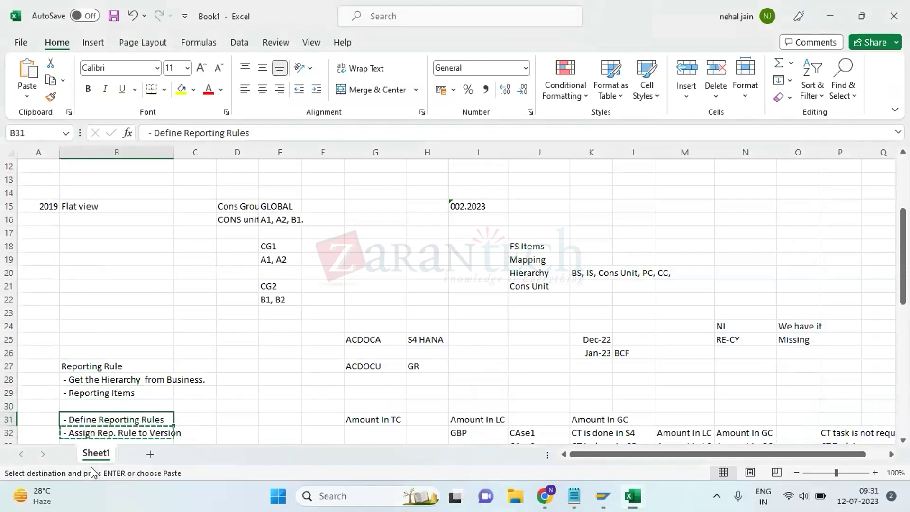
pyautogui.hotkey('ctrl', 'v')
pyautogui.press('Escape')
pyautogui.press('Up')
pyautogui.press('Up')
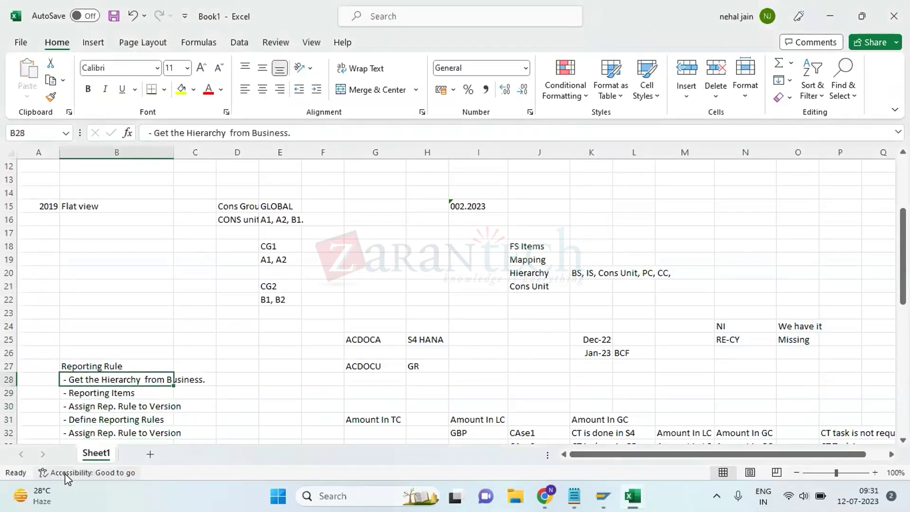
pyautogui.press('Down')
pyautogui.press('Down')
pyautogui.press('Down')
pyautogui.press('Down')
pyautogui.press('Down')
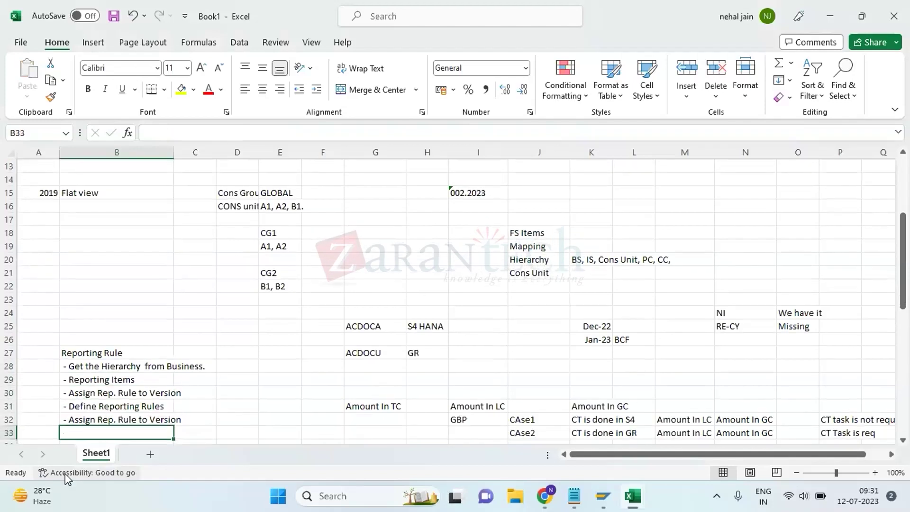
pyautogui.click(66, 479)
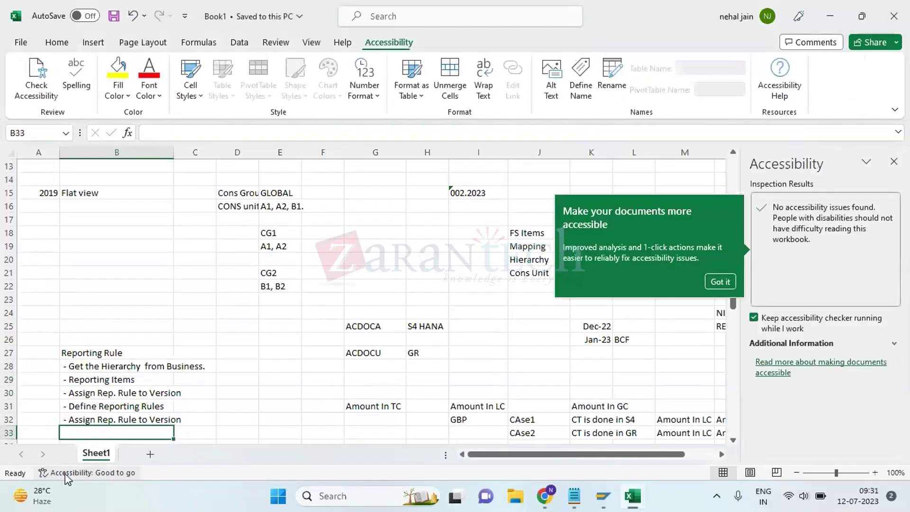
pyautogui.click(895, 162)
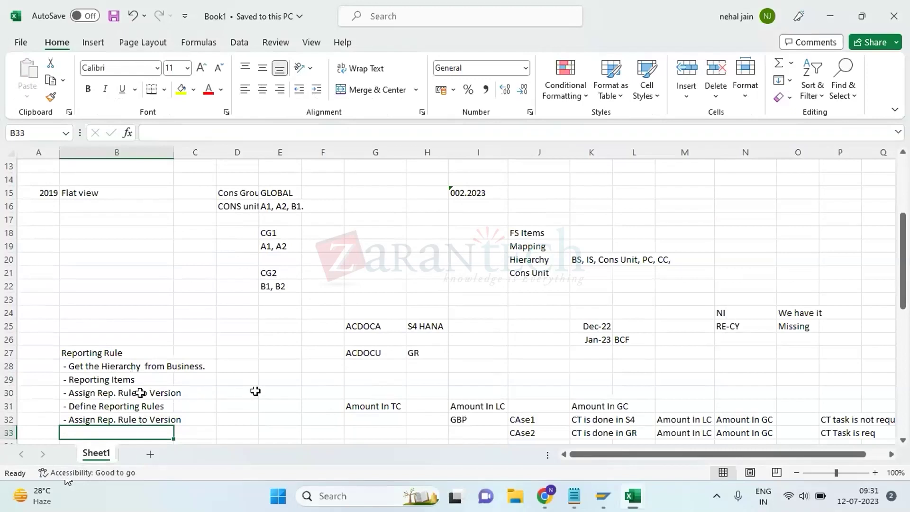
# Move the "Assign Rep. Rule to Version" line from B32 to B33
pyautogui.click(153, 415)
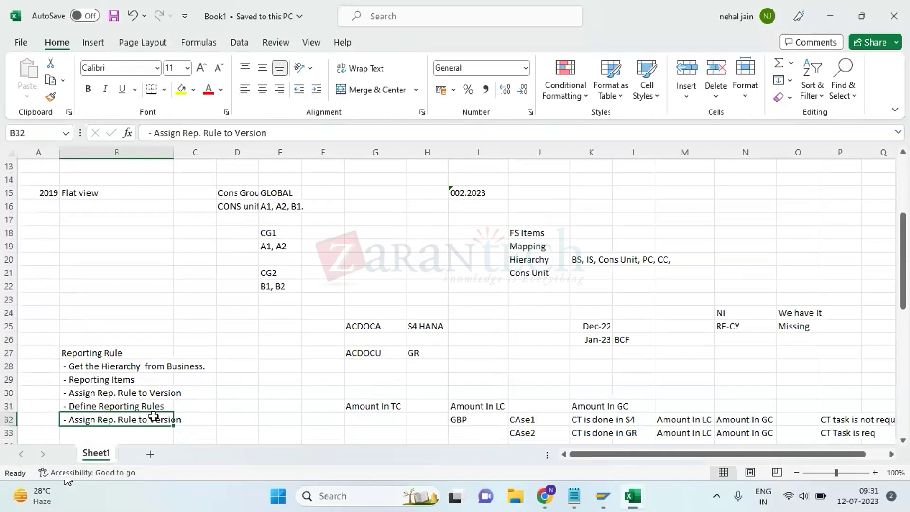
pyautogui.hotkey('ctrl', 'x')
pyautogui.press('Down')
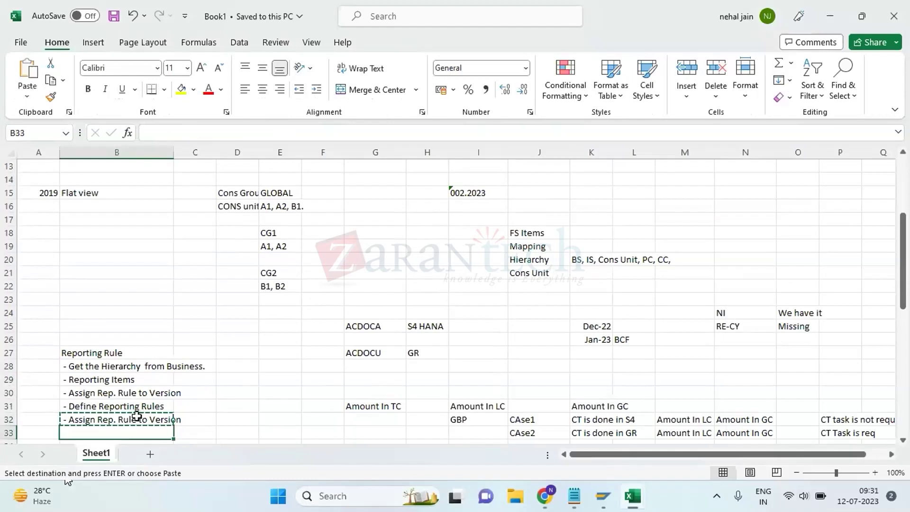
pyautogui.hotkey('ctrl', 'v')
# Add the line "- Create STAT Items if any" in cell B32 and save the workbook
pyautogui.press('Up')
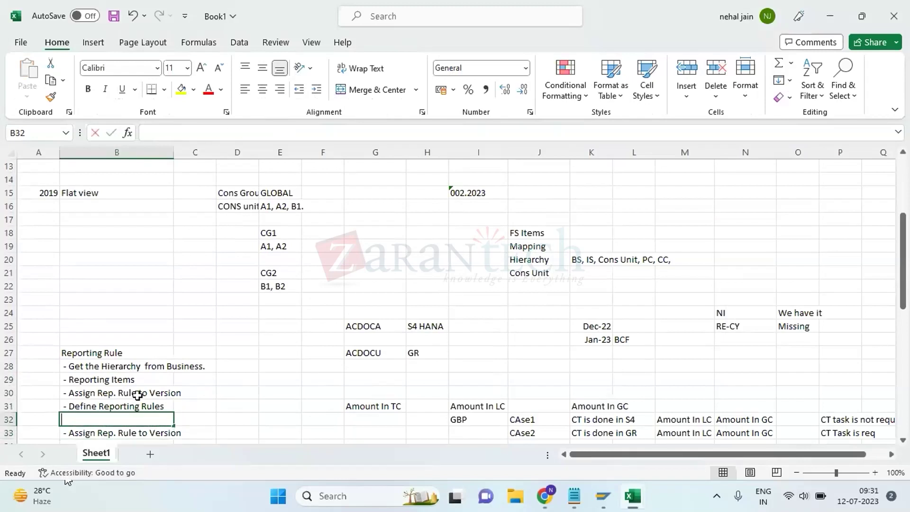
pyautogui.write('- Crr=')
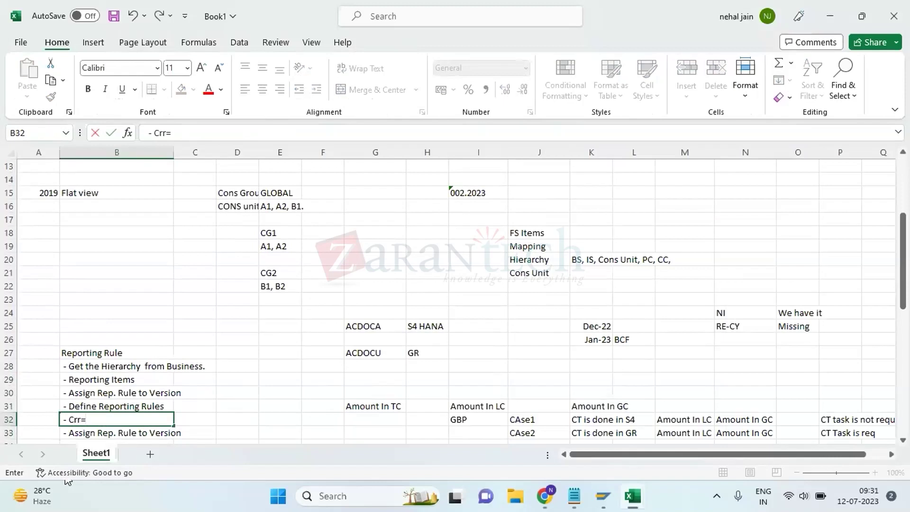
pyautogui.press('BackSpace')
pyautogui.write('eay==t=')
pyautogui.press('BackSpace')
pyautogui.press('BackSpace')
pyautogui.press('BackSpace')
pyautogui.press('BackSpace')
pyautogui.press('BackSpace')
pyautogui.write('te STATT ====')
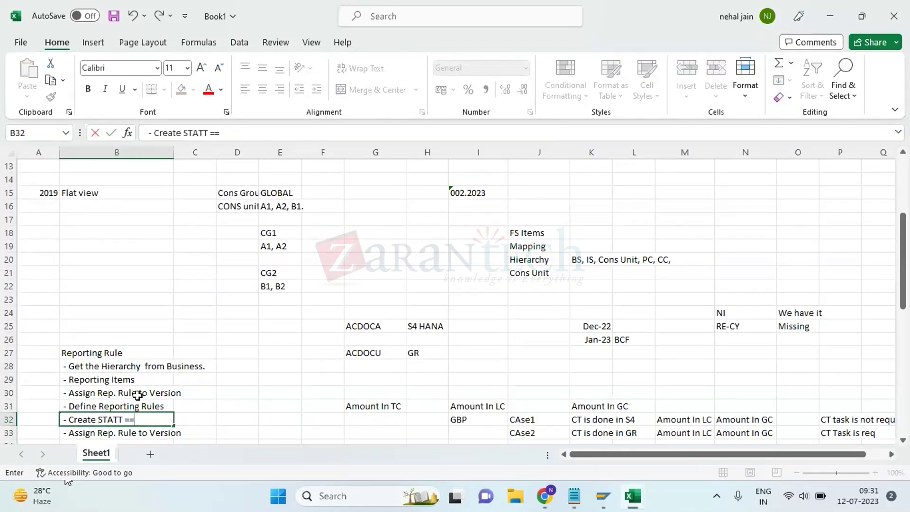
pyautogui.press('BackSpace')
pyautogui.press('BackSpace')
pyautogui.press('BackSpace')
pyautogui.press('BackSpace')
pyautogui.press('BackSpace')
pyautogui.press('BackSpace')
pyautogui.write('Items if an')
pyautogui.press('Return')
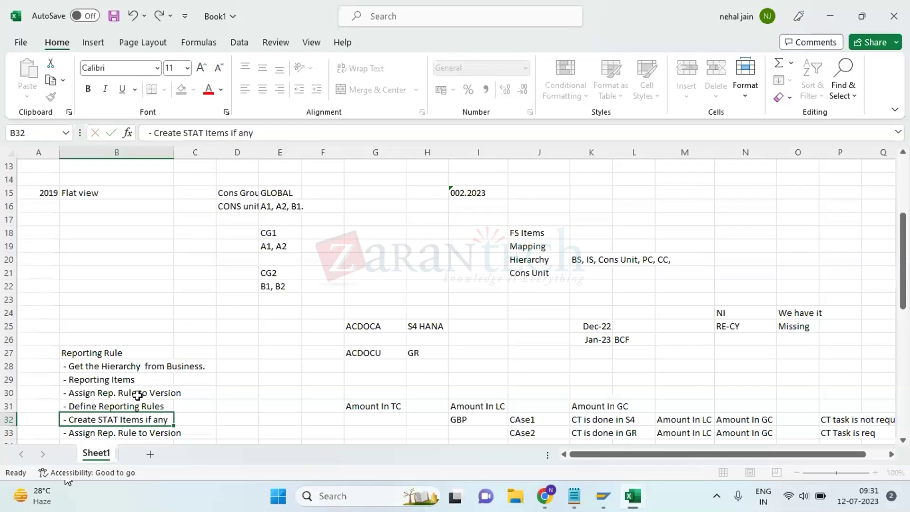
pyautogui.hotkey('ctrl', 's')
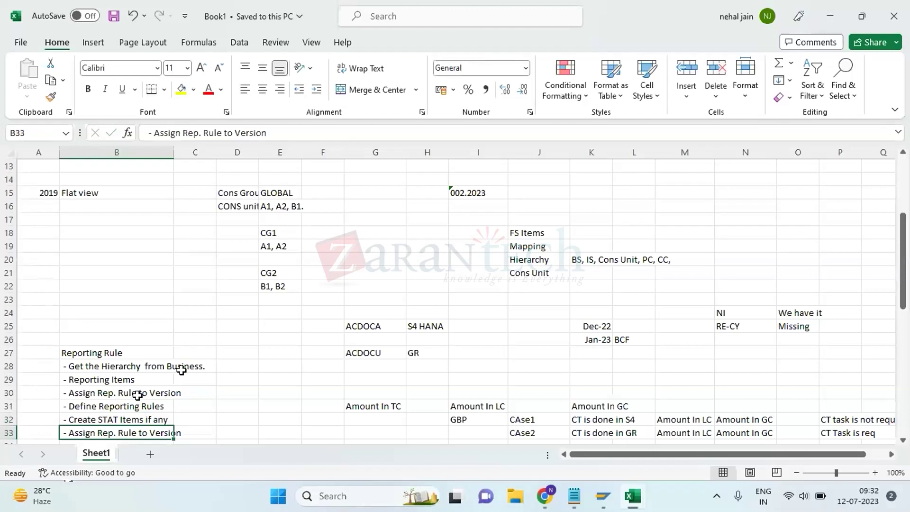
pyautogui.click(217, 395)
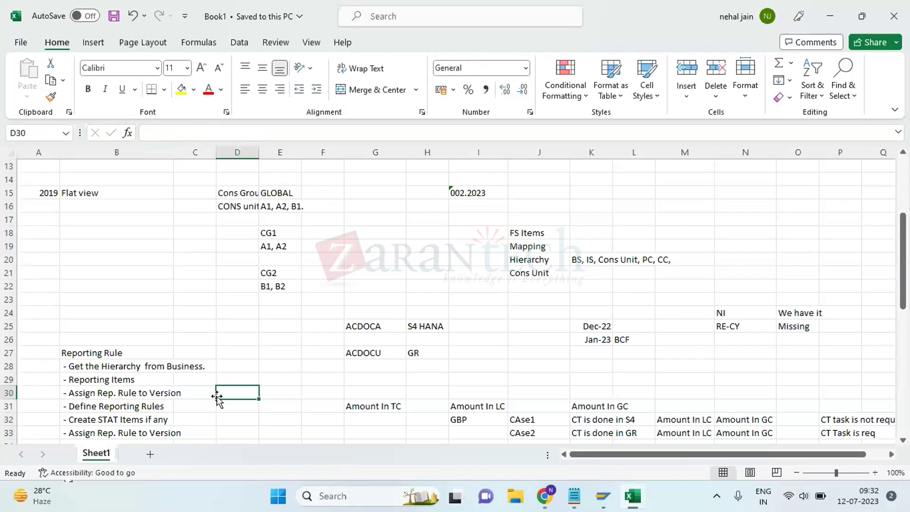
pyautogui.click(113, 391)
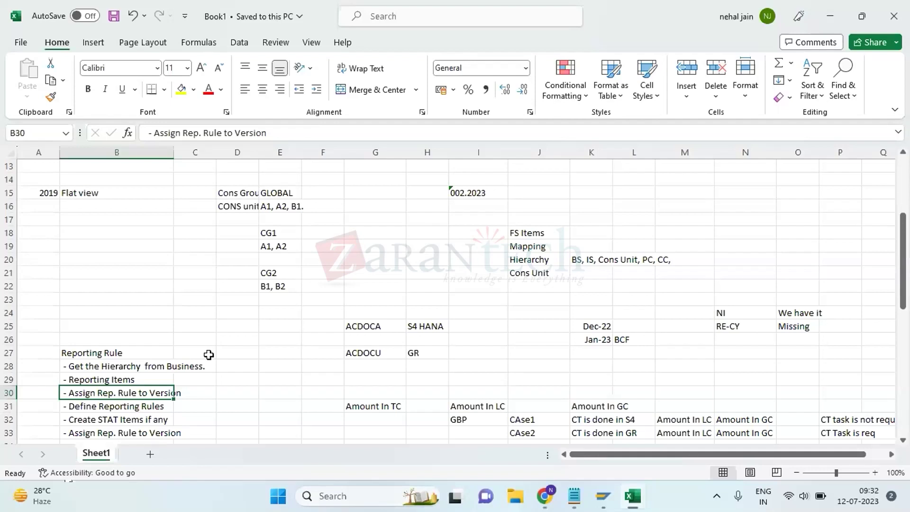
pyautogui.click(101, 433)
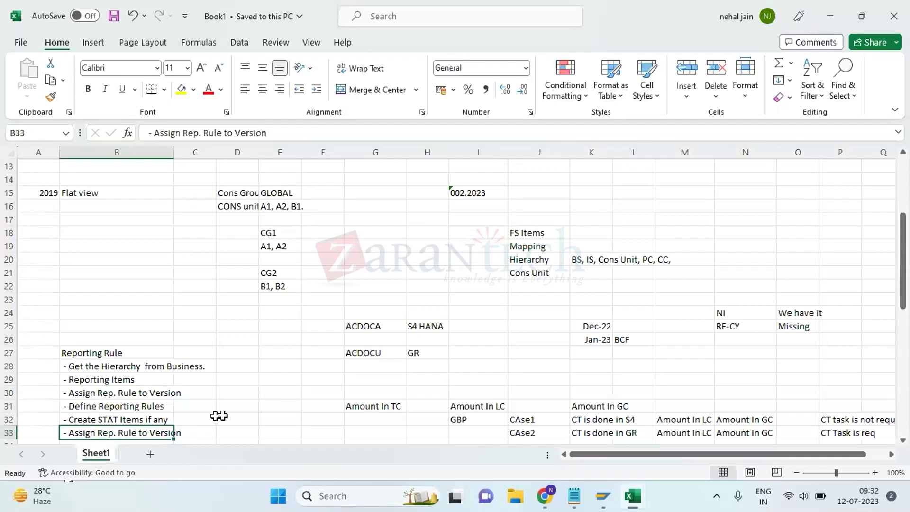
# Switch to Chrome and look through the X2 Statement of Cash Flow hierarchy in Manage Global Hierarchies
pyautogui.moveTo(541, 504)
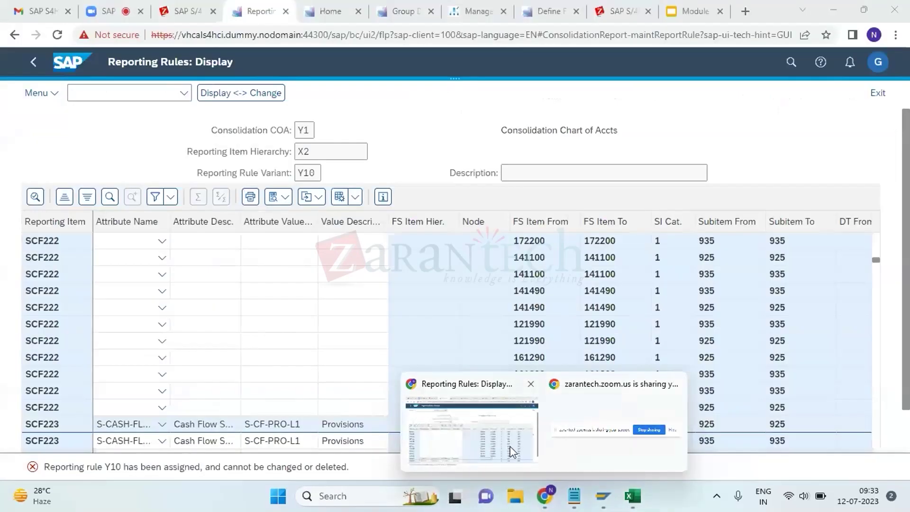
pyautogui.click(513, 450)
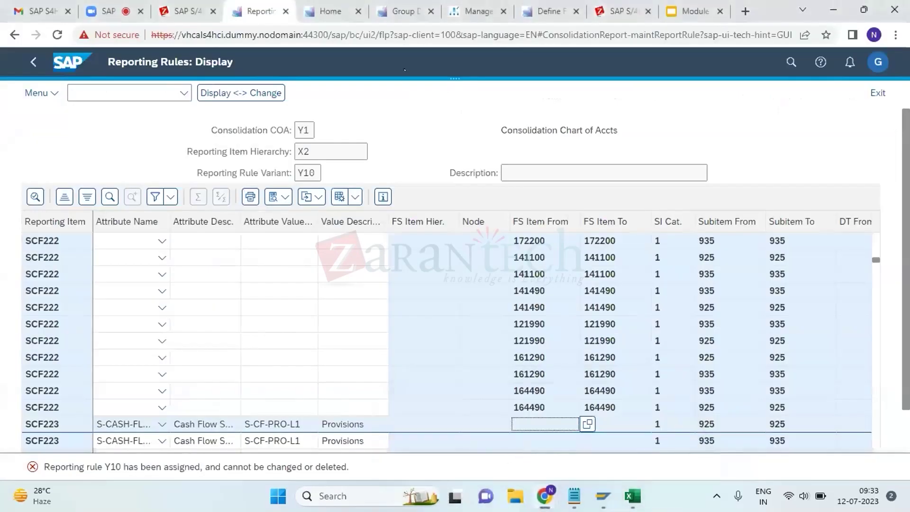
pyautogui.click(415, 14)
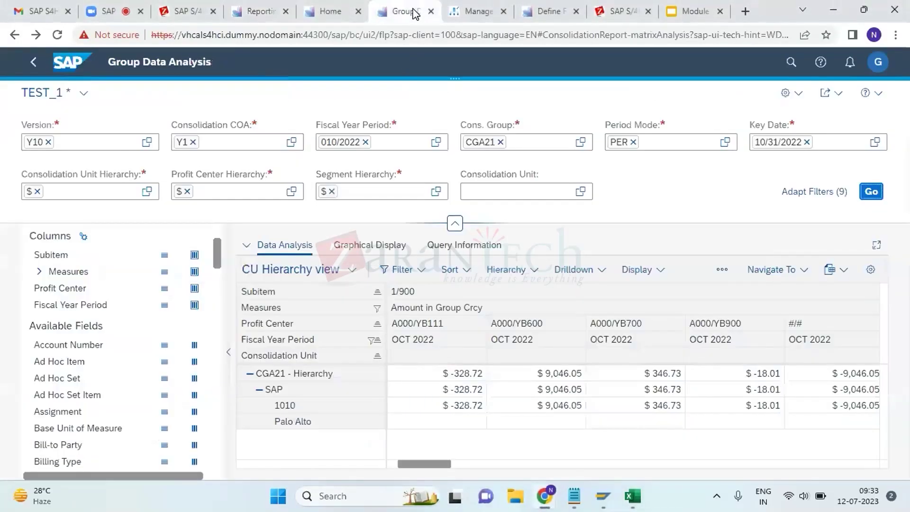
pyautogui.click(469, 15)
pyautogui.scroll(-3, 443, 398)
pyautogui.scroll(-3, 444, 399)
pyautogui.scroll(10, 443, 398)
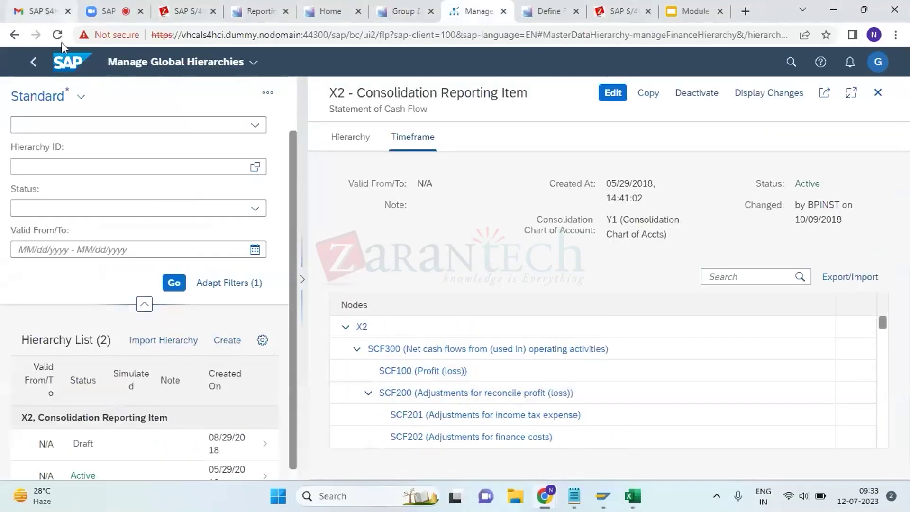
# Open Group Data Analysis With Reporting Rules and run it for version Y10, period 010/2022, group CGA21, hierarchy X2 and rule variant Y10
pyautogui.click(62, 60)
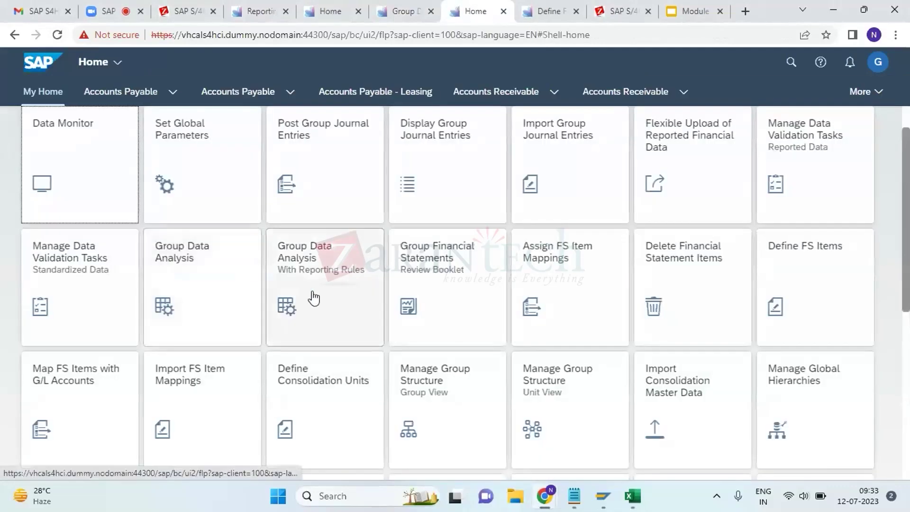
pyautogui.click(313, 298)
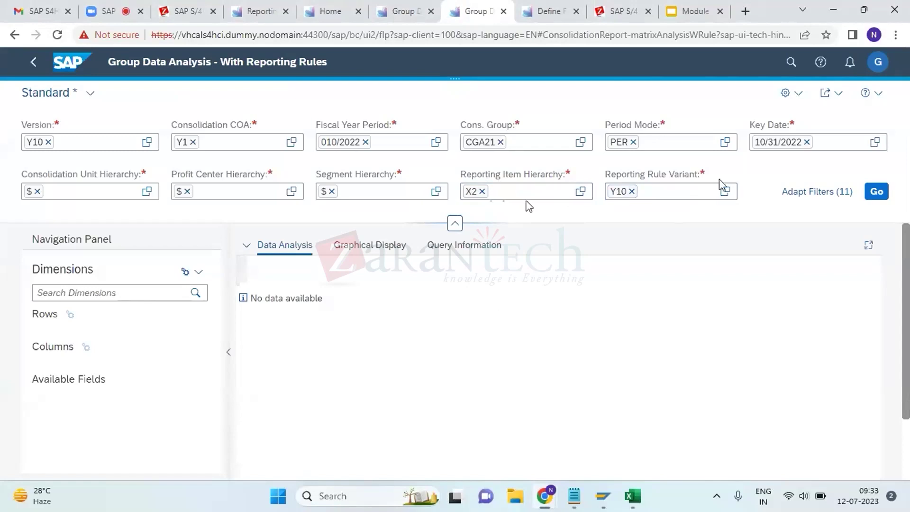
pyautogui.click(877, 191)
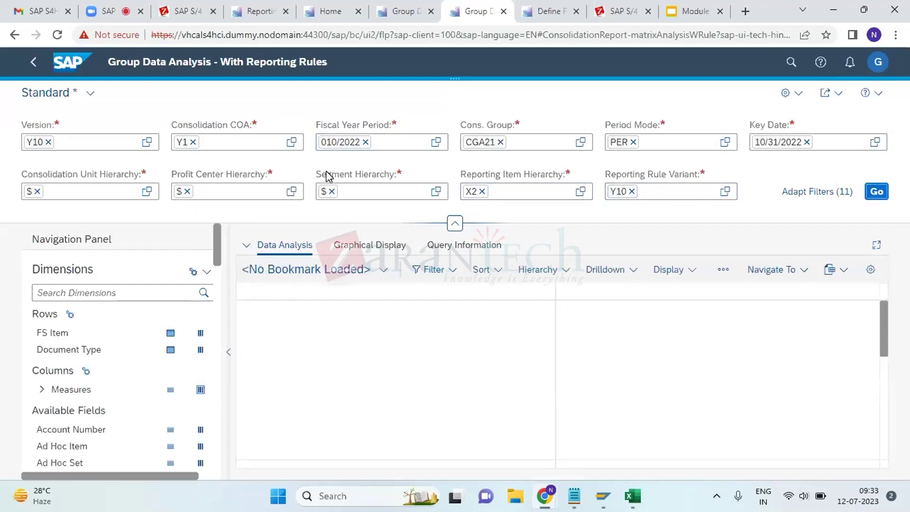
# Replace the Document Type and FS Item row dimensions with Reporting Item in the analysis
pyautogui.click(170, 351)
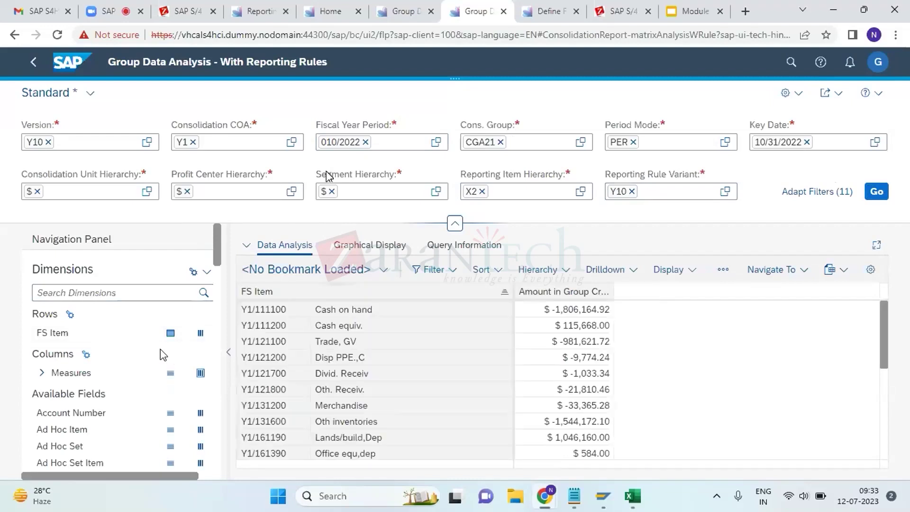
pyautogui.click(167, 333)
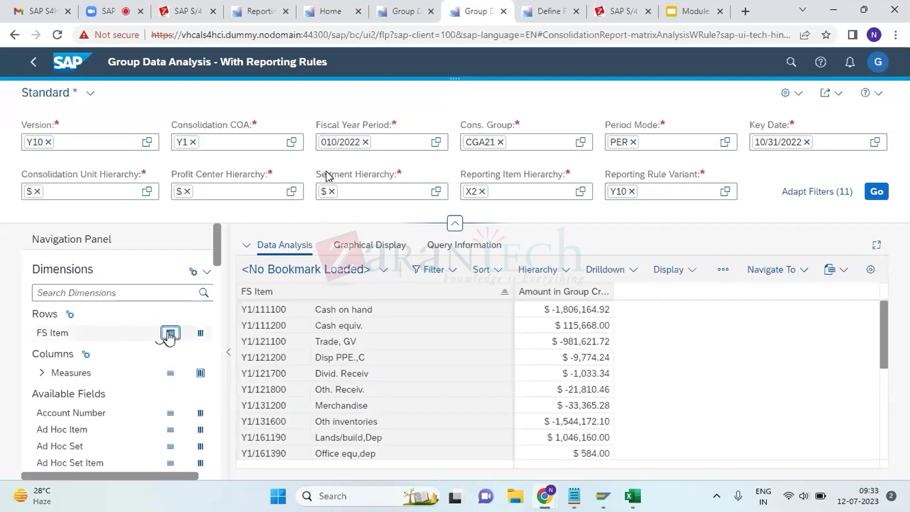
pyautogui.scroll(-9, 181, 407)
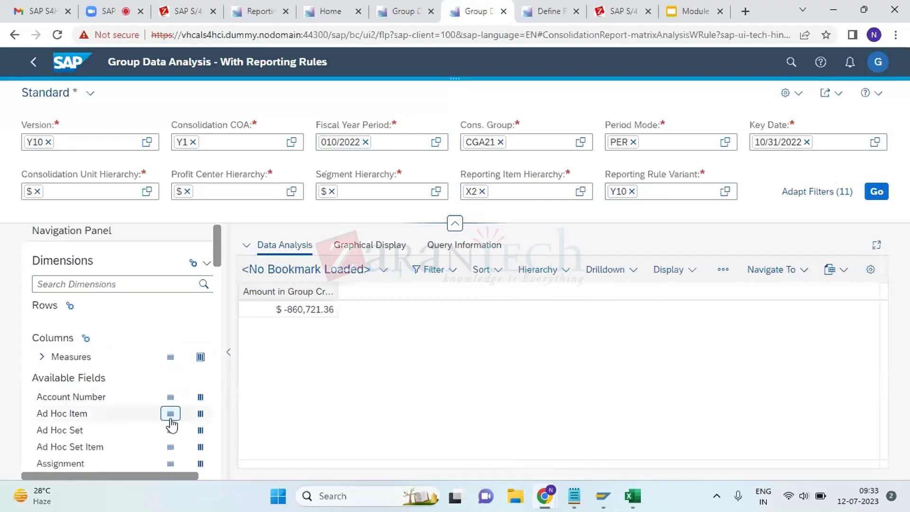
pyautogui.scroll(-10, 171, 426)
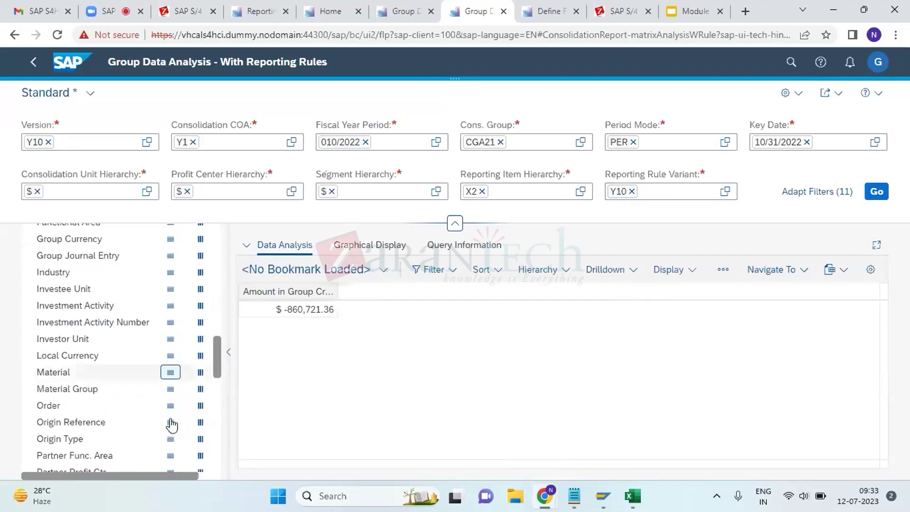
pyautogui.scroll(-10, 172, 426)
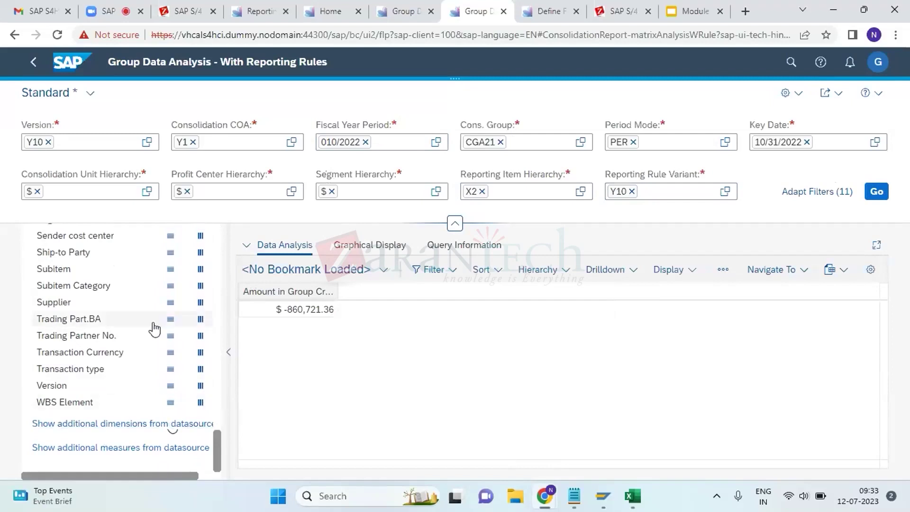
pyautogui.scroll(10, 156, 350)
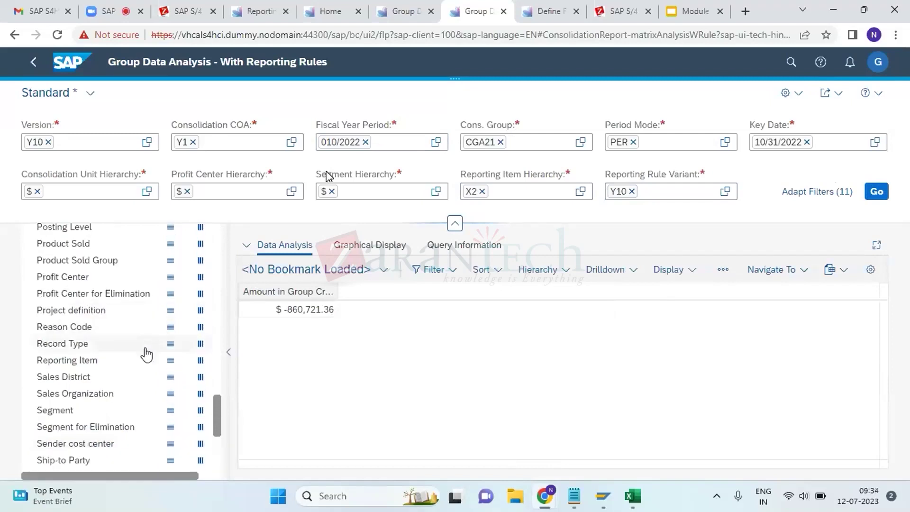
pyautogui.click(170, 361)
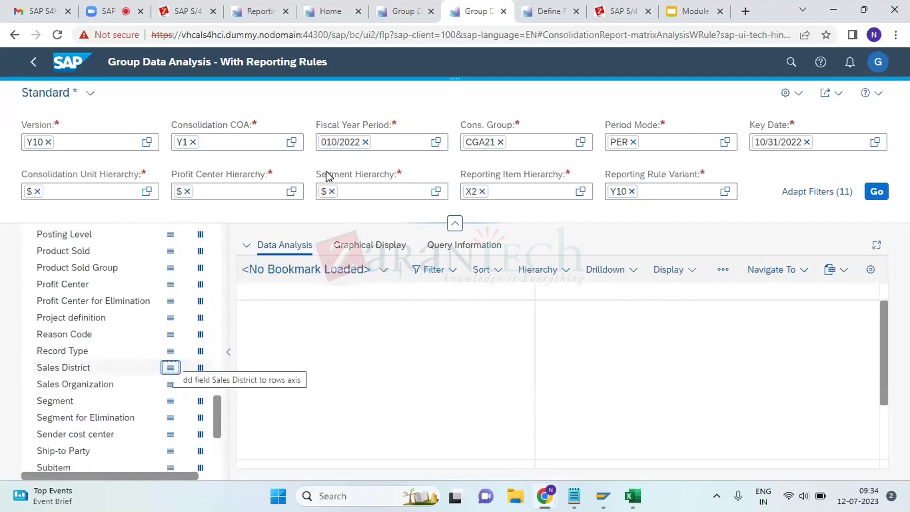
# Examine the Statement of Cash Flow amounts by reporting item across the operating, investing and financing nodes, and review the row and column dimensions
pyautogui.click(499, 389)
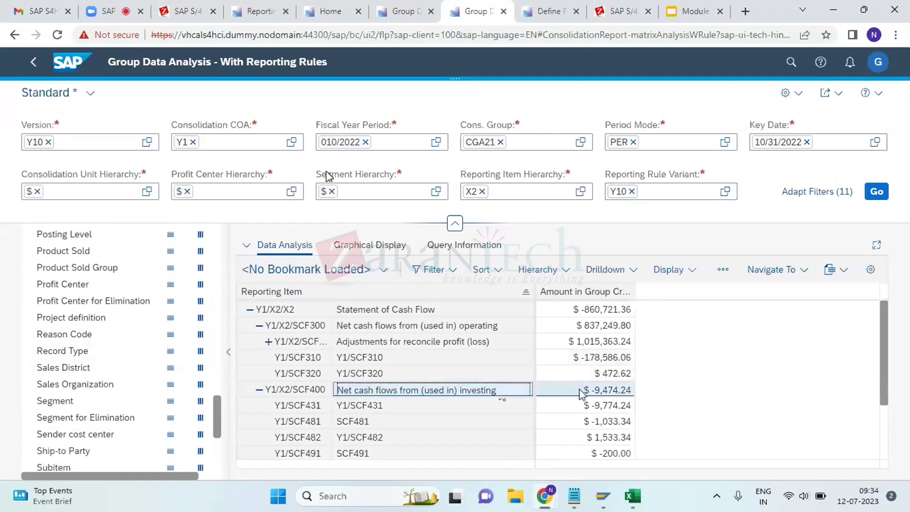
pyautogui.click(383, 310)
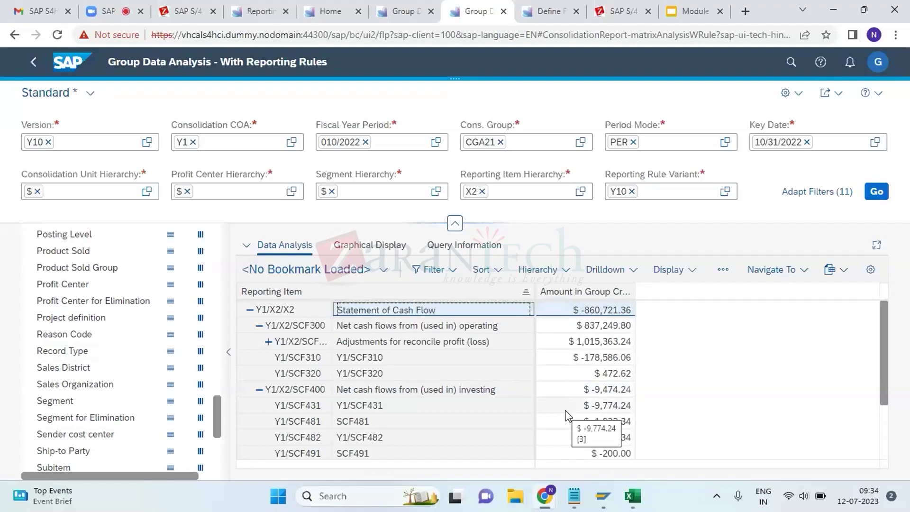
pyautogui.click(347, 326)
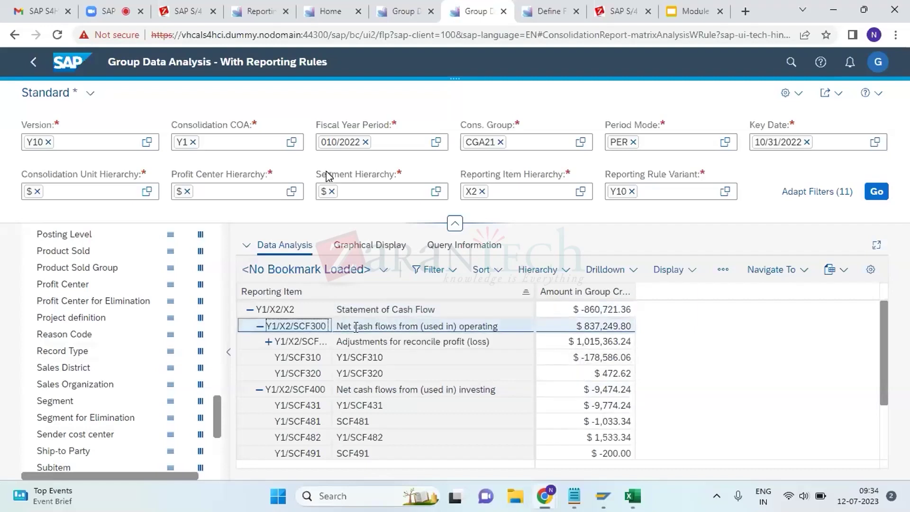
pyautogui.scroll(-2, 382, 388)
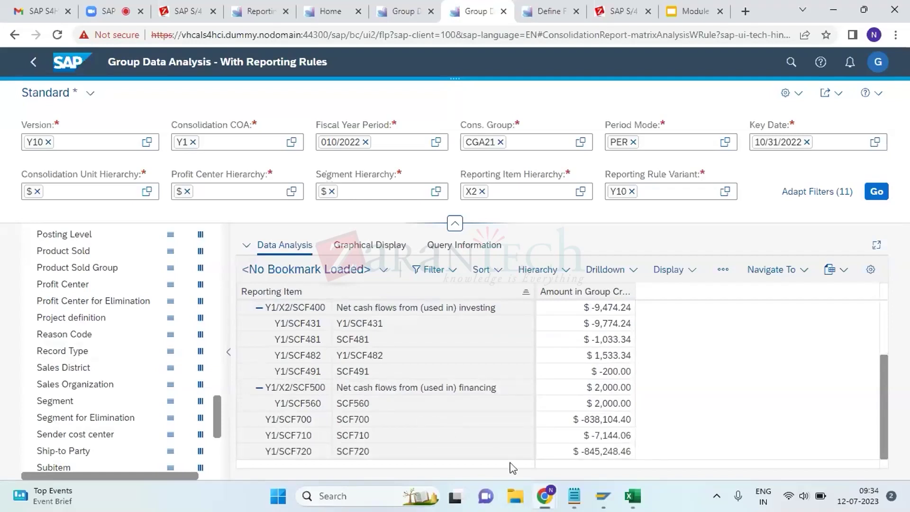
pyautogui.scroll(2, 545, 400)
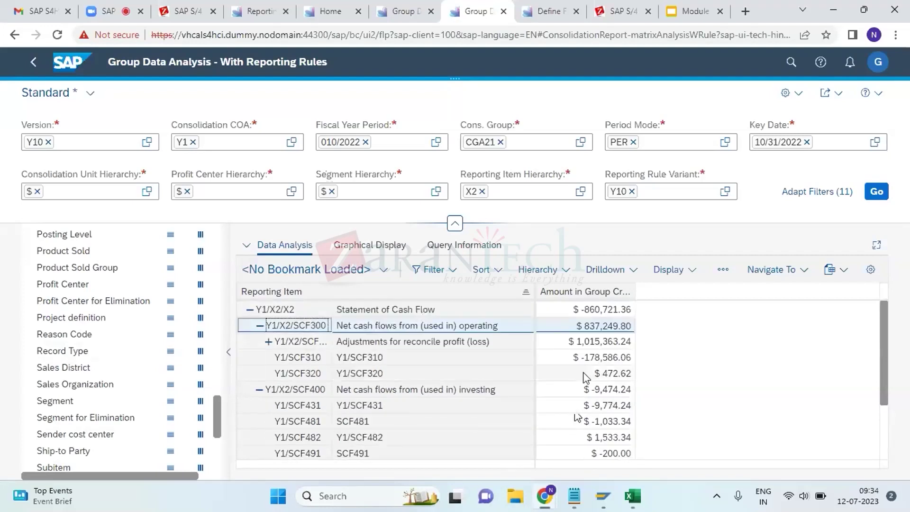
pyautogui.scroll(-2, 580, 403)
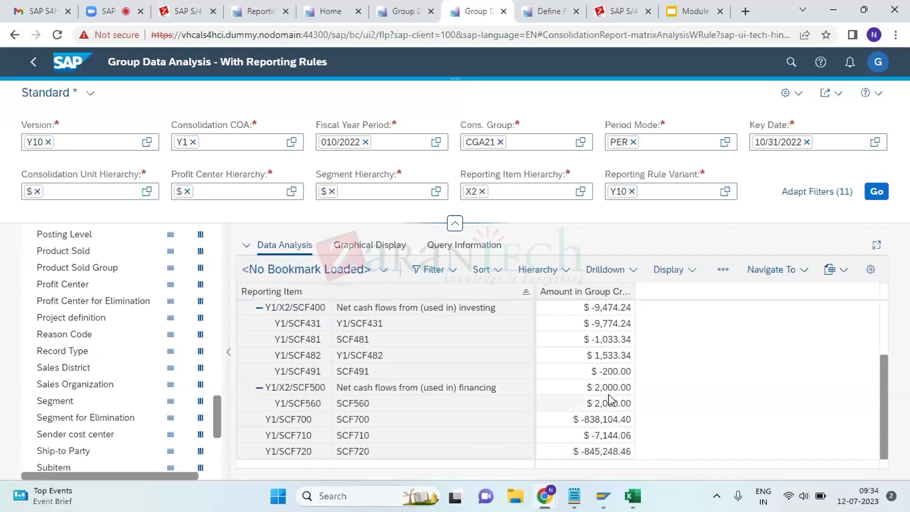
pyautogui.scroll(2, 597, 328)
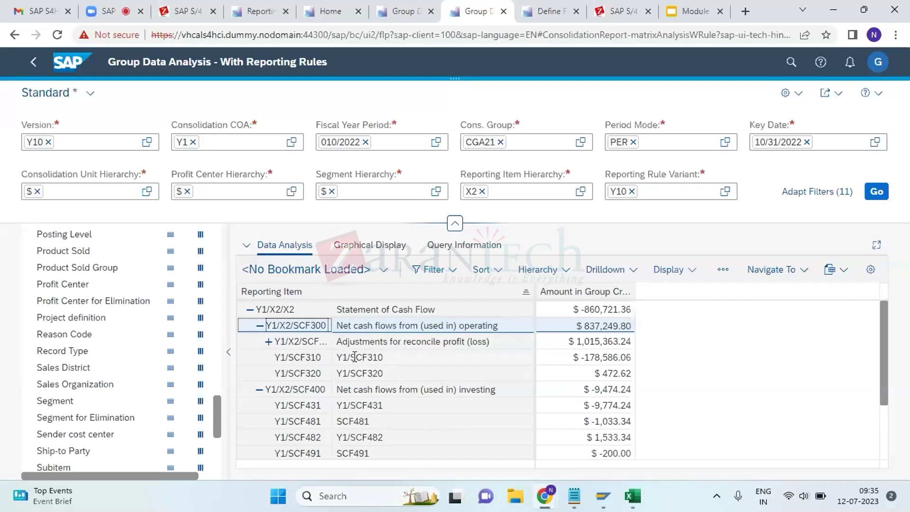
pyautogui.scroll(-3, 417, 392)
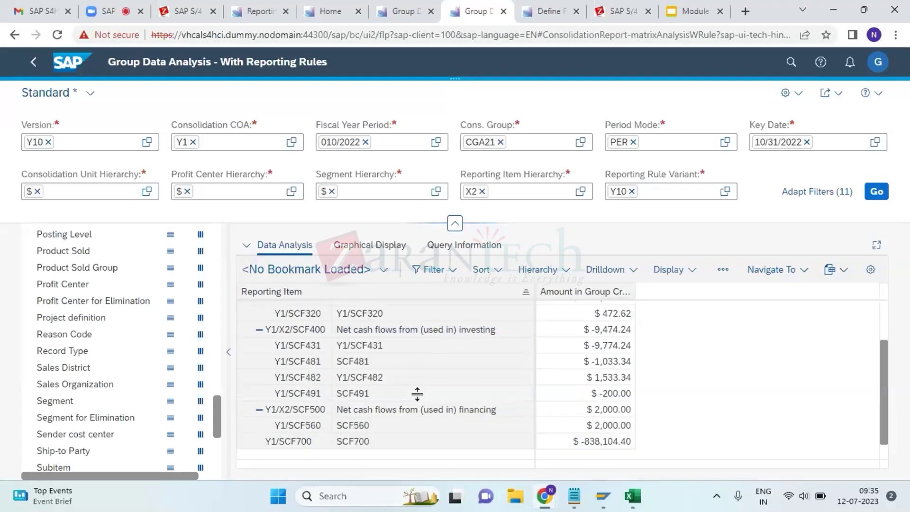
pyautogui.scroll(3, 419, 394)
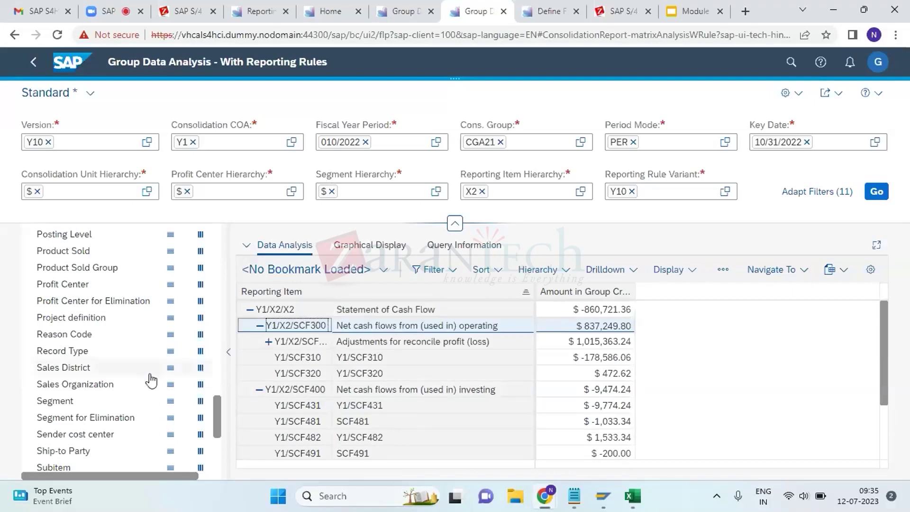
pyautogui.scroll(1, 149, 325)
pyautogui.scroll(10, 138, 309)
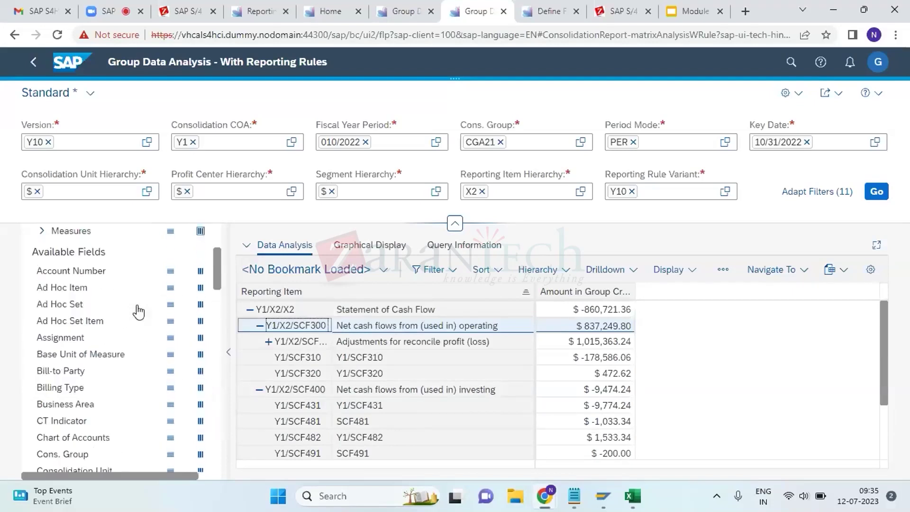
pyautogui.scroll(2, 138, 312)
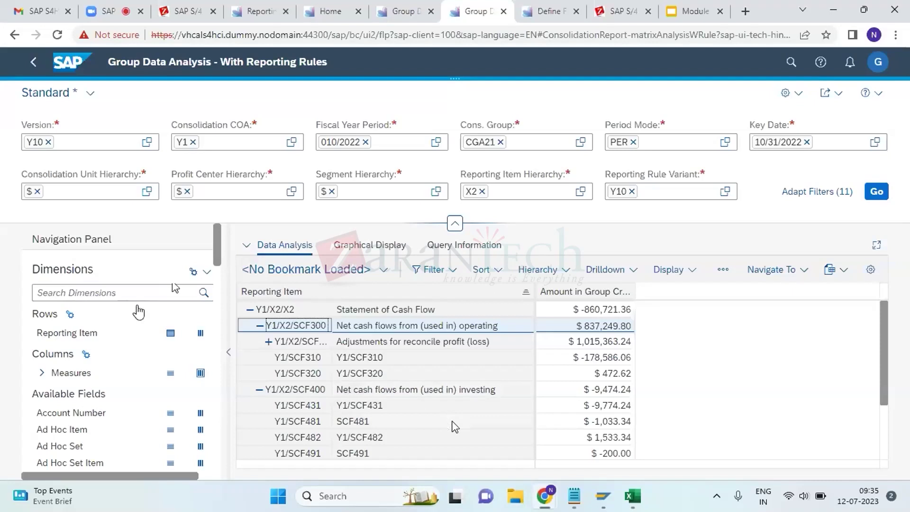
# Open the Flexible Upload Template_V3 file from the desktop in Excel to view its parameters and upload fields
pyautogui.press('super+d')
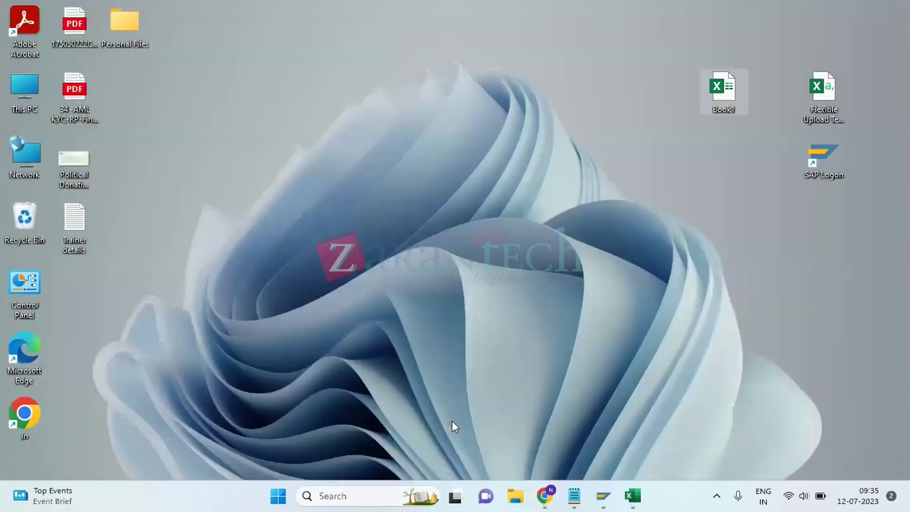
pyautogui.click(803, 87)
pyautogui.doubleClick(804, 87)
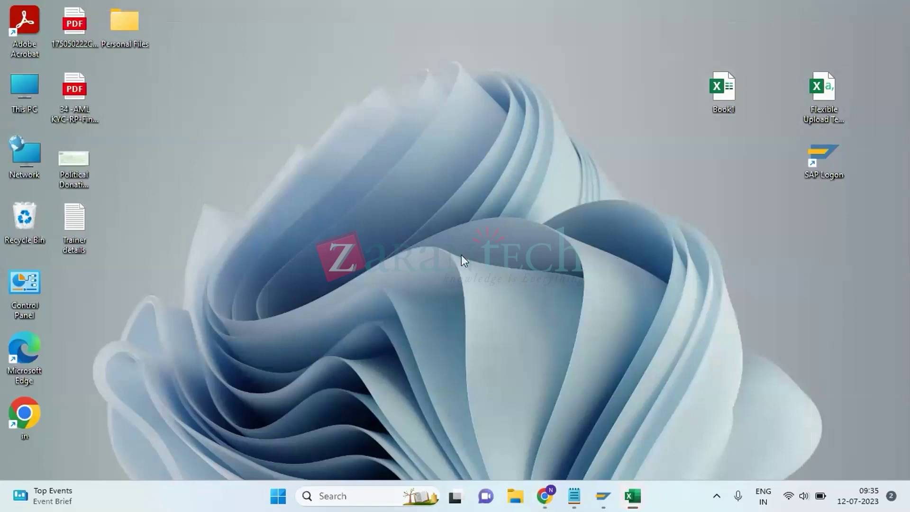
pyautogui.click(638, 500)
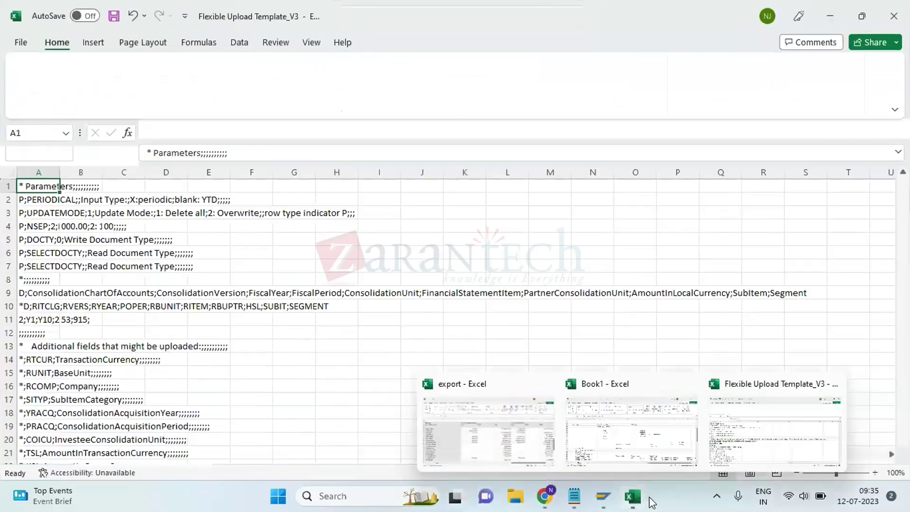
pyautogui.click(625, 361)
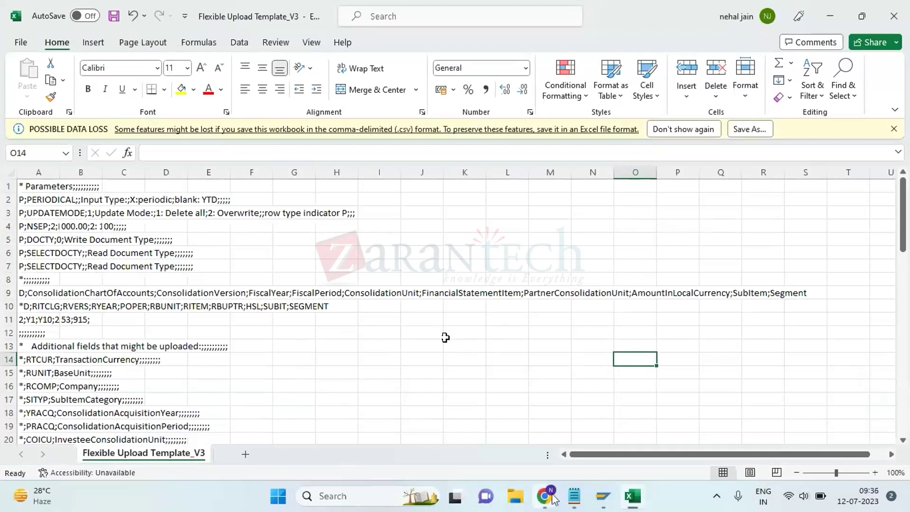
# Switch back to Chrome and bring up the reporting rules display for hierarchy X2 and rule variant Y10
pyautogui.moveTo(543, 499)
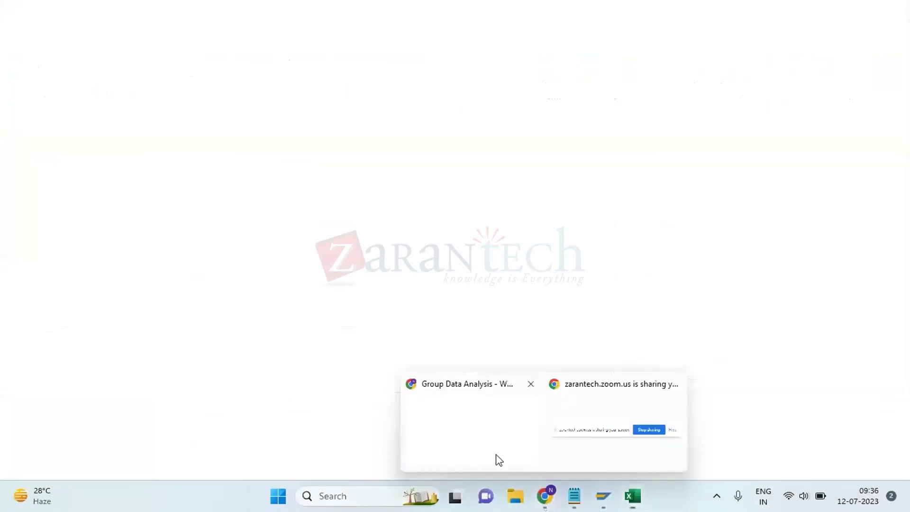
pyautogui.click(499, 460)
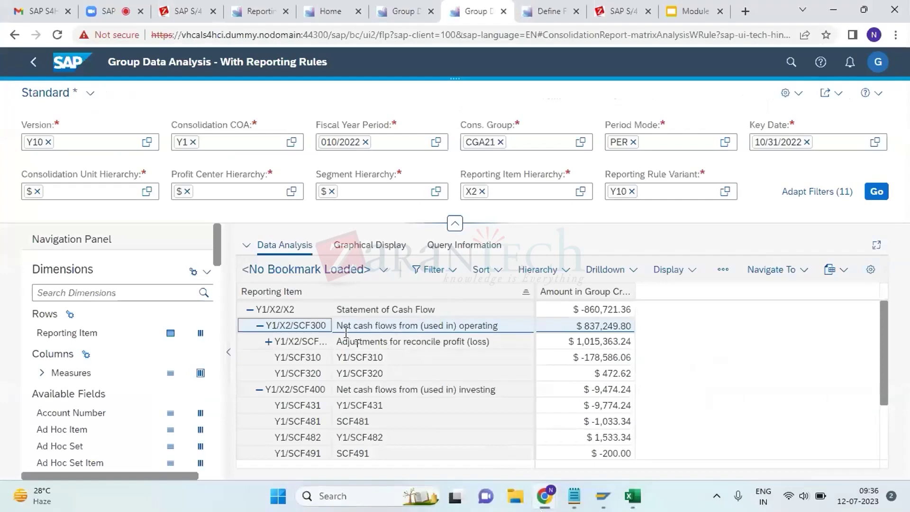
pyautogui.click(262, 16)
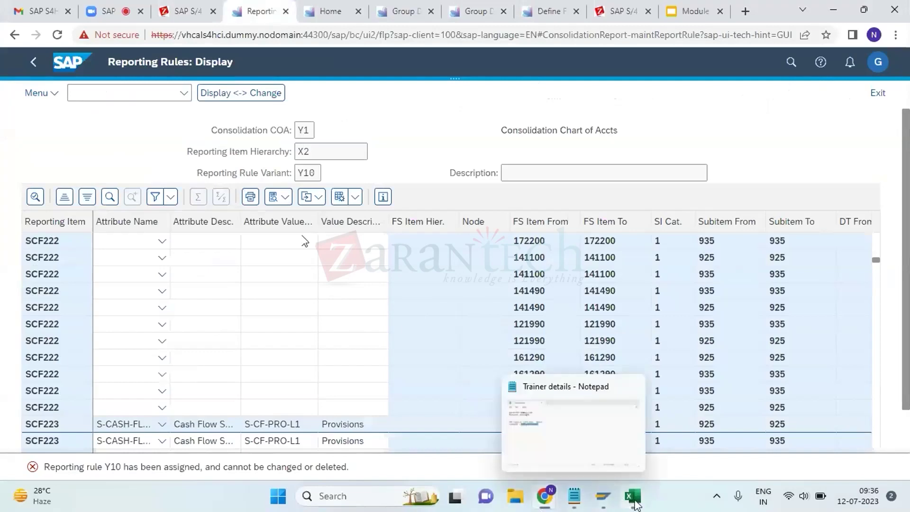
# Switch to the Flexible Upload Template_V3 workbook in Excel, review its parameters and upload fields, and close it
pyautogui.moveTo(633, 496)
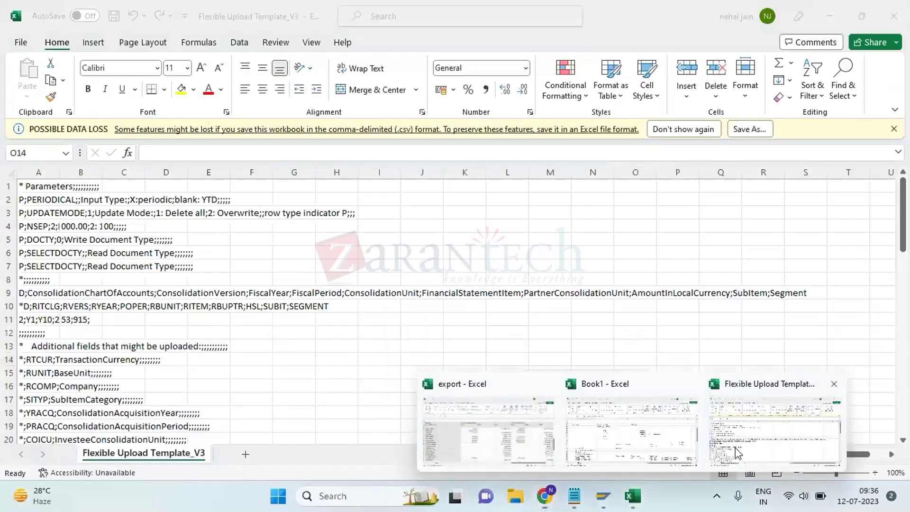
pyautogui.click(737, 452)
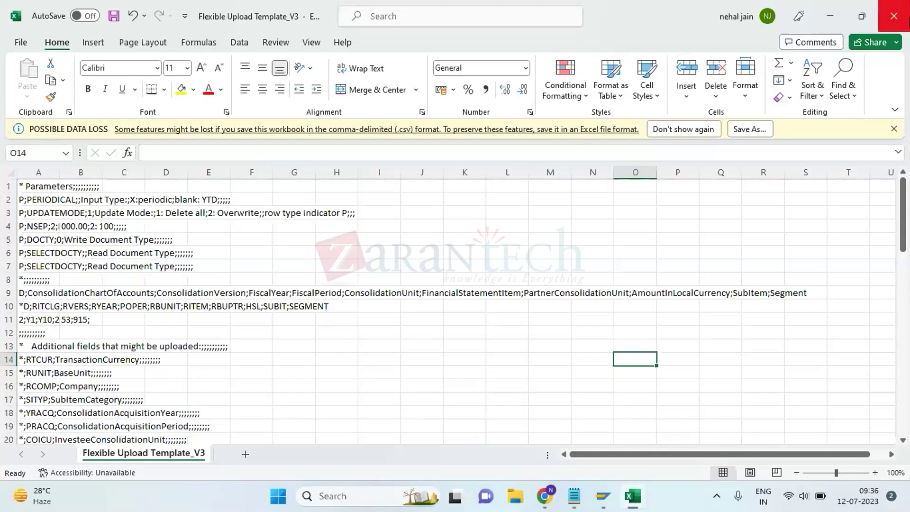
pyautogui.click(895, 16)
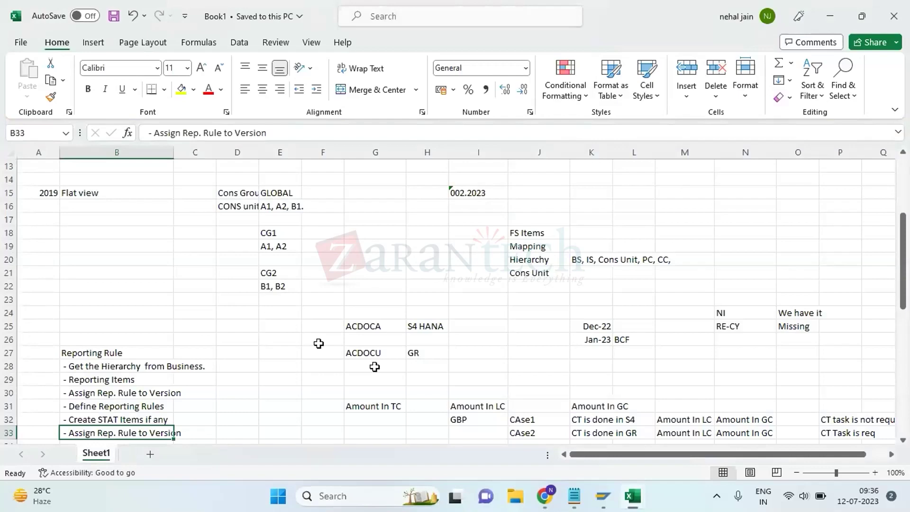
# Switch back to Chrome and open the Manage Global Hierarchies app from the SAP launchpad home page
pyautogui.moveTo(552, 503)
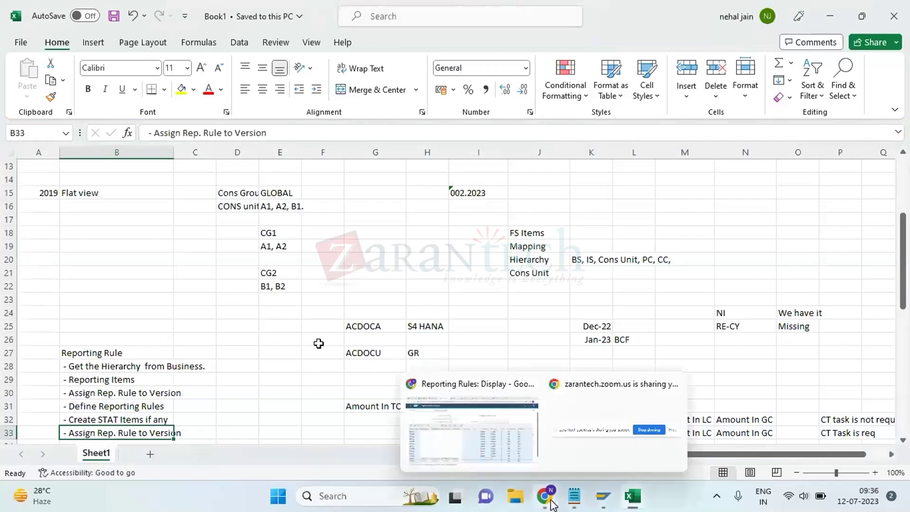
pyautogui.click(519, 451)
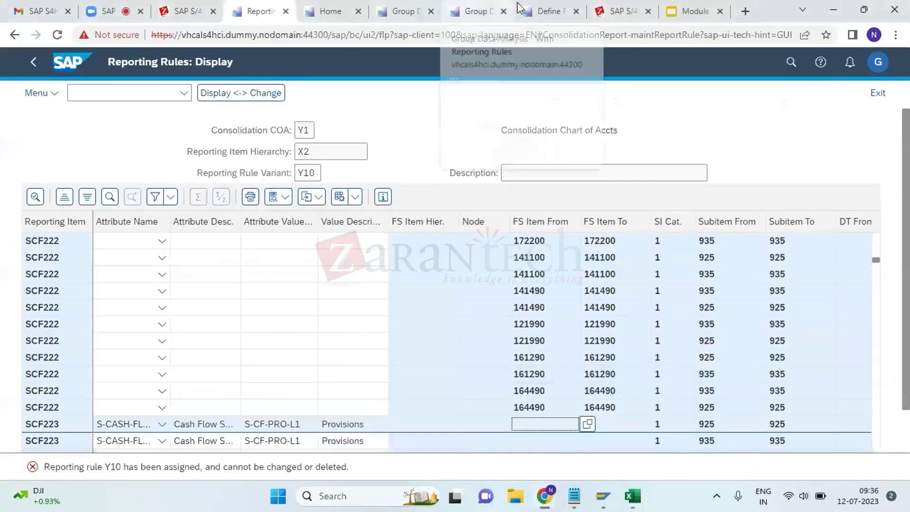
pyautogui.click(331, 12)
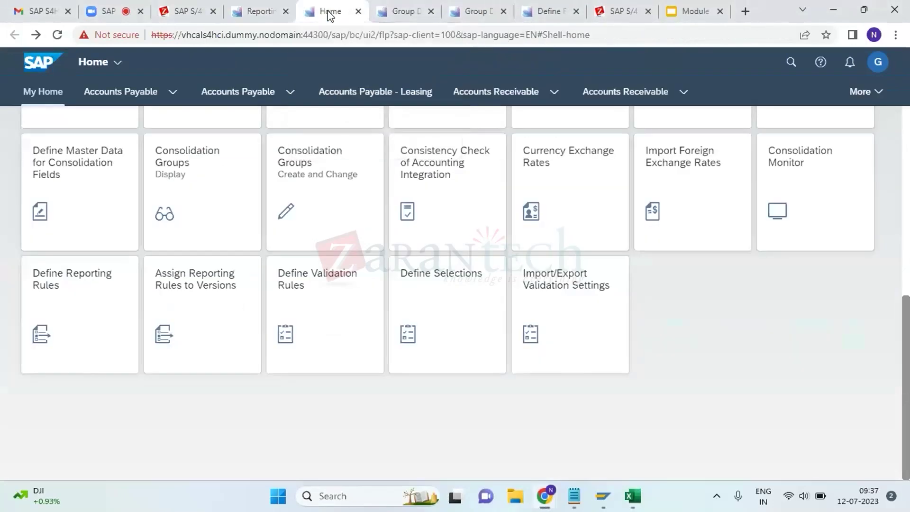
pyautogui.scroll(3, 762, 343)
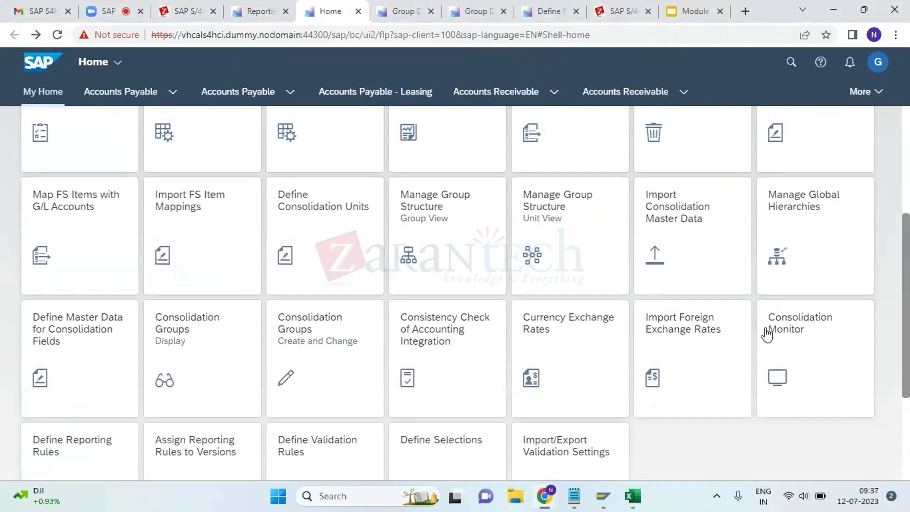
pyautogui.click(805, 262)
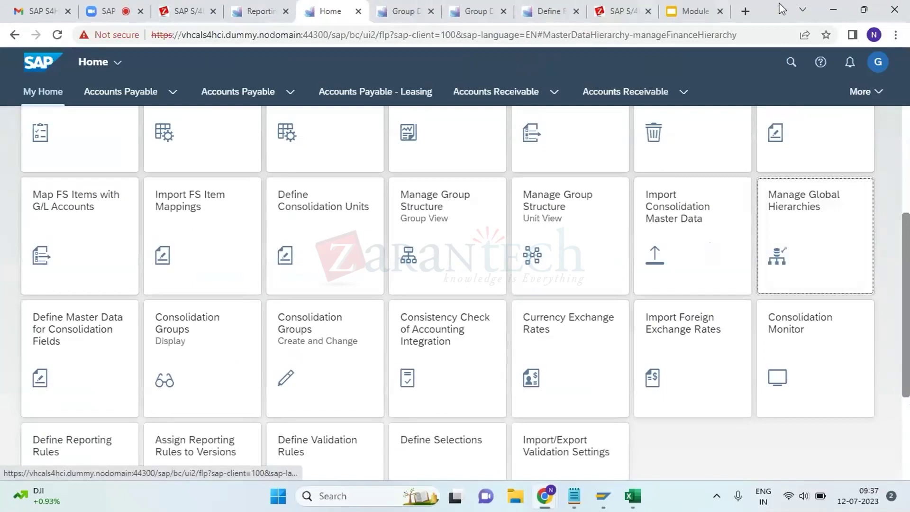
# Search the web for "sap group reporting" in a new browser tab and open the SAP Help Portal result
pyautogui.click(746, 11)
pyautogui.click(723, 28)
pyautogui.write('sa')
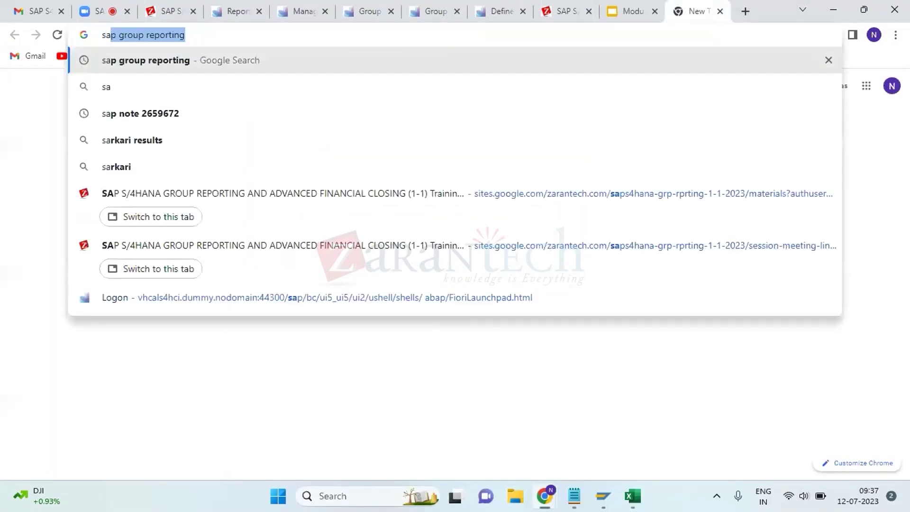
pyautogui.press('Right')
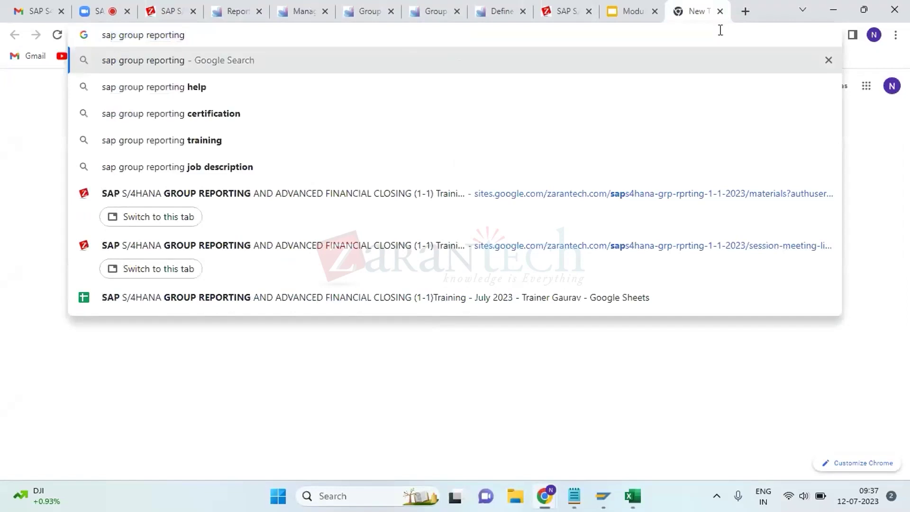
pyautogui.press('Return')
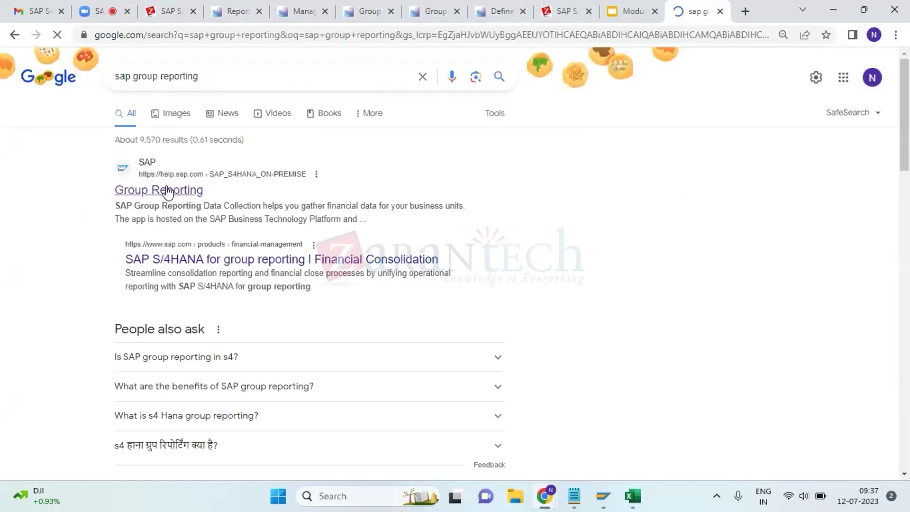
pyautogui.click(167, 190)
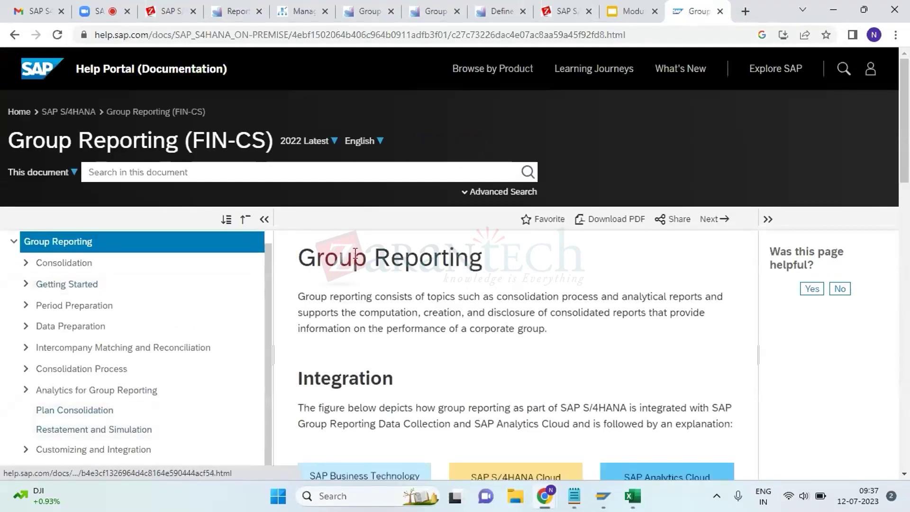
# Search the Group Reporting help document for "Reporting" and open the Reporting Items and Reporting Rules topic
pyautogui.click(313, 172)
pyautogui.write('R')
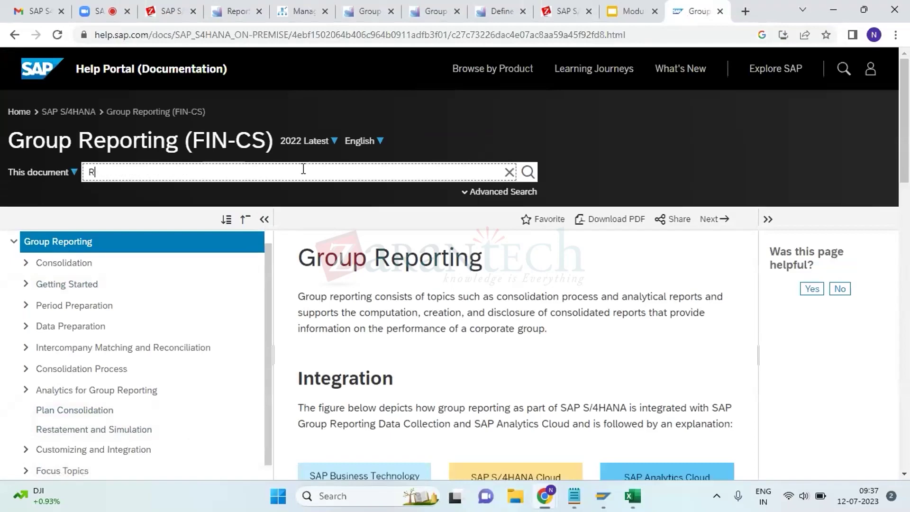
pyautogui.write('eporting')
pyautogui.press('Return')
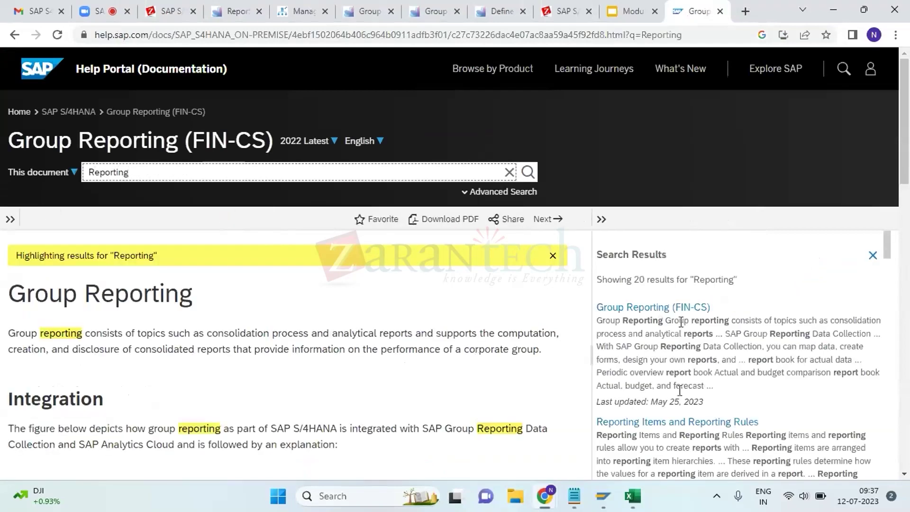
pyautogui.scroll(-1, 678, 374)
pyautogui.click(672, 352)
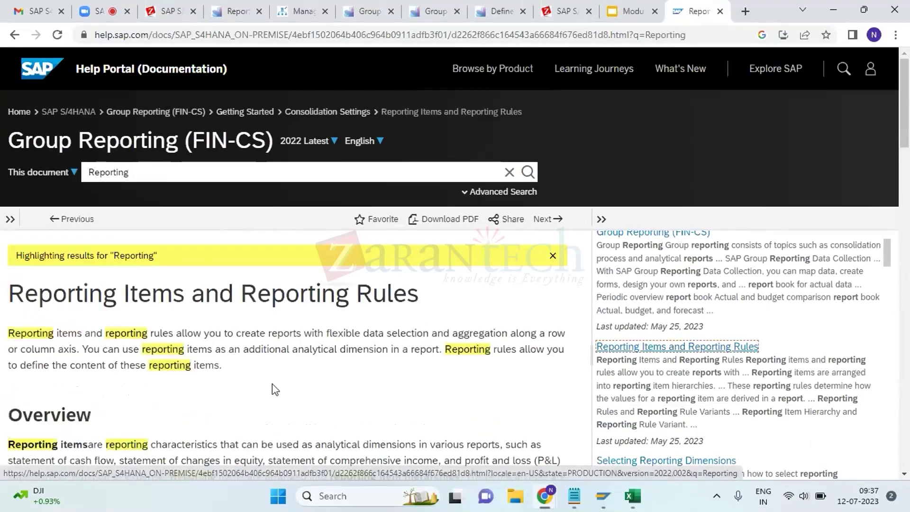
# Read through the help topic and expand the Reporting Item Hierarchies section to examine the SAP-delivered hierarchies
pyautogui.scroll(-6, 272, 383)
pyautogui.scroll(-8, 272, 383)
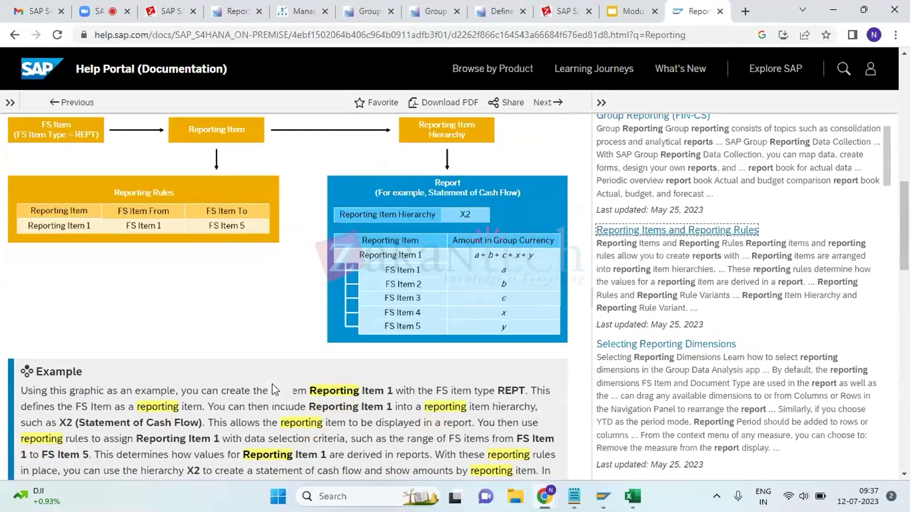
pyautogui.click(15, 185)
pyautogui.click(16, 188)
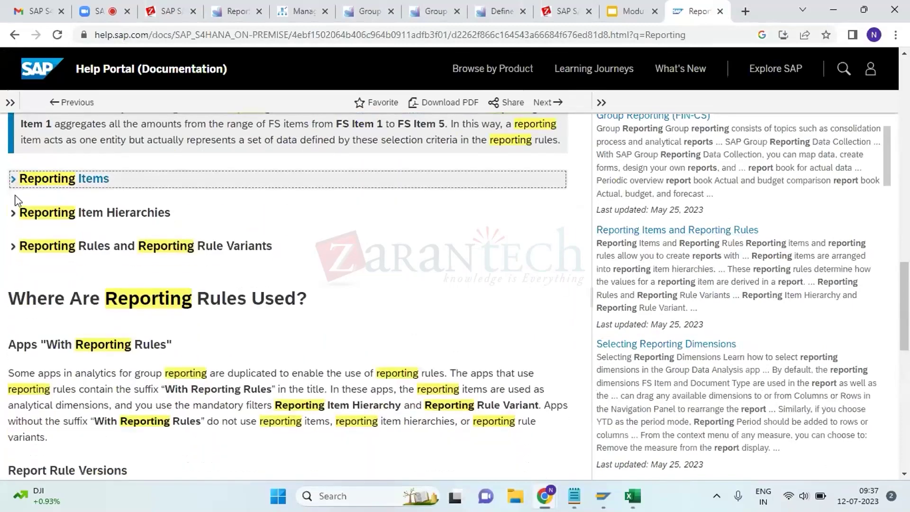
pyautogui.click(11, 222)
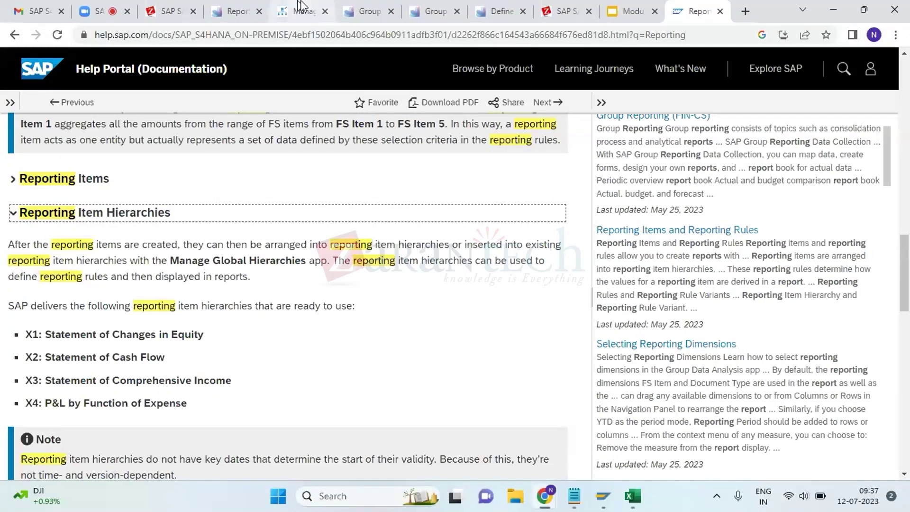
pyautogui.click(367, 15)
pyautogui.click(714, 15)
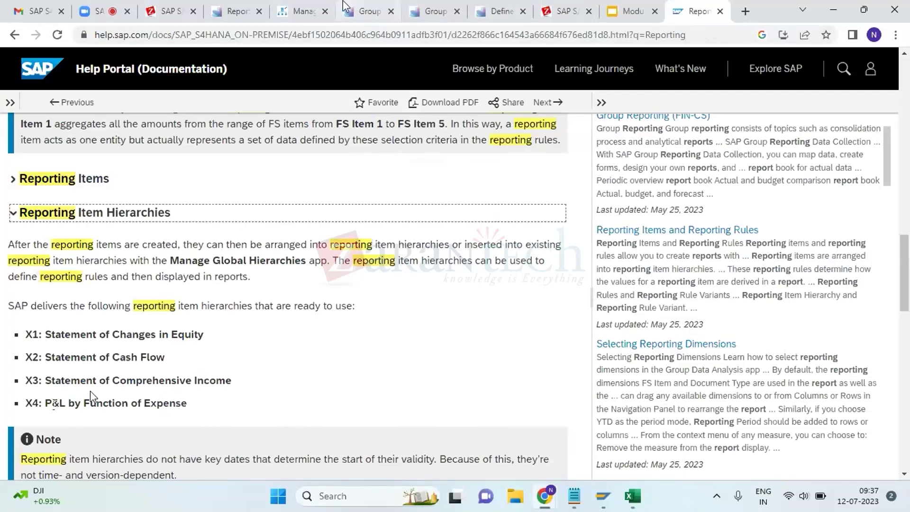
# Search the global hierarchies for x1 and open the active X1 Consolidation Reporting Item hierarchy to examine its nodes
pyautogui.click(302, 8)
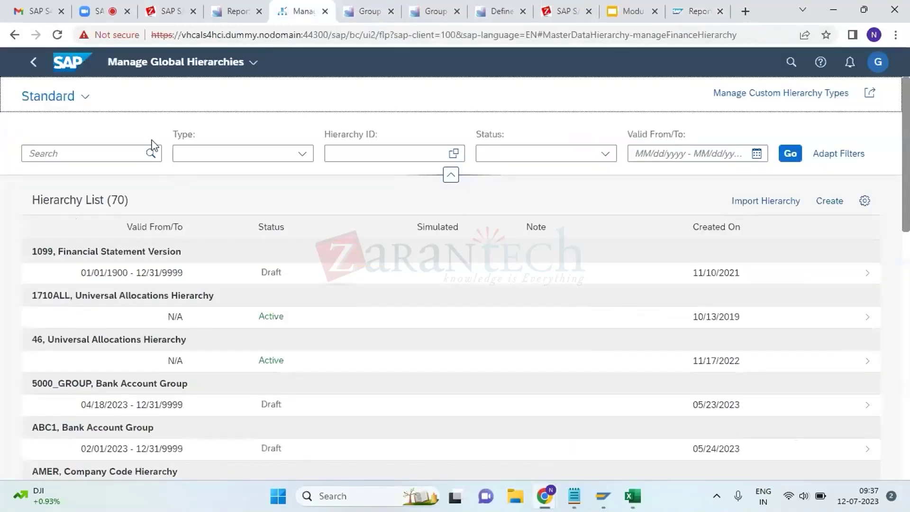
pyautogui.click(105, 151)
pyautogui.write('x1')
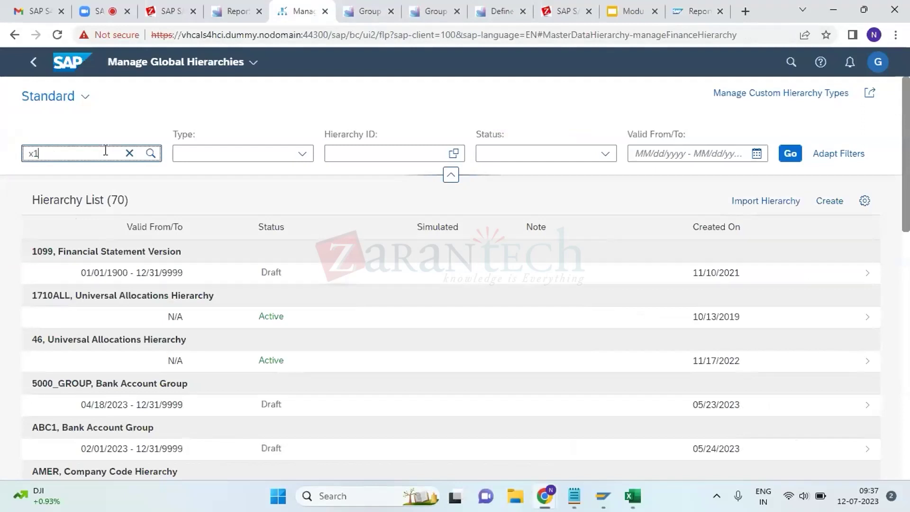
pyautogui.press('Return')
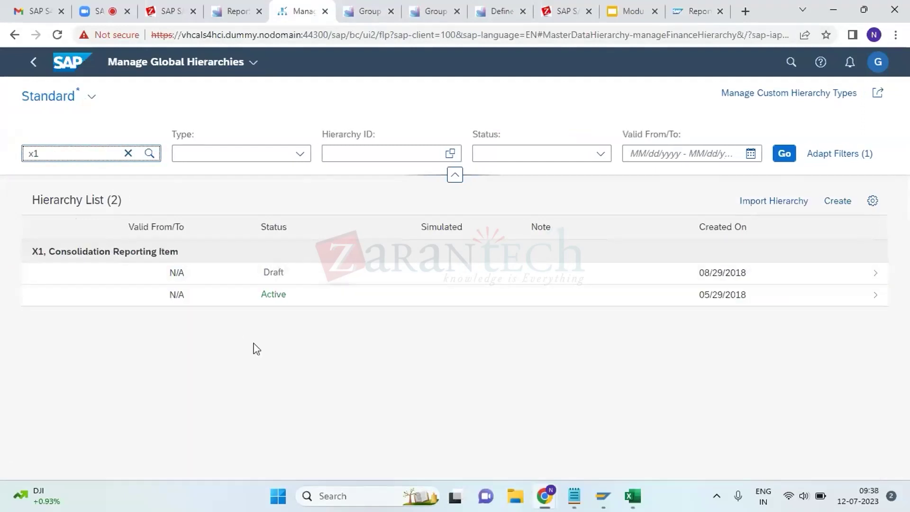
pyautogui.click(266, 305)
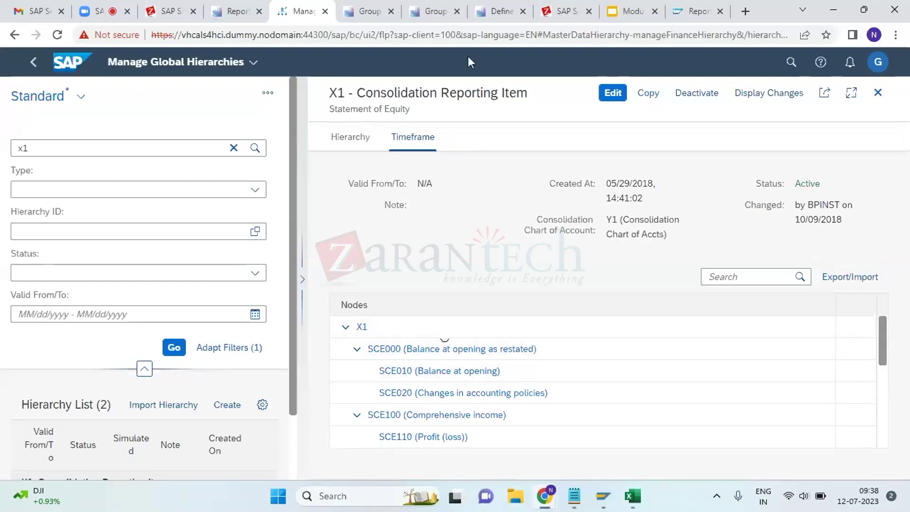
# Leave the reporting rules display for the launchpad home and try to open the Group Financial Statements review booklet
pyautogui.click(686, 7)
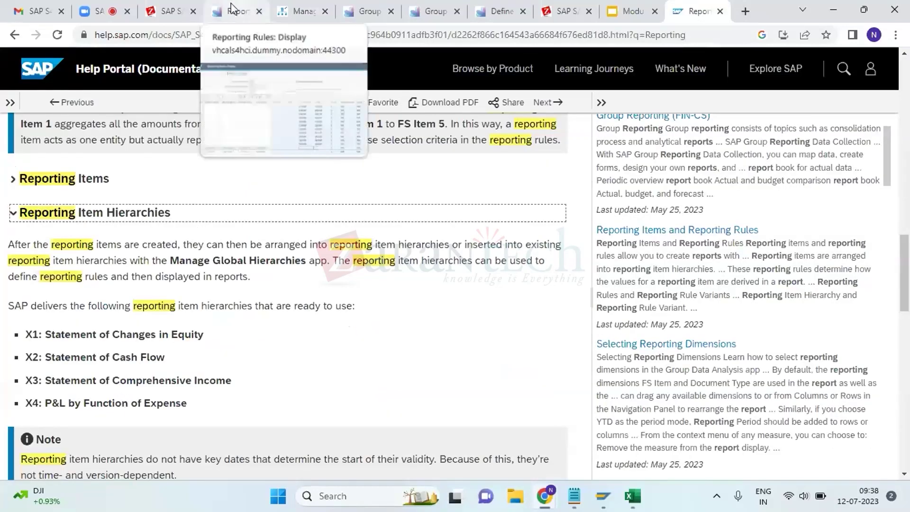
pyautogui.click(260, 18)
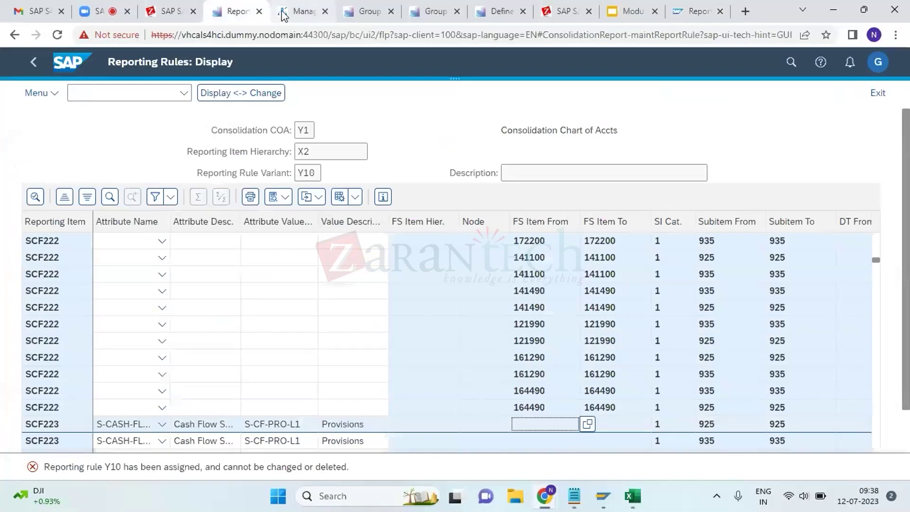
pyautogui.click(77, 73)
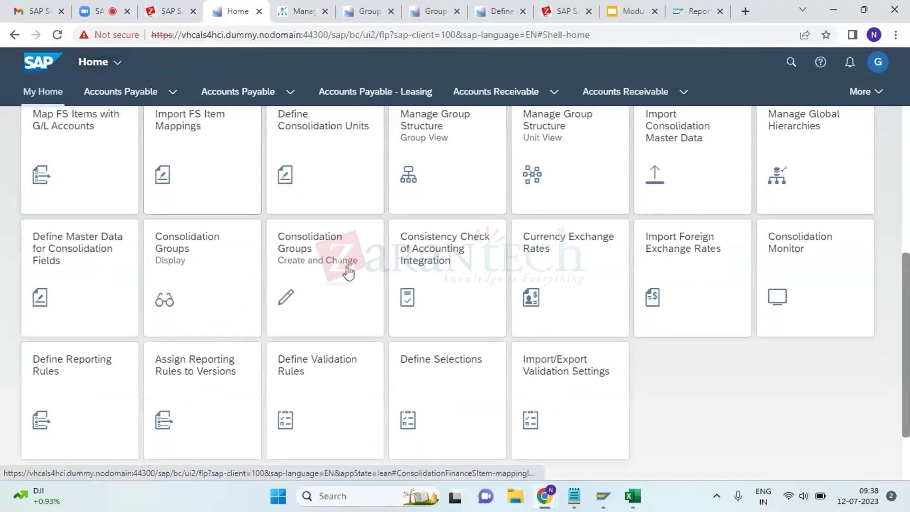
pyautogui.scroll(4, 436, 380)
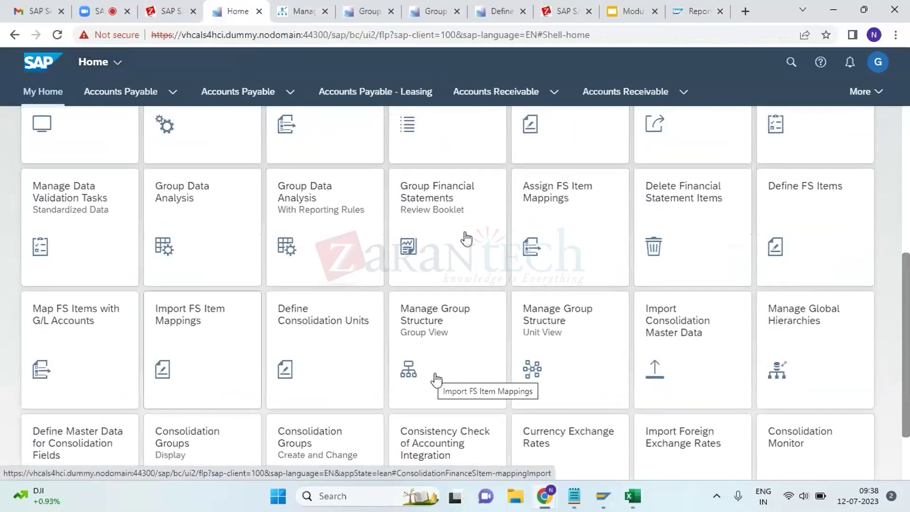
pyautogui.click(467, 234)
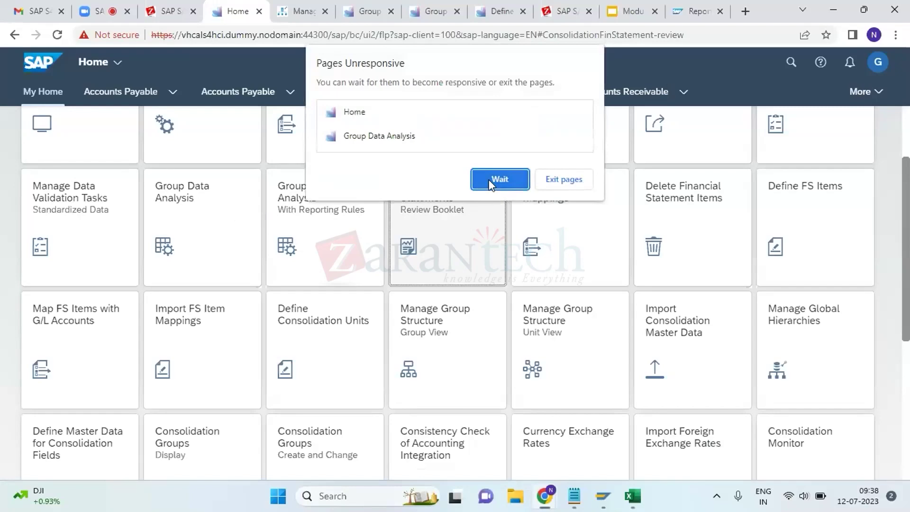
pyautogui.click(499, 180)
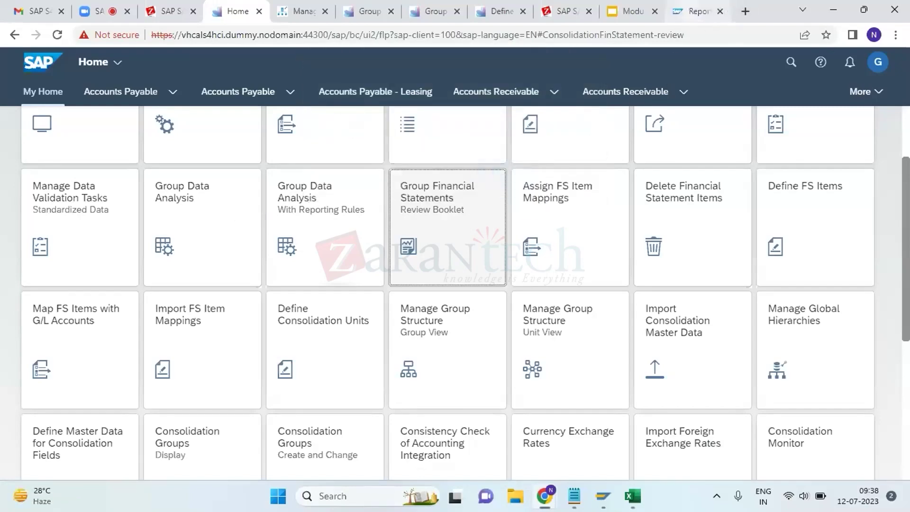
pyautogui.click(692, 11)
pyautogui.scroll(15, 380, 198)
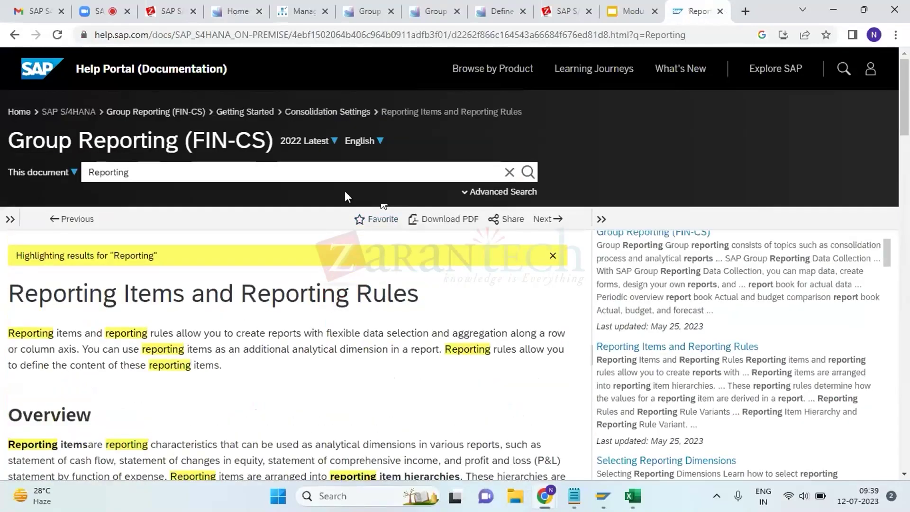
pyautogui.doubleClick(301, 172)
pyautogui.write('Re')
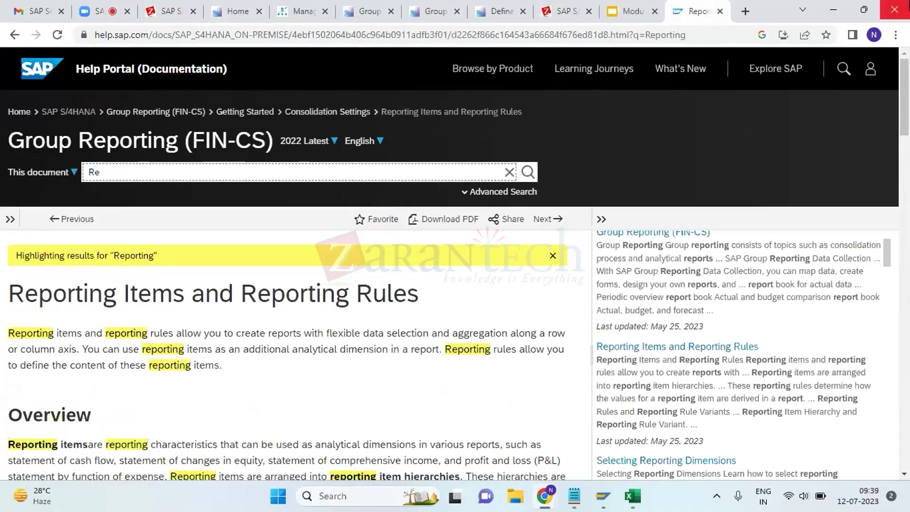
# Switch to the Zoom meeting and stop sharing the screen
pyautogui.click(95, 11)
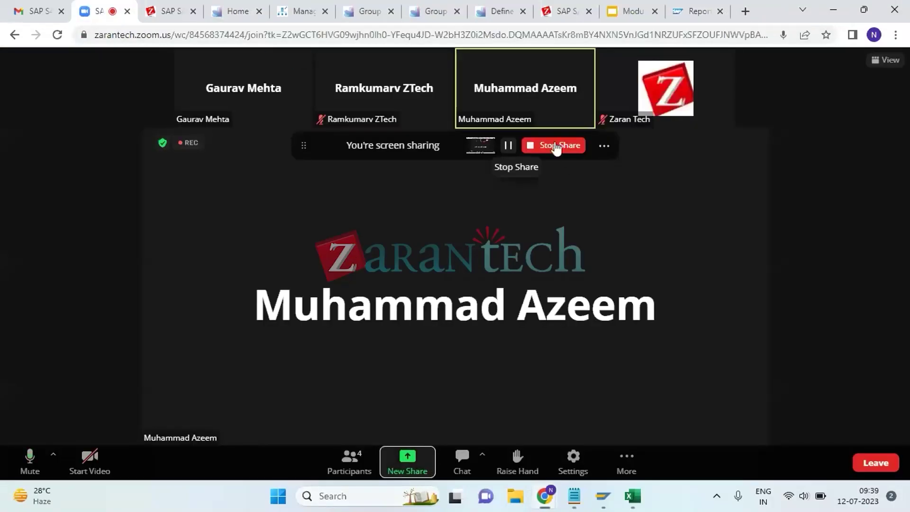
pyautogui.click(550, 145)
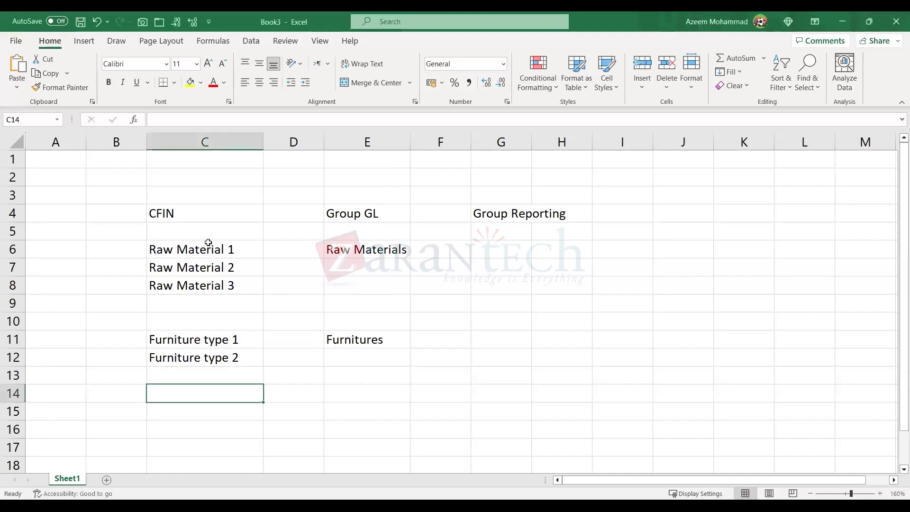
# Highlight the CFIN account block B3:D14 in the Book3 worksheet and select the Raw Material 1 cell to examine the account mapping
pyautogui.click(125, 192)
pyautogui.moveTo(155, 194); pyautogui.dragTo(268, 392)
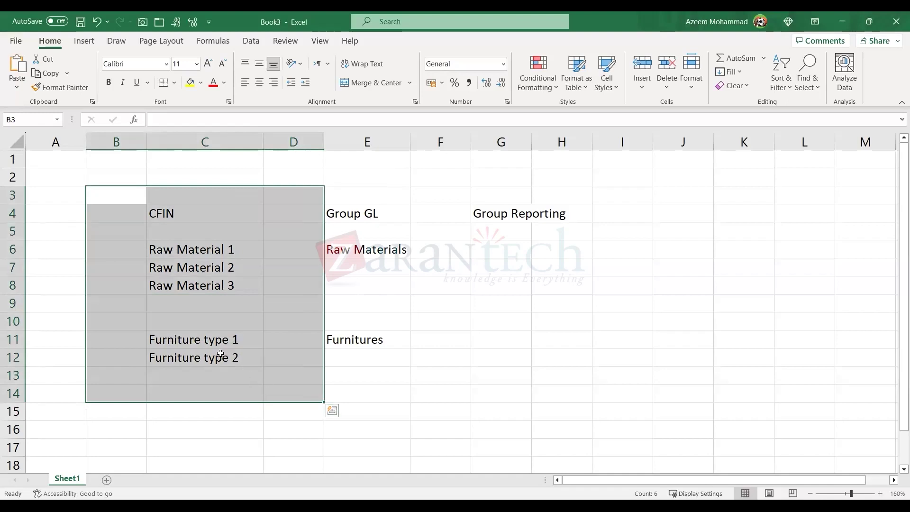
pyautogui.click(223, 250)
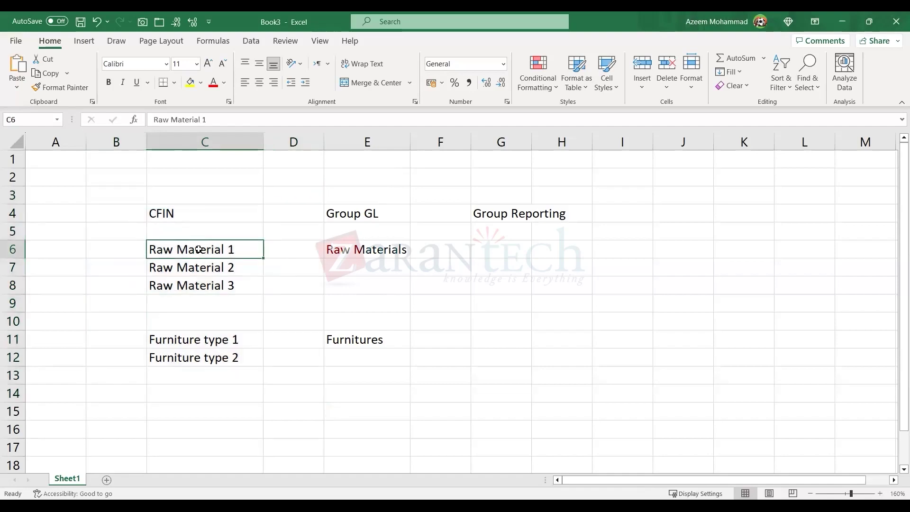
# Highlight the CFIN block B3:D13, the raw material accounts C6:C8 and the group Raw Materials cell to examine their mapping
pyautogui.moveTo(145, 196); pyautogui.dragTo(261, 373)
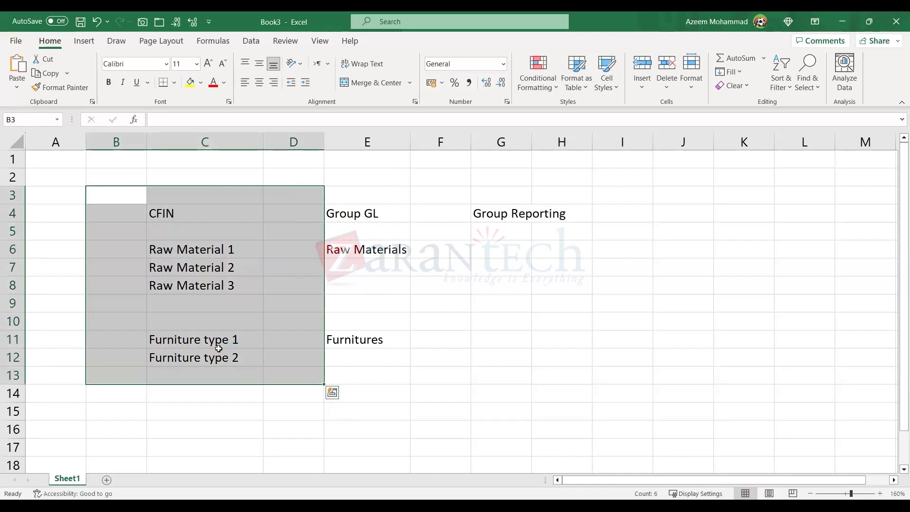
pyautogui.click(211, 253)
pyautogui.moveTo(195, 250); pyautogui.dragTo(196, 286)
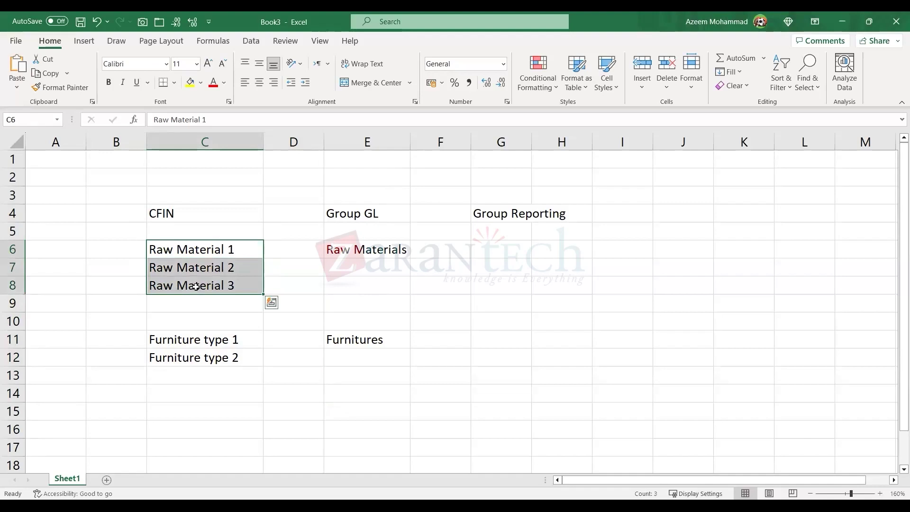
pyautogui.click(359, 250)
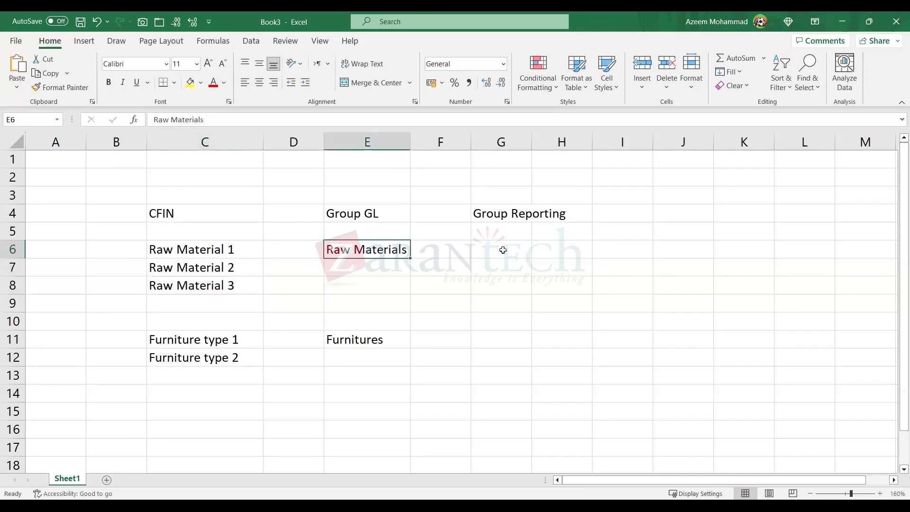
# Autofit the width of column G to the Group Reporting heading
pyautogui.click(503, 250)
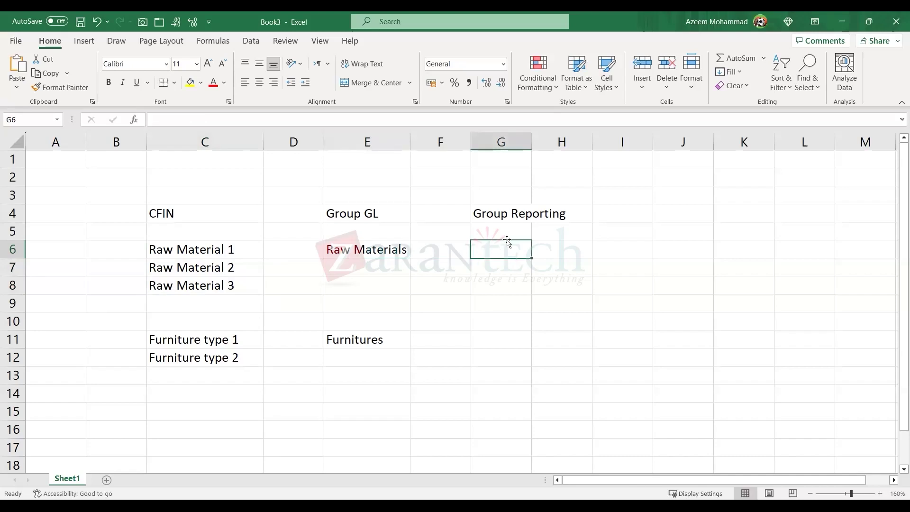
pyautogui.hotkey('alt', 'h')
pyautogui.press('o')
pyautogui.press('i')
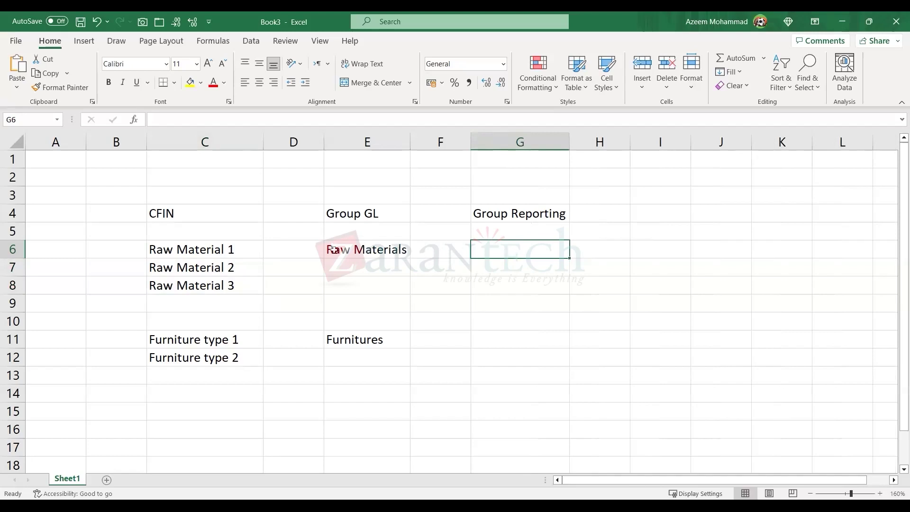
# Trace the raw material mapping by highlighting C6:C8, the range D5:F7 and the empty Group Reporting cell G6
pyautogui.moveTo(211, 251); pyautogui.dragTo(236, 285)
pyautogui.click(305, 229)
pyautogui.moveTo(400, 235); pyautogui.dragTo(438, 267)
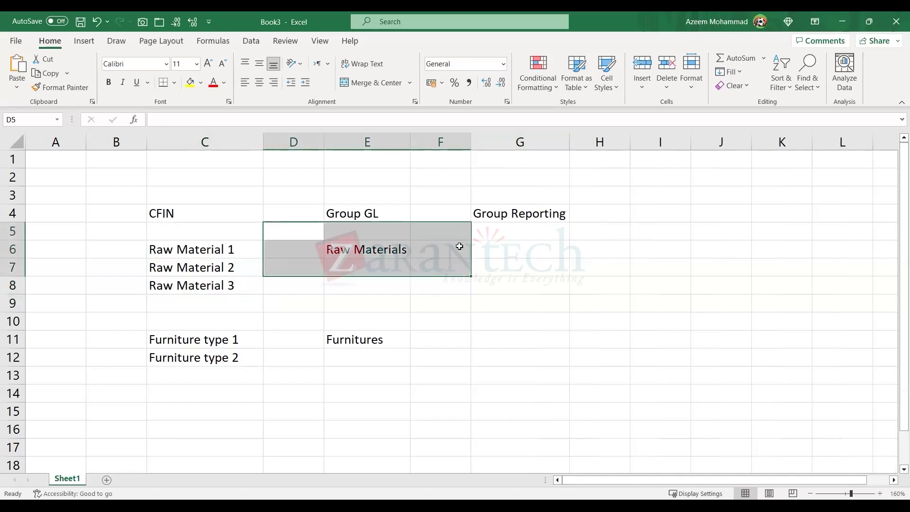
pyautogui.click(520, 245)
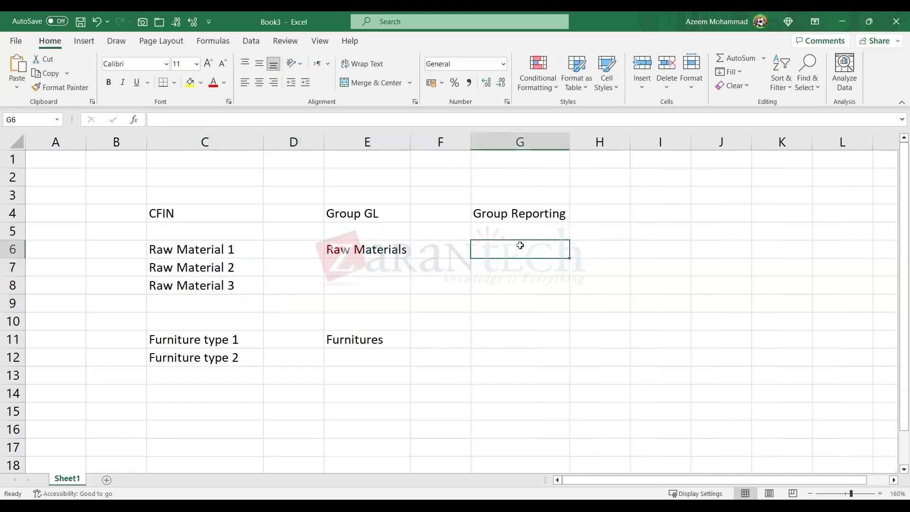
# Widen column E slightly and highlight the Group GL cells E3:E6
pyautogui.click(375, 250)
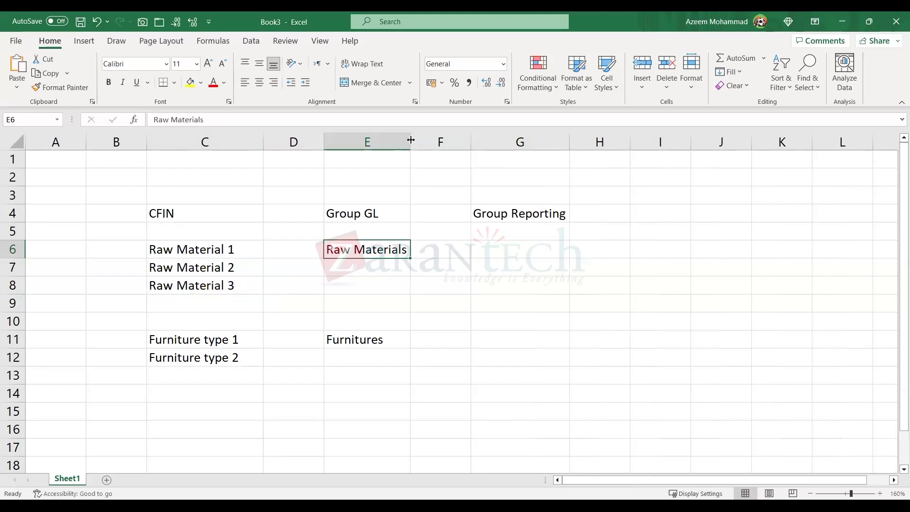
pyautogui.moveTo(411, 139); pyautogui.dragTo(413, 139)
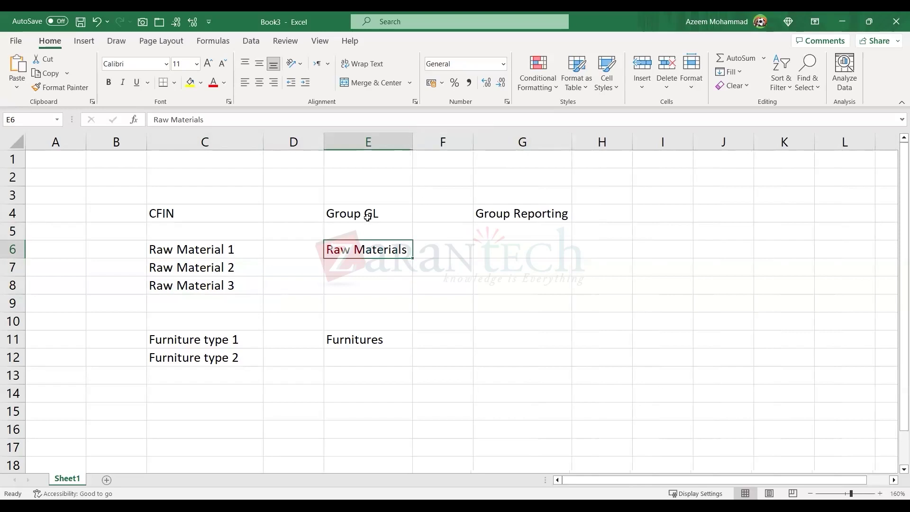
pyautogui.moveTo(363, 198); pyautogui.dragTo(332, 248)
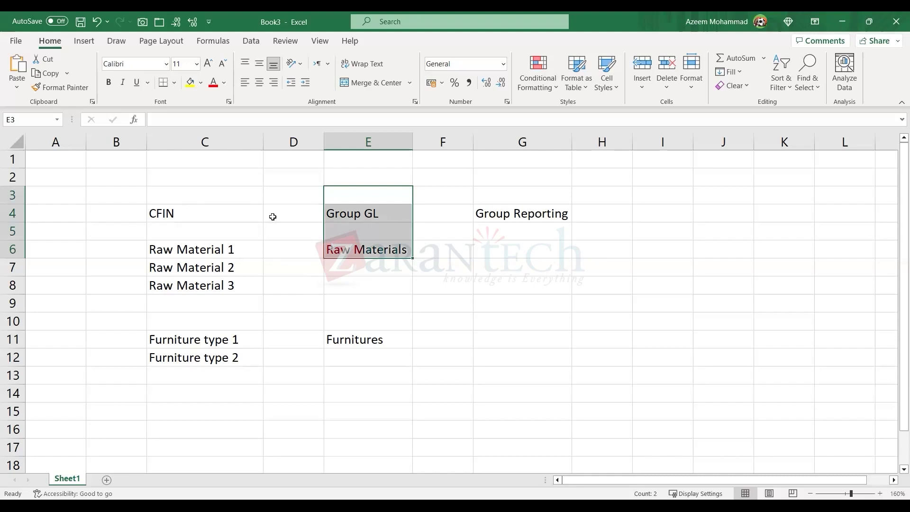
pyautogui.click(329, 249)
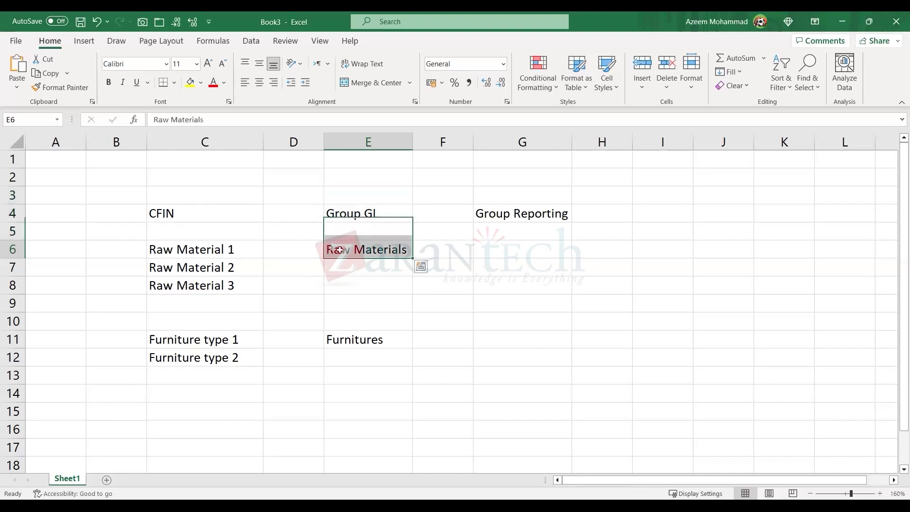
# Enter the heading CFIN in E3 above Group GL
pyautogui.click(358, 194)
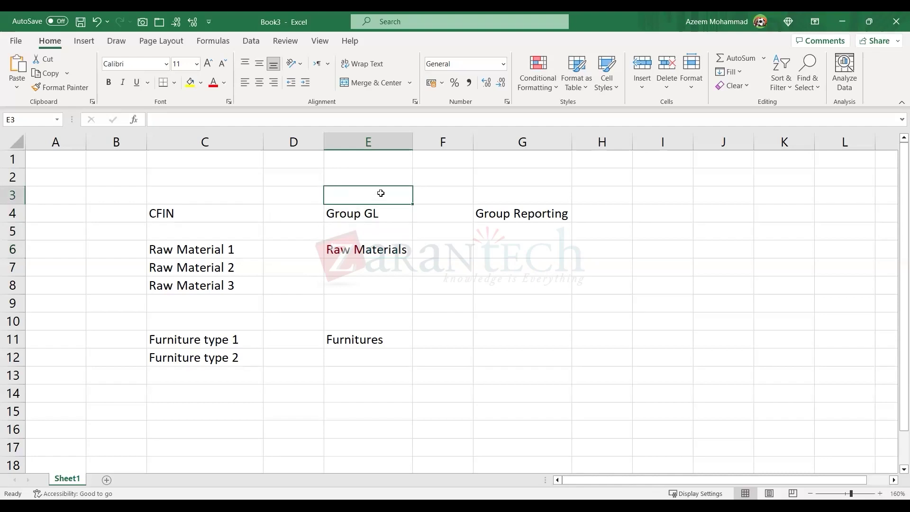
pyautogui.write('CFIN')
pyautogui.hotkey('ctrl', 'Return')
# Move the CFIN heading from C4 up to C3 and enter FS Item in C4
pyautogui.press('Left')
pyautogui.press('Left')
pyautogui.press('Down')
pyautogui.hotkey('ctrl', 'x')
pyautogui.press('Up')
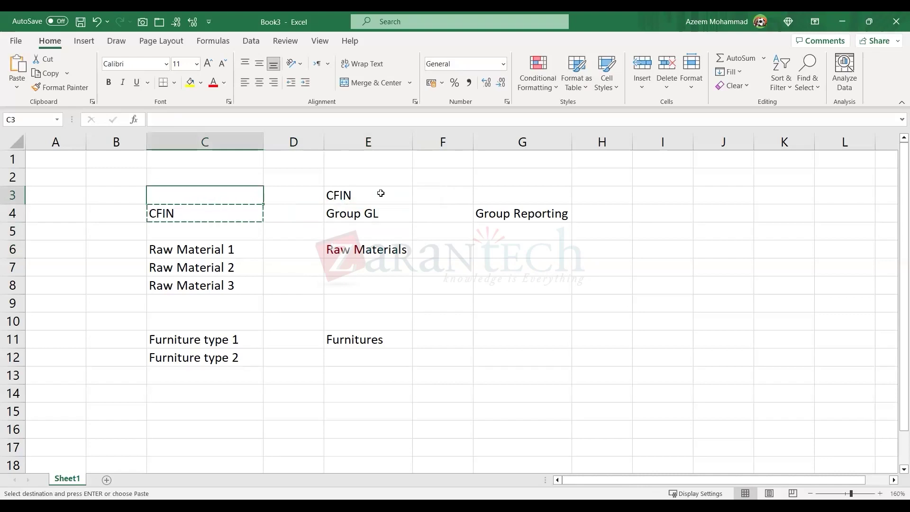
pyautogui.hotkey('ctrl', 'v')
pyautogui.press('Down')
pyautogui.write('FS Item')
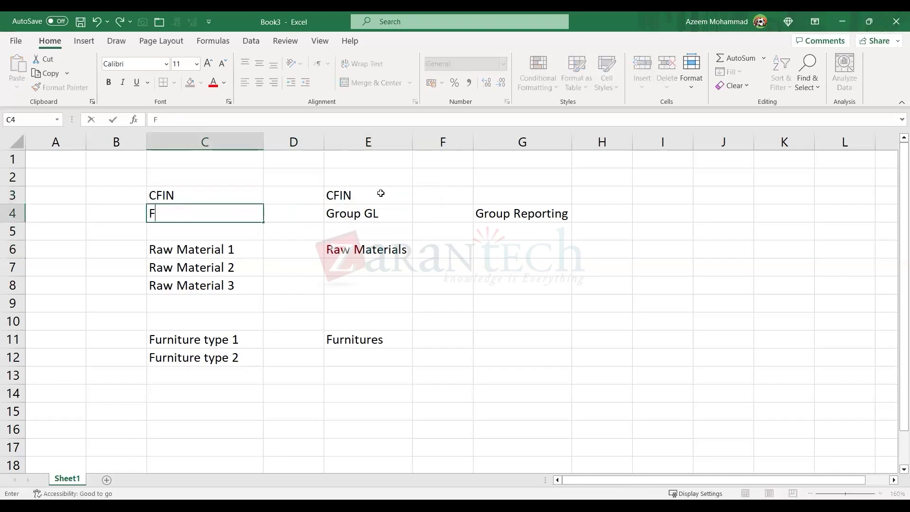
pyautogui.press('Tab')
pyautogui.press('Left')
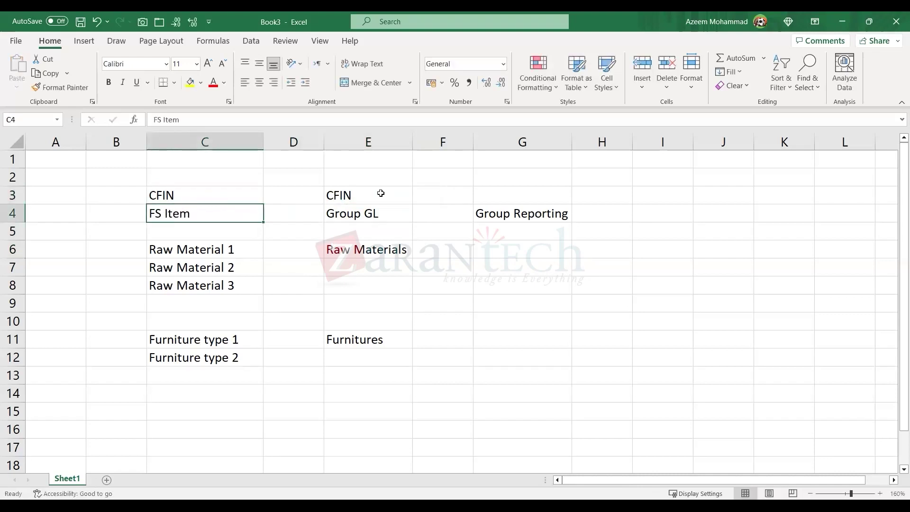
# Retrace the mapping from raw material accounts C6:C8 through the group Raw Materials cell E6 to the Group Reporting cell G6
pyautogui.press('Right')
pyautogui.press('Right')
pyautogui.press('Down')
pyautogui.press('Down')
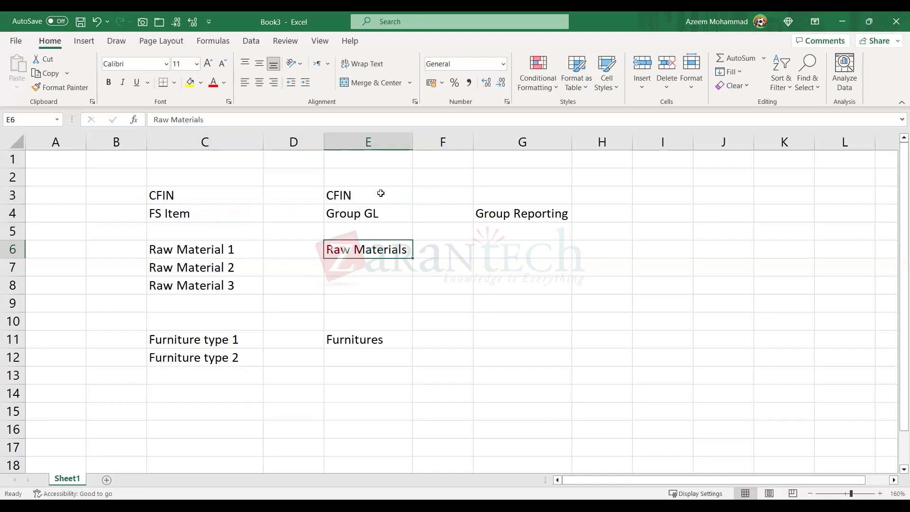
pyautogui.moveTo(242, 246); pyautogui.dragTo(233, 285)
pyautogui.click(349, 250)
pyautogui.click(516, 248)
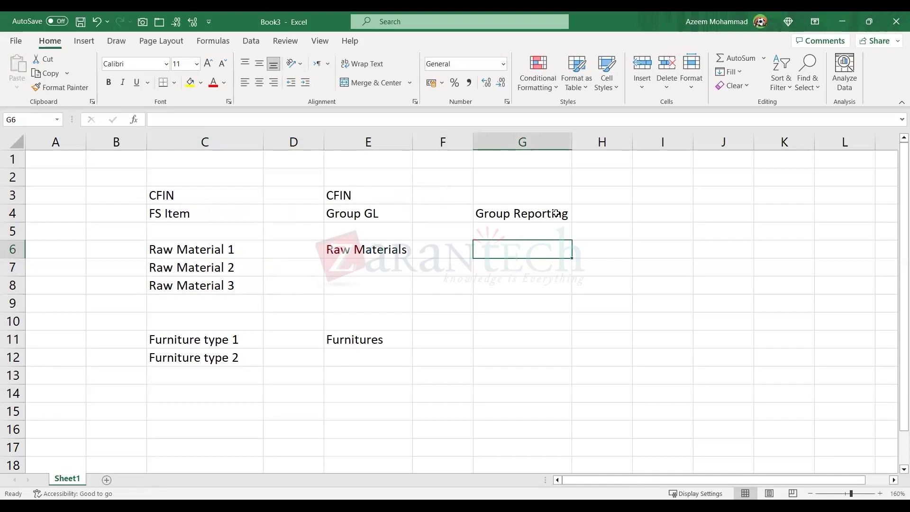
# Highlight the CFIN Group GL column, the Group Reporting heading and the range E6:H6 to examine how group accounts feed group reporting
pyautogui.moveTo(359, 175); pyautogui.dragTo(366, 381)
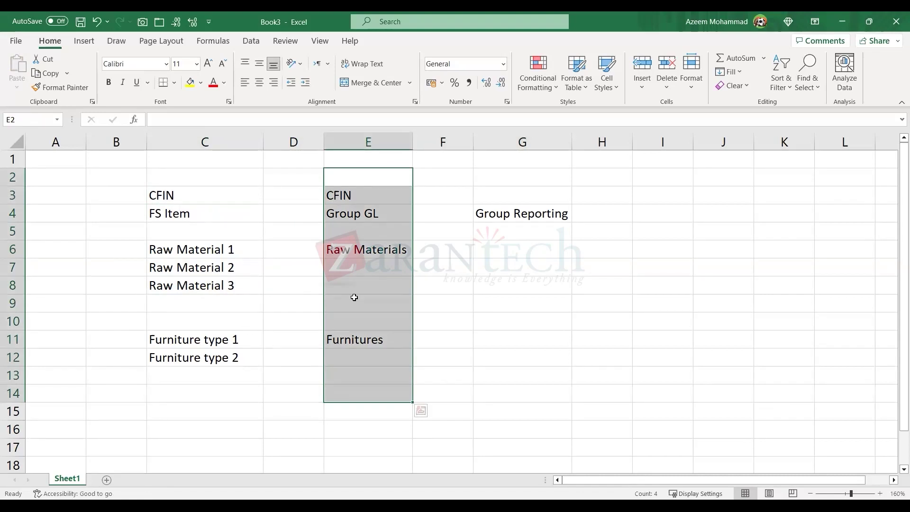
pyautogui.click(440, 286)
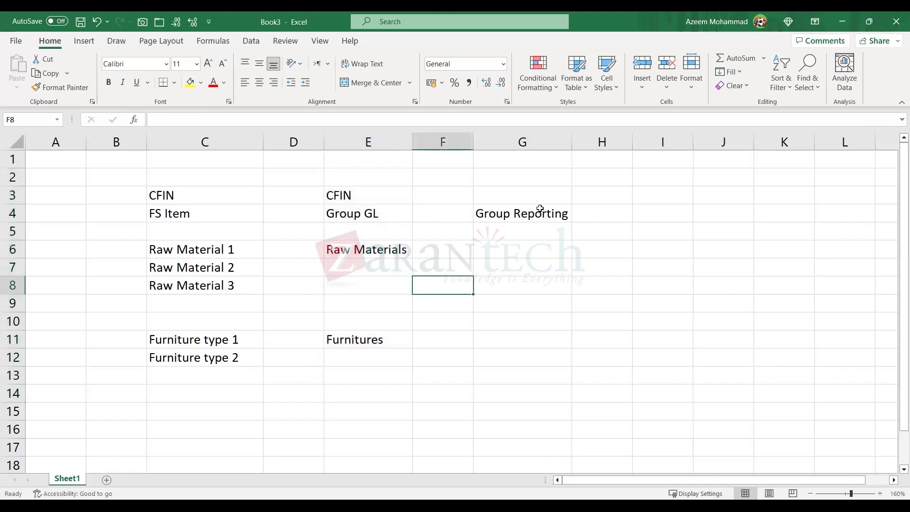
pyautogui.click(541, 217)
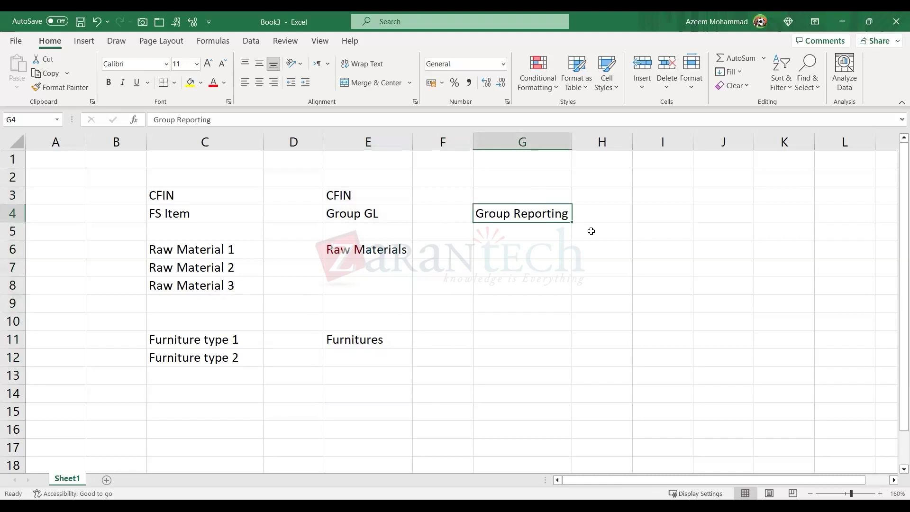
pyautogui.click(619, 244)
pyautogui.moveTo(619, 244); pyautogui.dragTo(375, 250)
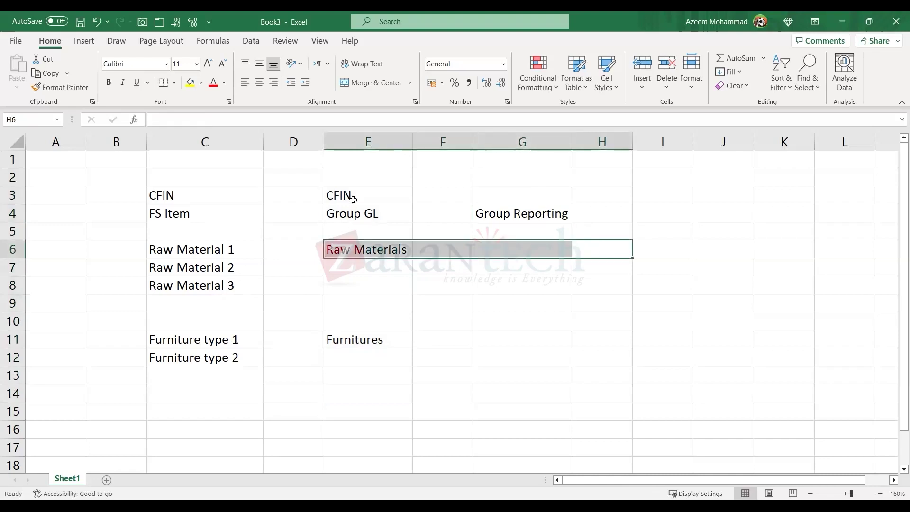
pyautogui.moveTo(362, 176); pyautogui.dragTo(365, 385)
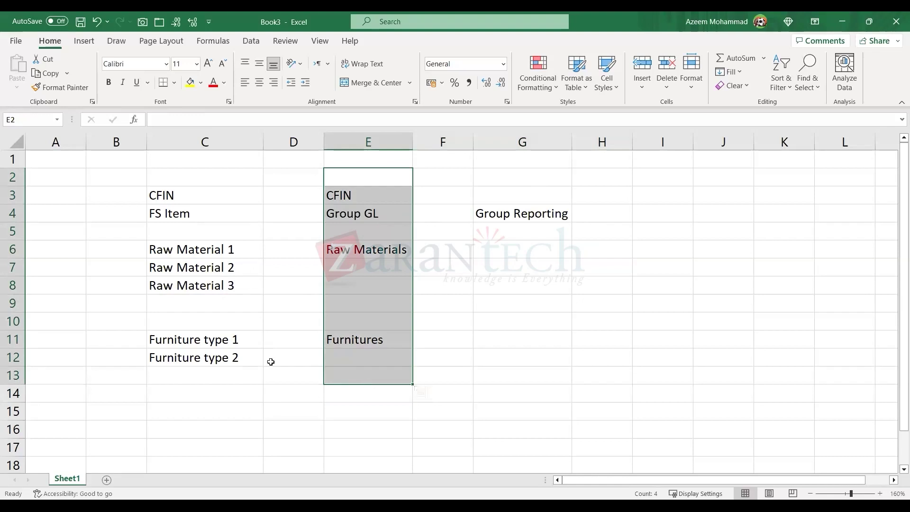
# Enter the sample accounts 11002, 11003 and 11458 in C15:C17
pyautogui.click(171, 412)
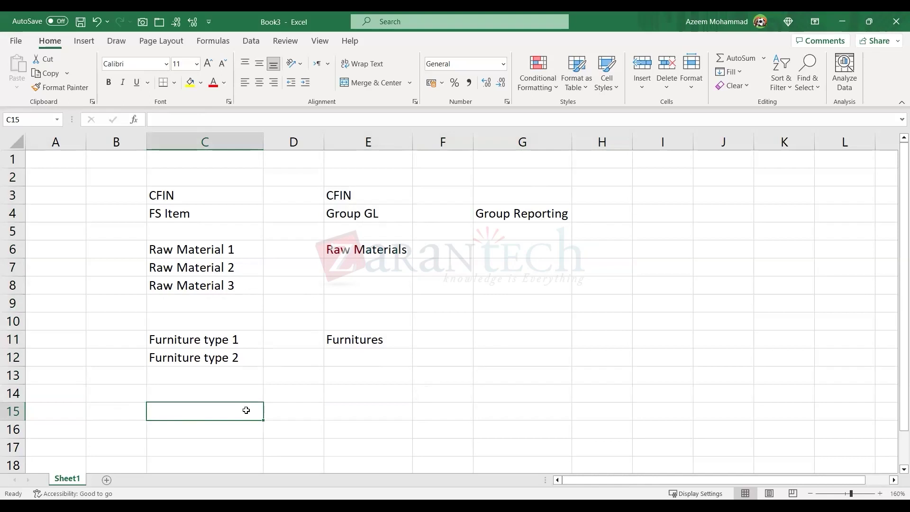
pyautogui.write('11002')
pyautogui.press('Return')
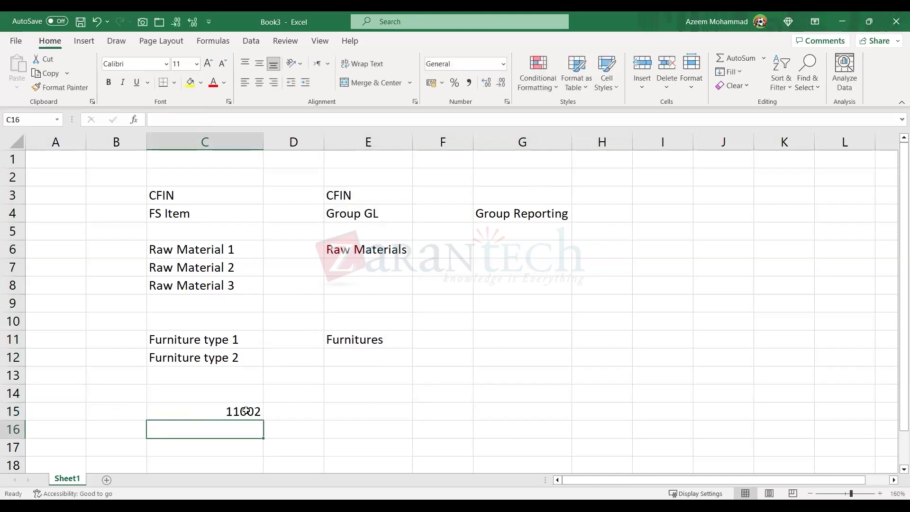
pyautogui.write('11003')
pyautogui.press('Return')
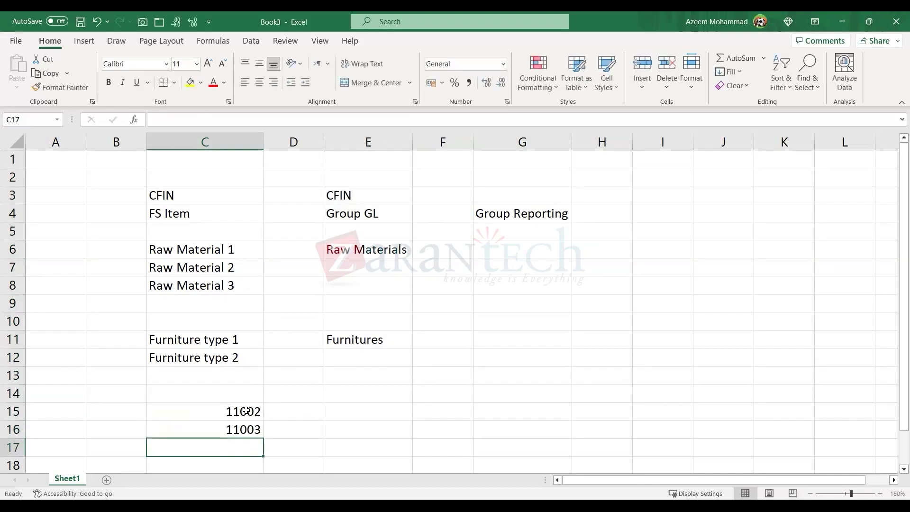
pyautogui.write('11458')
pyautogui.press('Return')
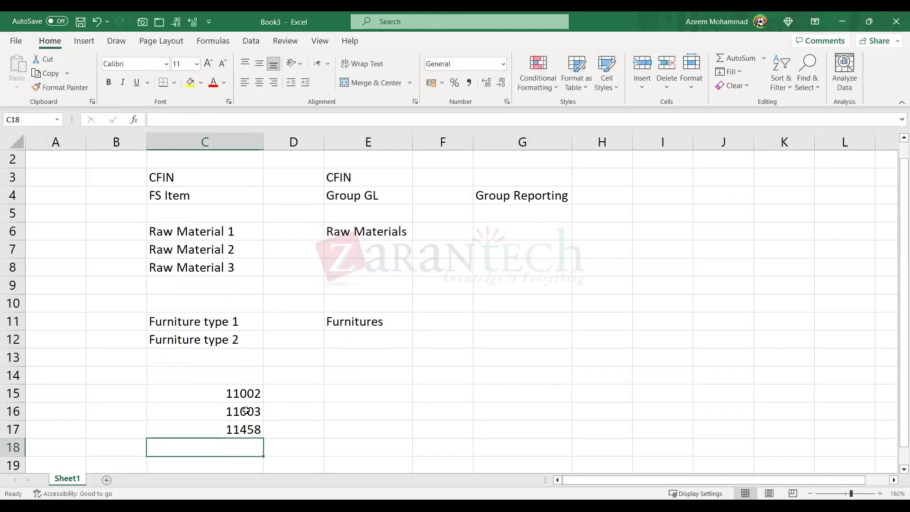
# Enter 100 in E15 beside the sample accounts and copy it down through E17
pyautogui.press('Up')
pyautogui.press('Down')
pyautogui.click(291, 406)
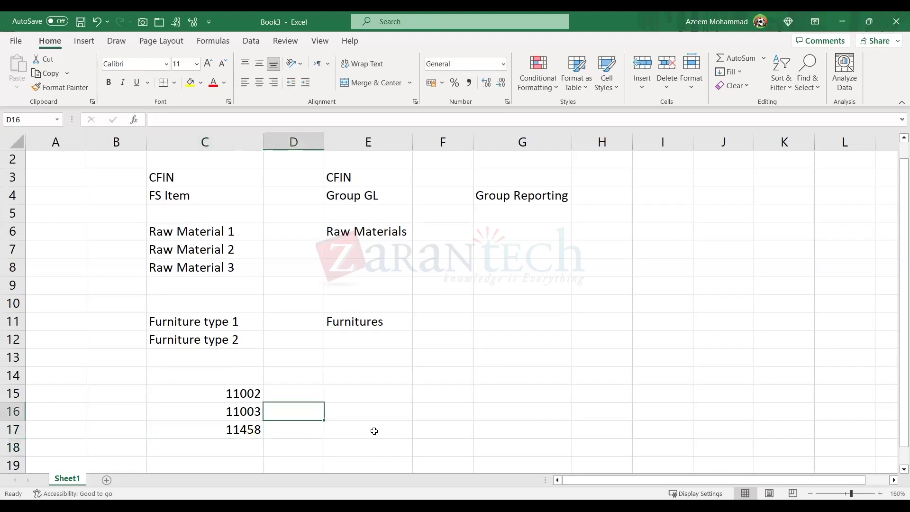
pyautogui.press('Left')
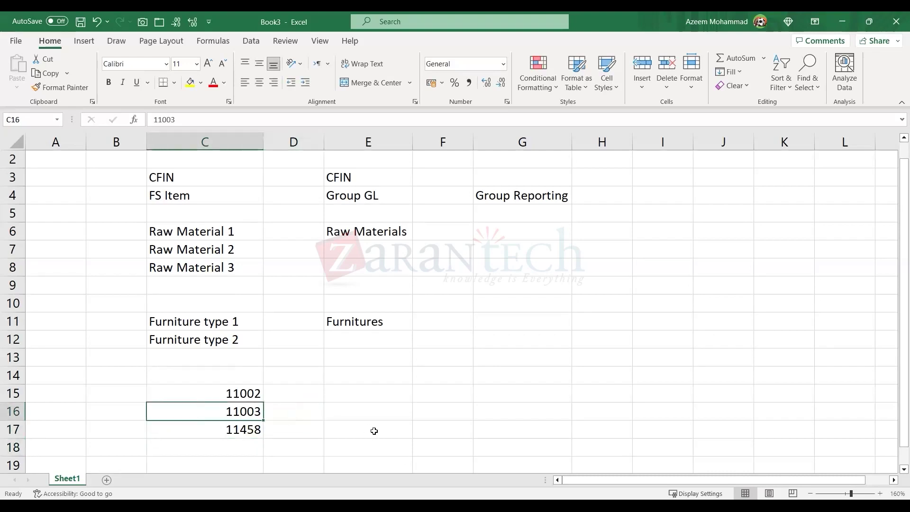
pyautogui.press('Up')
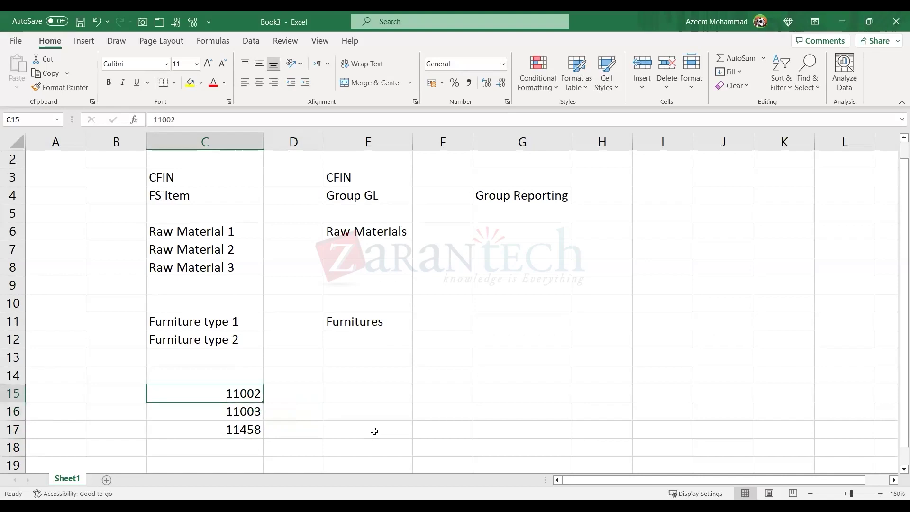
pyautogui.press('Right')
pyautogui.press('Right')
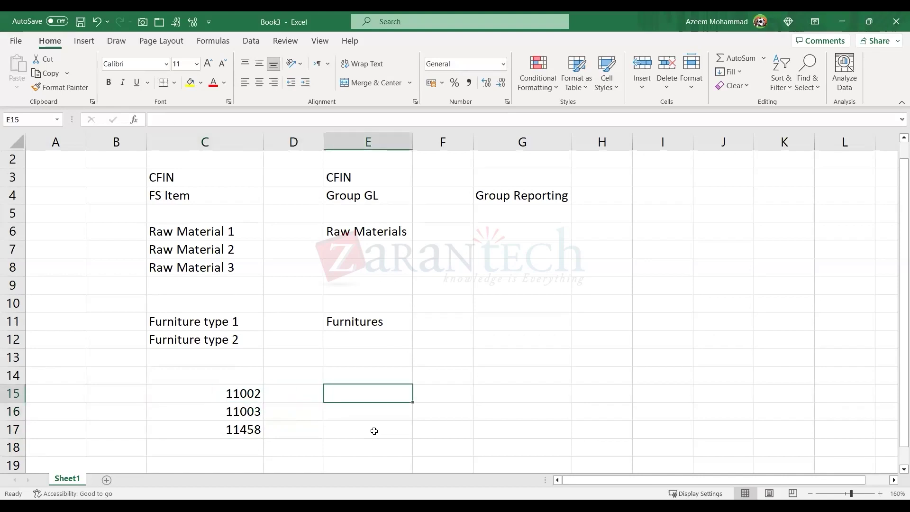
pyautogui.write('100')
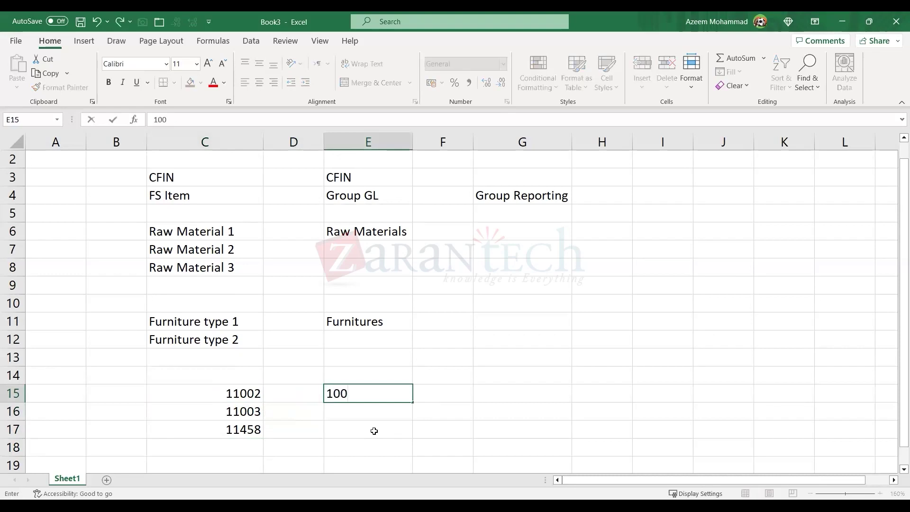
pyautogui.press('Return')
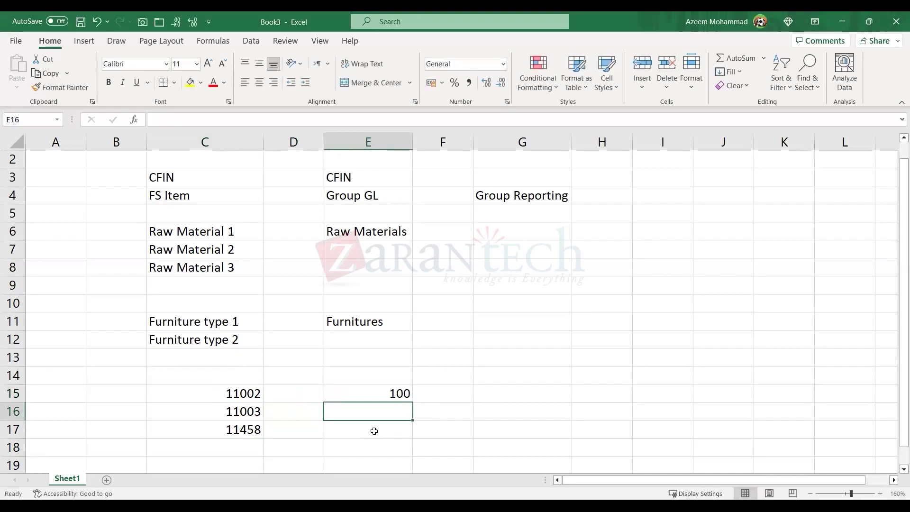
pyautogui.press('Up')
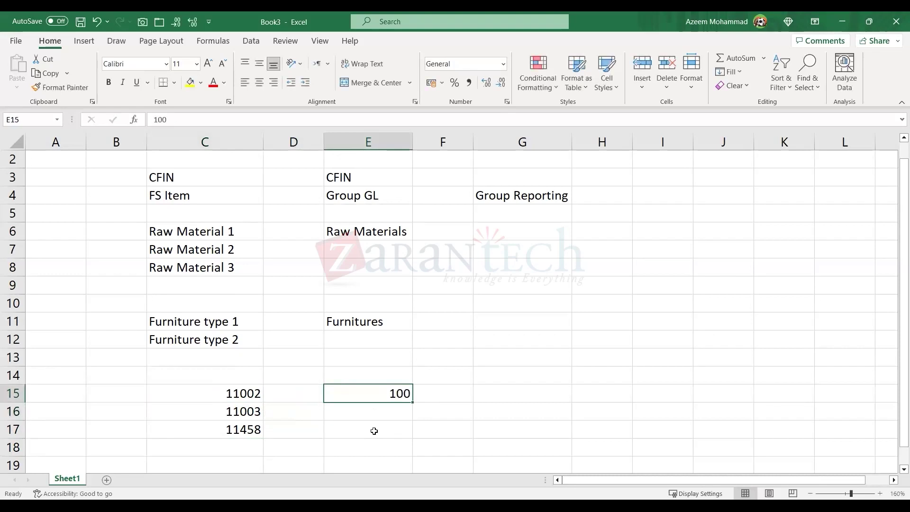
pyautogui.hotkey('ctrl', 'c')
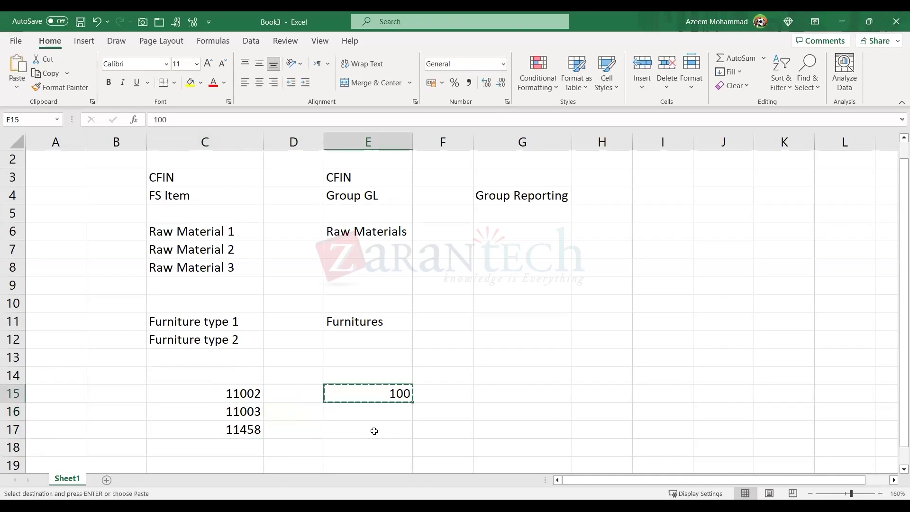
pyautogui.hotkey('shift', 'Down')
pyautogui.hotkey('shift', 'Down')
pyautogui.hotkey('ctrl', 'v')
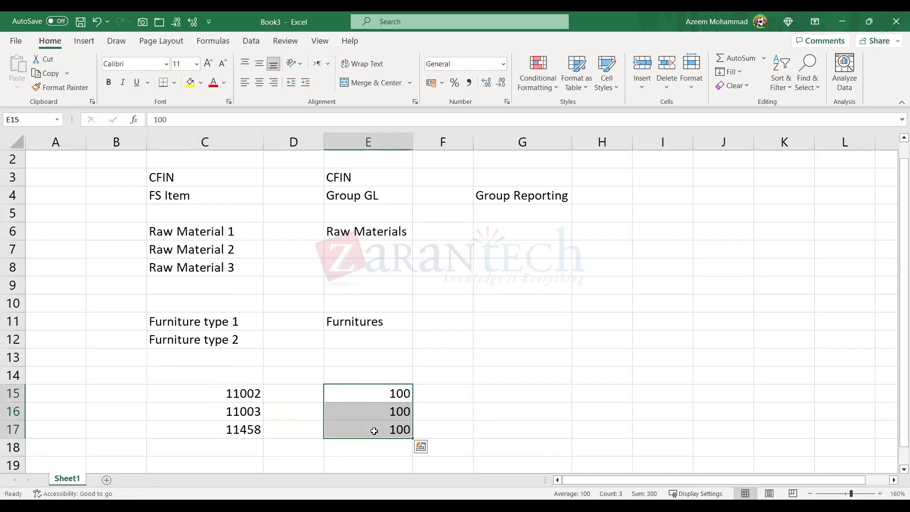
# Enter 1100 in G15 under Group Reporting, in line with the first sample account
pyautogui.press('Up')
pyautogui.press('Down')
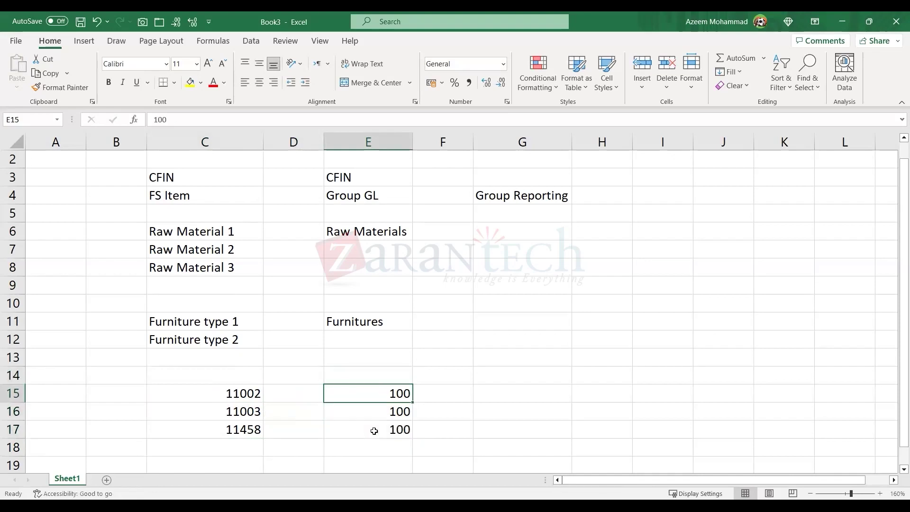
pyautogui.press('Right')
pyautogui.press('Right')
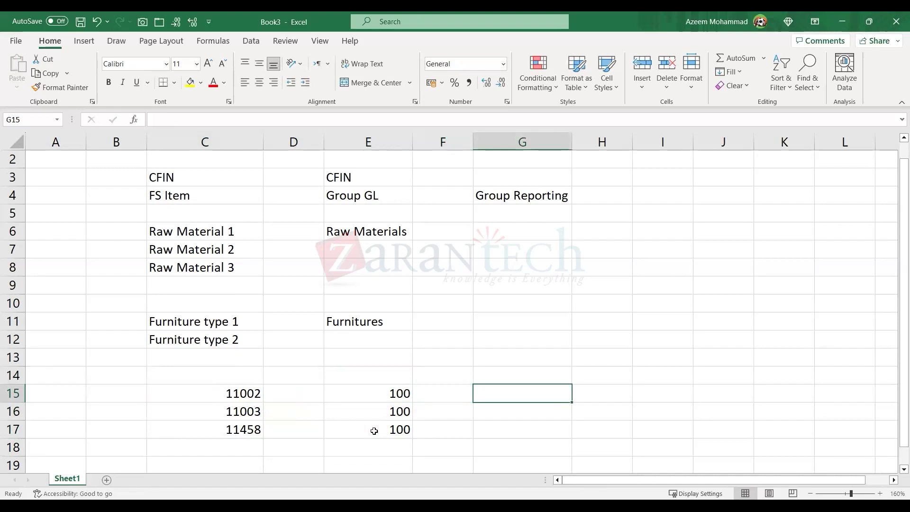
pyautogui.press('Left')
pyautogui.press('Left')
pyautogui.press('Right')
pyautogui.press('Right')
pyautogui.write('1100')
pyautogui.press('Return')
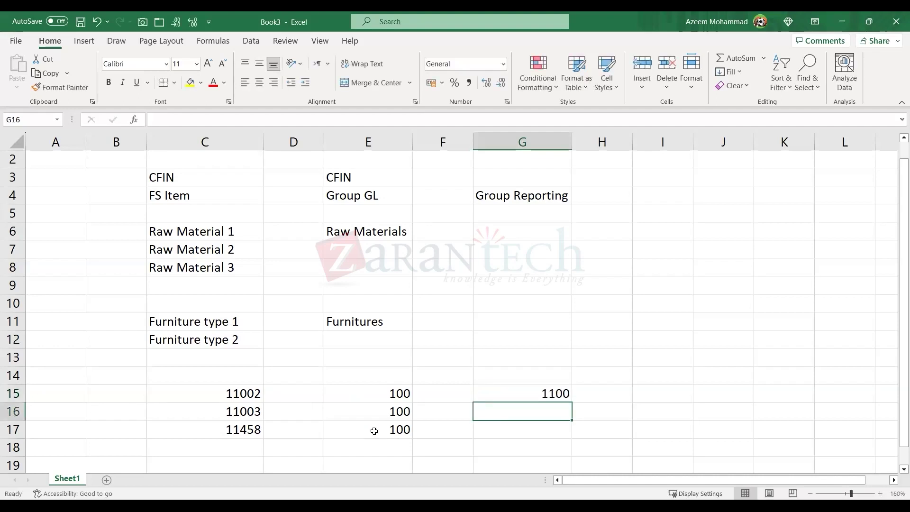
# Copy the sample accounts from C15:C17 into H15:H17 beside the group reporting value
pyautogui.press('Up')
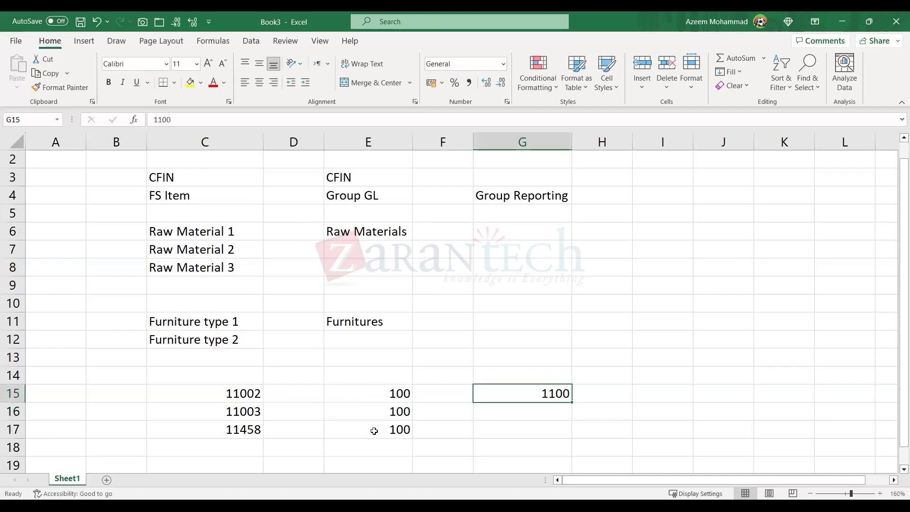
pyautogui.press('Left')
pyautogui.press('Left')
pyautogui.press('Left')
pyautogui.press('Left')
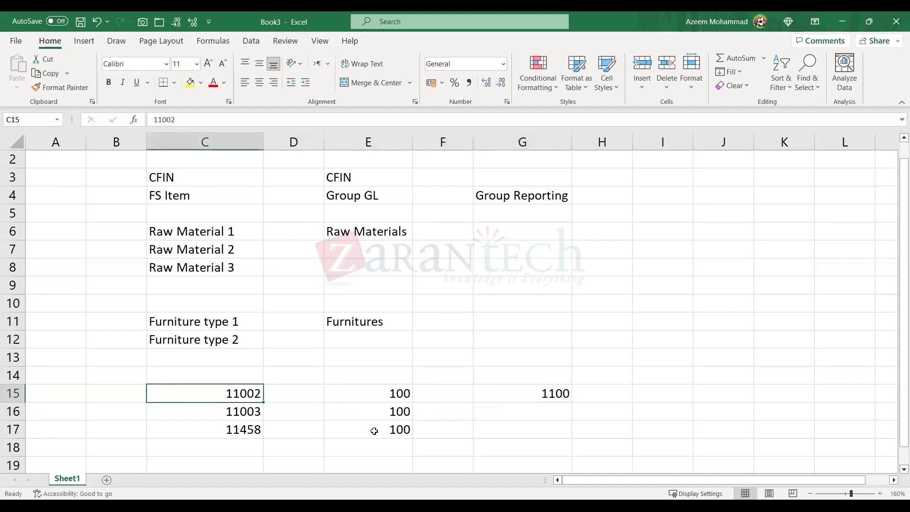
pyautogui.hotkey('shift', 'Down')
pyautogui.hotkey('shift', 'Down')
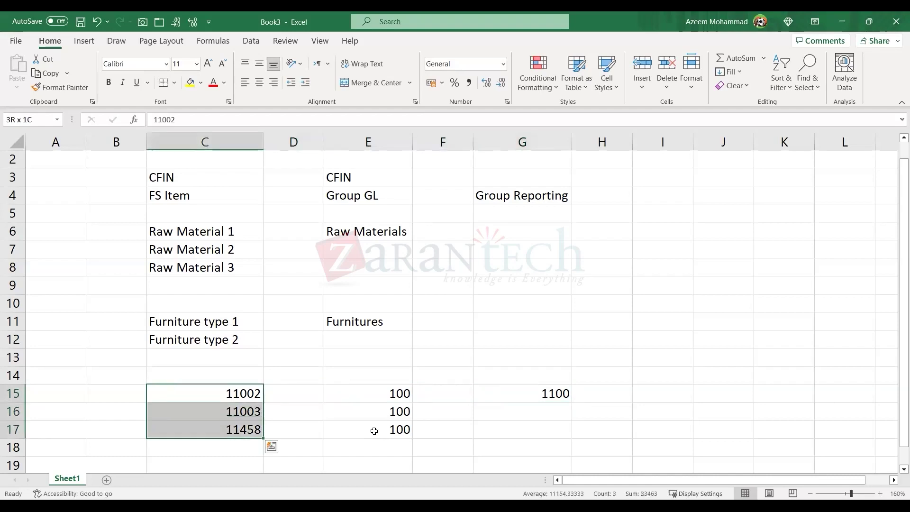
pyautogui.hotkey('ctrl', 'c')
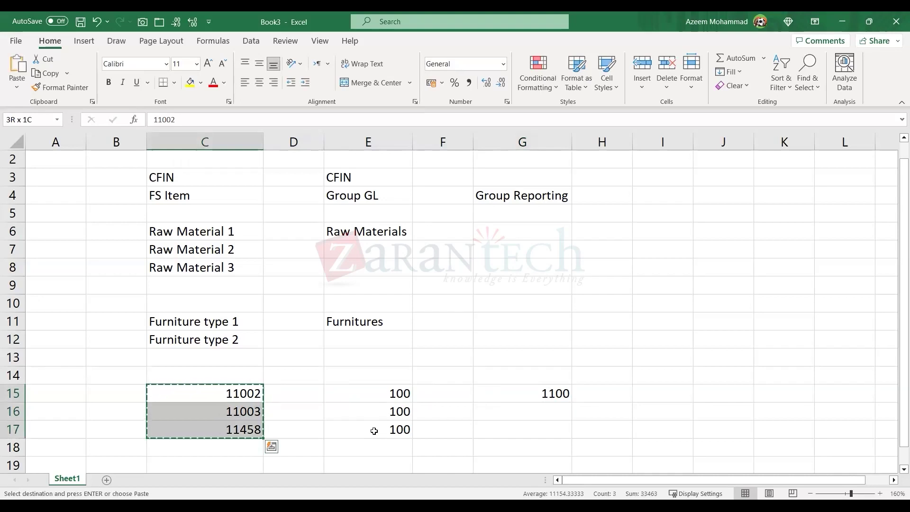
pyautogui.press('Right')
pyautogui.press('Right')
pyautogui.press('Right')
pyautogui.press('Right')
pyautogui.press('Right')
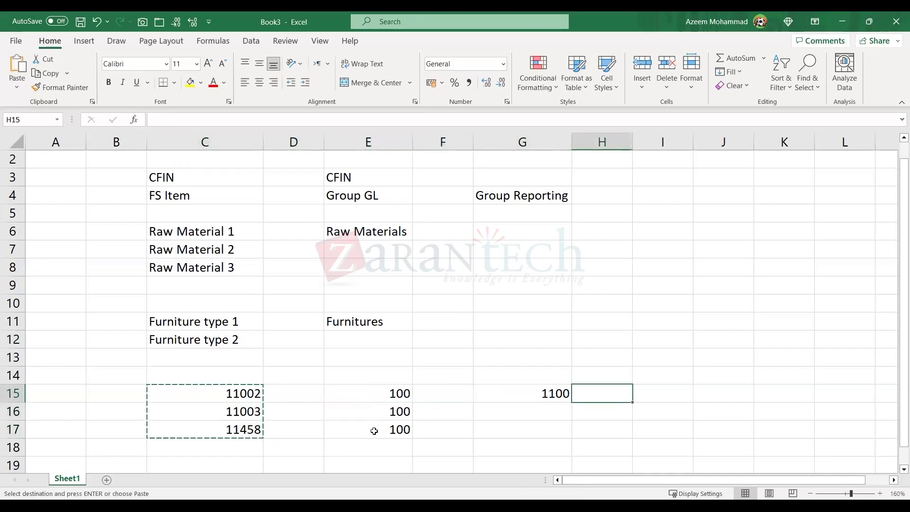
pyautogui.press('Return')
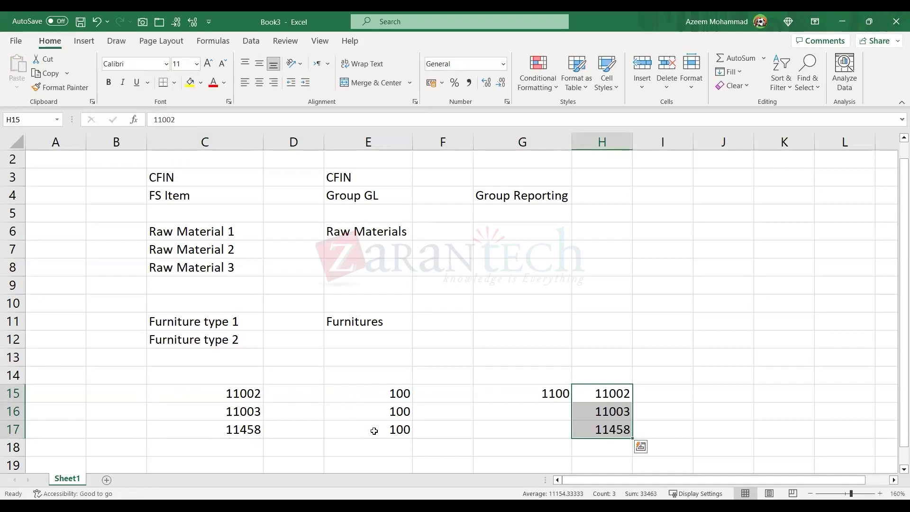
# Trace how the copied accounts in column H relate to the Group GL heading, the group account in E15 and G15
pyautogui.press('Left')
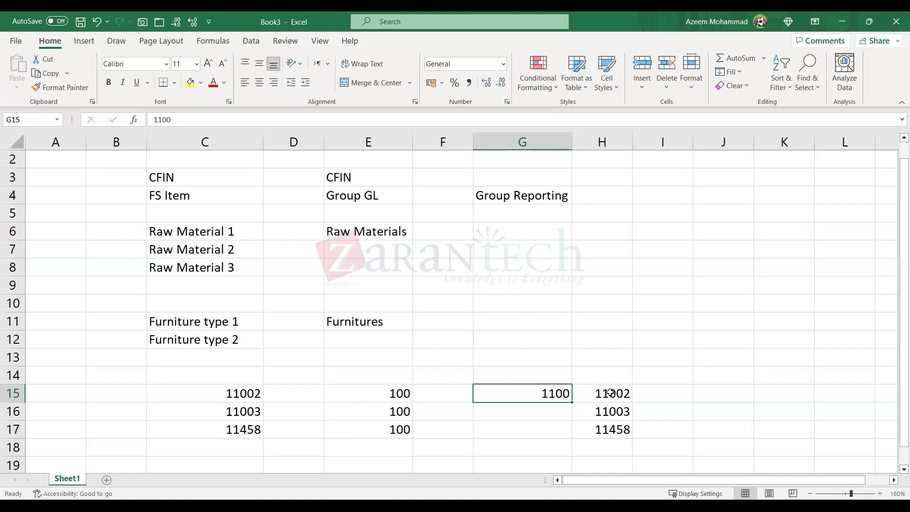
pyautogui.moveTo(611, 393); pyautogui.dragTo(654, 425)
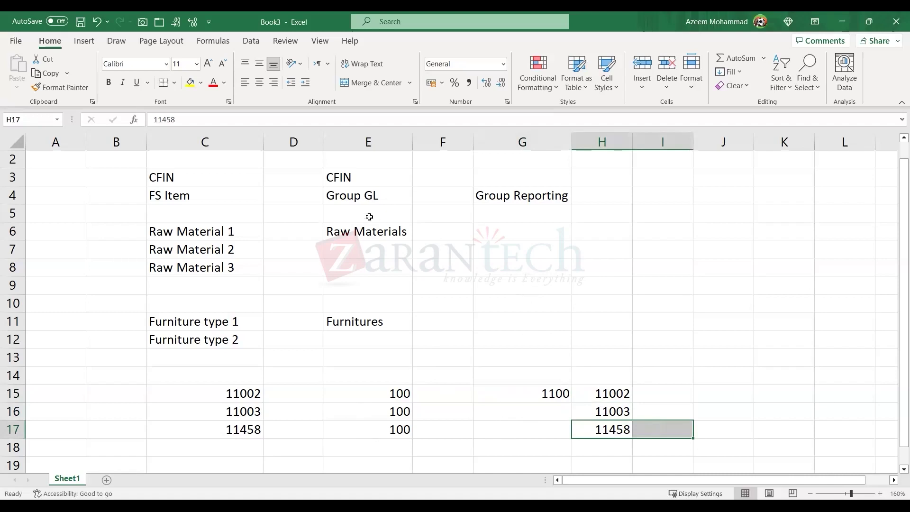
pyautogui.click(368, 197)
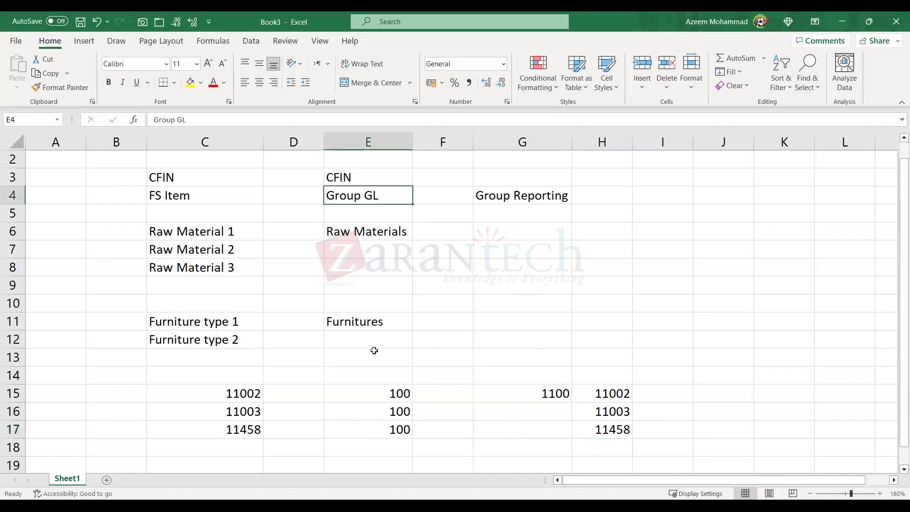
pyautogui.click(374, 392)
pyautogui.moveTo(429, 393); pyautogui.dragTo(319, 397)
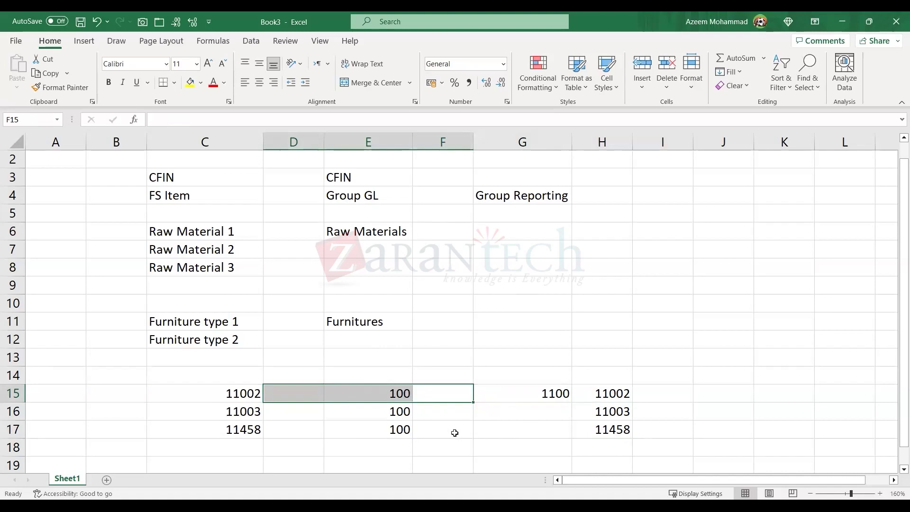
pyautogui.click(529, 393)
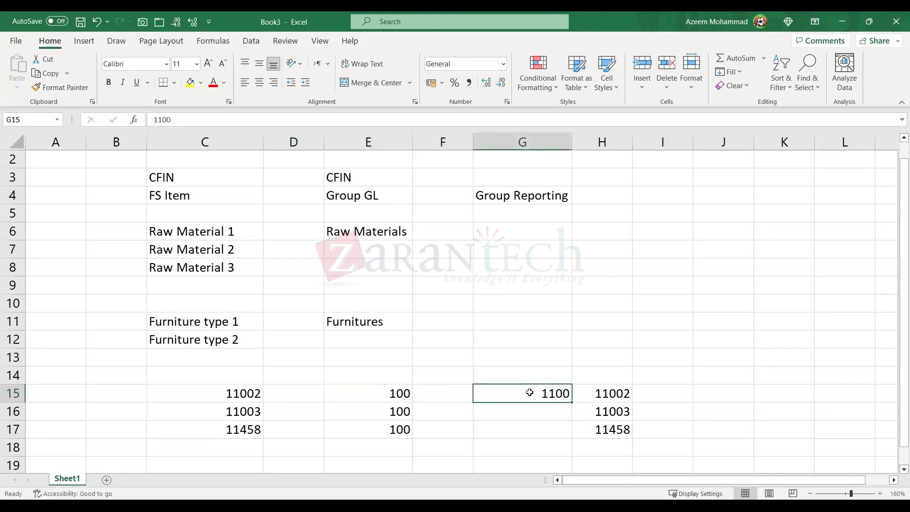
pyautogui.click(594, 393)
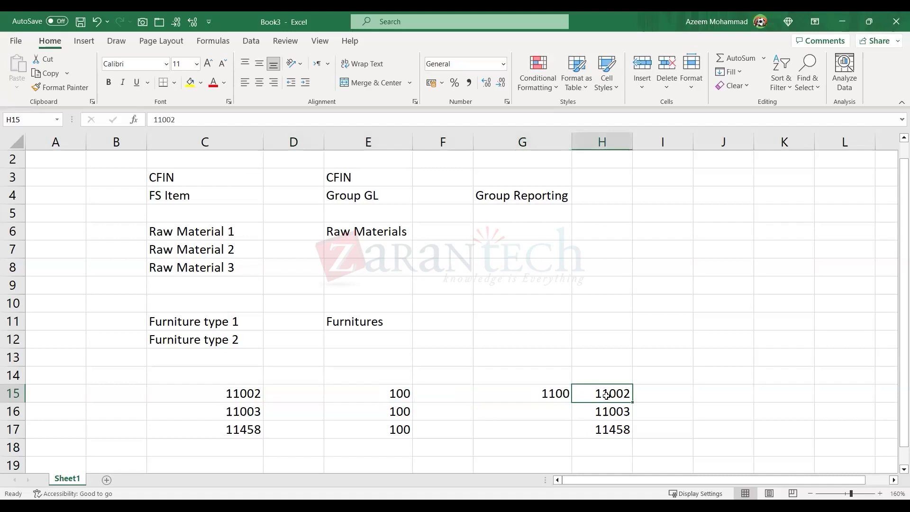
# Compare the group accounts in E15:E17 with the source accounts in C15:C17 and their copies in H15:H17
pyautogui.click(383, 375)
pyautogui.keyDown('shift'); pyautogui.click(385, 440); pyautogui.keyUp('shift')
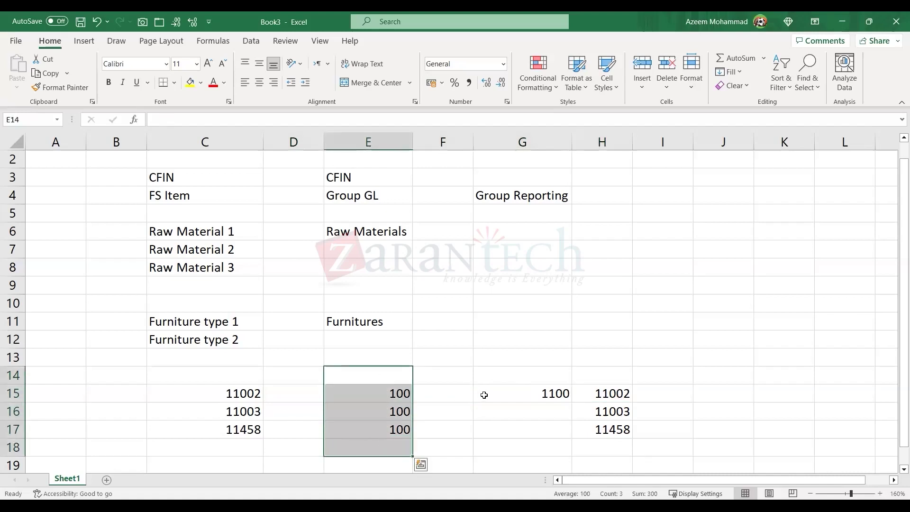
pyautogui.click(546, 369)
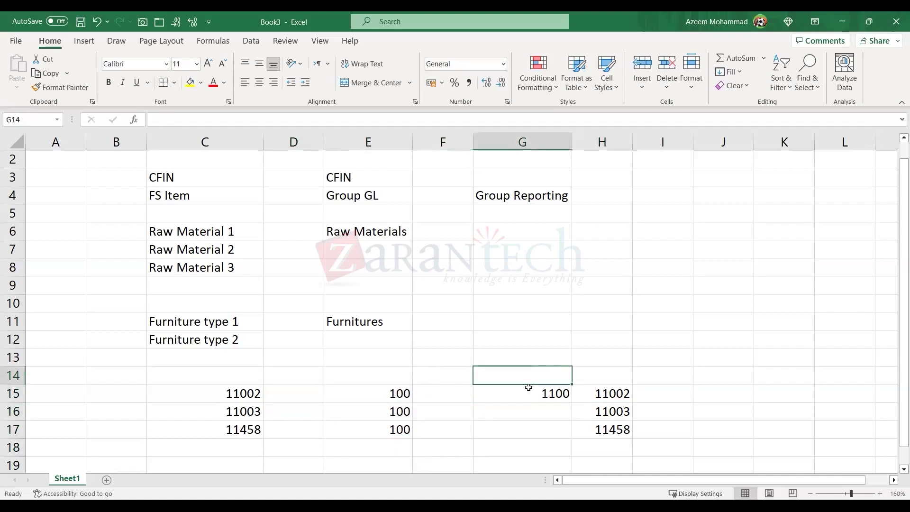
pyautogui.click(238, 396)
pyautogui.moveTo(238, 402); pyautogui.dragTo(237, 427)
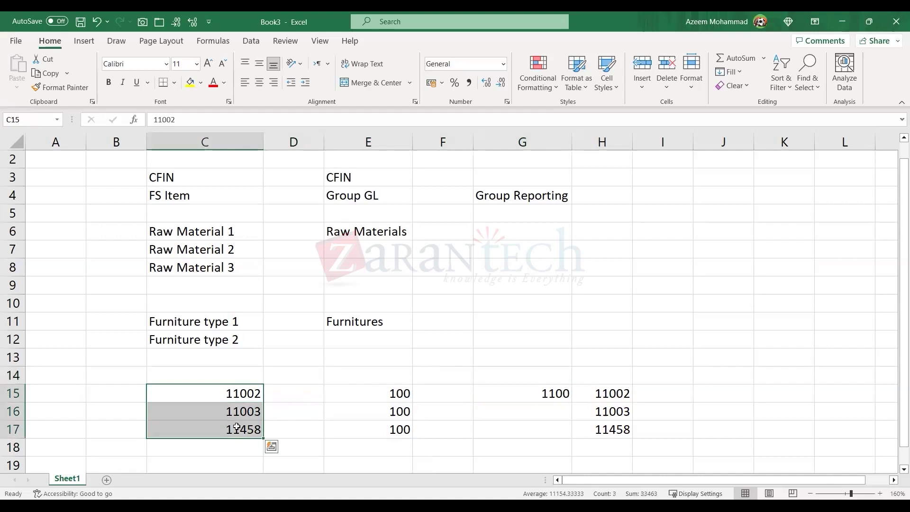
pyautogui.moveTo(246, 393); pyautogui.dragTo(227, 428)
pyautogui.moveTo(236, 392); pyautogui.dragTo(231, 423)
pyautogui.moveTo(617, 393); pyautogui.dragTo(616, 429)
pyautogui.hotkey('ctrl', 'v')
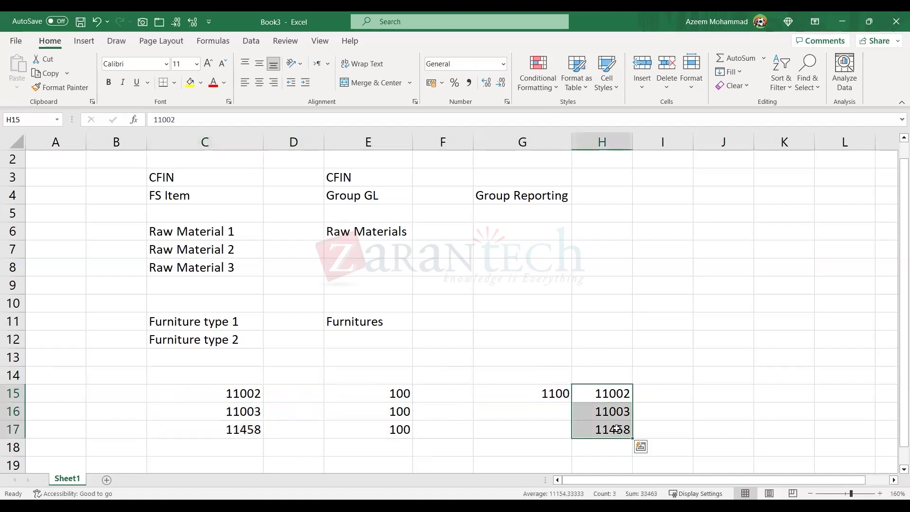